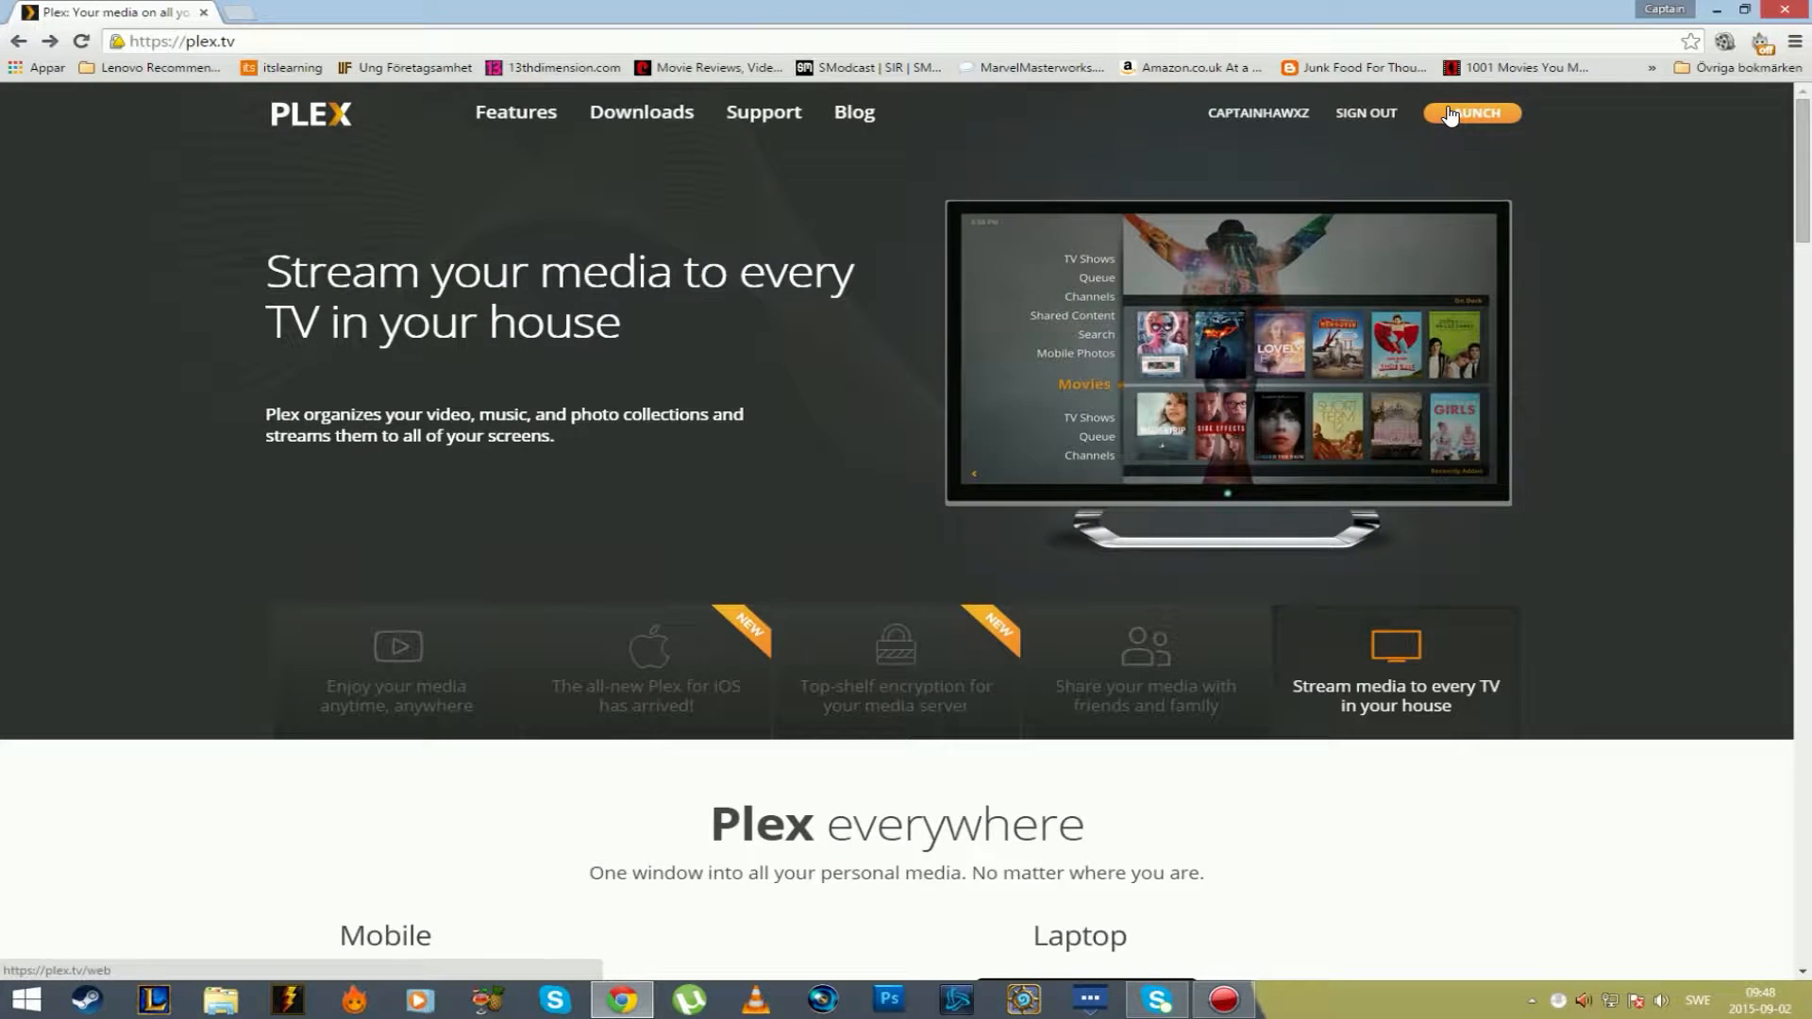
# Open the Plex downloads page and look over the available server, mobile, TV and home theater downloads.
pyautogui.click(1450, 114)
pyautogui.click(8, 42)
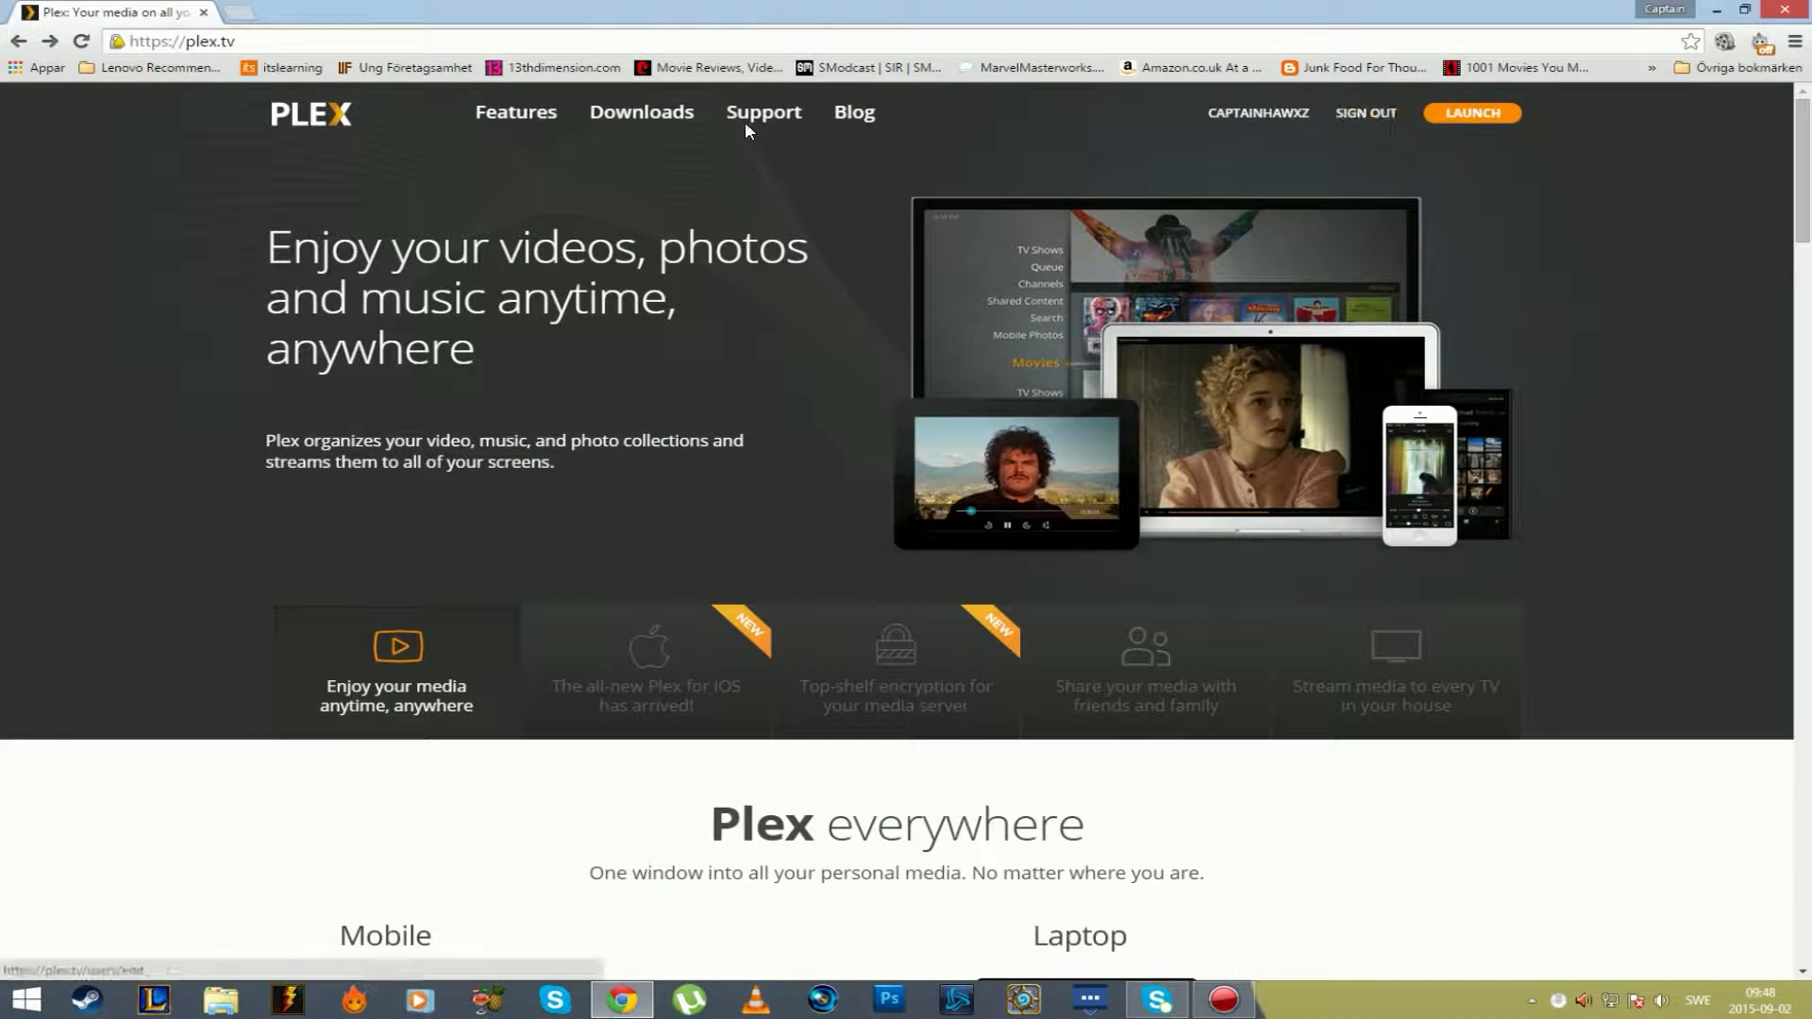
pyautogui.click(646, 117)
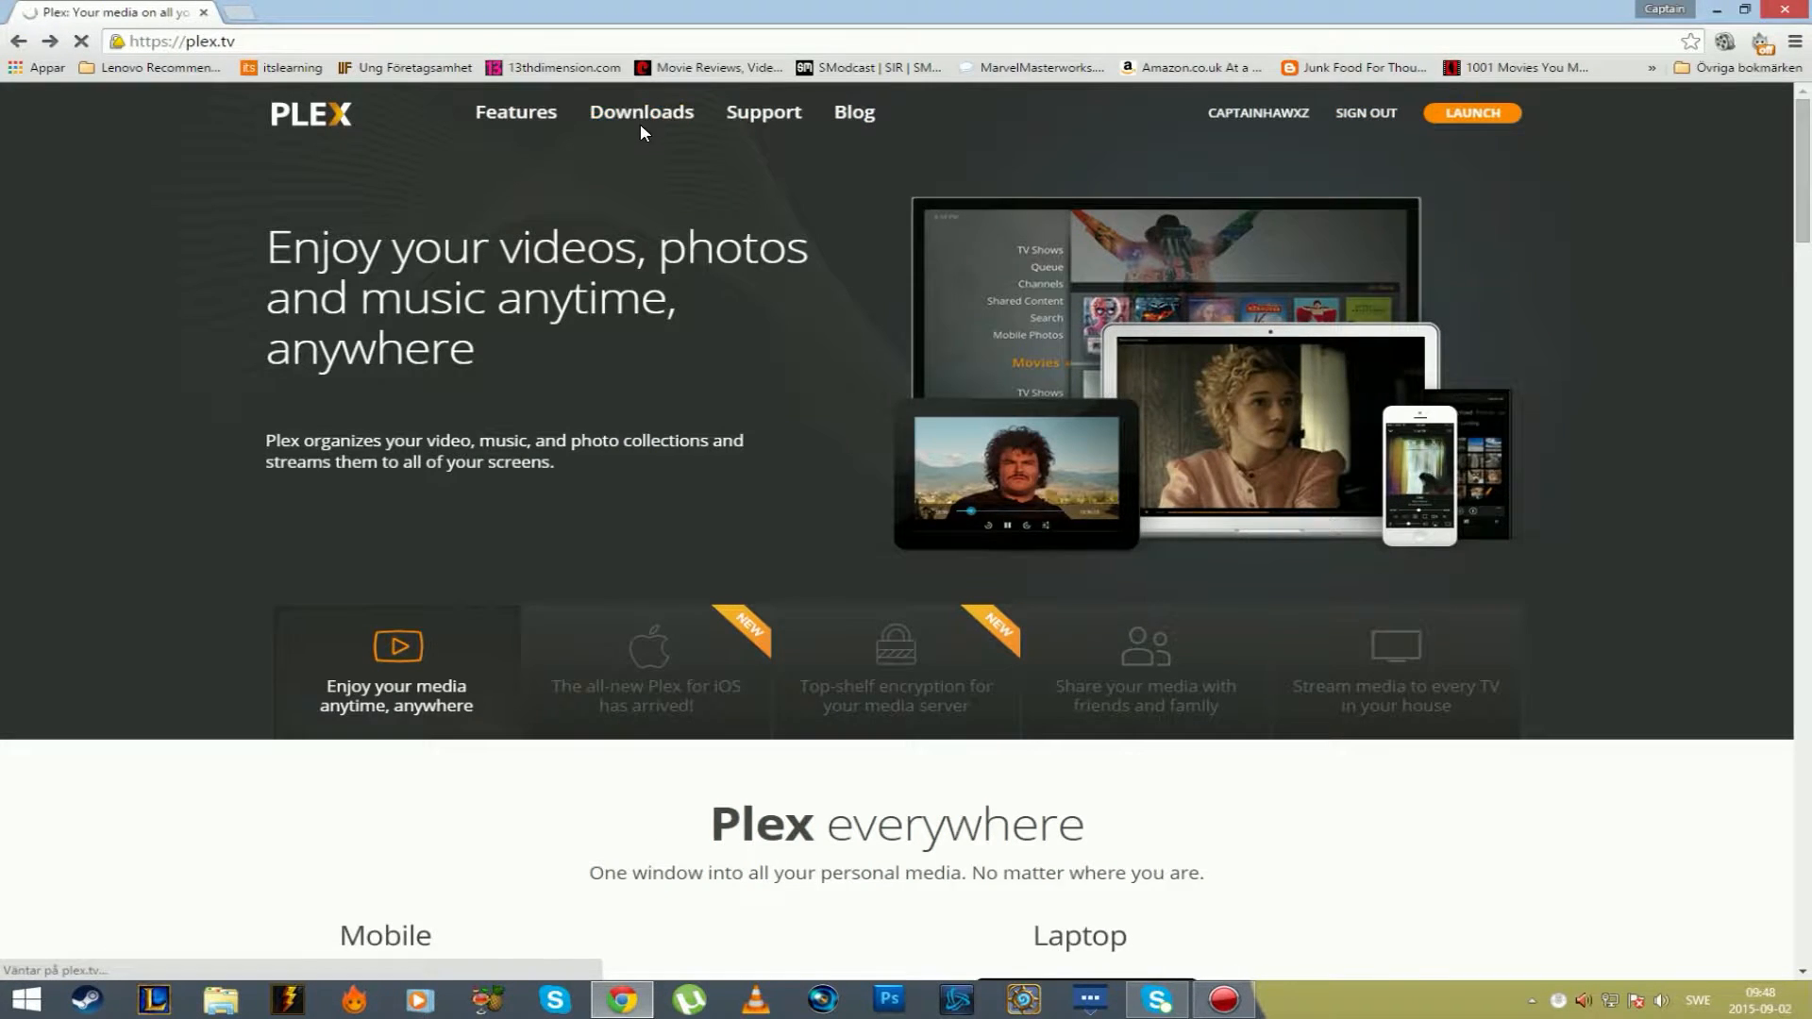
pyautogui.scroll(-2, 864, 568)
pyautogui.scroll(3, 863, 568)
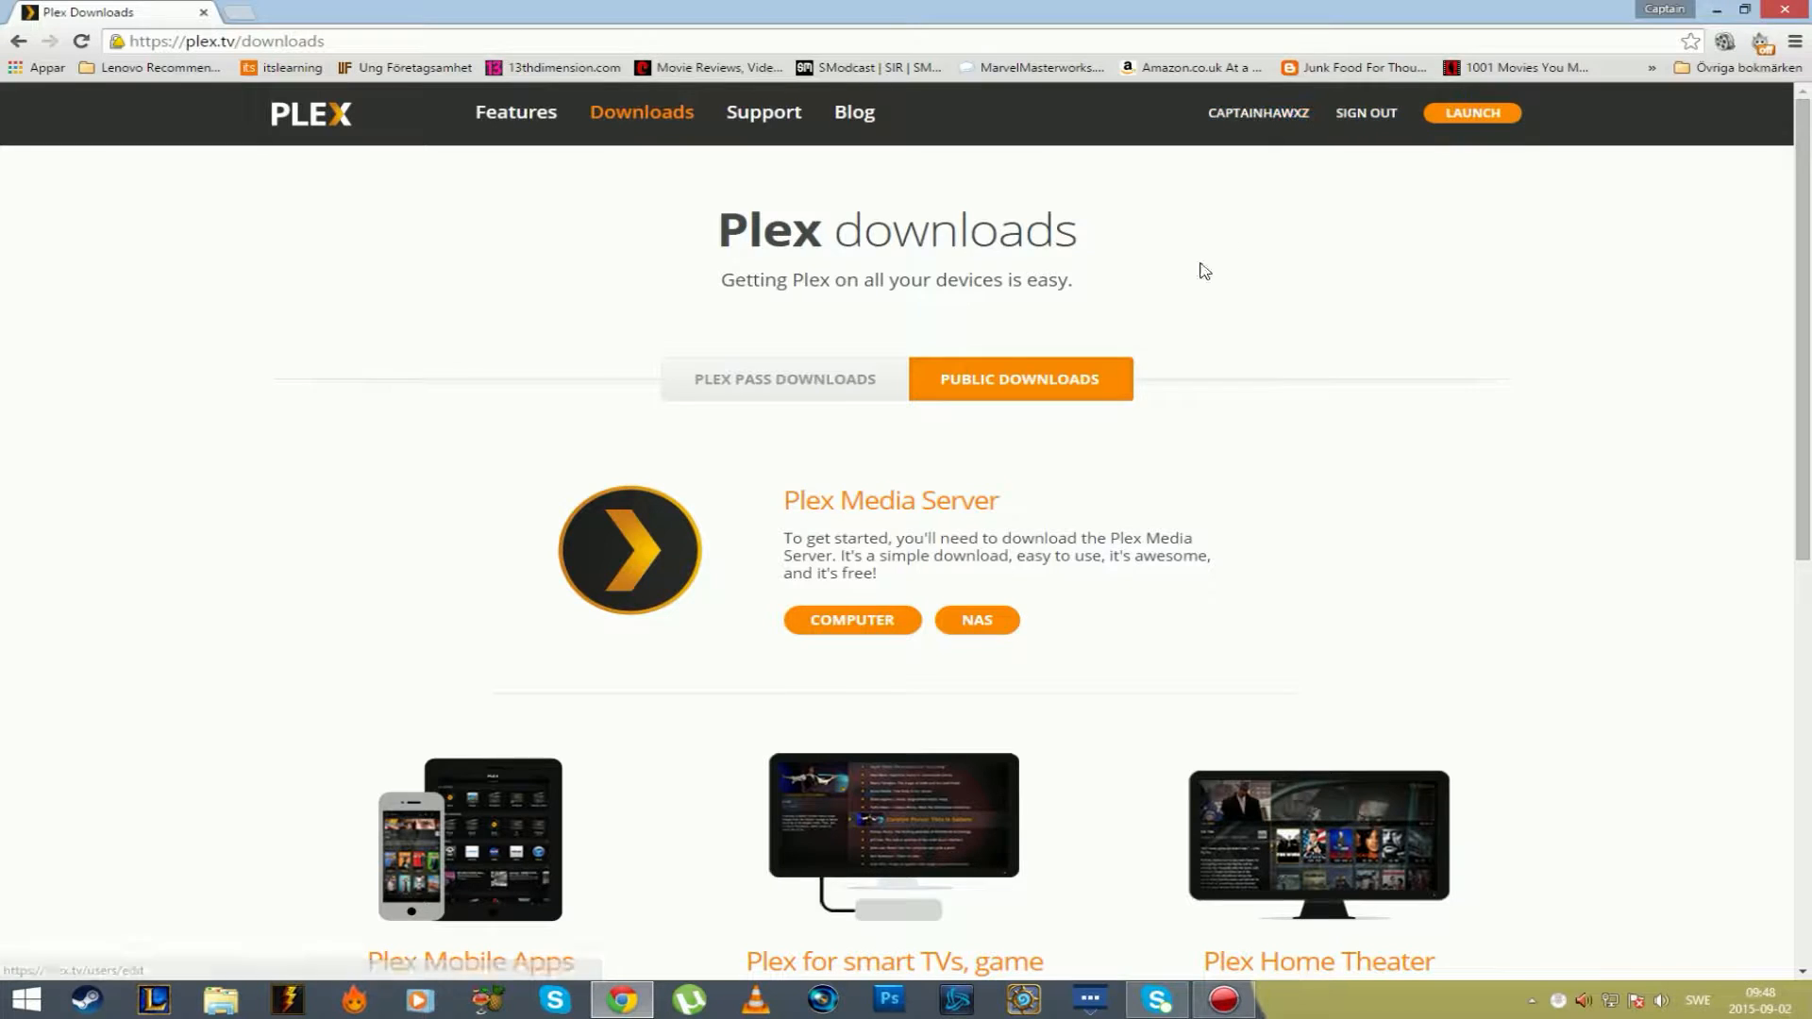
pyautogui.scroll(-4, 1004, 469)
pyautogui.scroll(4, 994, 491)
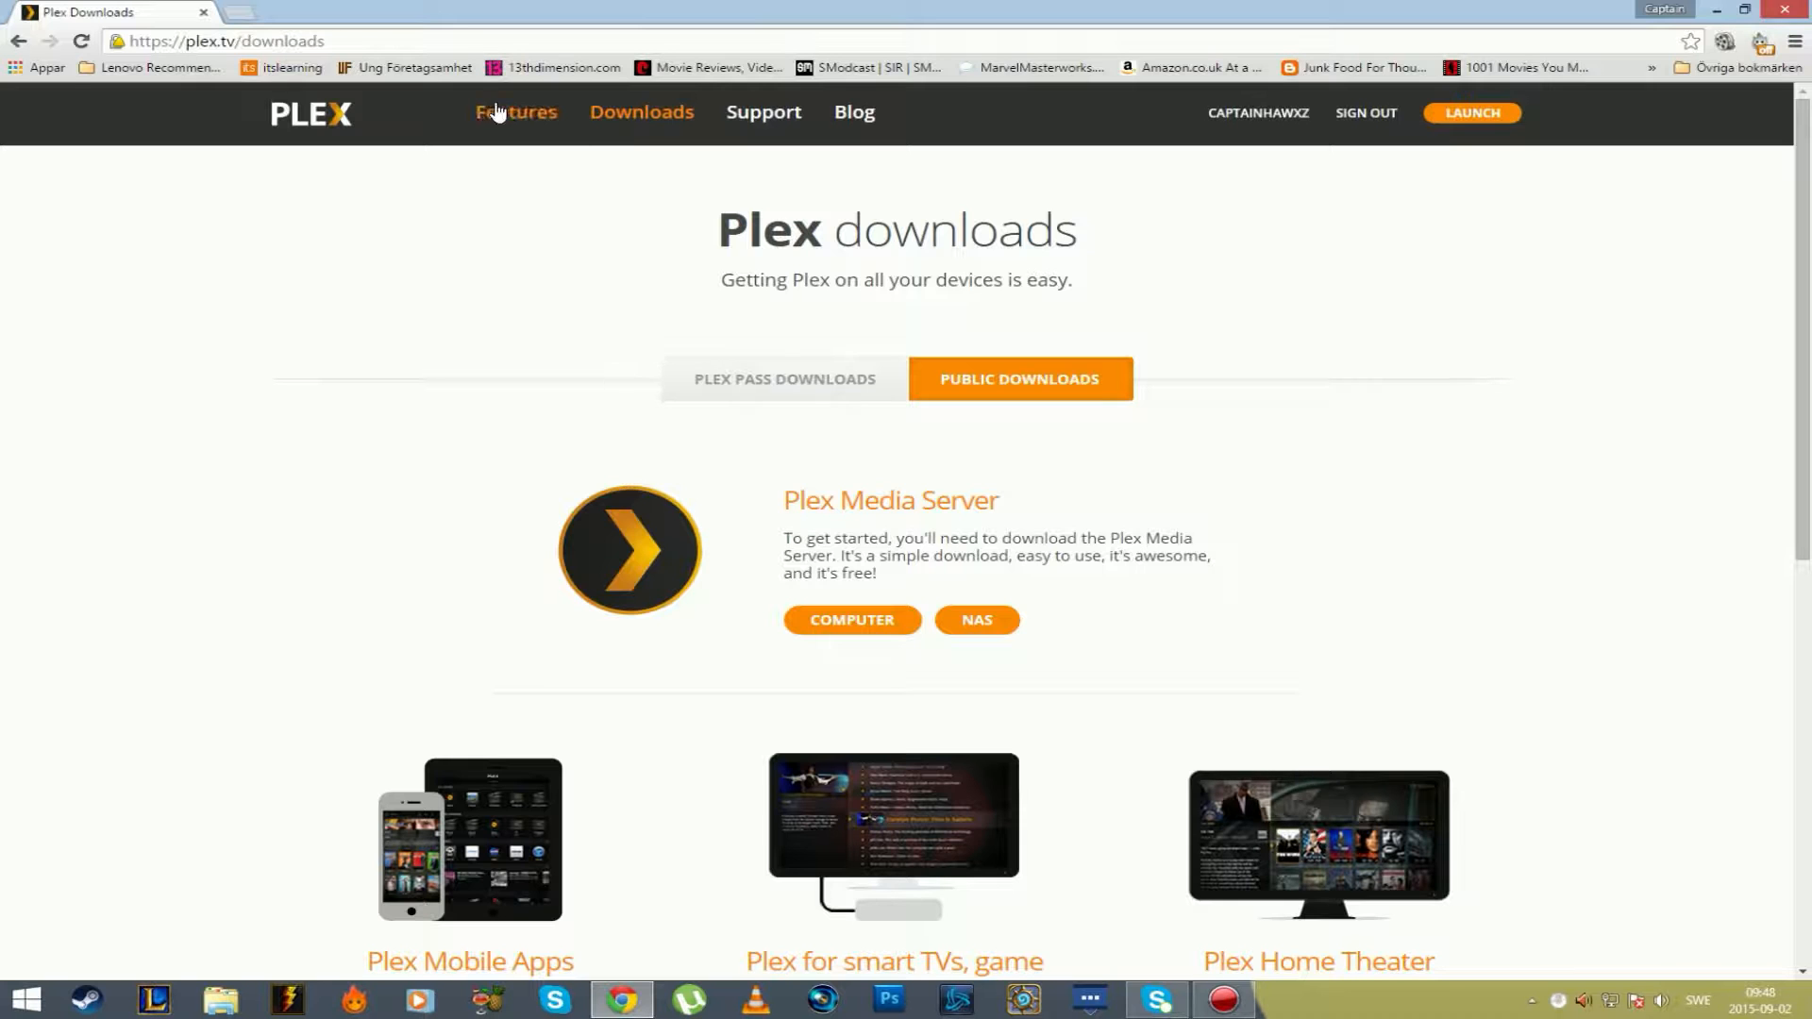
# Return to the Plex home page and look over its supported-devices overview.
pyautogui.click(298, 121)
pyautogui.scroll(-8, 591, 283)
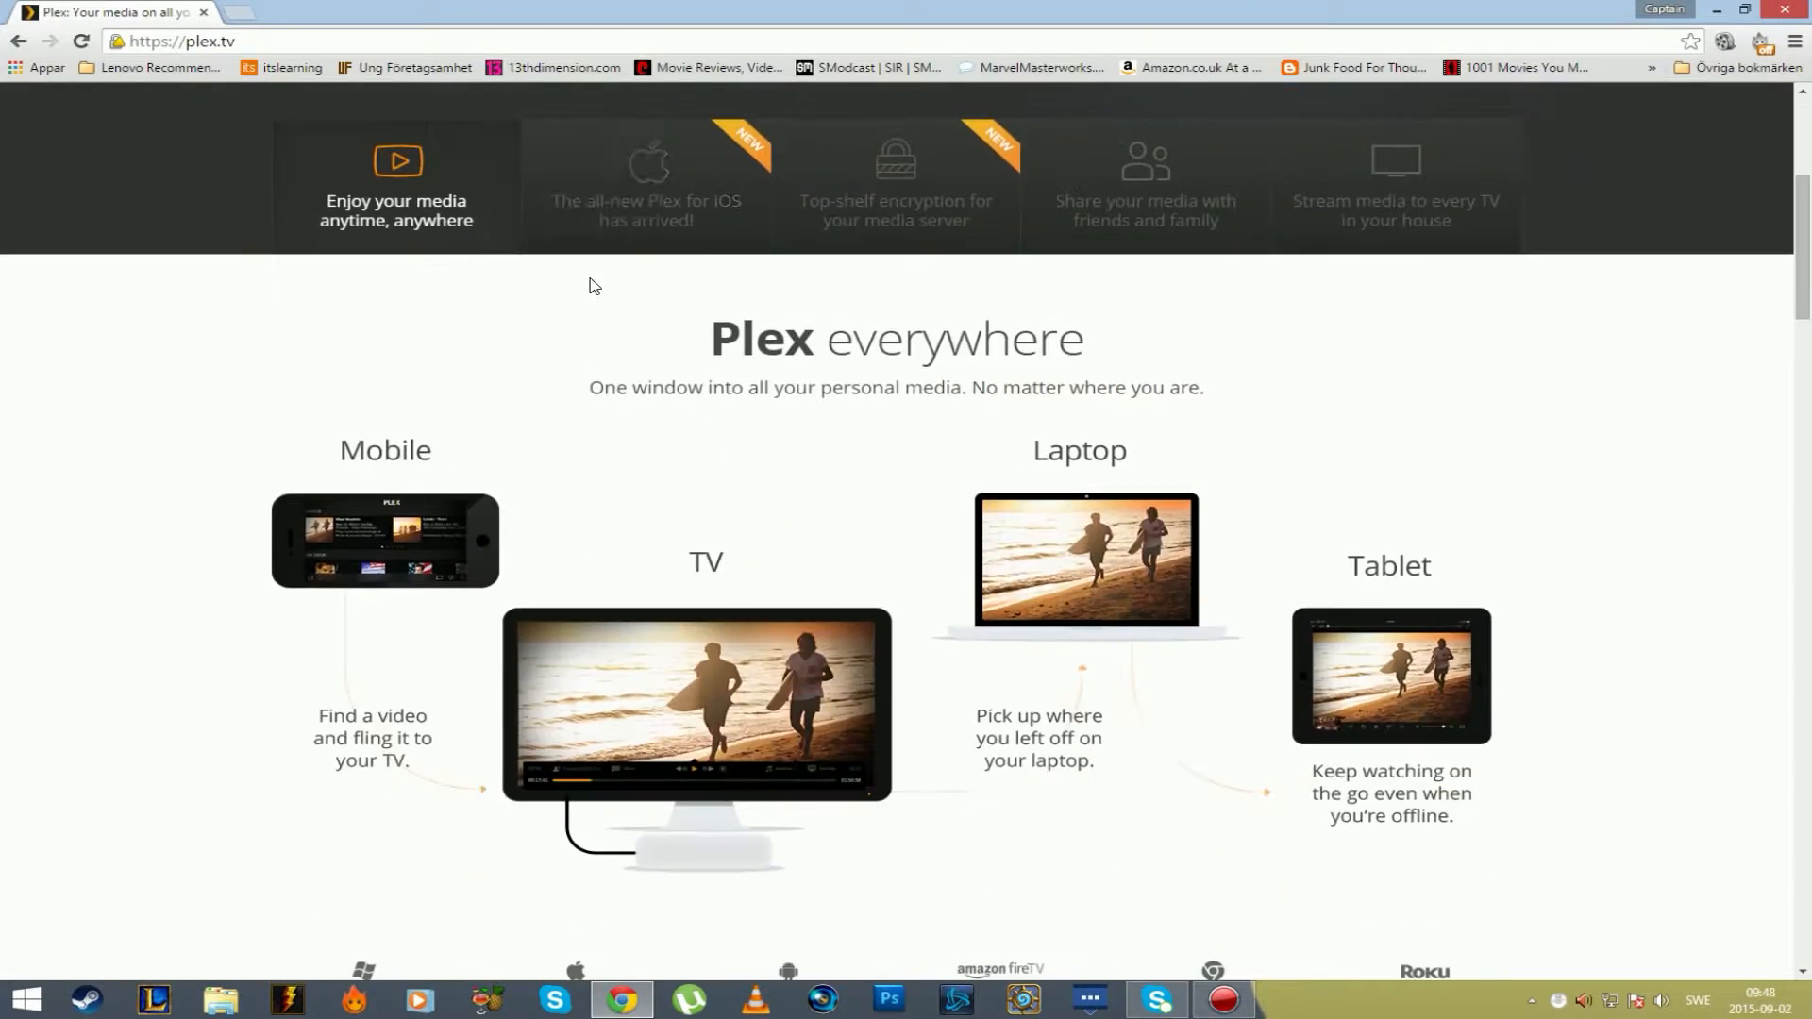
pyautogui.scroll(8, 1113, 716)
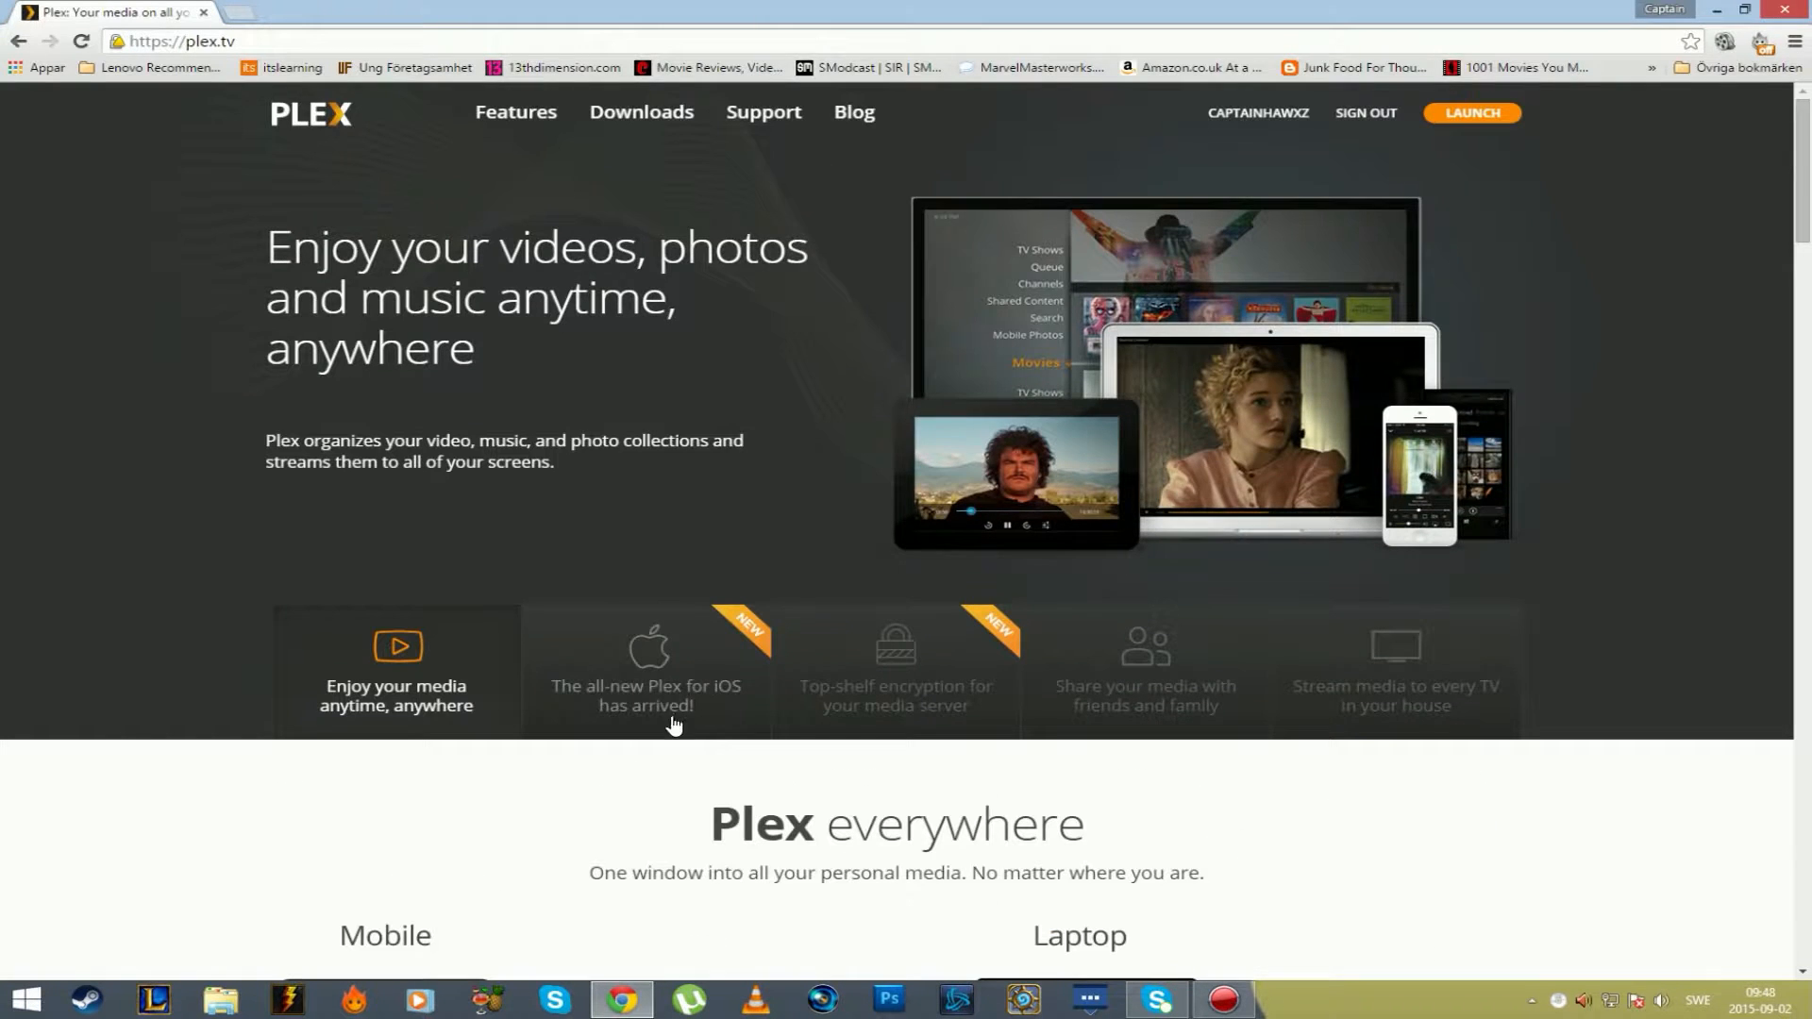
# Open the Plex features page and read through the descriptions of all features.
pyautogui.click(515, 114)
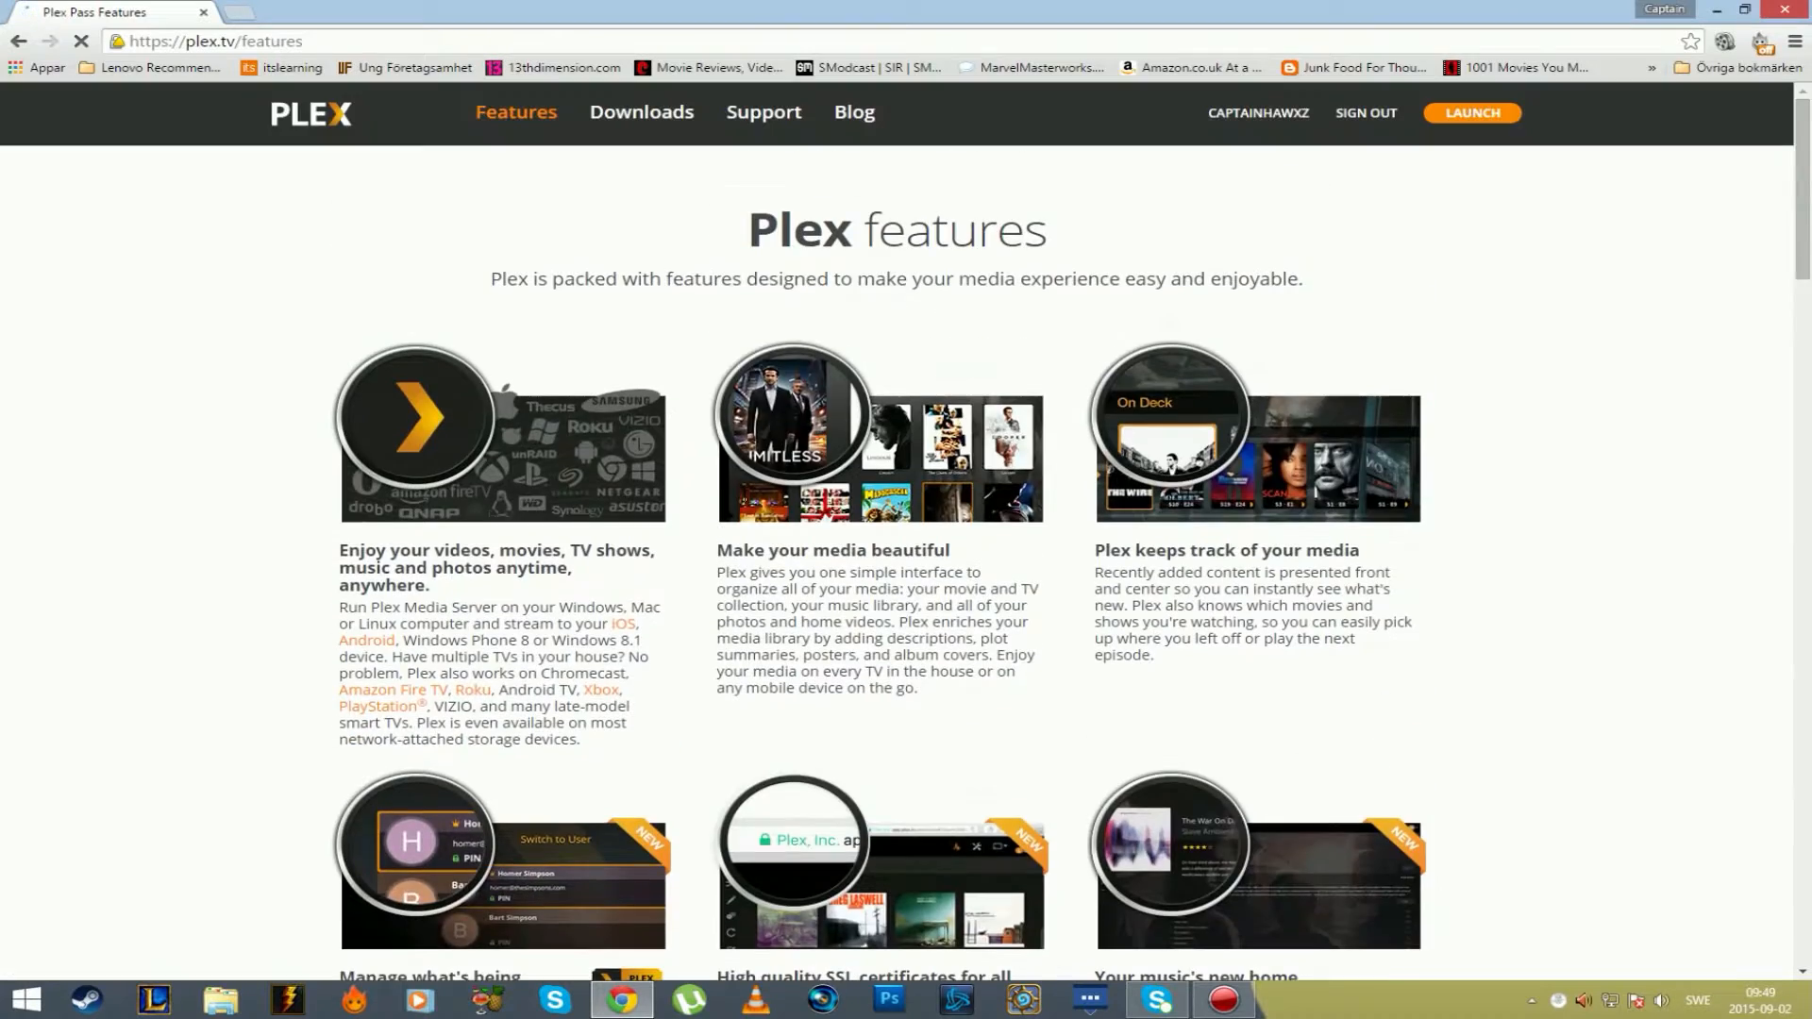
pyautogui.scroll(-7, 617, 509)
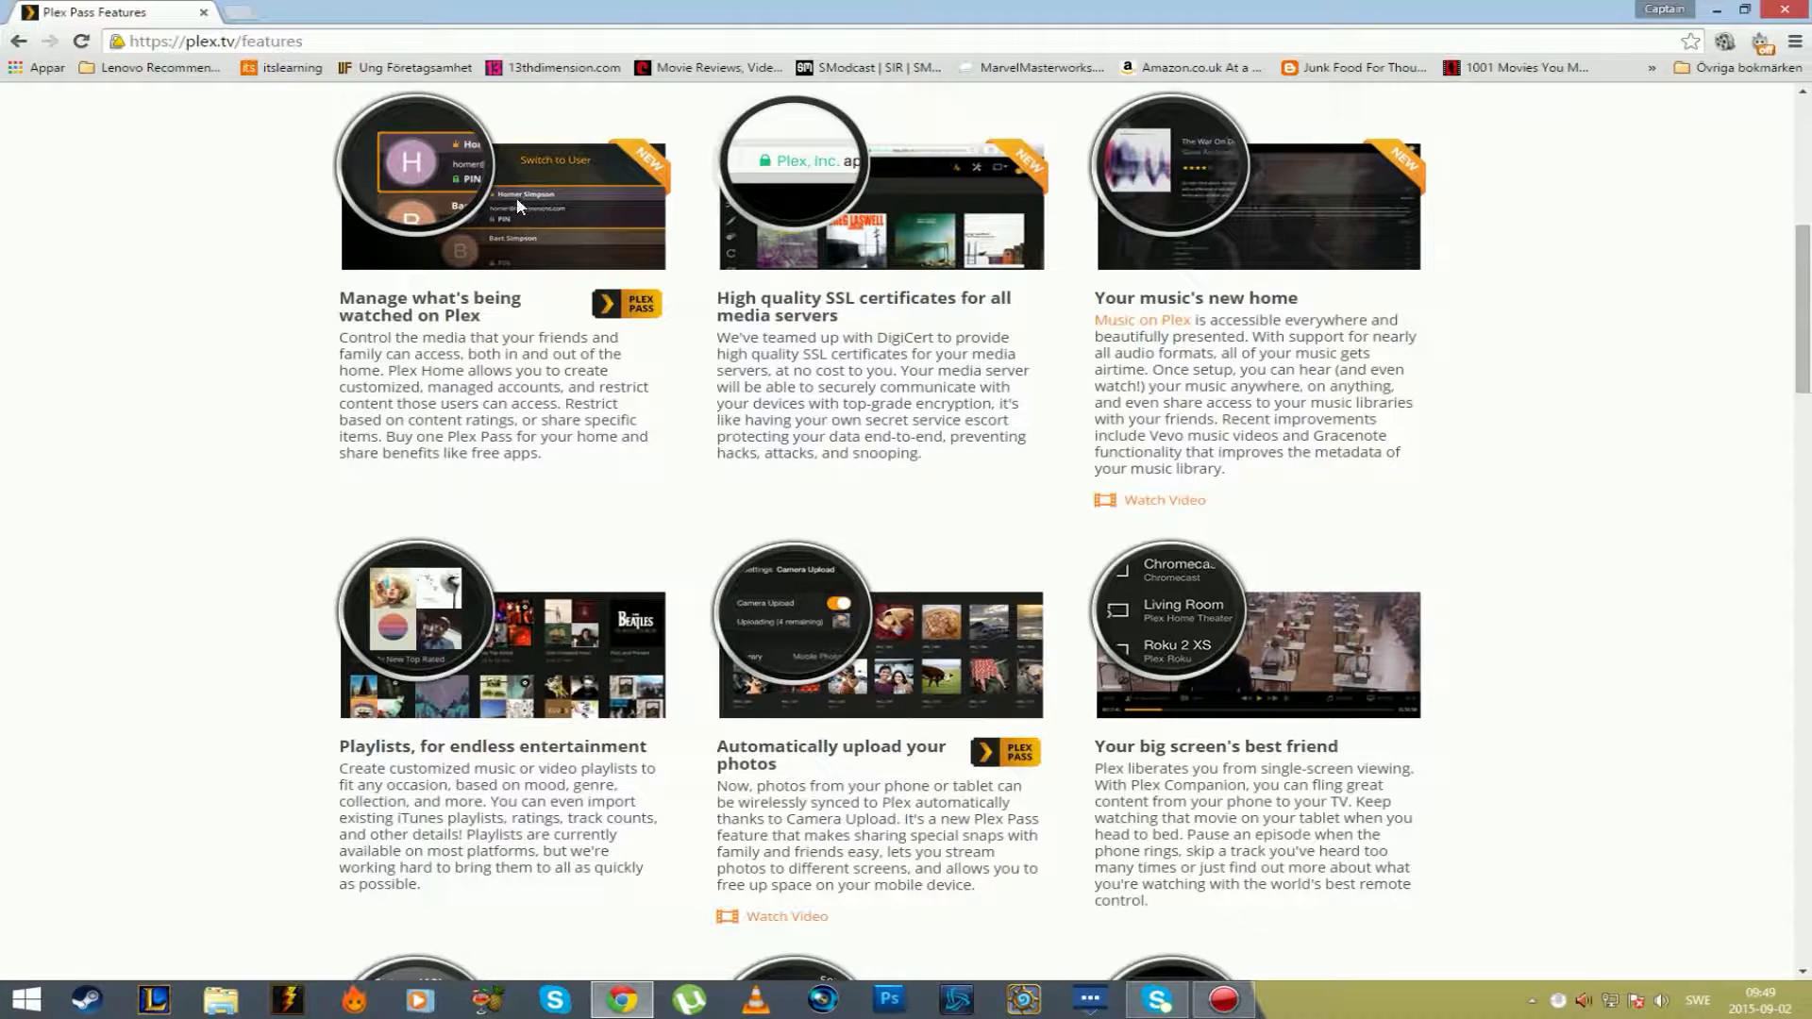
pyautogui.scroll(-1, 906, 760)
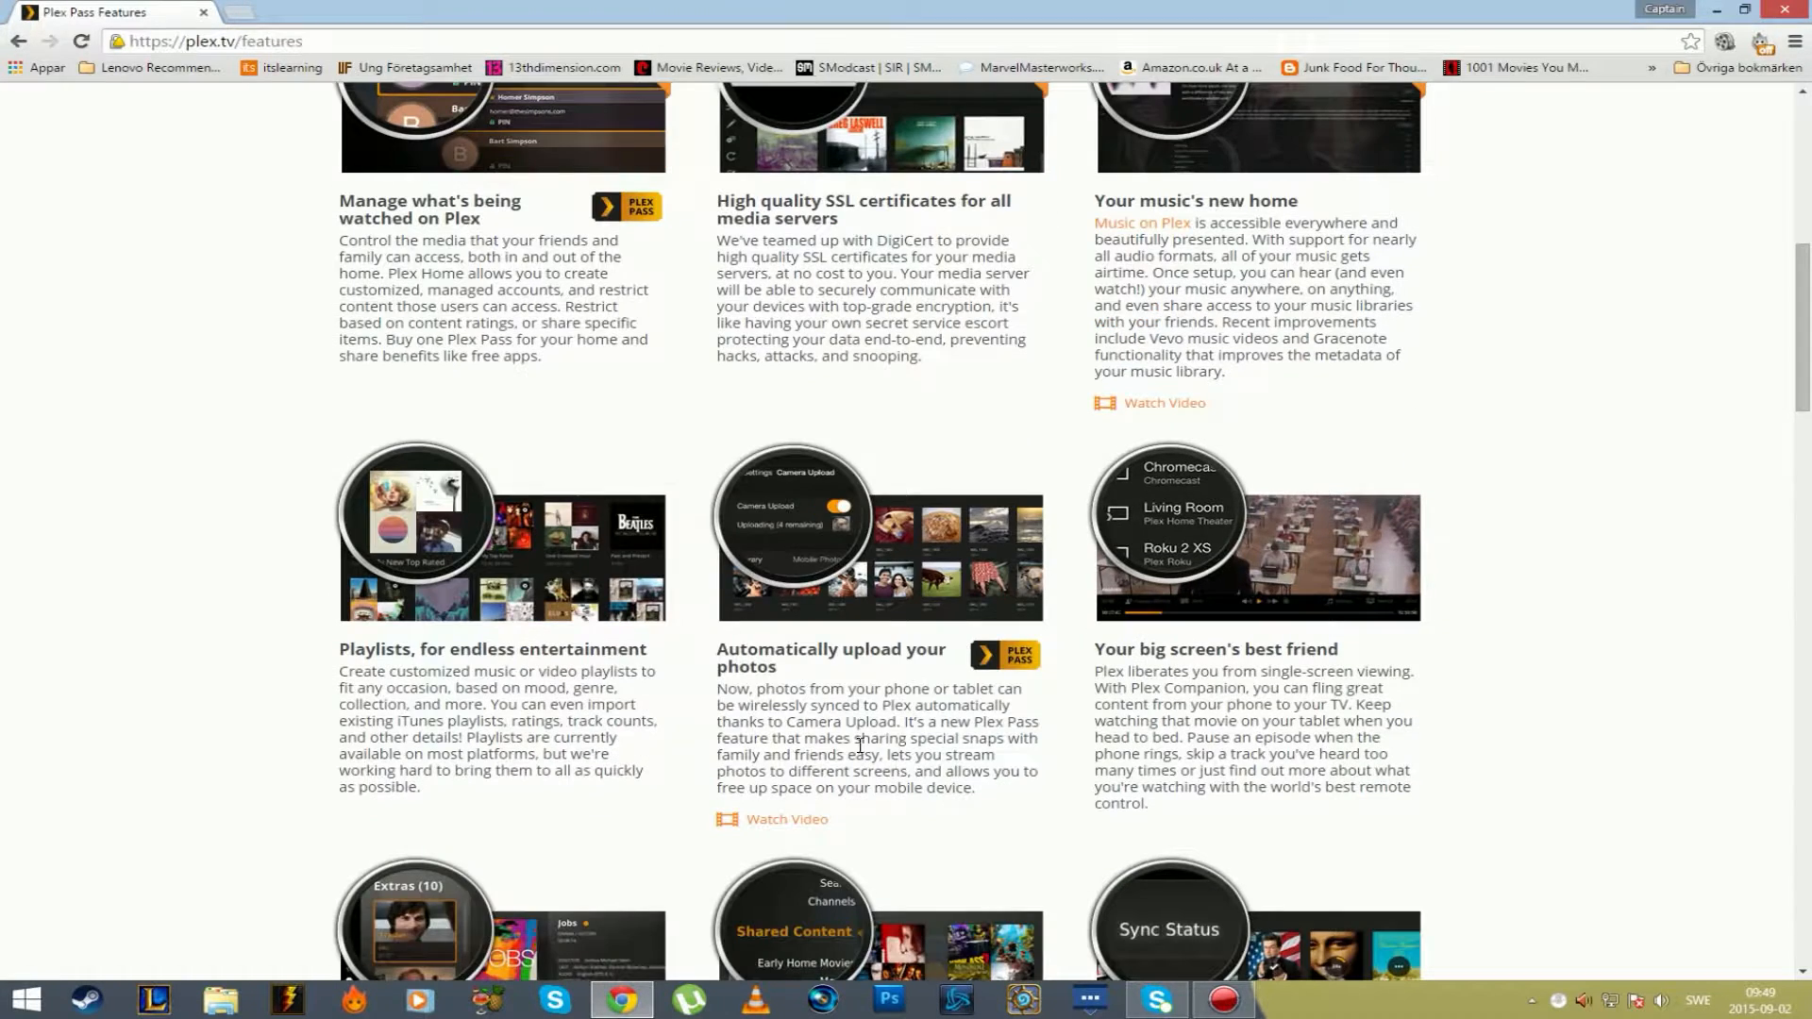
pyautogui.scroll(-7, 795, 685)
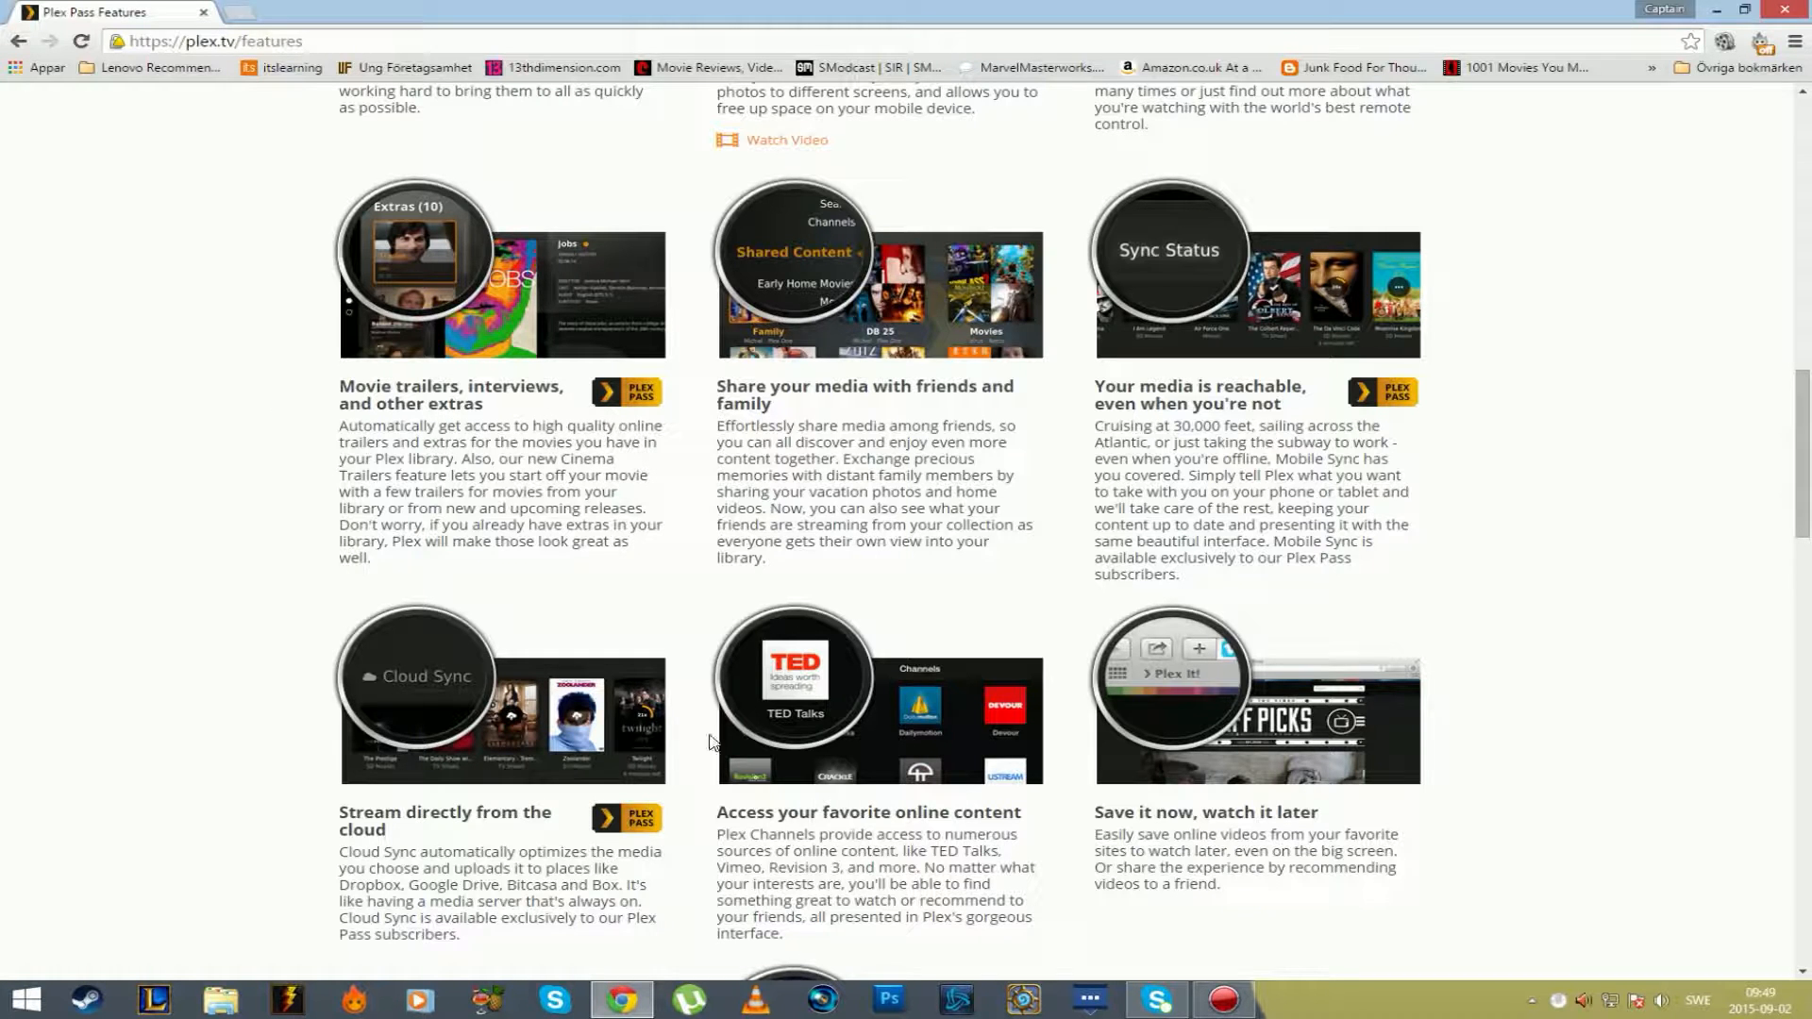
pyautogui.scroll(-7, 710, 741)
pyautogui.scroll(4, 832, 609)
pyautogui.scroll(-5, 832, 609)
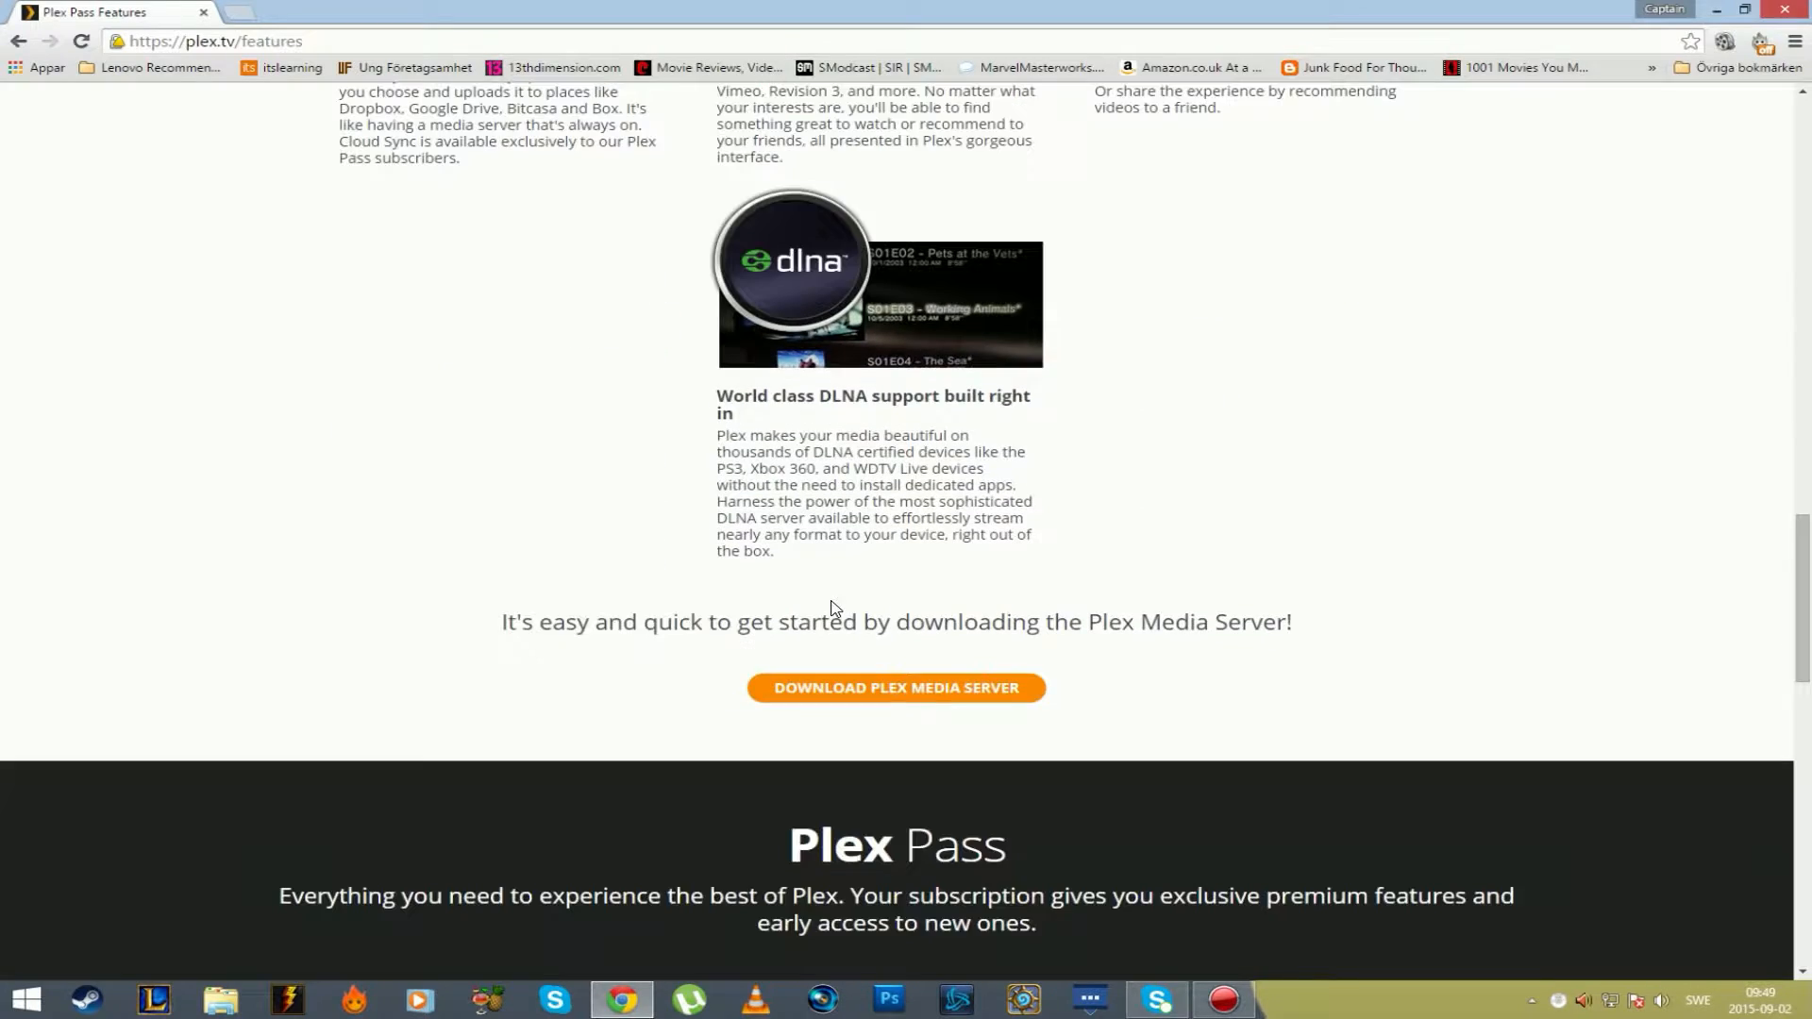
pyautogui.scroll(10, 849, 510)
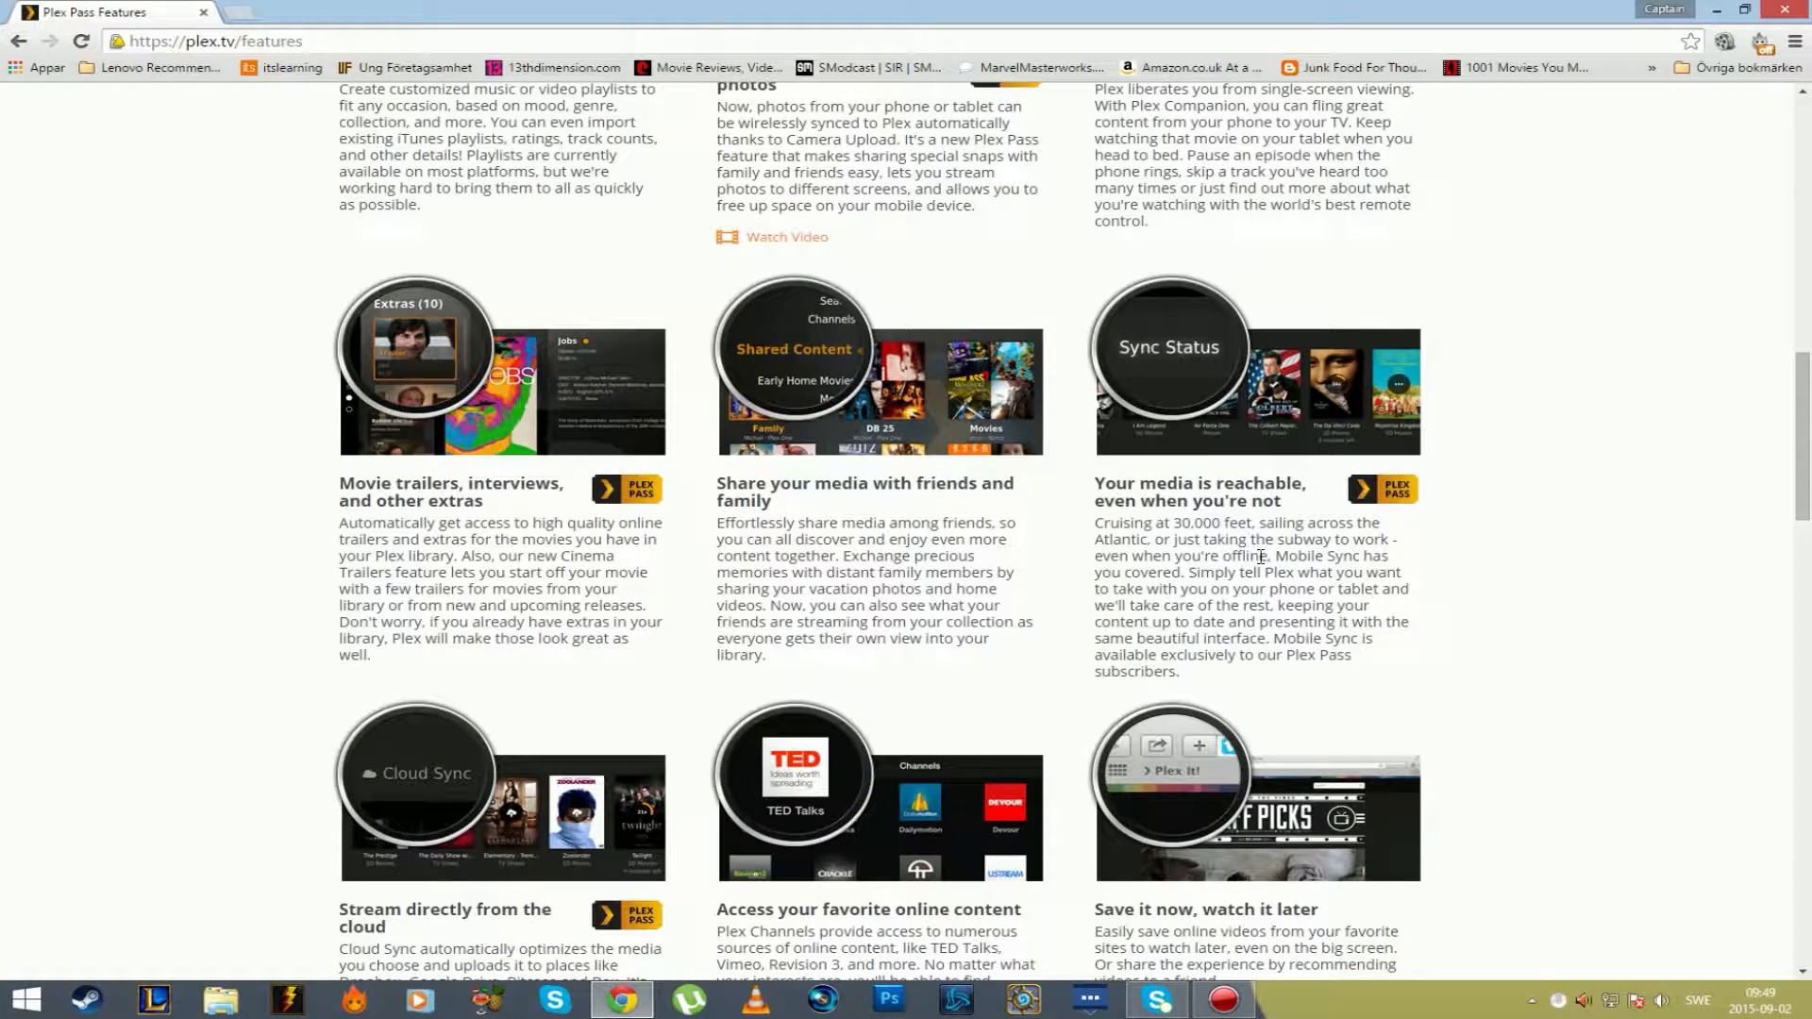
pyautogui.scroll(12, 1268, 496)
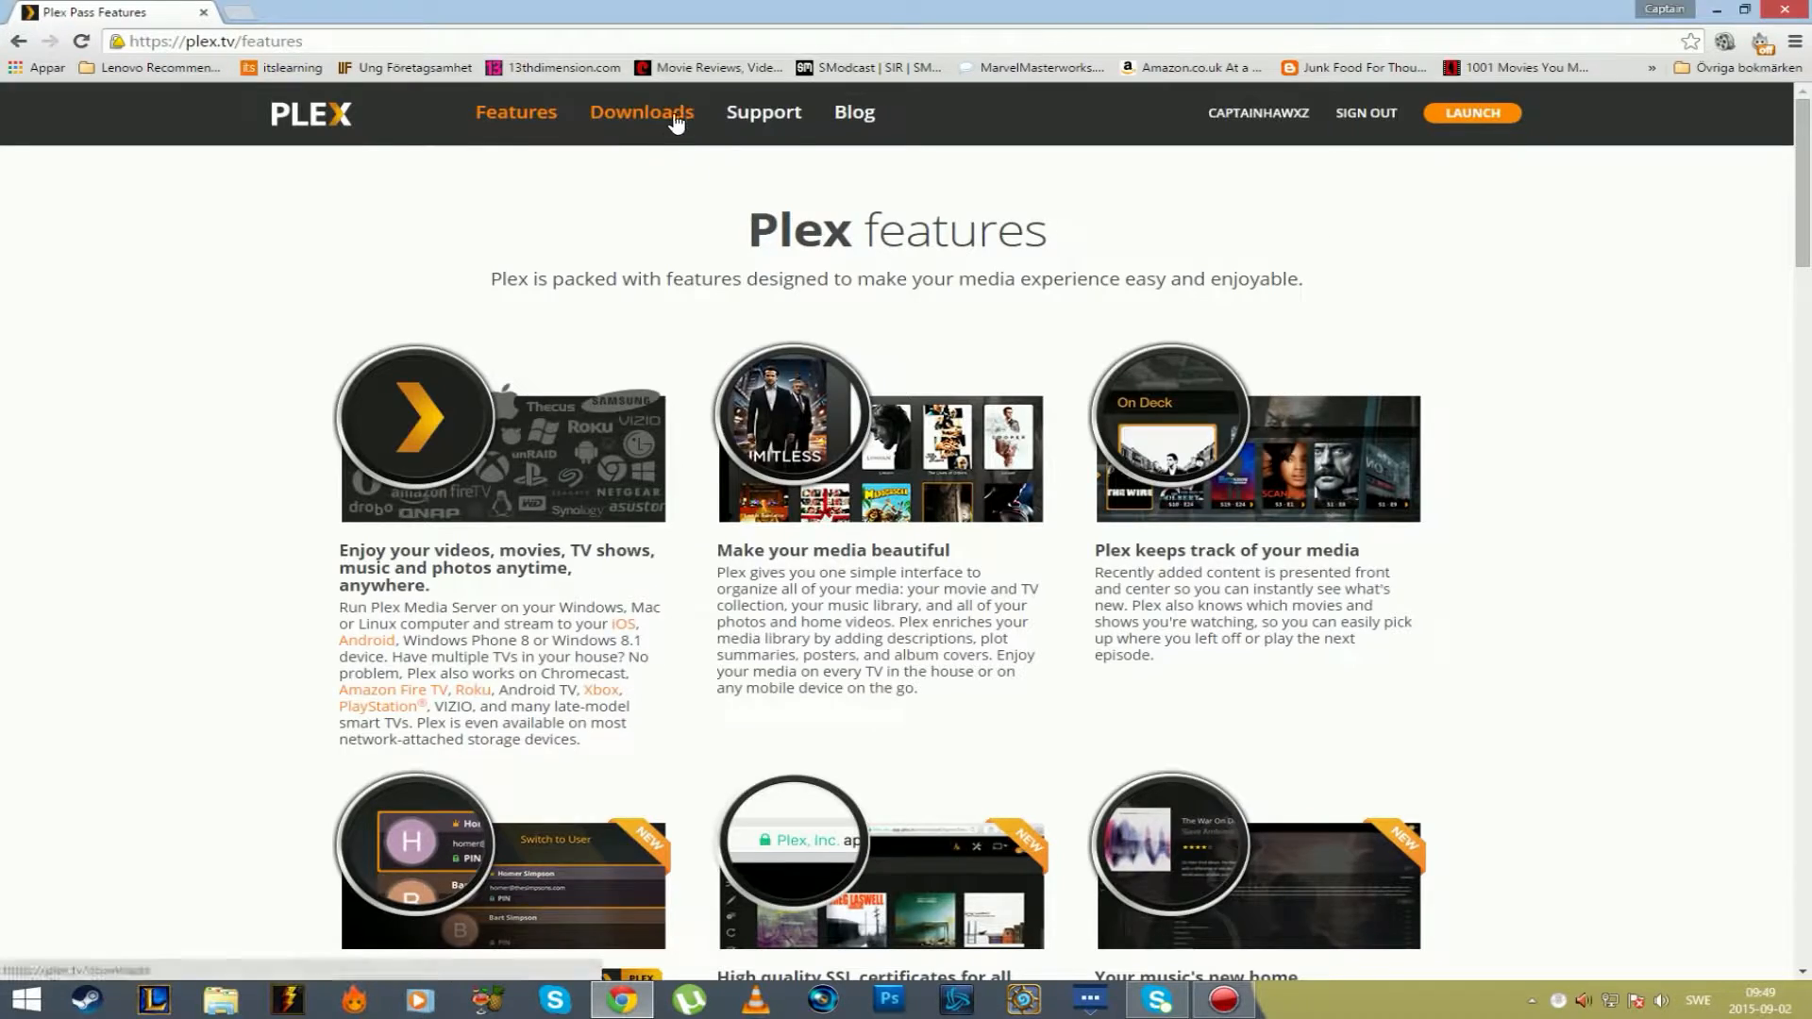
pyautogui.scroll(-5, 676, 123)
pyautogui.scroll(4, 651, 121)
pyautogui.scroll(1, 634, 117)
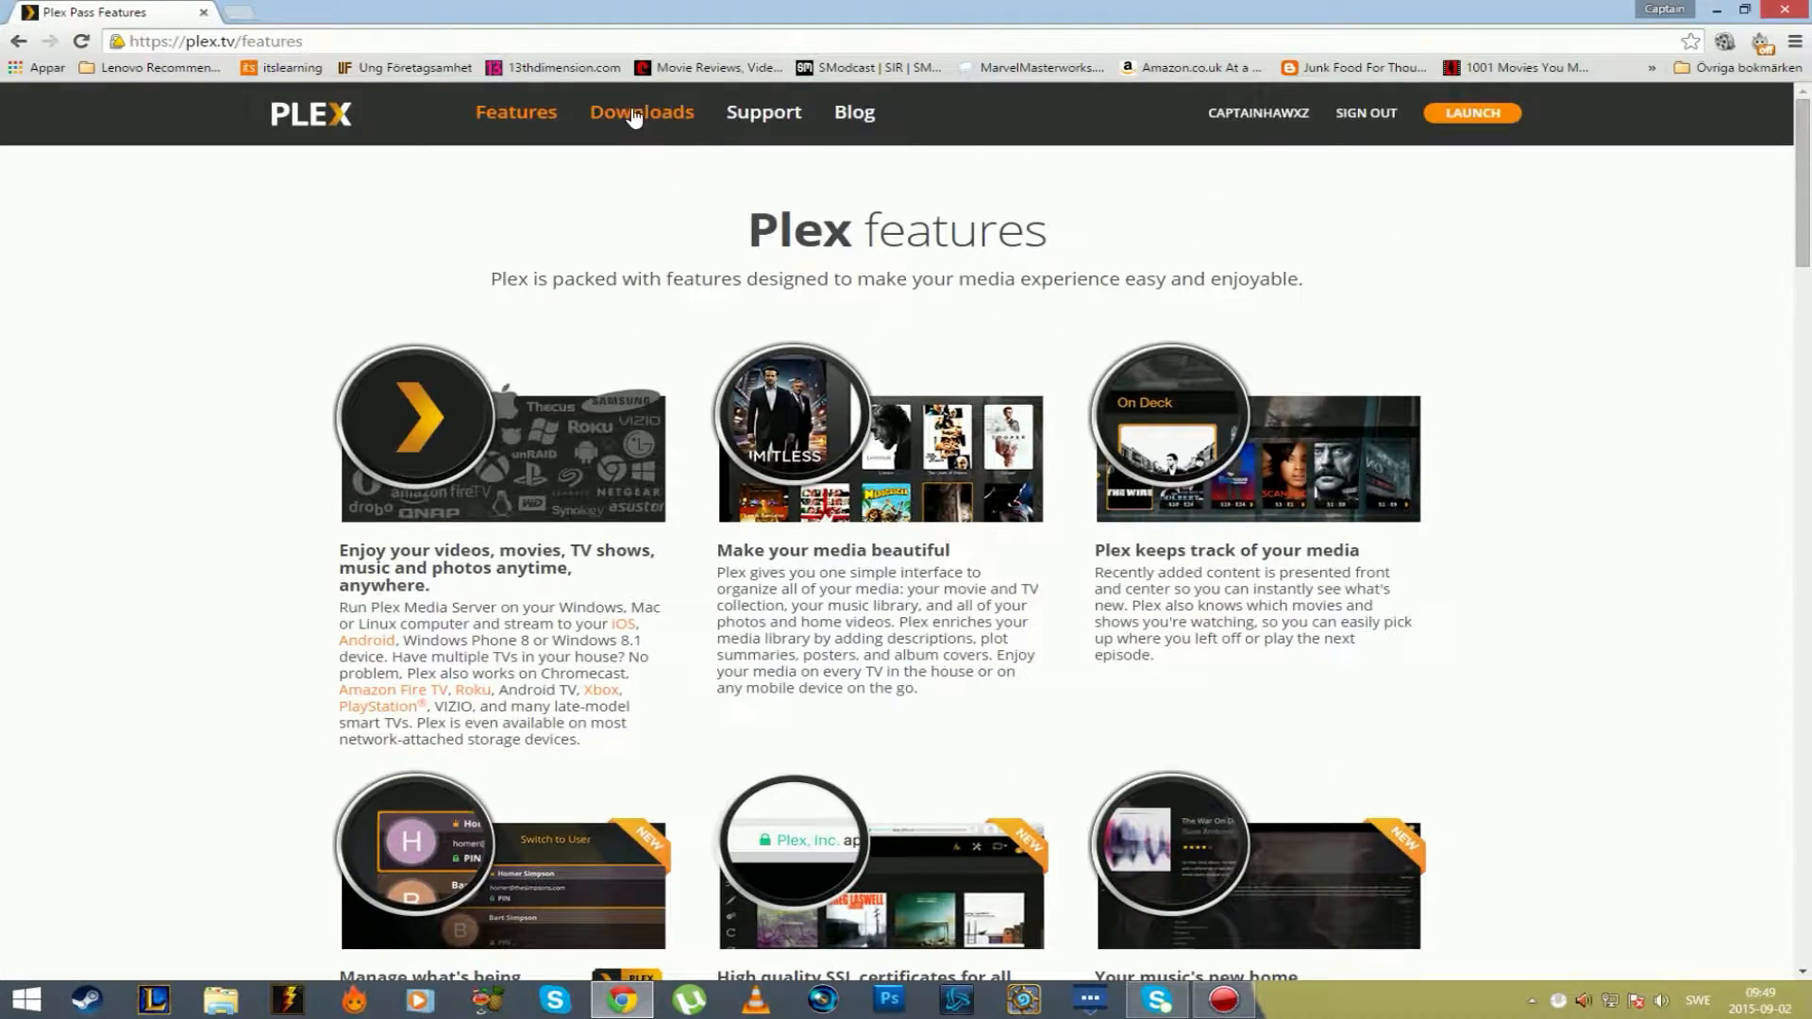
# Review the downloads page again and view the Plex Pass downloads.
pyautogui.click(634, 117)
pyautogui.scroll(-6, 901, 490)
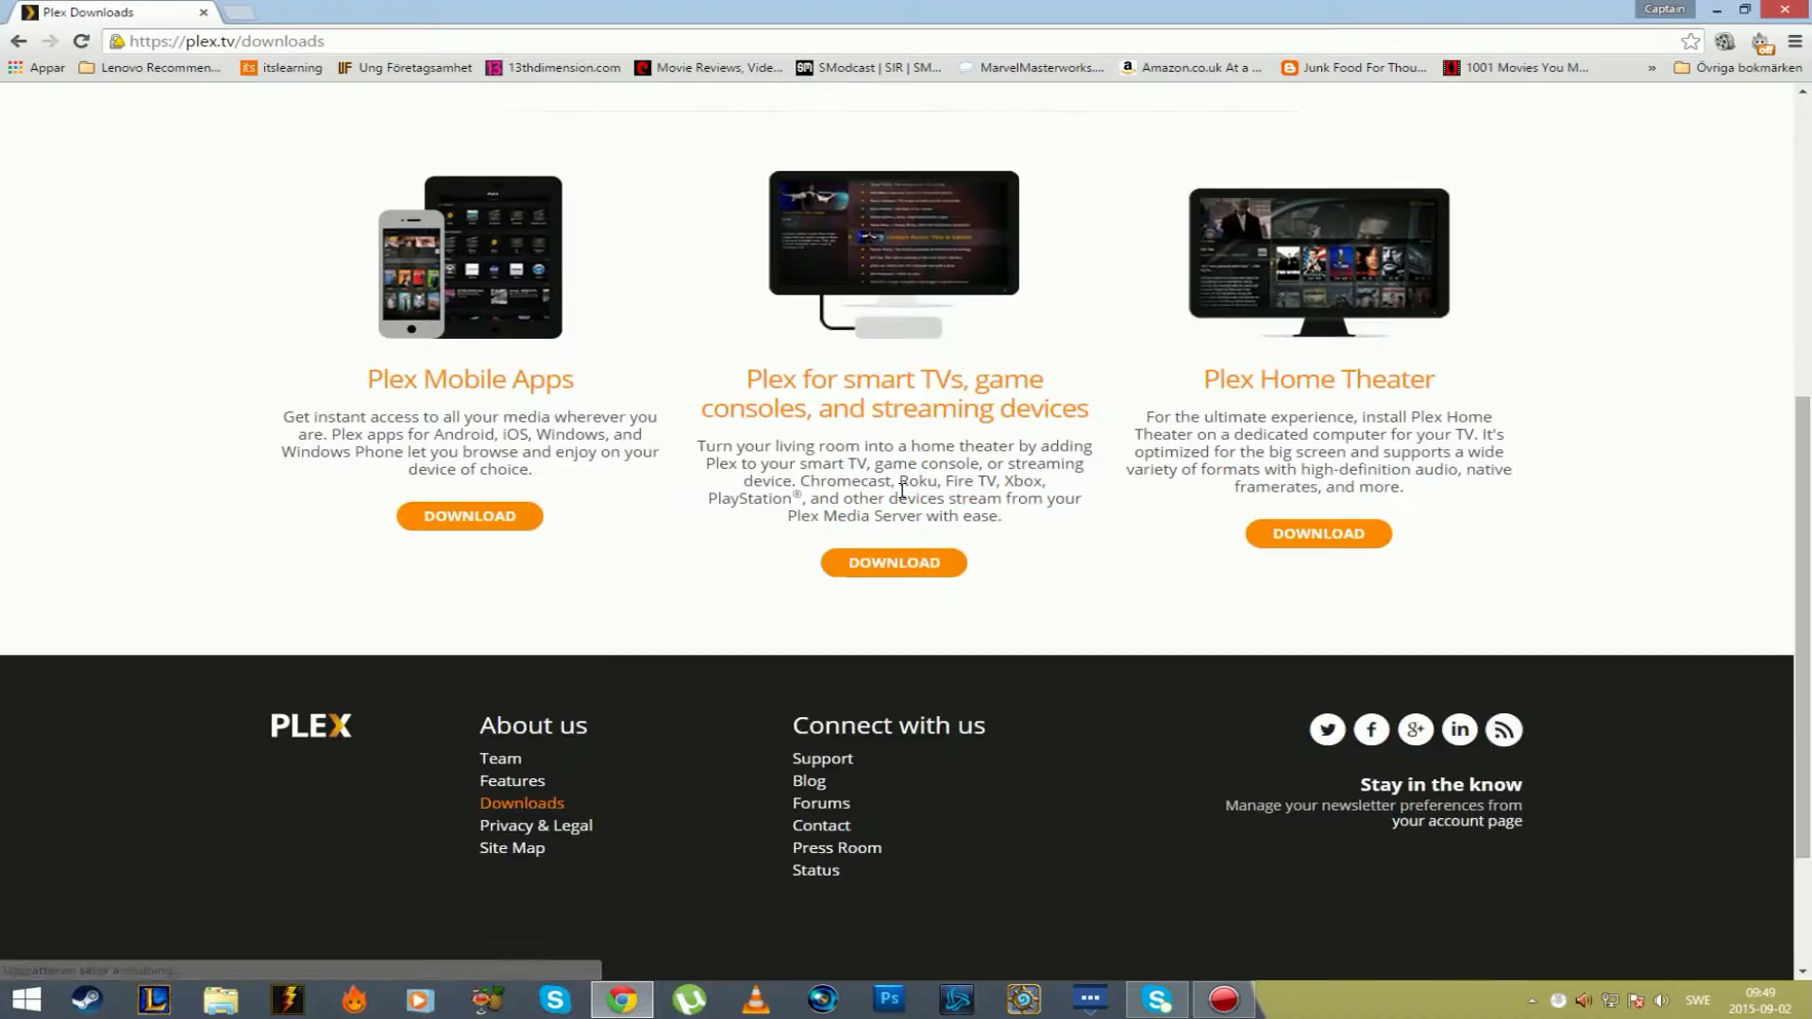
pyautogui.scroll(1, 906, 483)
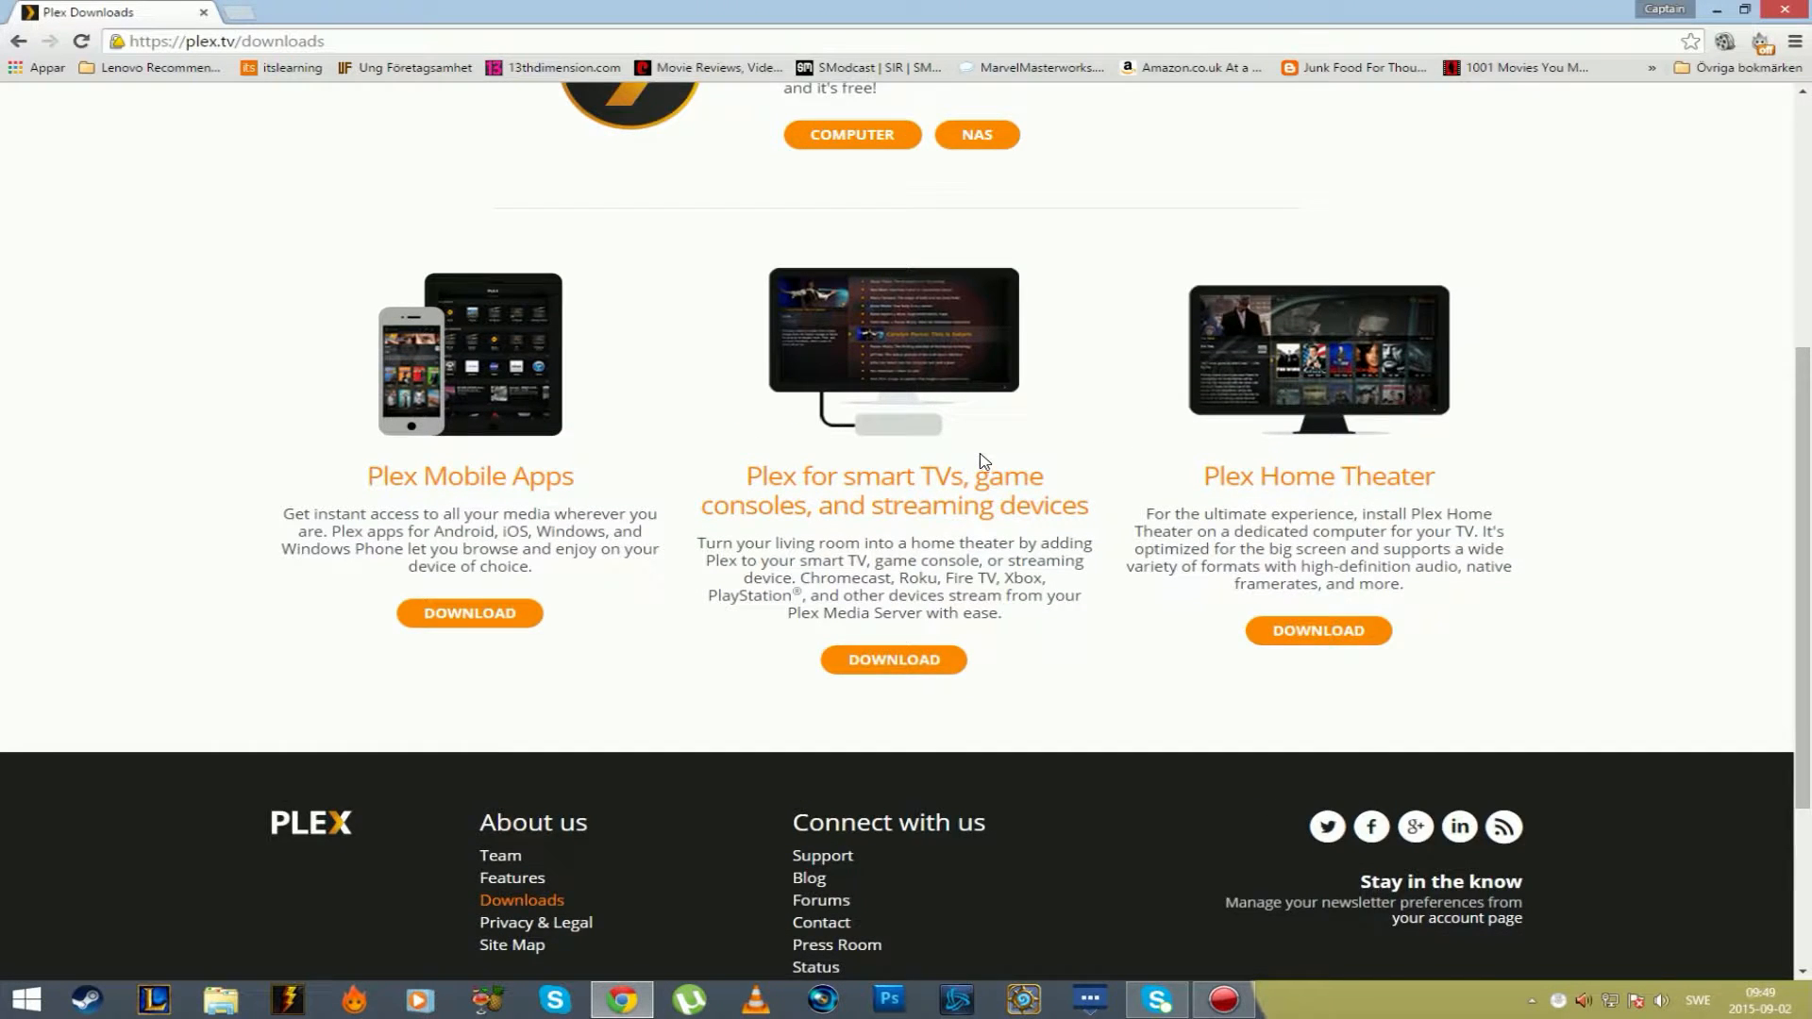
pyautogui.scroll(5, 986, 452)
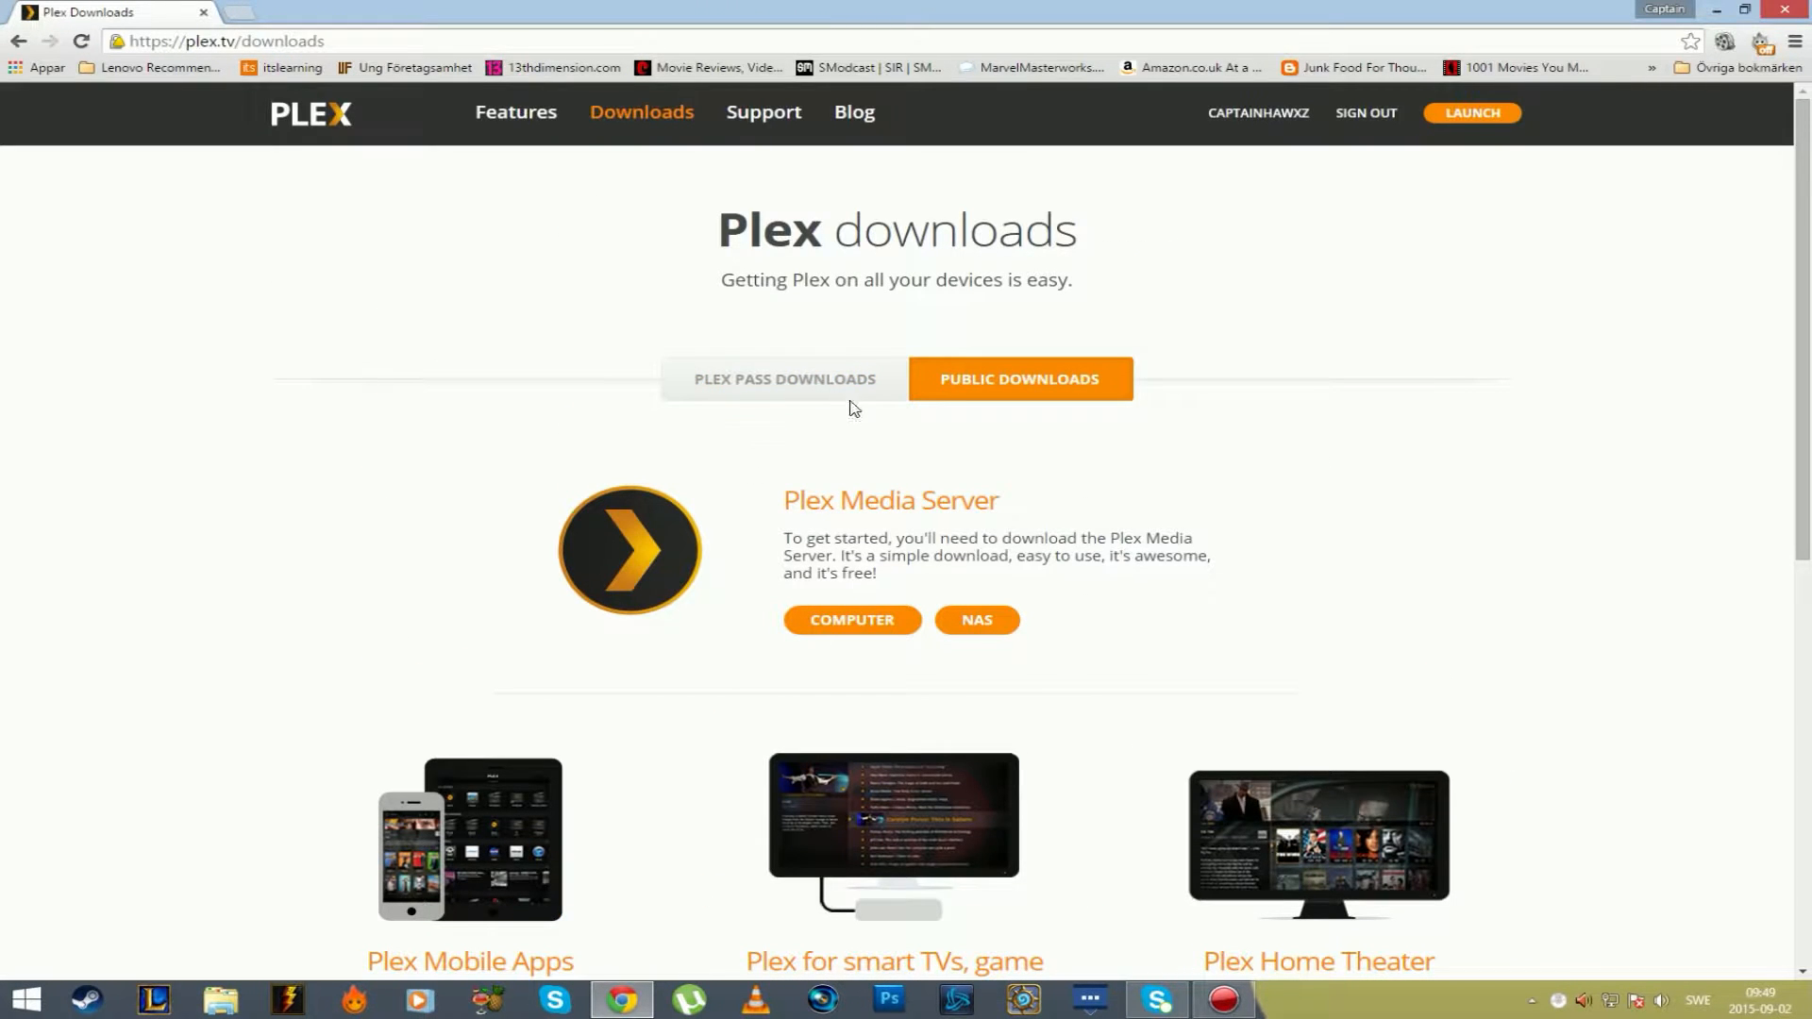
pyautogui.click(784, 380)
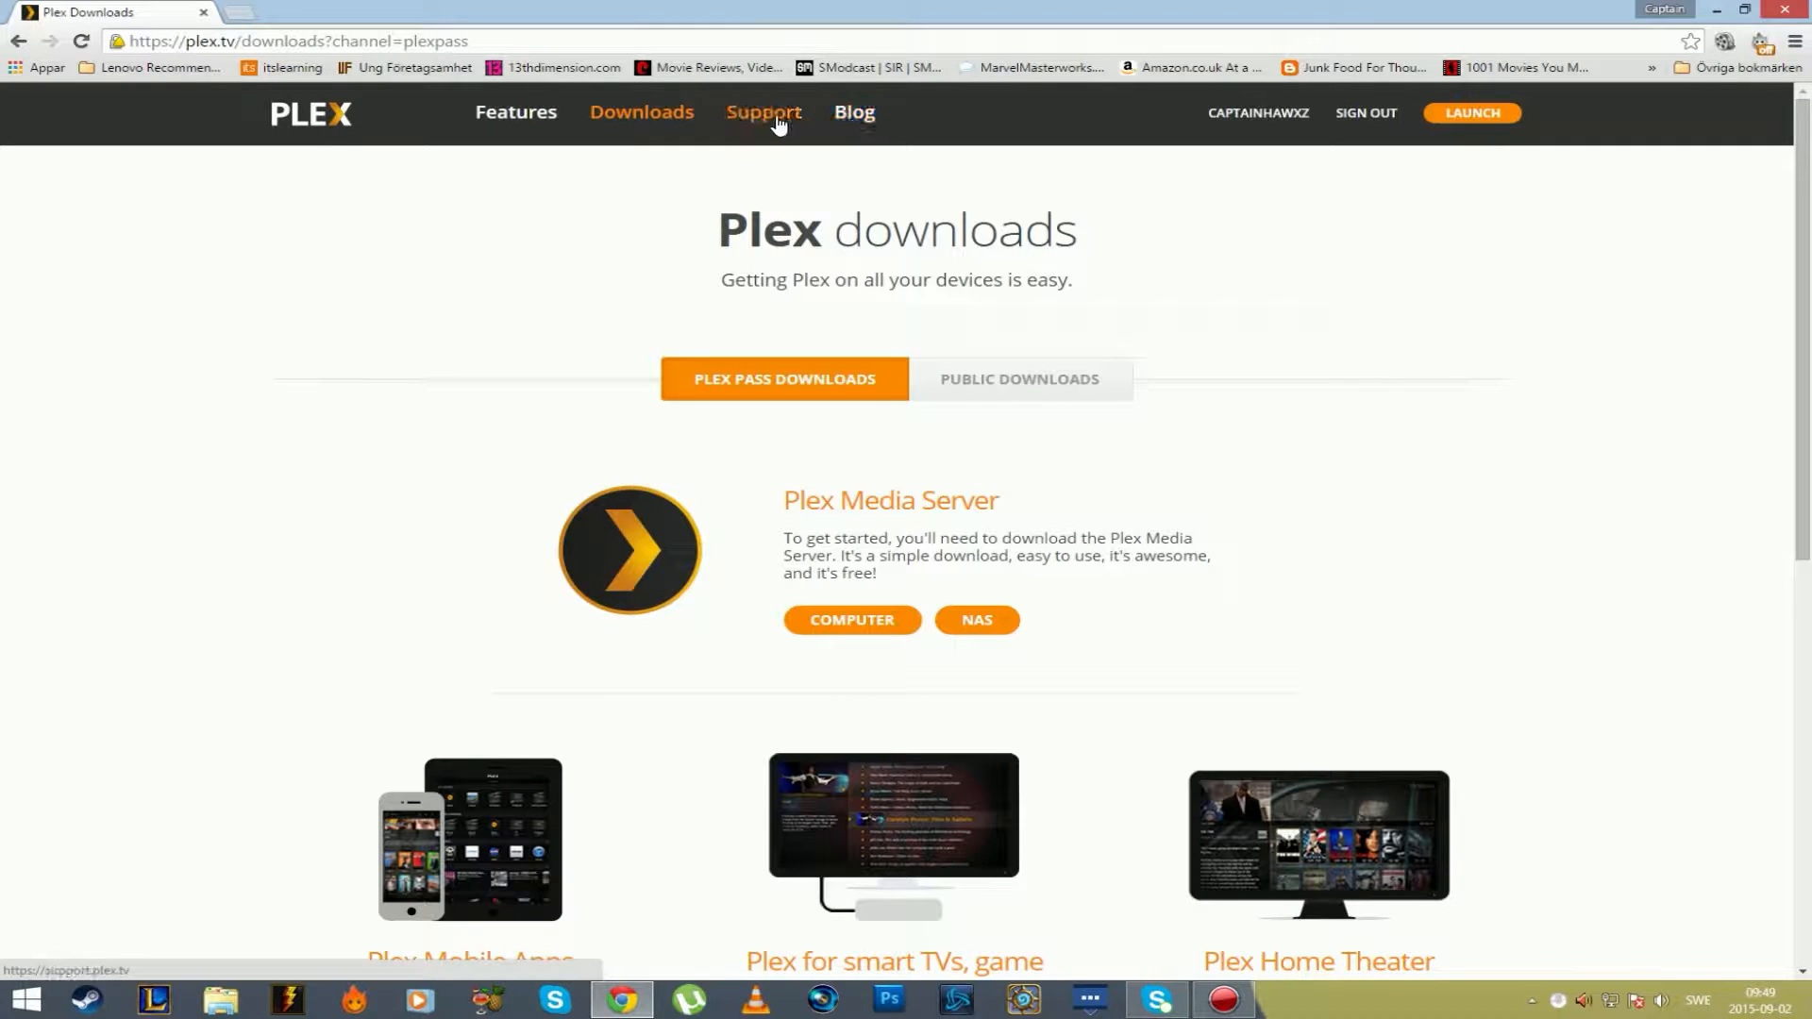
# Go to the home page, look through its sections and open the offer to get a Plex Pass.
pyautogui.click(527, 120)
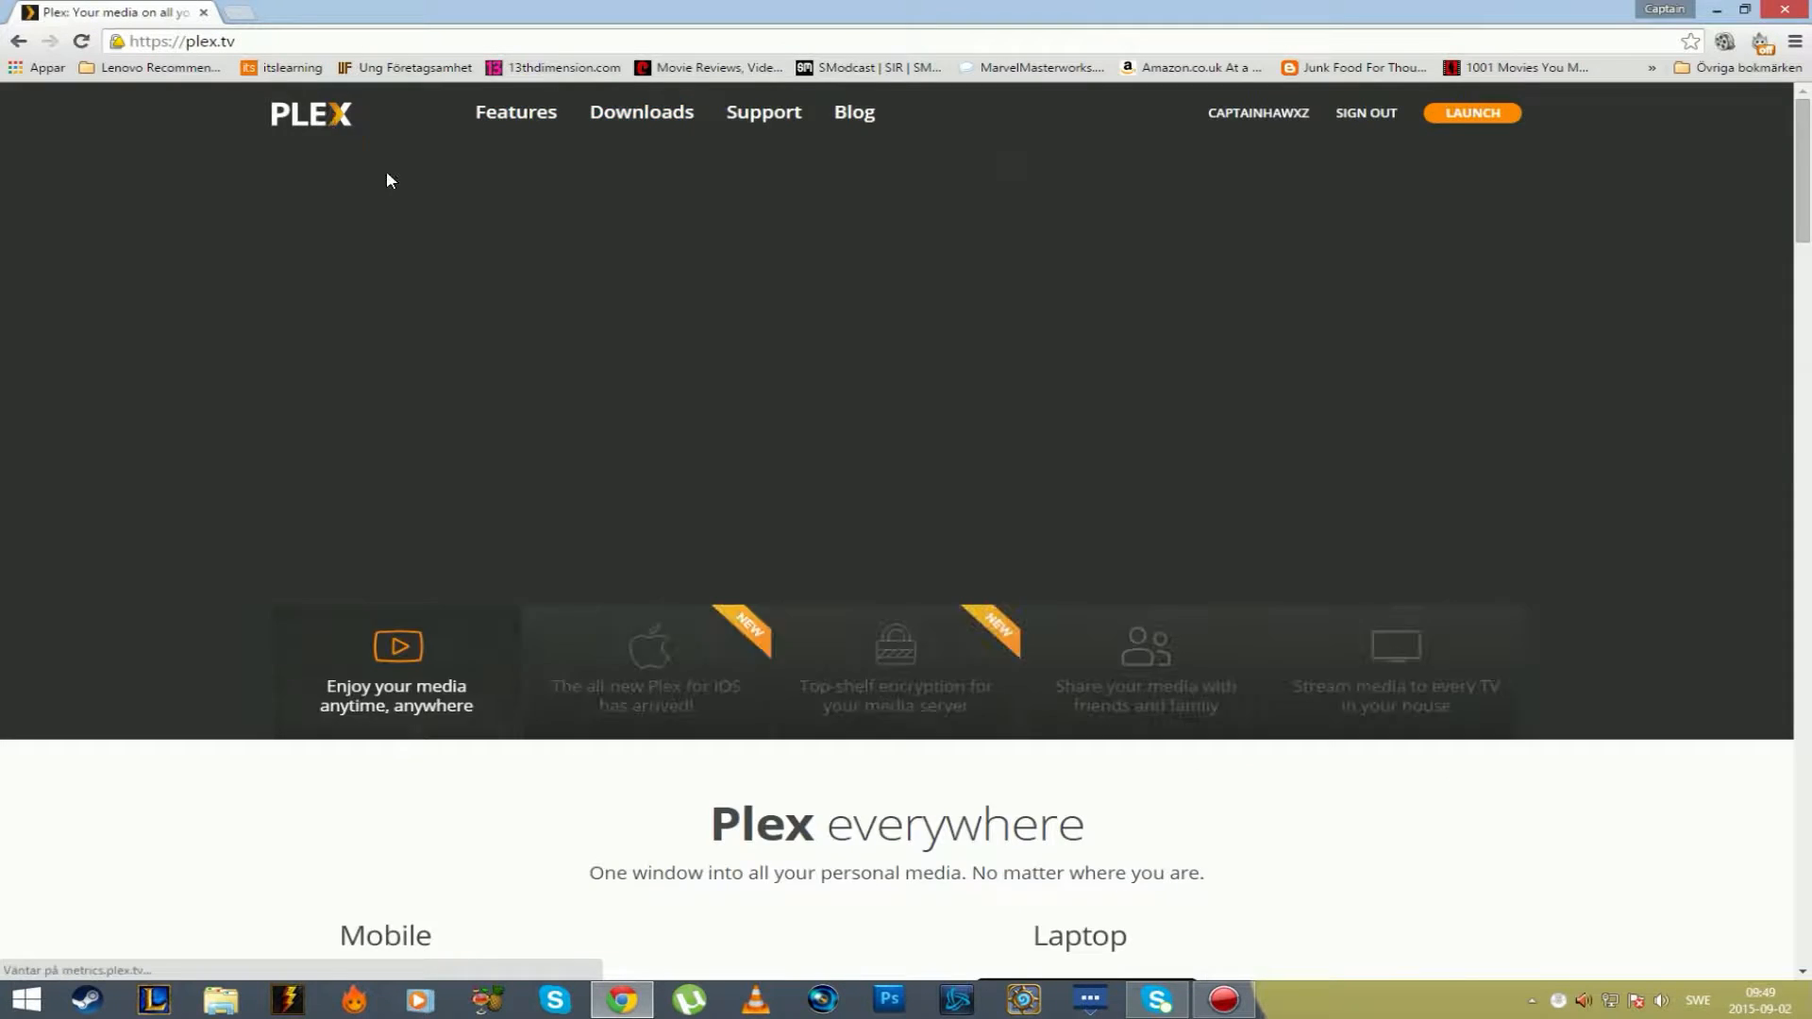
pyautogui.scroll(-20, 624, 522)
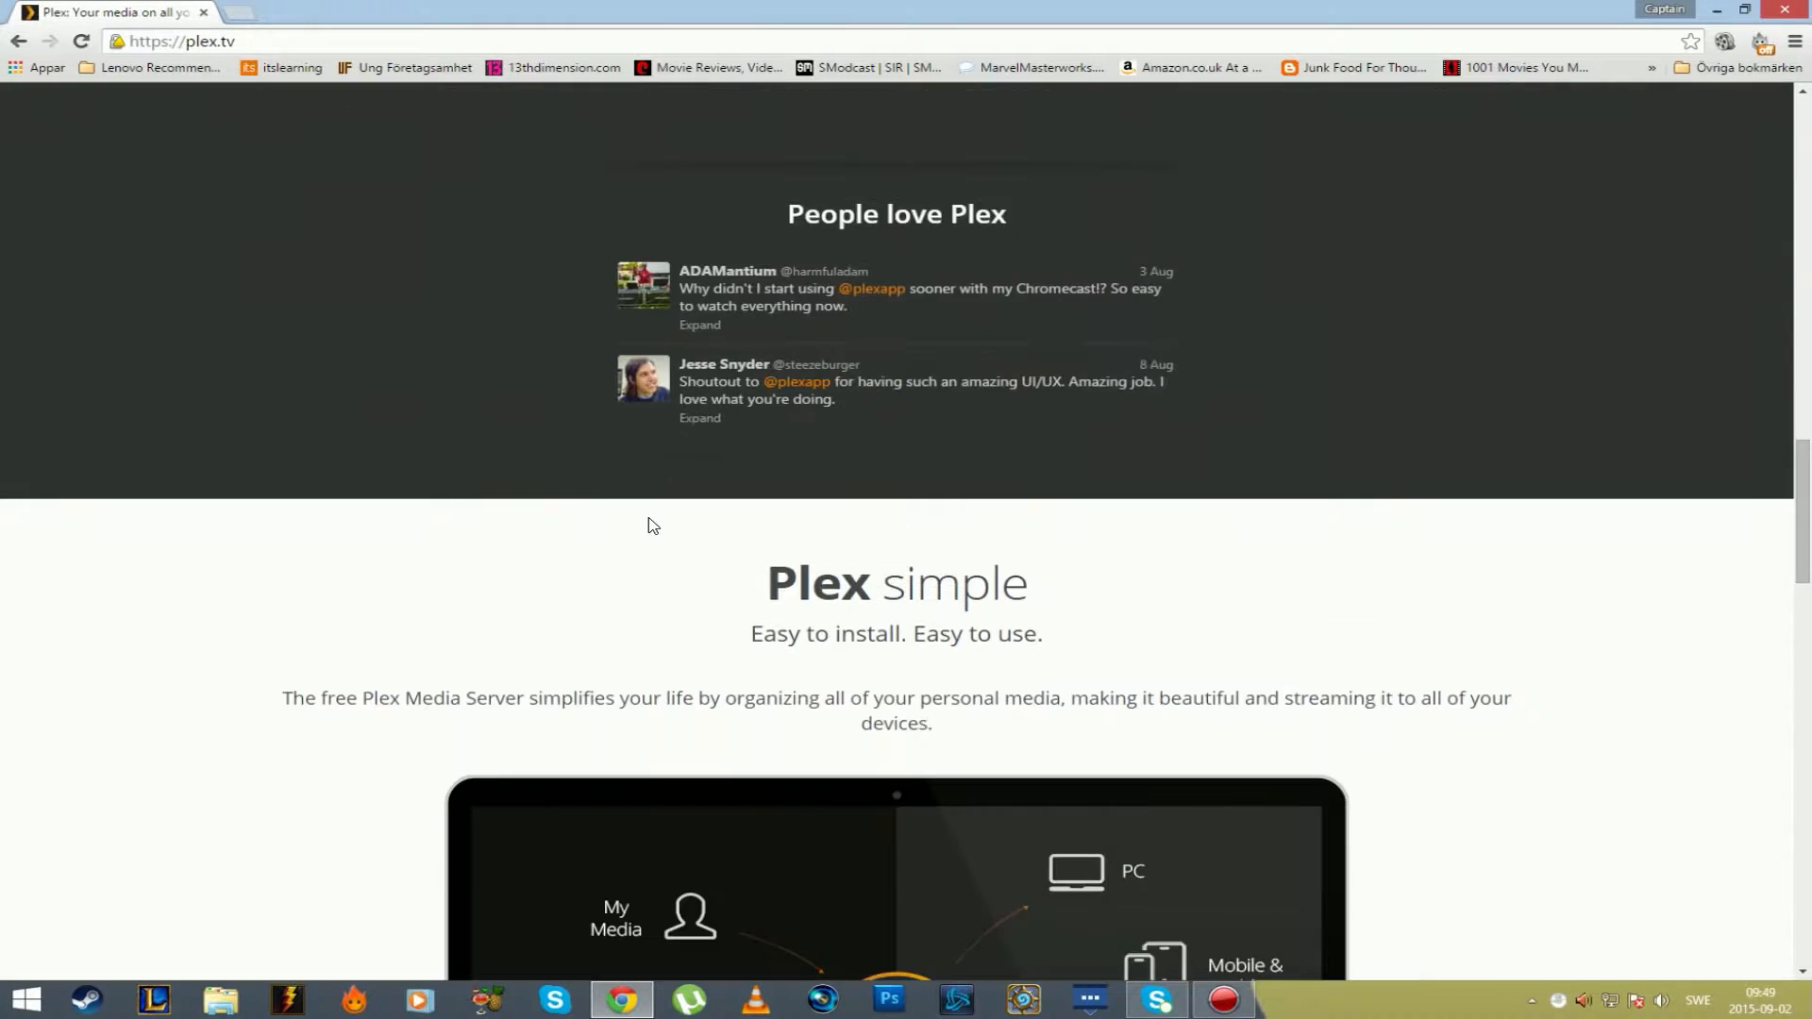
pyautogui.scroll(-5, 971, 490)
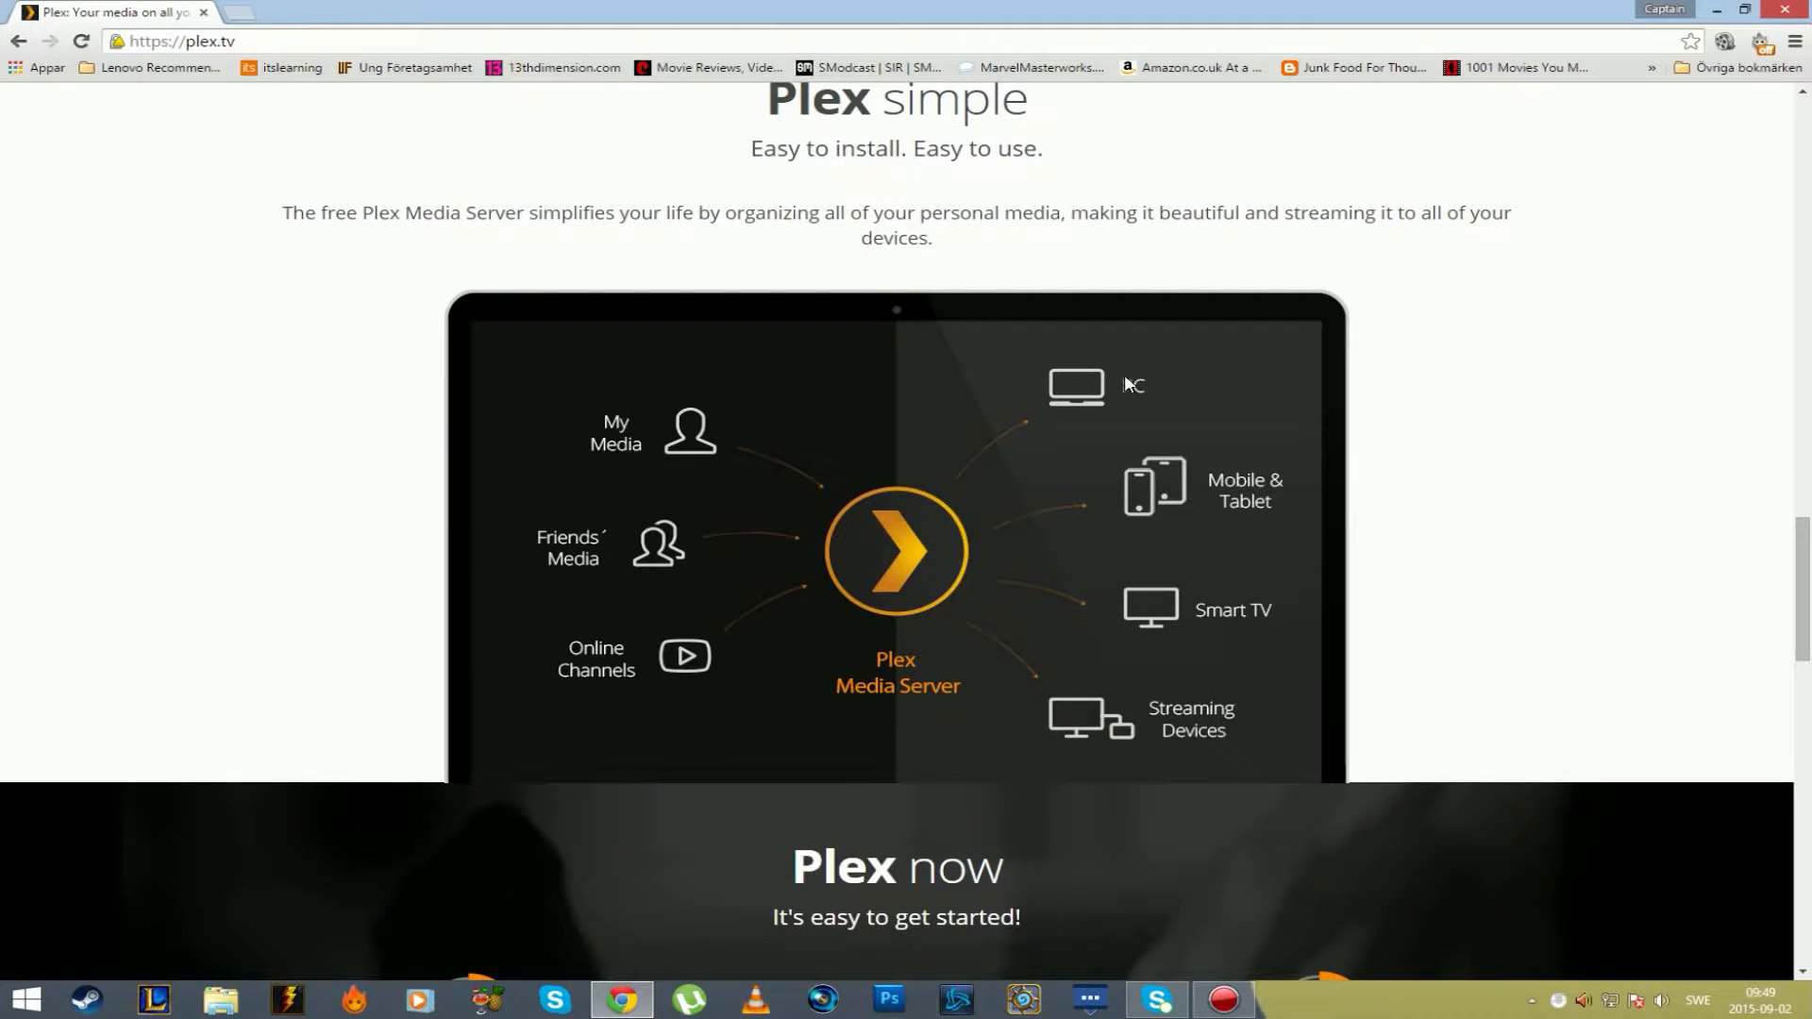
pyautogui.scroll(-16, 1124, 377)
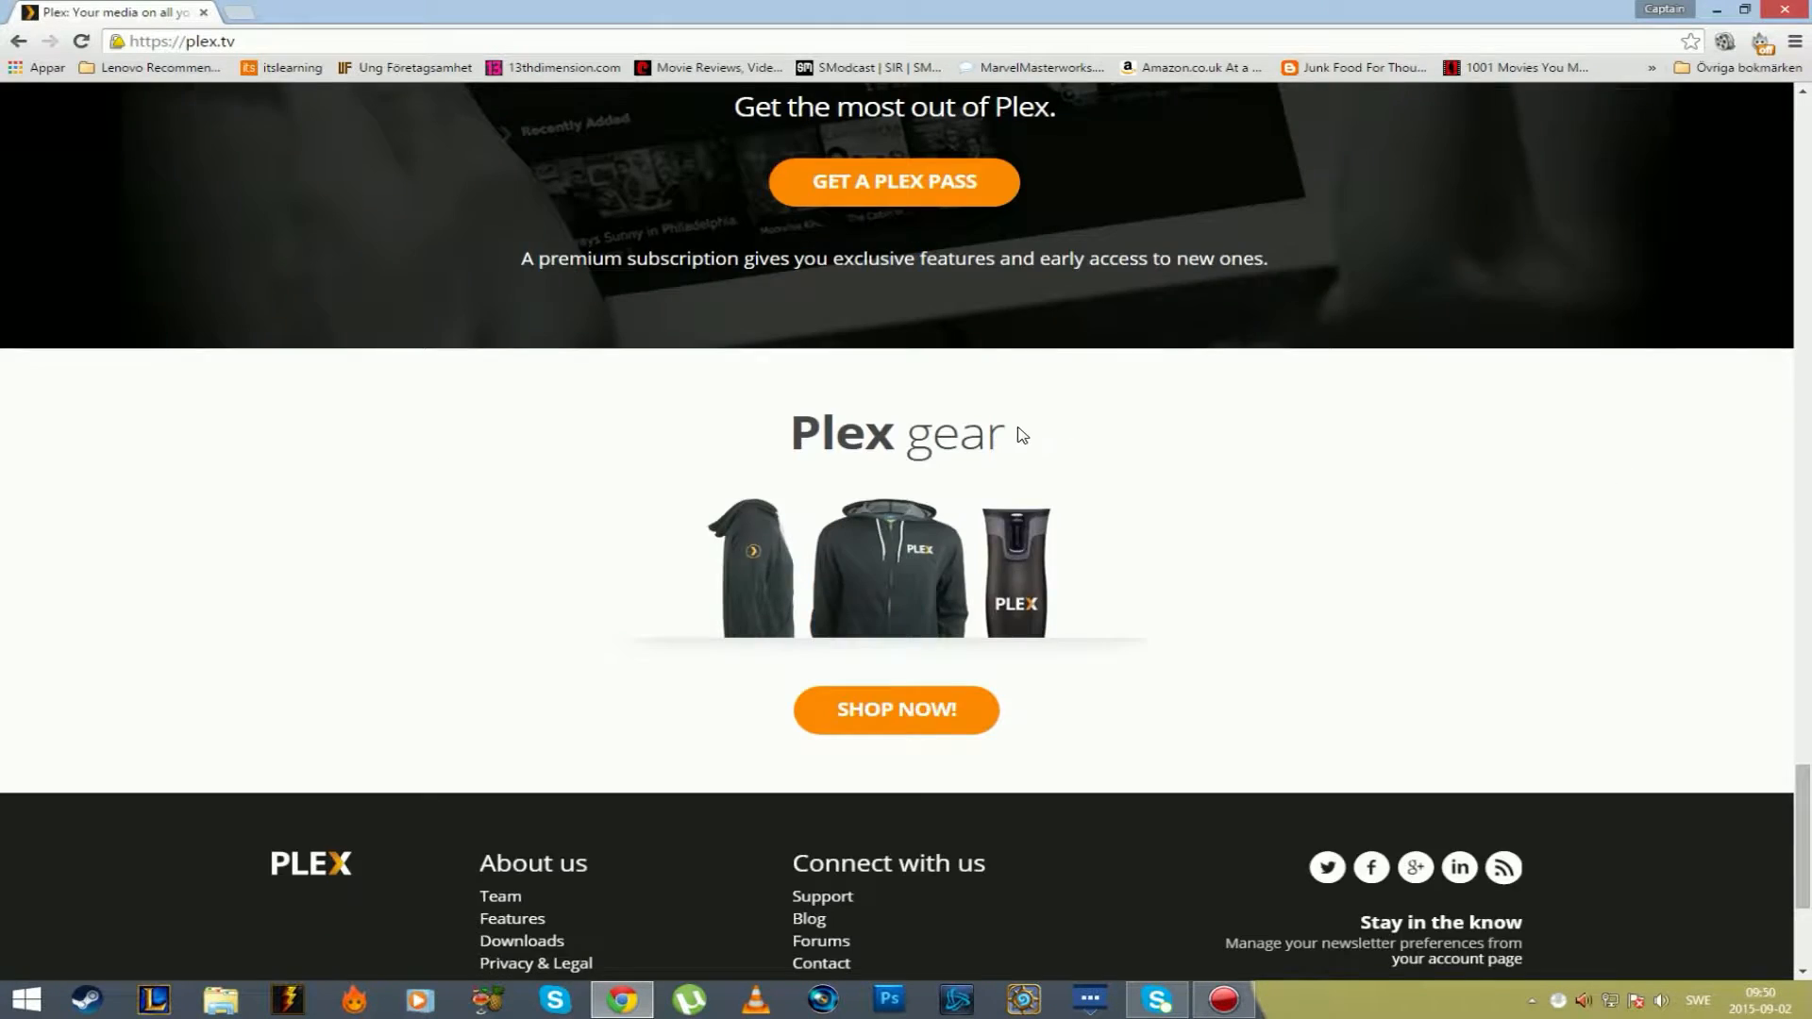
pyautogui.scroll(1, 1022, 435)
pyautogui.click(920, 283)
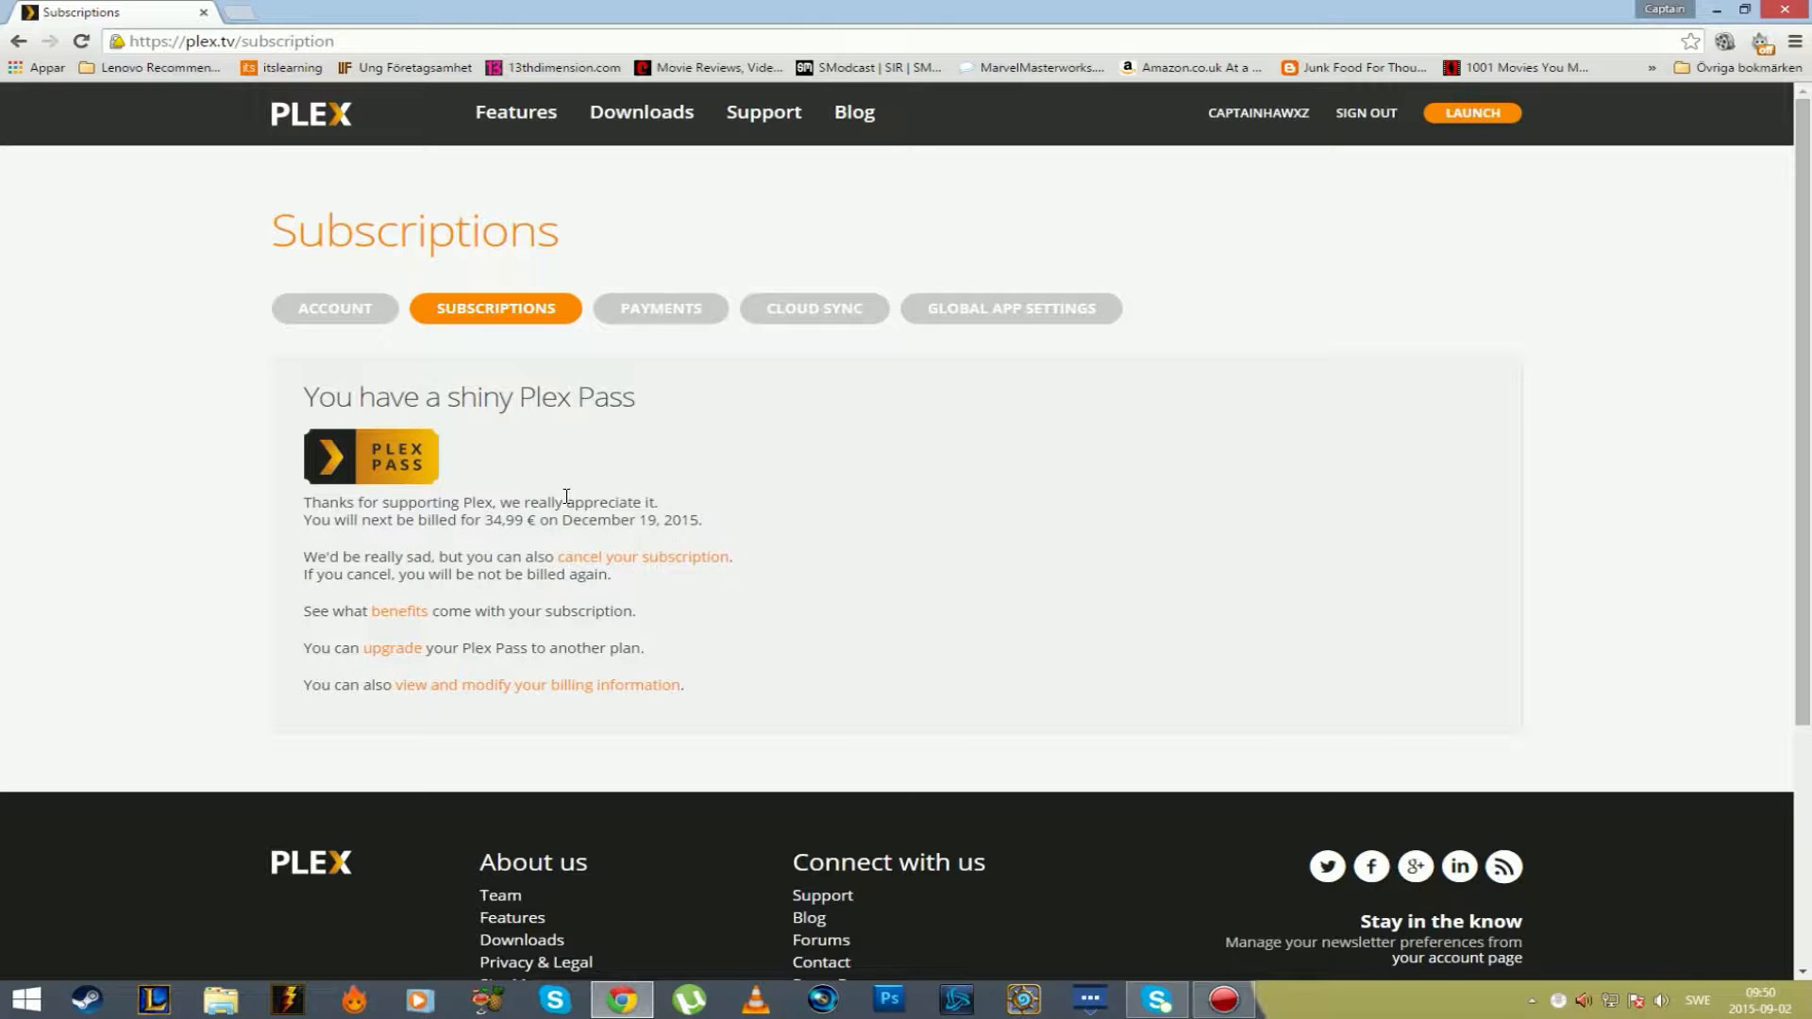
# Go back from the subscription page and look over the home page up to its beginning.
pyautogui.click(18, 40)
pyautogui.scroll(10, 642, 389)
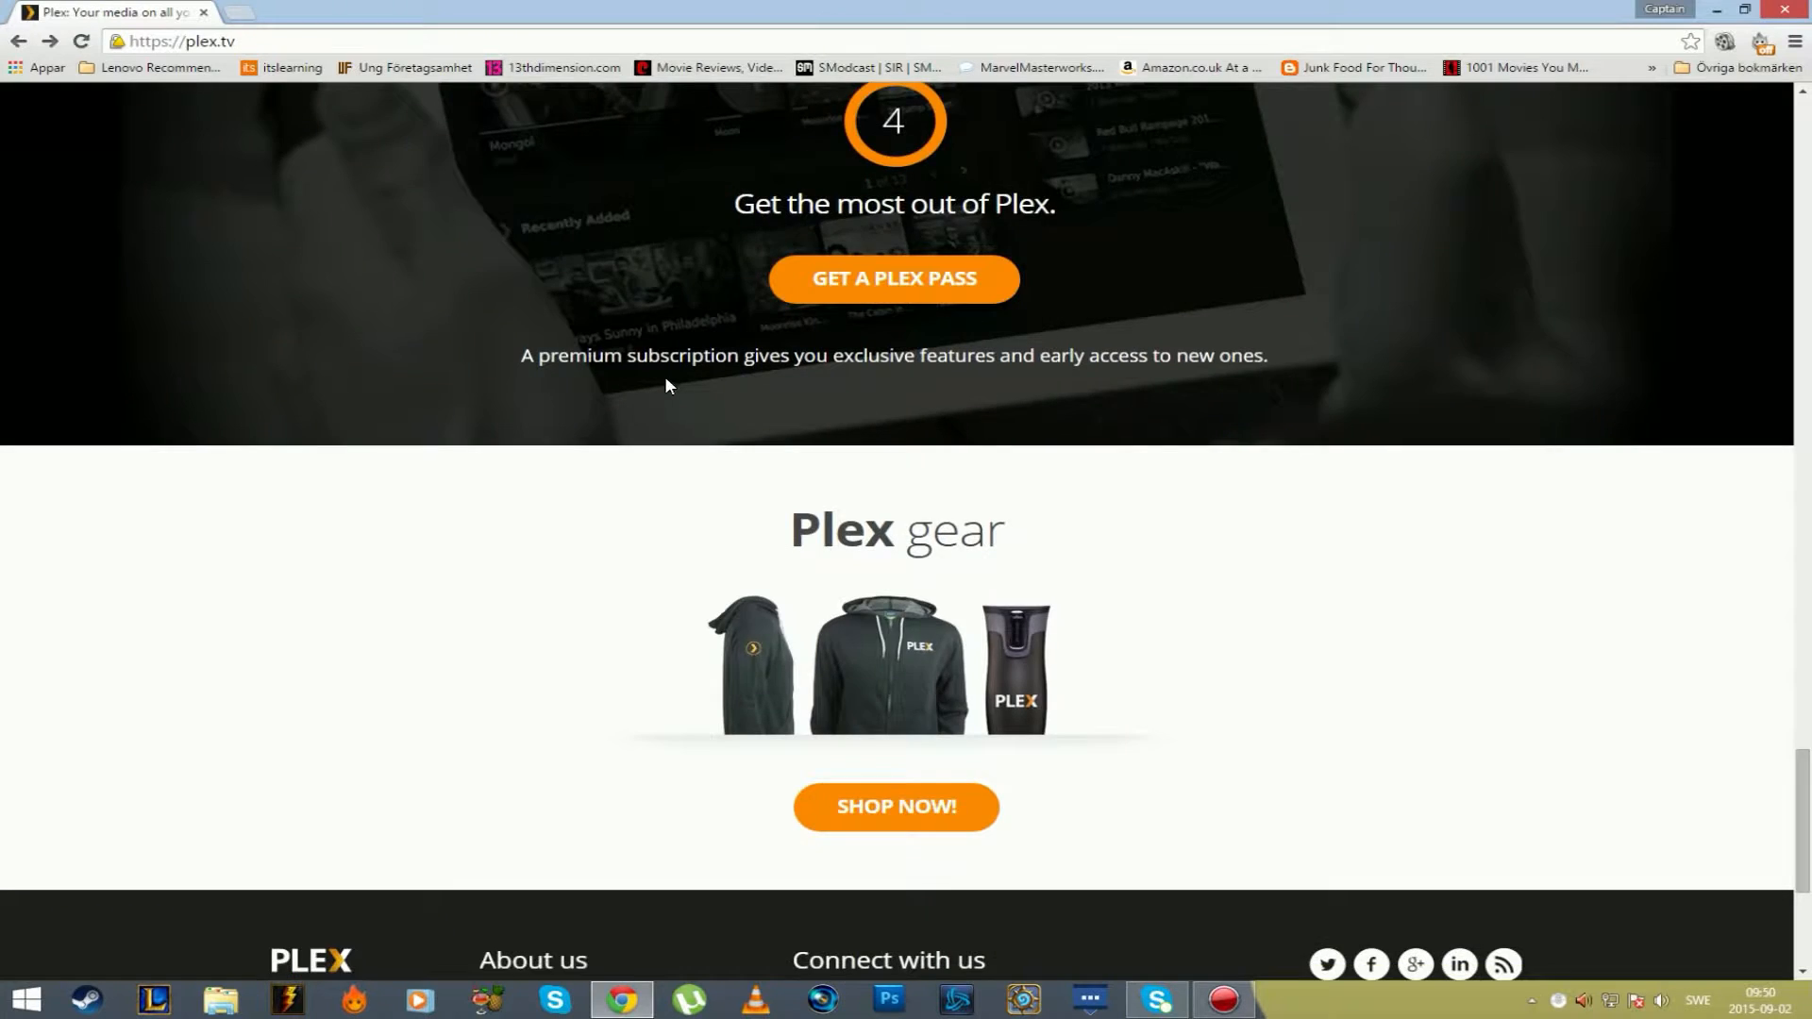
pyautogui.scroll(15, 715, 360)
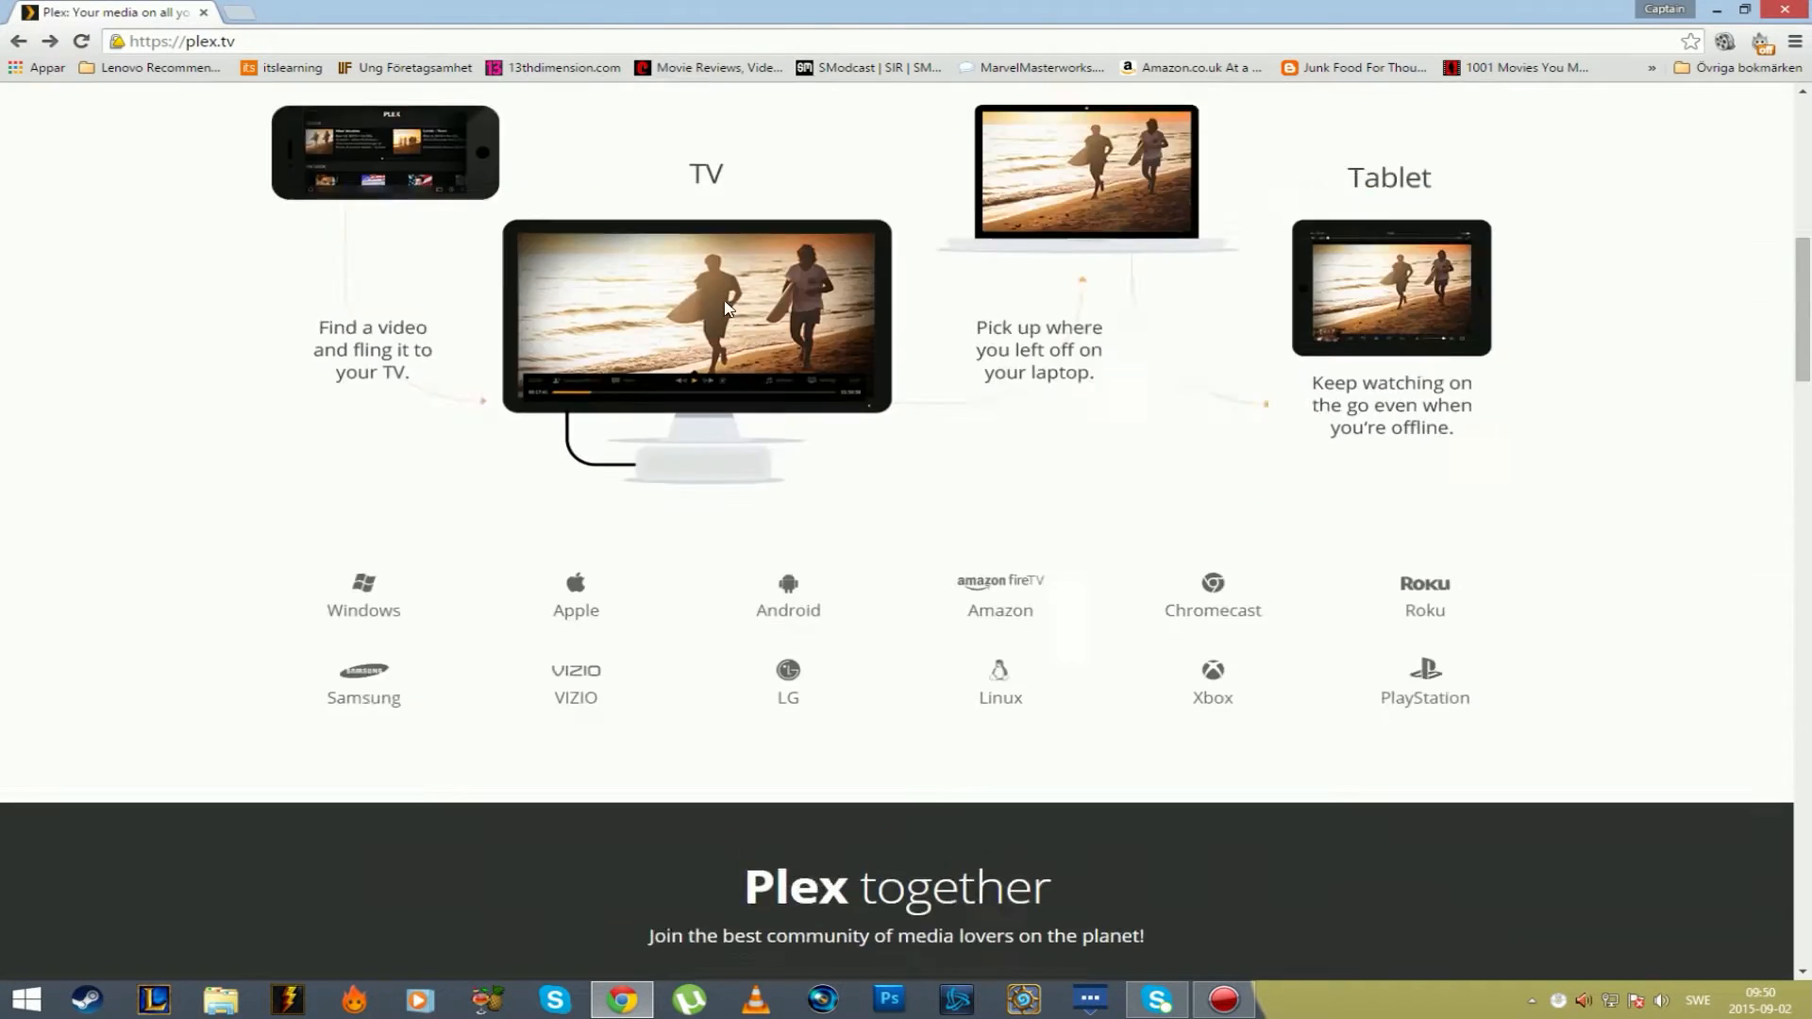
pyautogui.scroll(5, 647, 189)
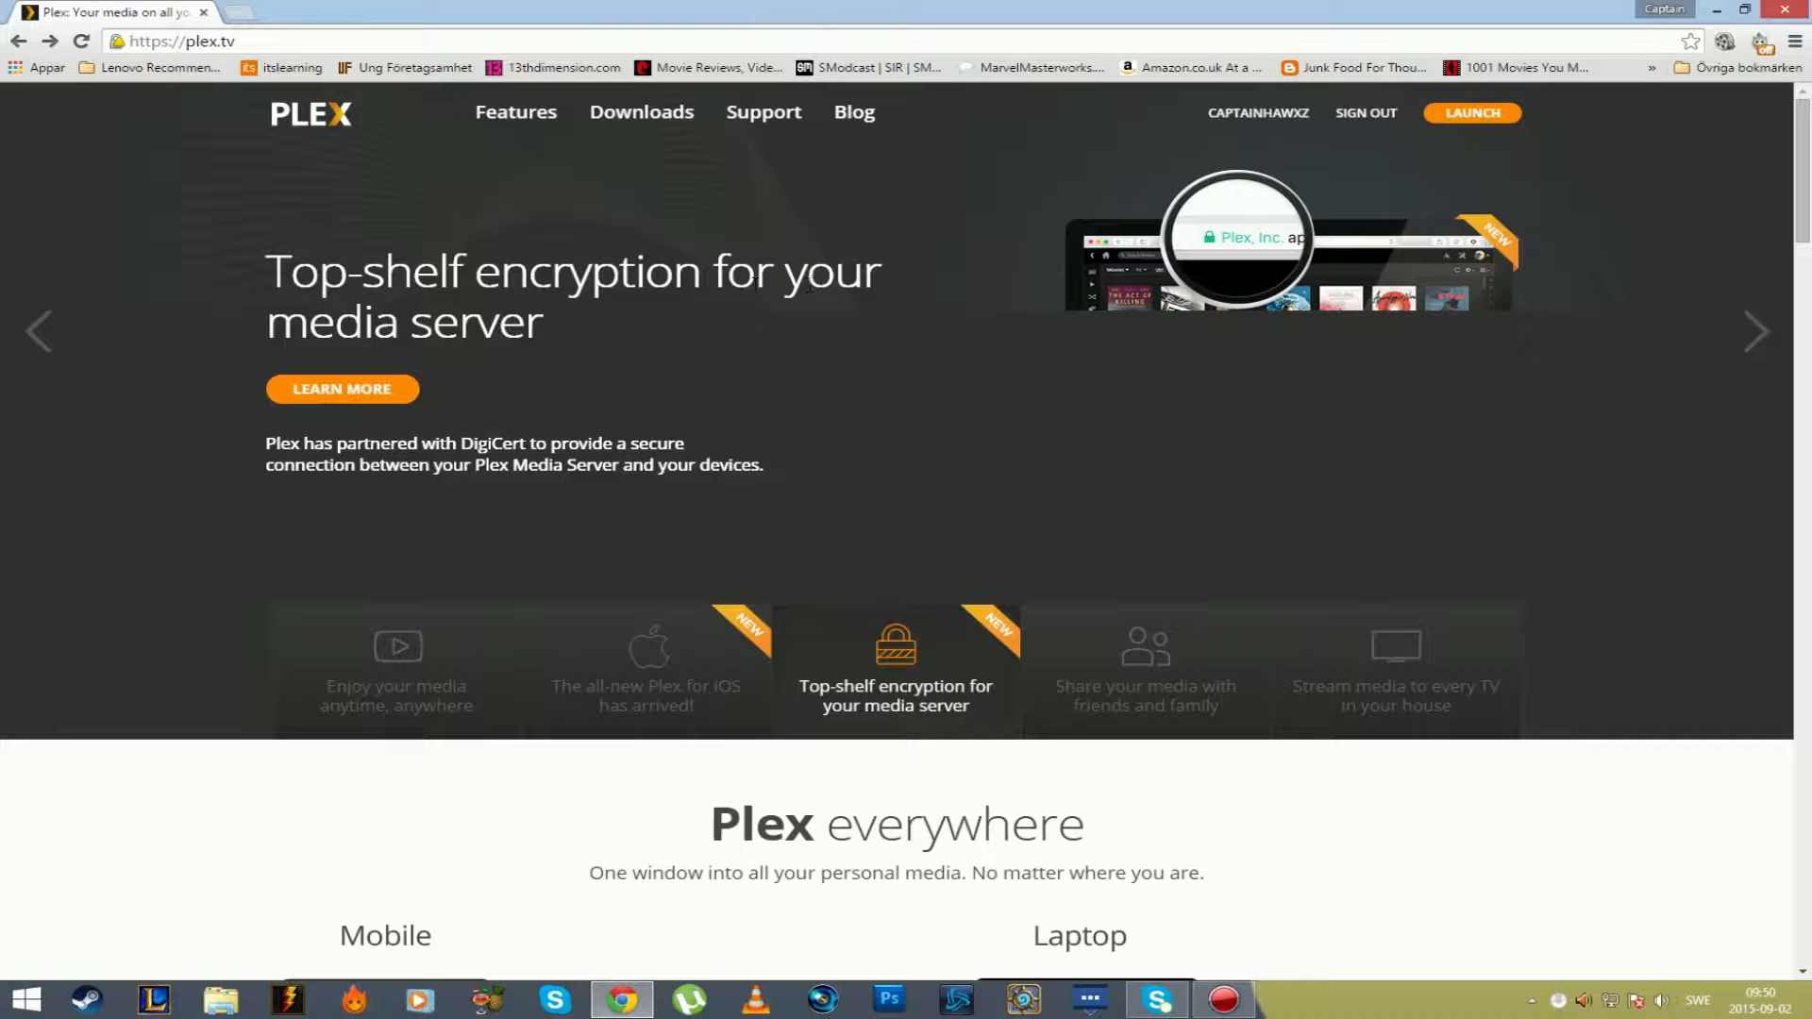
# Go to the Plex Pass downloads and open the computer versions of Plex Media Server.
pyautogui.click(630, 113)
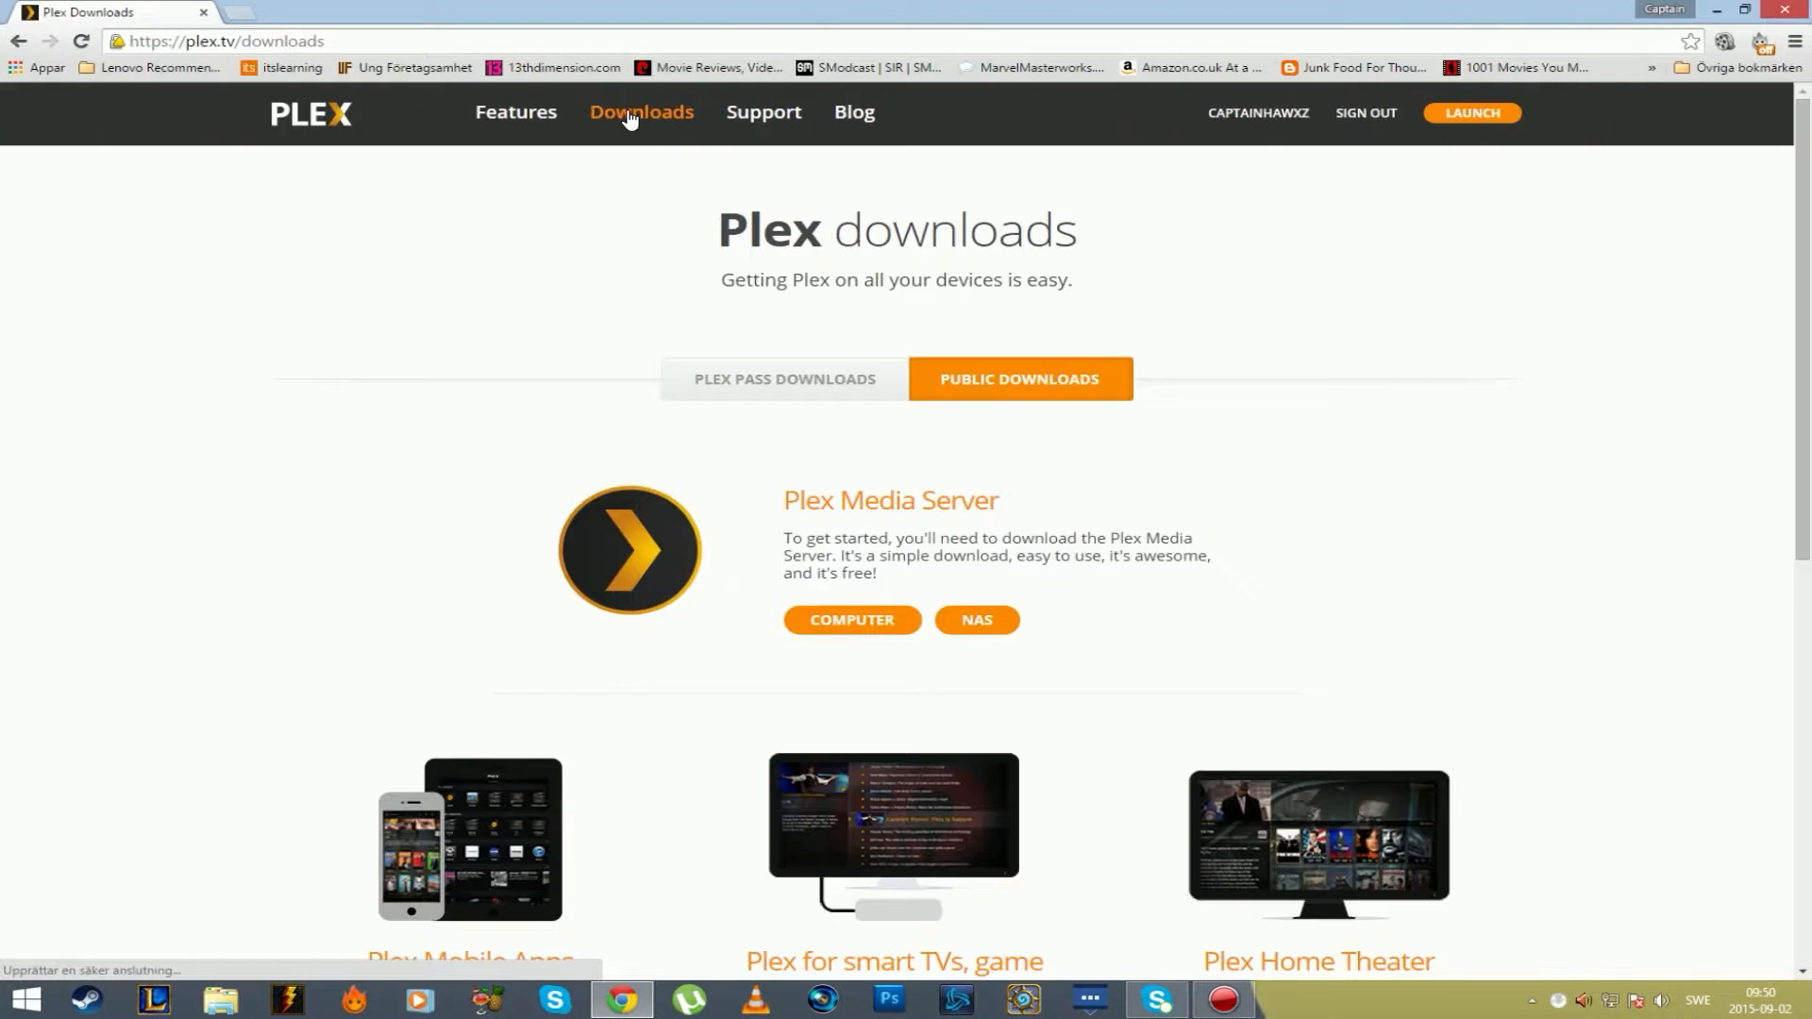
pyautogui.scroll(-1, 822, 345)
pyautogui.scroll(1, 822, 345)
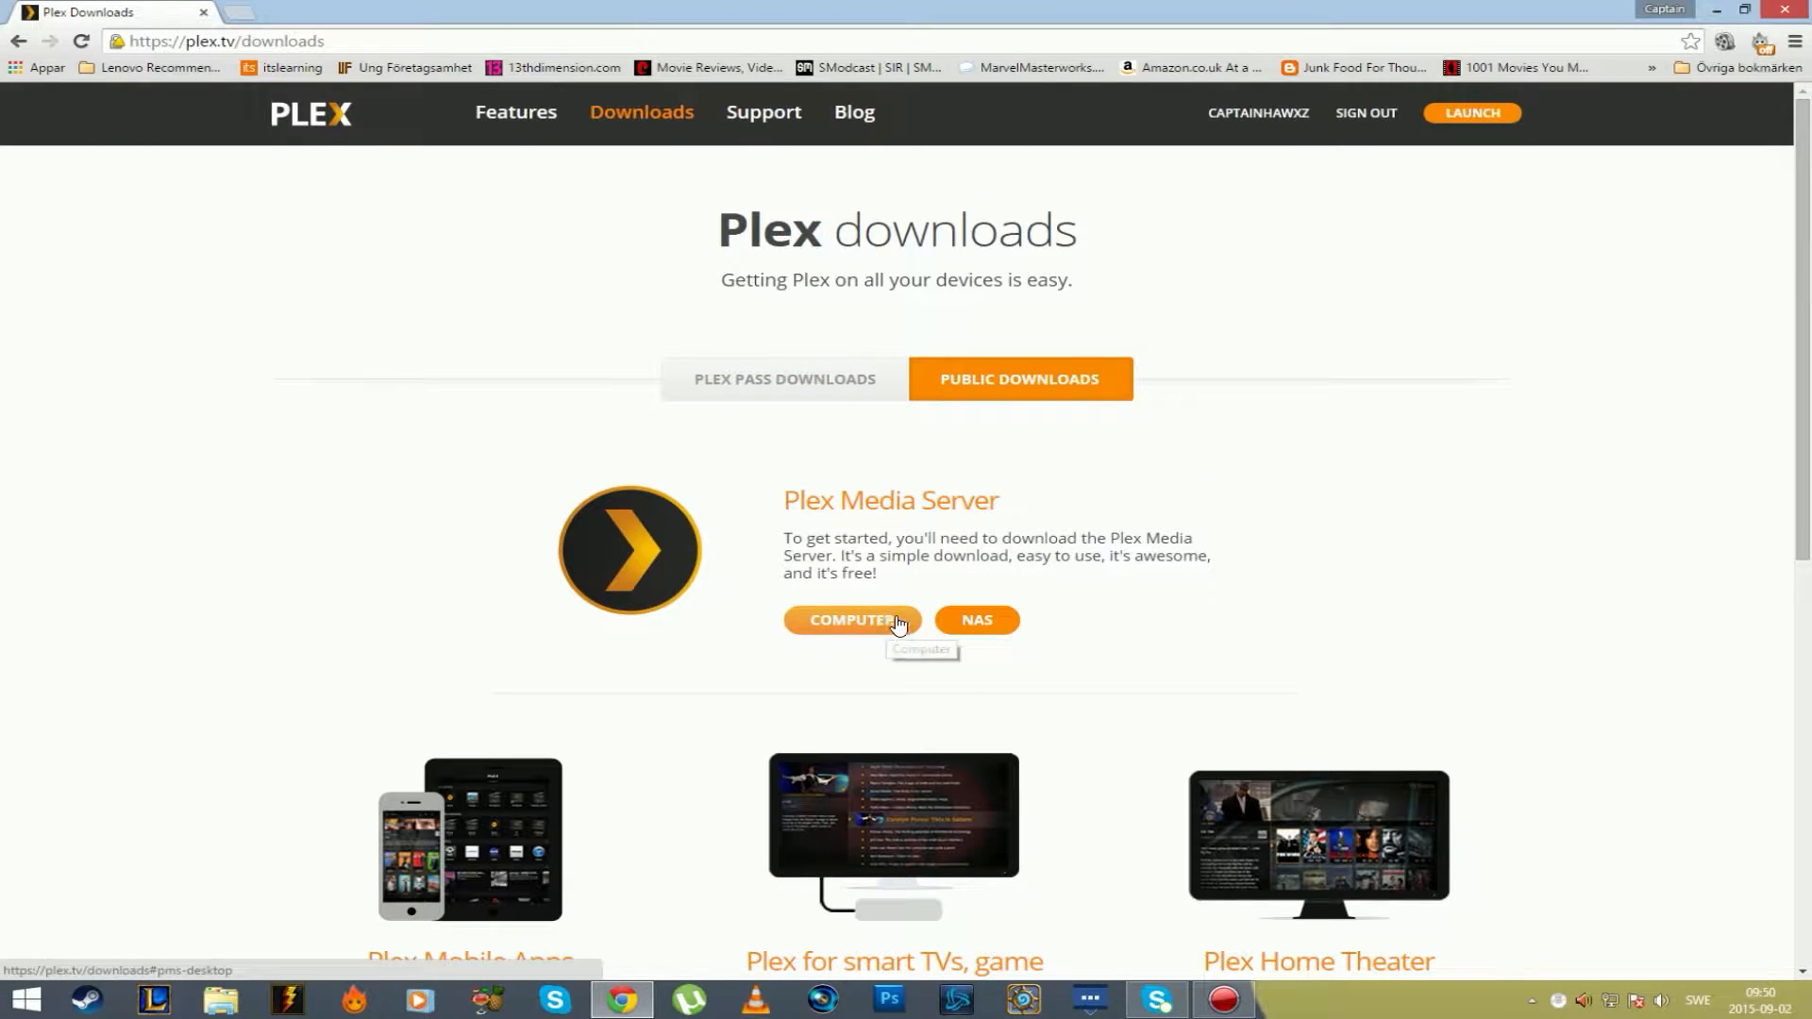
pyautogui.click(782, 386)
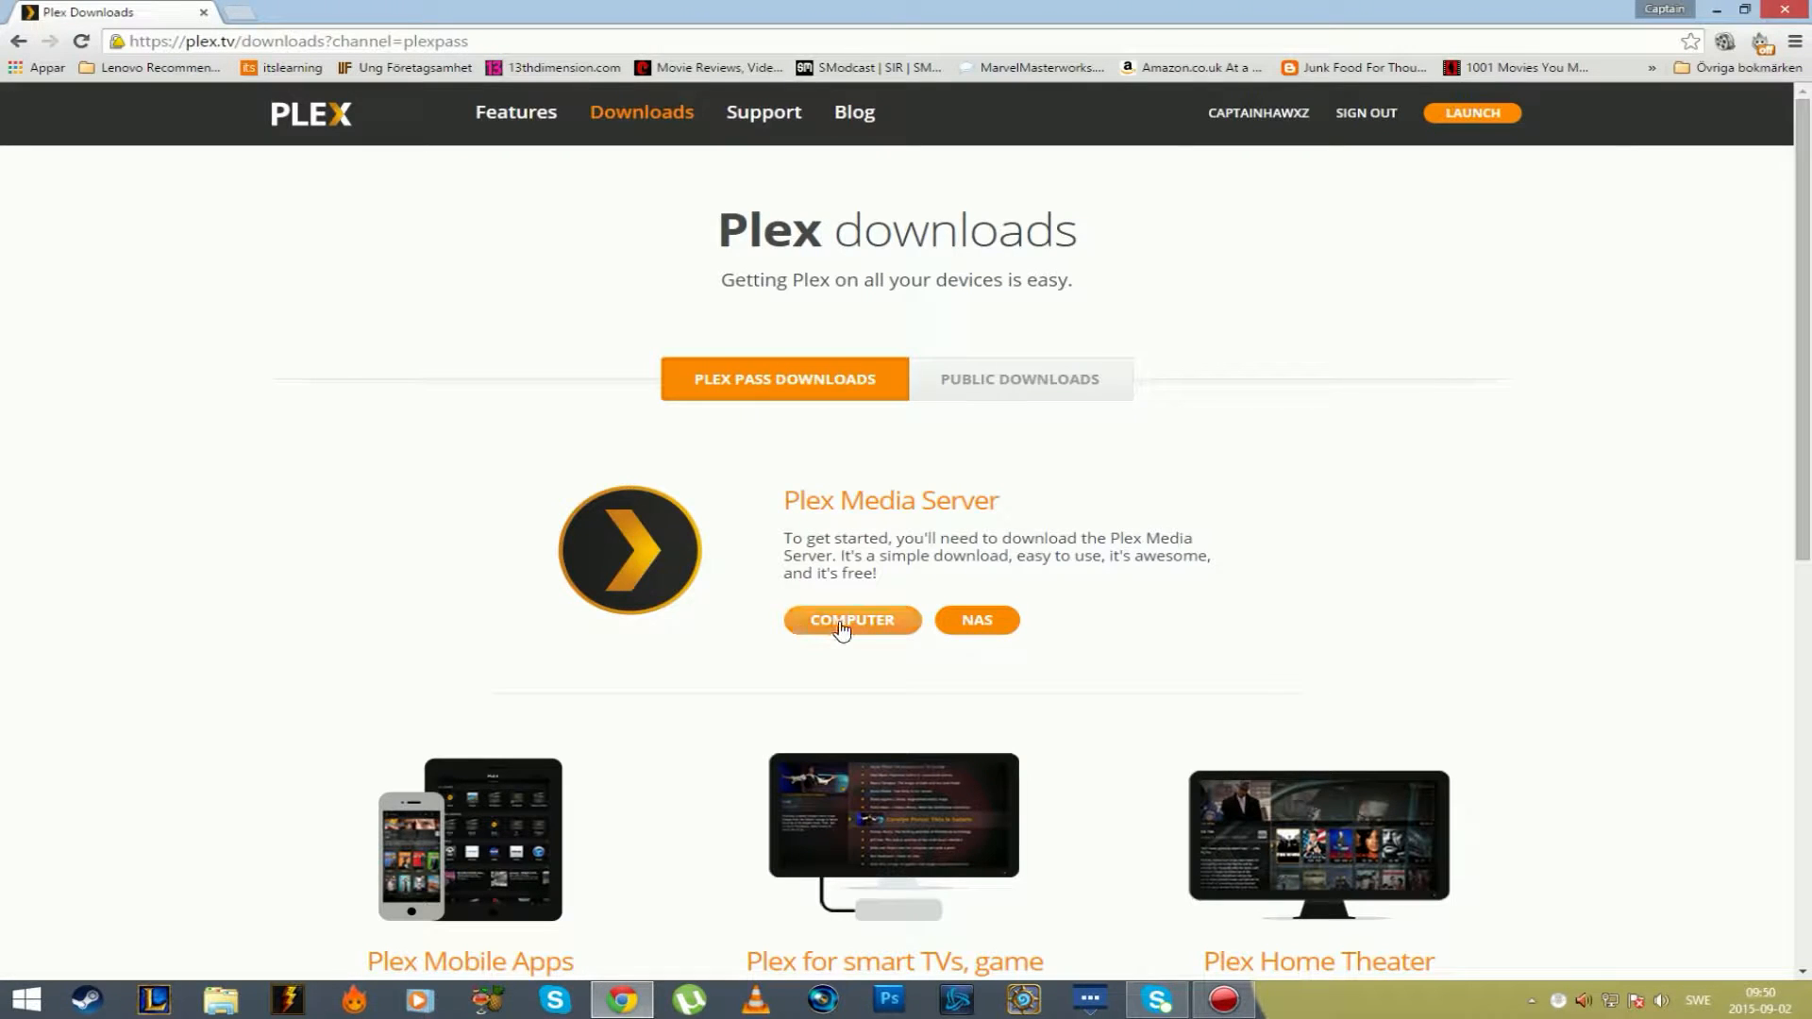
pyautogui.click(868, 620)
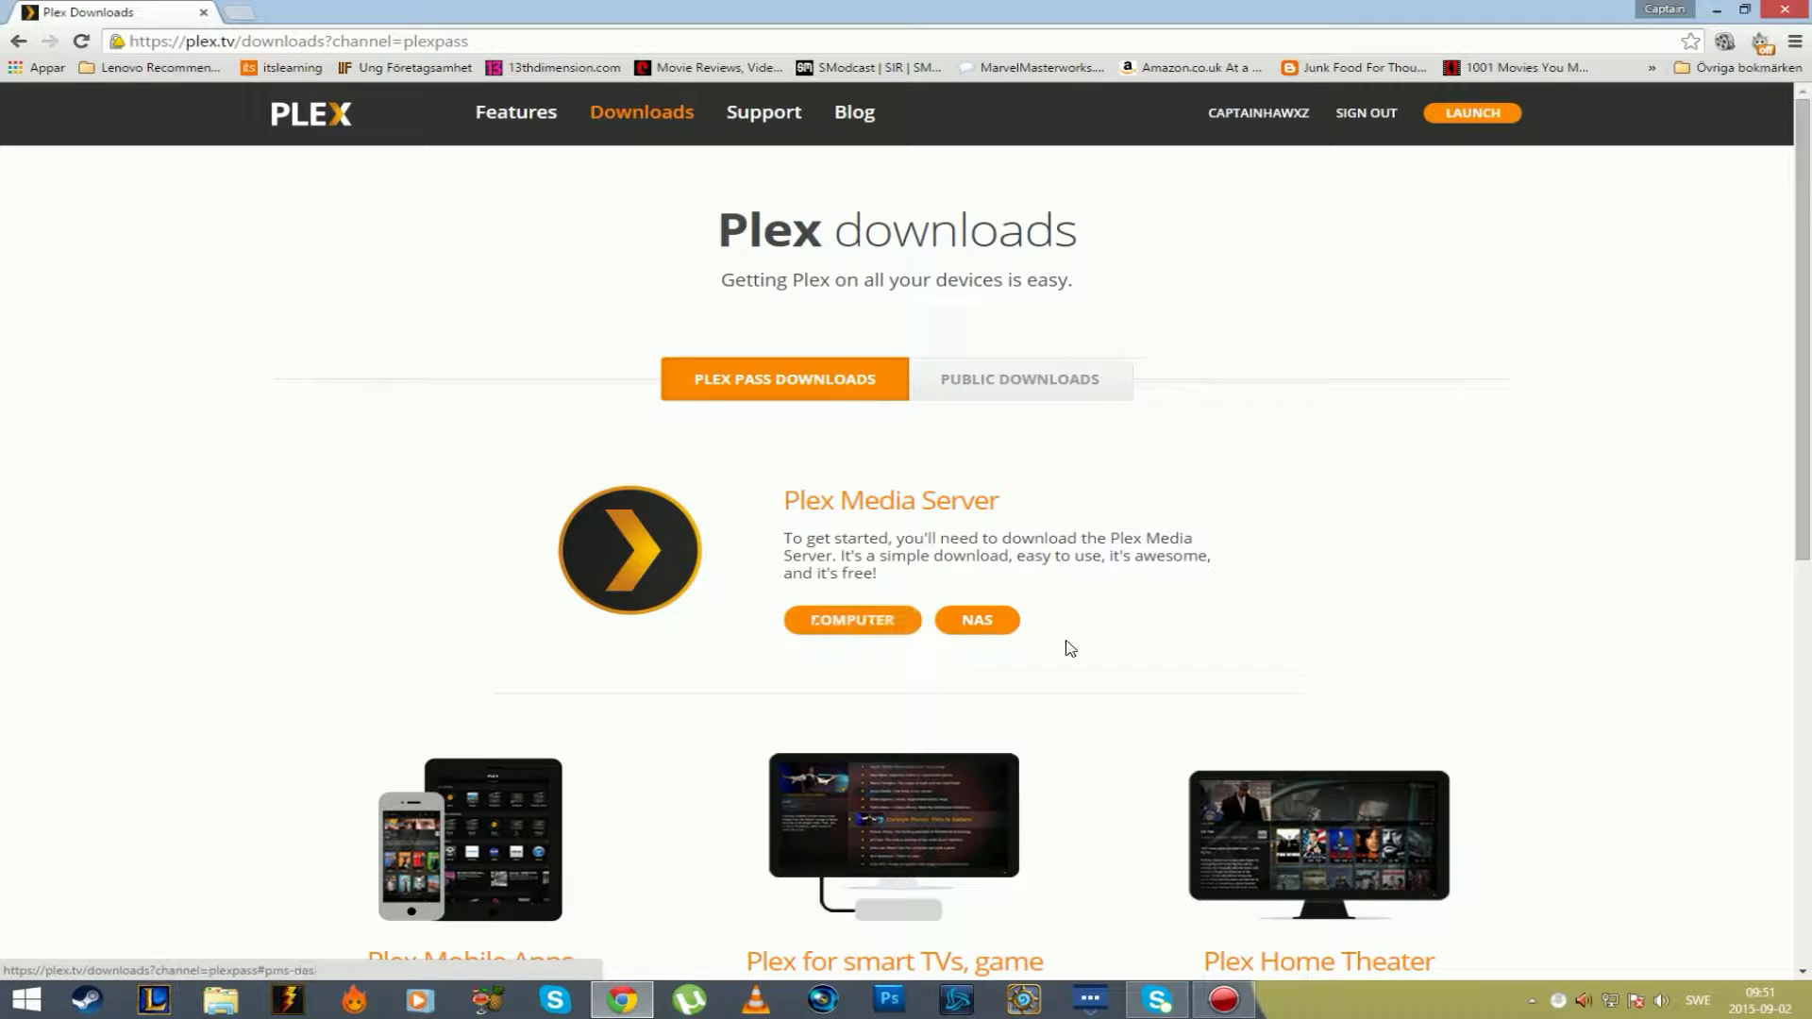
pyautogui.click(869, 626)
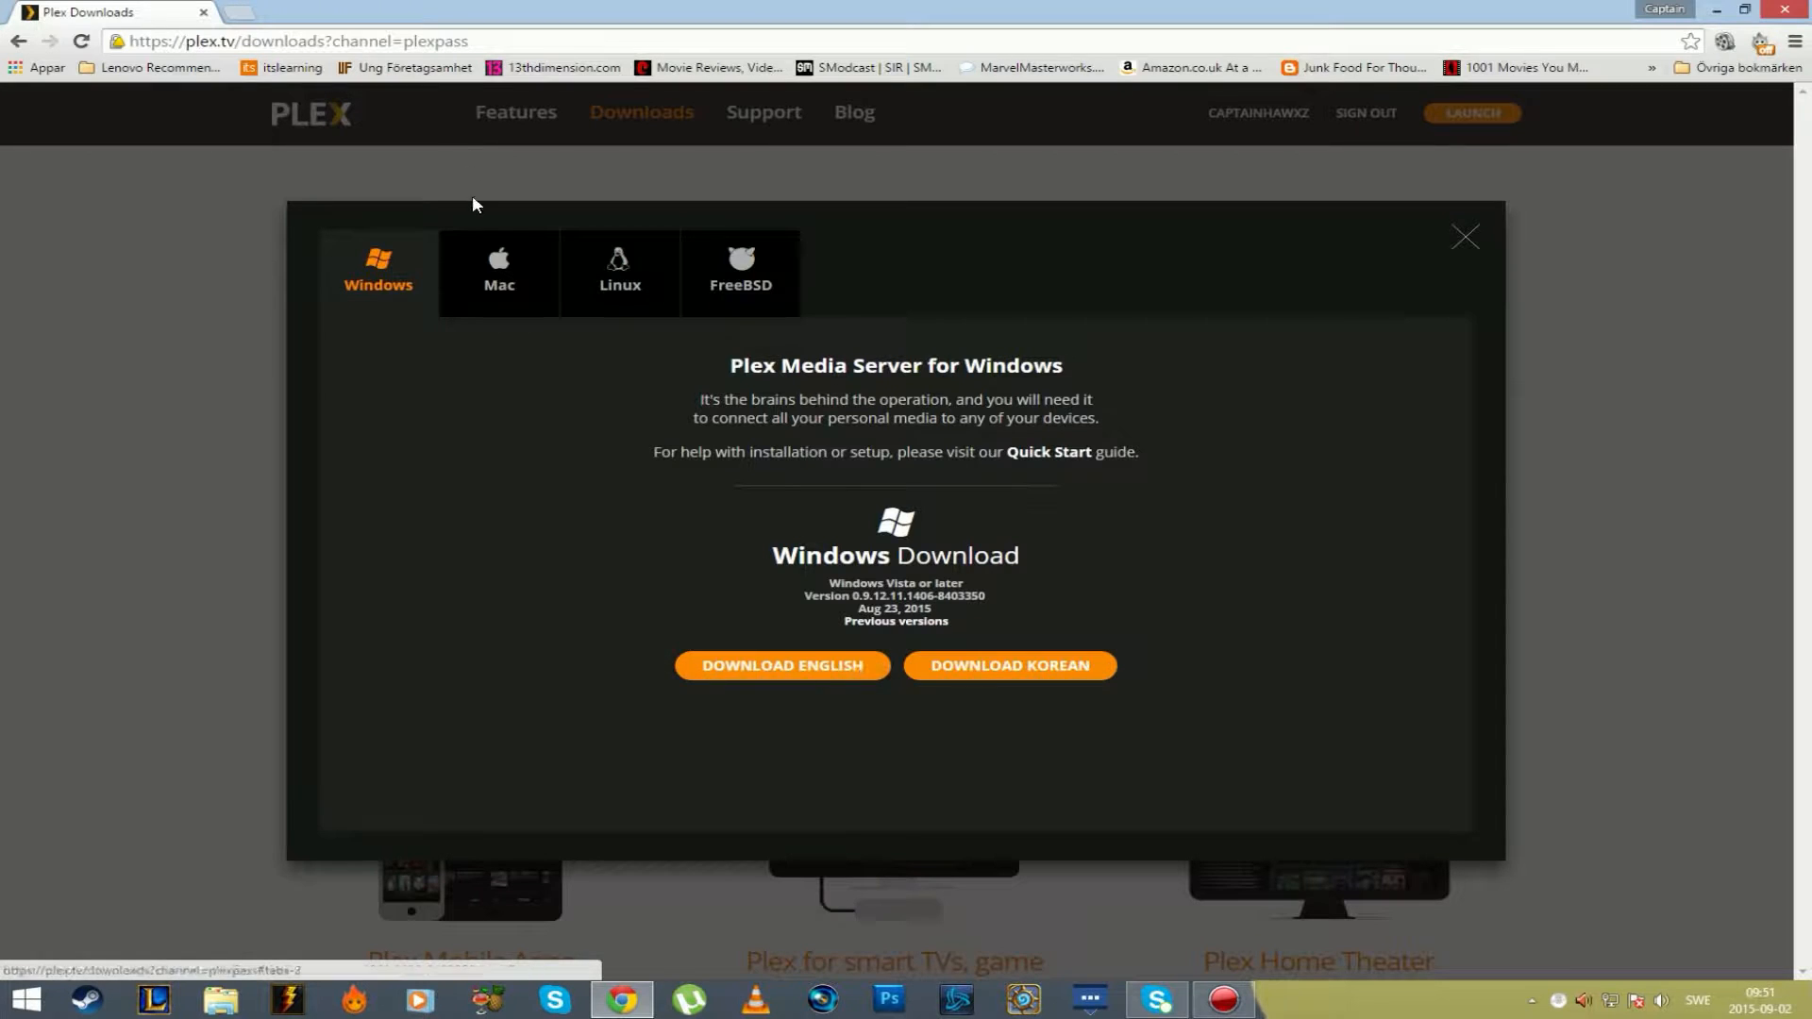
# View the Mac and Linux download options for Plex Media Server.
pyautogui.click(497, 272)
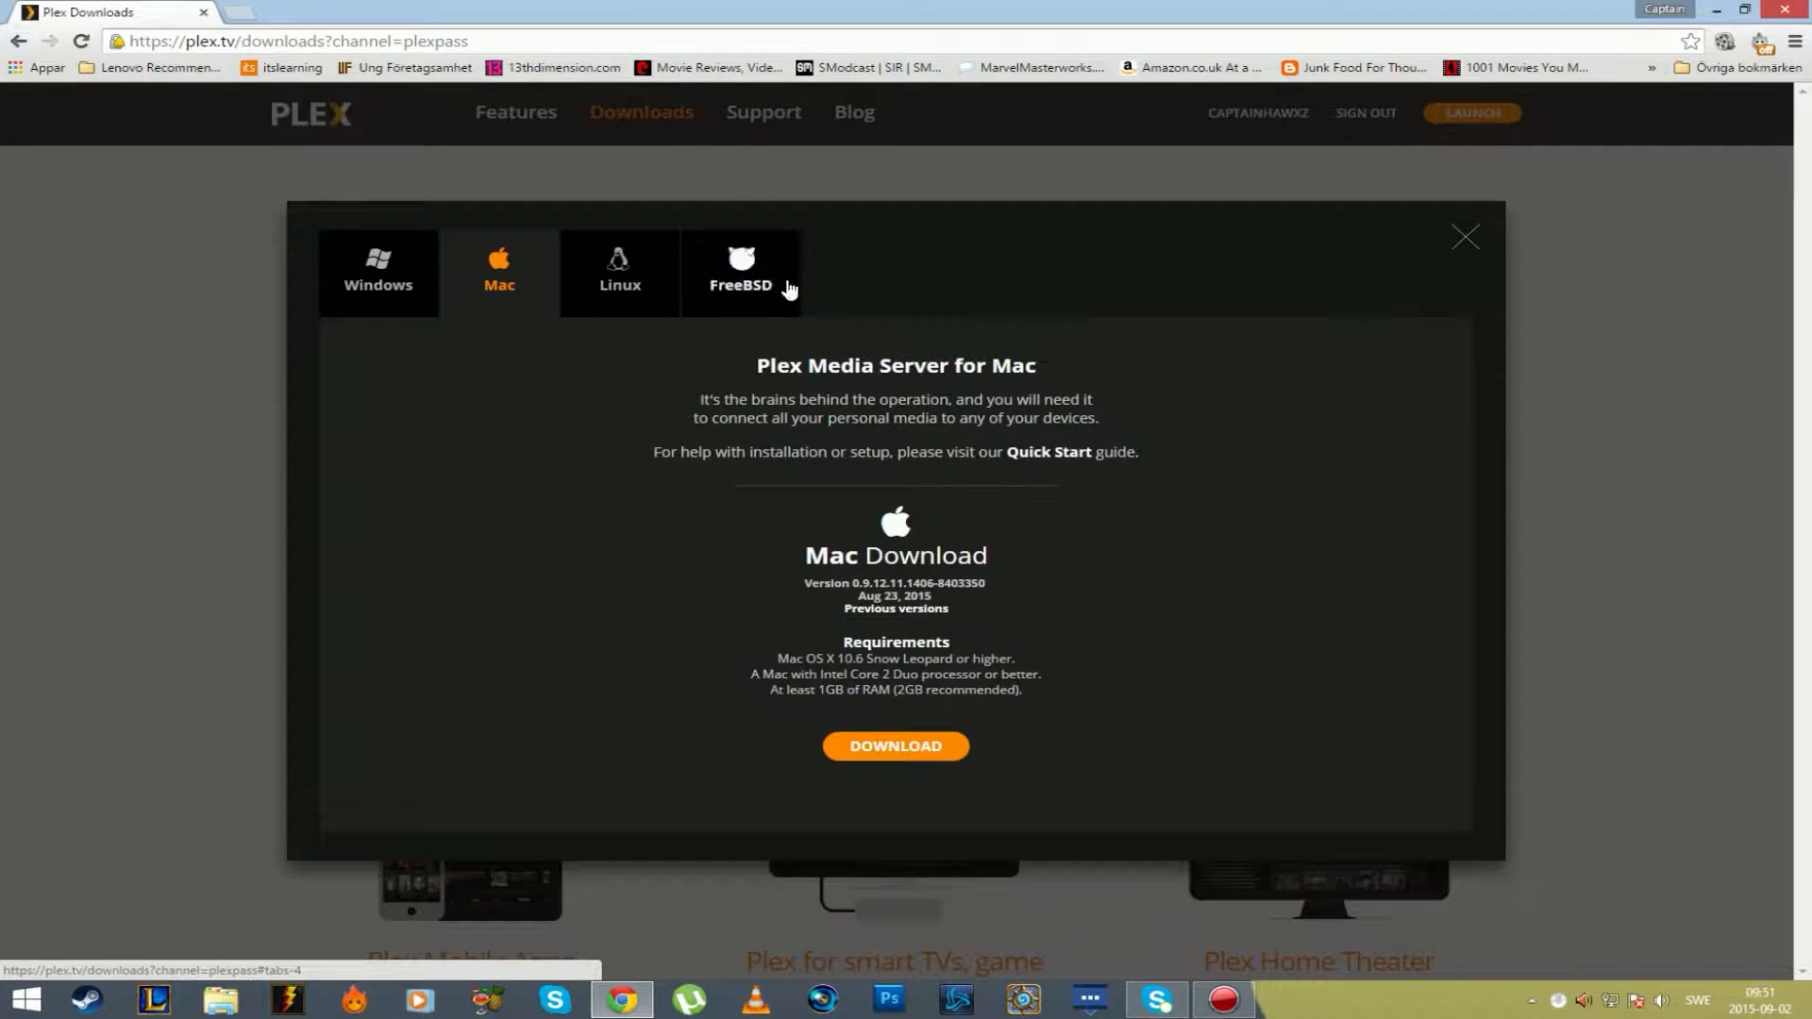
pyautogui.click(661, 261)
# Download the English Windows version of Plex Media Server and launch its installer.
pyautogui.click(414, 247)
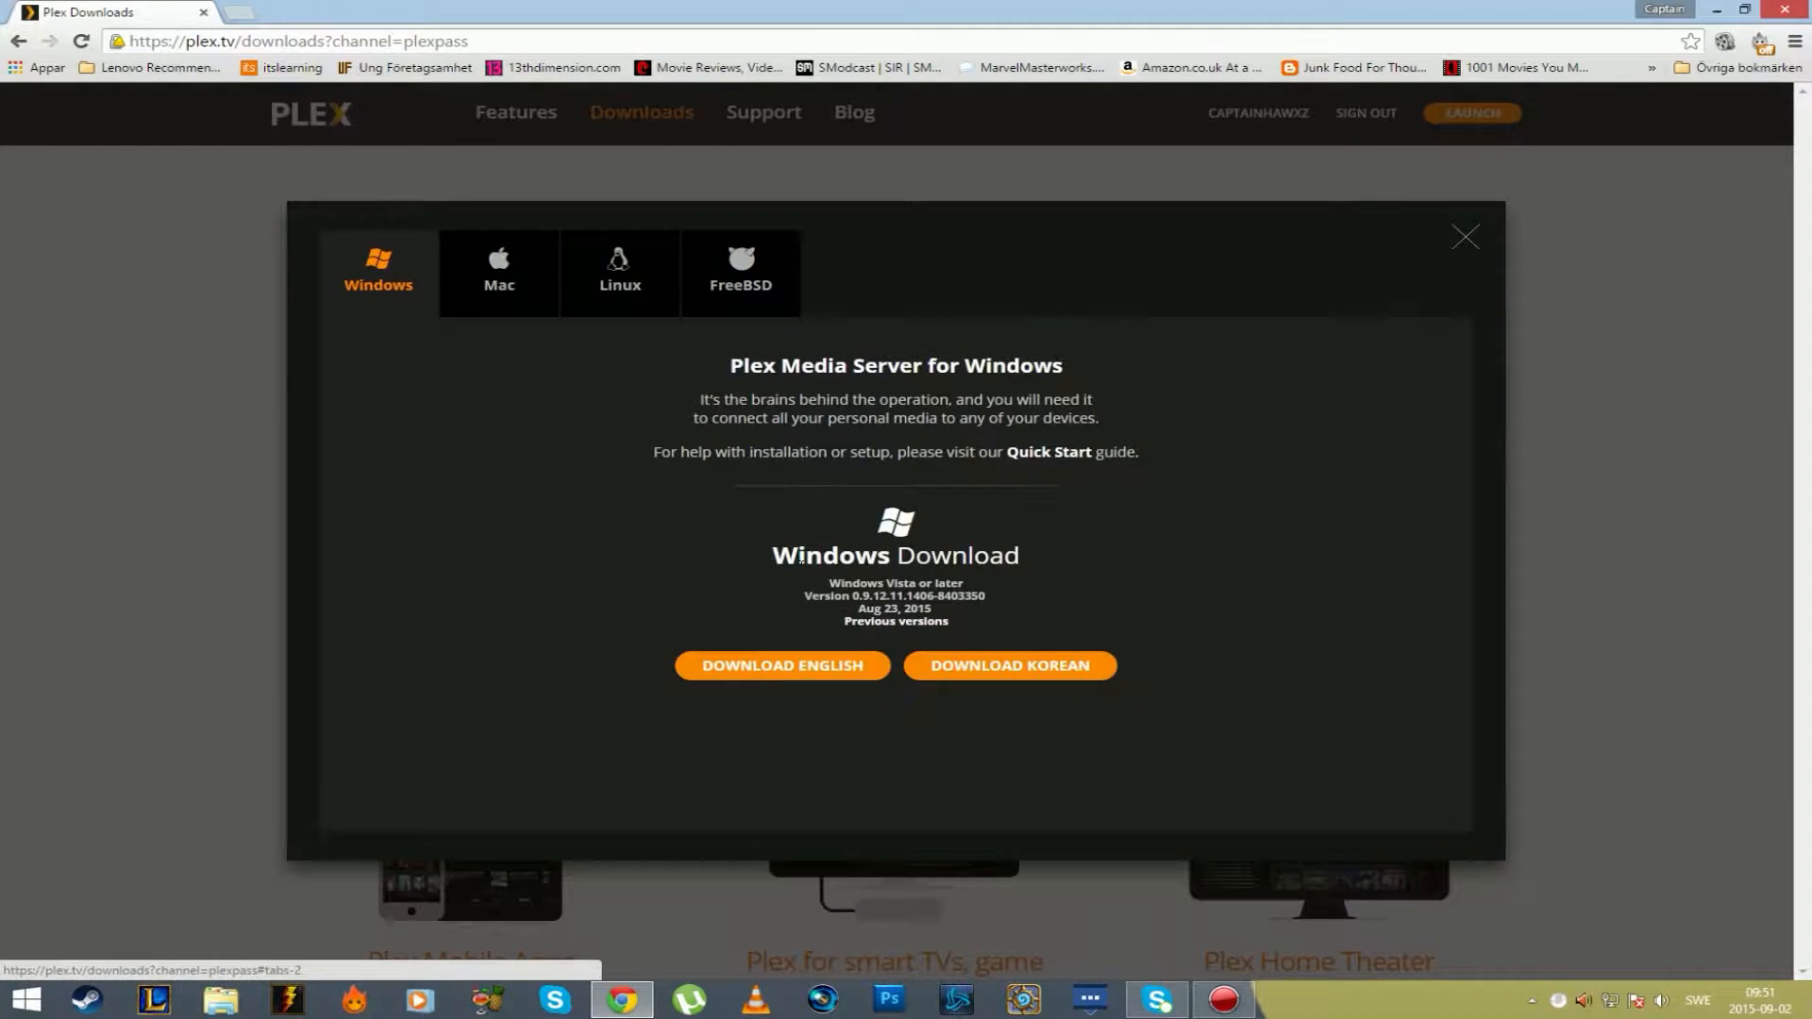
pyautogui.click(768, 667)
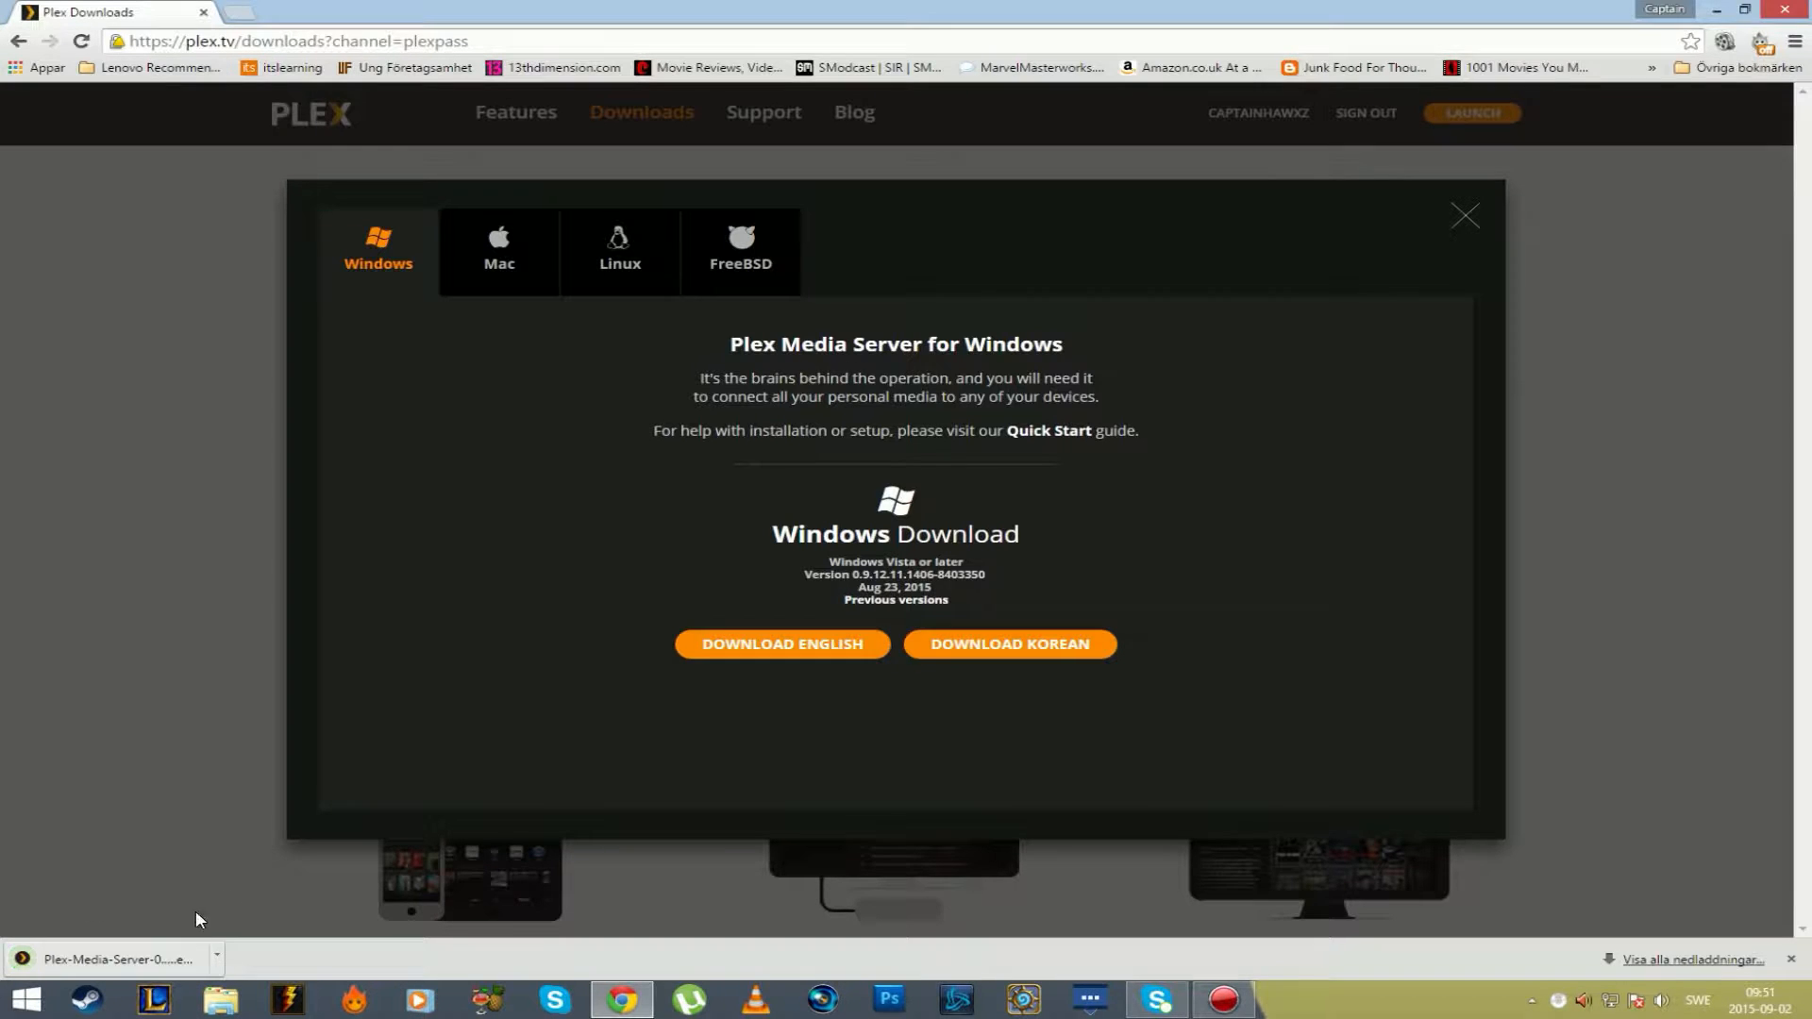
pyautogui.click(121, 957)
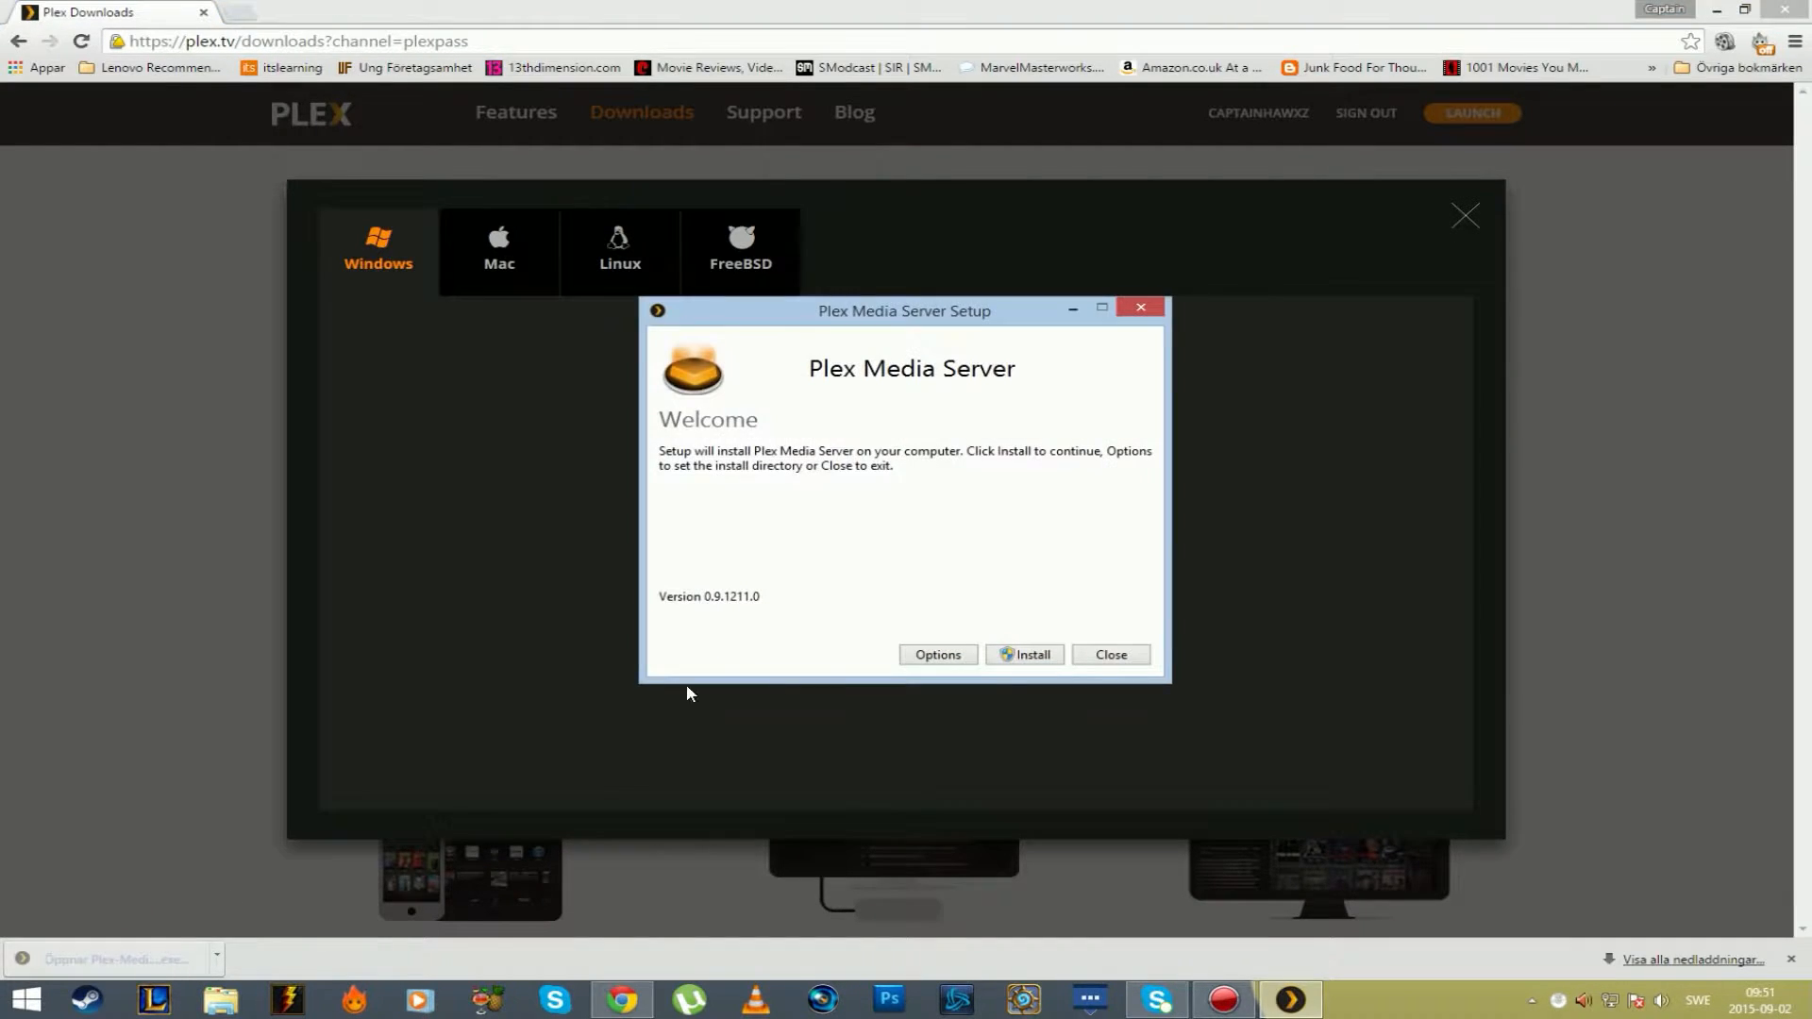
# Keep the default install location, install Plex Media Server and launch it.
pyautogui.click(939, 658)
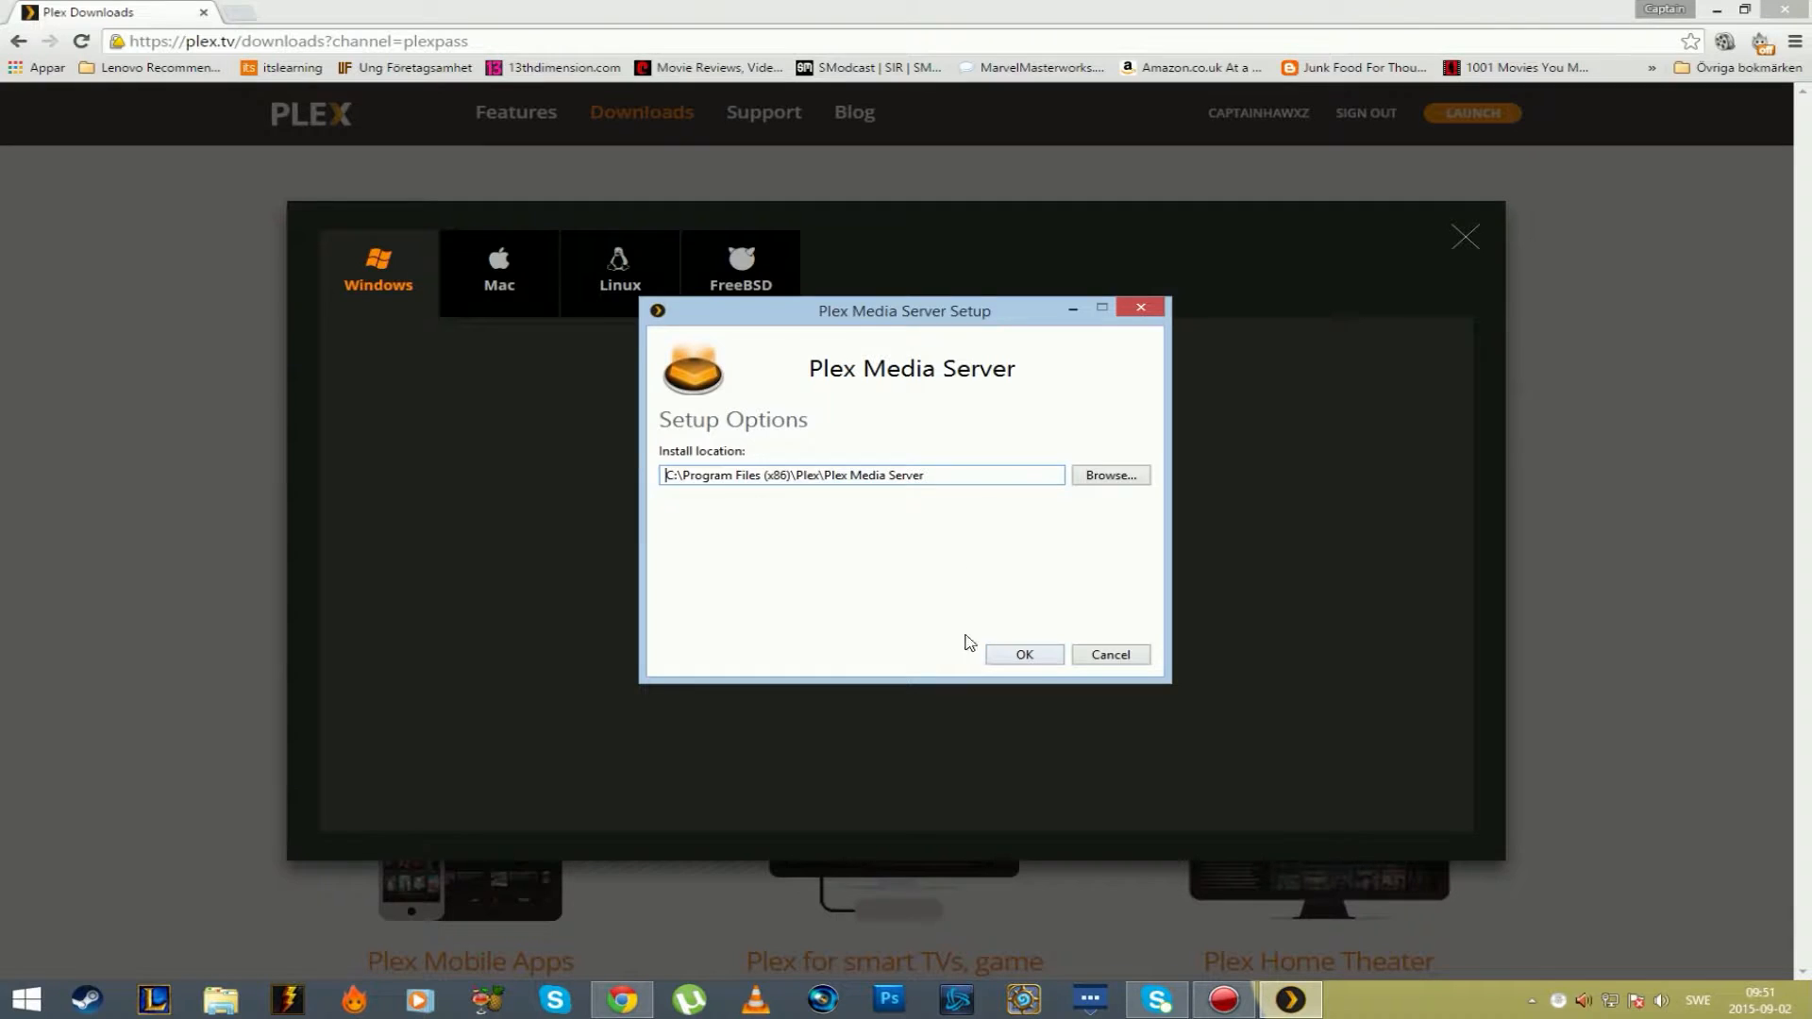
pyautogui.click(1023, 655)
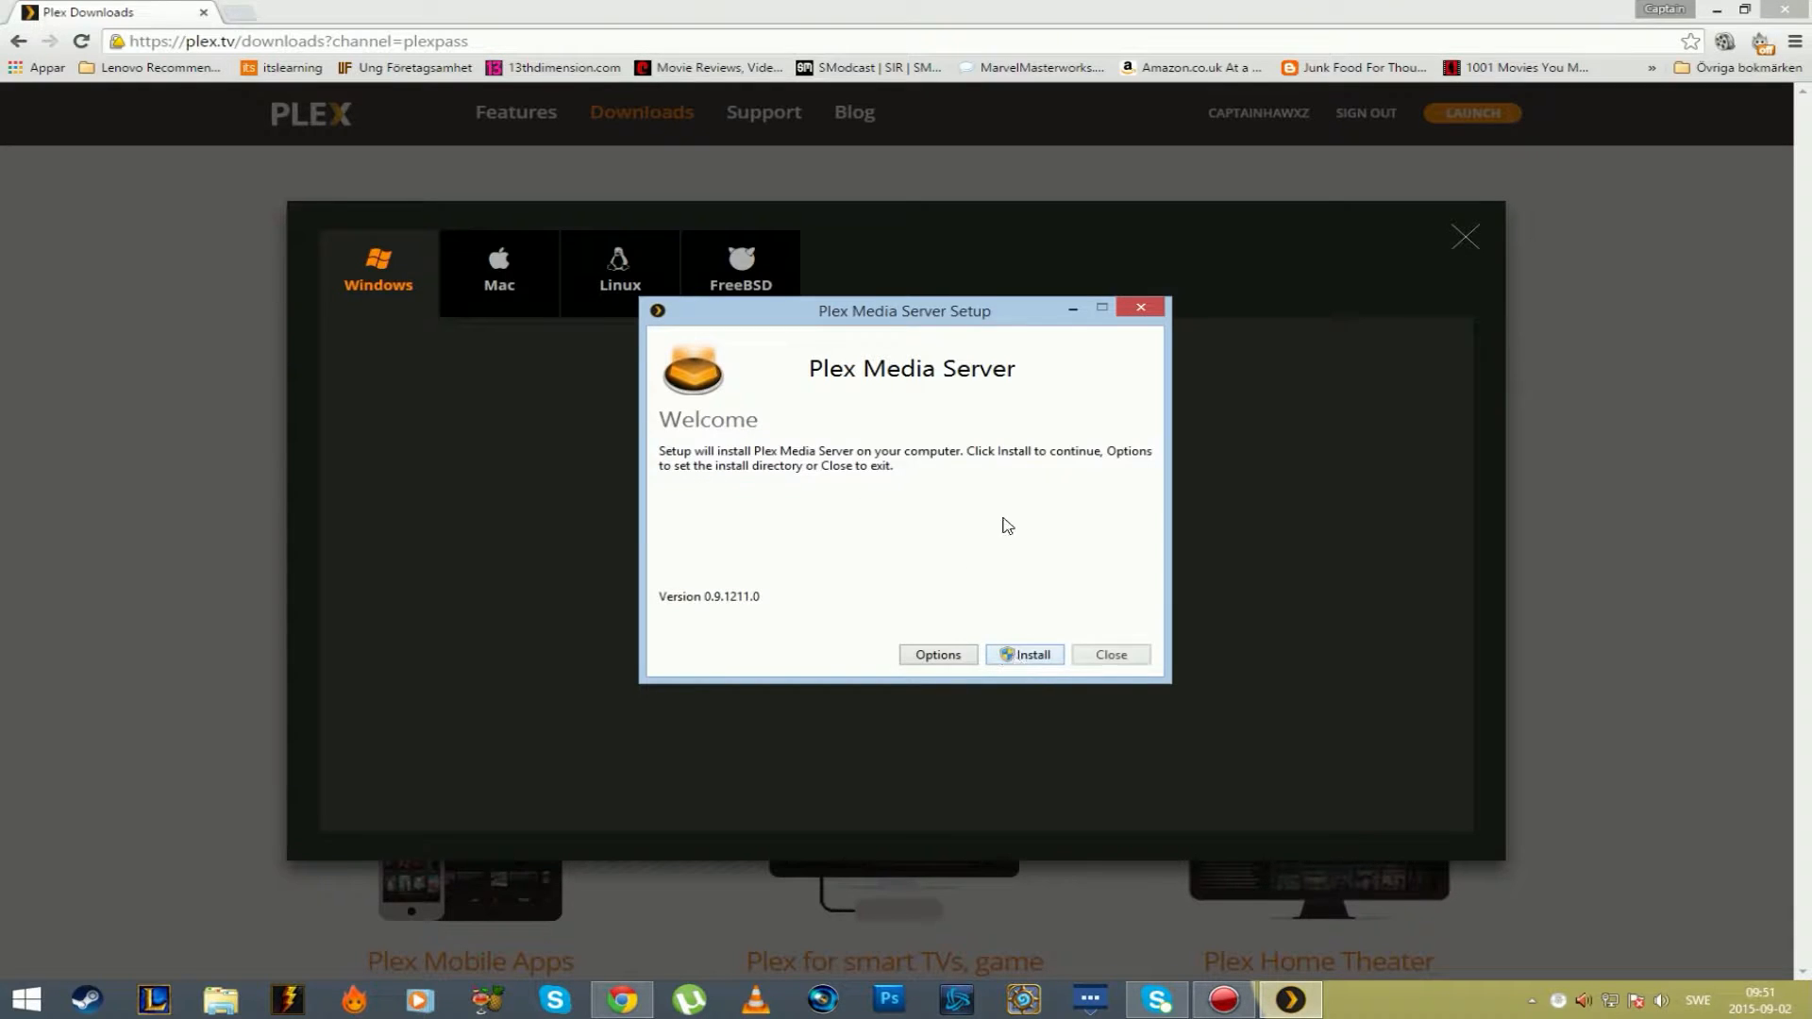
pyautogui.click(1027, 659)
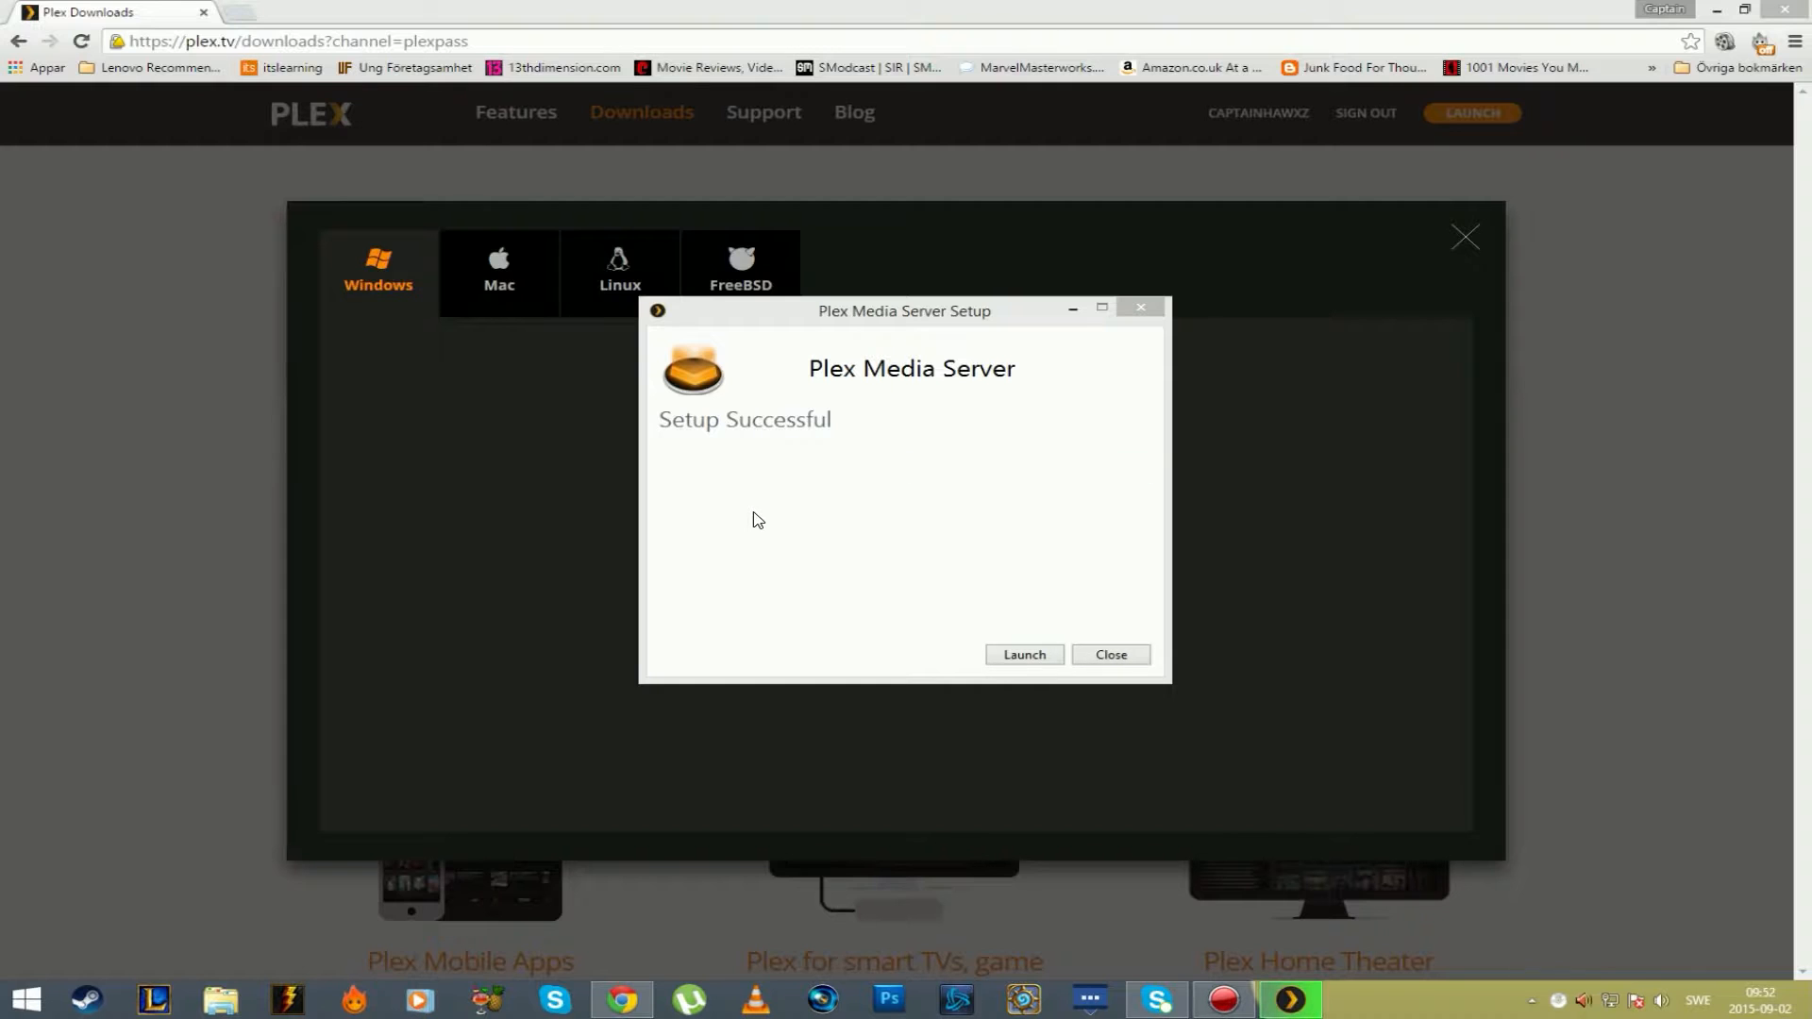
pyautogui.click(1009, 658)
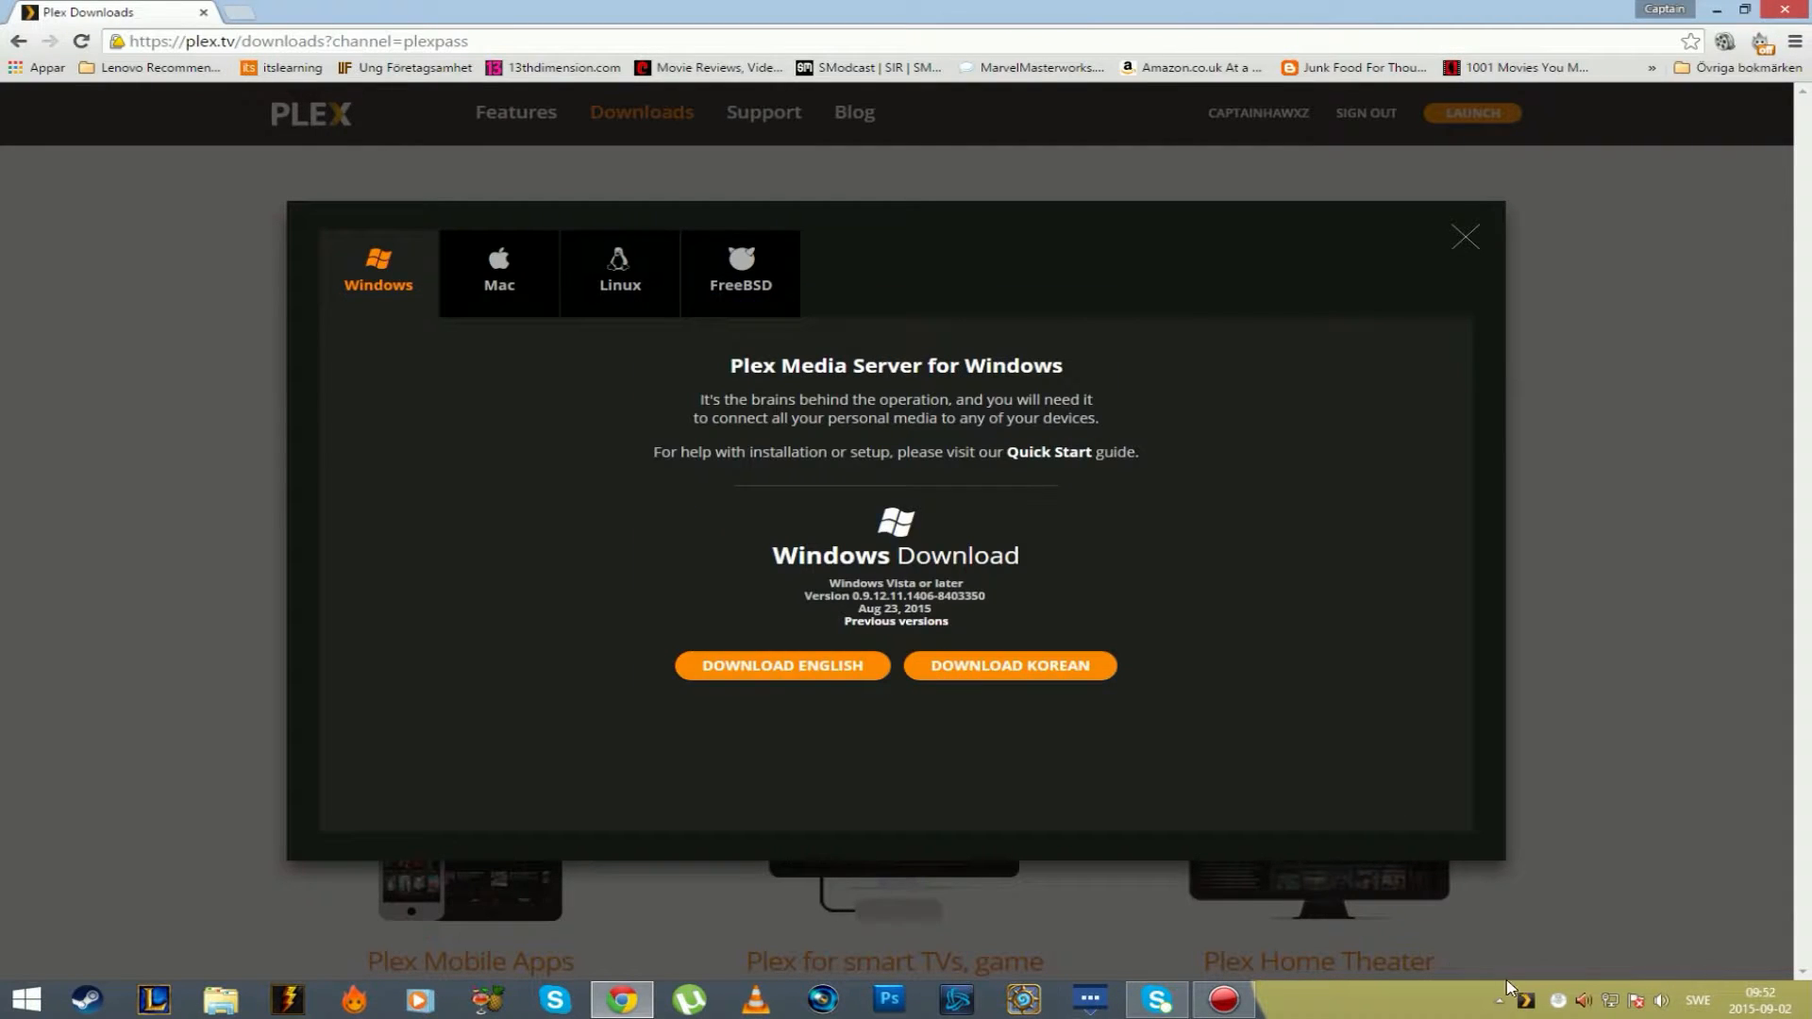
# Open the running media server's web interface in the browser.
pyautogui.click(1499, 1001)
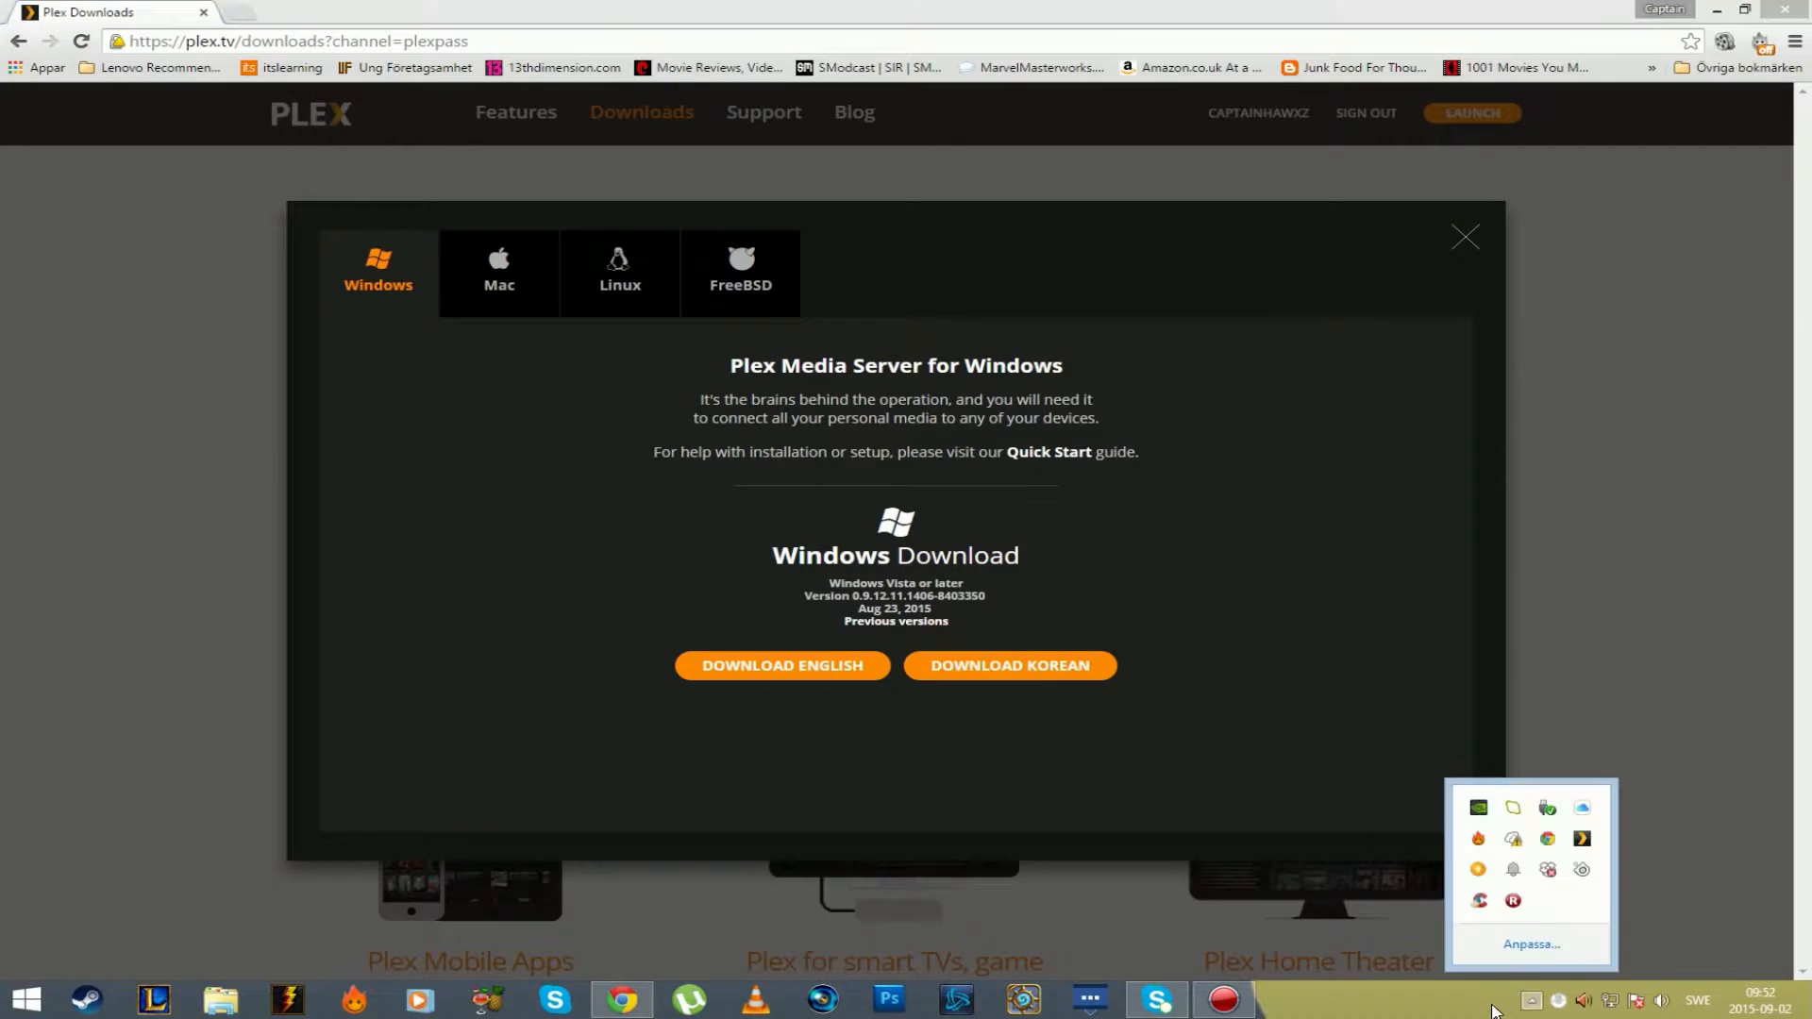
pyautogui.click(1581, 839)
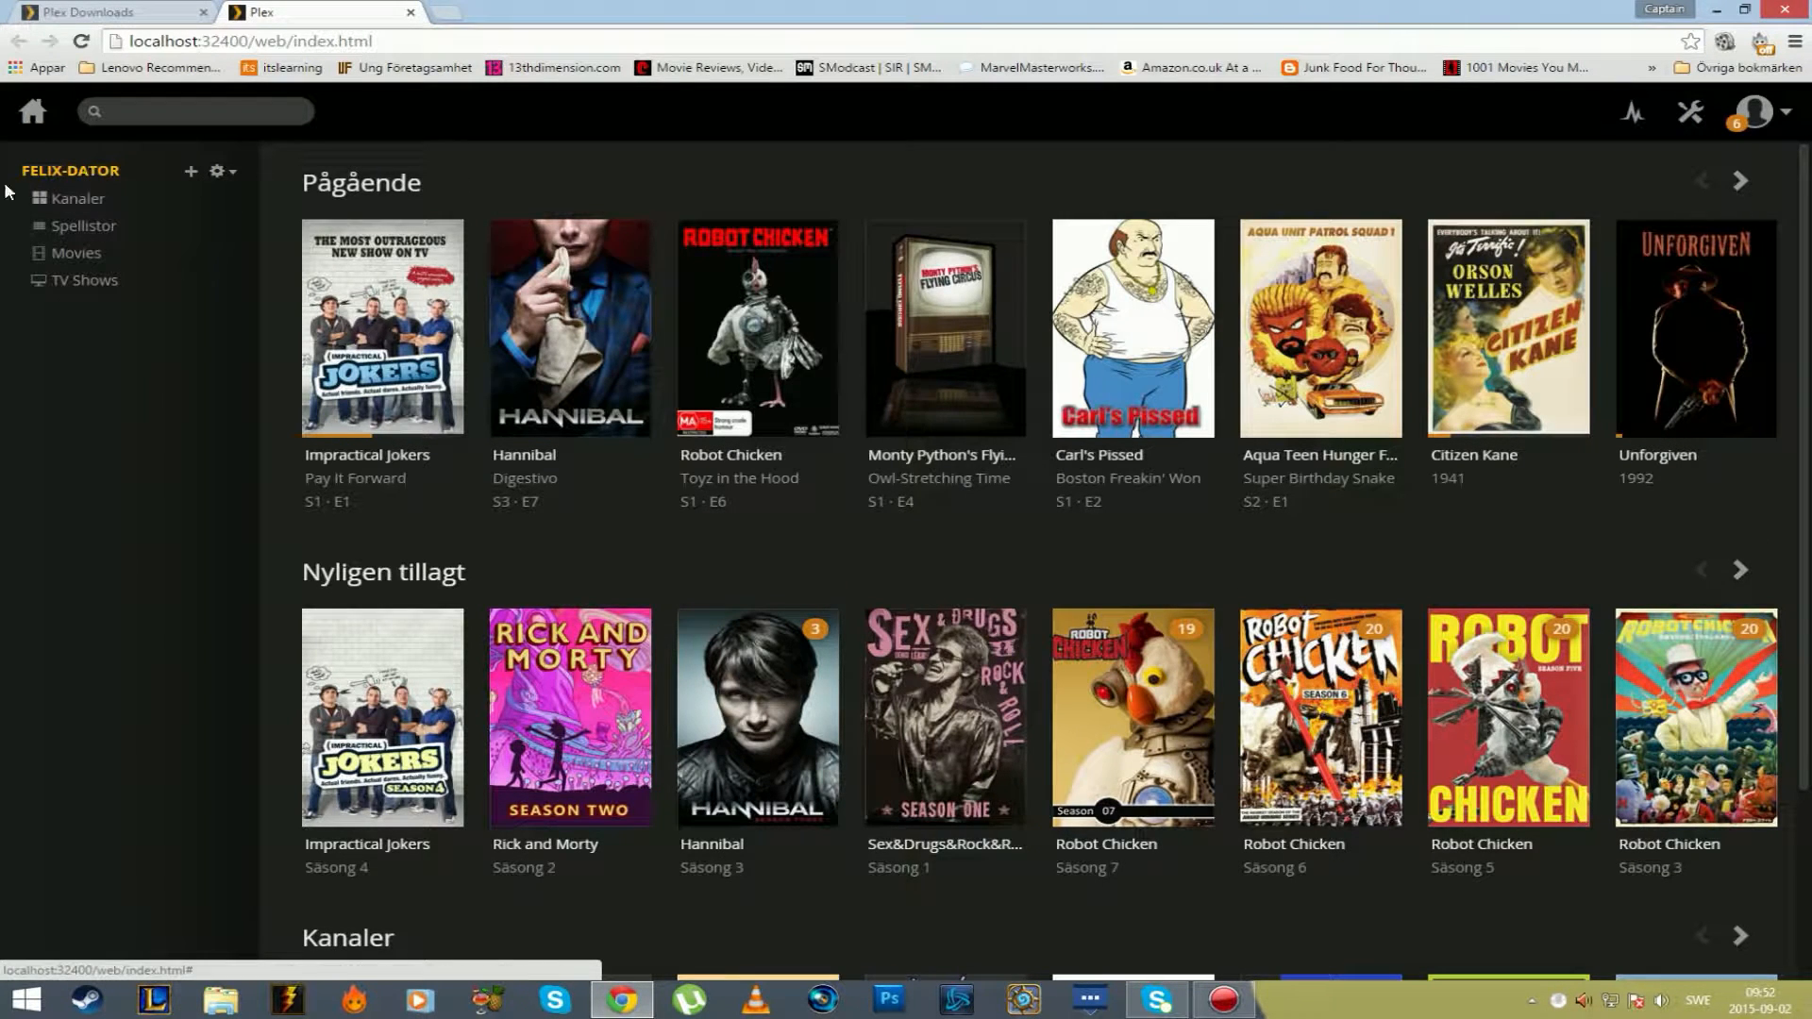
# Start adding a library of type TV-Serier named TV Shows and go to its folder selection.
pyautogui.click(226, 175)
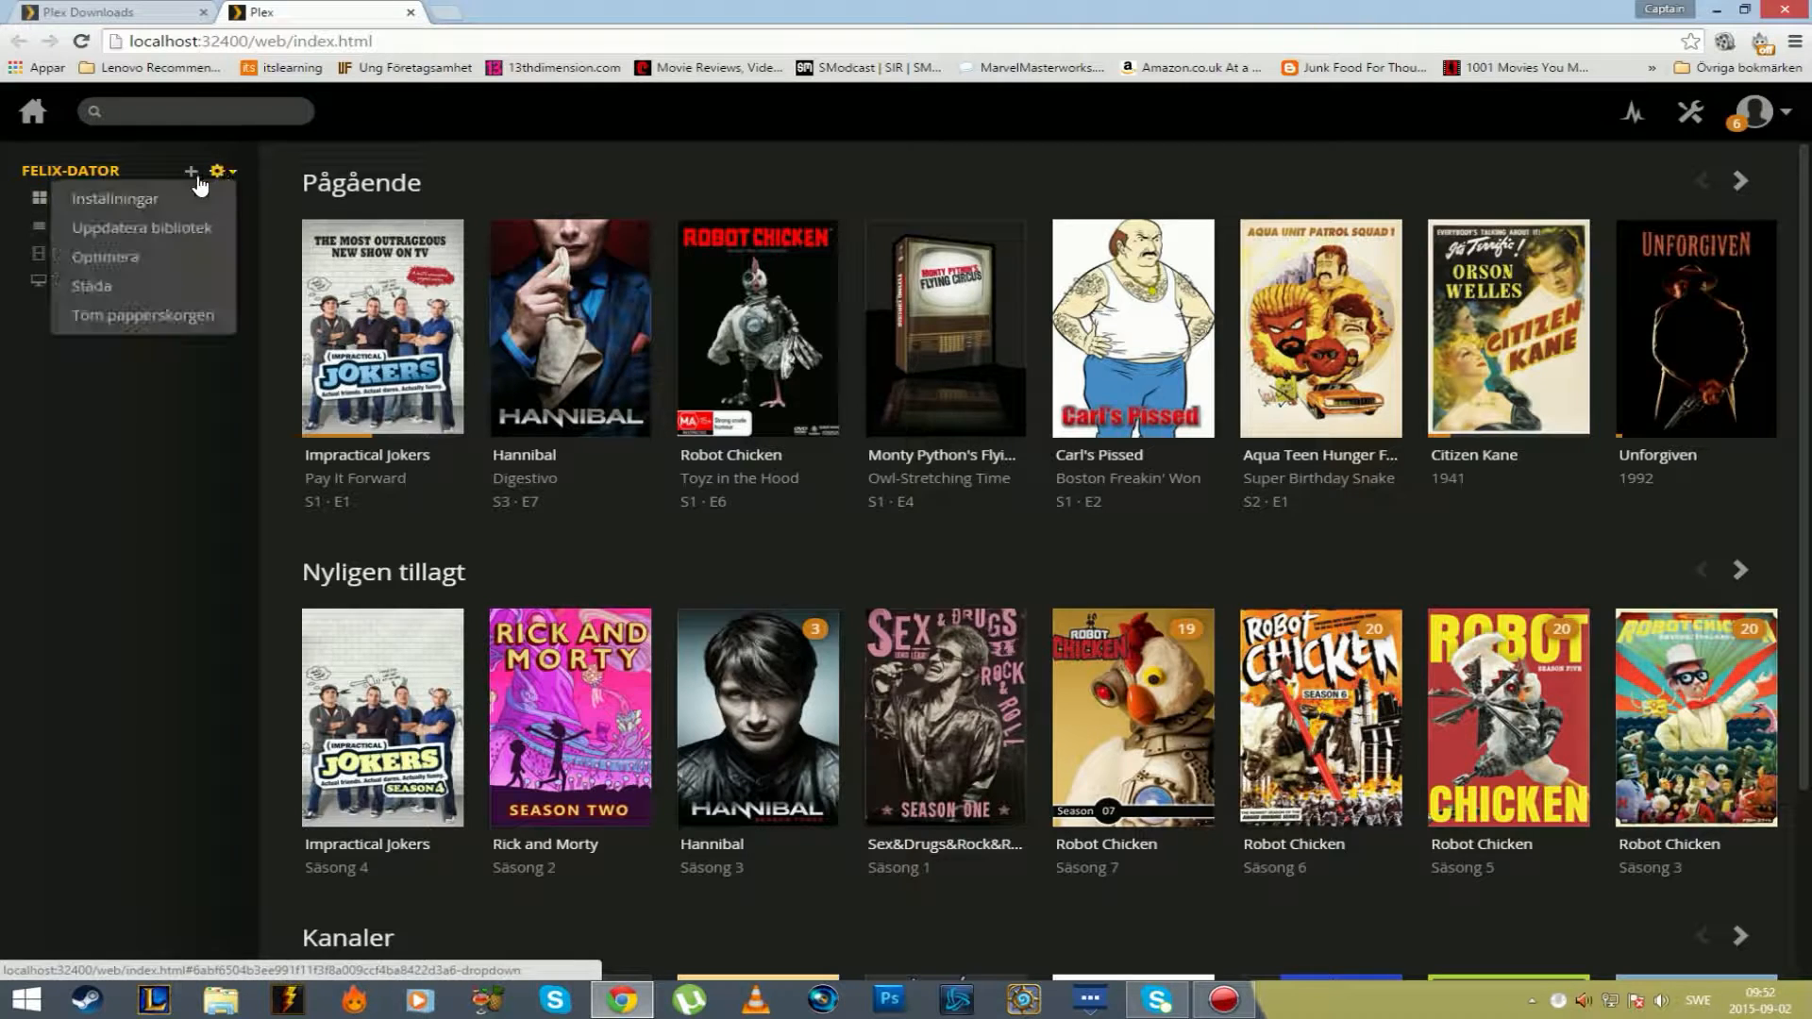
pyautogui.click(191, 171)
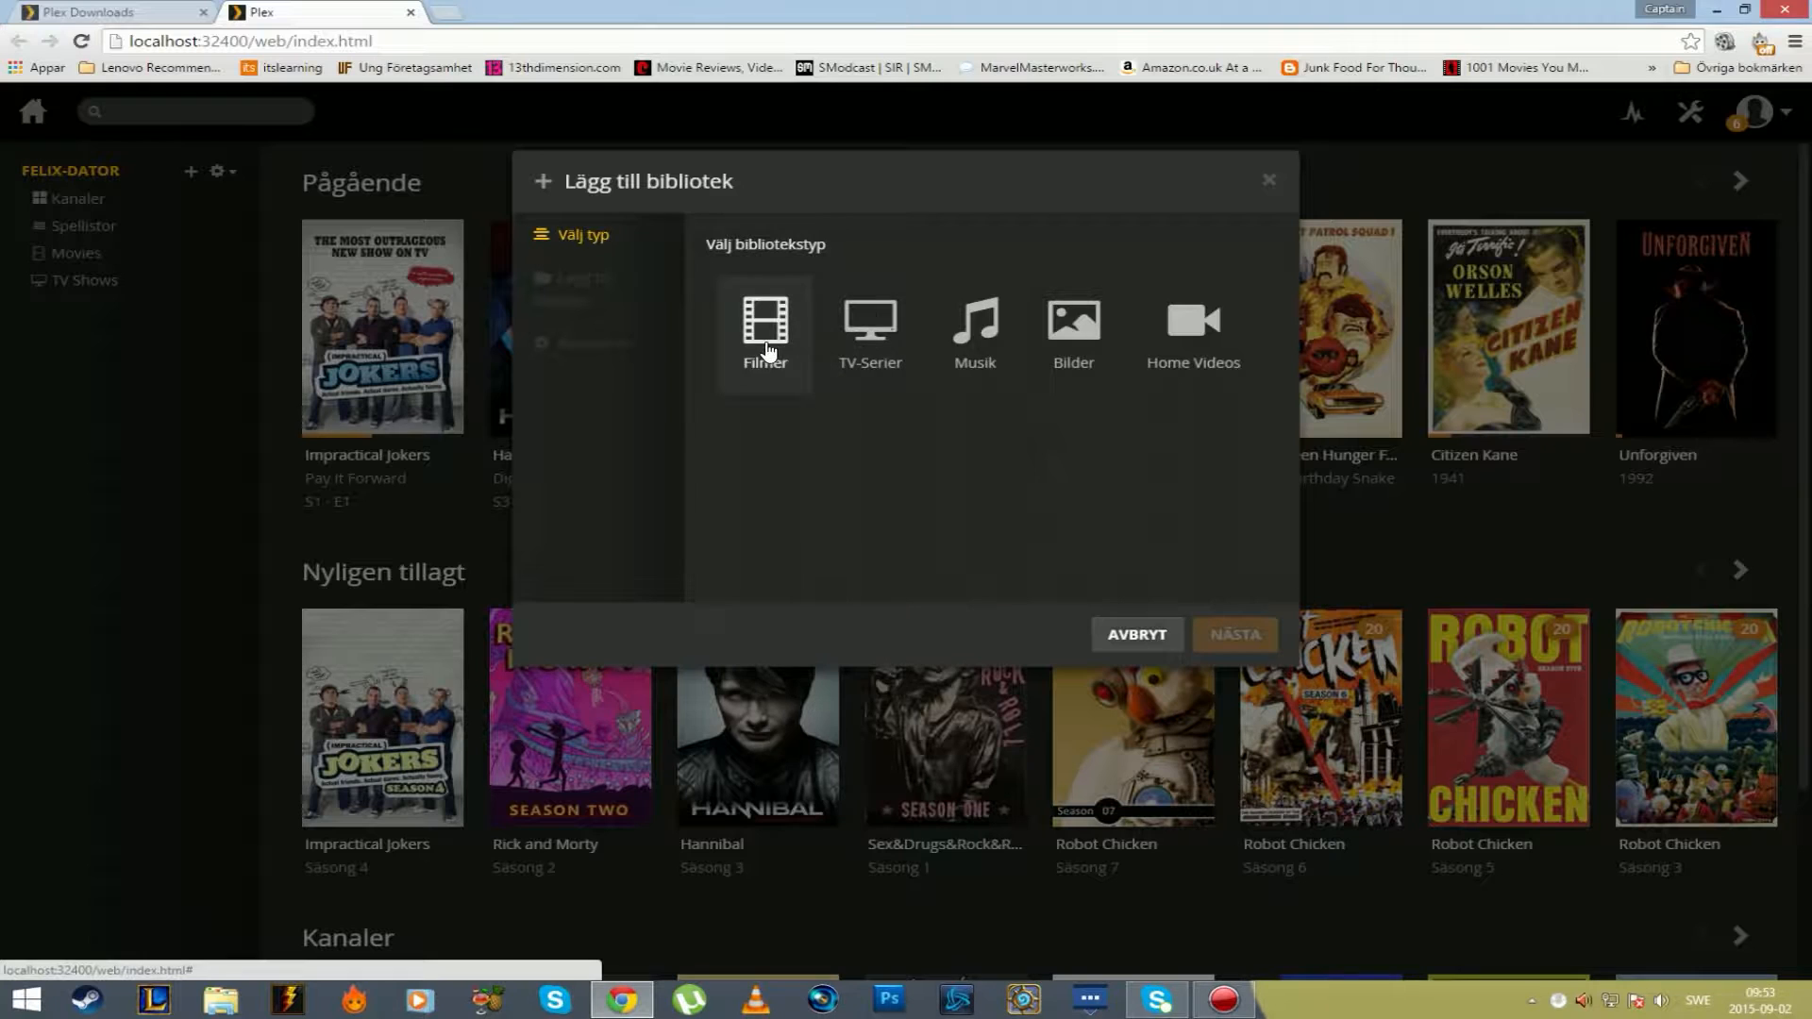
pyautogui.click(862, 339)
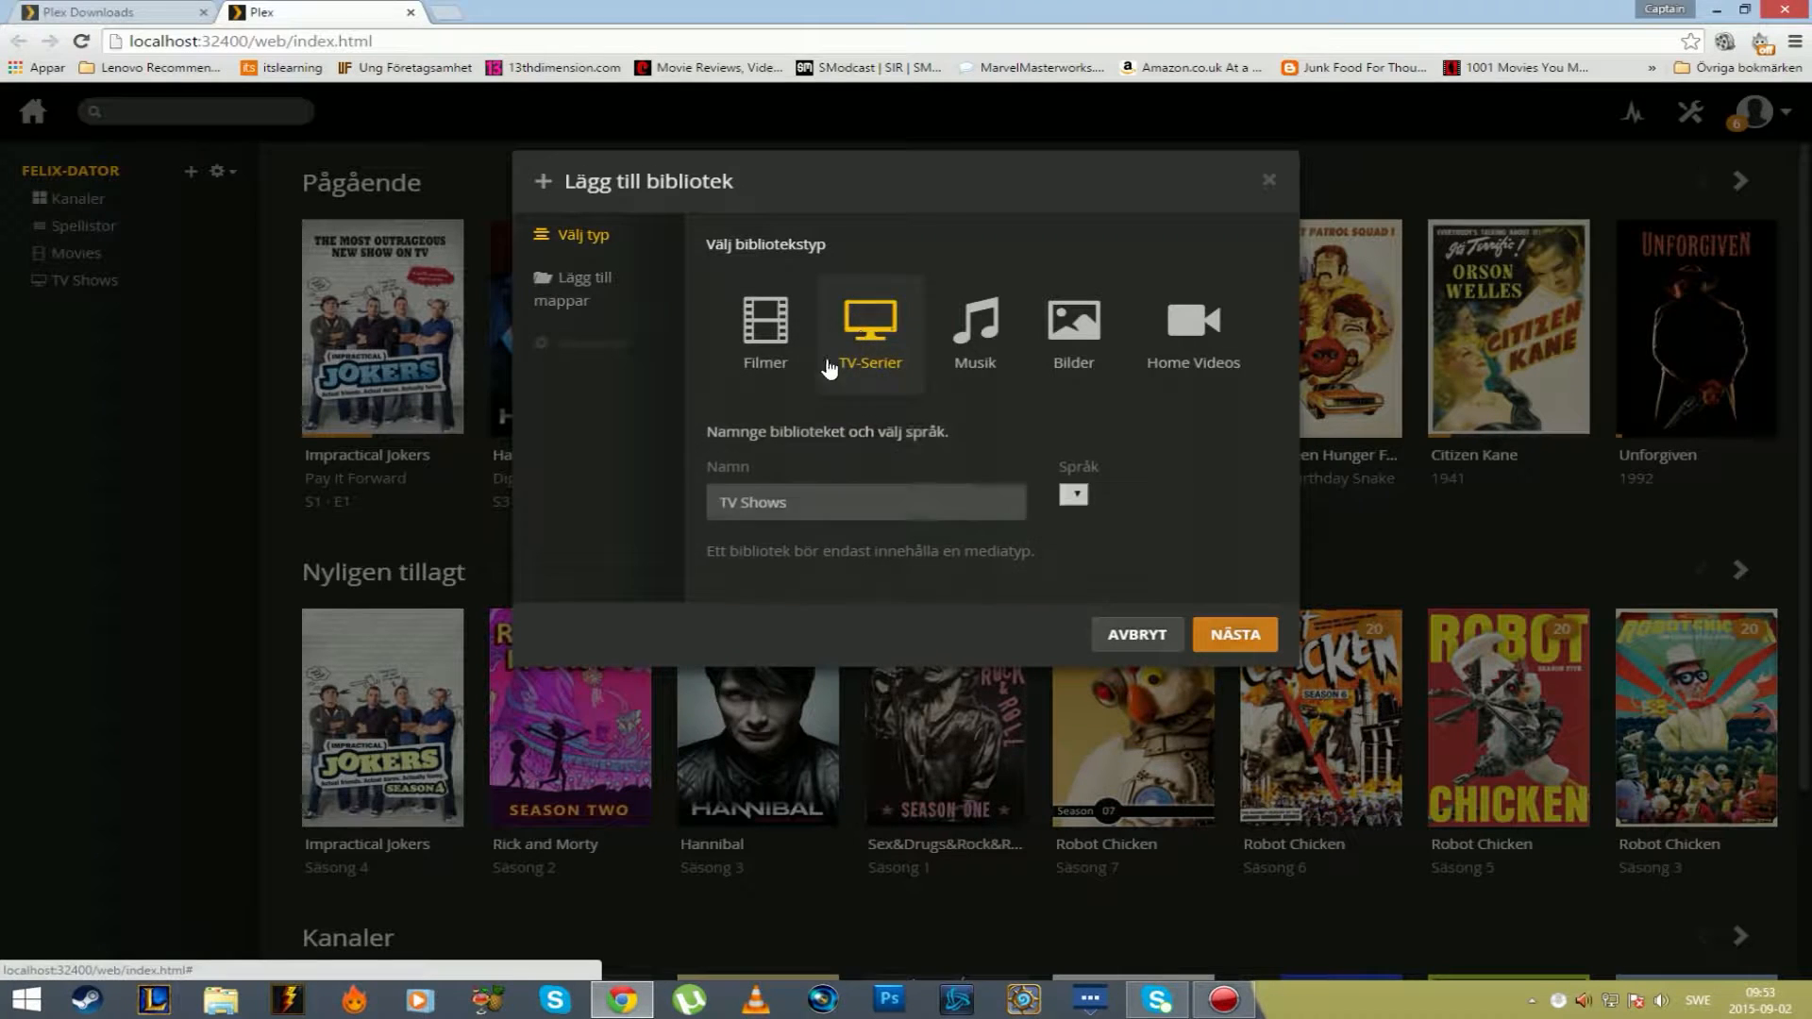
pyautogui.click(582, 272)
pyautogui.click(580, 243)
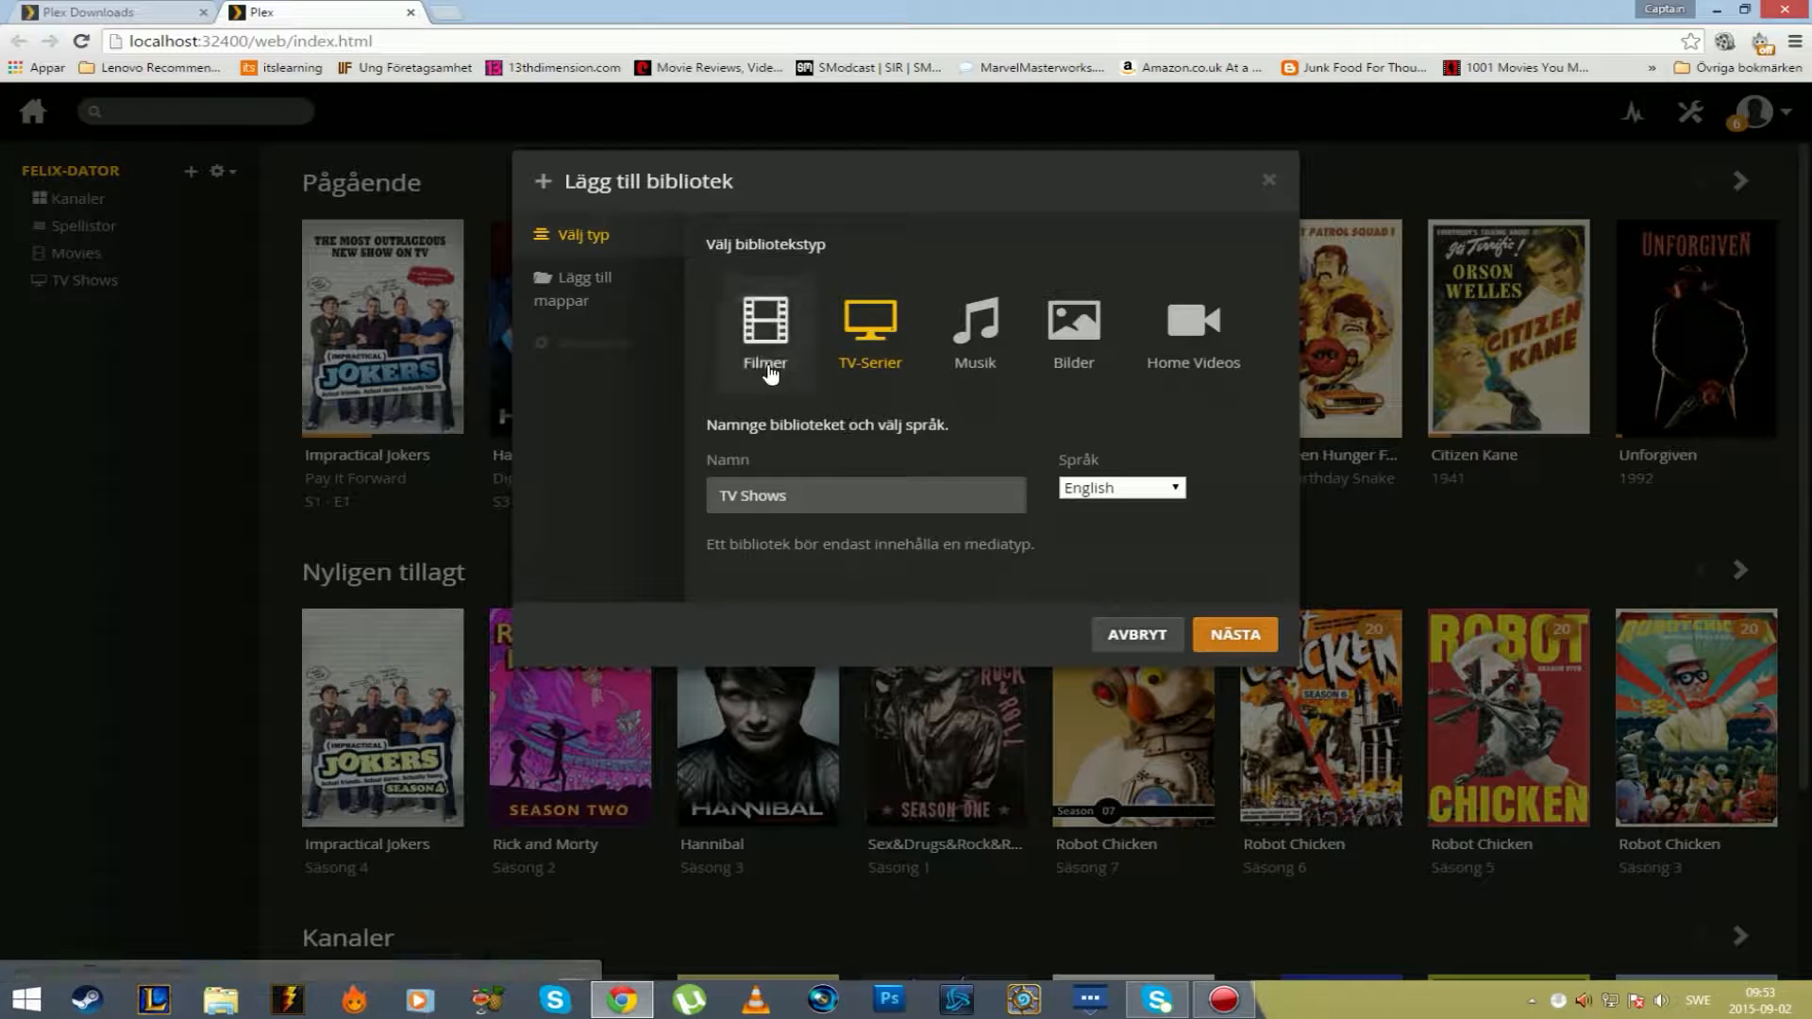
pyautogui.click(569, 295)
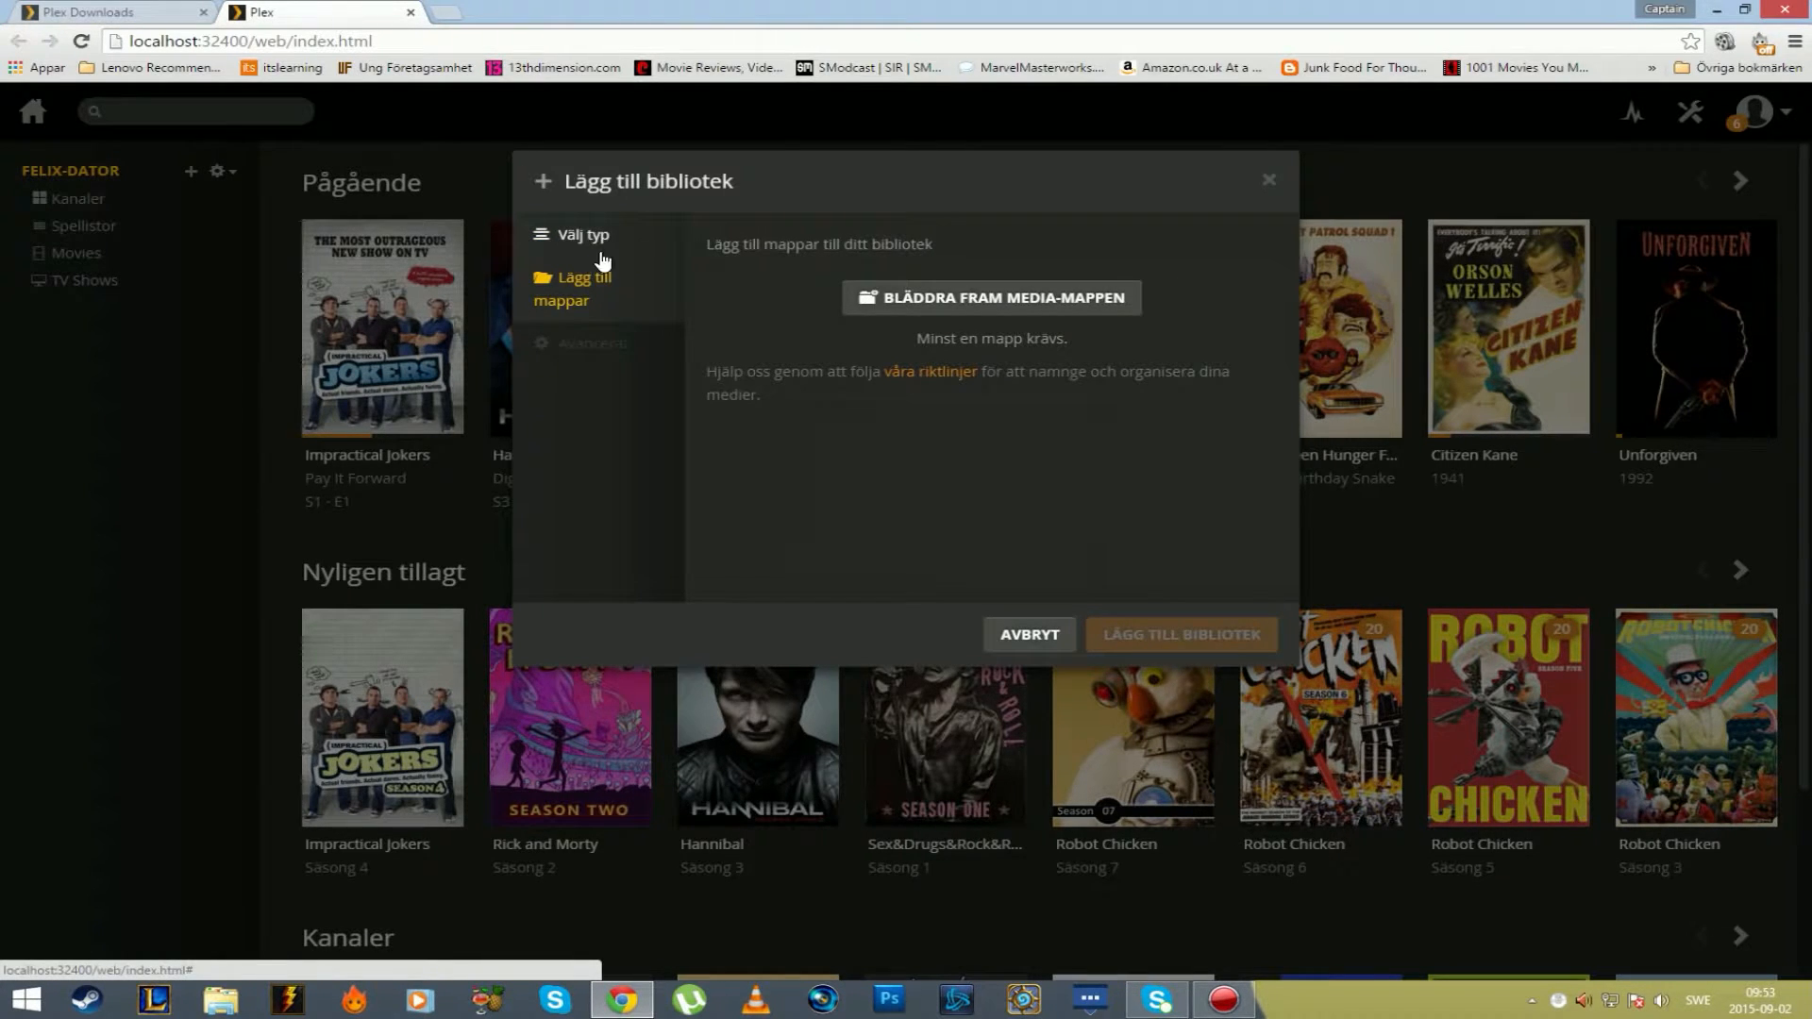
# Browse the folders in the home directory and on the C: and D: drives for the library's media folder.
pyautogui.click(1015, 307)
pyautogui.scroll(-4, 1029, 405)
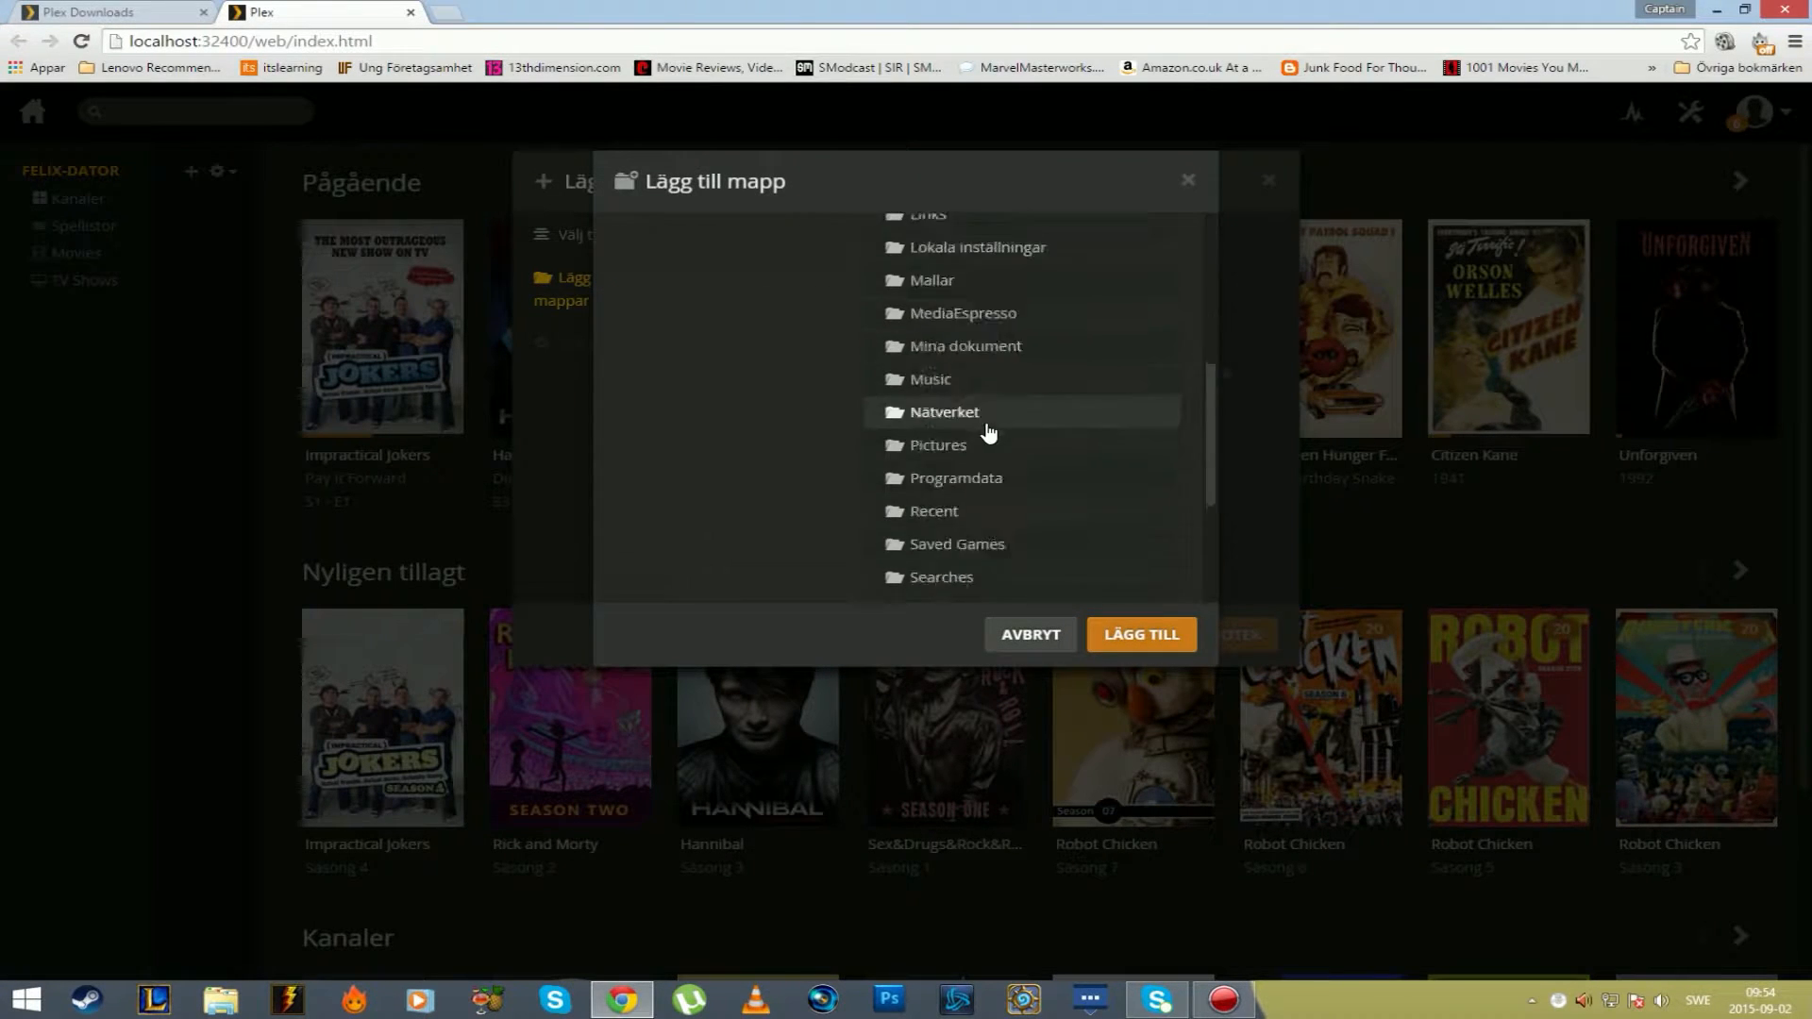
pyautogui.scroll(-2, 988, 432)
pyautogui.scroll(7, 934, 458)
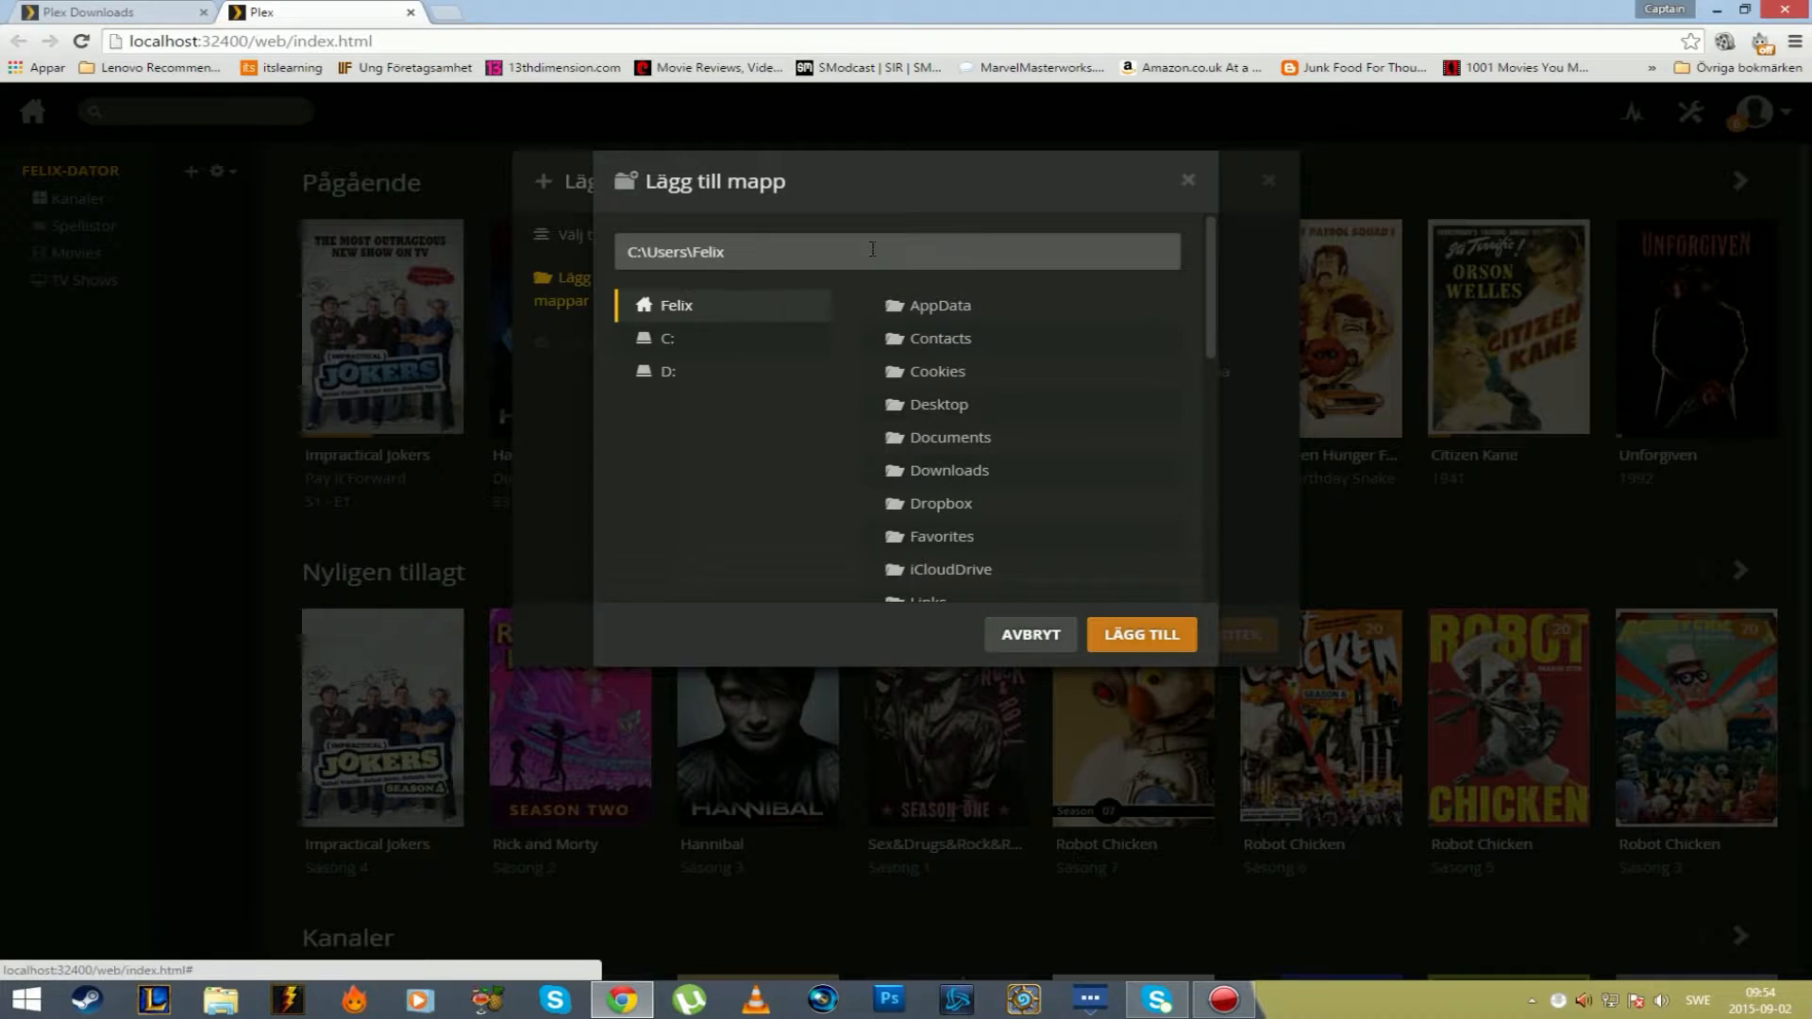
pyautogui.click(720, 336)
pyautogui.scroll(-5, 921, 444)
pyautogui.scroll(-1, 897, 518)
pyautogui.scroll(7, 897, 518)
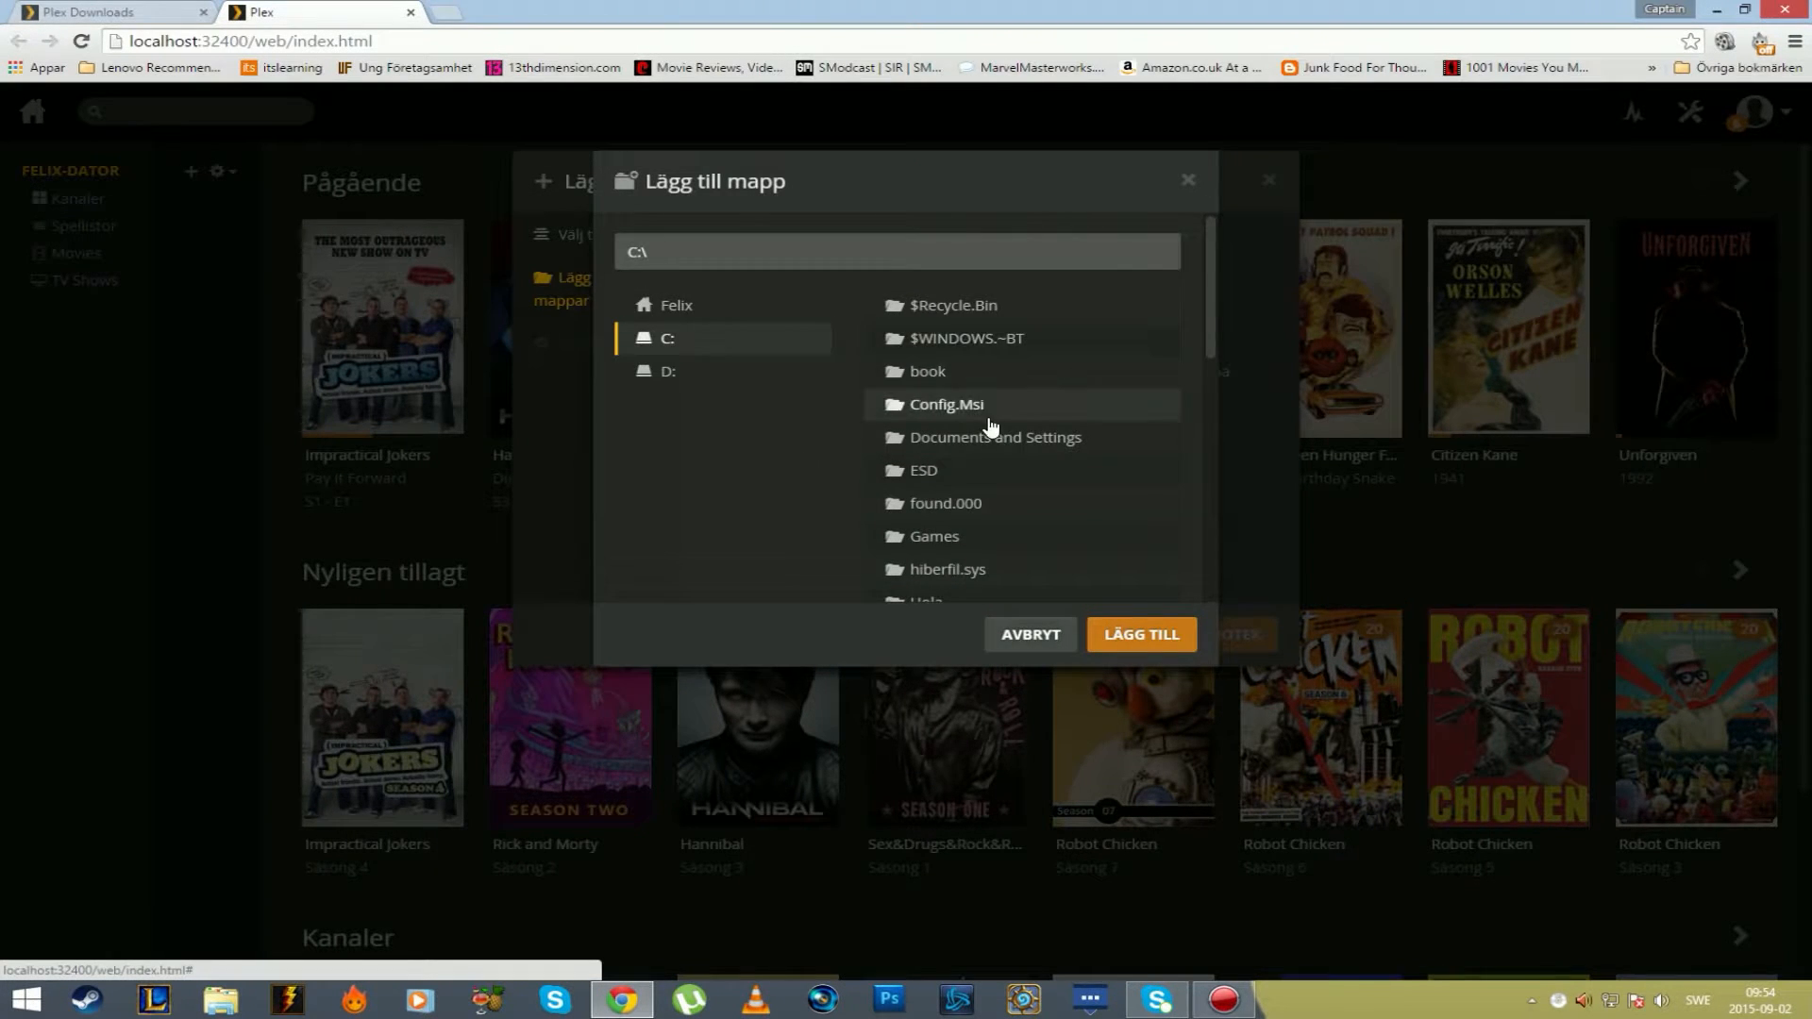
pyautogui.scroll(-3, 953, 416)
pyautogui.scroll(5, 897, 343)
pyautogui.click(737, 368)
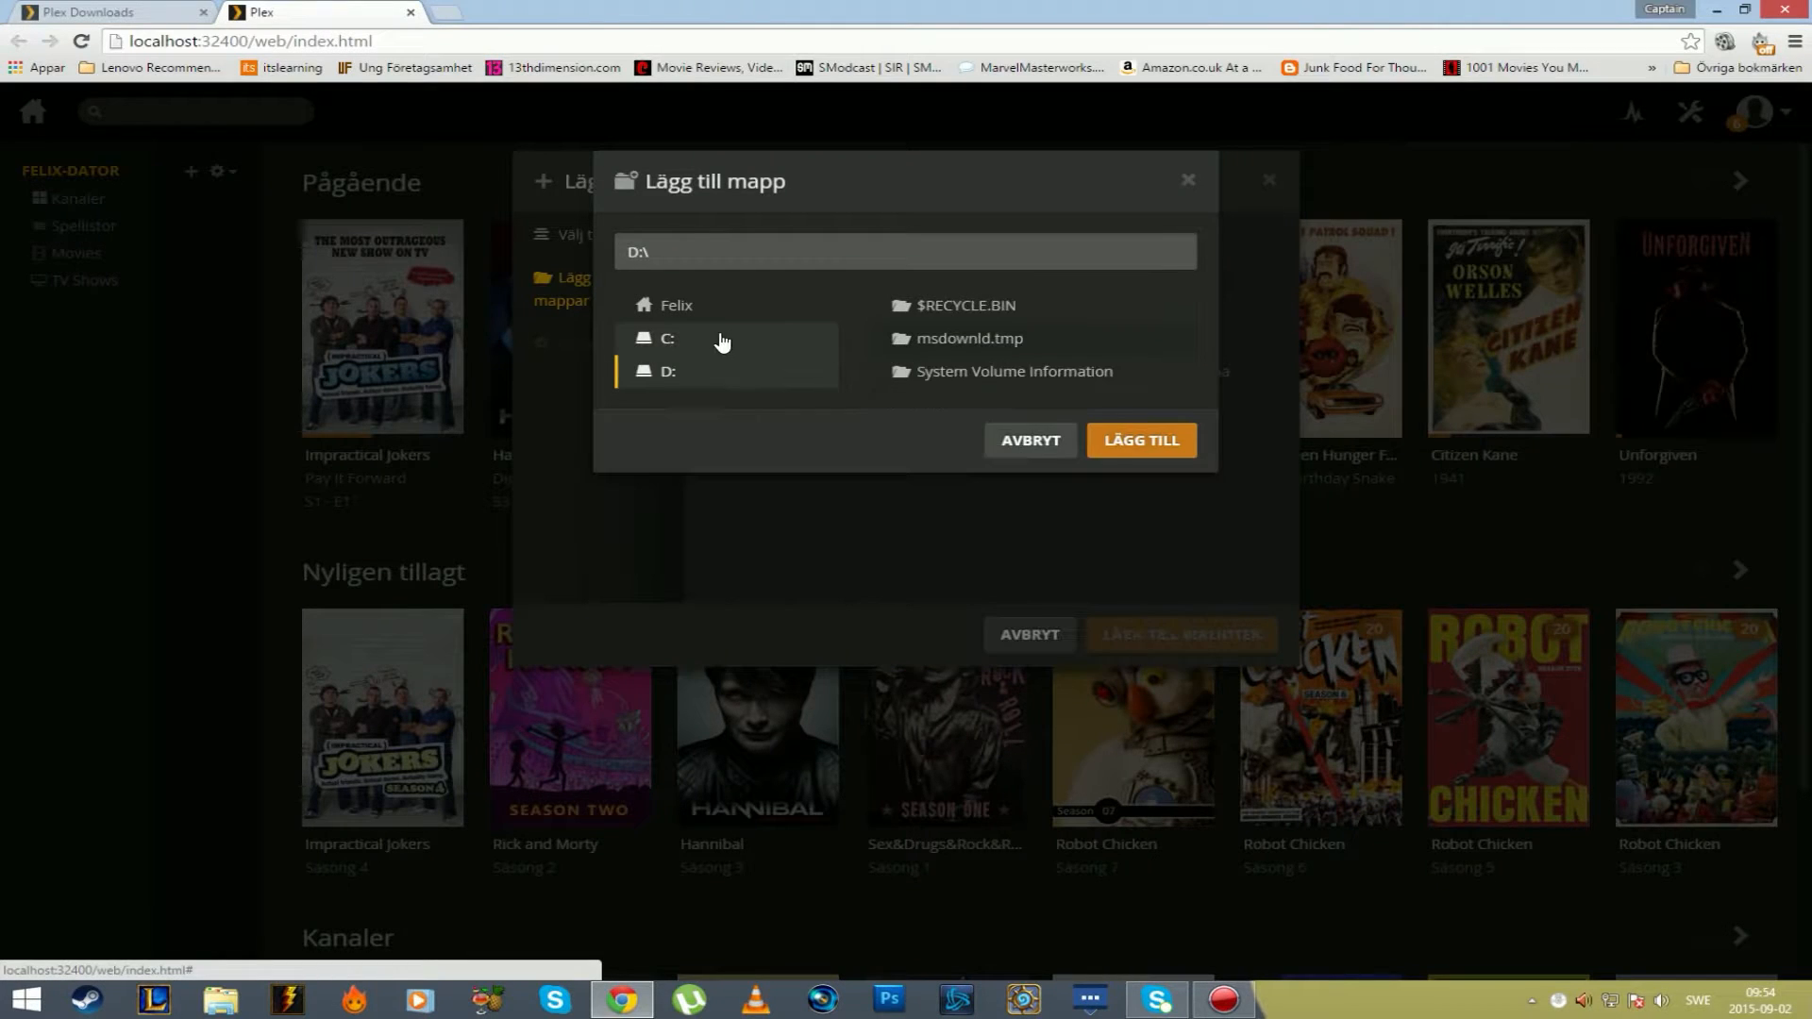
# View the Videos folder in the home directory and leave the folder selection without adding it.
pyautogui.click(727, 304)
pyautogui.scroll(-10, 987, 490)
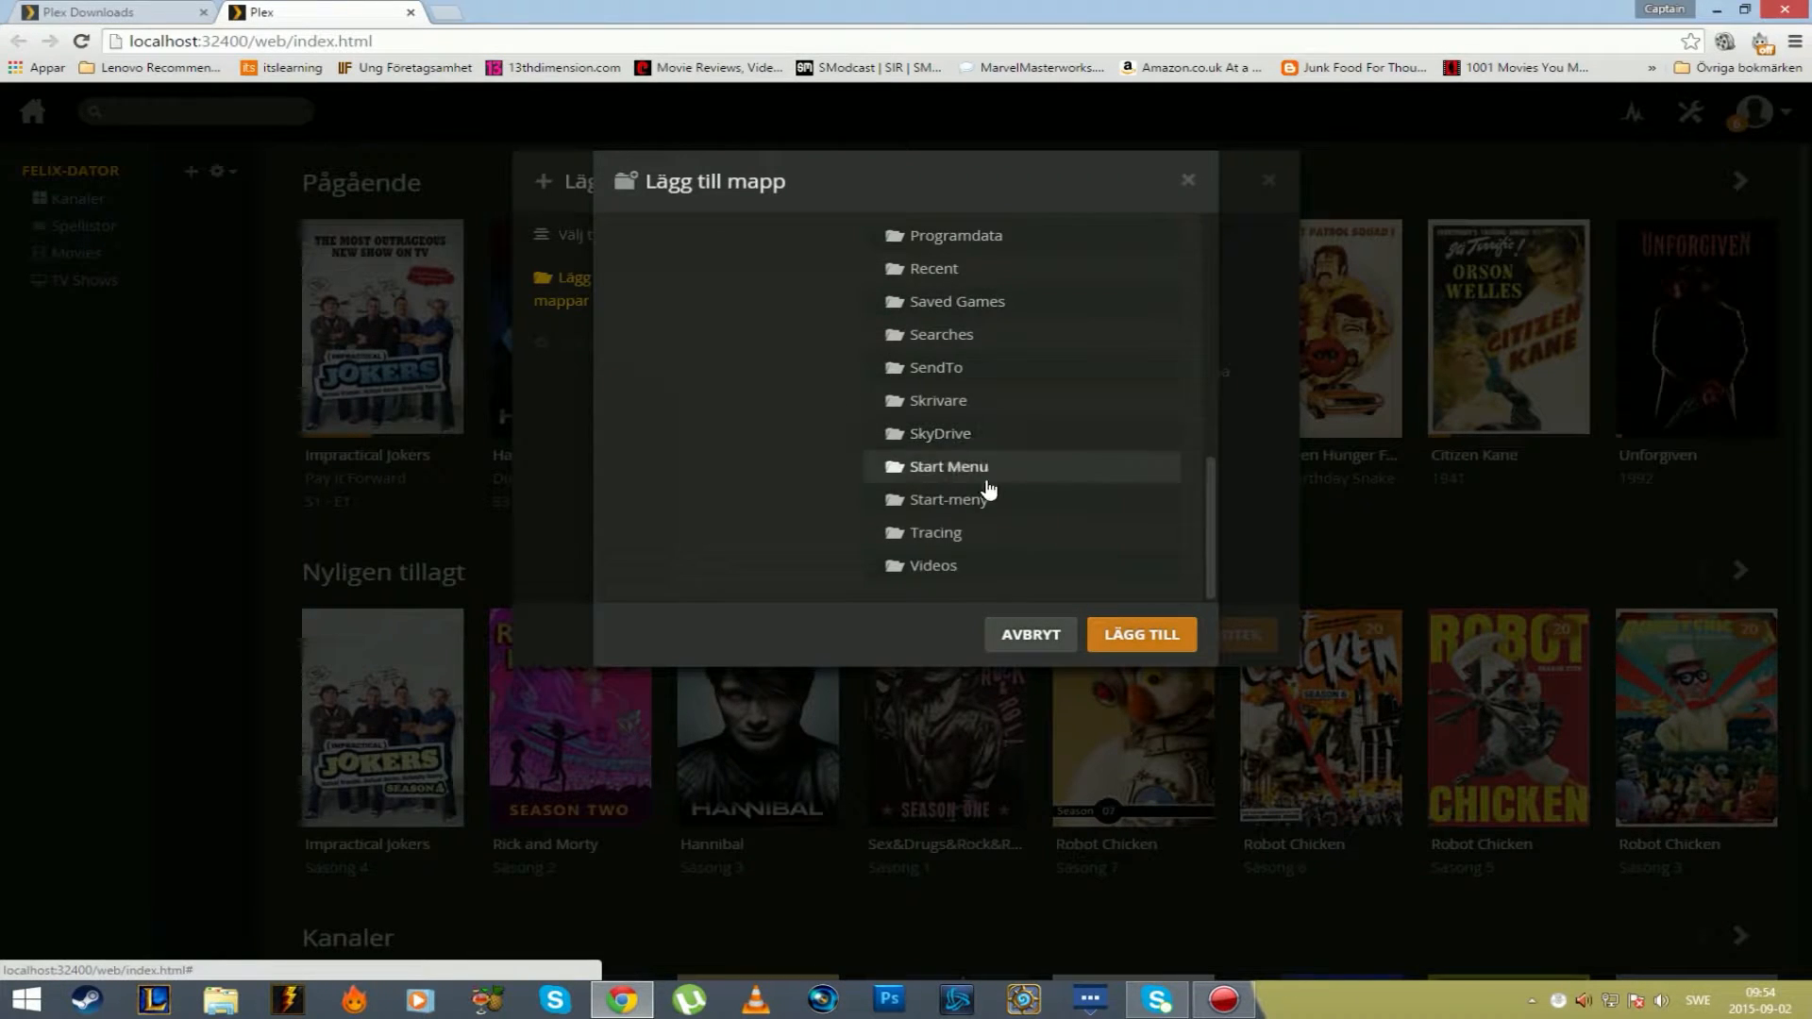
pyautogui.click(955, 569)
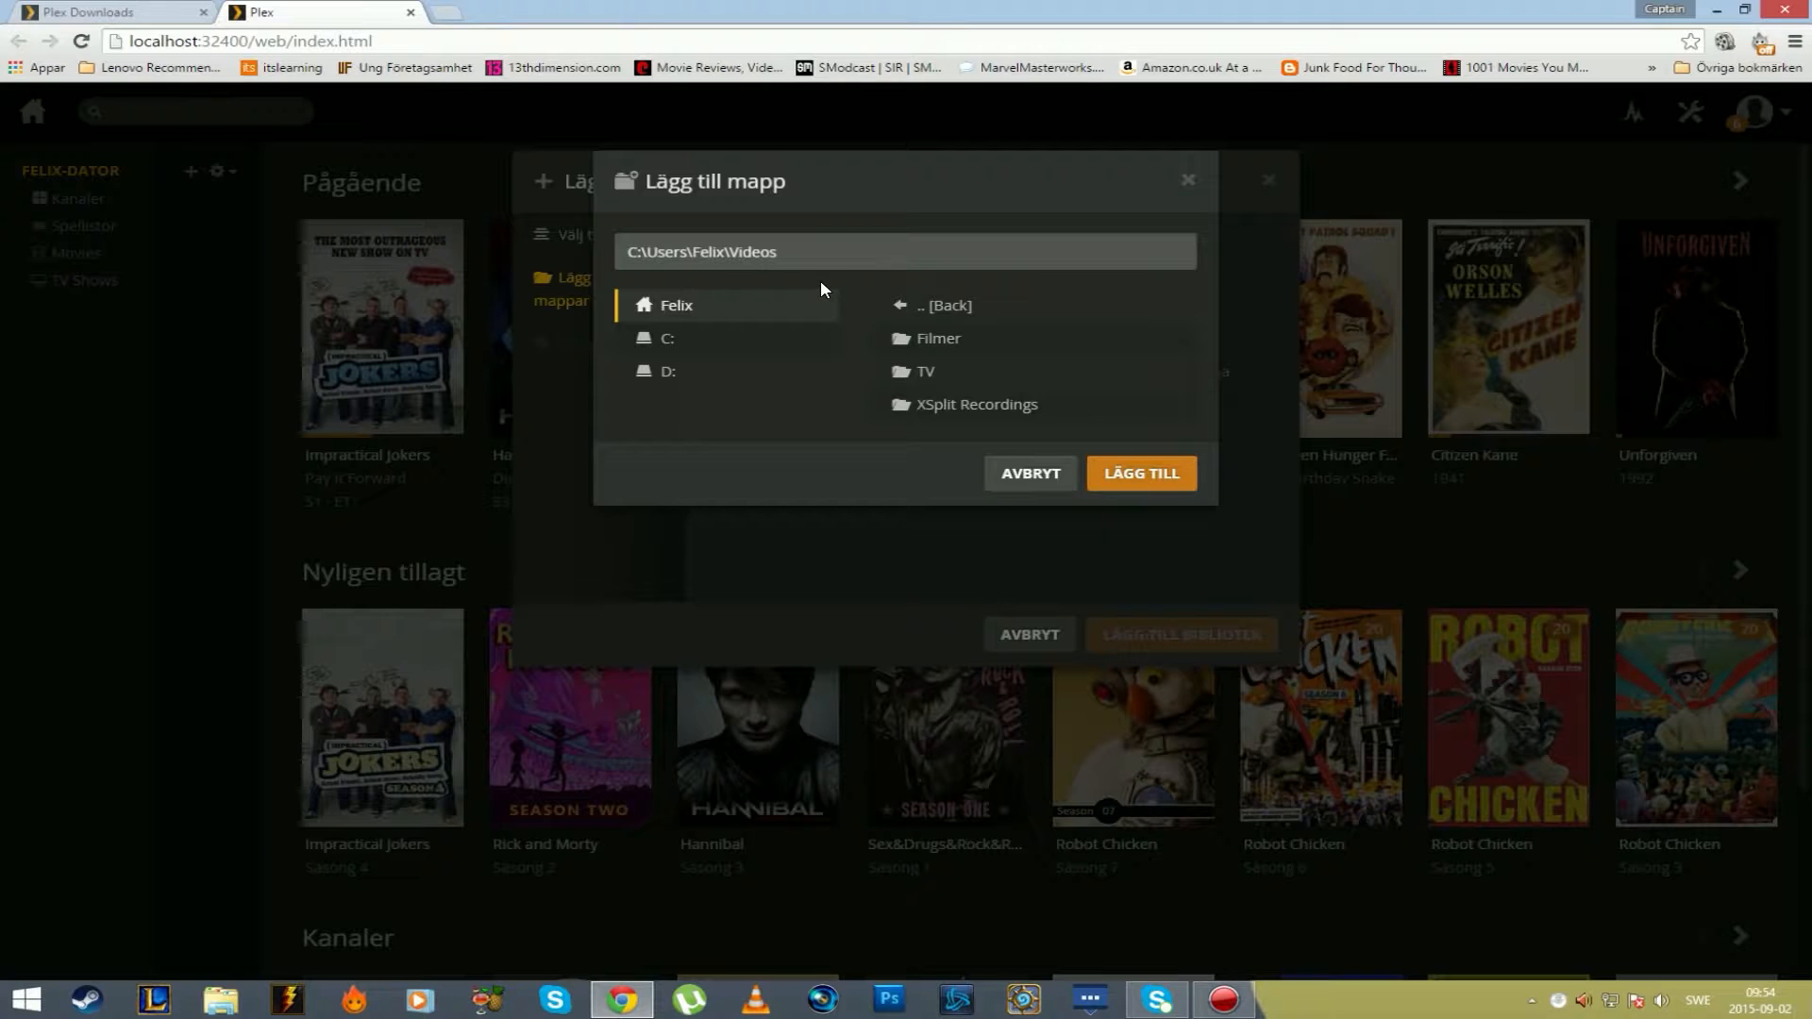
pyautogui.click(1030, 472)
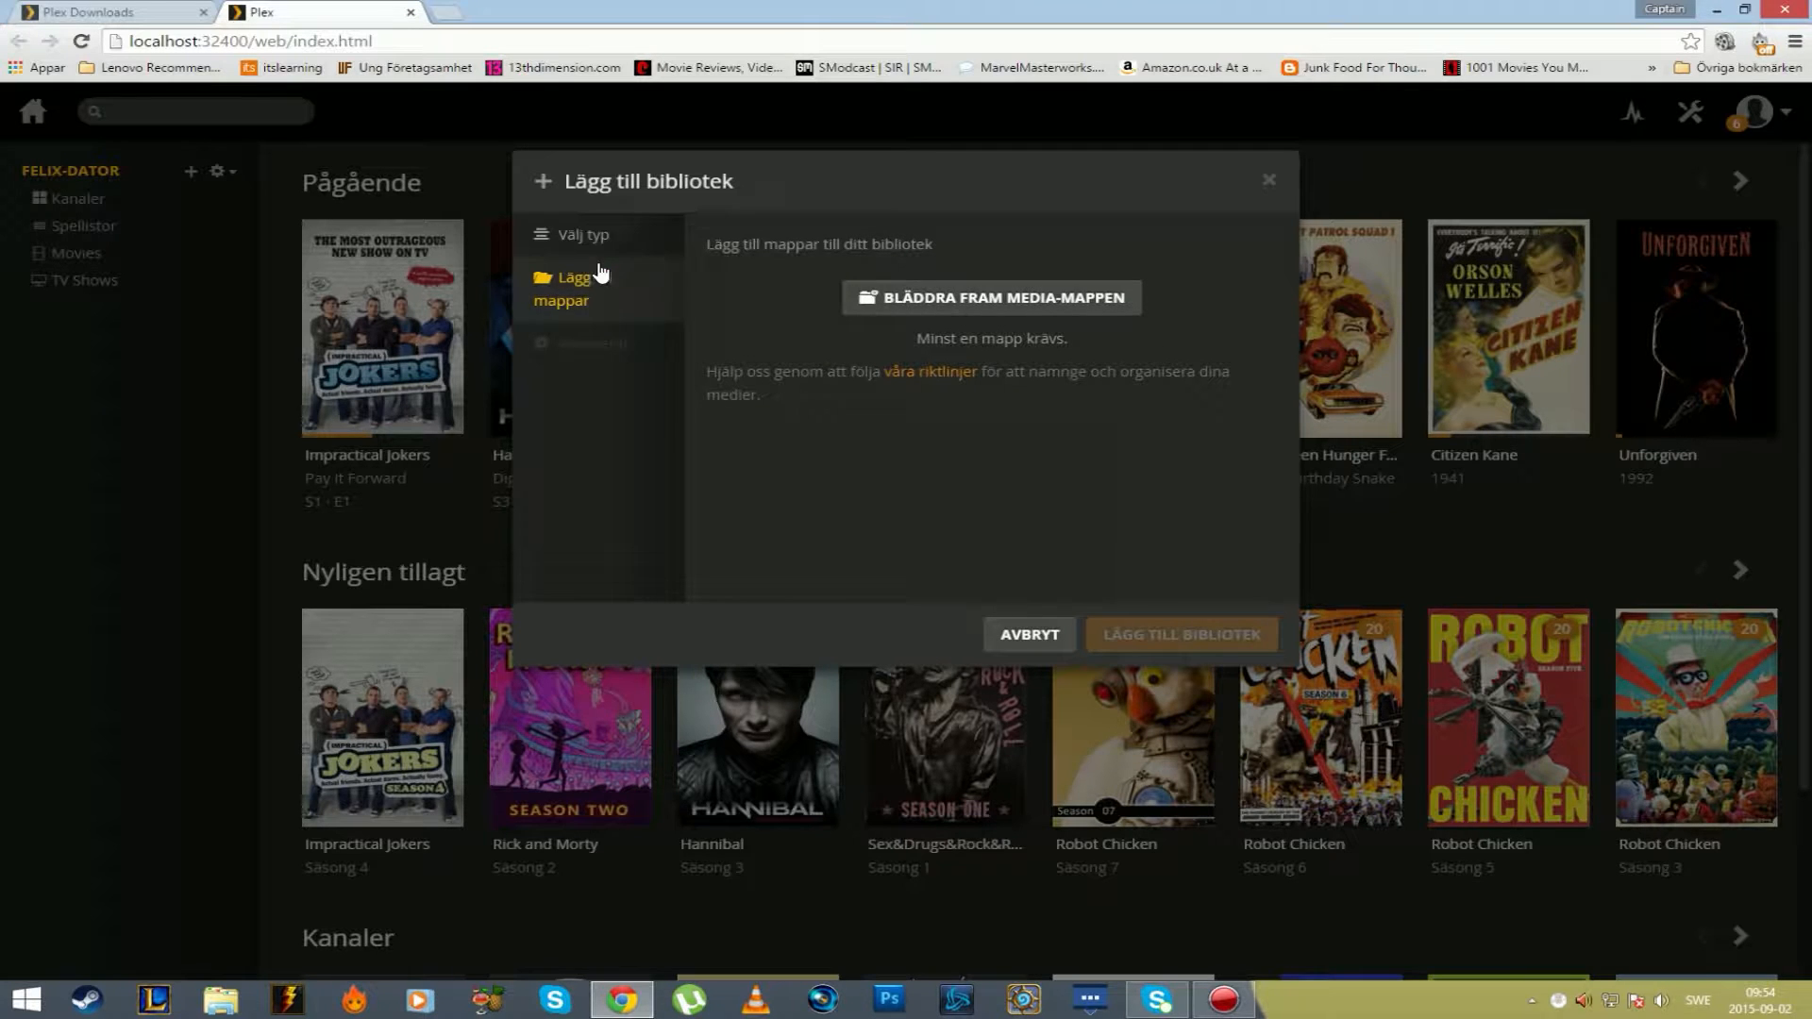
# Examine the language choices for the TV-Serier library and cancel adding the library.
pyautogui.click(640, 249)
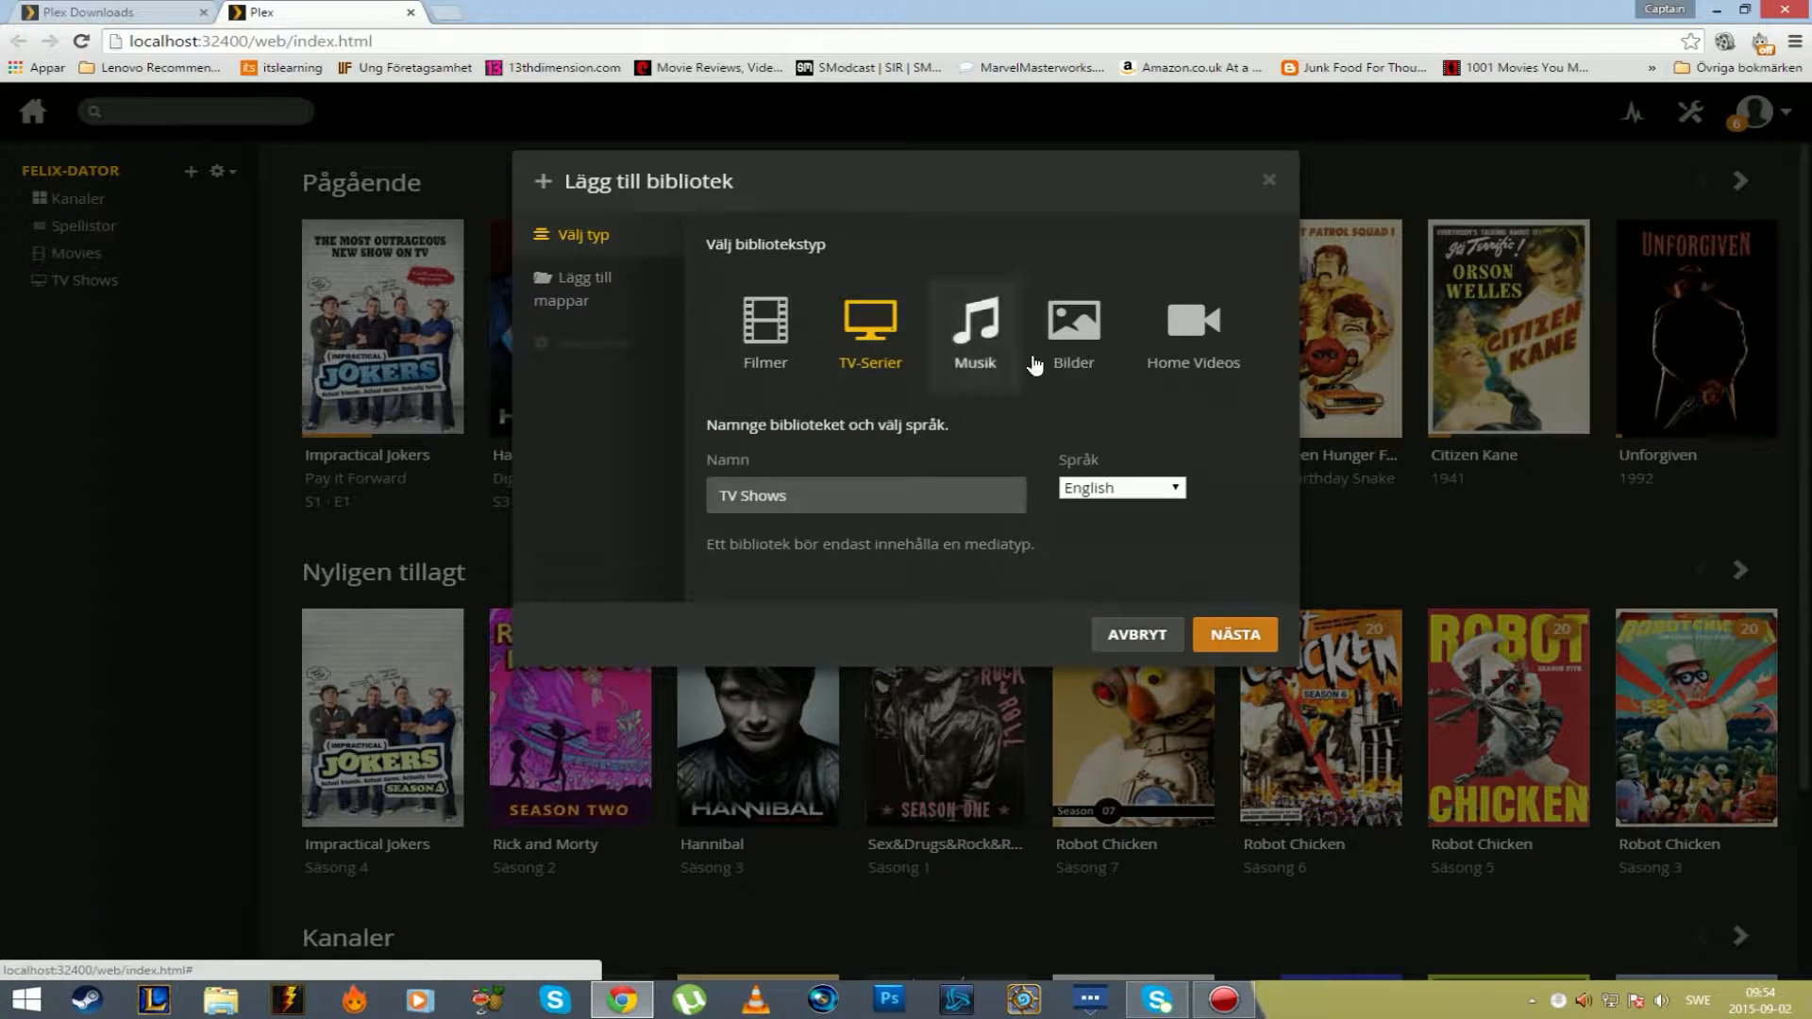
pyautogui.click(1128, 485)
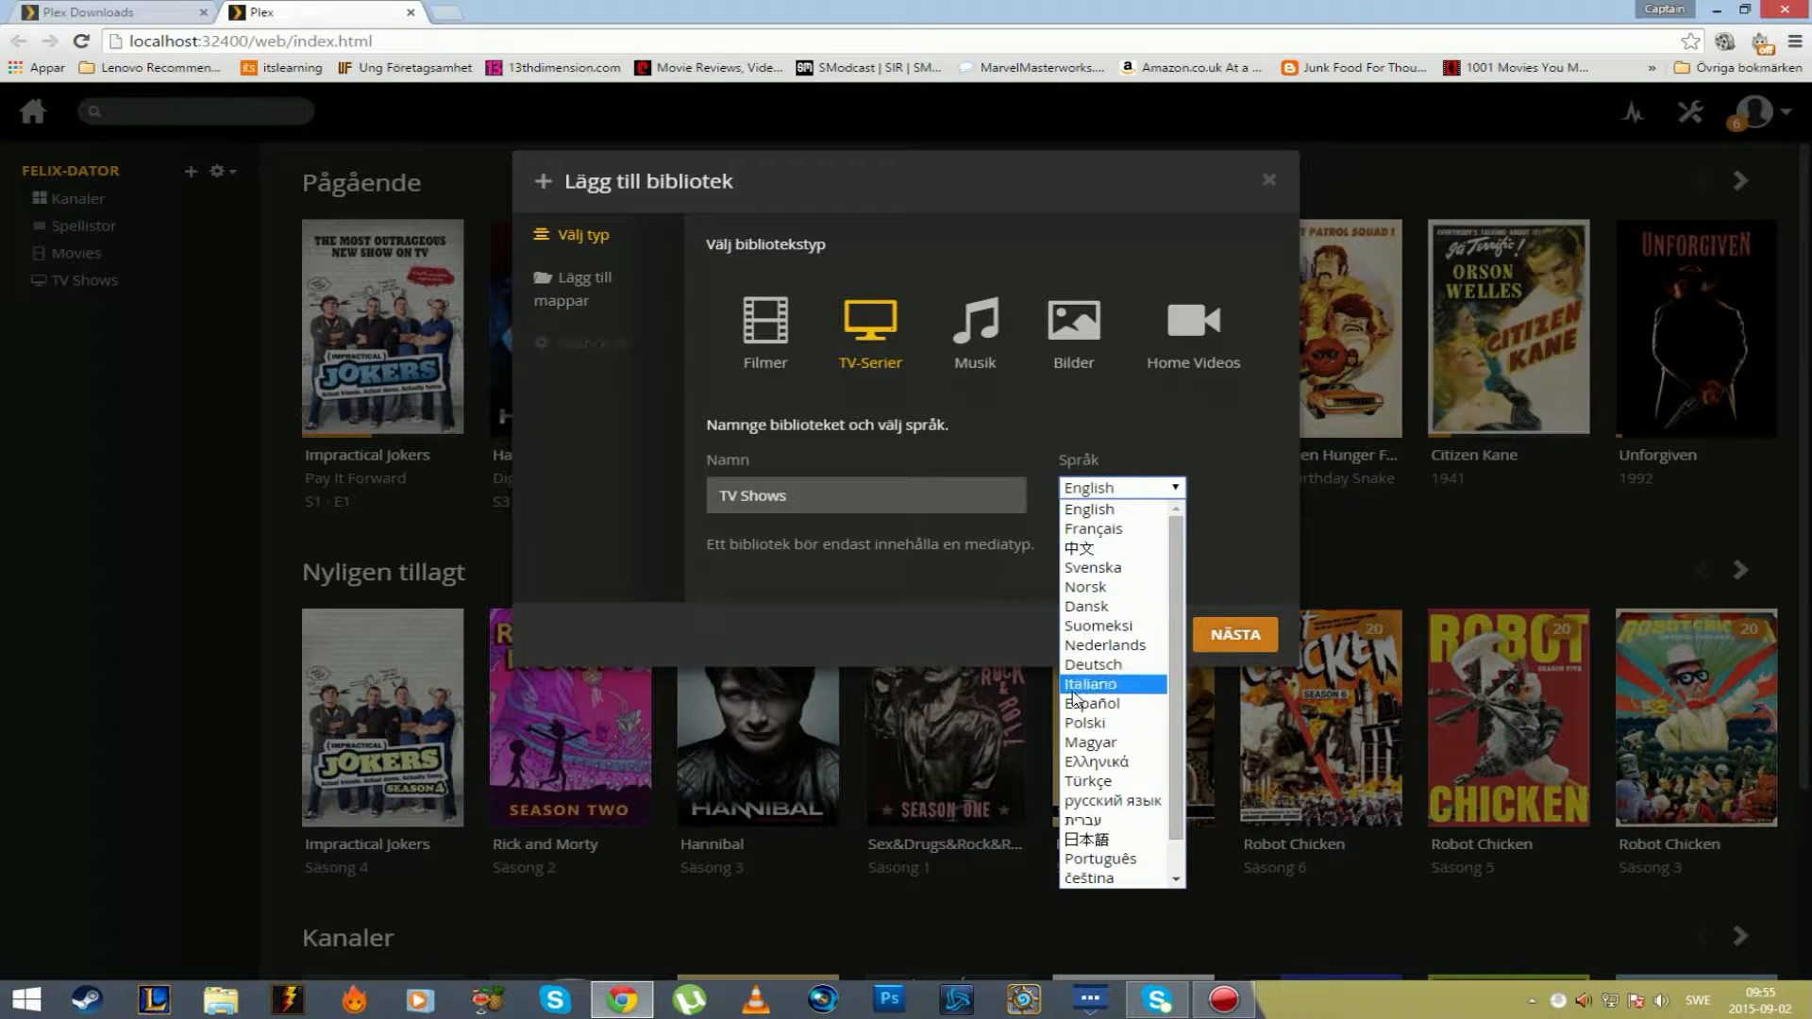
pyautogui.click(1192, 417)
pyautogui.click(1108, 498)
pyautogui.click(1108, 498)
pyautogui.click(1139, 634)
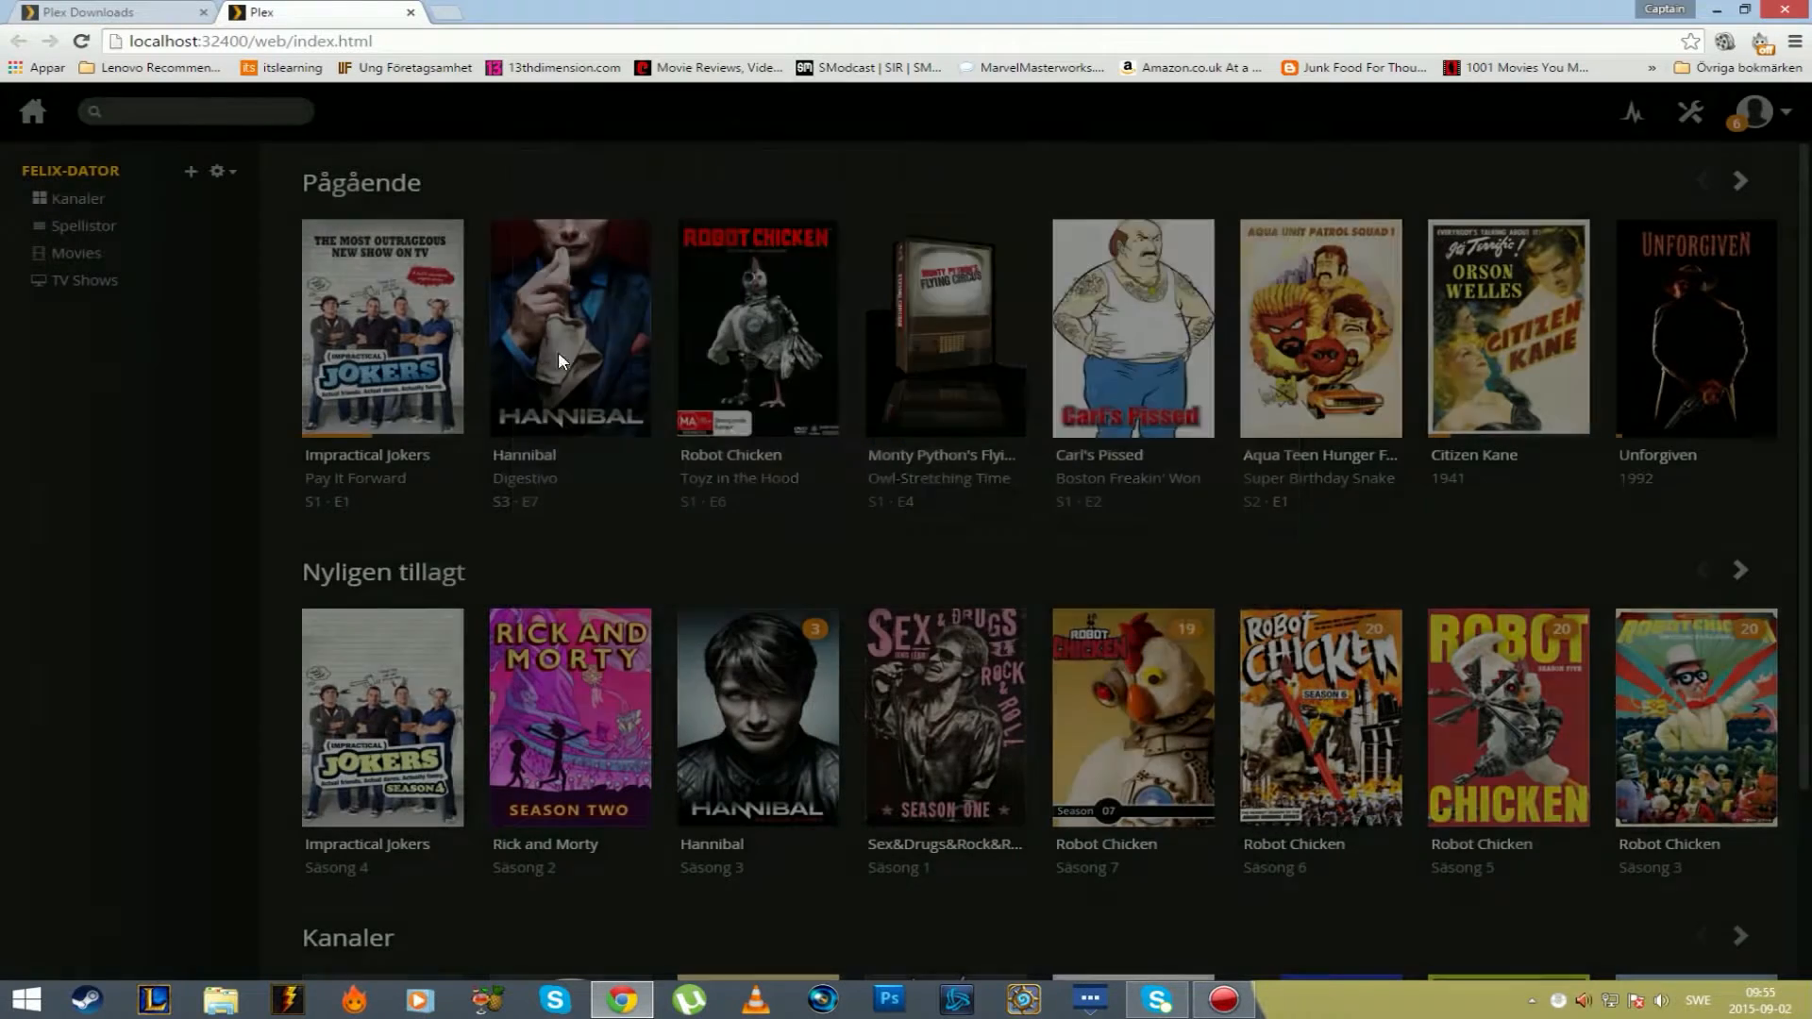
# Open the media server's settings (Inställningar).
pyautogui.moveTo(362, 391)
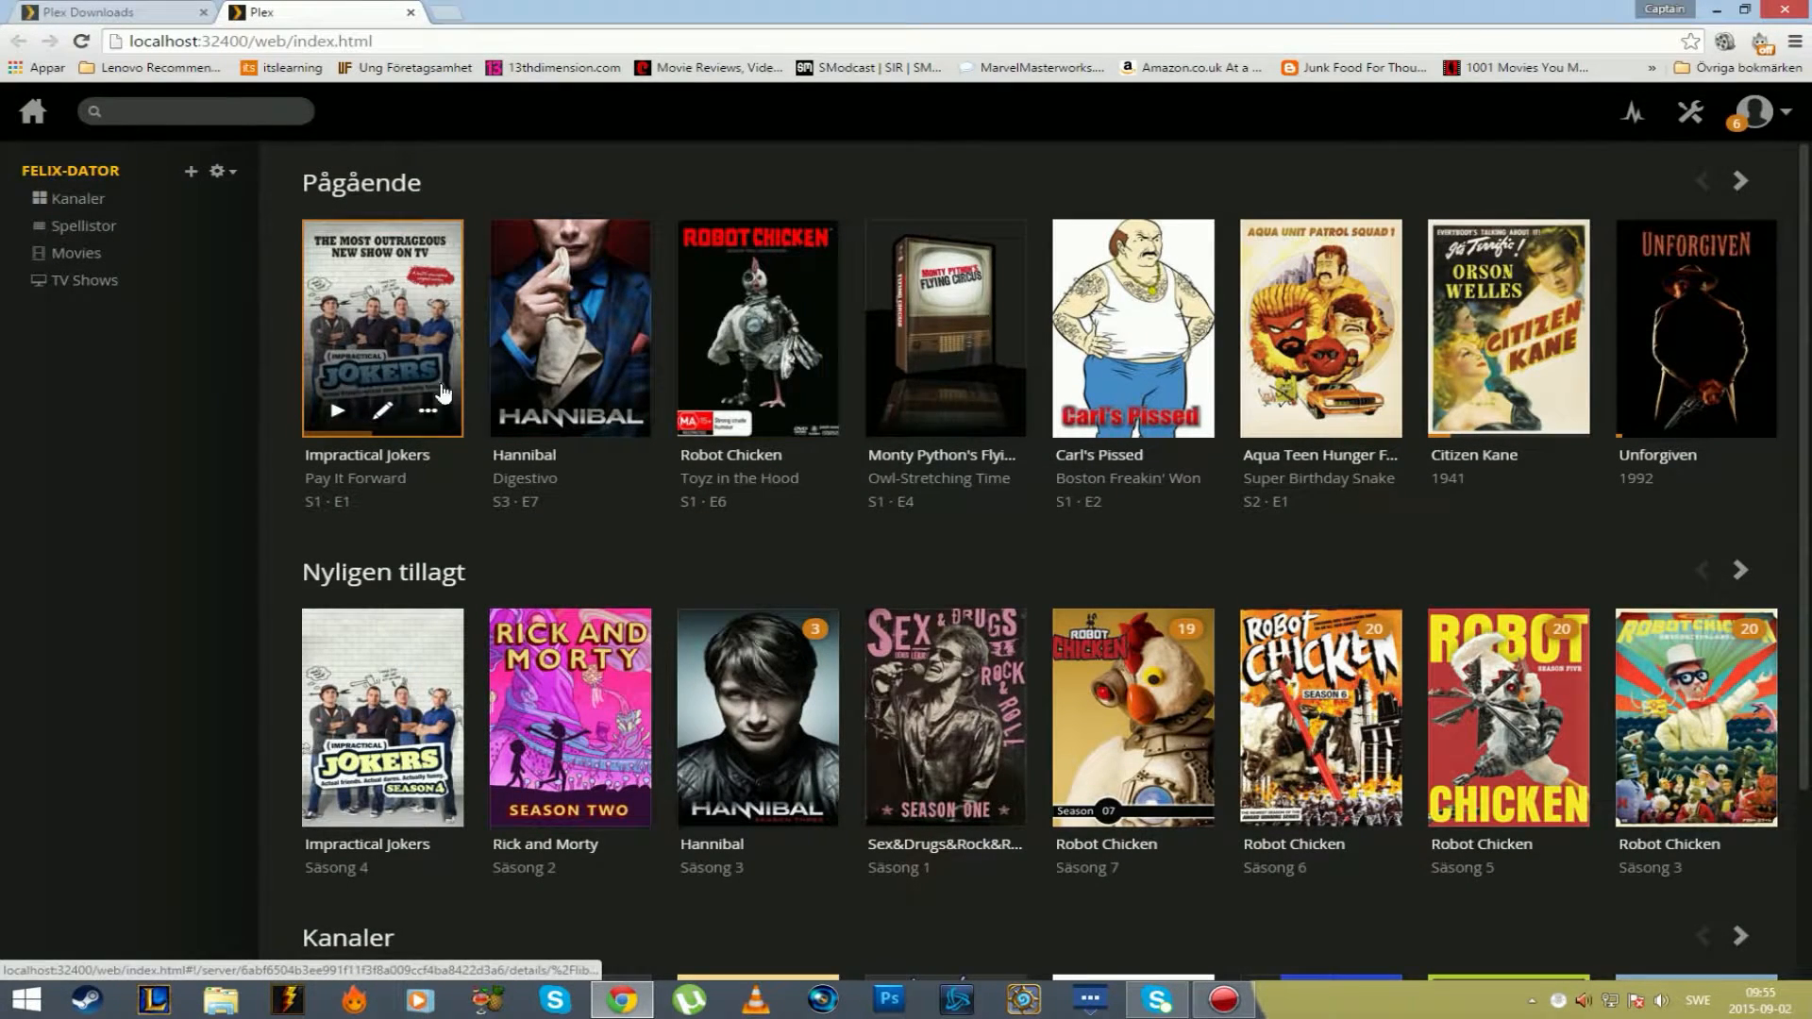
pyautogui.click(217, 179)
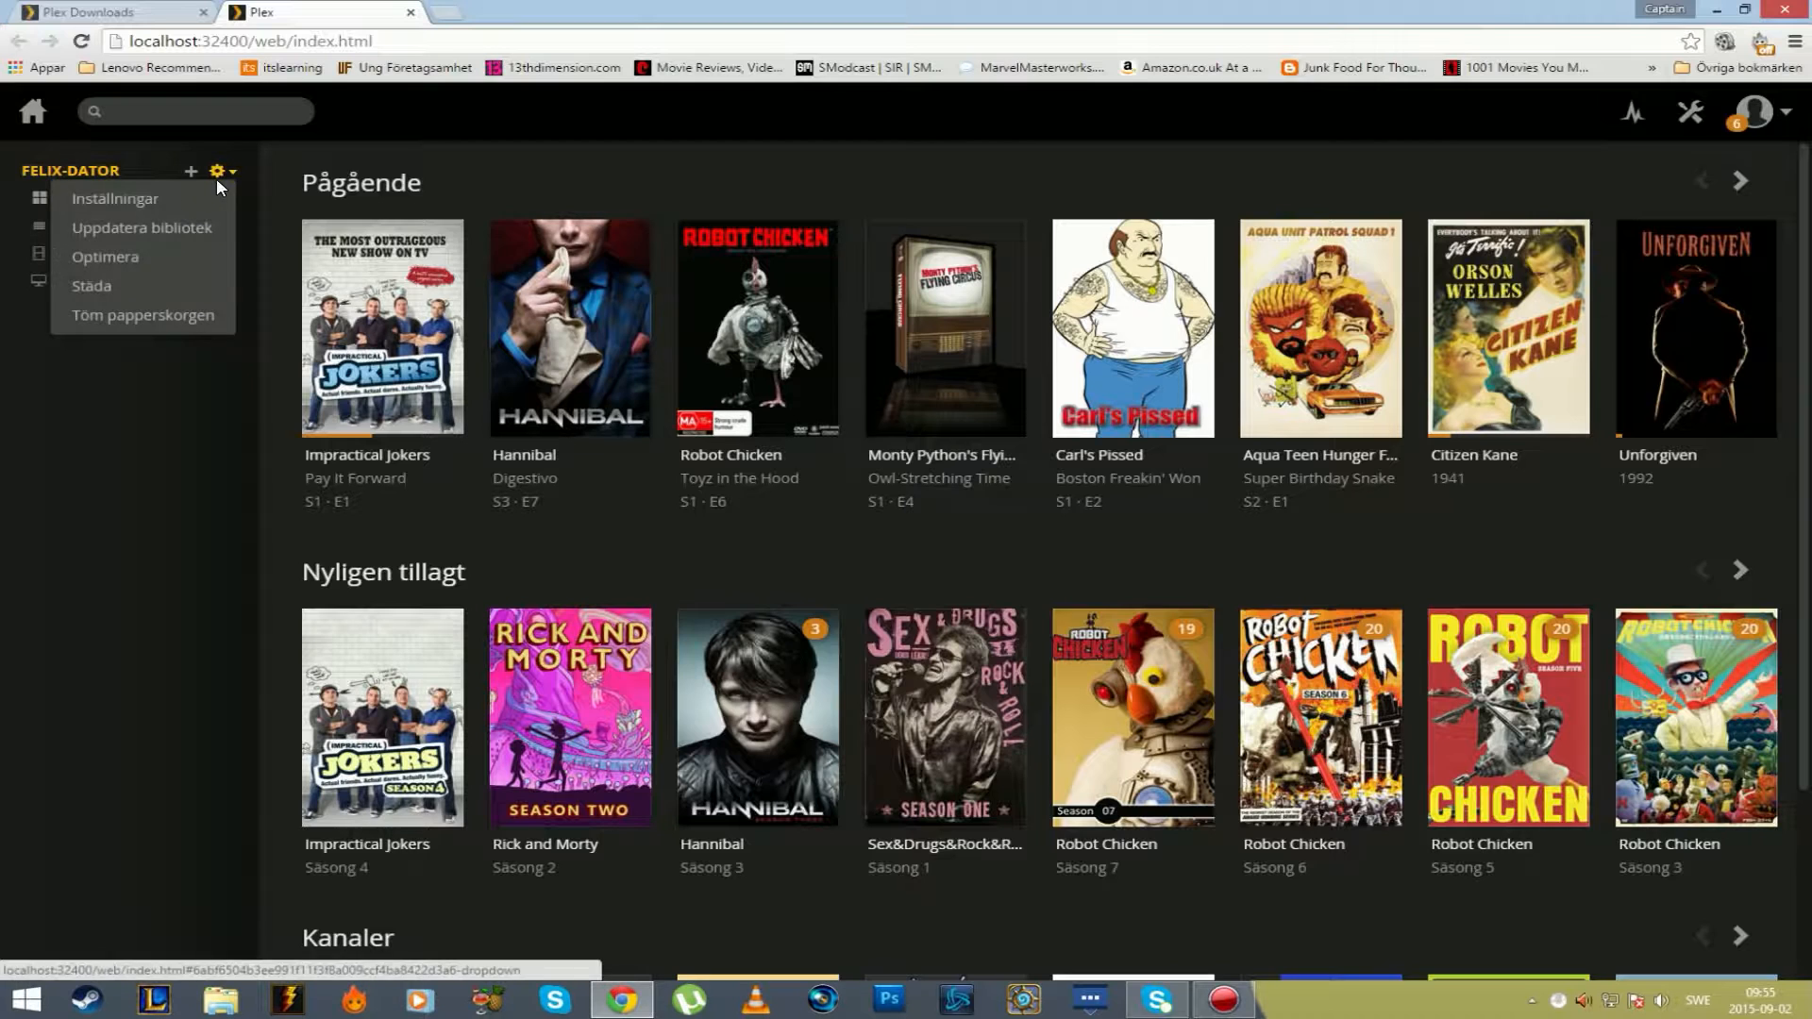
pyautogui.click(19, 563)
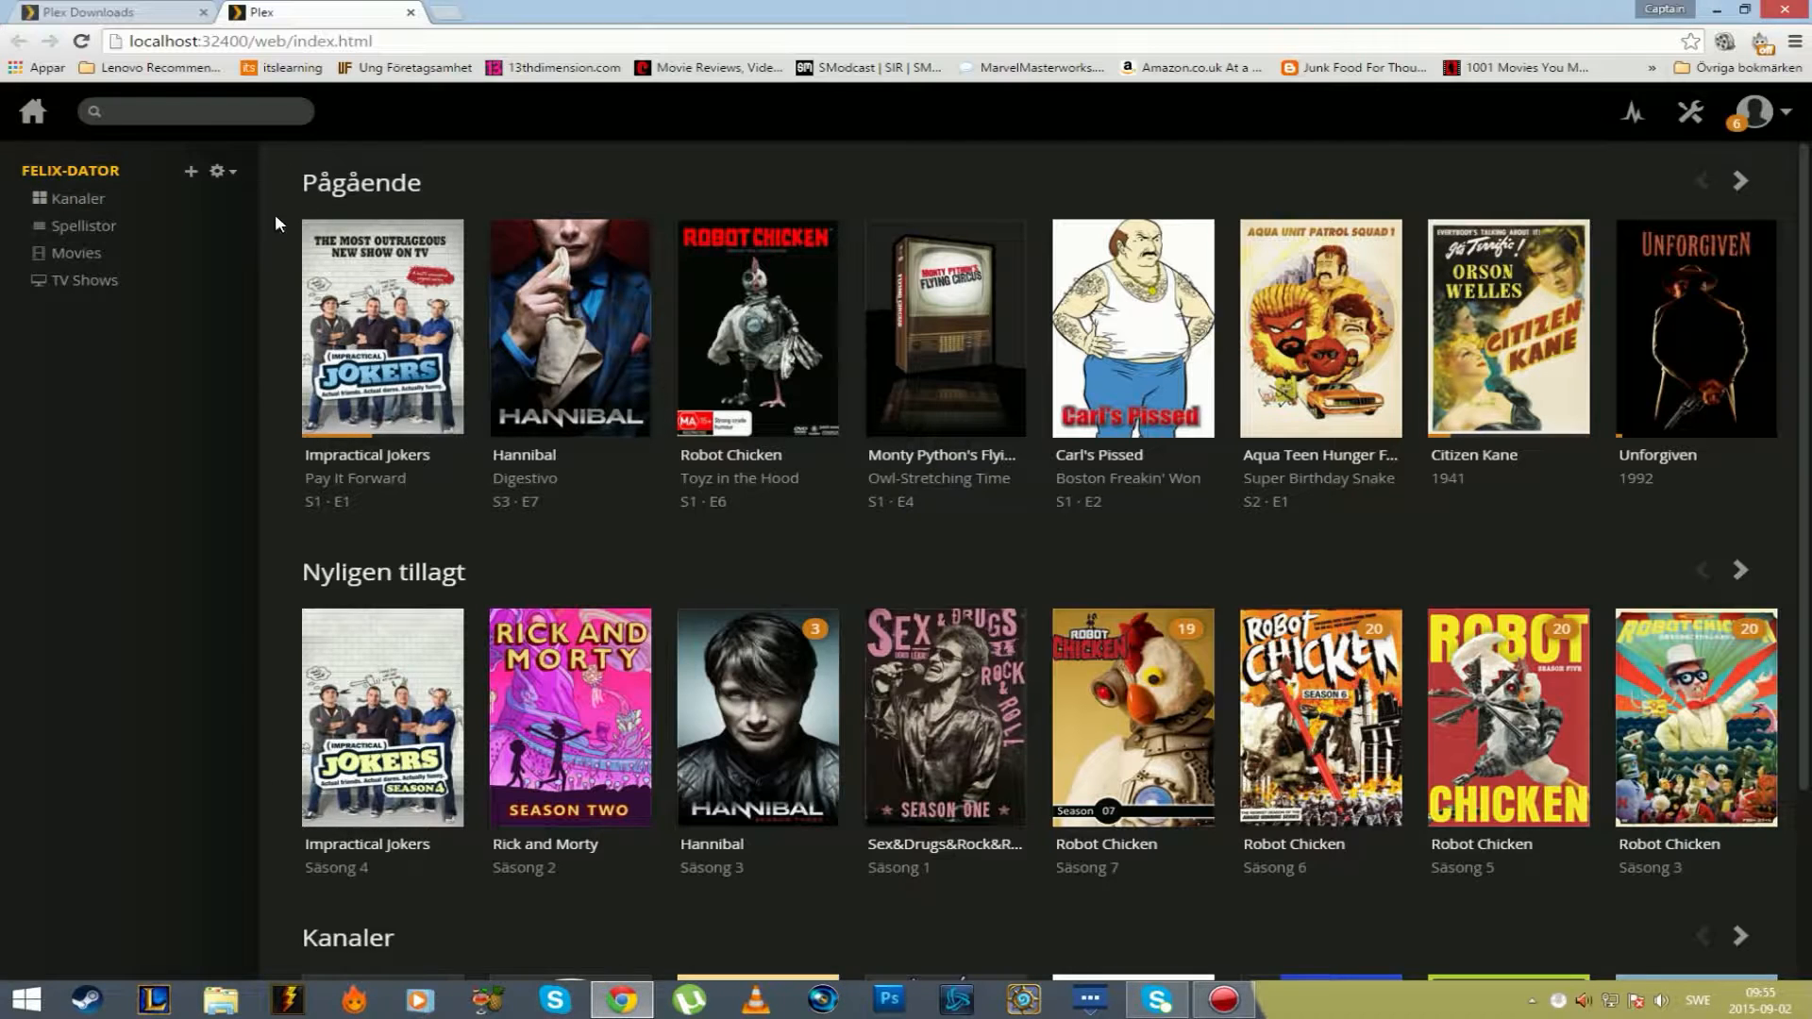
pyautogui.click(221, 175)
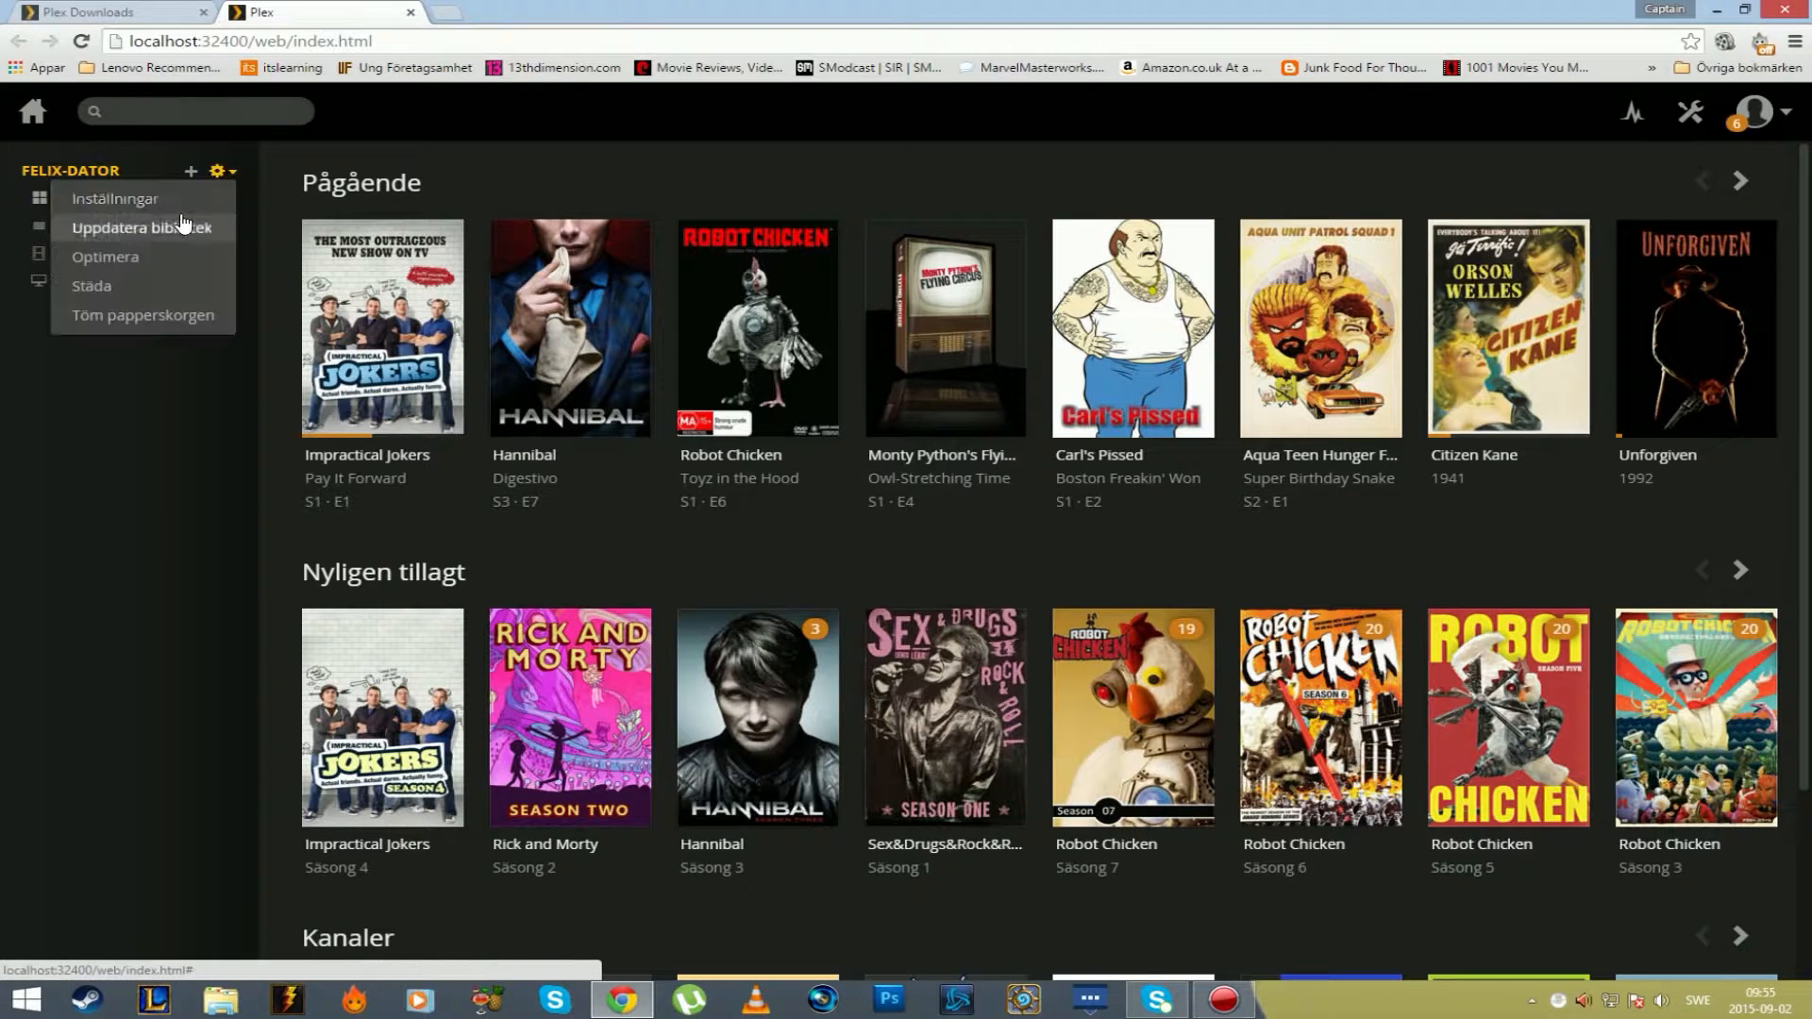
pyautogui.click(179, 194)
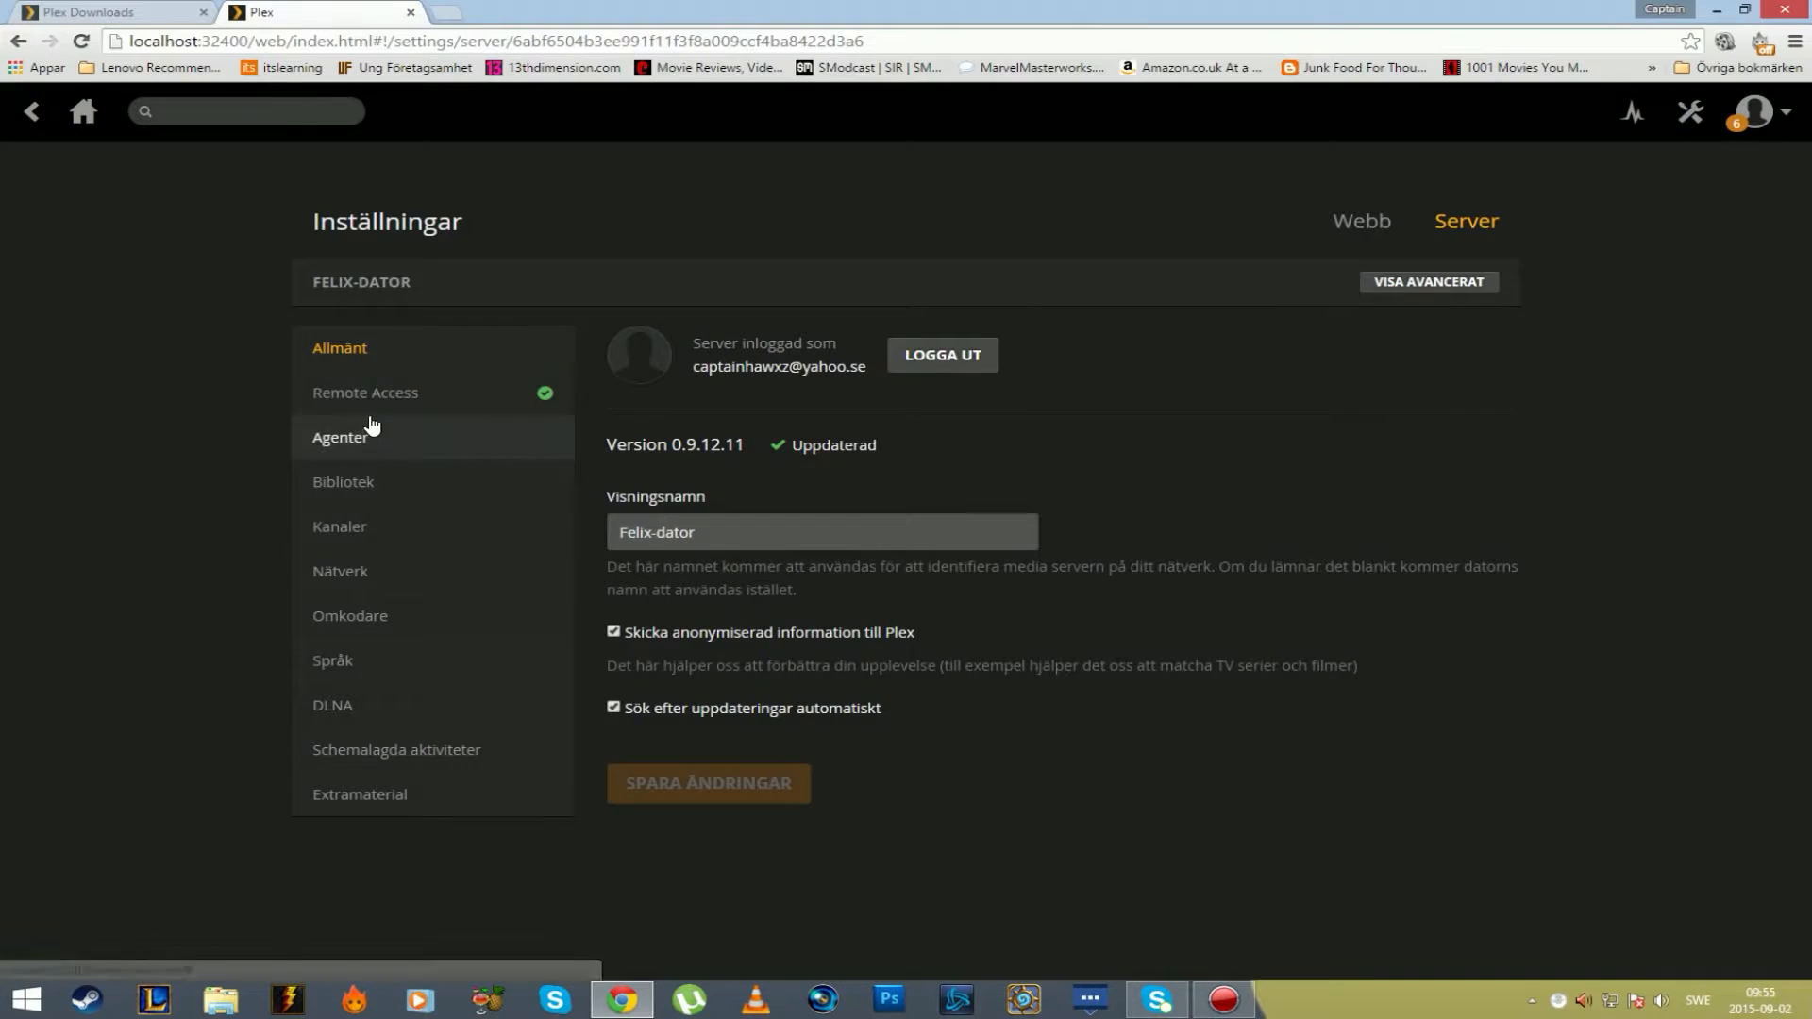
# Turn the server's remote access off and on again, with the advanced settings shown.
pyautogui.click(408, 394)
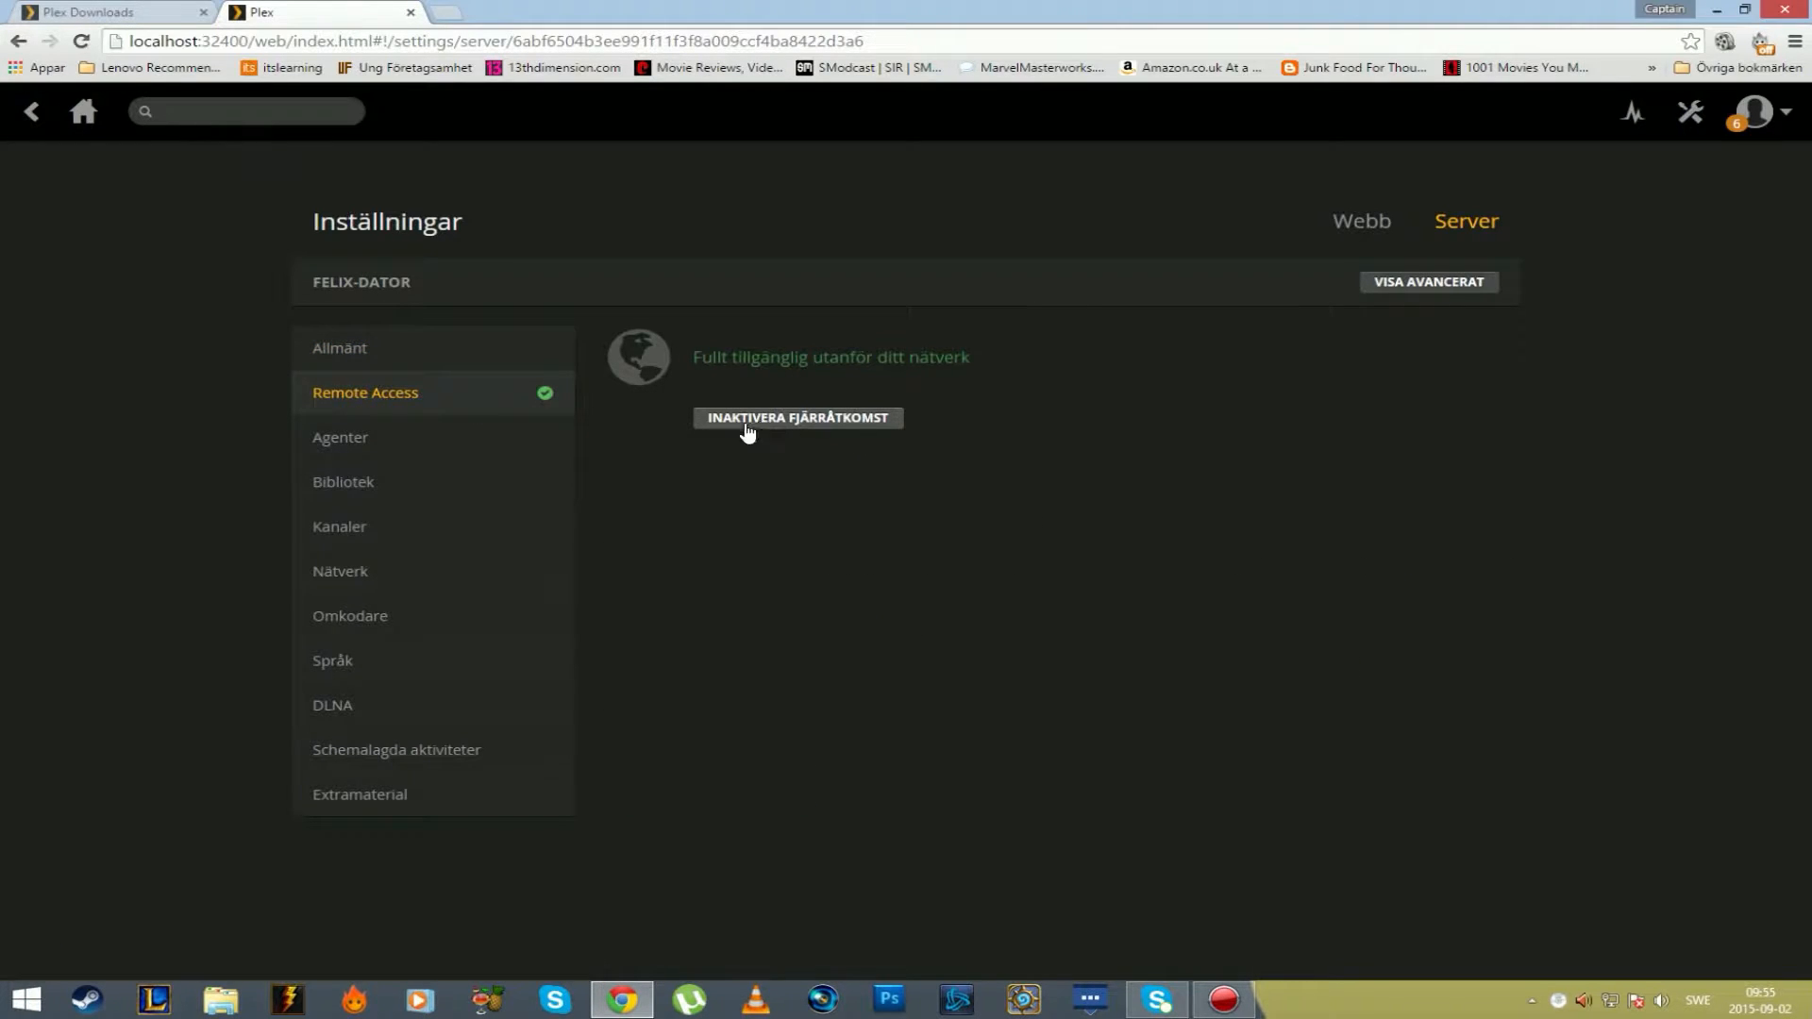
pyautogui.click(775, 416)
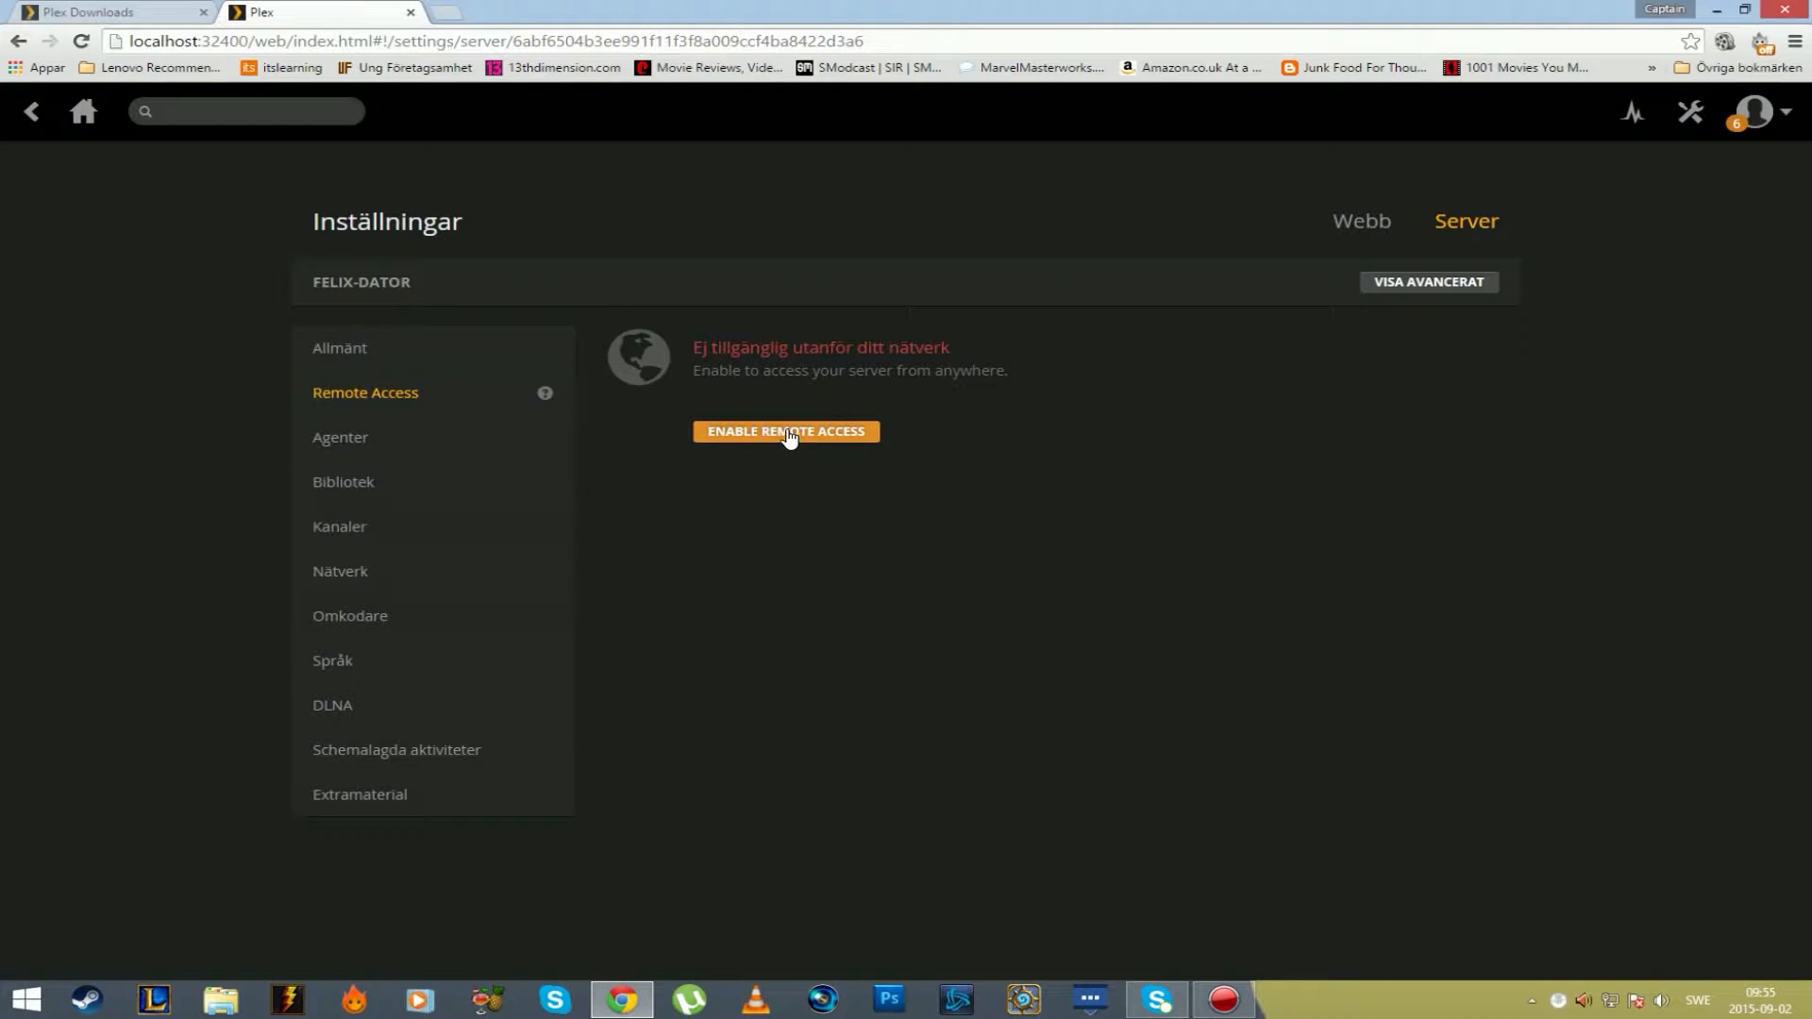
pyautogui.click(1439, 288)
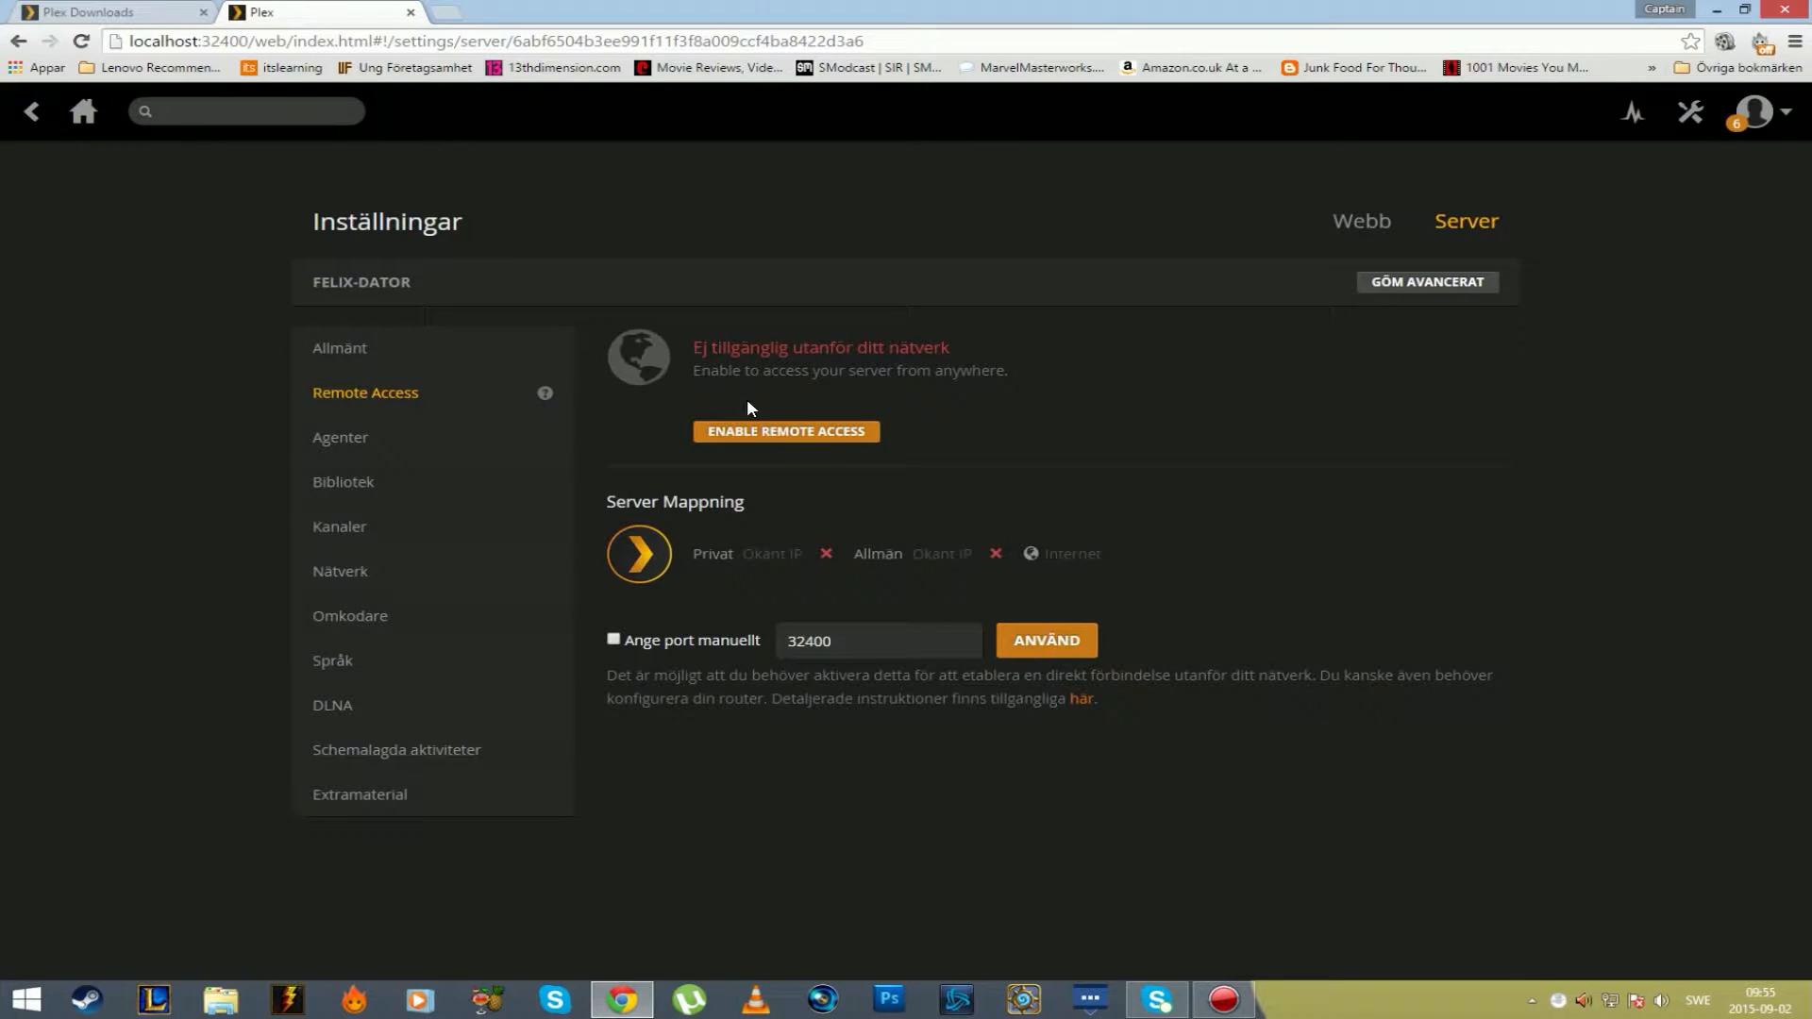
pyautogui.click(768, 423)
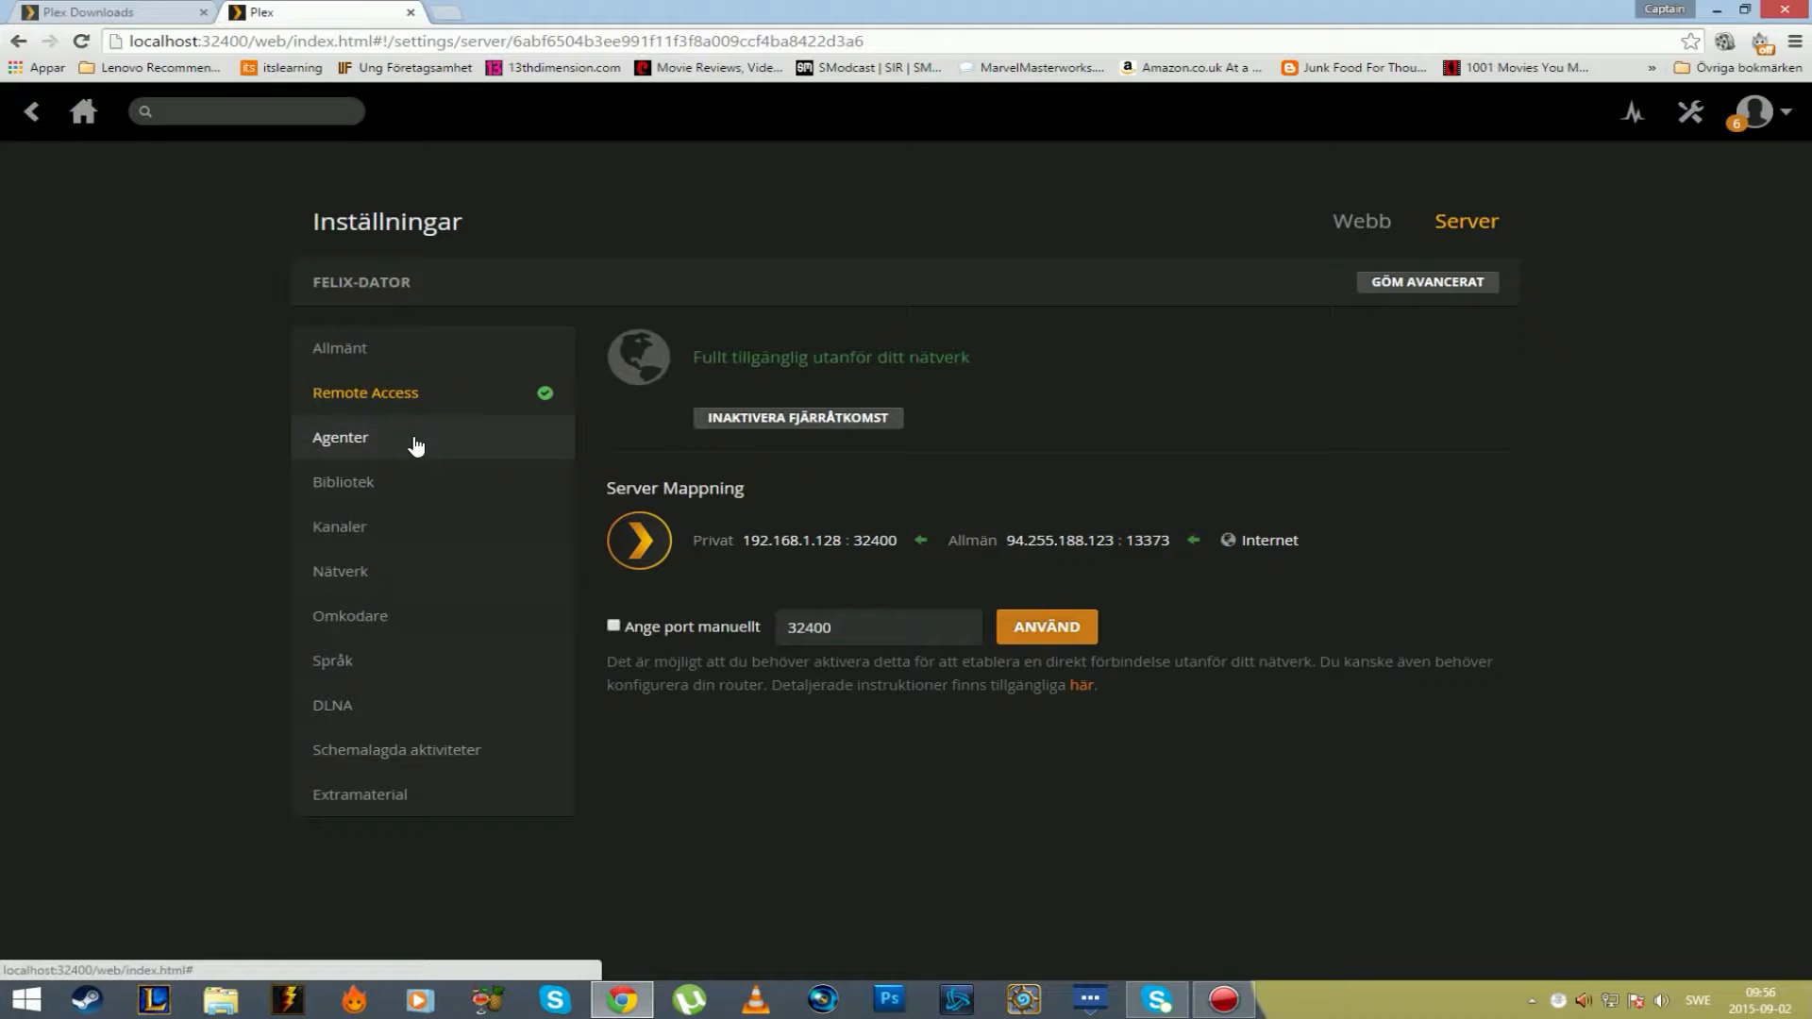
# Look over the server's general settings (Allmänt), including the advanced options and the update channel.
pyautogui.click(414, 358)
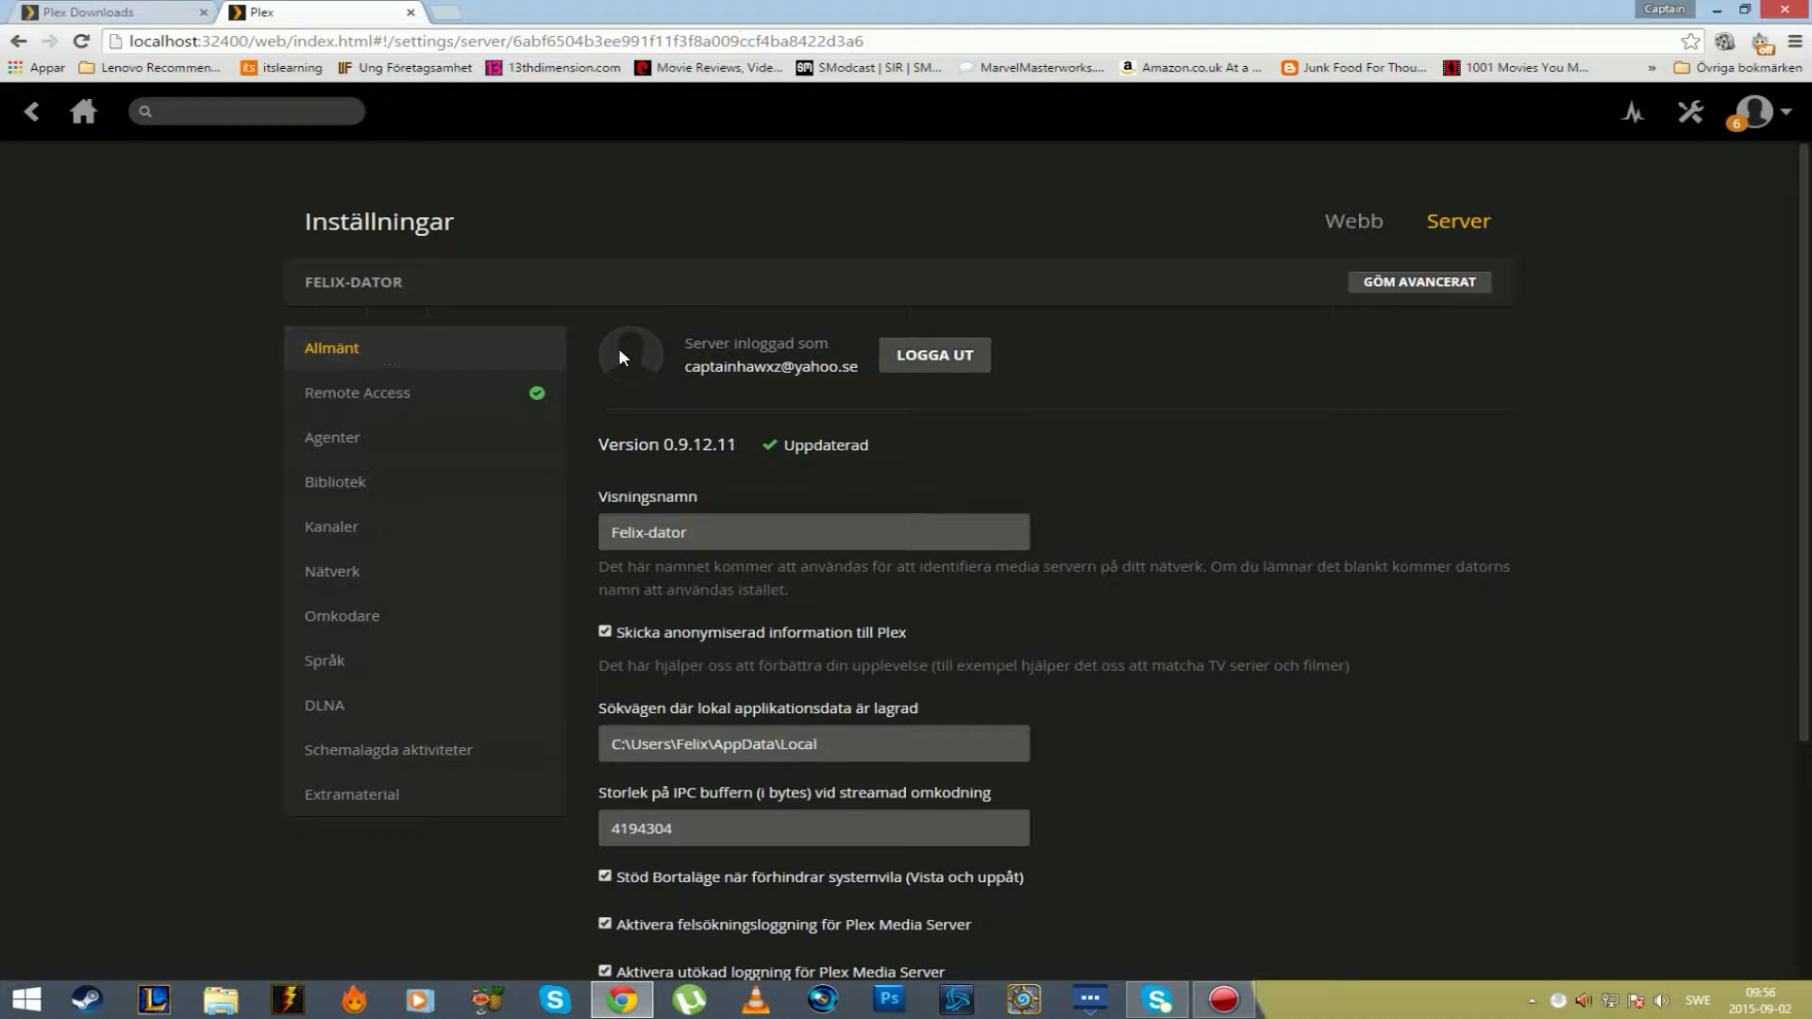
pyautogui.scroll(-3, 755, 387)
pyautogui.scroll(3, 752, 390)
pyautogui.scroll(-3, 710, 425)
pyautogui.scroll(3, 755, 396)
pyautogui.scroll(-3, 745, 472)
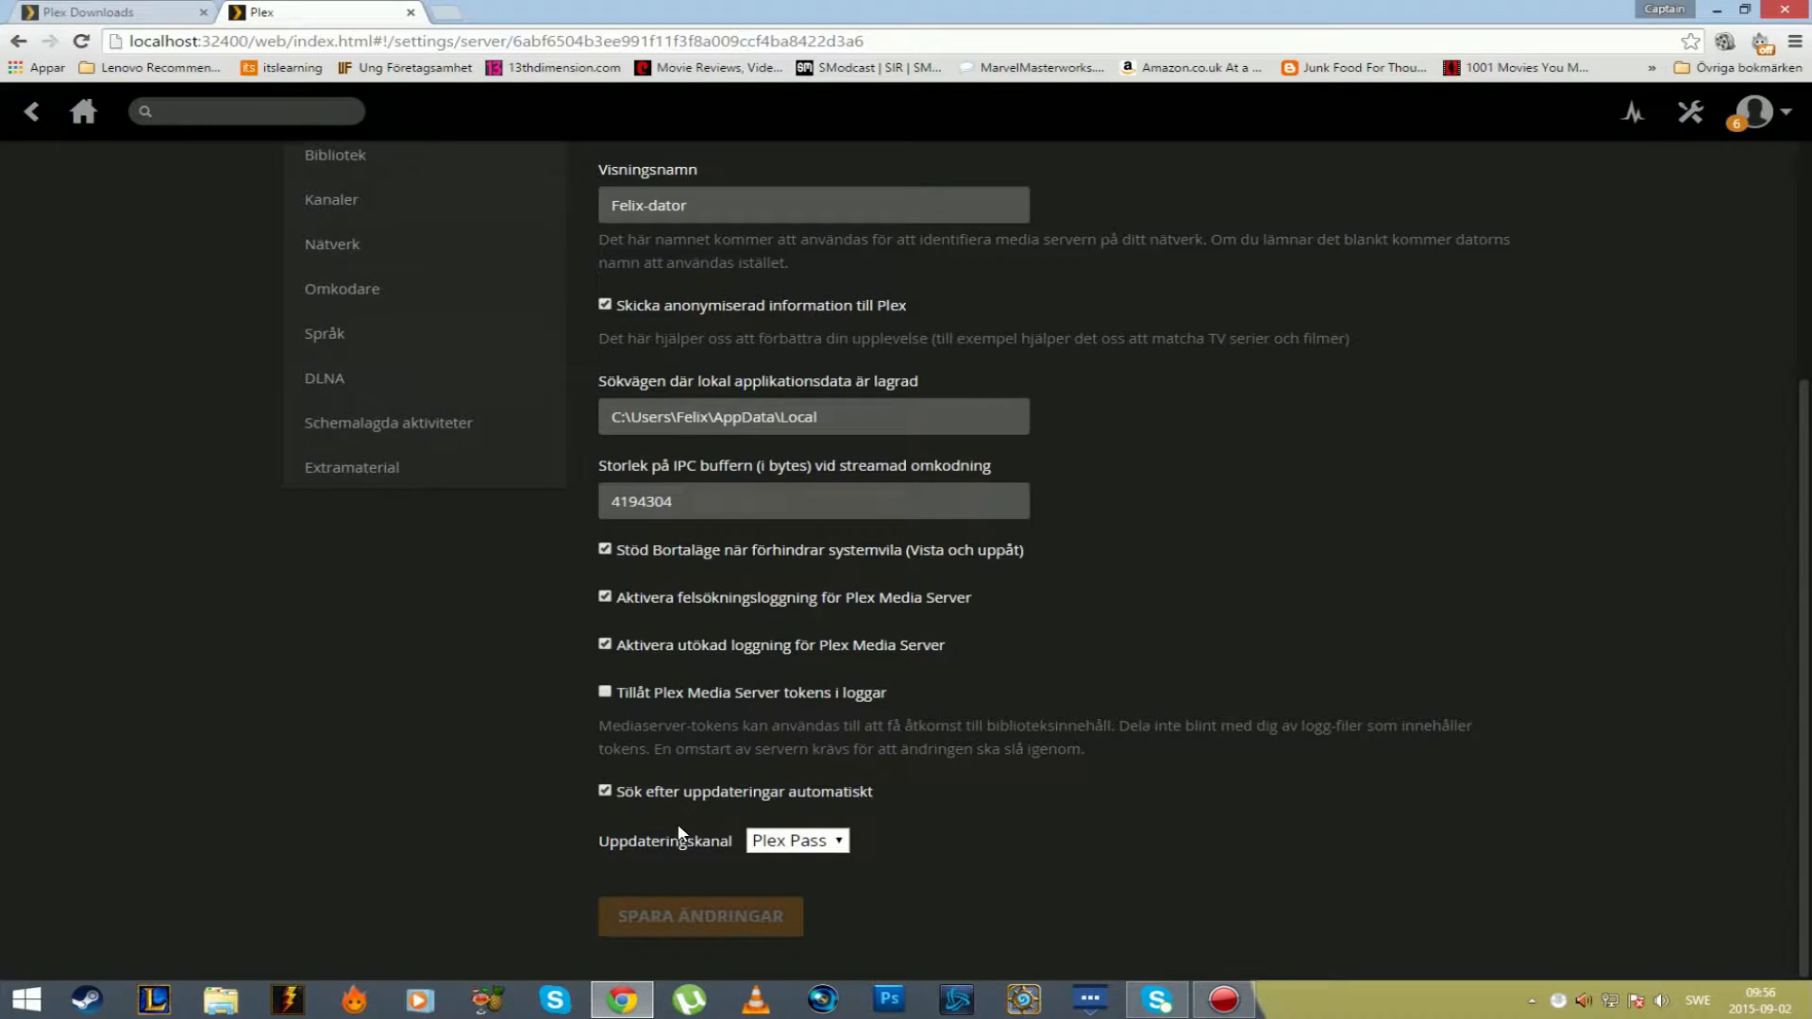
pyautogui.scroll(3, 680, 616)
pyautogui.scroll(-3, 566, 491)
pyautogui.scroll(3, 629, 376)
# View the AniDB metadata agent options for TV series in the server's agent settings.
pyautogui.click(449, 437)
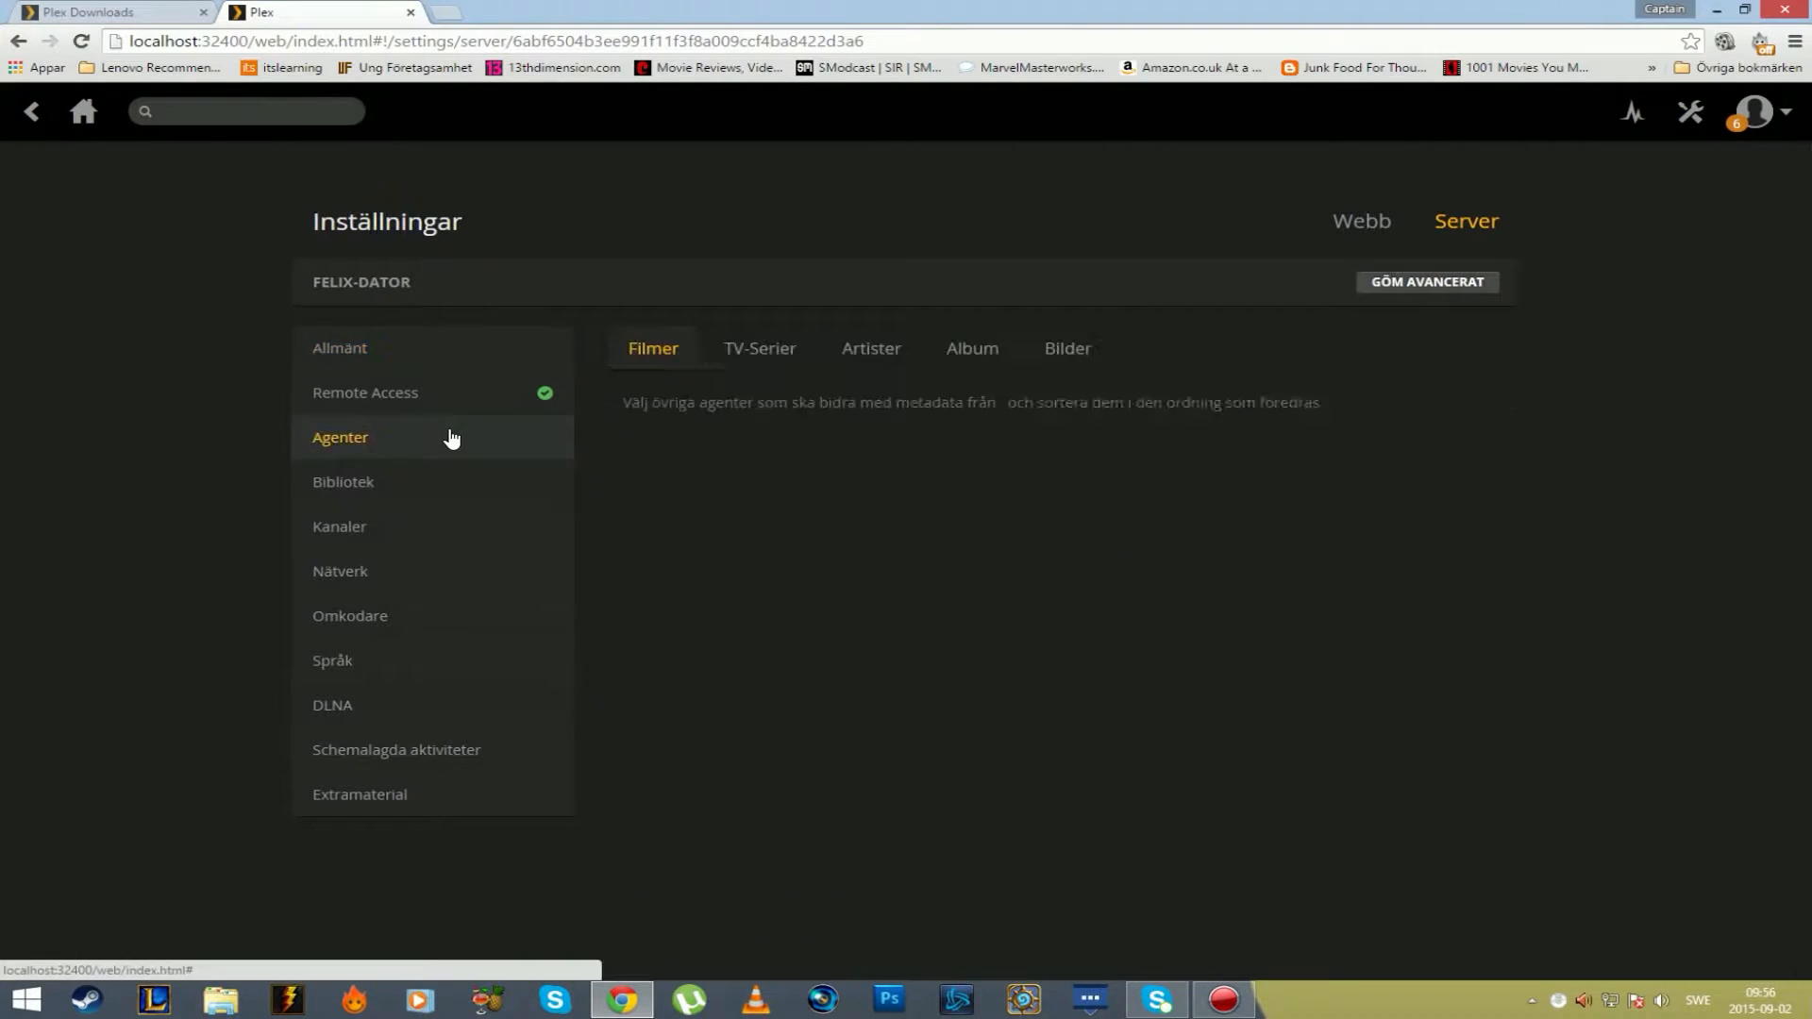
pyautogui.click(786, 370)
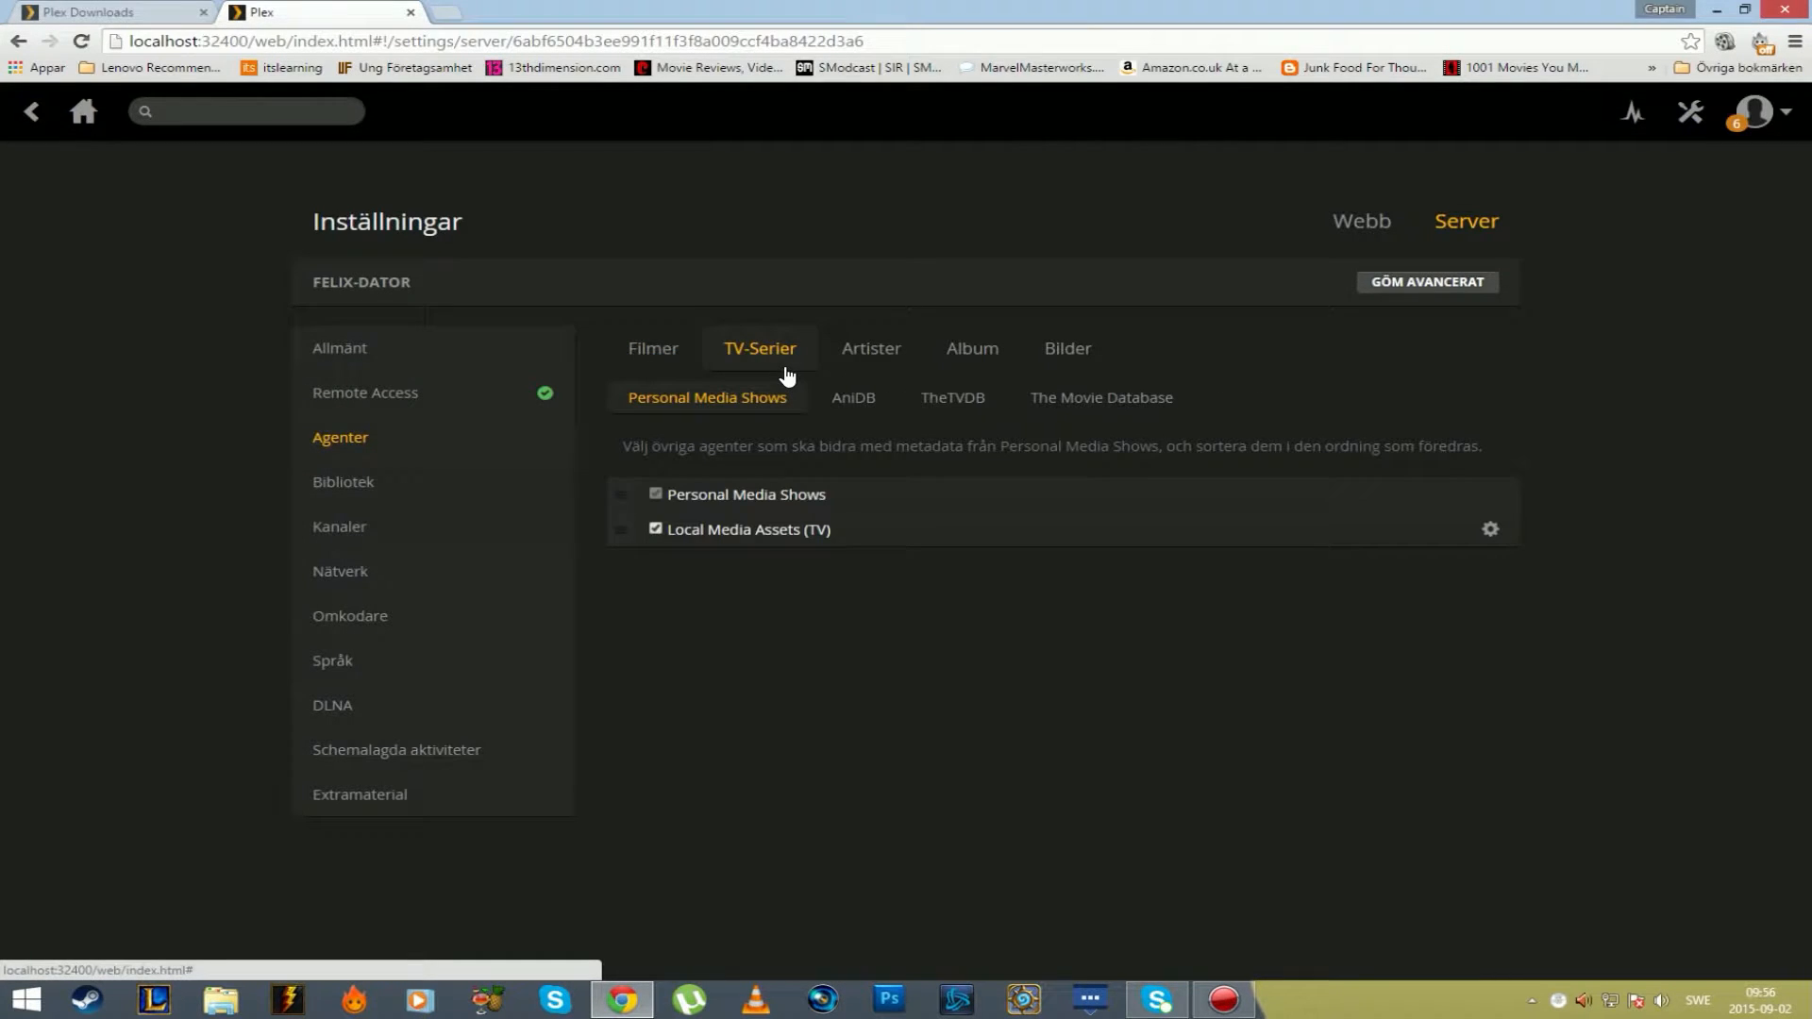
pyautogui.click(844, 397)
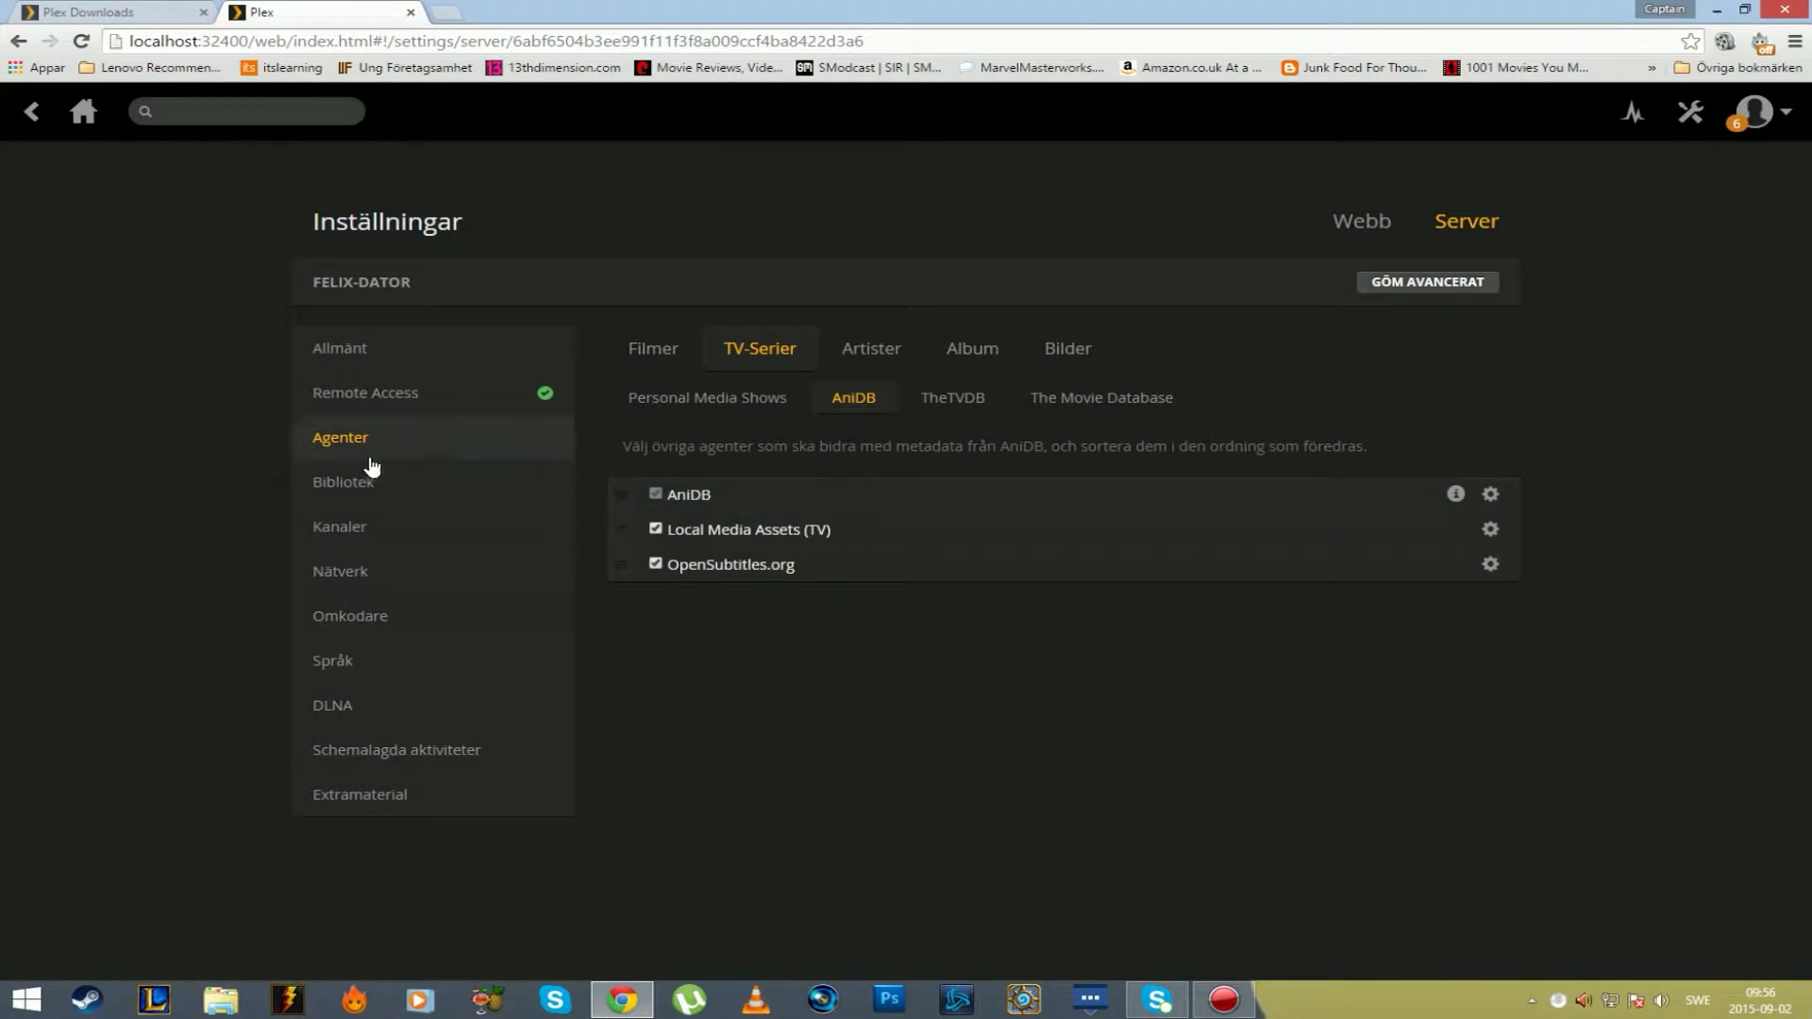
# Compare the metadata agents for TV series (TheTVDB, The Movie Database, AniDB, Personal Media Shows) and view the AniDB agent for movies.
pyautogui.click(943, 398)
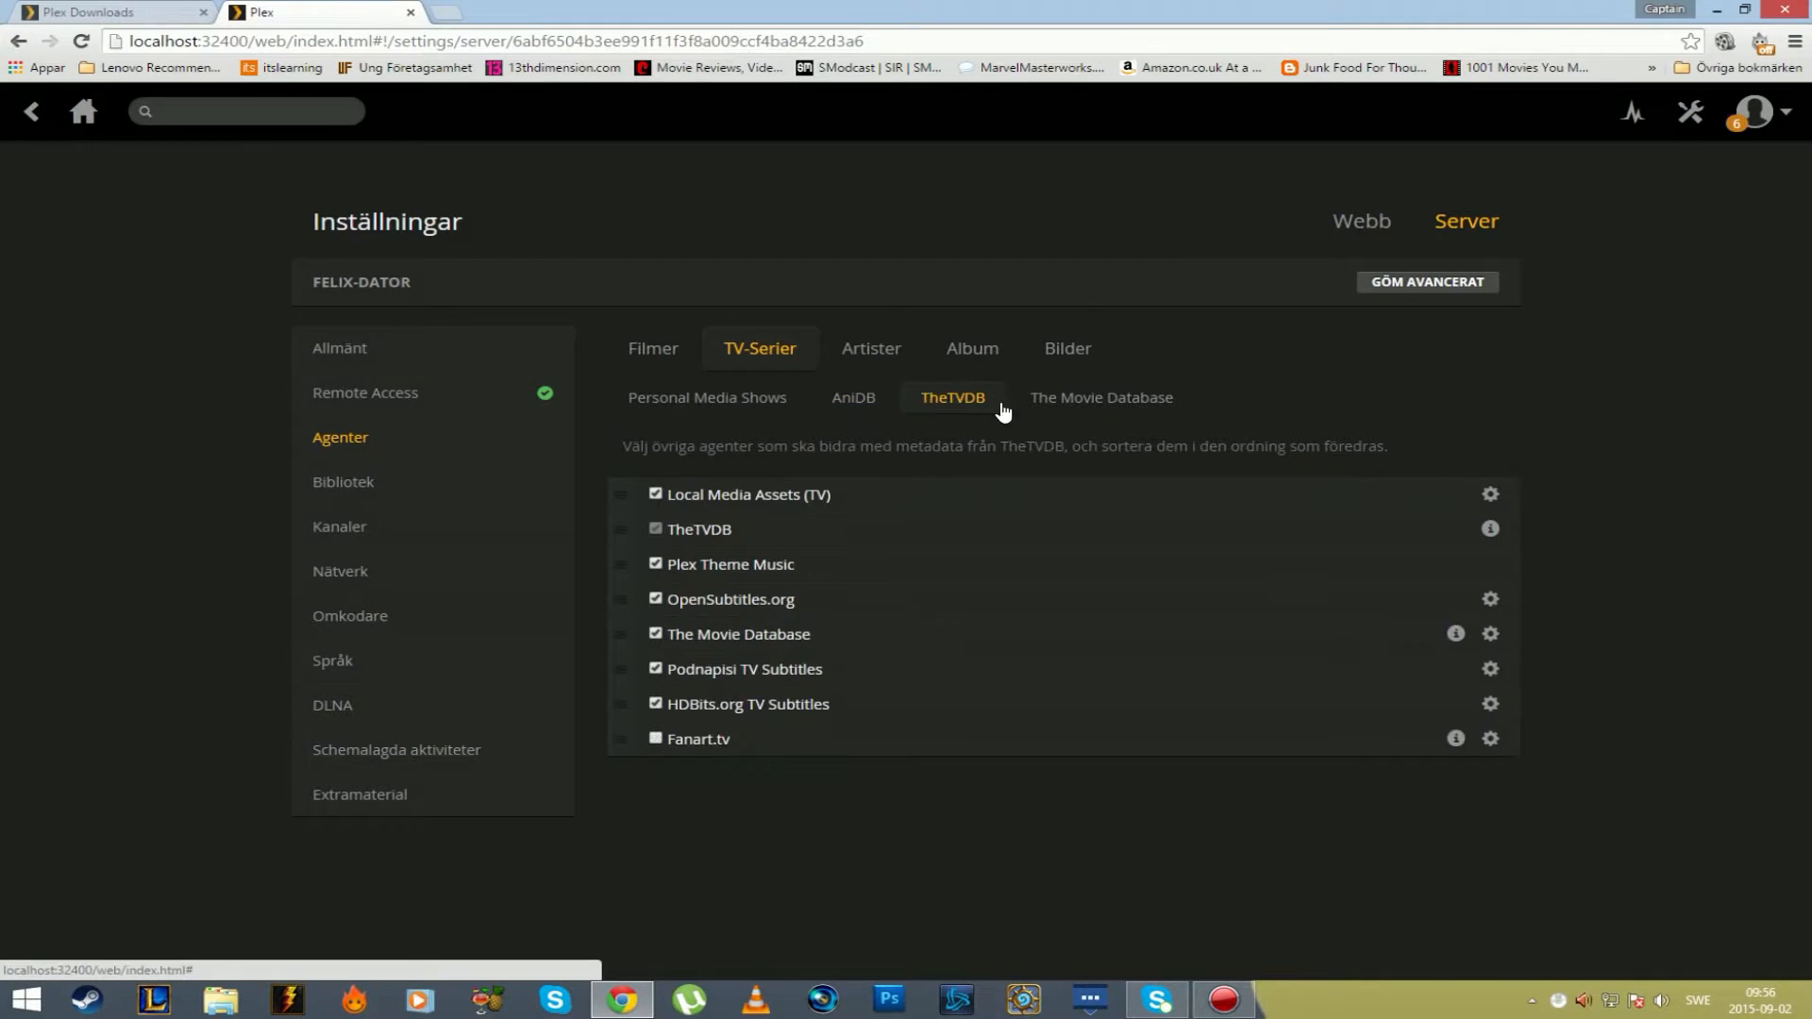
pyautogui.click(1147, 399)
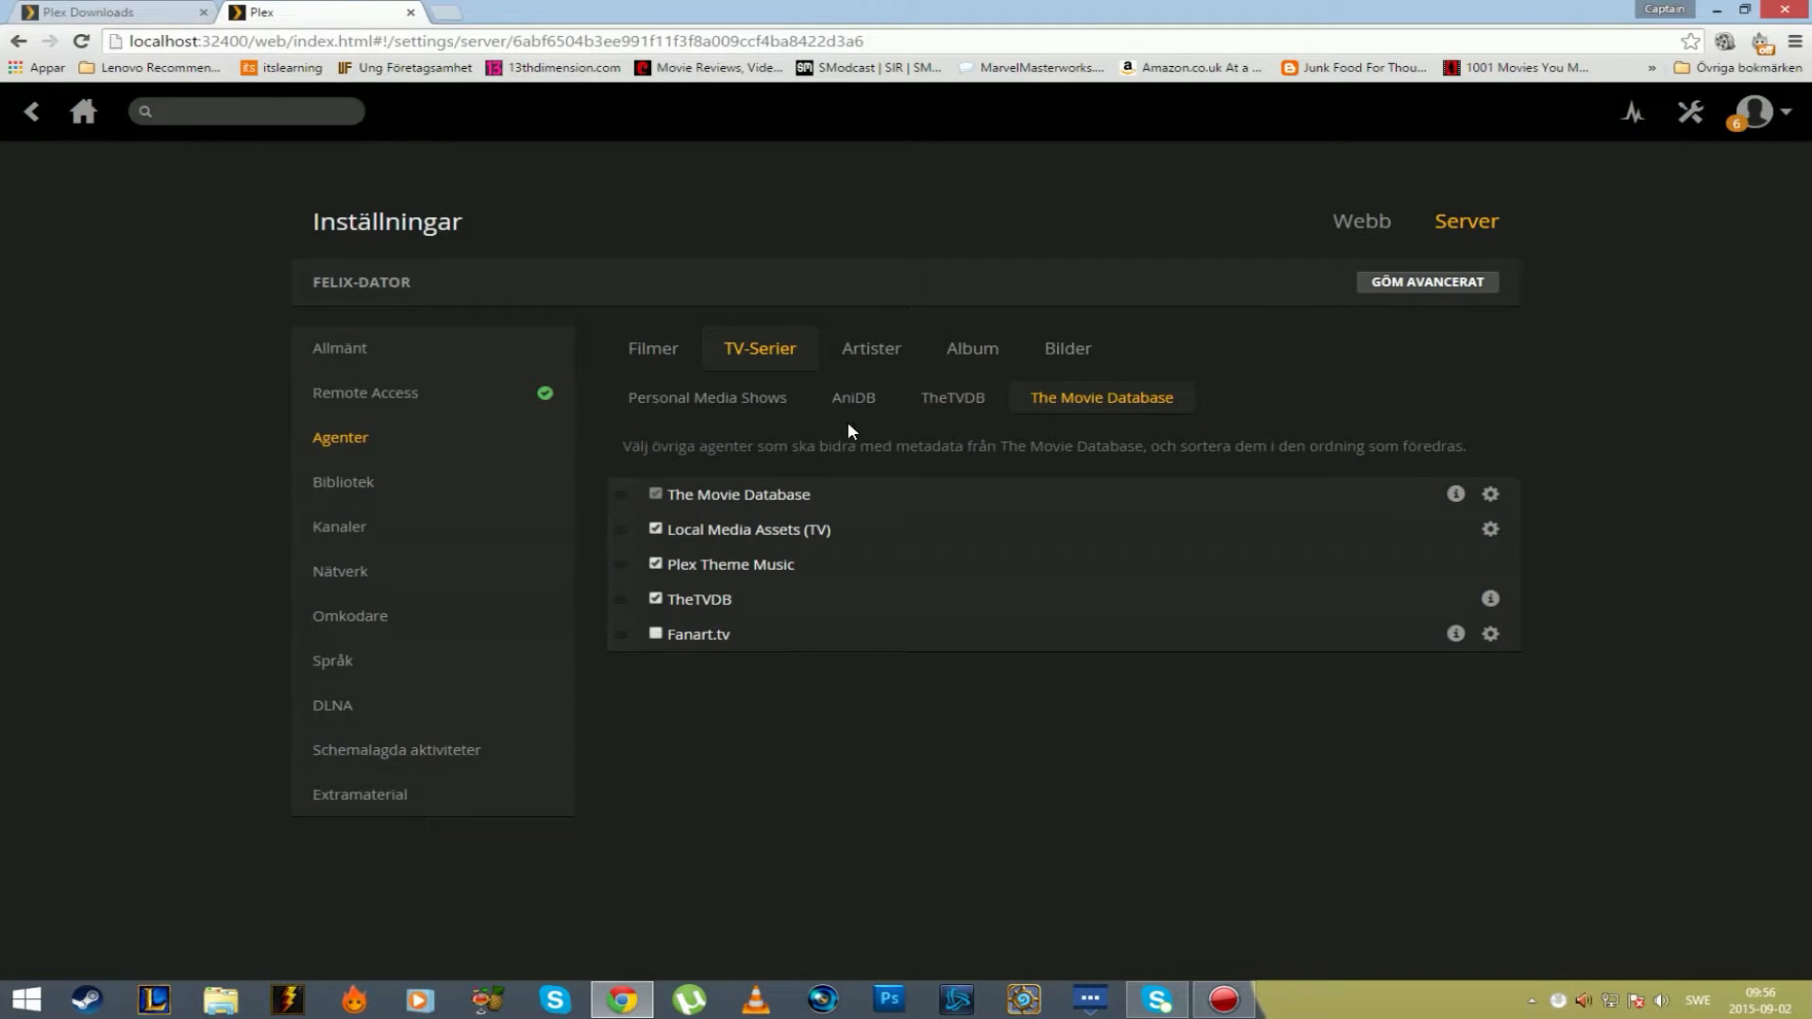
pyautogui.click(870, 403)
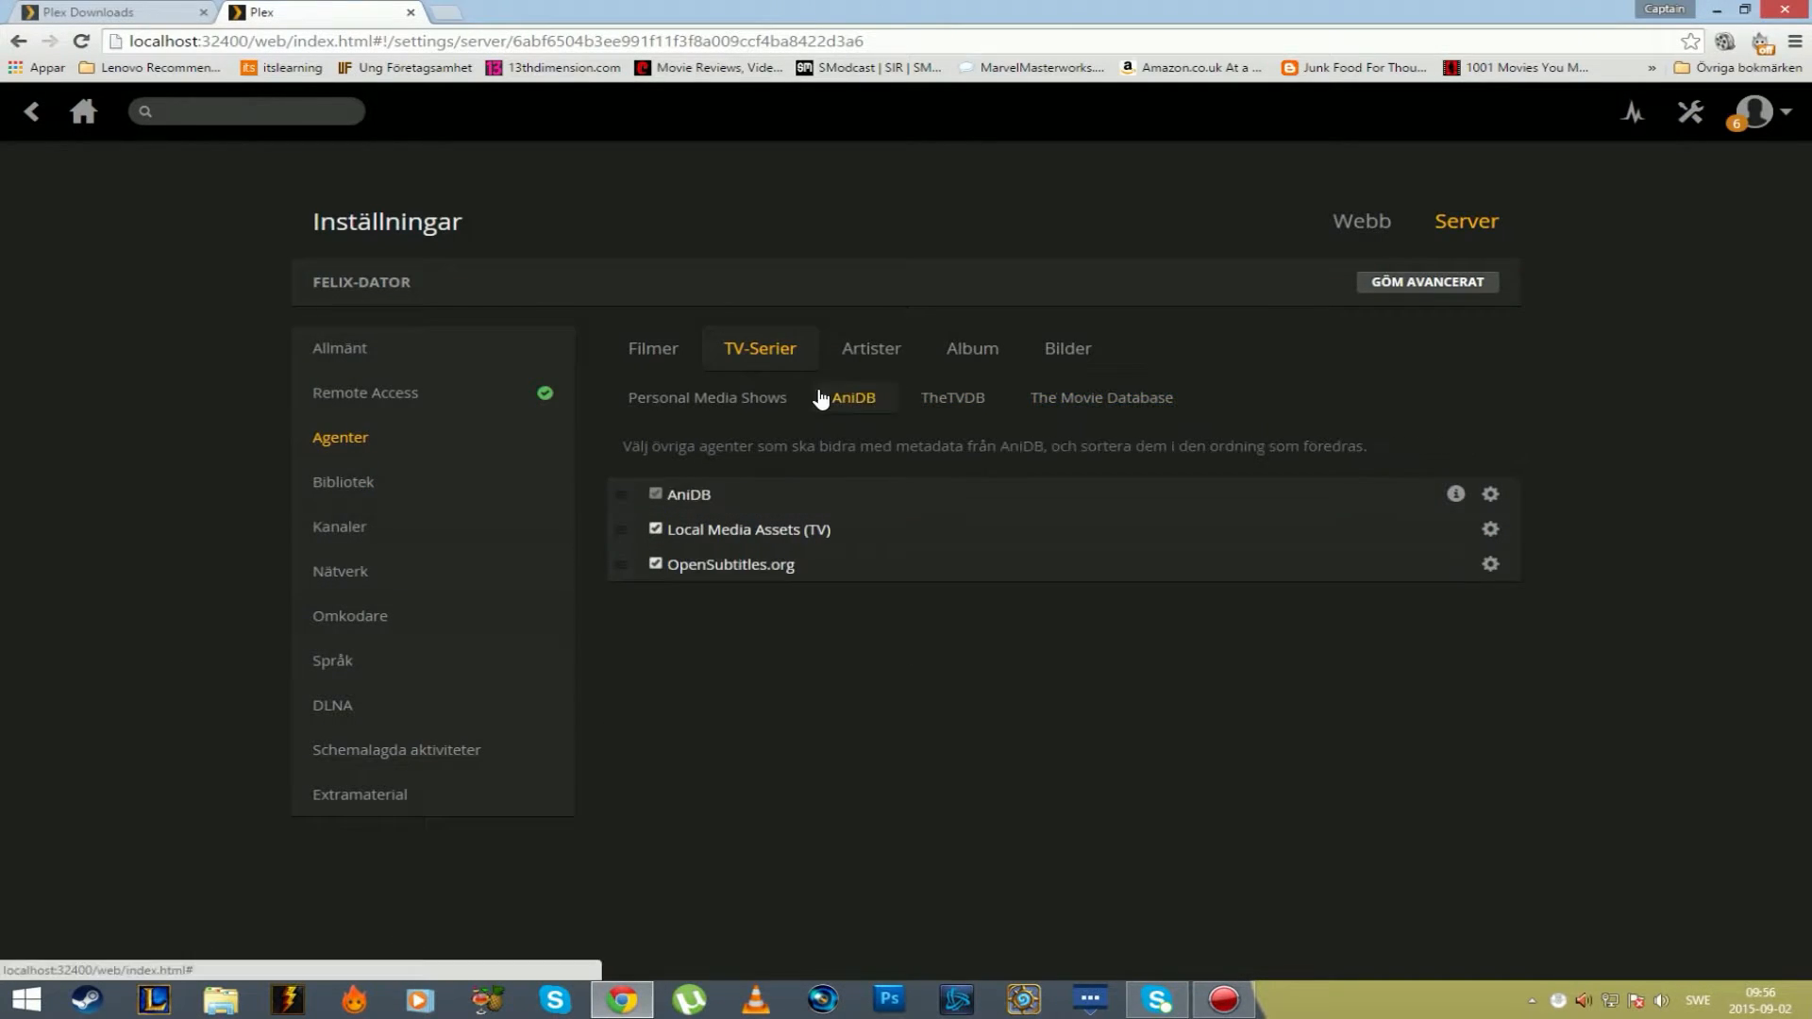
pyautogui.click(1036, 415)
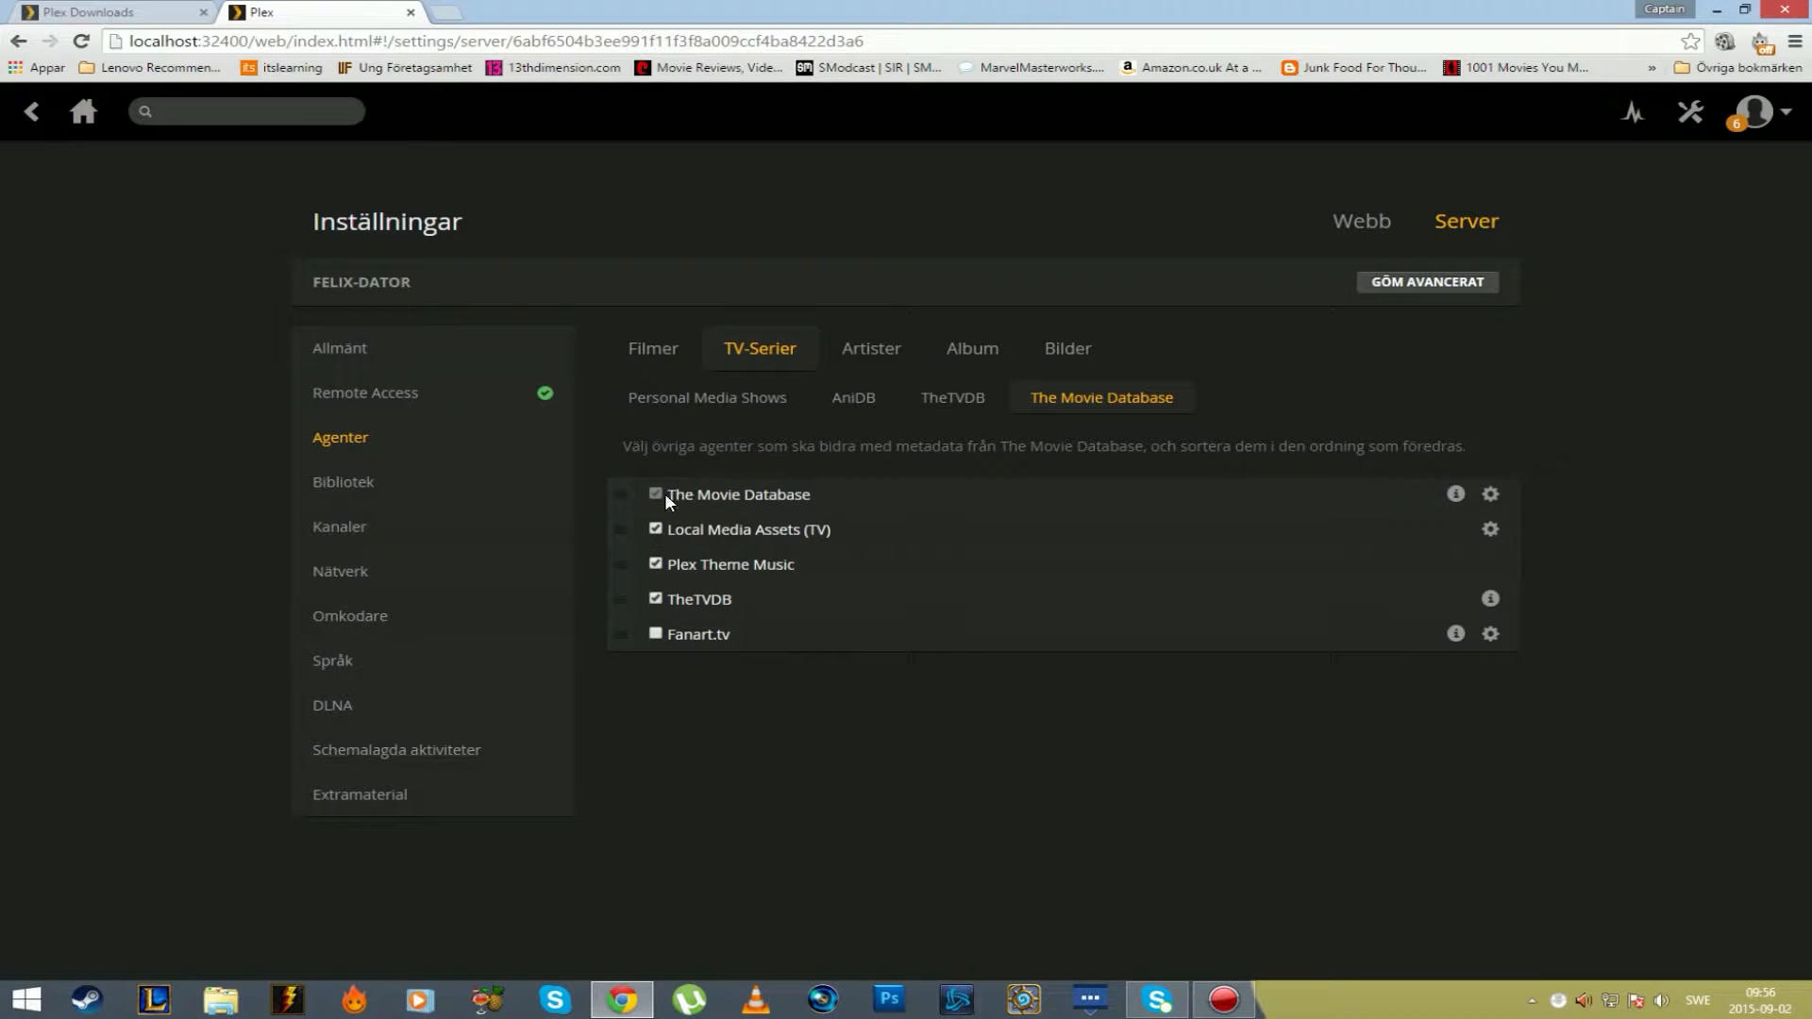
pyautogui.click(951, 406)
pyautogui.click(847, 404)
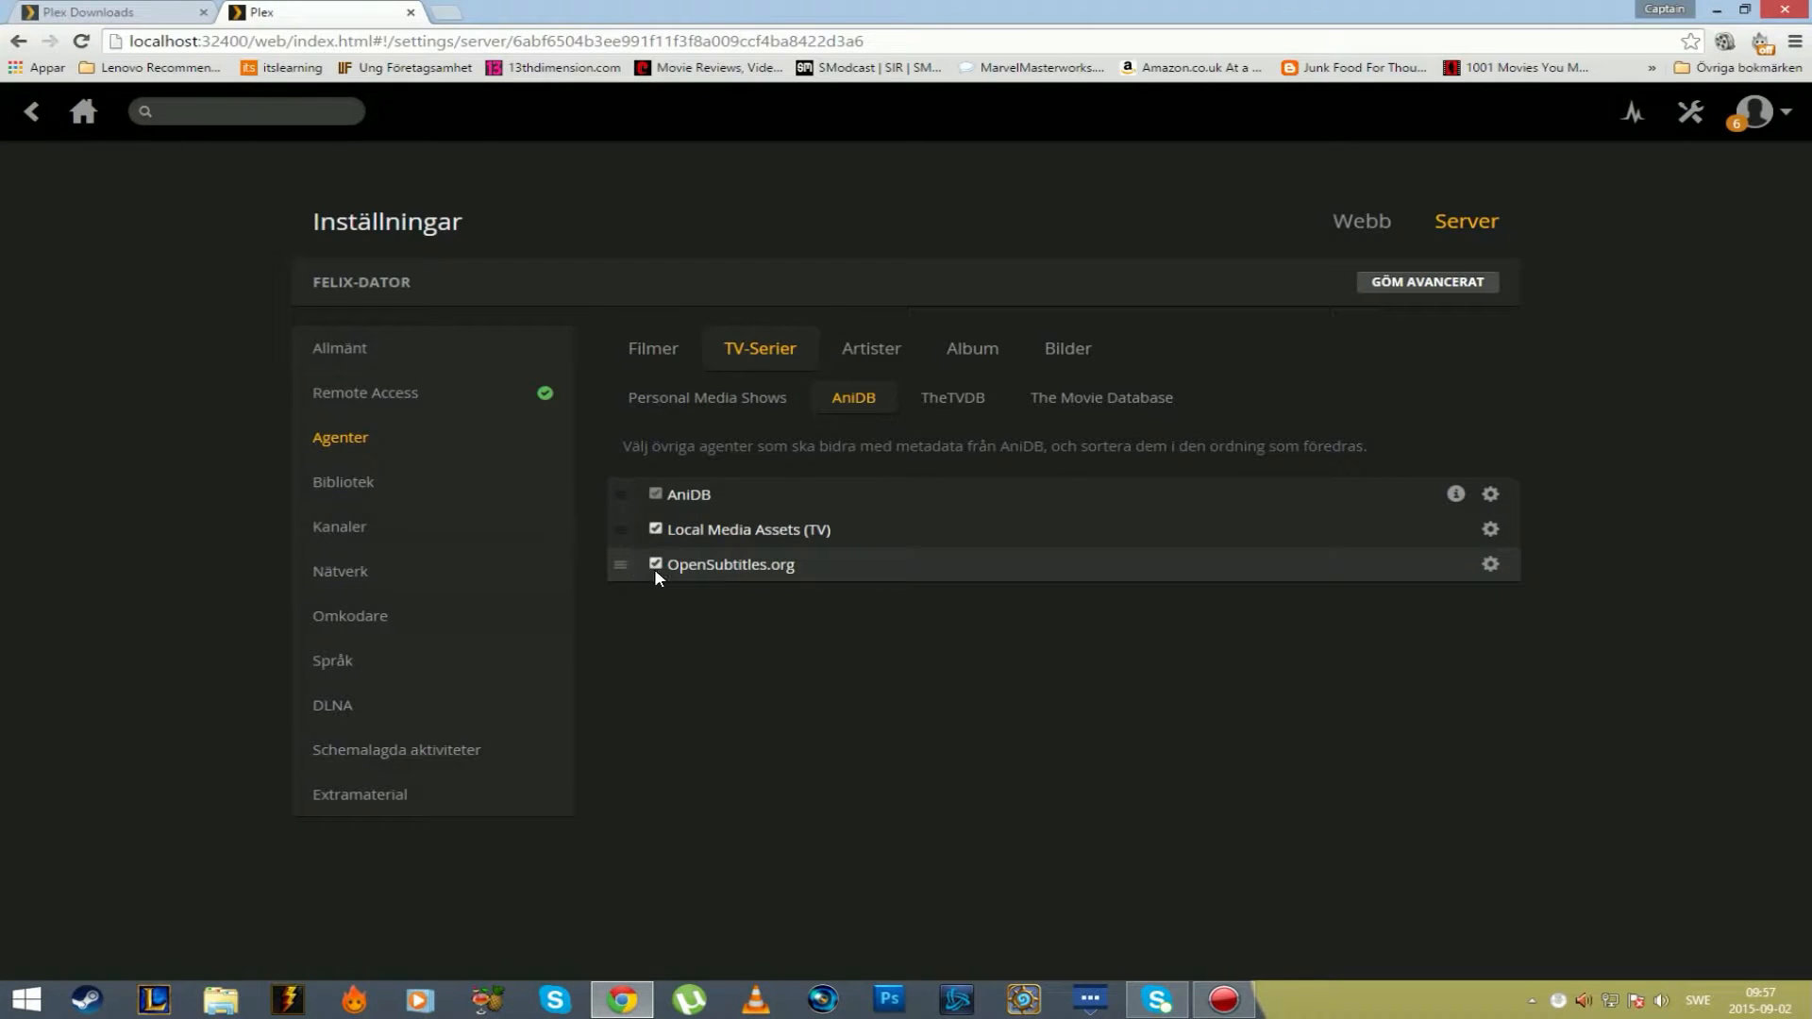
pyautogui.click(710, 405)
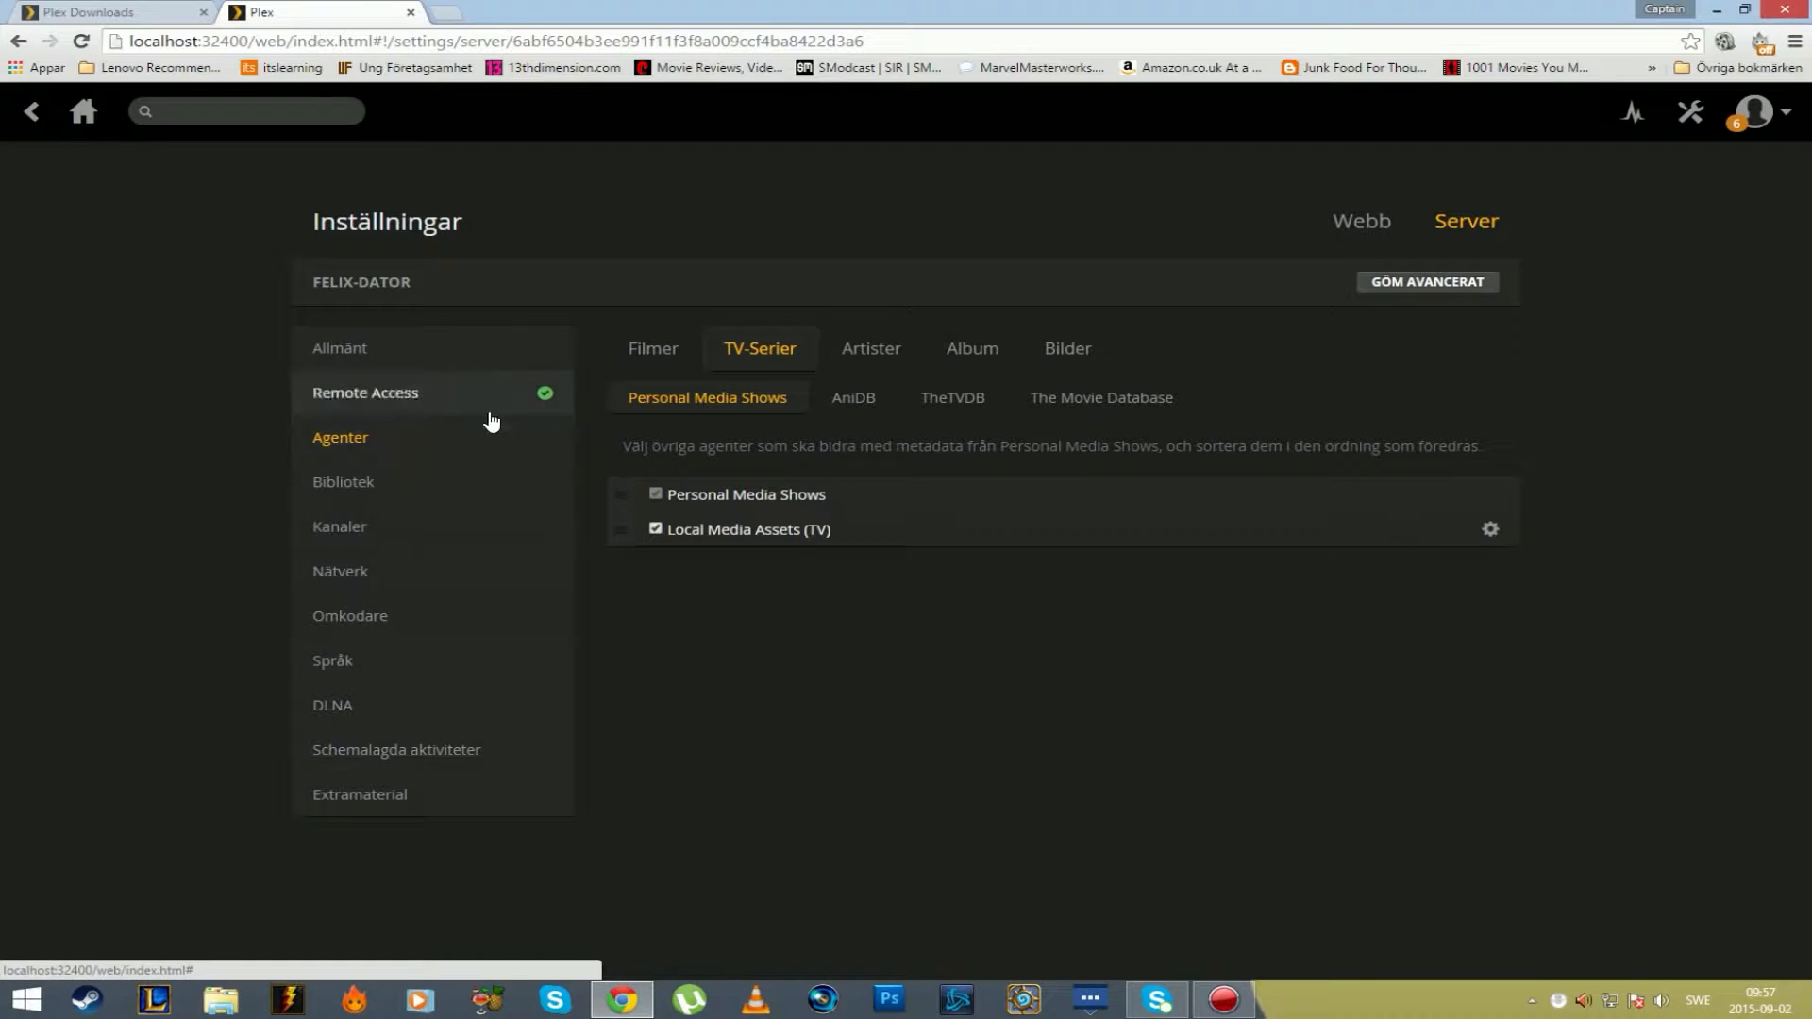
pyautogui.click(649, 358)
pyautogui.click(825, 402)
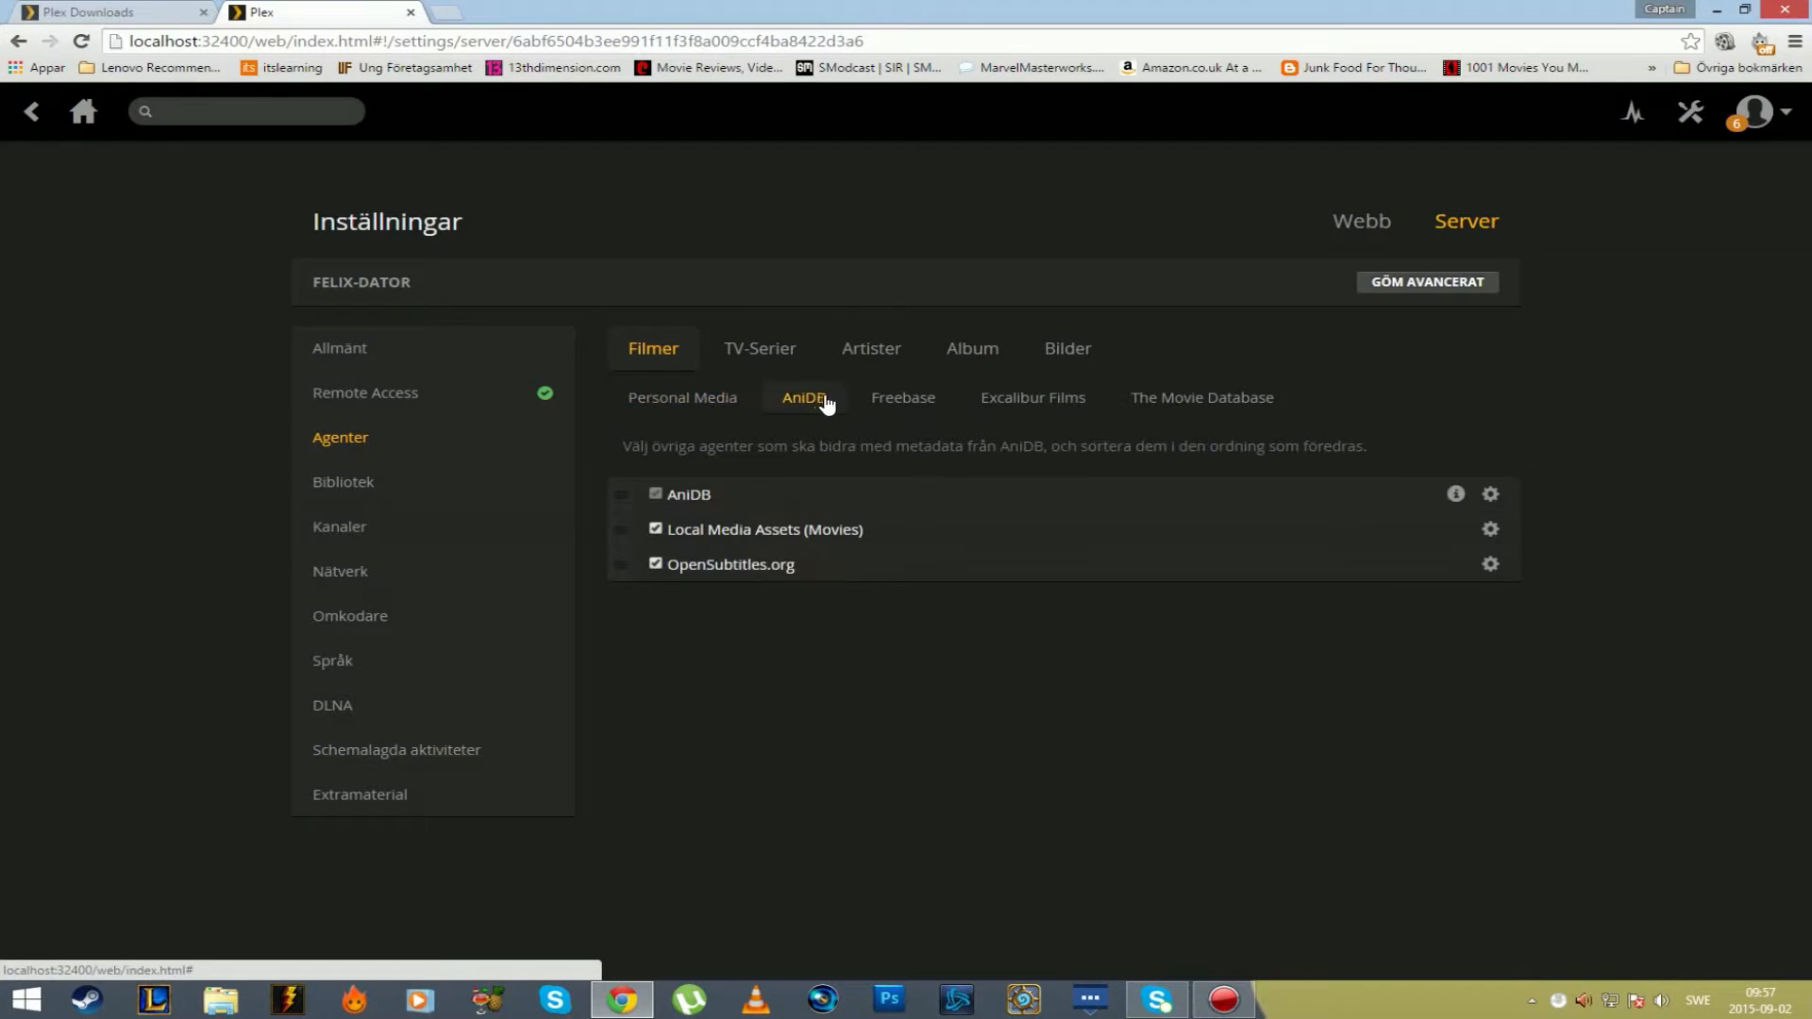
# Look over the server's library settings (Bibliotek), from automatic updates down to video preview thumbnails.
pyautogui.click(375, 483)
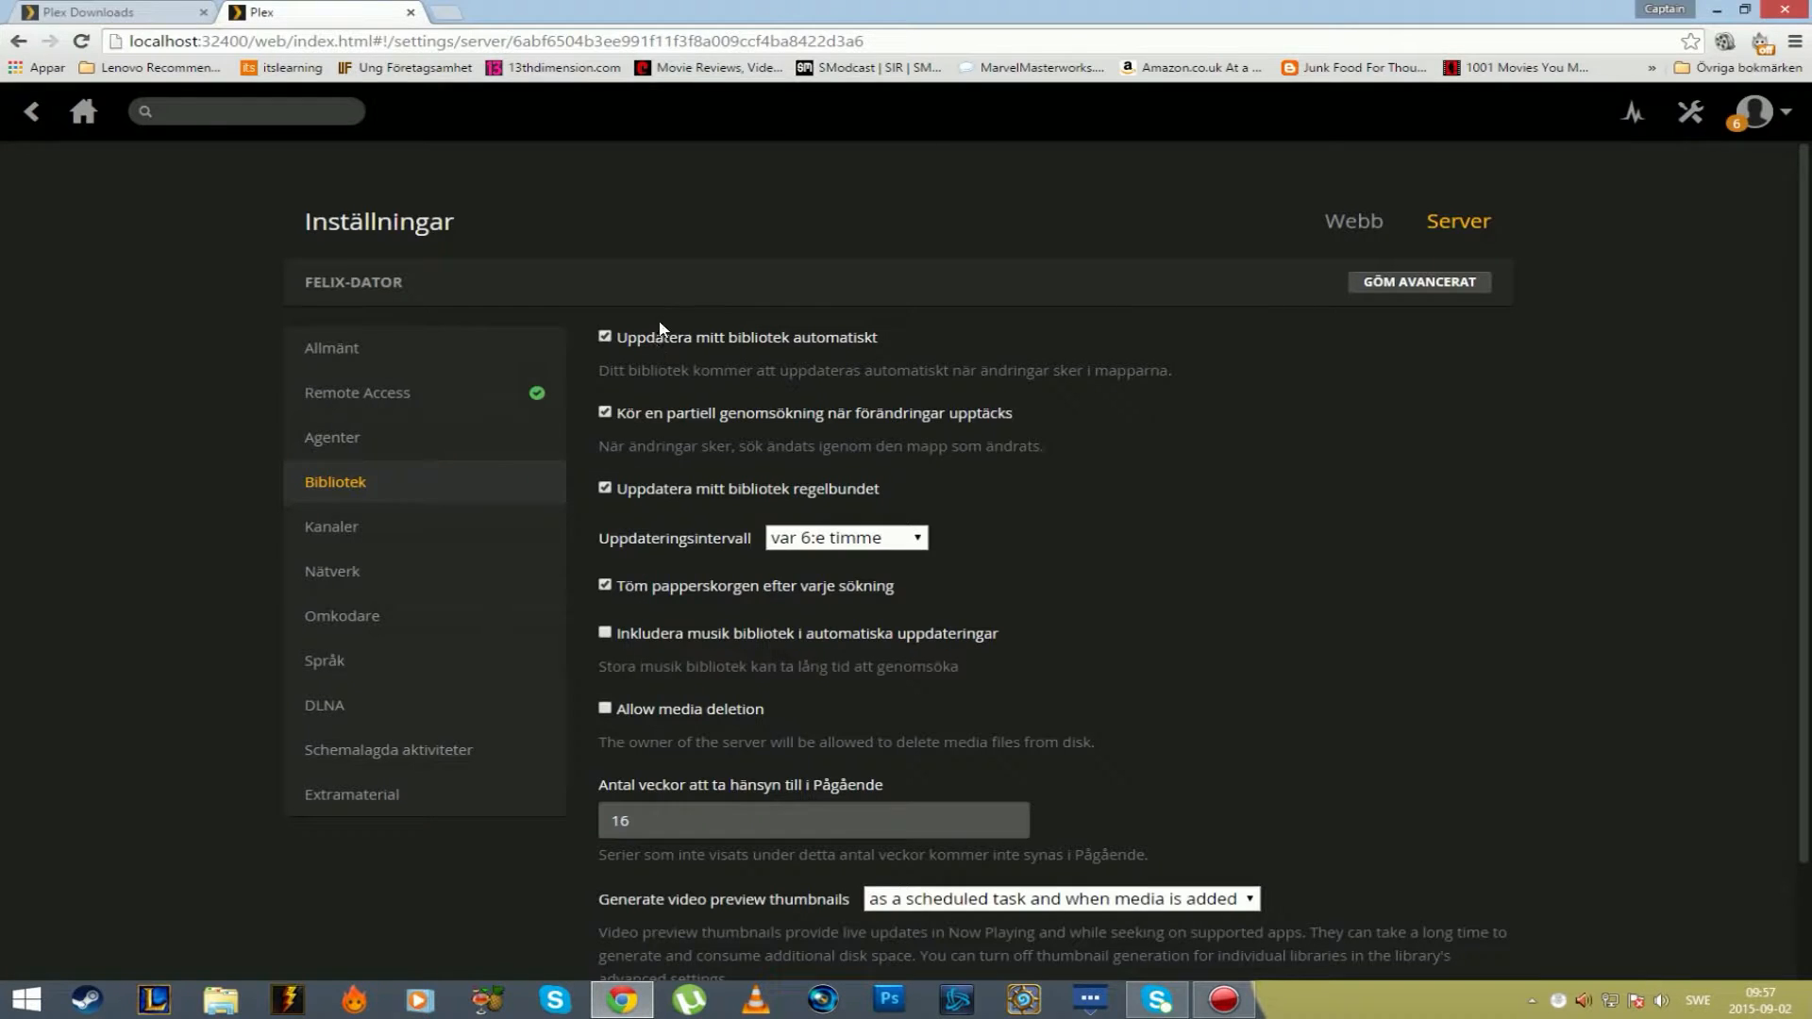
pyautogui.scroll(-2, 645, 508)
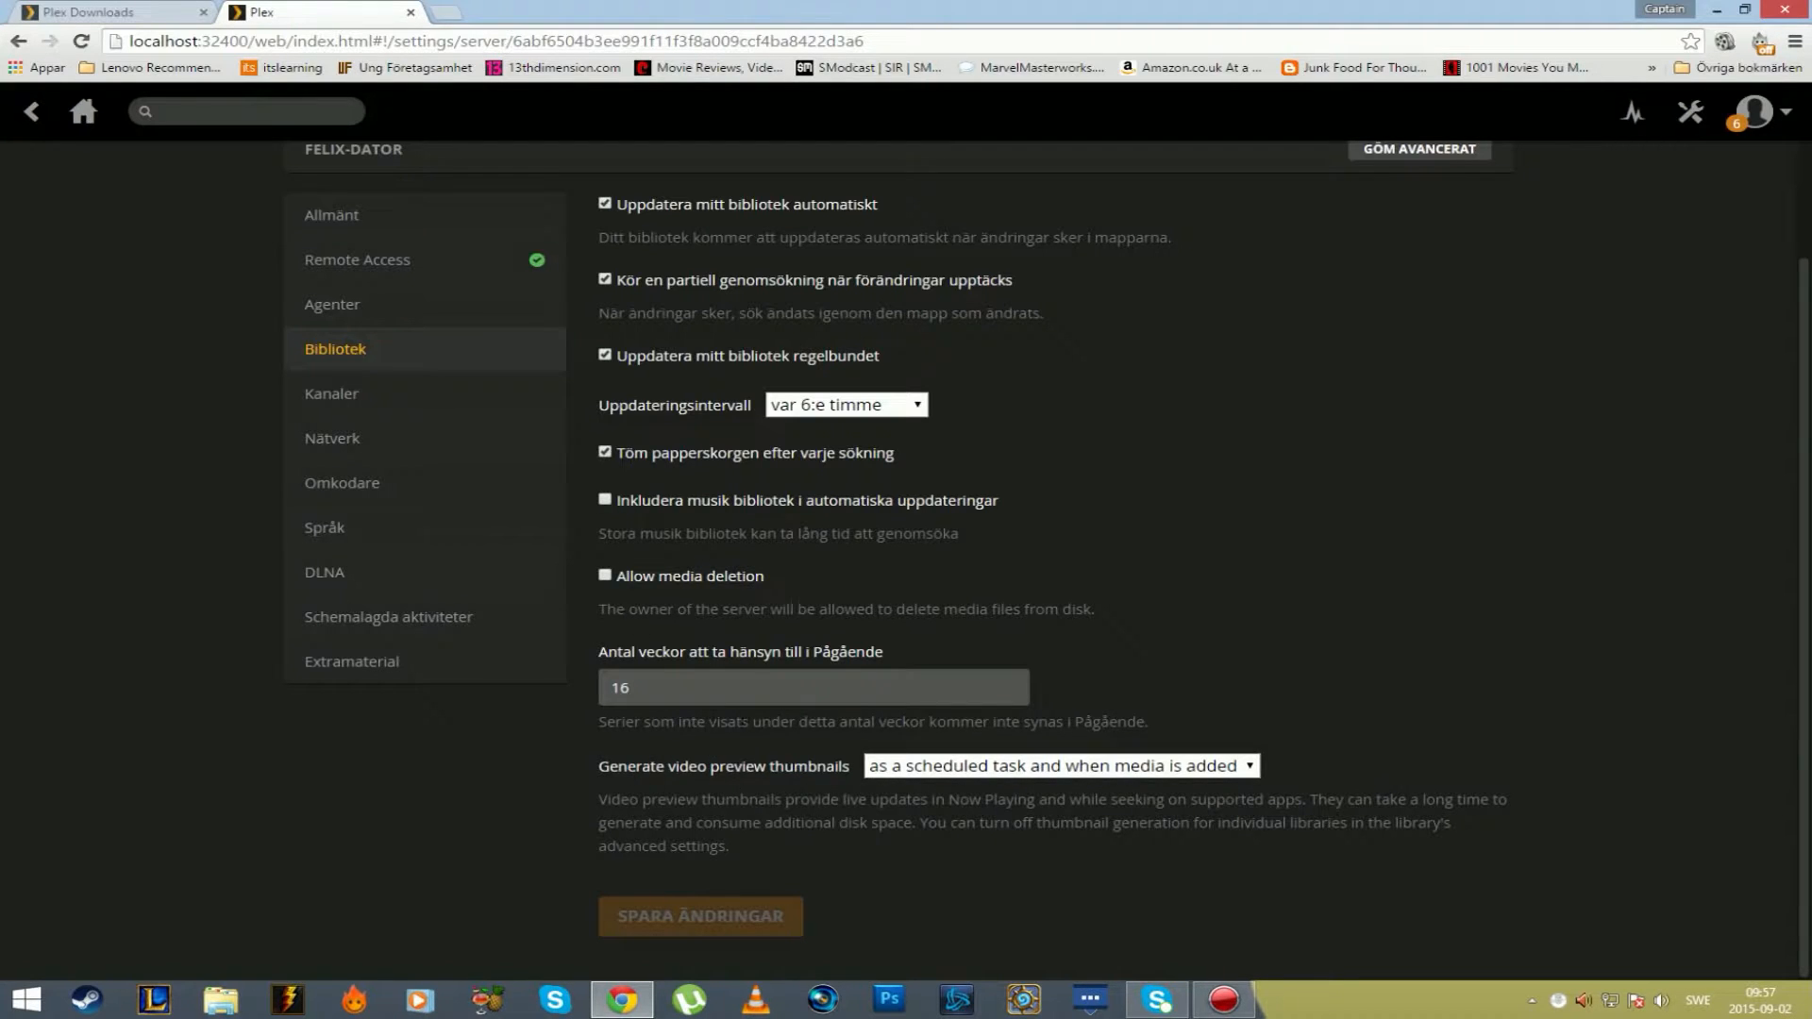
pyautogui.scroll(2, 358, 500)
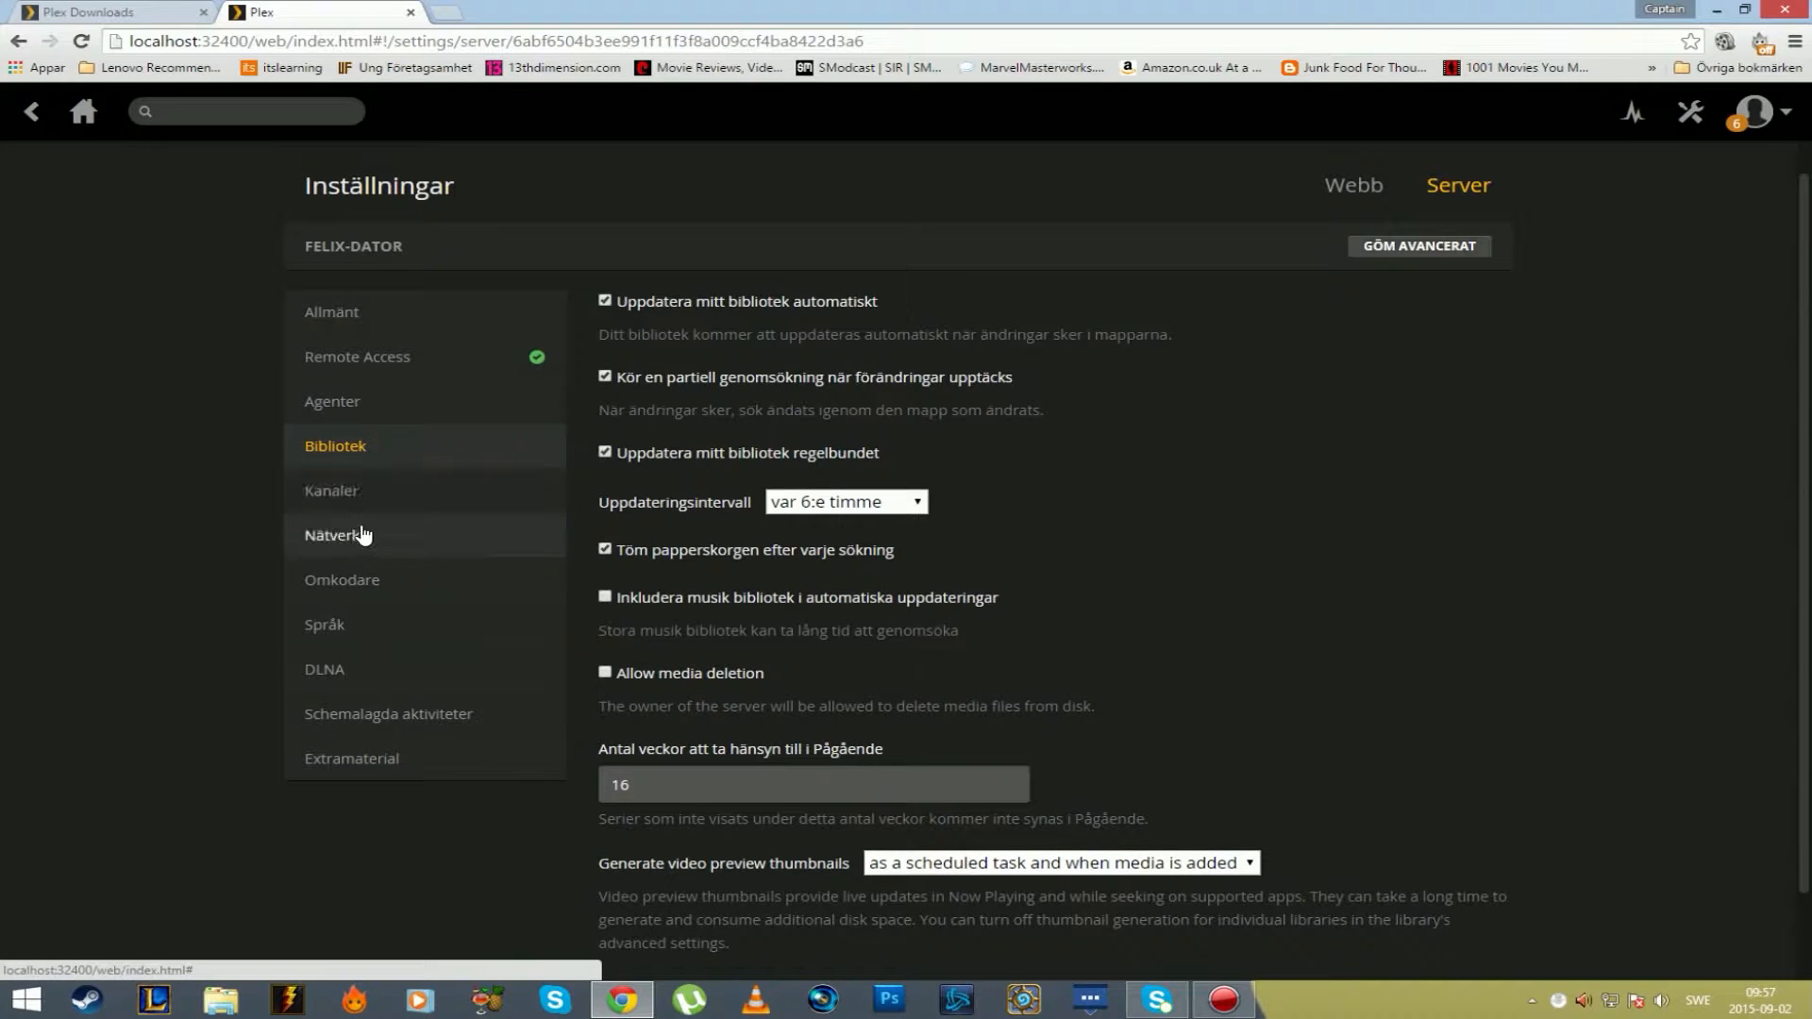
# Look over the server's channel settings (Kanaler), including the region choice and the iTunes, iPhoto and Aperture channels.
pyautogui.click(400, 495)
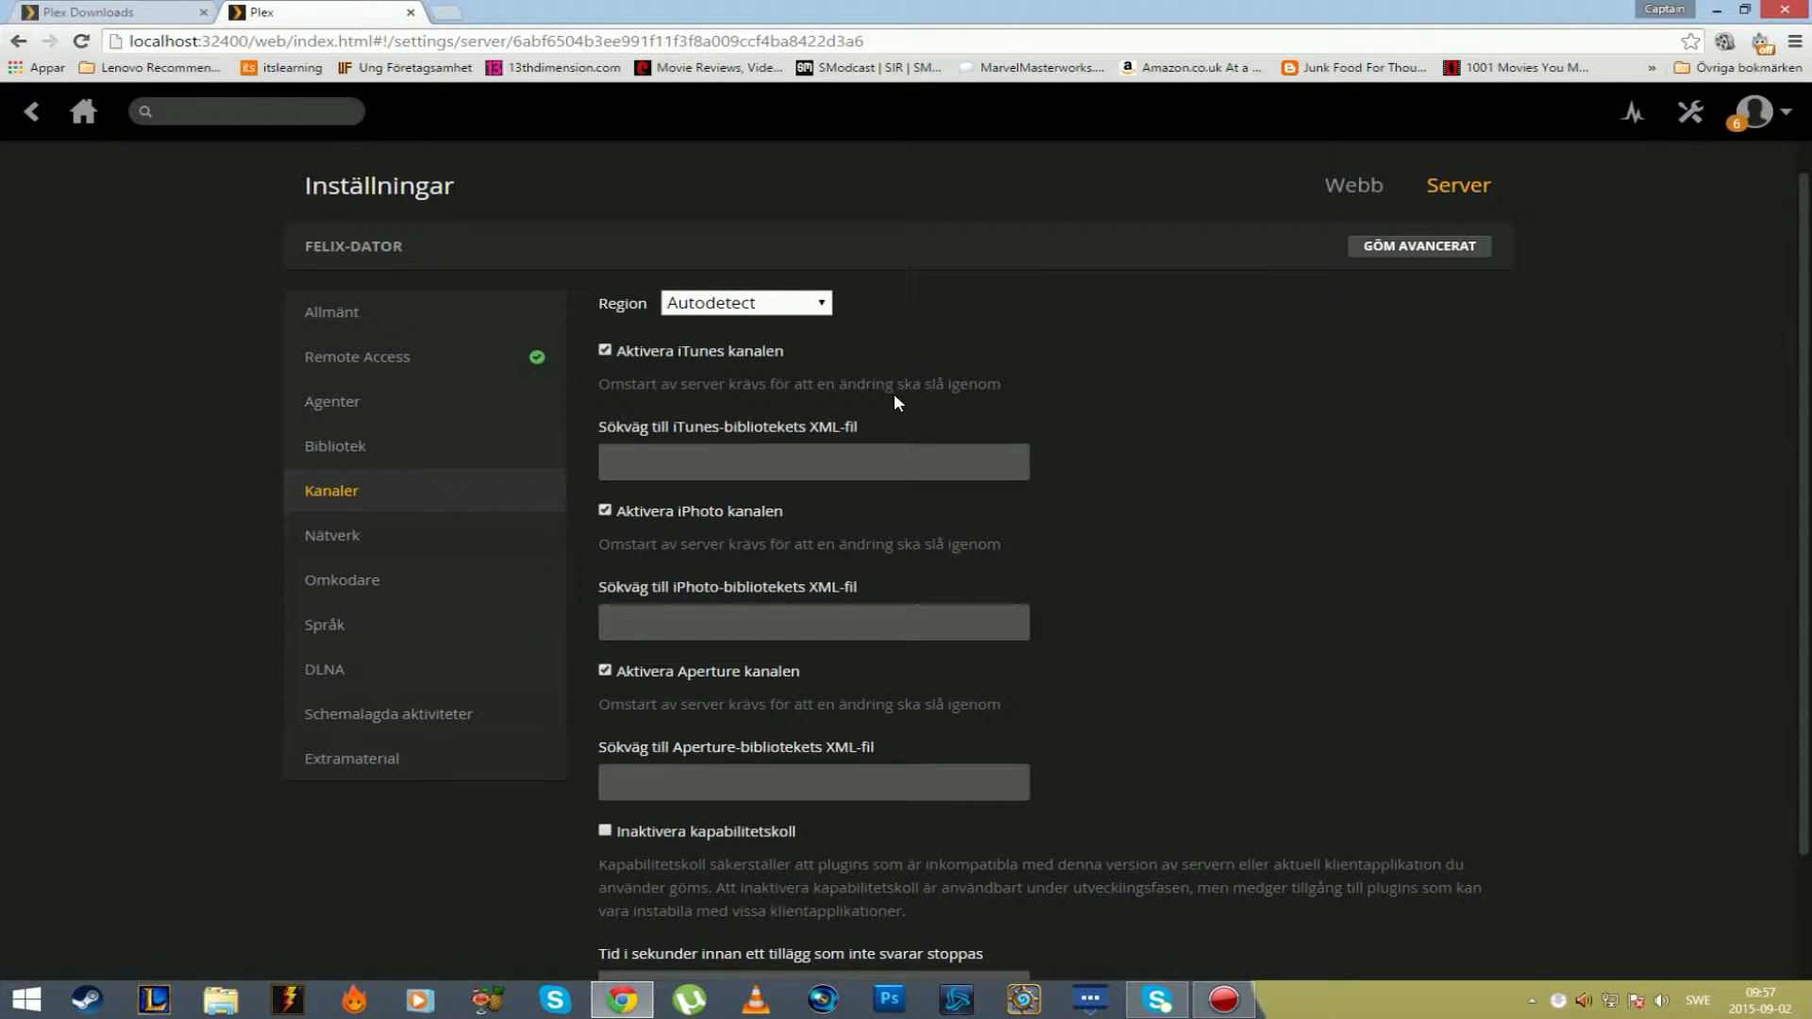
pyautogui.scroll(-2, 961, 325)
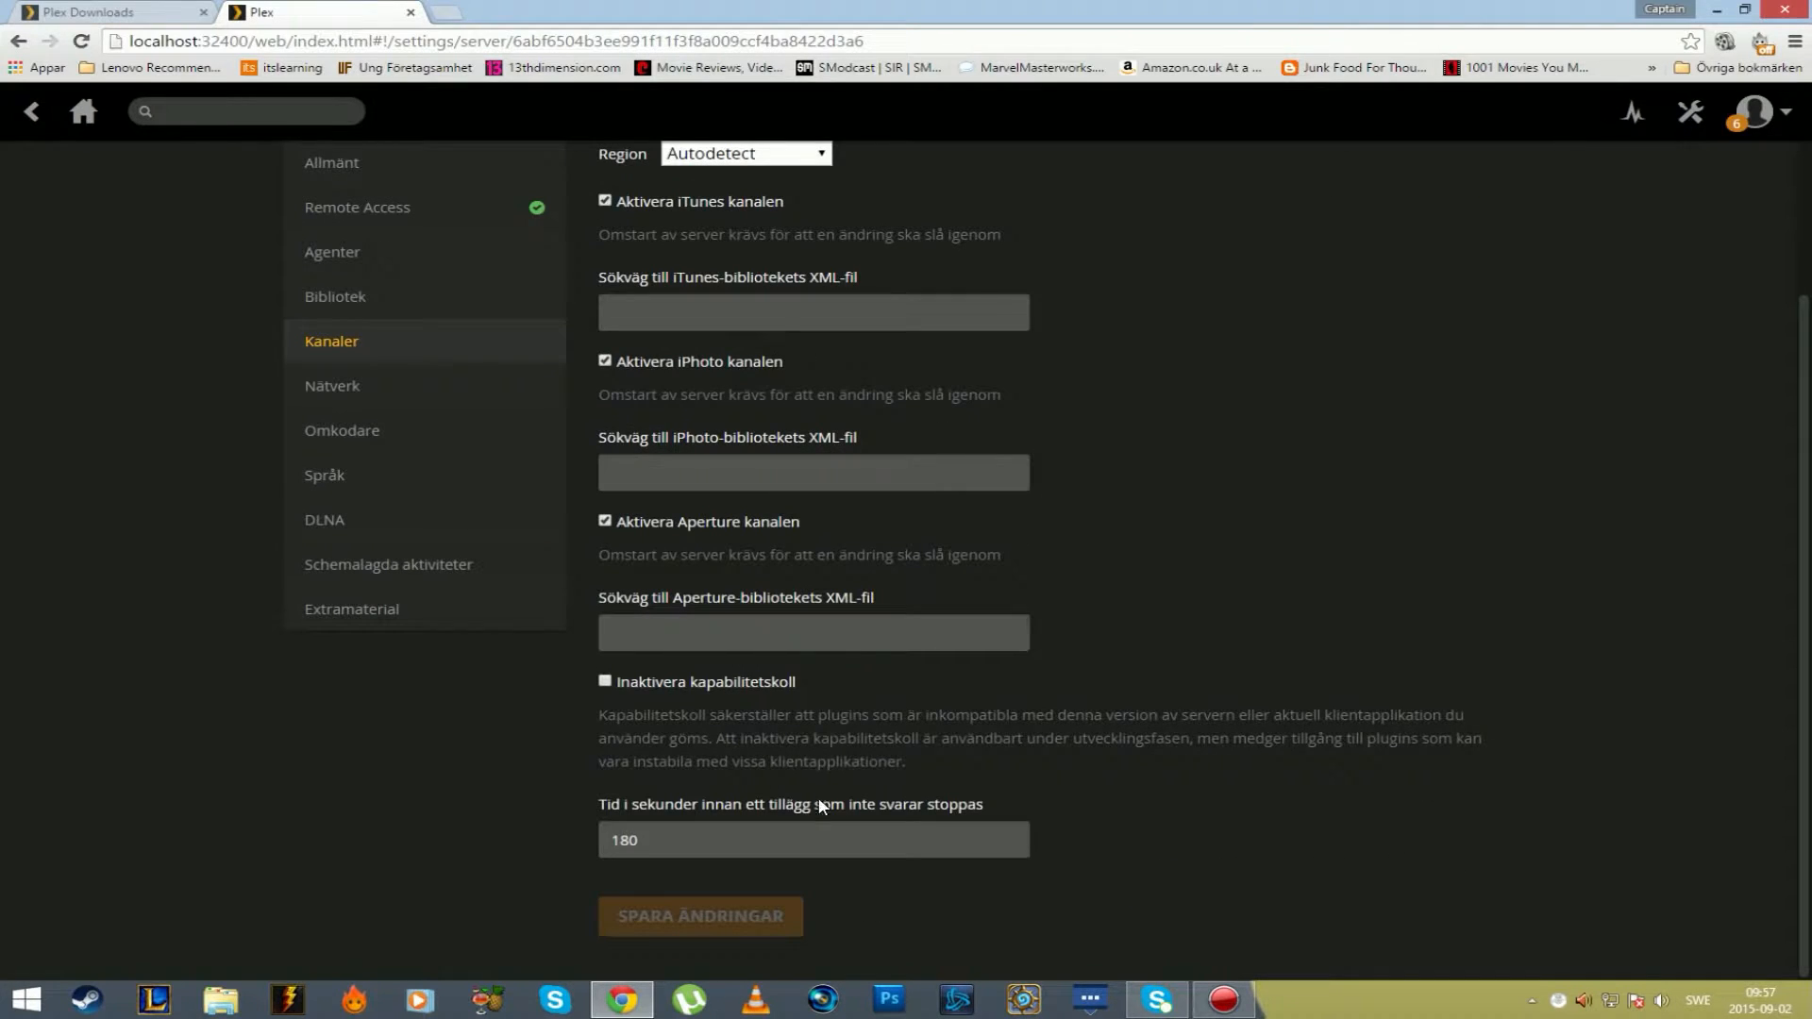
pyautogui.scroll(3, 831, 802)
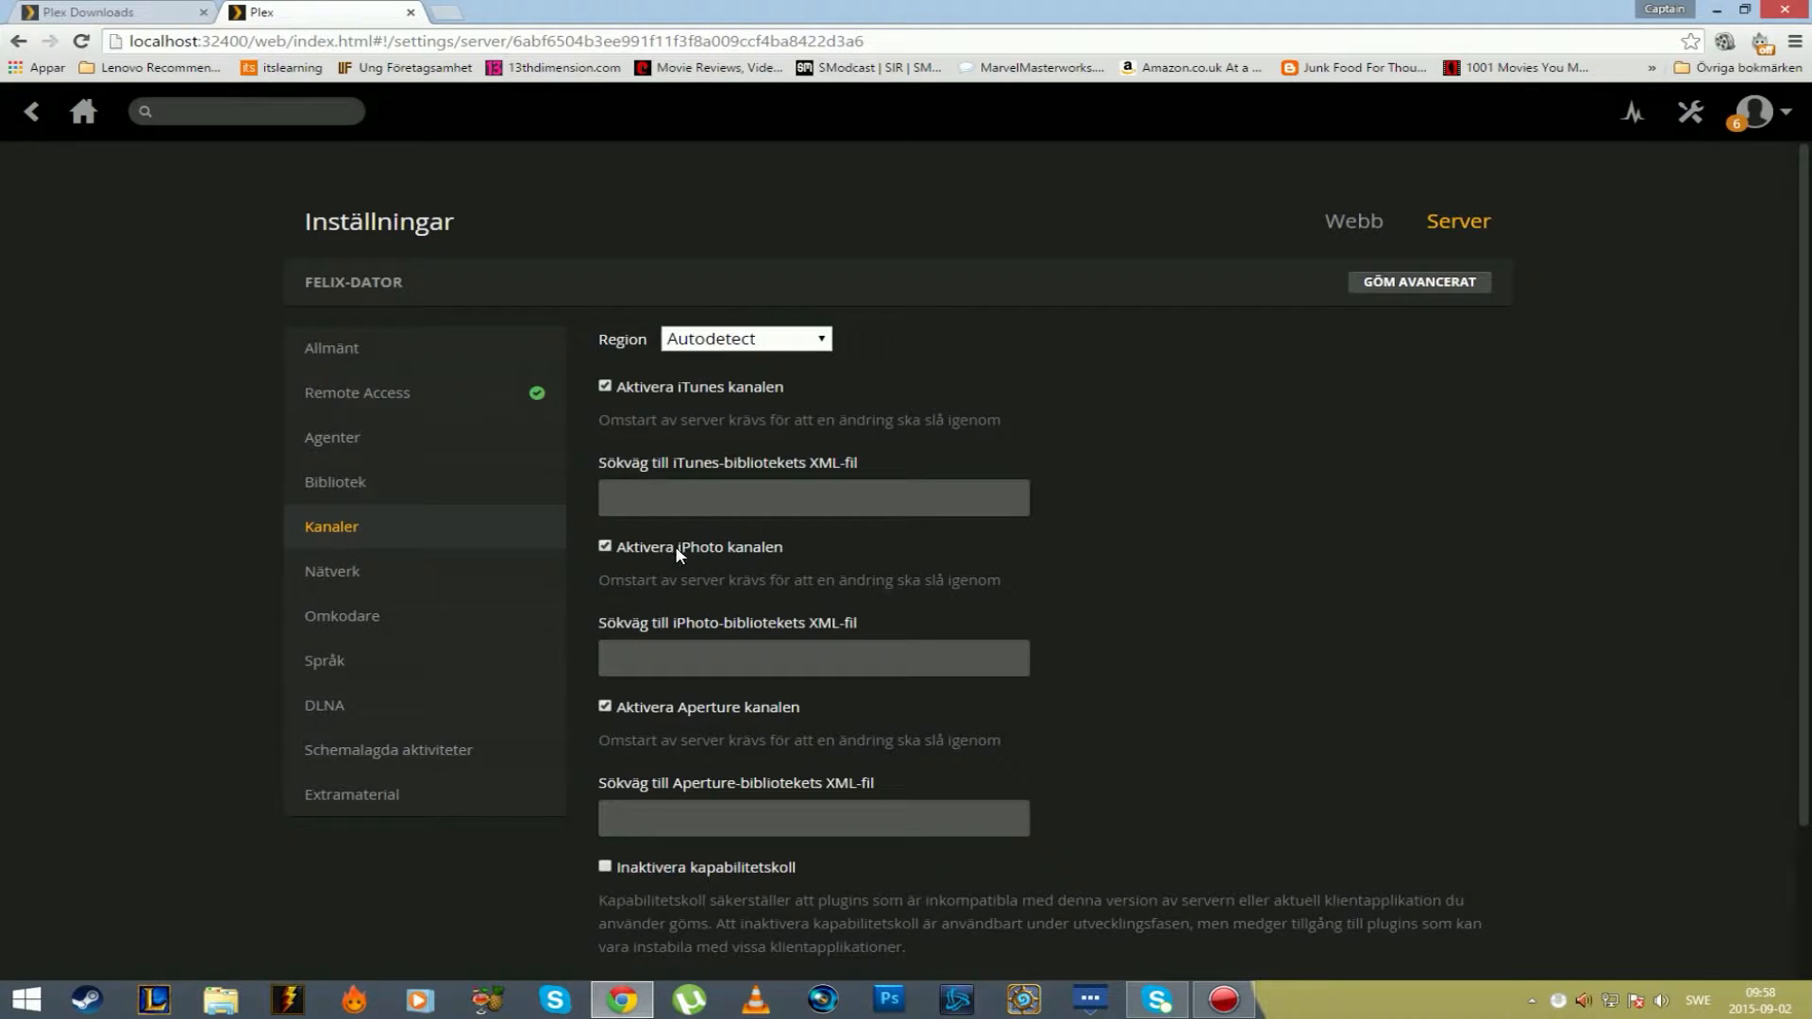
pyautogui.scroll(-3, 736, 454)
pyautogui.scroll(3, 727, 347)
pyautogui.scroll(-1, 727, 347)
pyautogui.scroll(1, 727, 348)
pyautogui.click(728, 339)
pyautogui.click(761, 342)
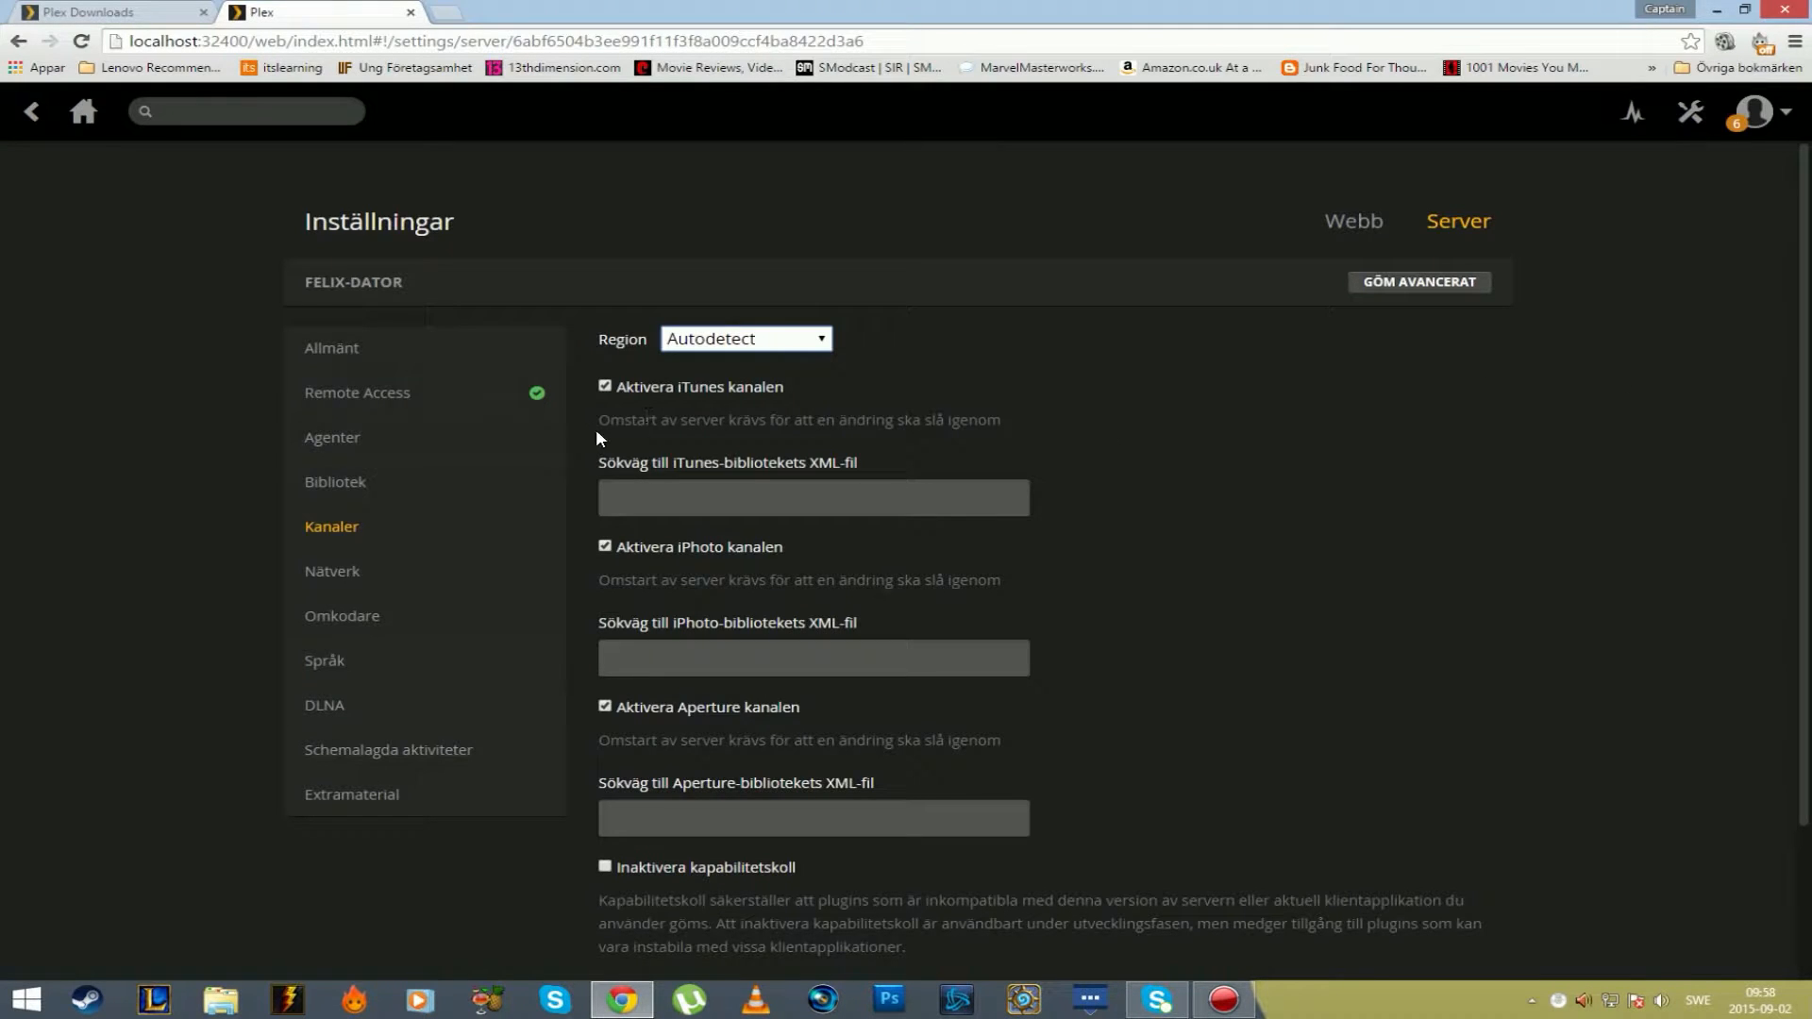
# Review the server's network settings (Nätverk), including the choices for secure connections.
pyautogui.click(460, 582)
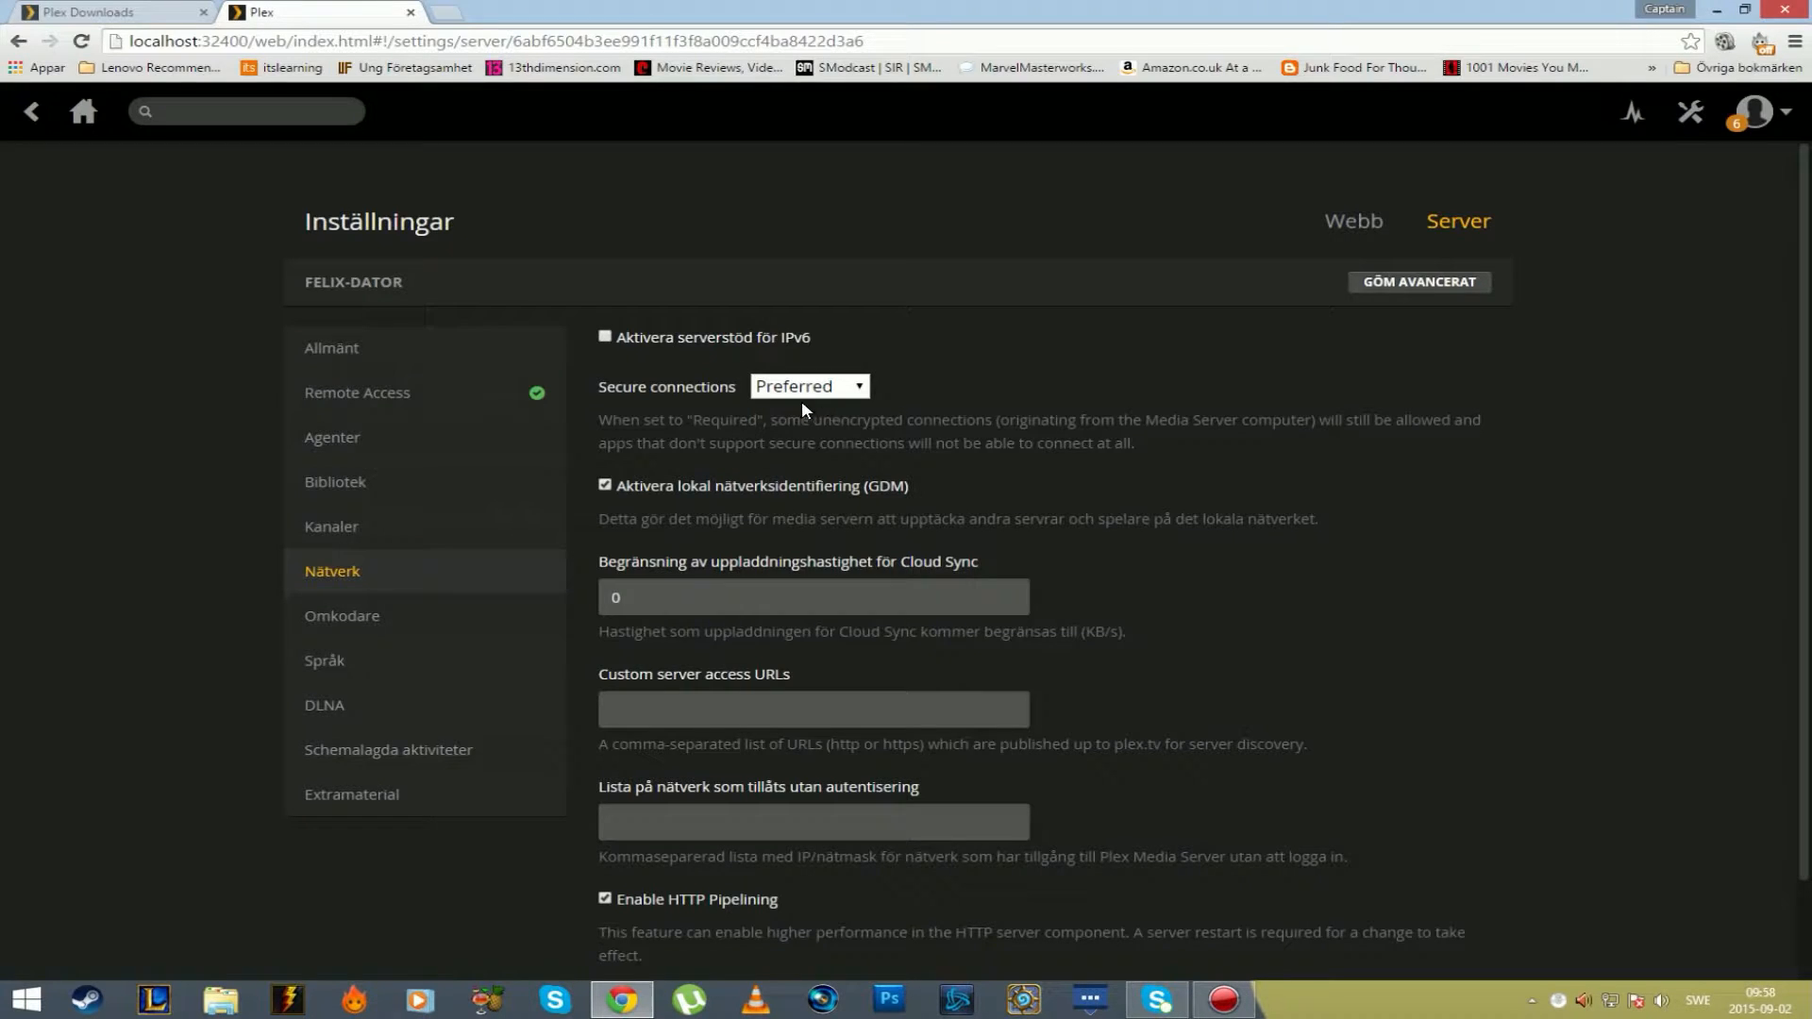
pyautogui.click(768, 392)
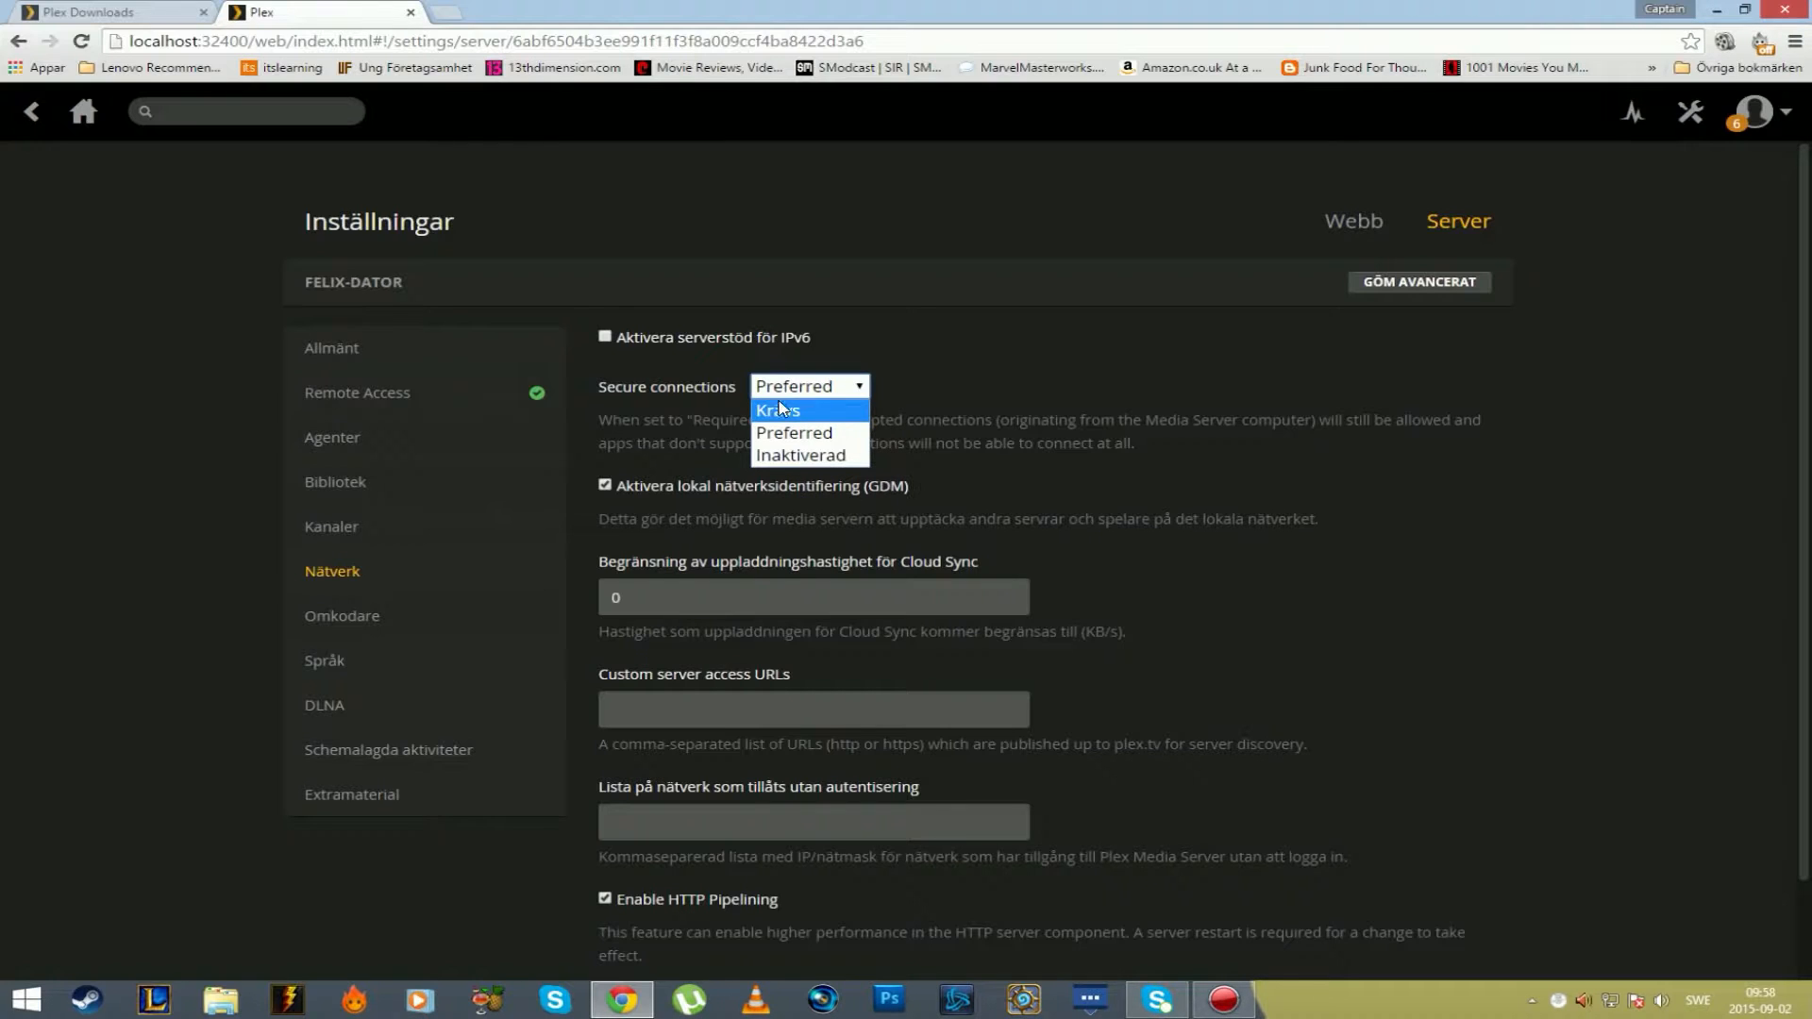
pyautogui.click(849, 393)
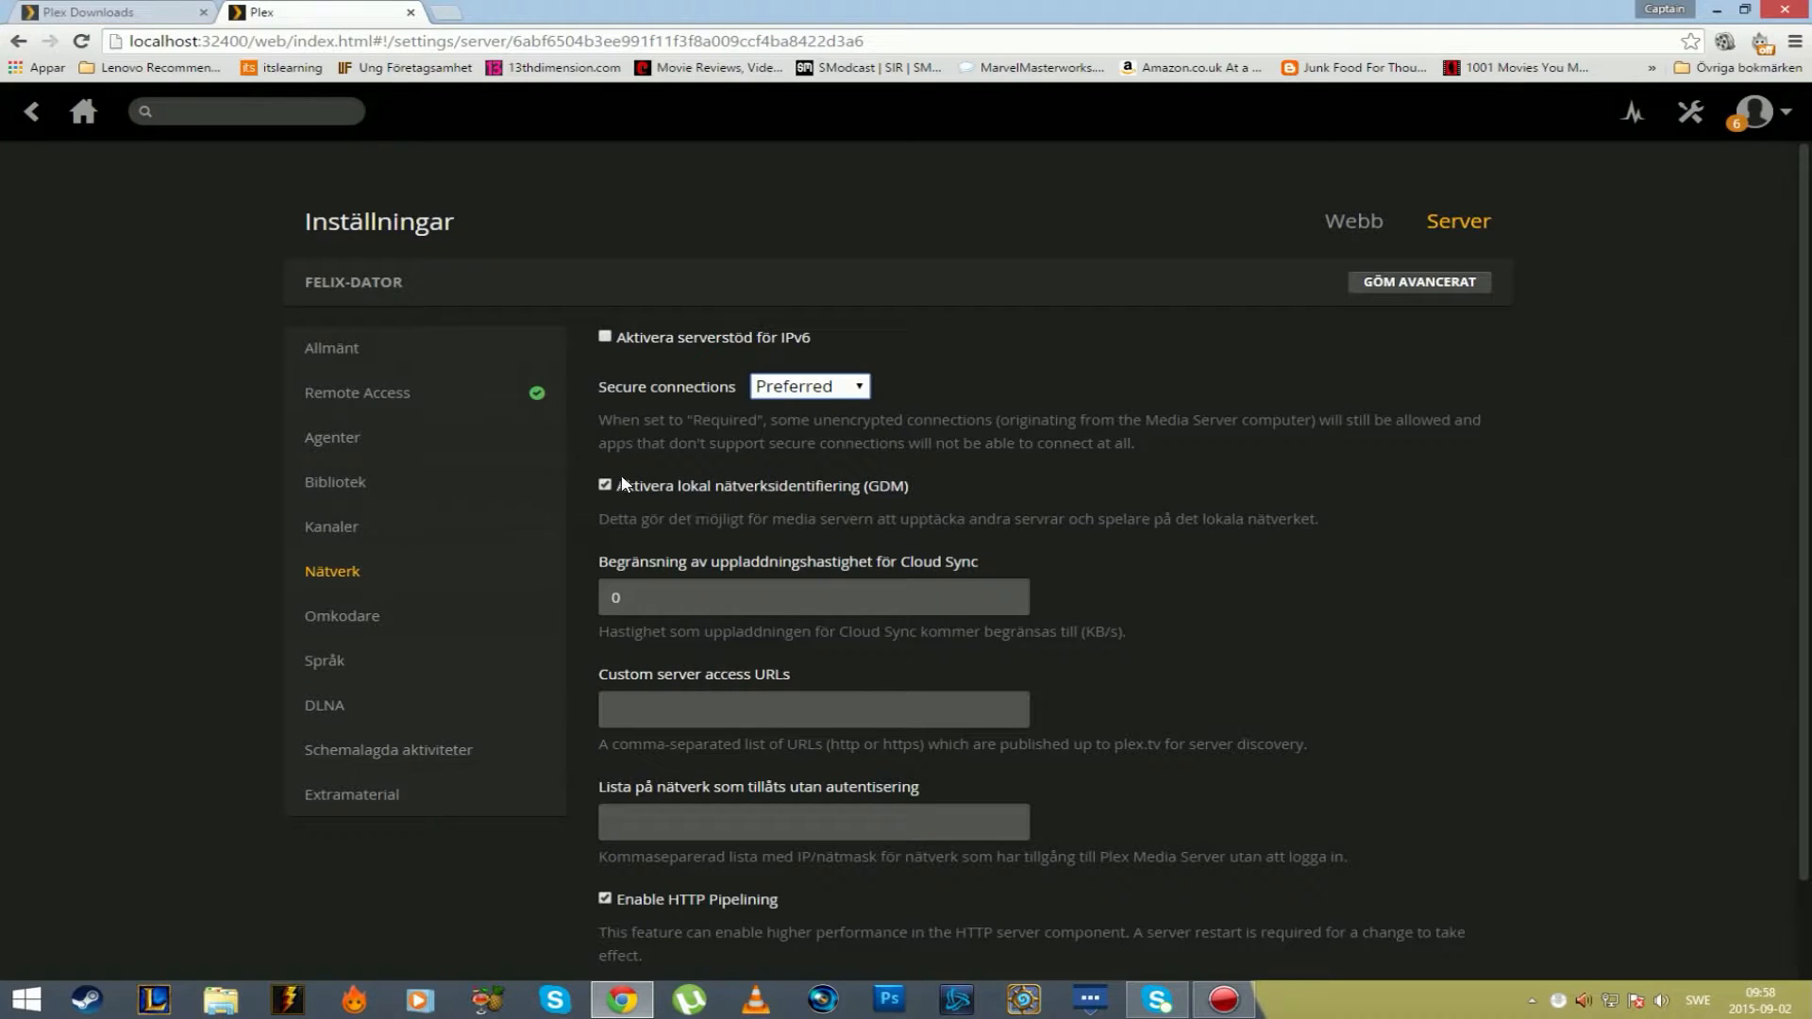
pyautogui.scroll(-2, 705, 587)
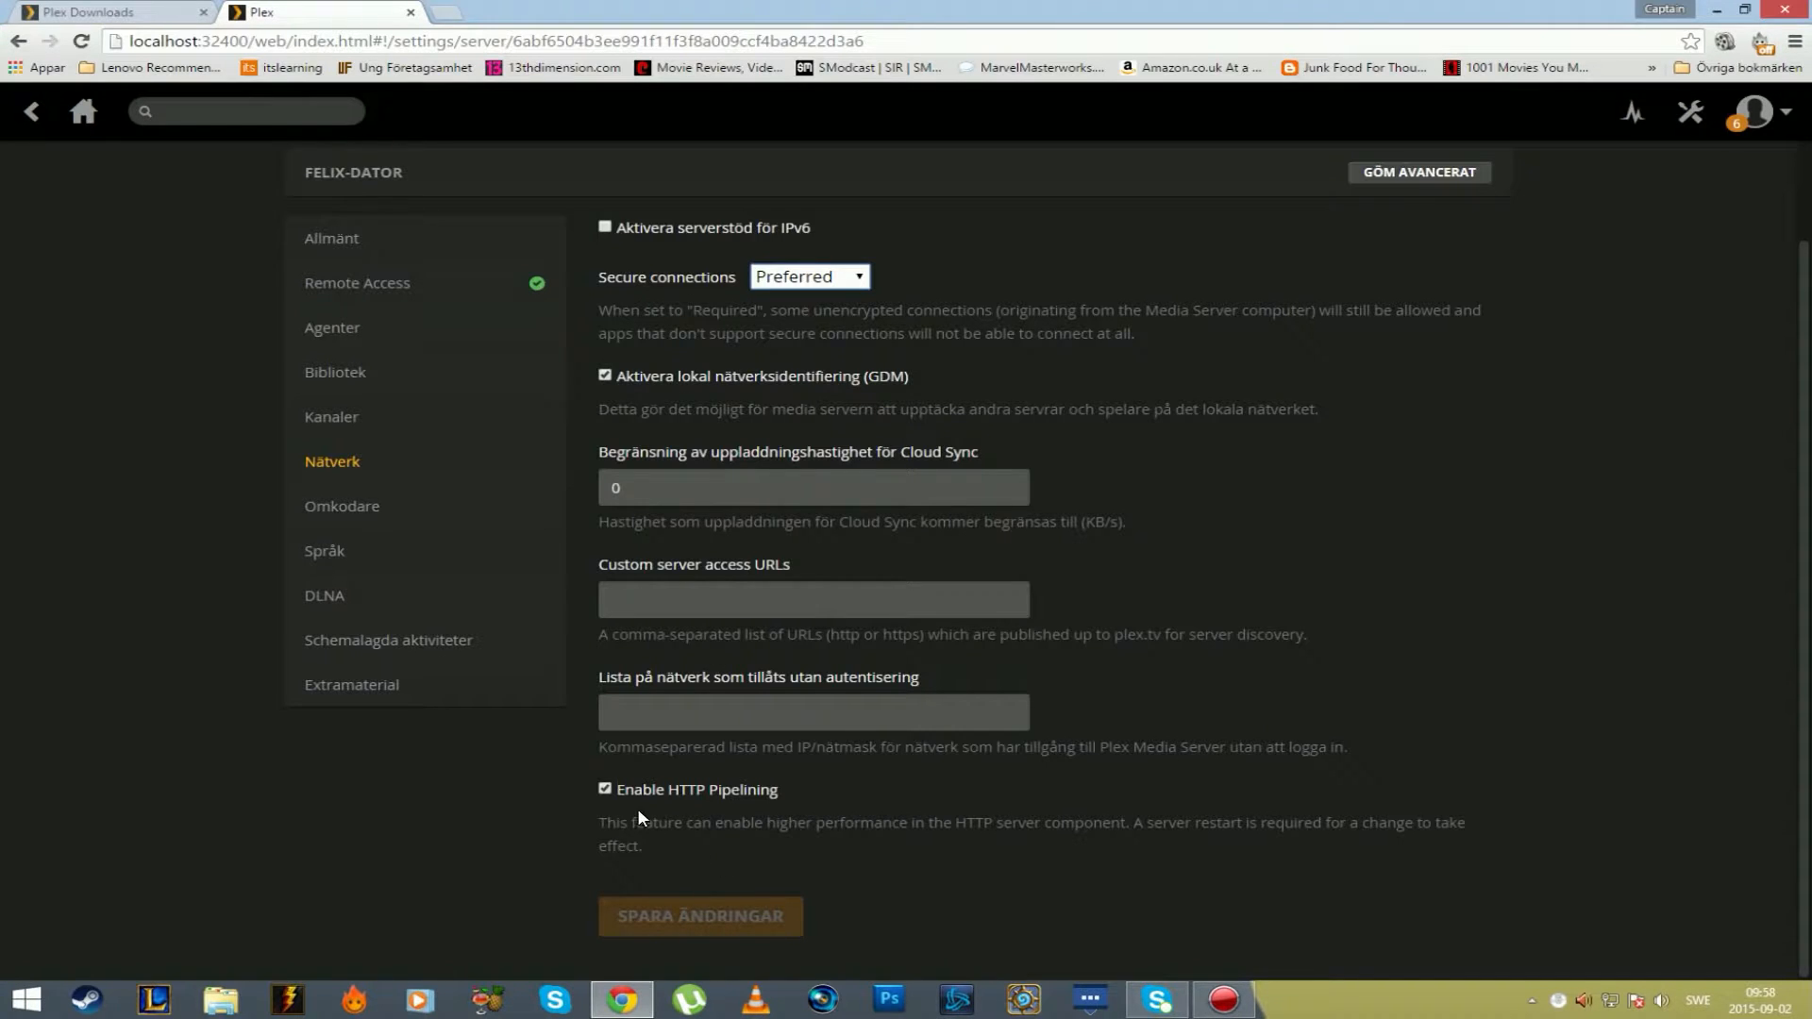
# Examine the server's transcoder settings (Omkodare), including the available transcoding quality options and the timeout and buffer fields.
pyautogui.click(373, 505)
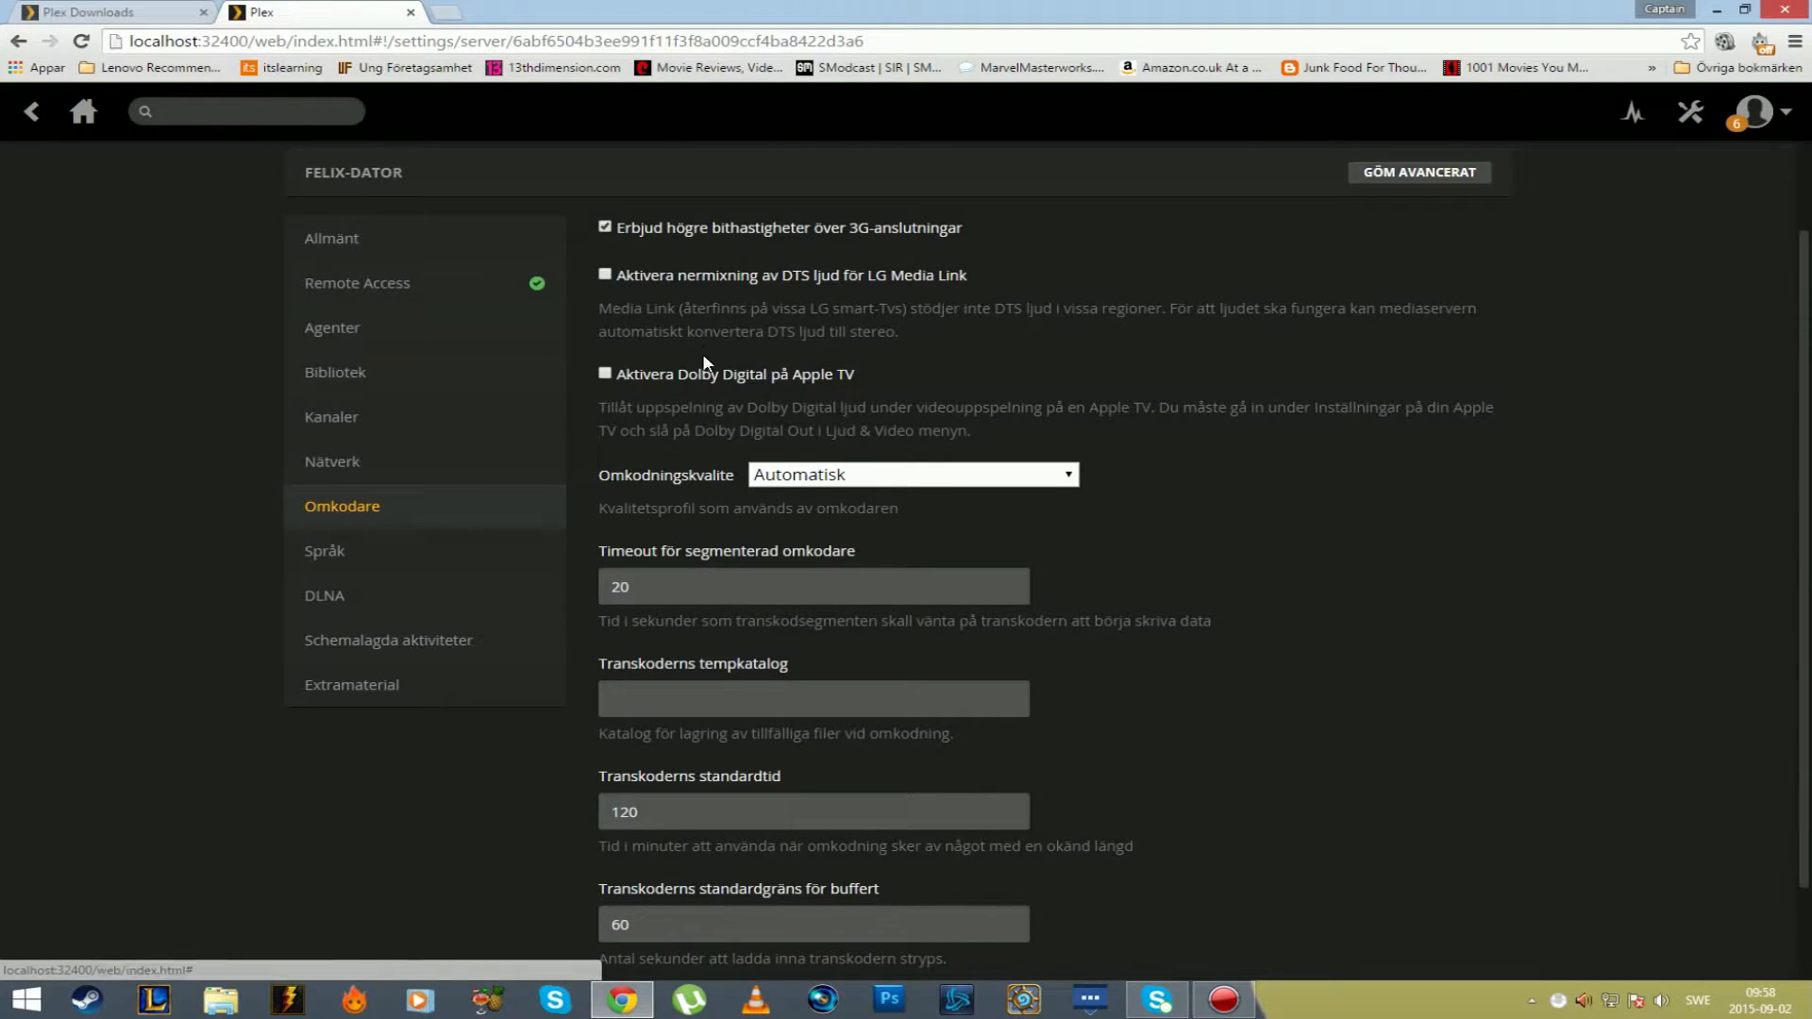
pyautogui.scroll(1, 671, 567)
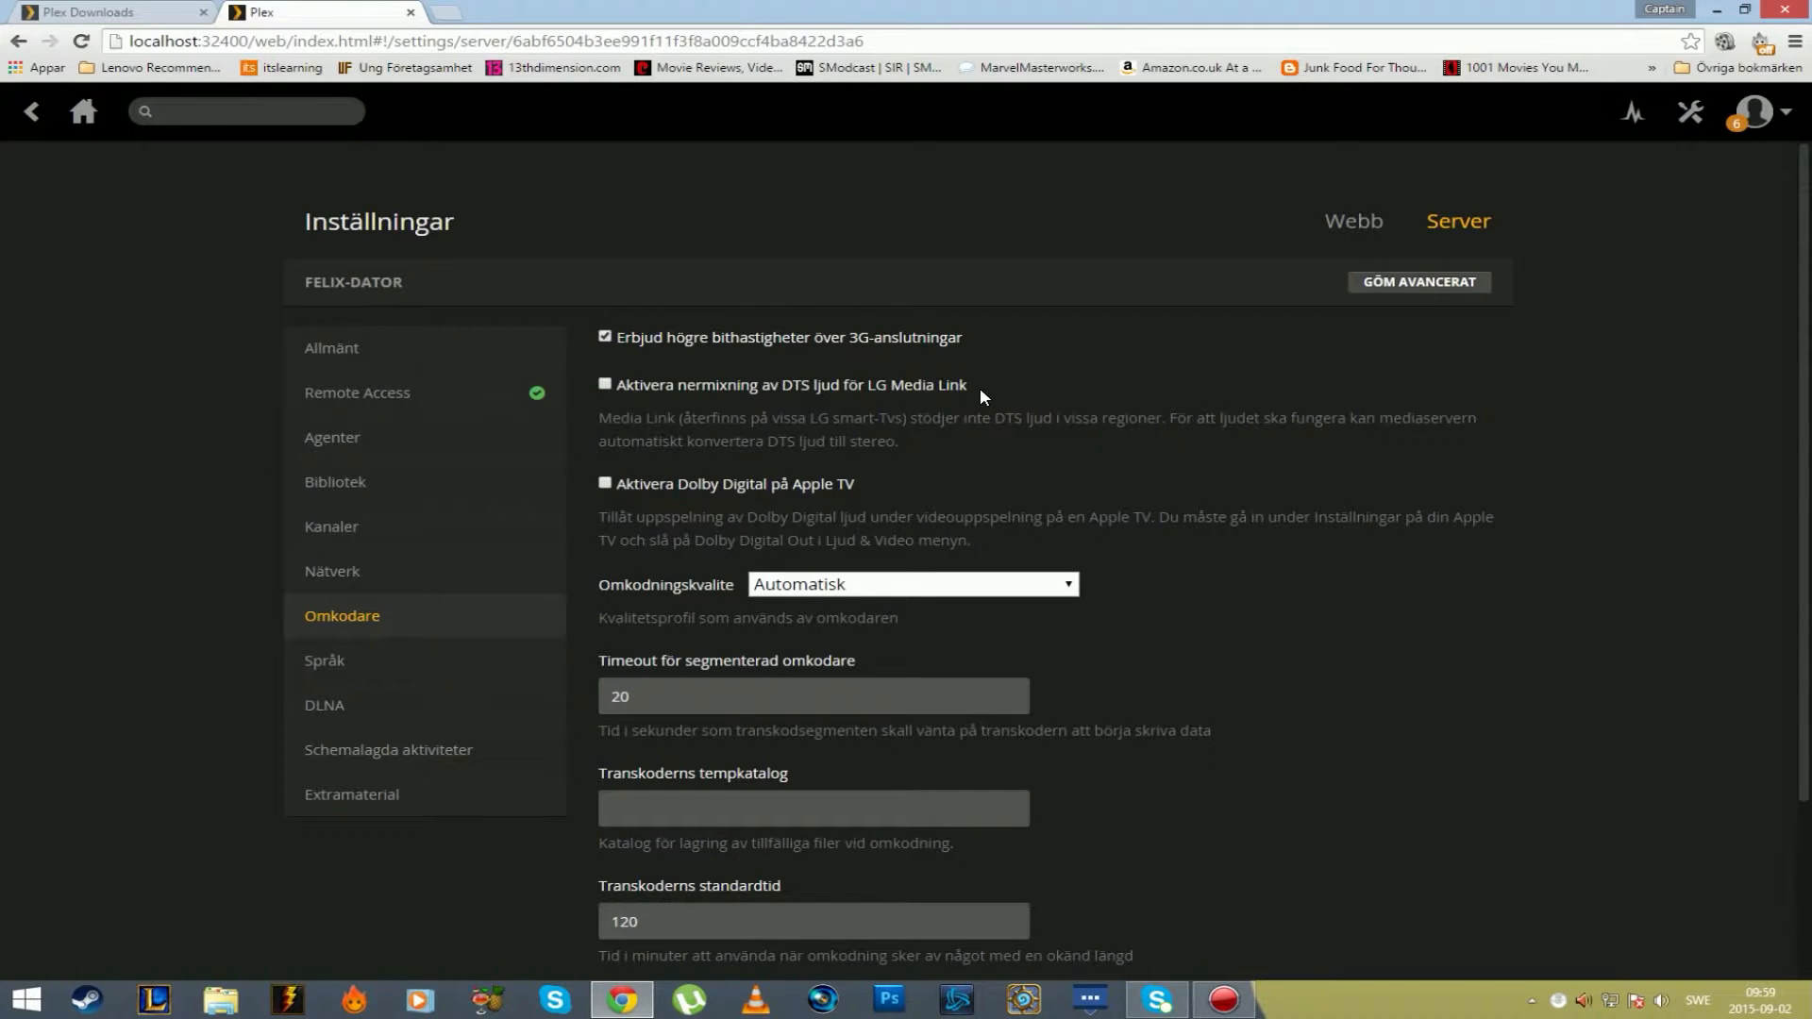
pyautogui.click(808, 582)
pyautogui.click(799, 590)
pyautogui.click(798, 586)
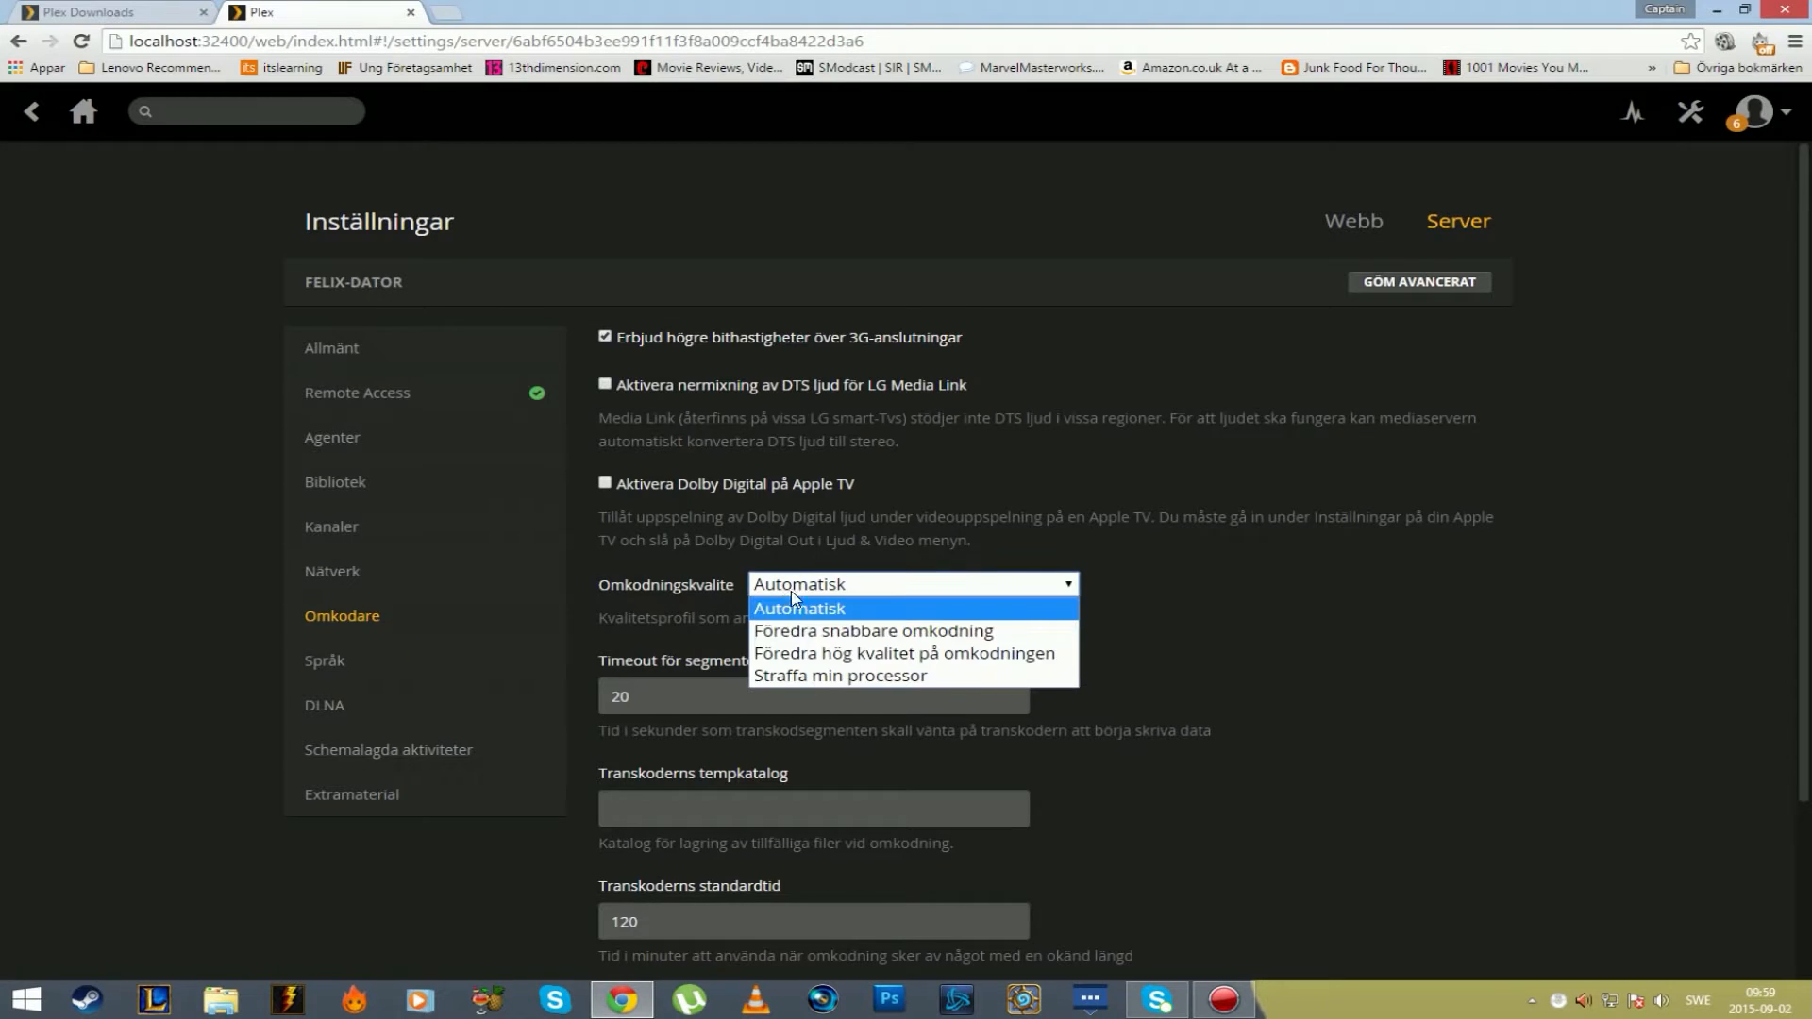
pyautogui.click(862, 585)
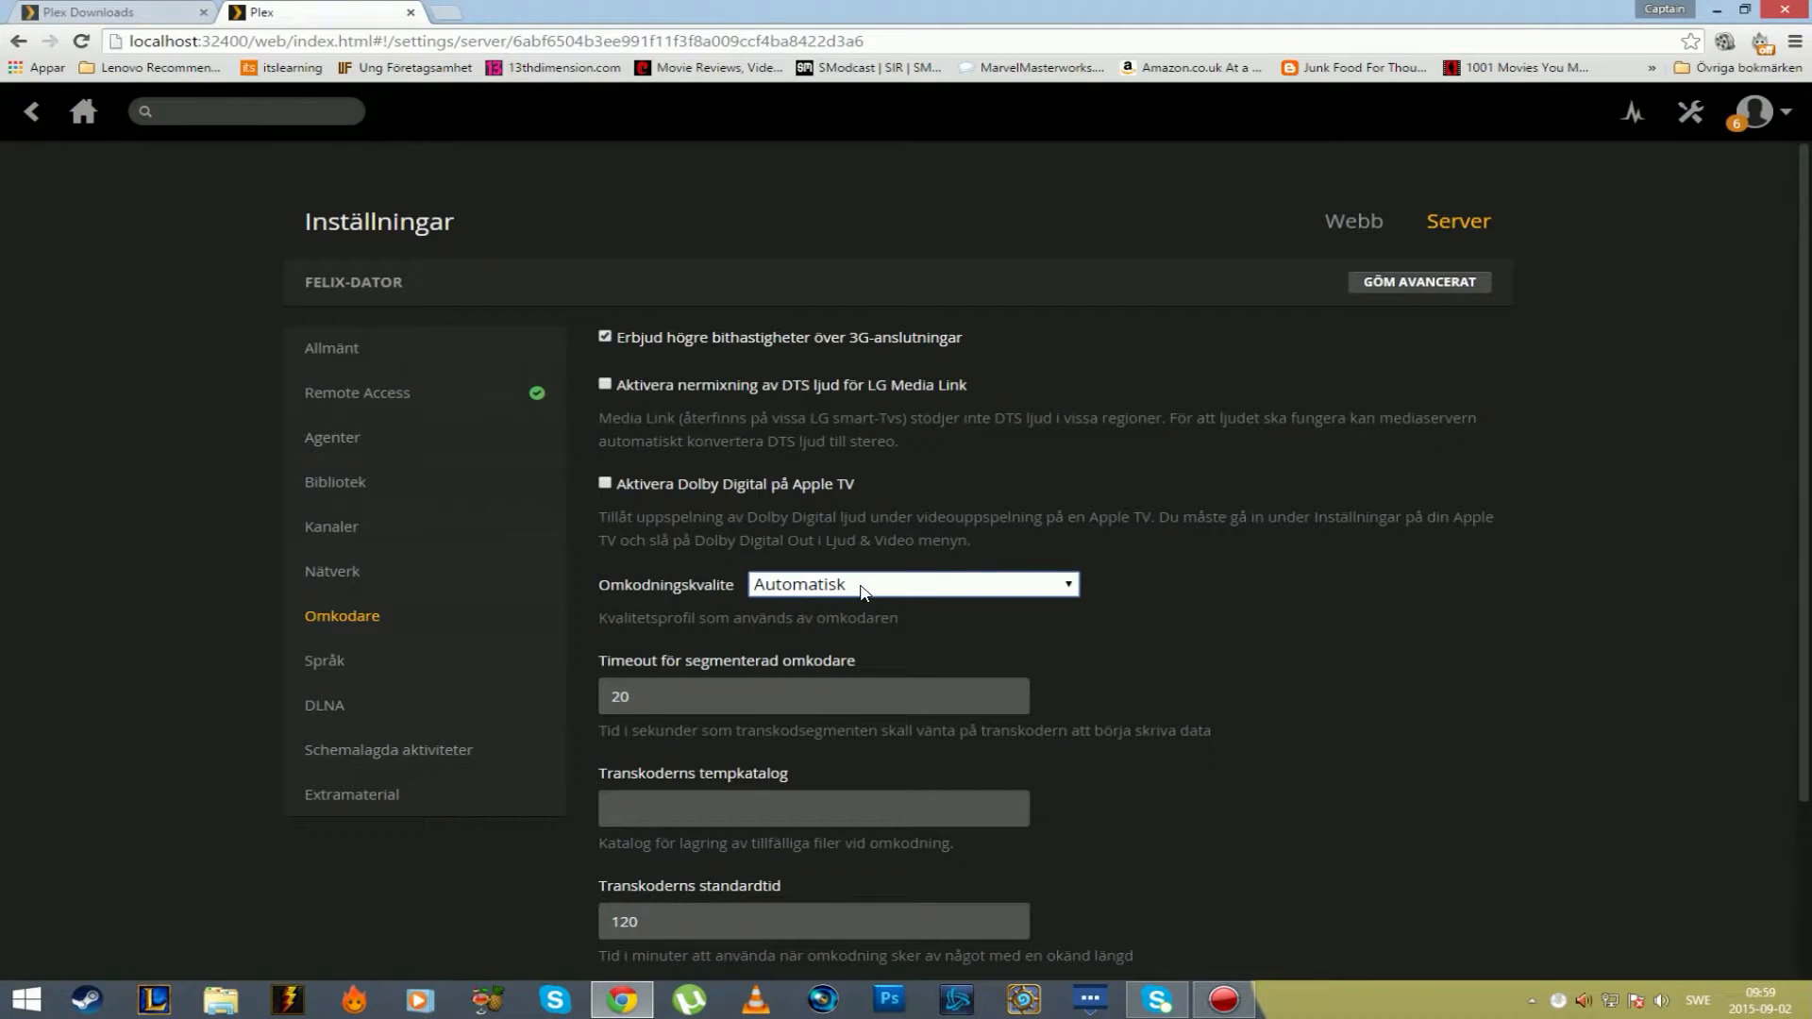
pyautogui.click(857, 595)
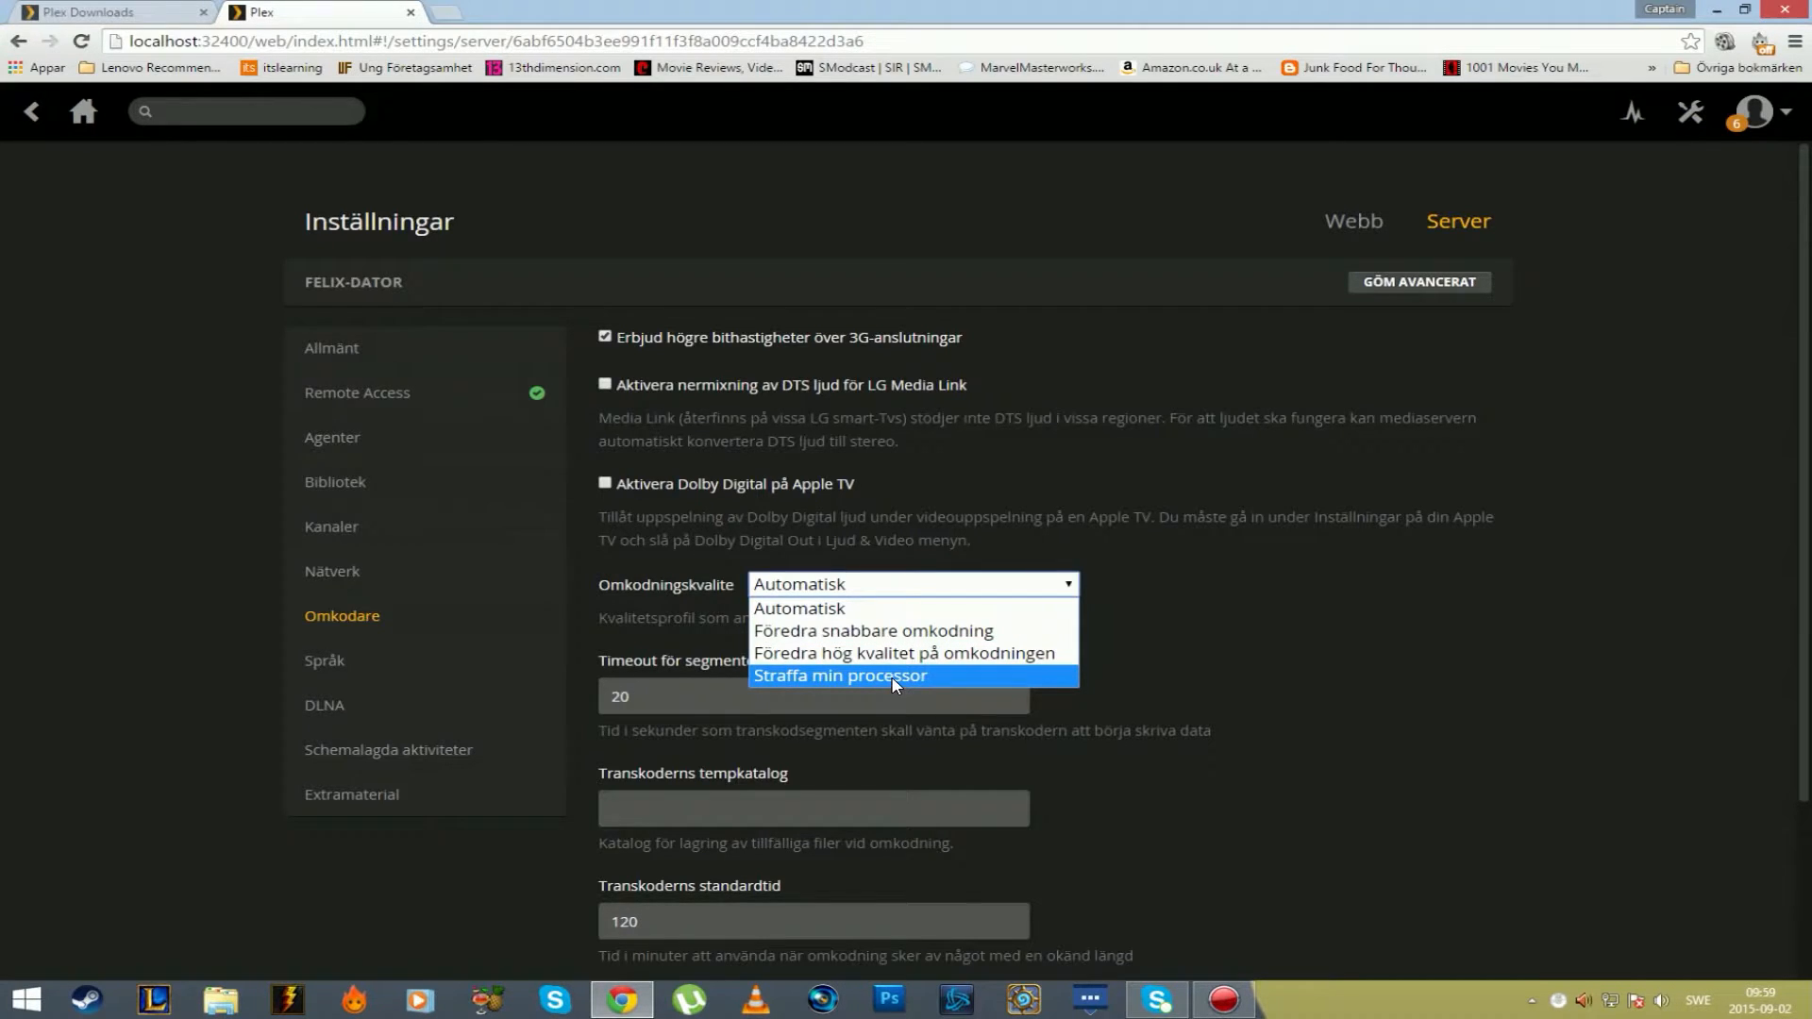
pyautogui.click(876, 587)
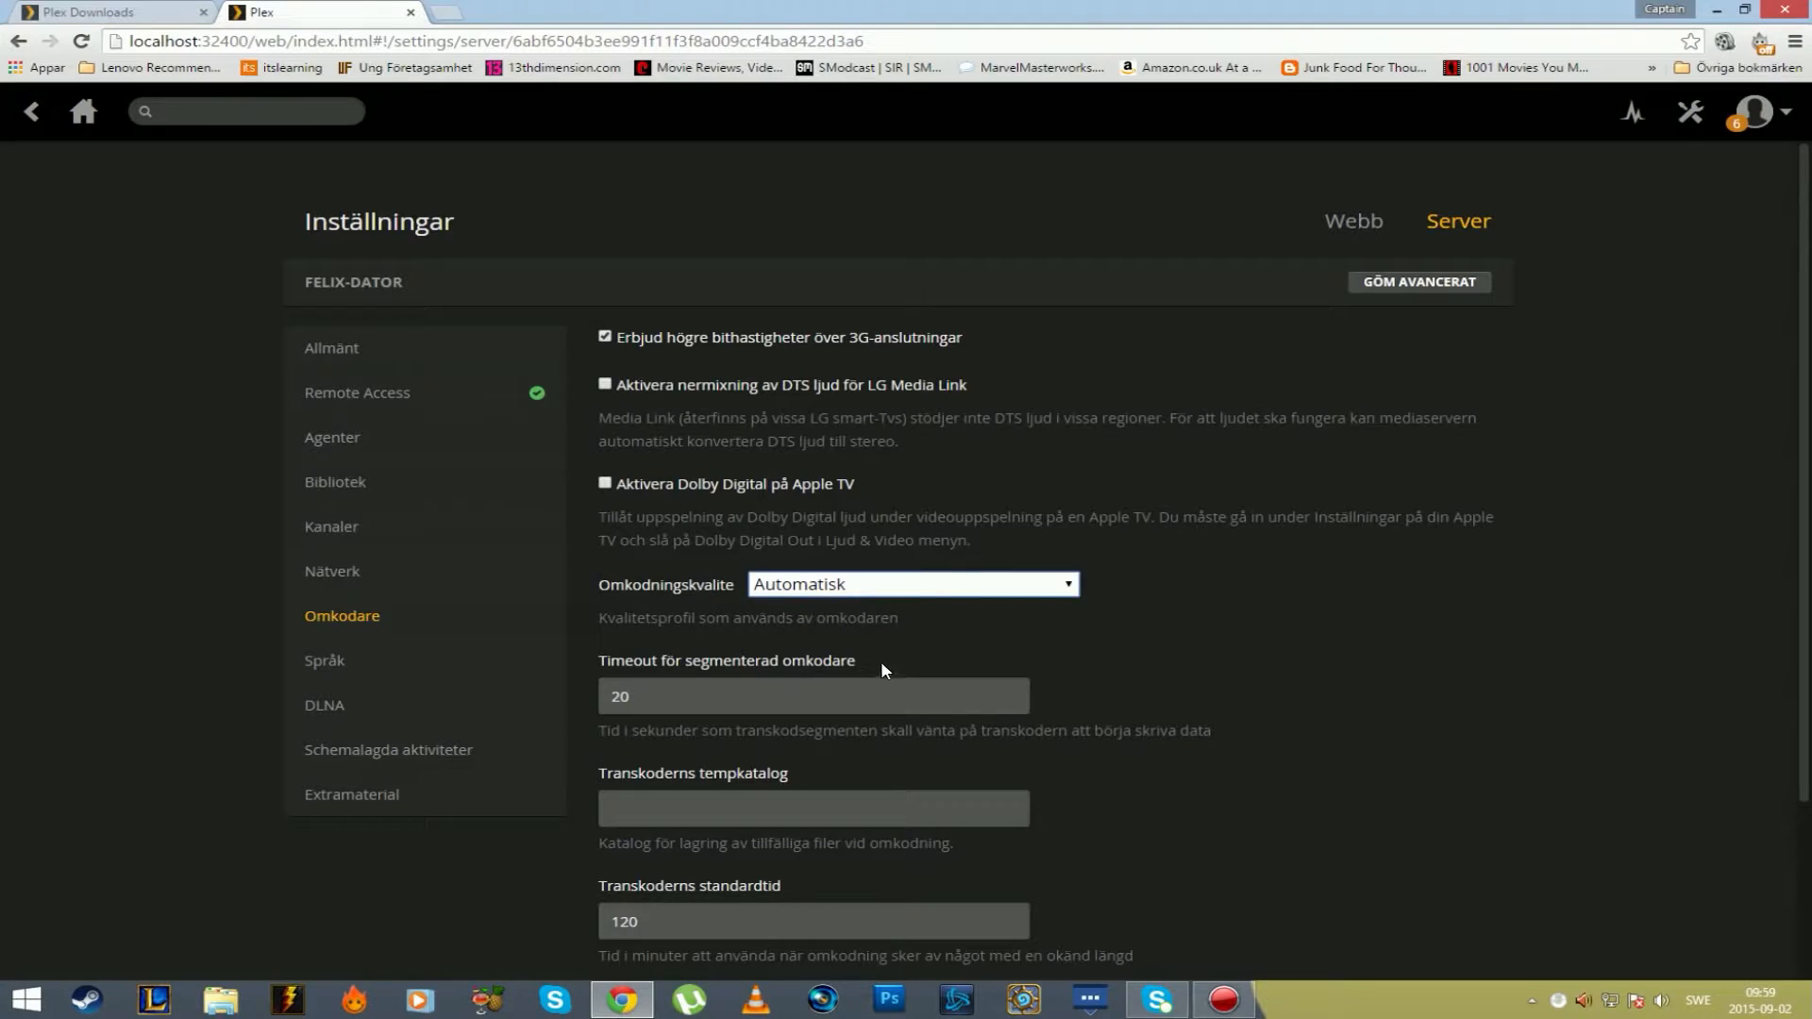
pyautogui.scroll(-1, 776, 556)
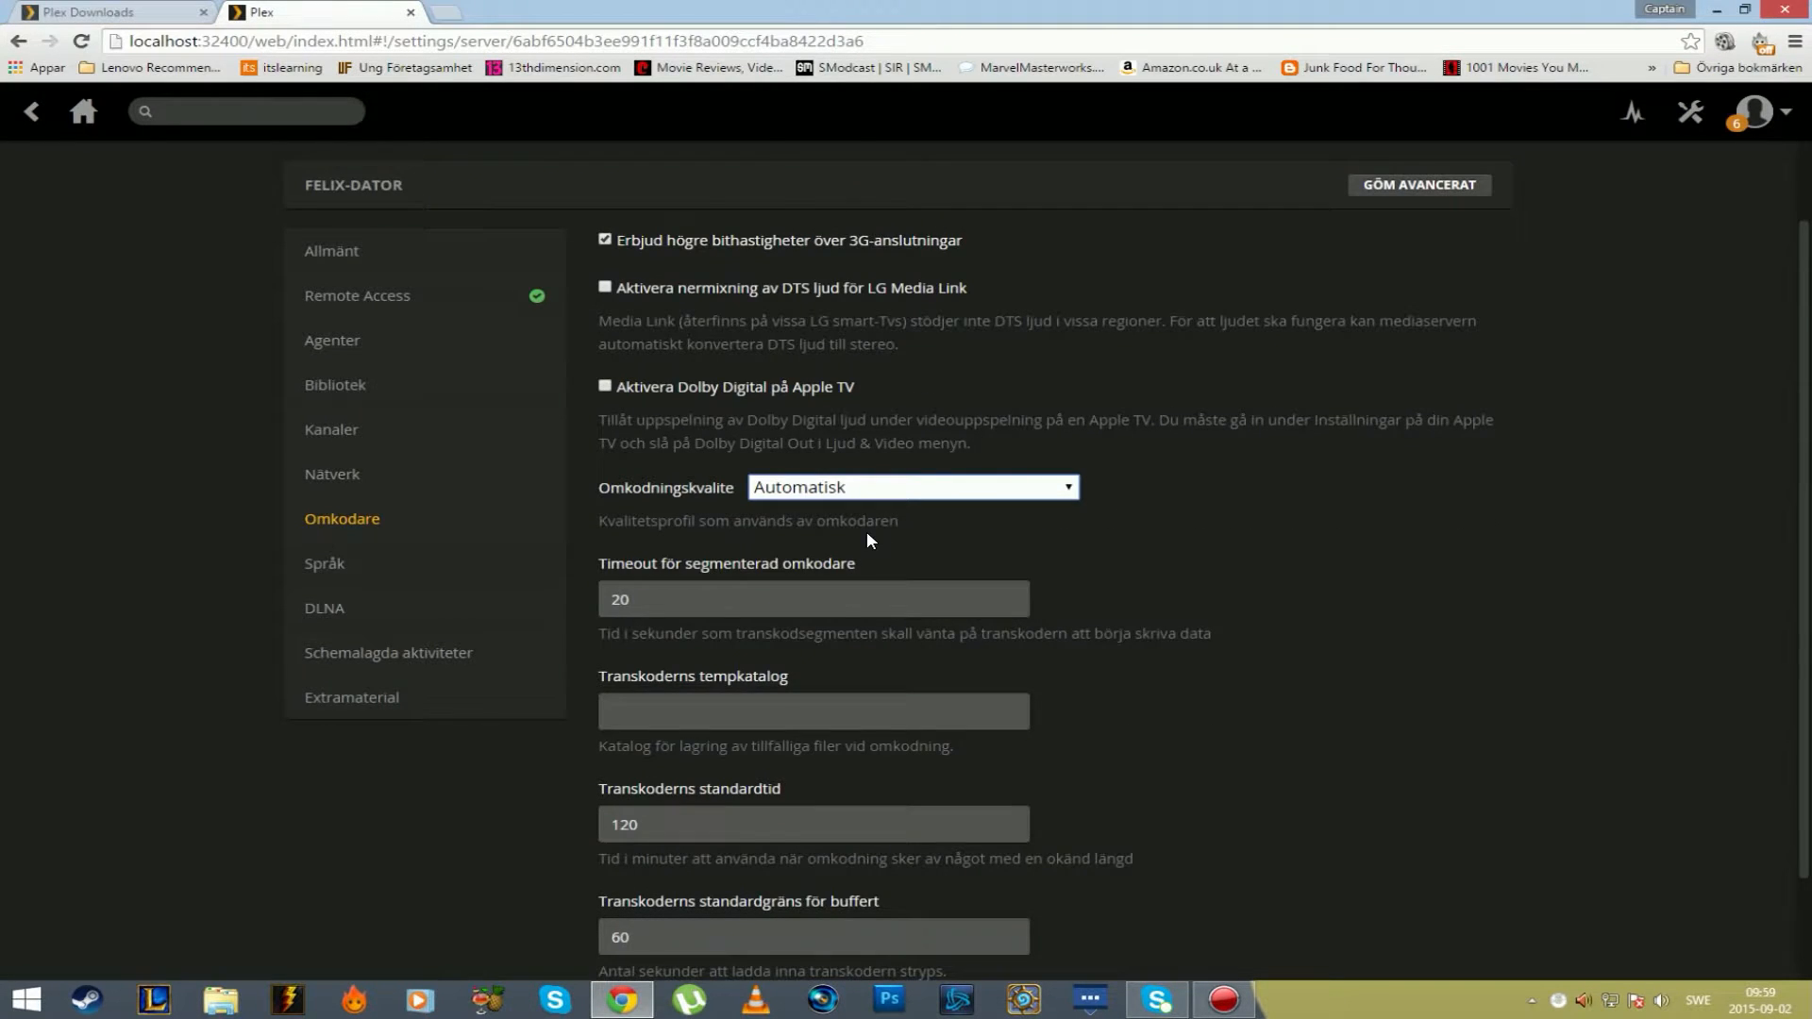
pyautogui.scroll(-1, 862, 540)
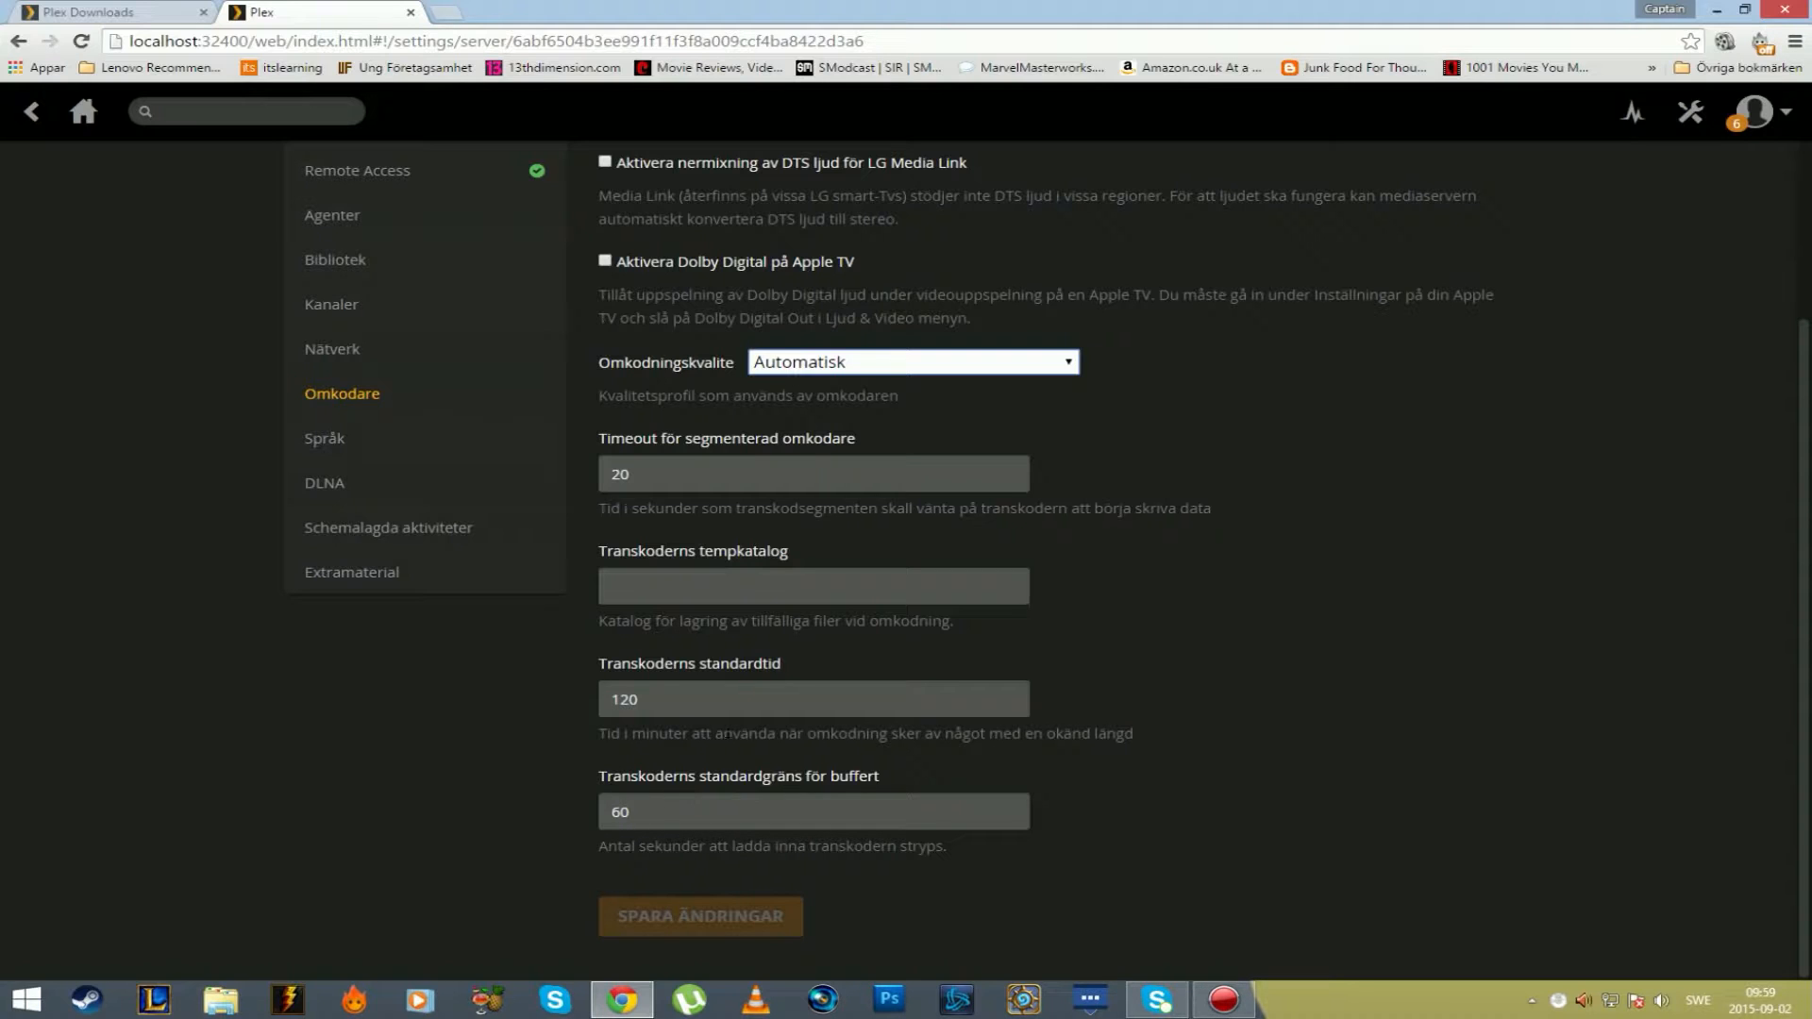
# View the server's language settings (Språk), including the subtitle mode choice.
pyautogui.click(331, 440)
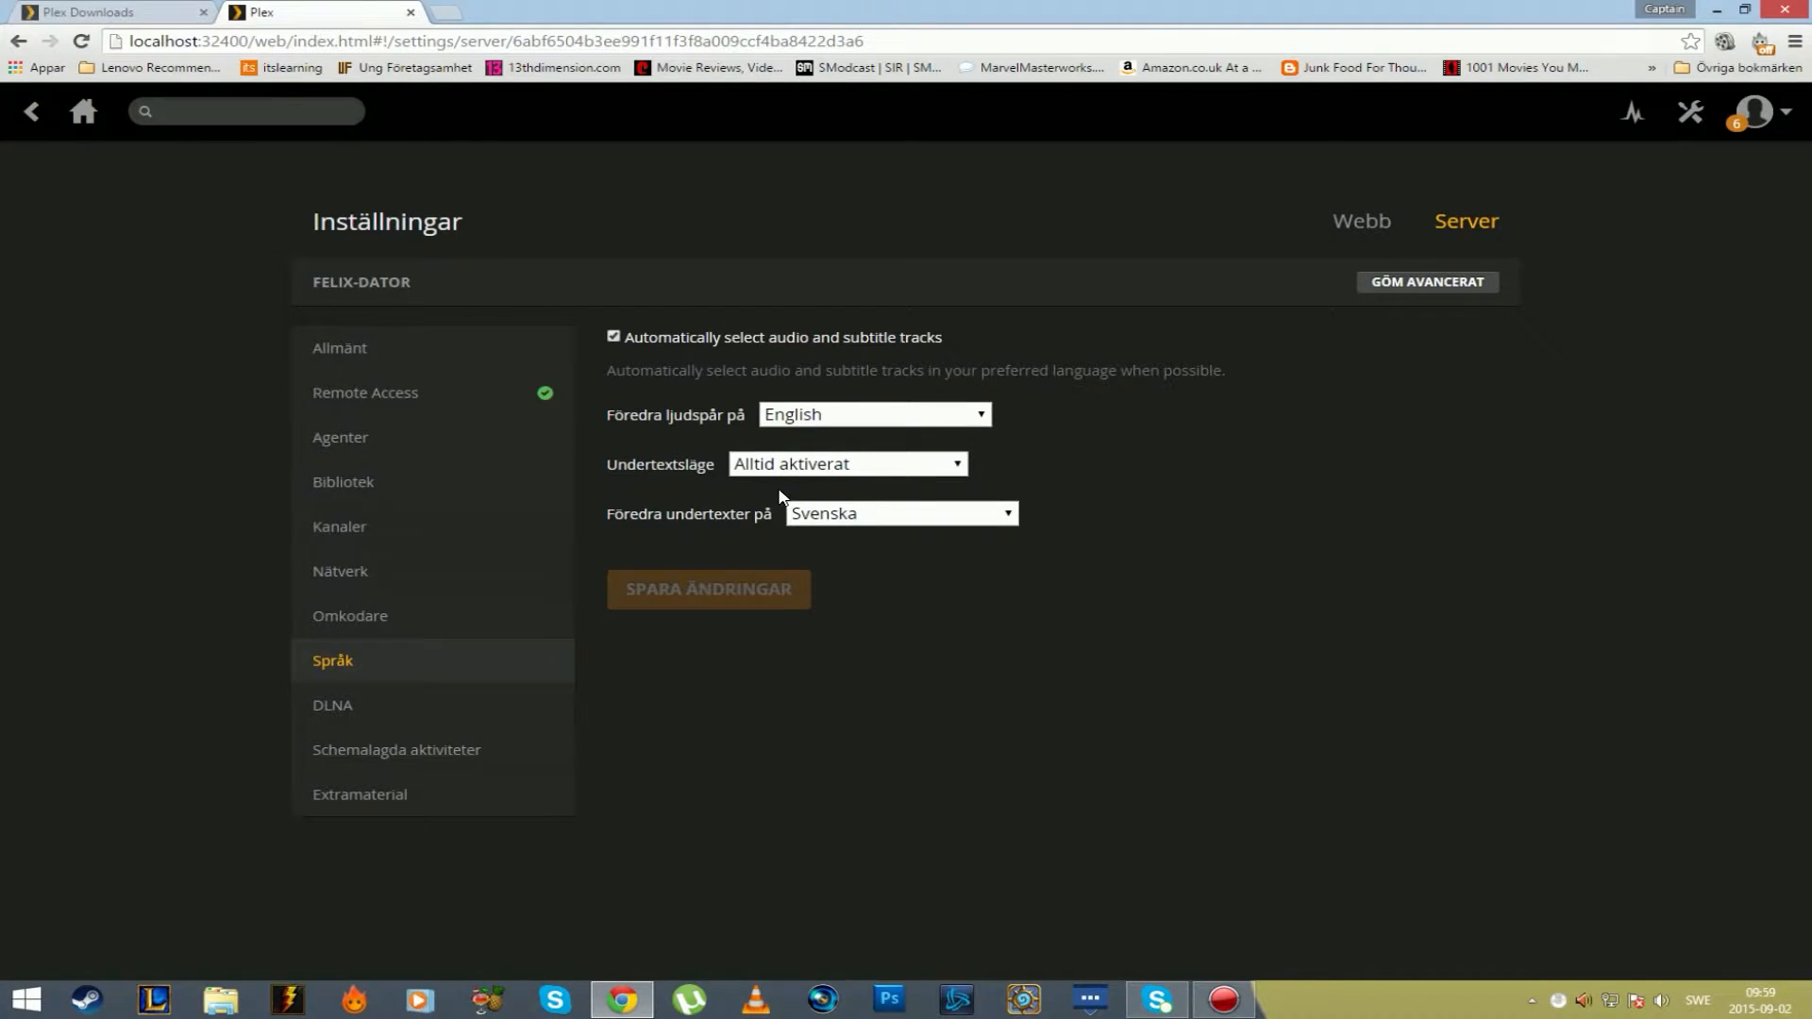
pyautogui.click(857, 467)
pyautogui.click(842, 471)
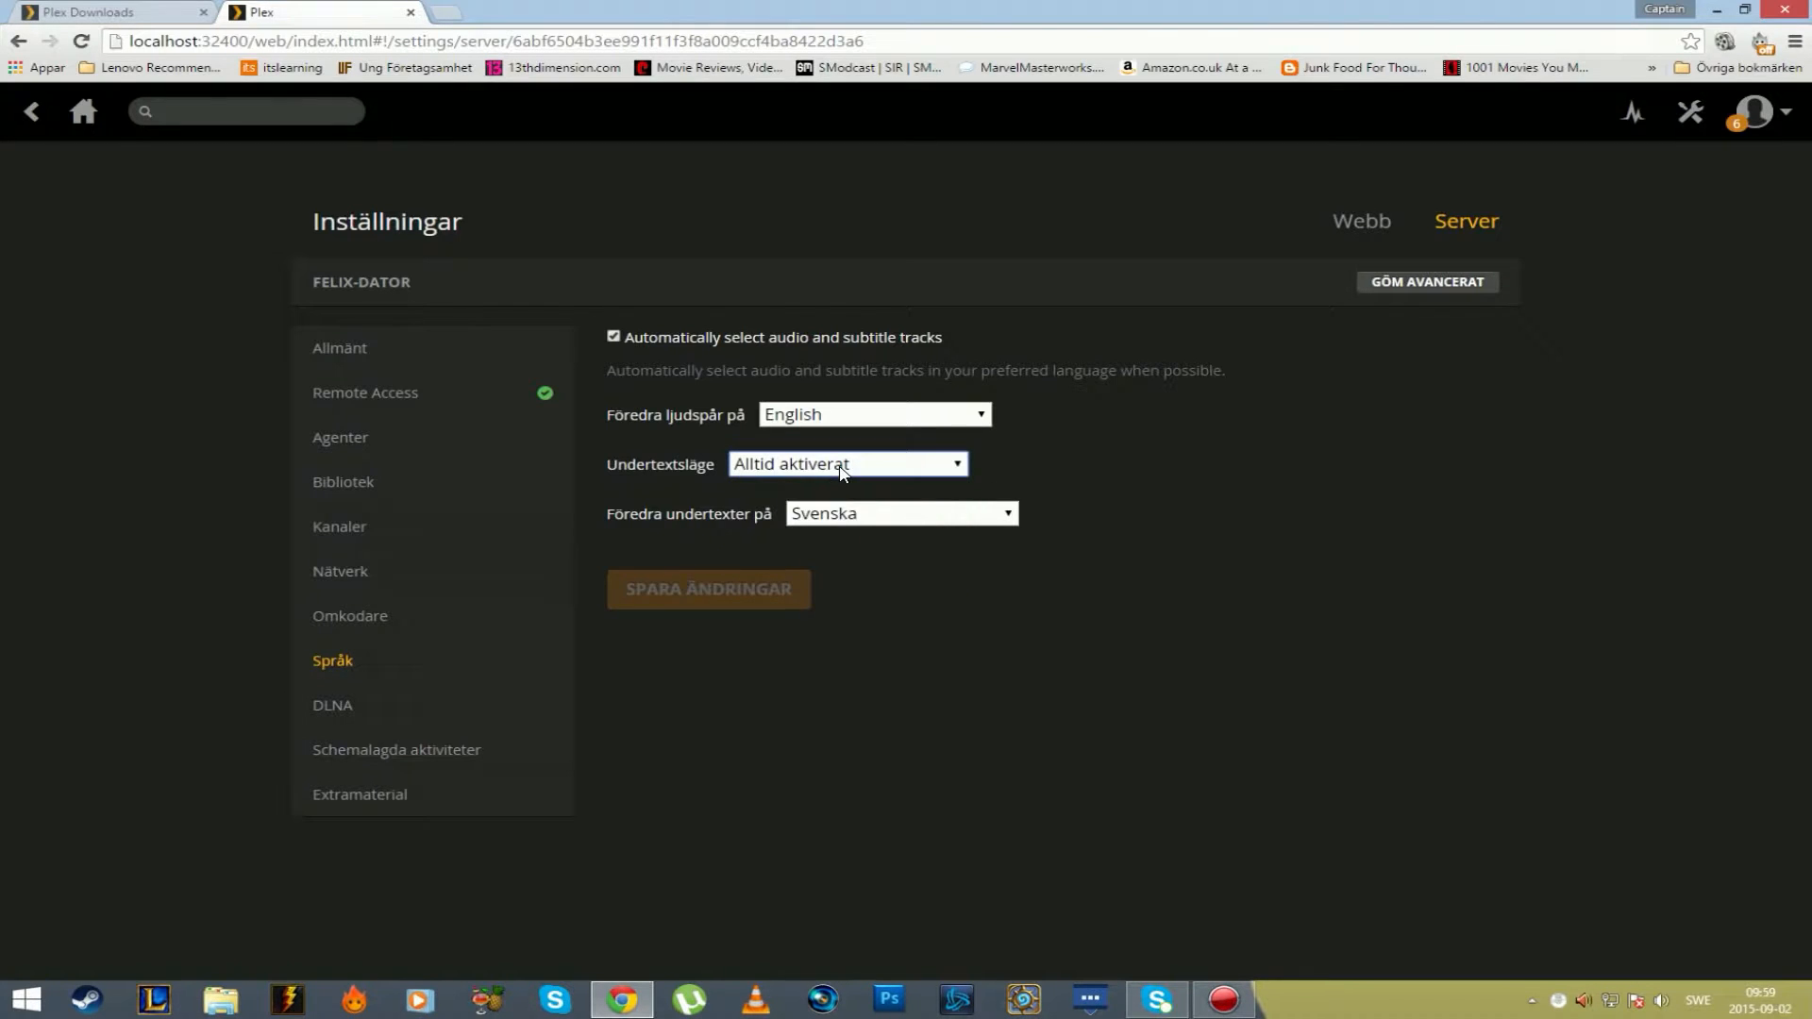
pyautogui.click(843, 472)
pyautogui.click(843, 472)
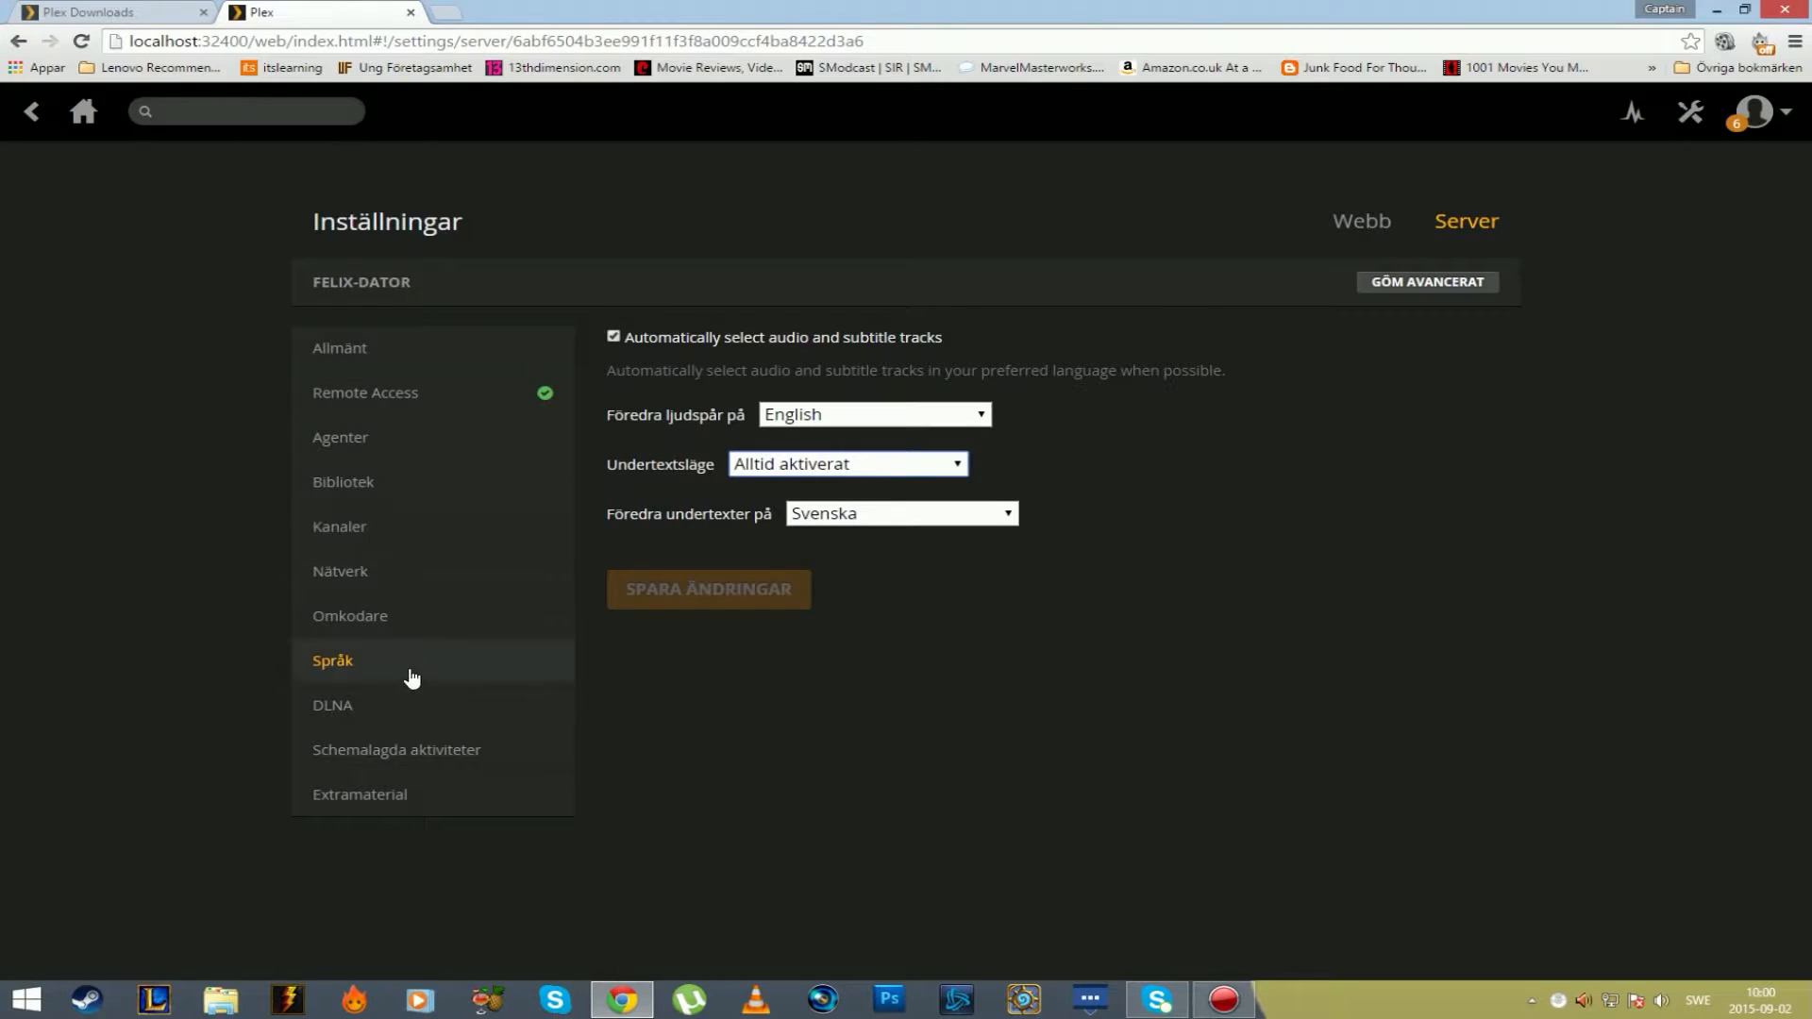
# Read through the server's DLNA settings, from enabling the DLNA server down to the description icons.
pyautogui.click(429, 696)
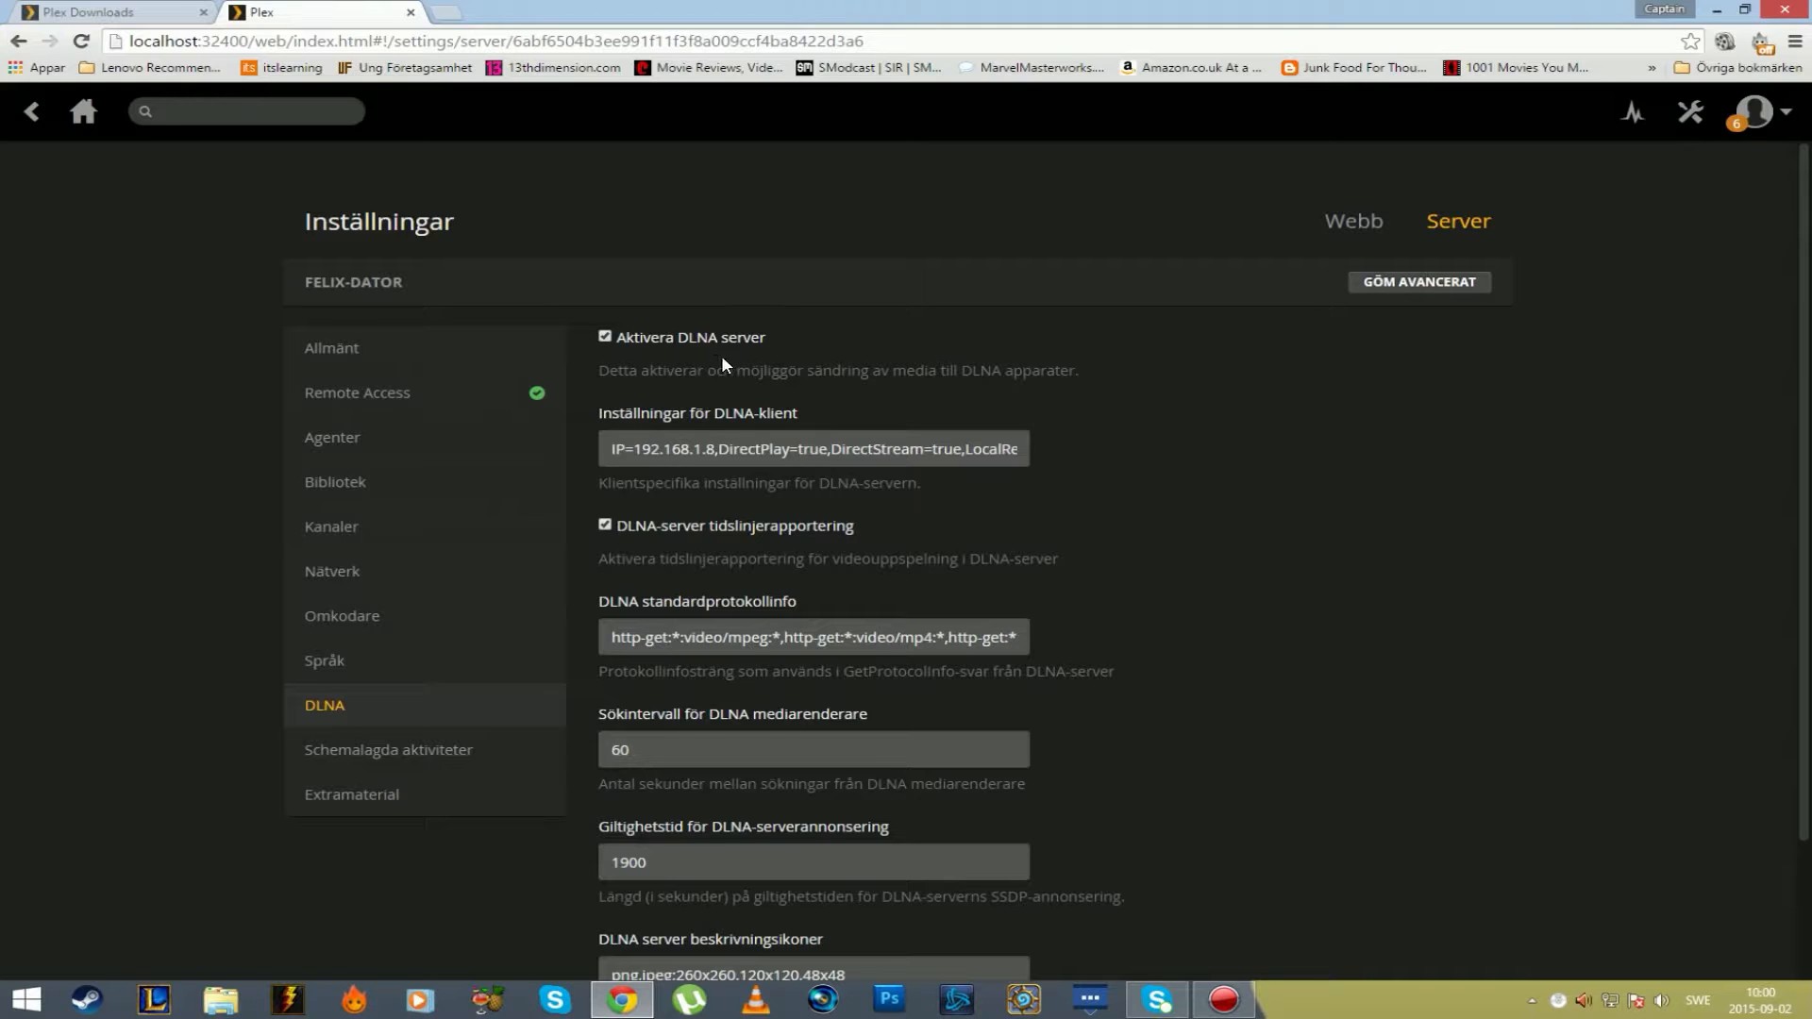
pyautogui.scroll(-3, 968, 513)
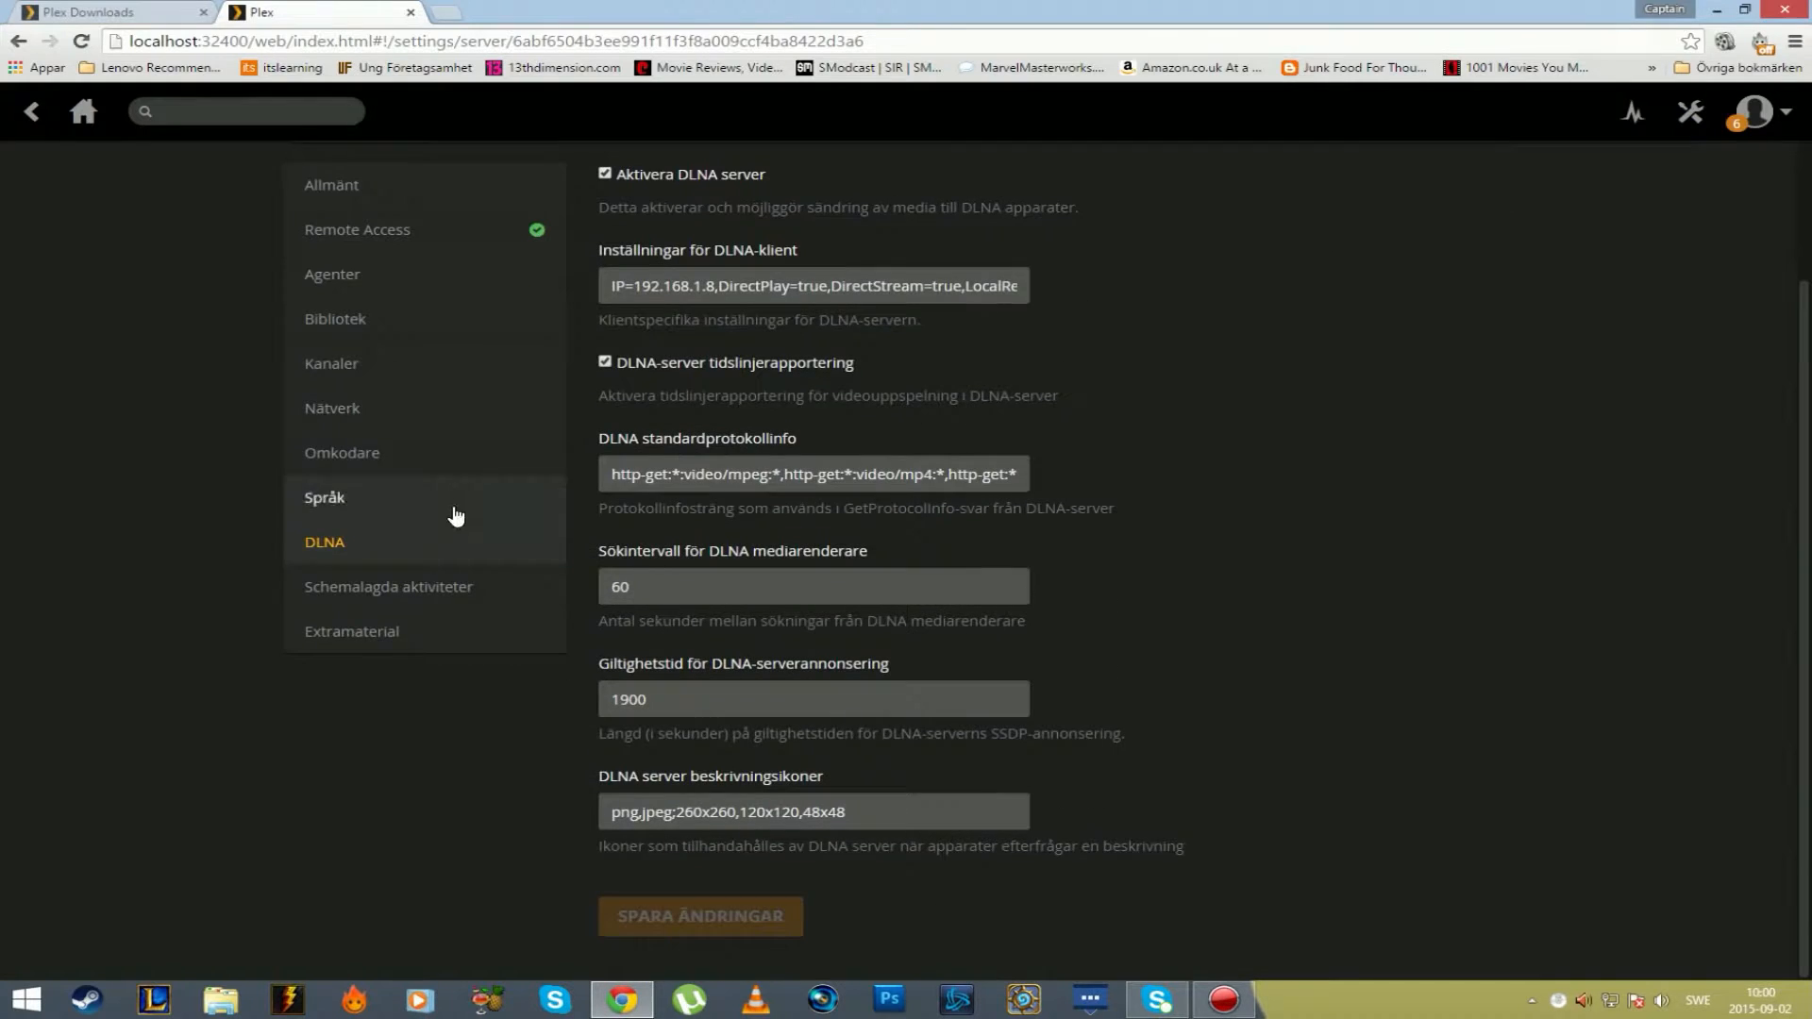
pyautogui.scroll(3, 678, 594)
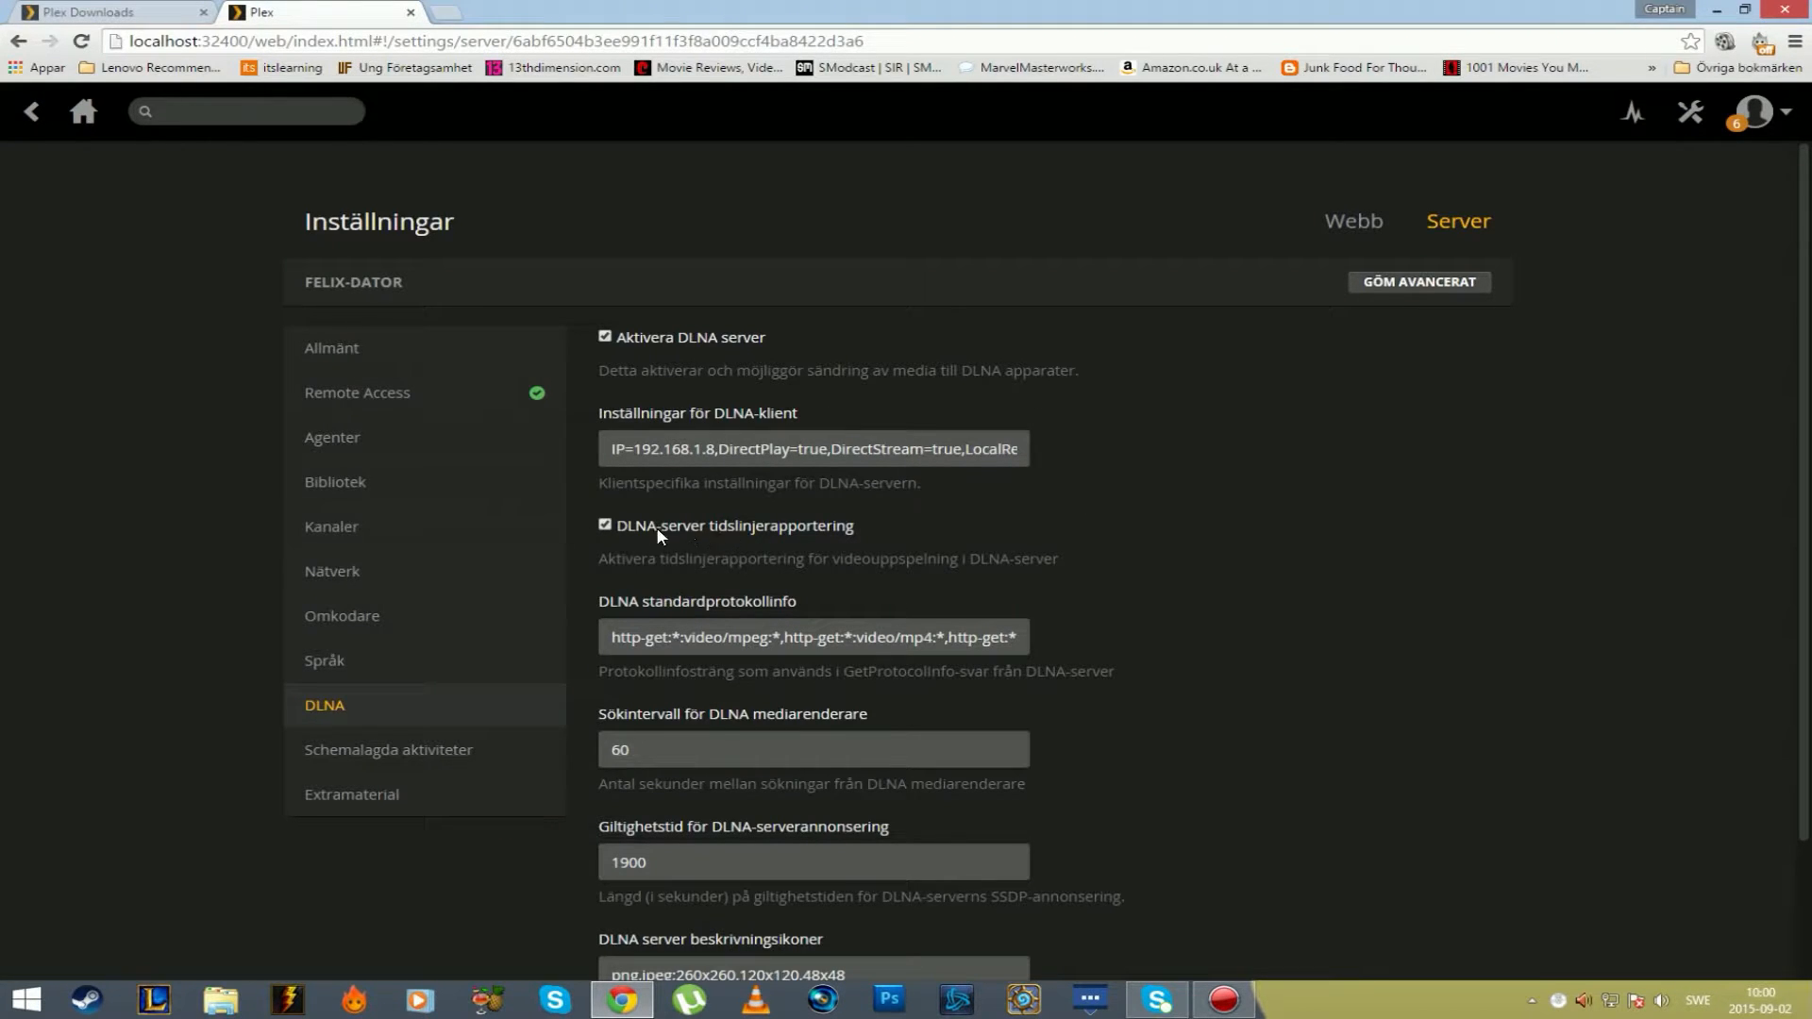
pyautogui.scroll(-3, 705, 606)
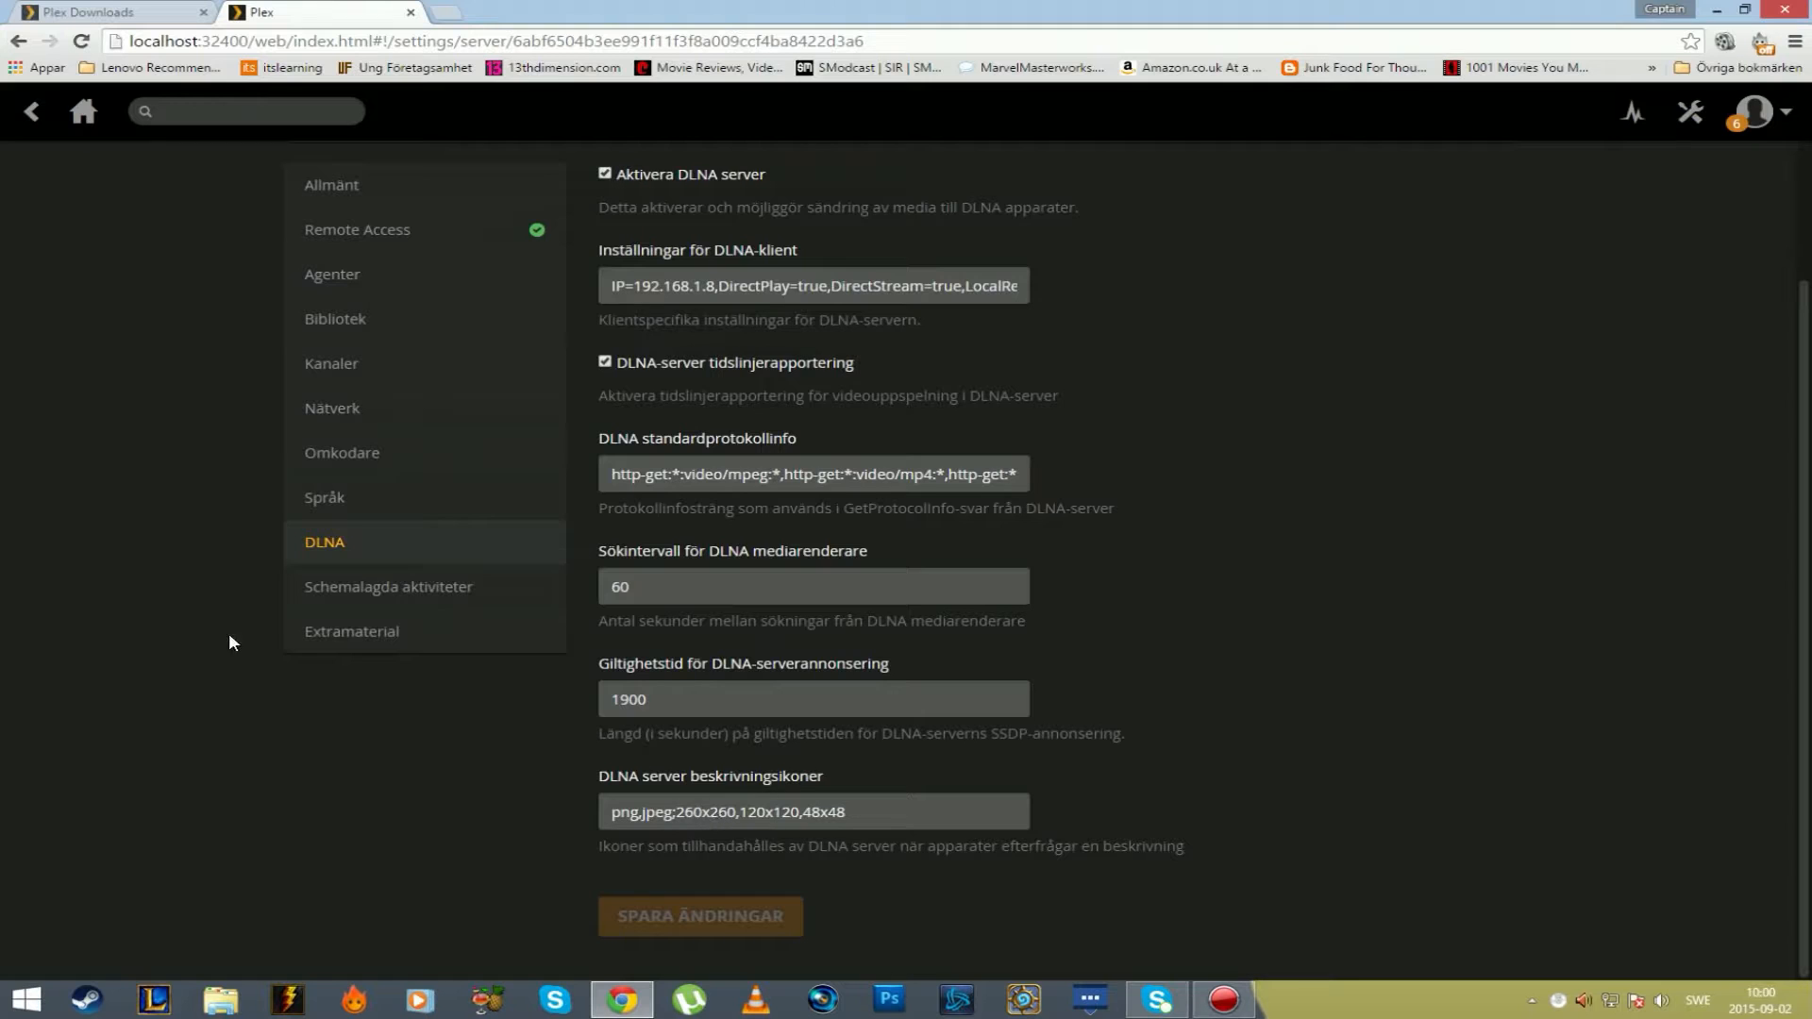
# View the server's scheduled task settings (Schemalagda aktiviteter) and its extras settings for cinema trailers (Extramaterial).
pyautogui.click(325, 593)
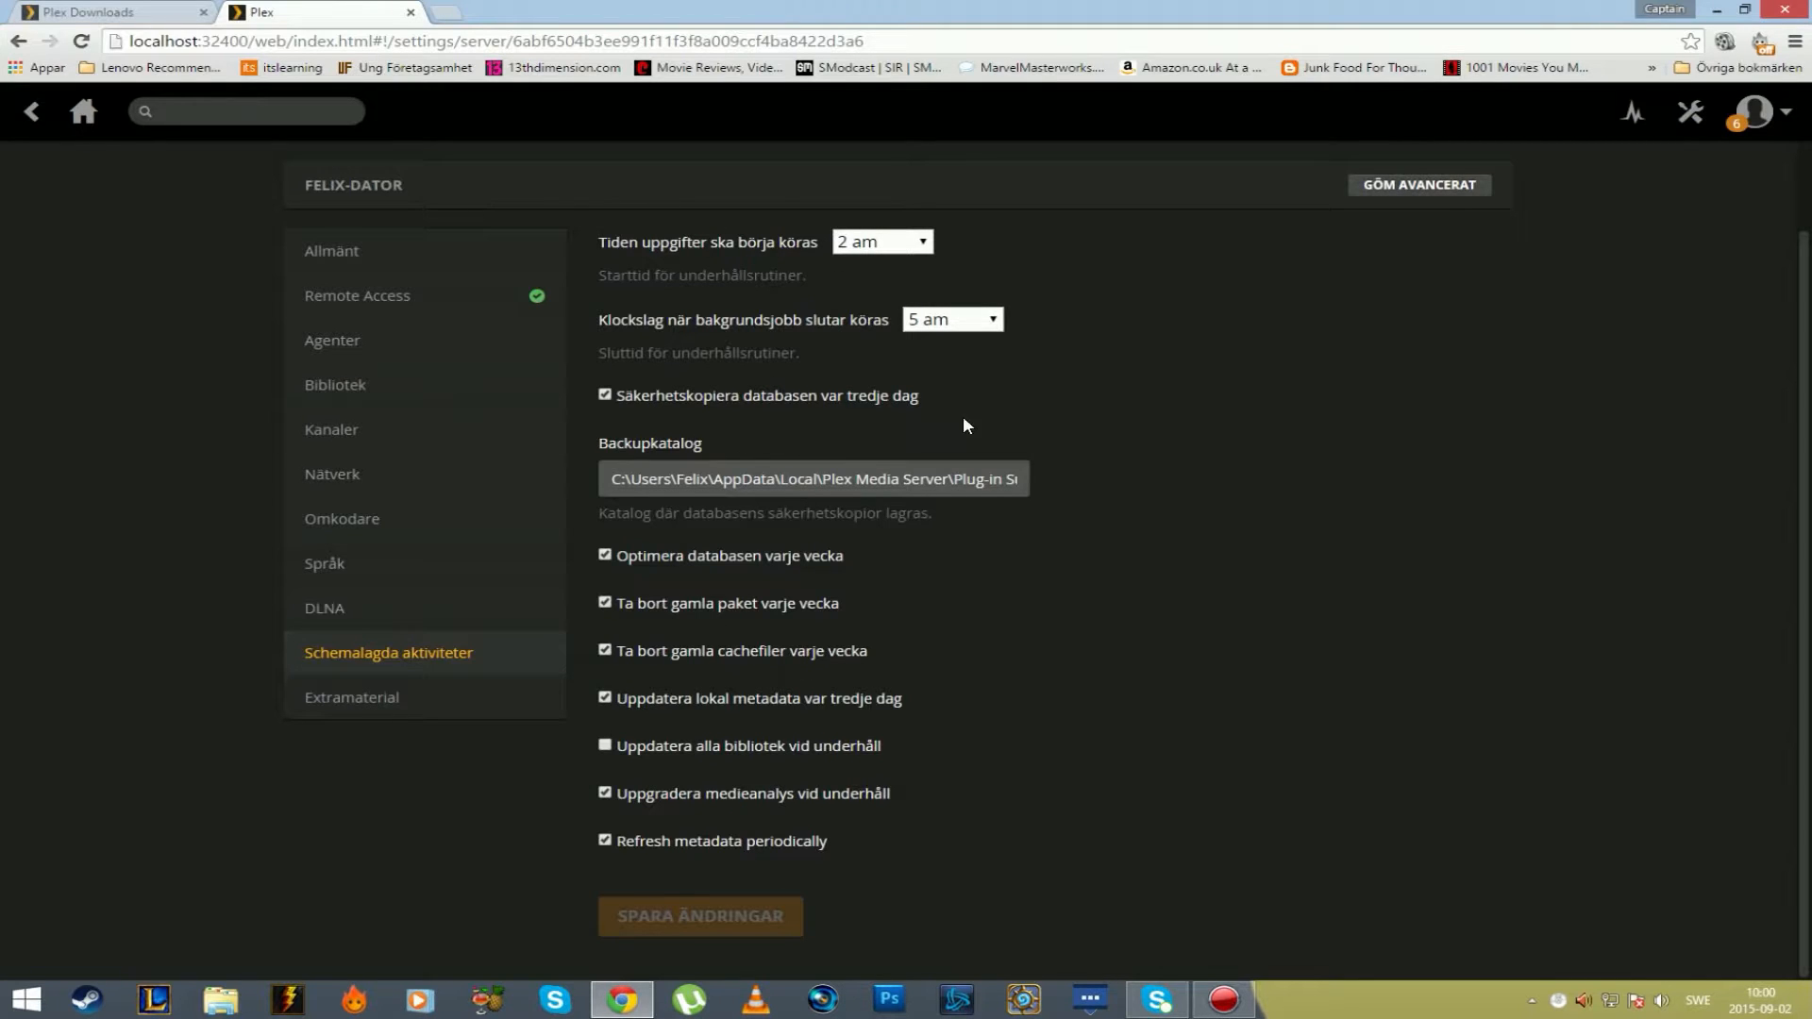
pyautogui.click(415, 703)
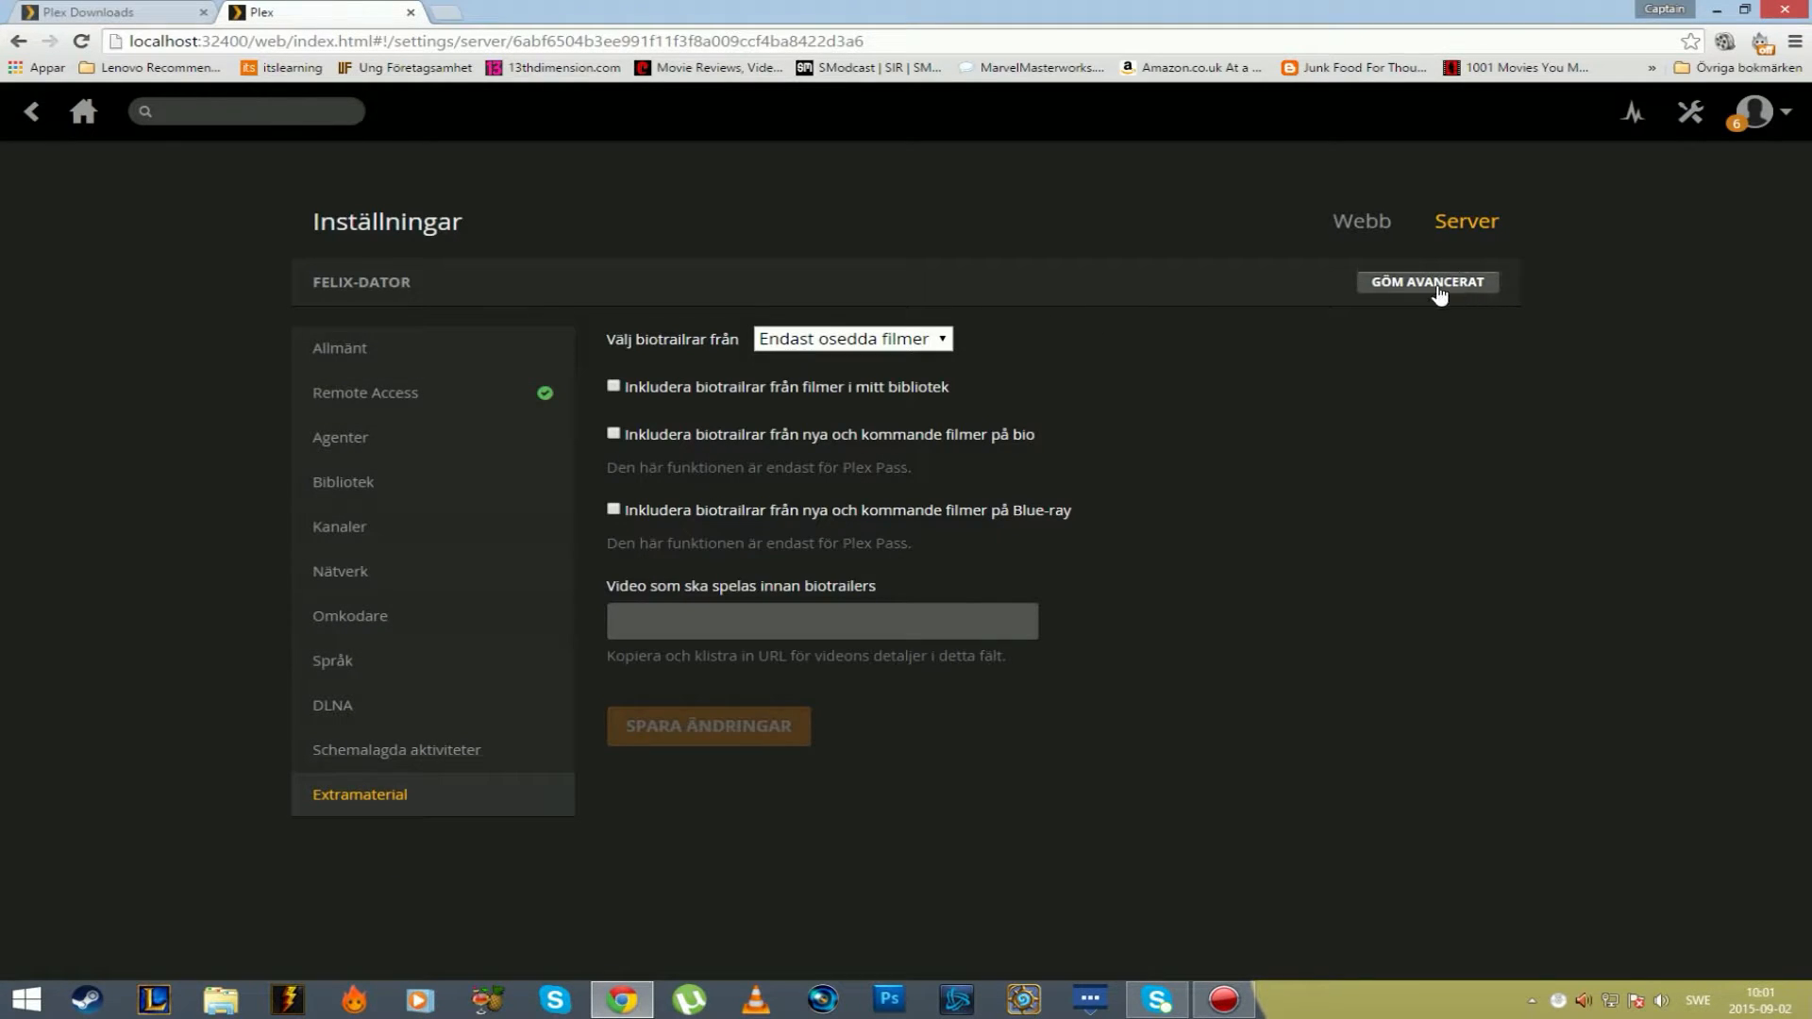
# Open the web player settings (Uppspelare) and examine the available local streaming quality options (Lokal kvalitet).
pyautogui.click(404, 364)
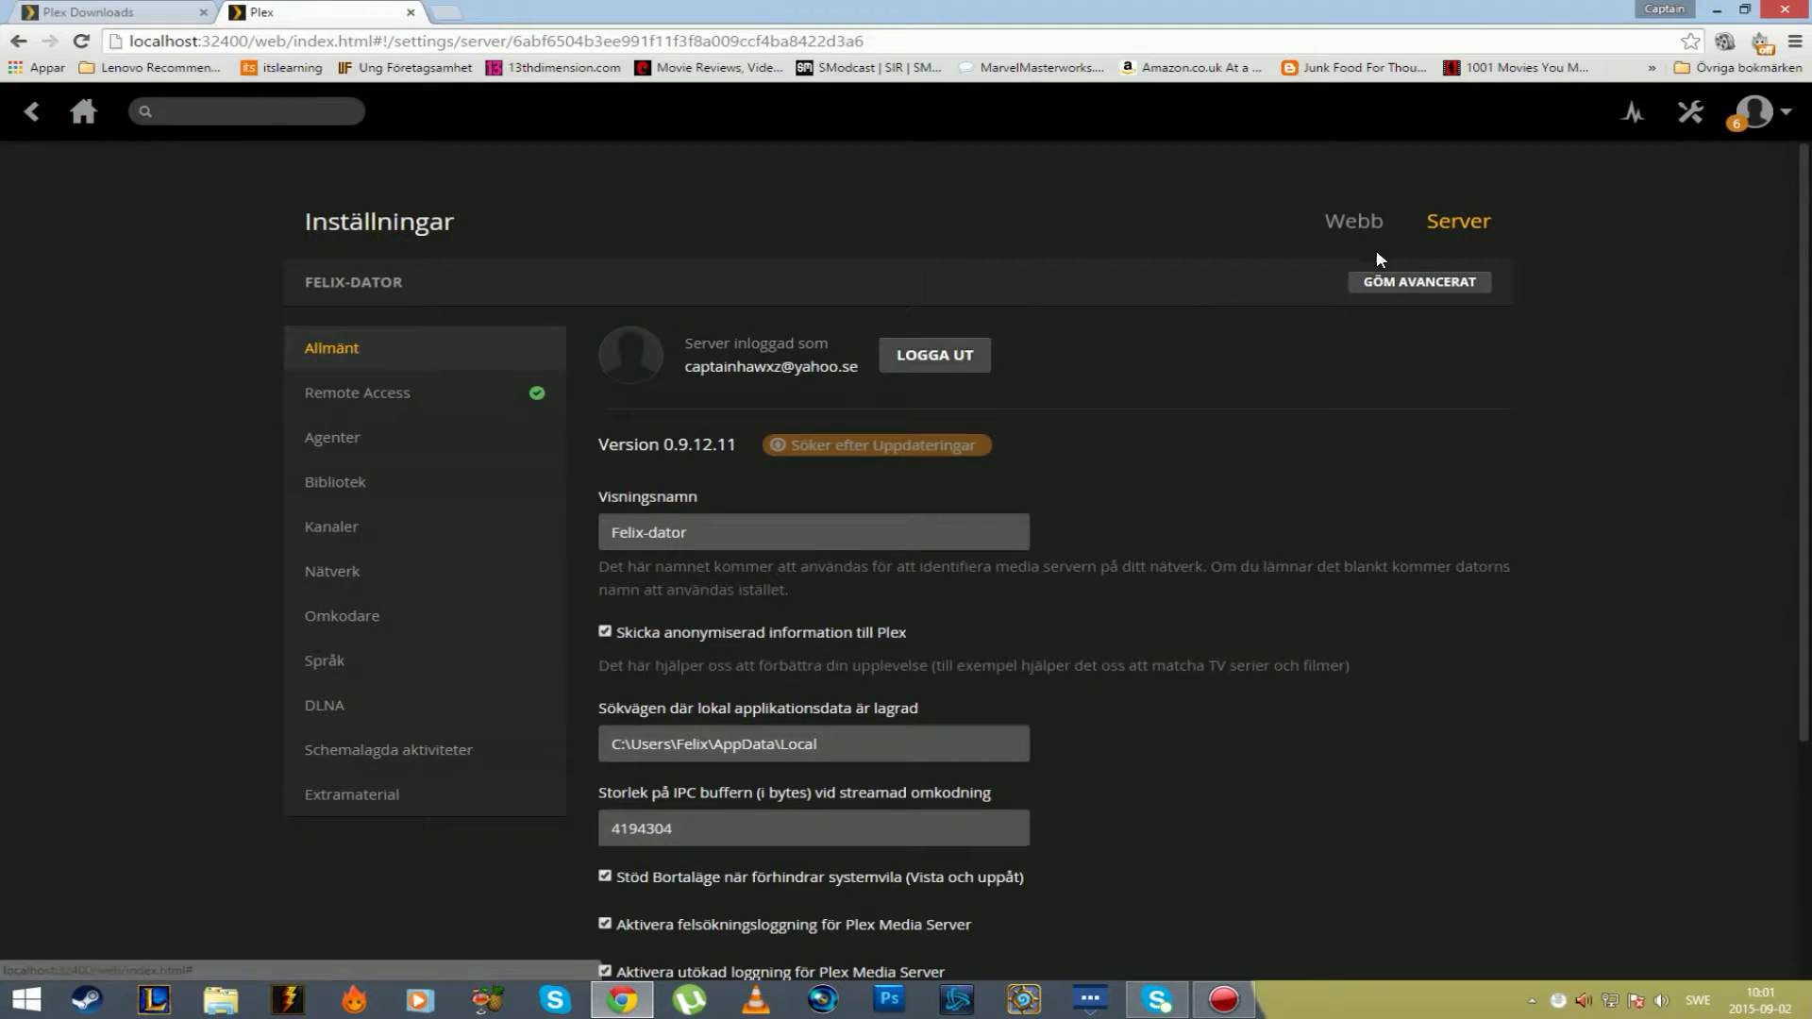
pyautogui.click(1338, 224)
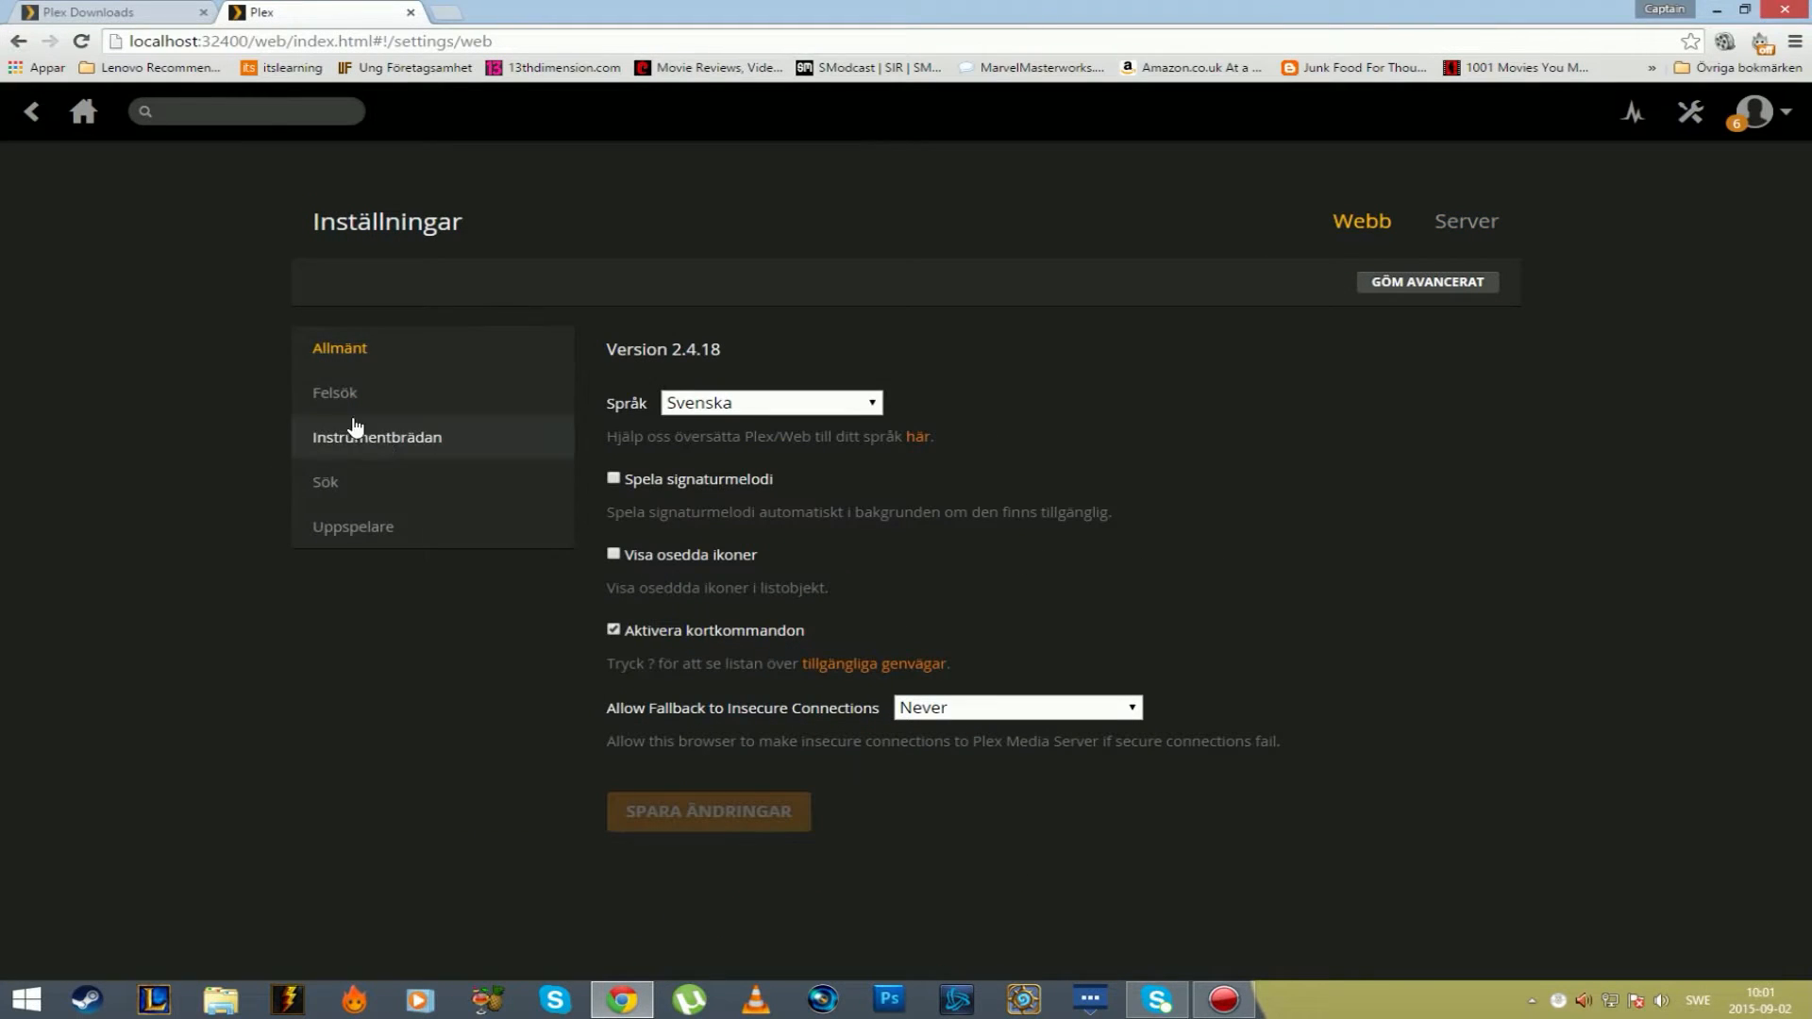
pyautogui.click(421, 528)
pyautogui.click(836, 395)
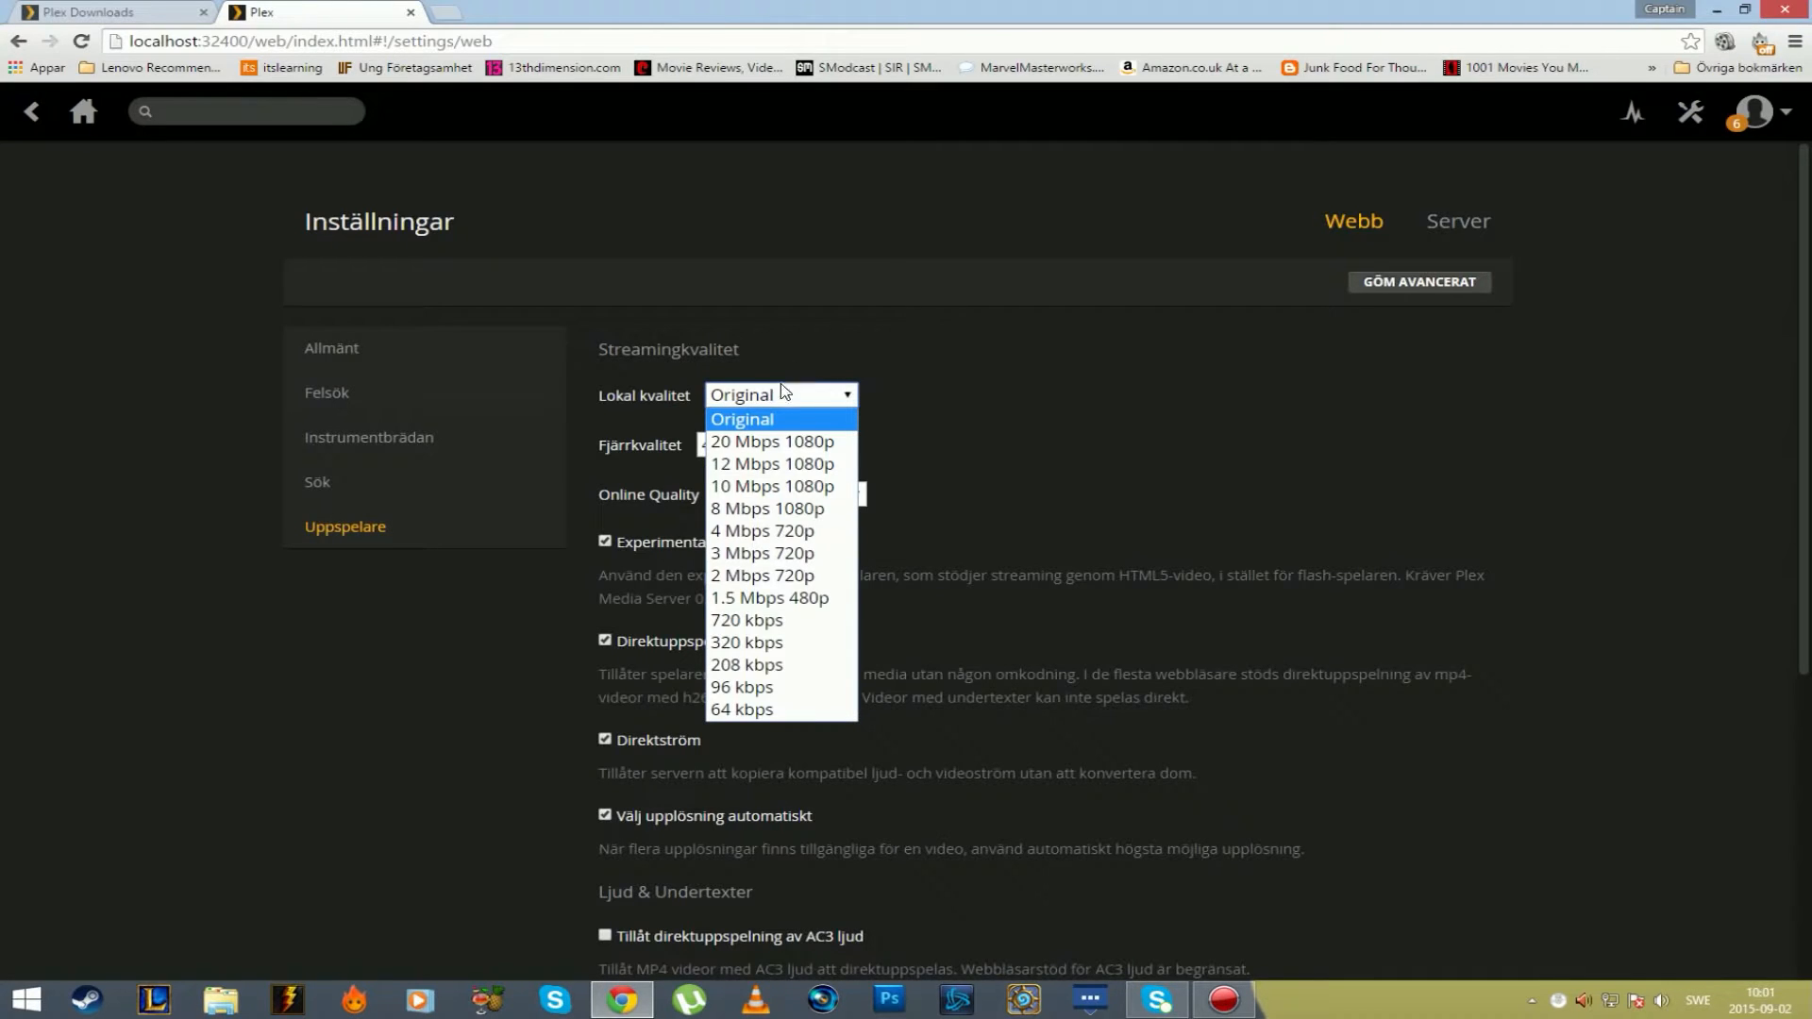
pyautogui.click(776, 400)
pyautogui.click(755, 401)
pyautogui.click(755, 401)
pyautogui.click(817, 404)
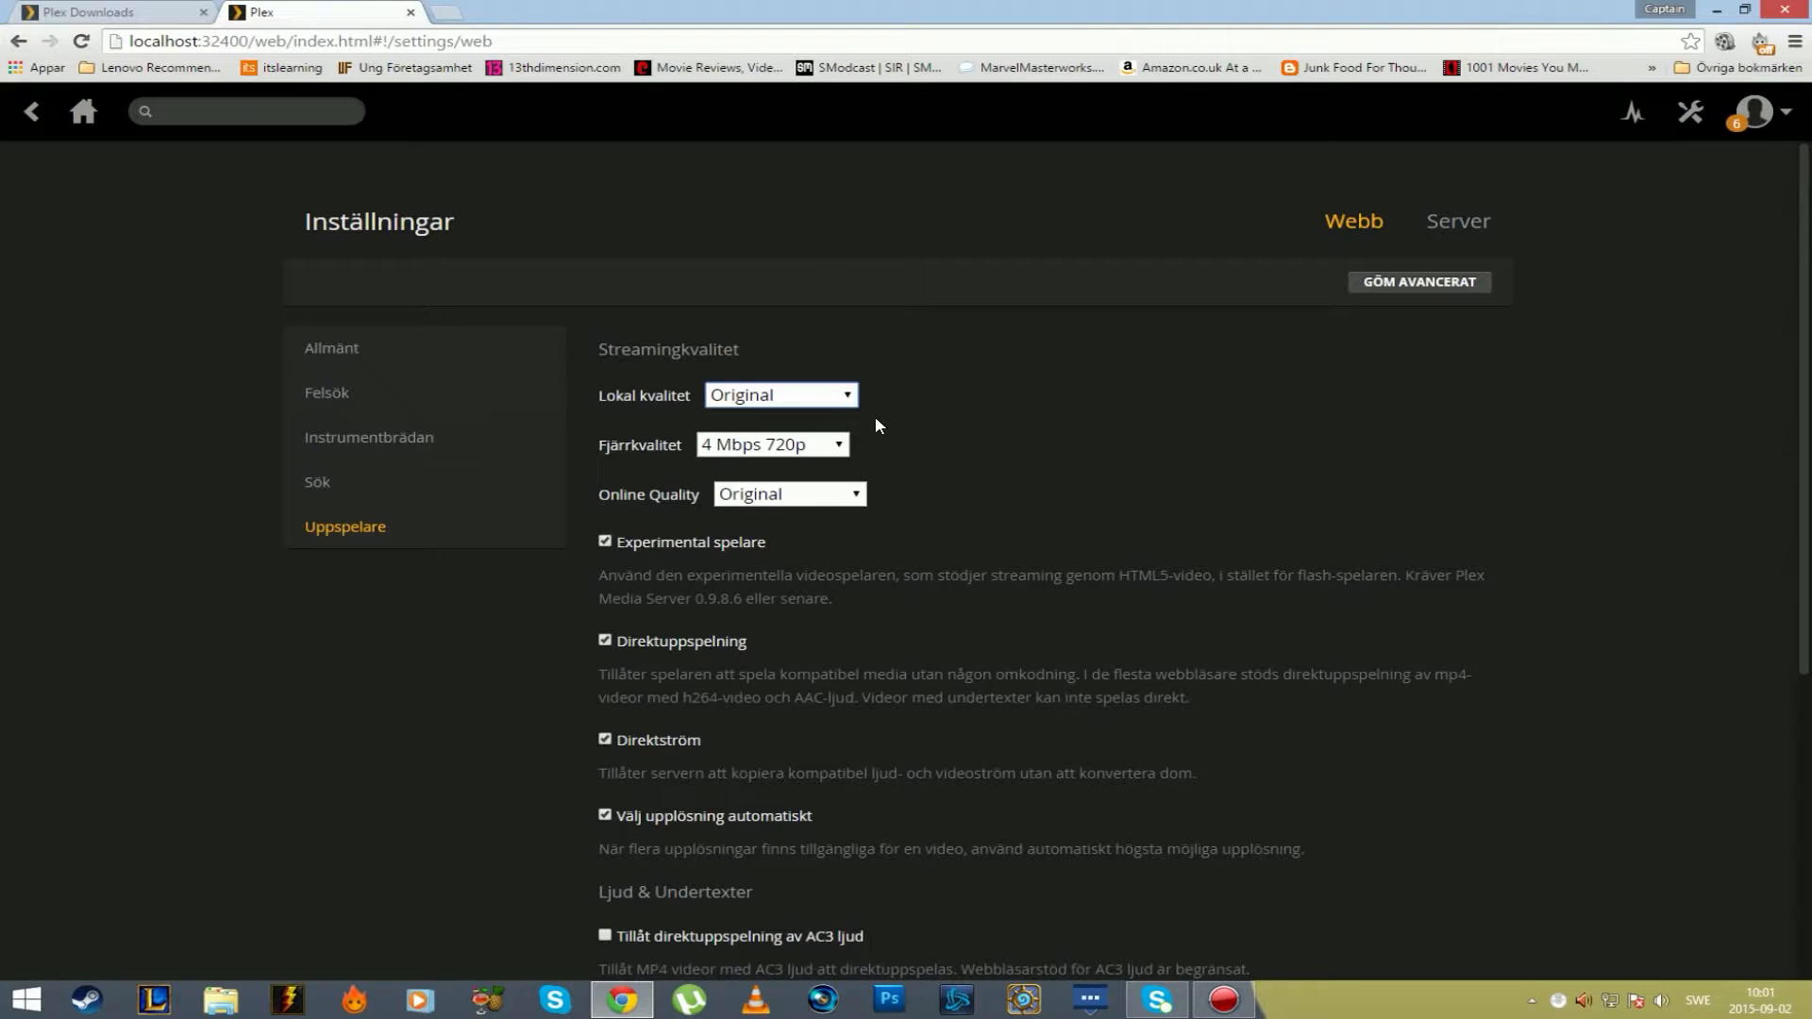
# Examine the remote streaming quality options (Fjärrkvalitet) in the web player settings.
pyautogui.click(817, 449)
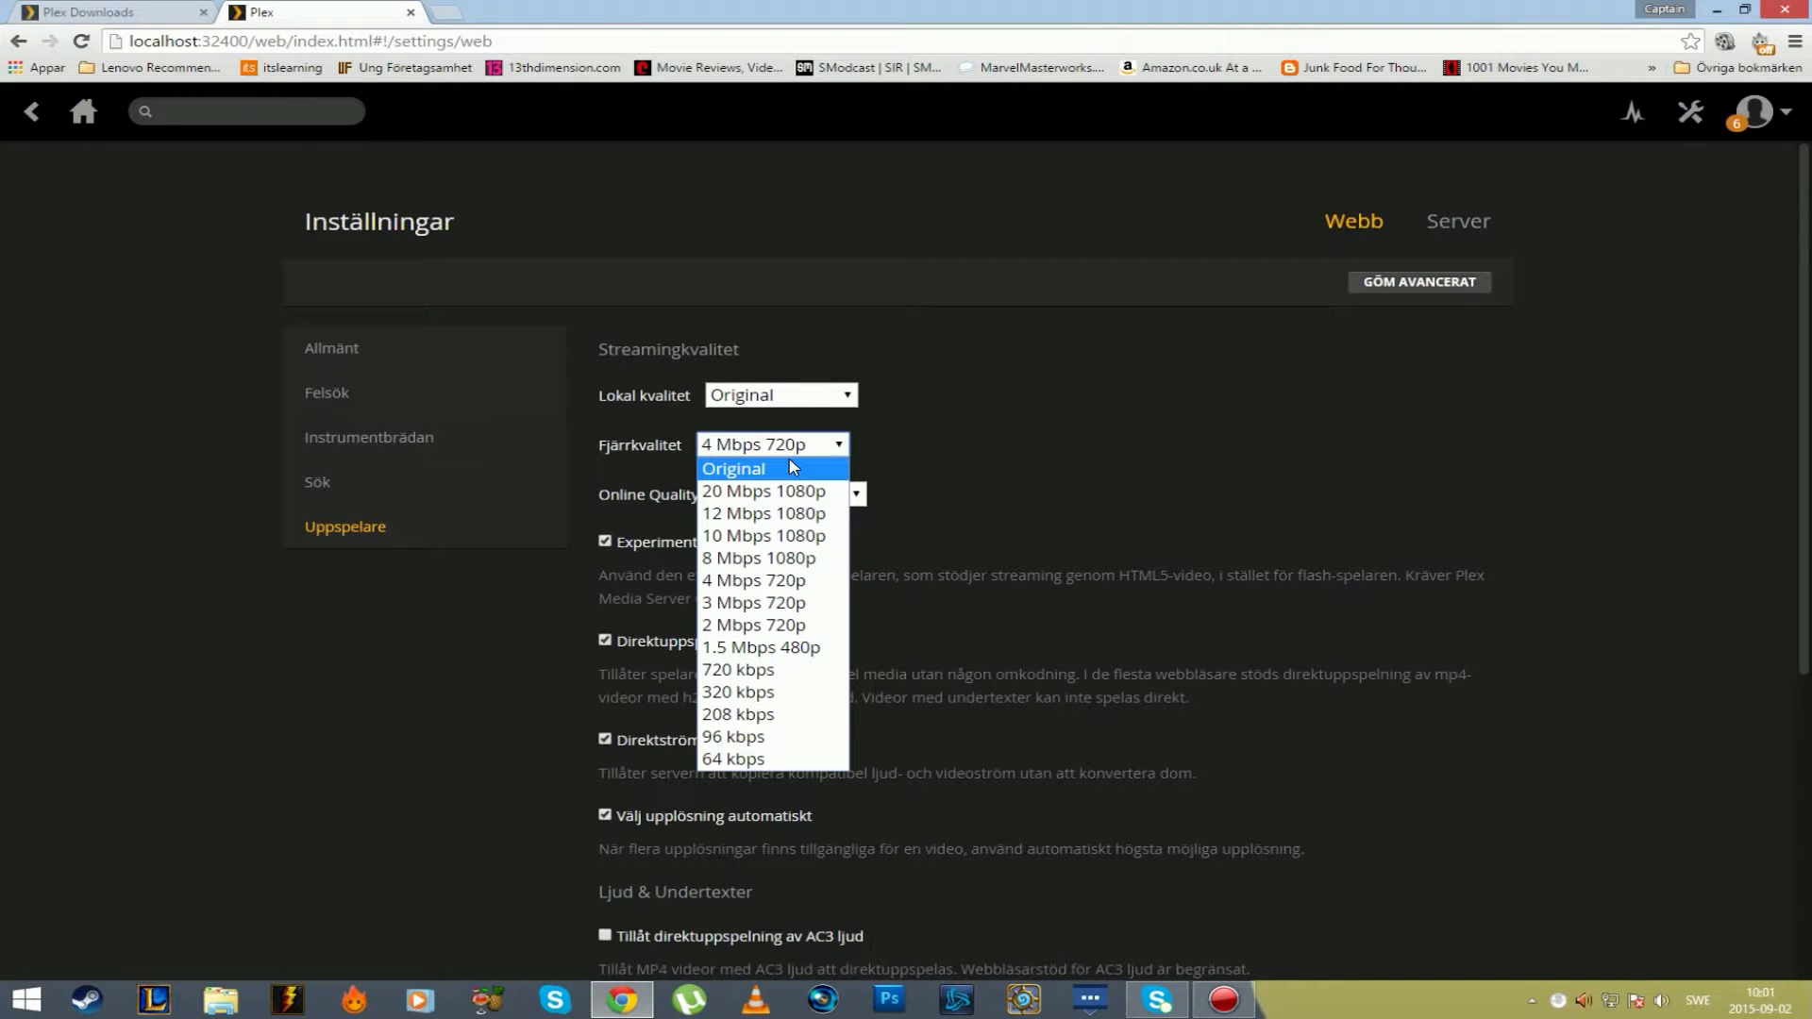
pyautogui.click(1216, 418)
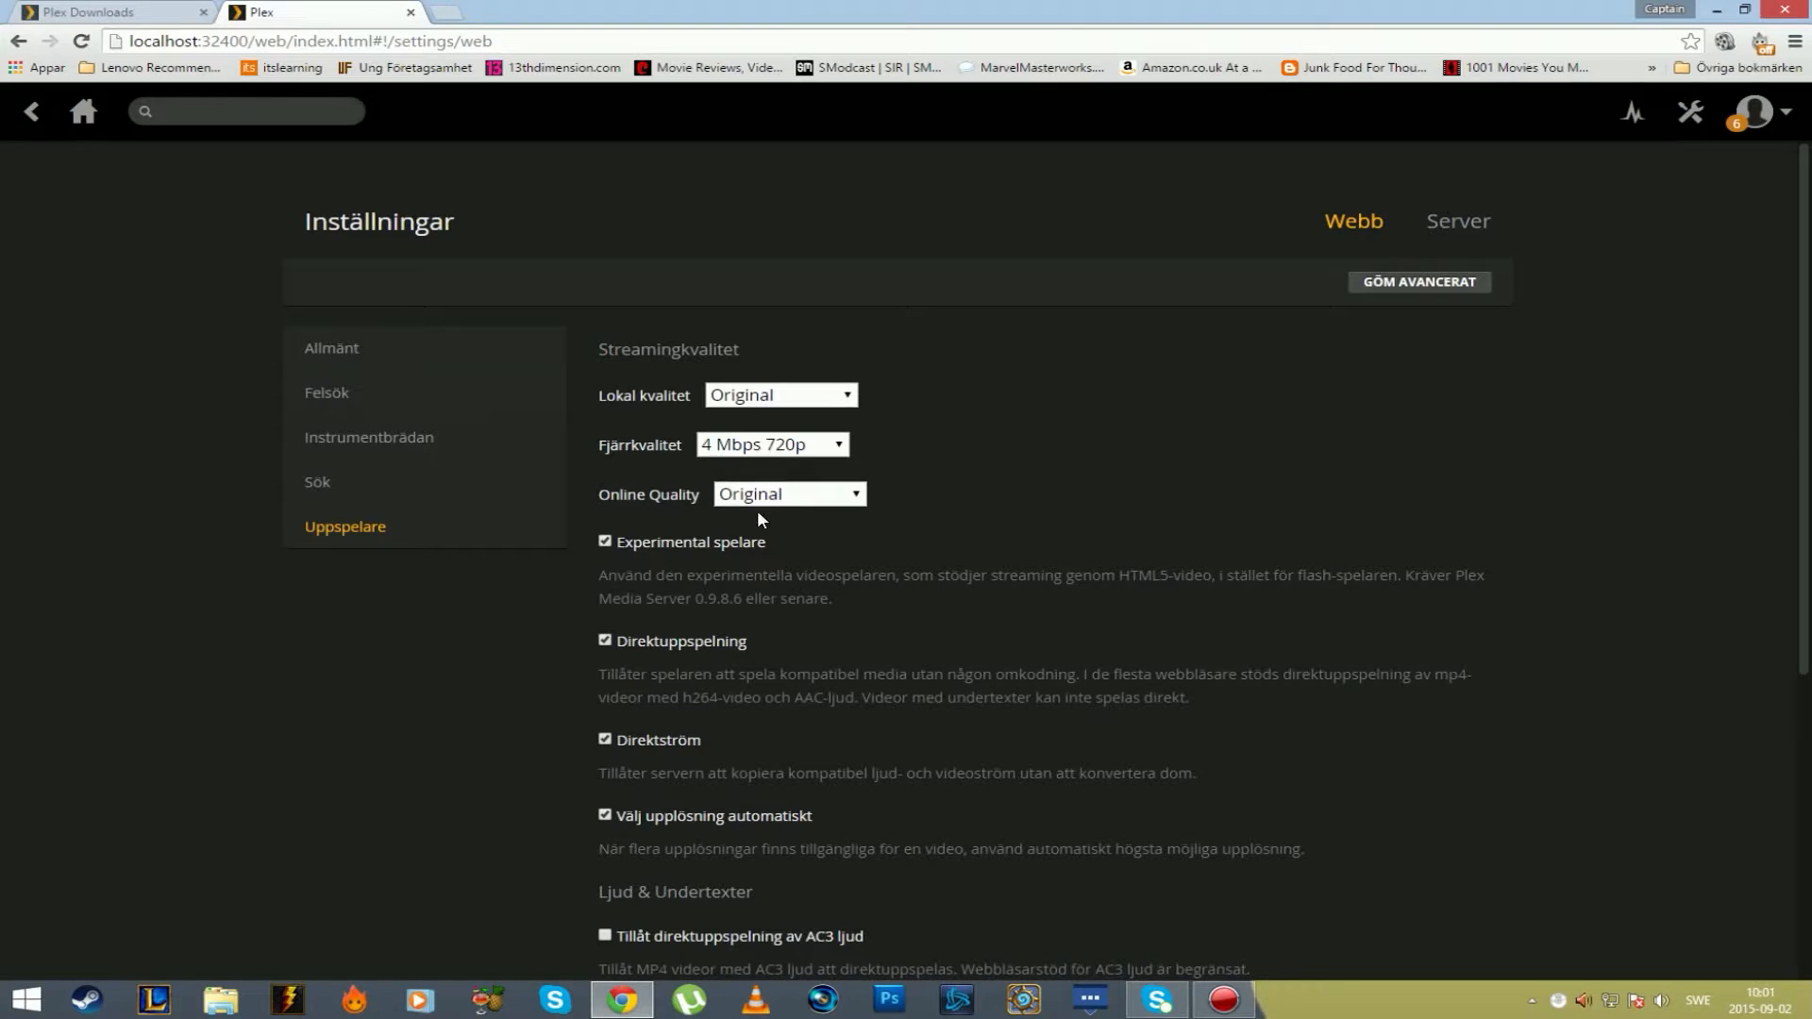
pyautogui.click(783, 449)
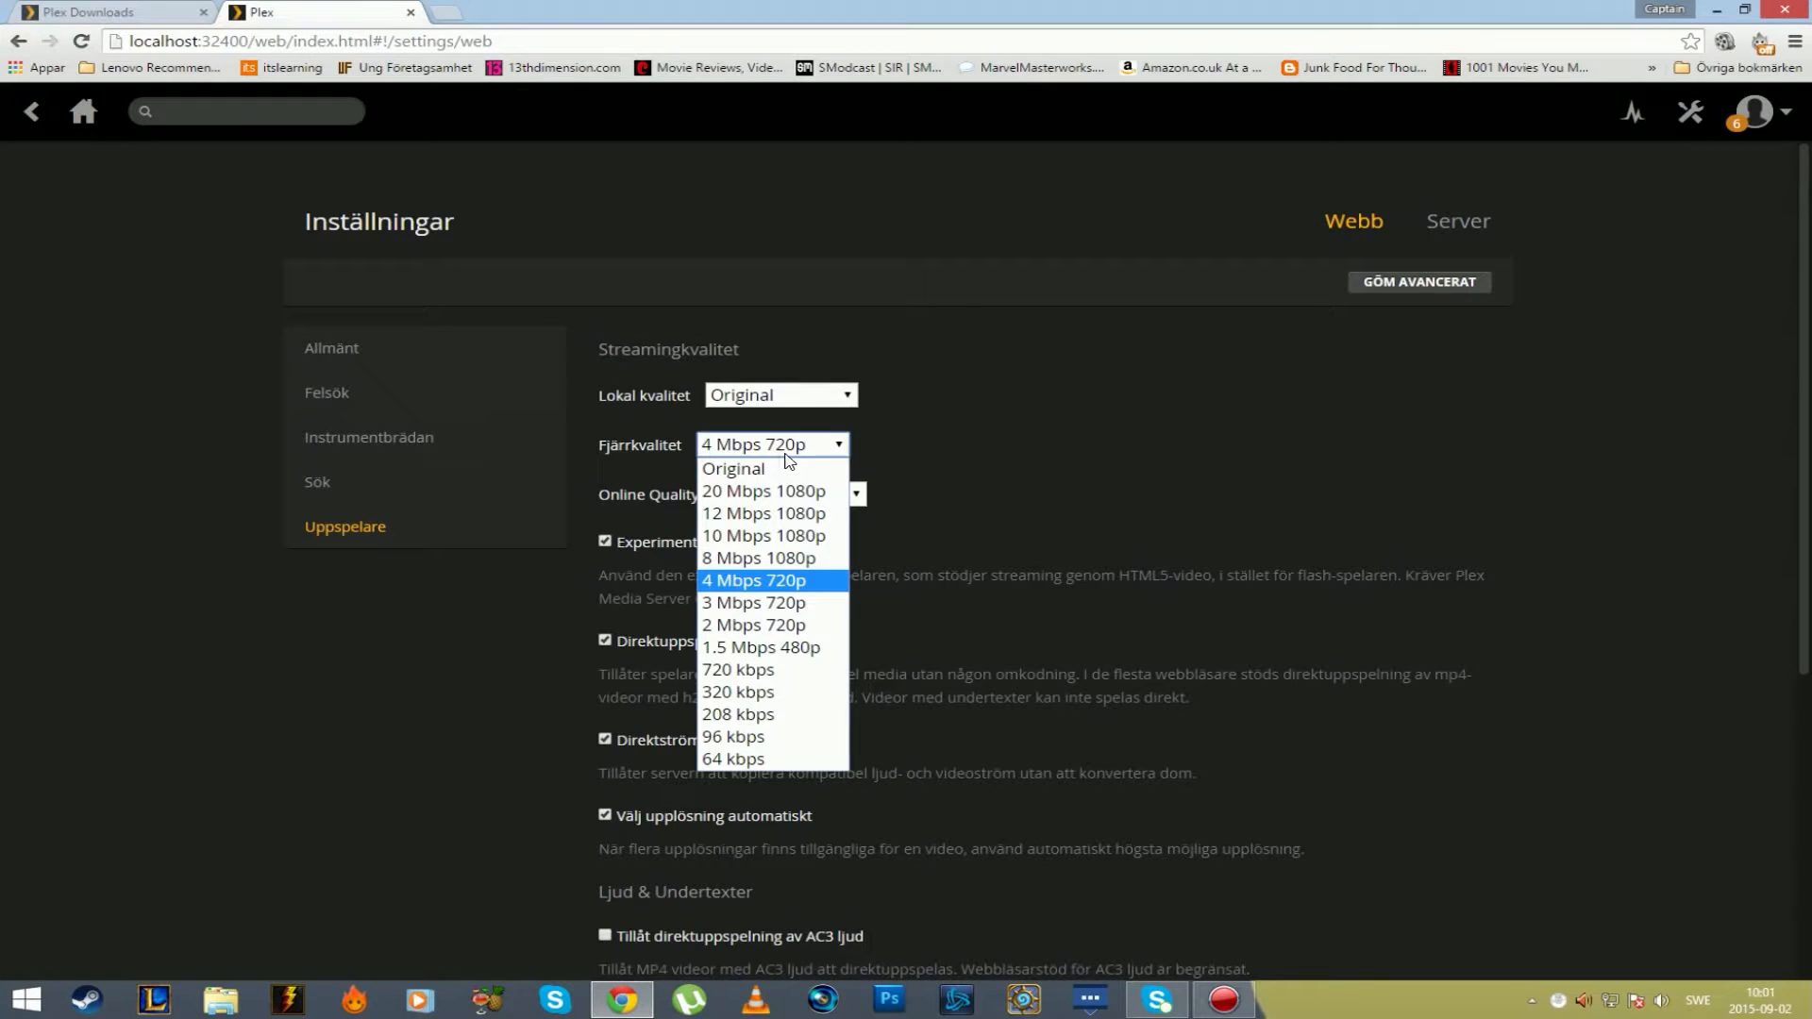
pyautogui.click(788, 454)
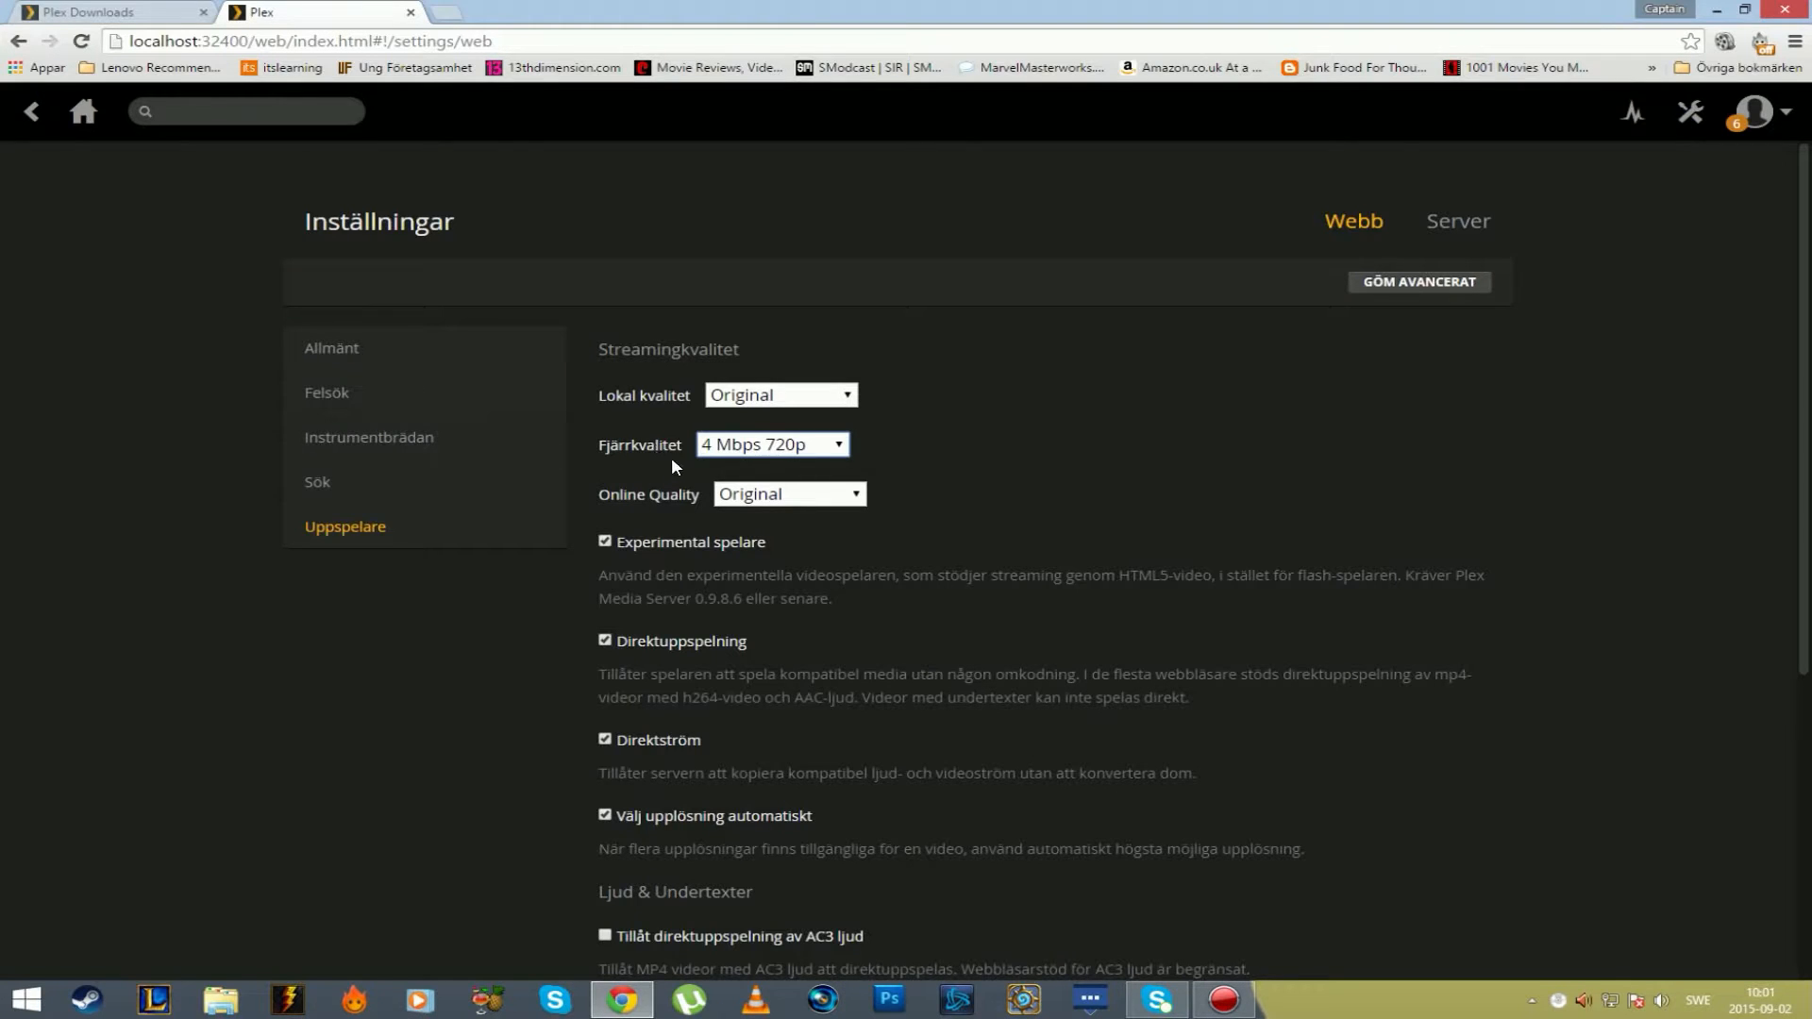
pyautogui.click(766, 447)
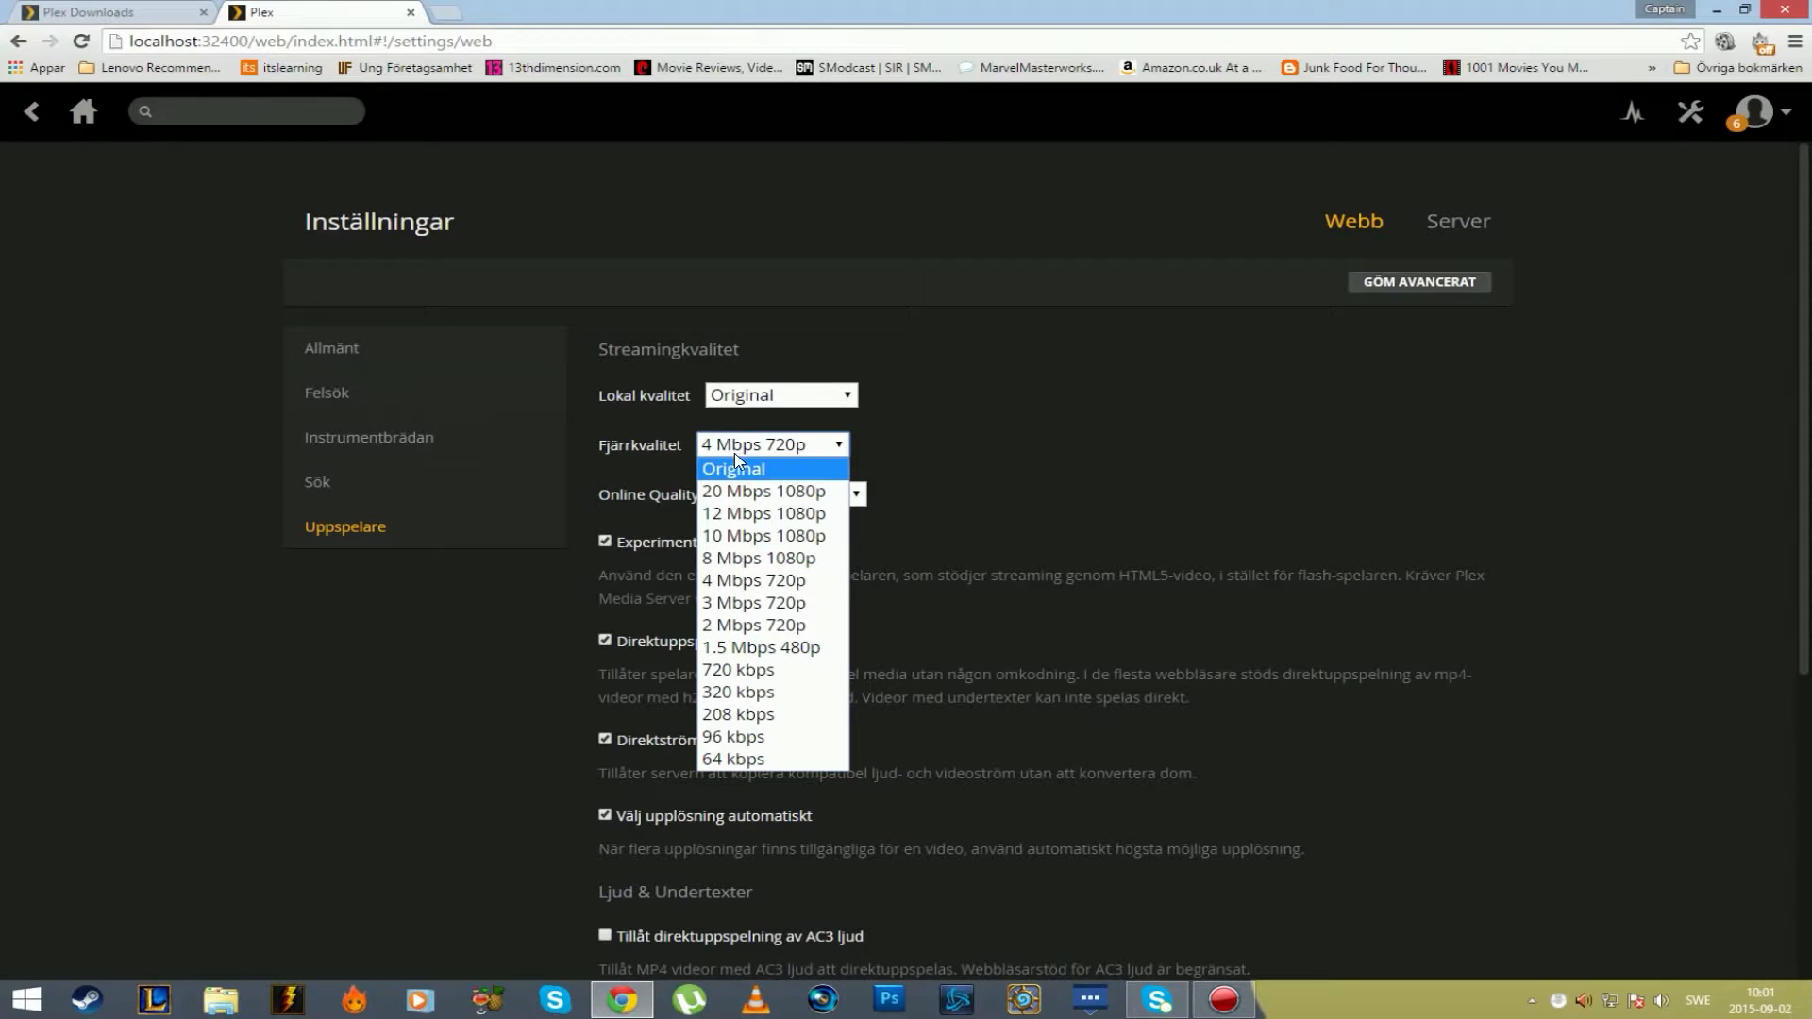
pyautogui.click(780, 450)
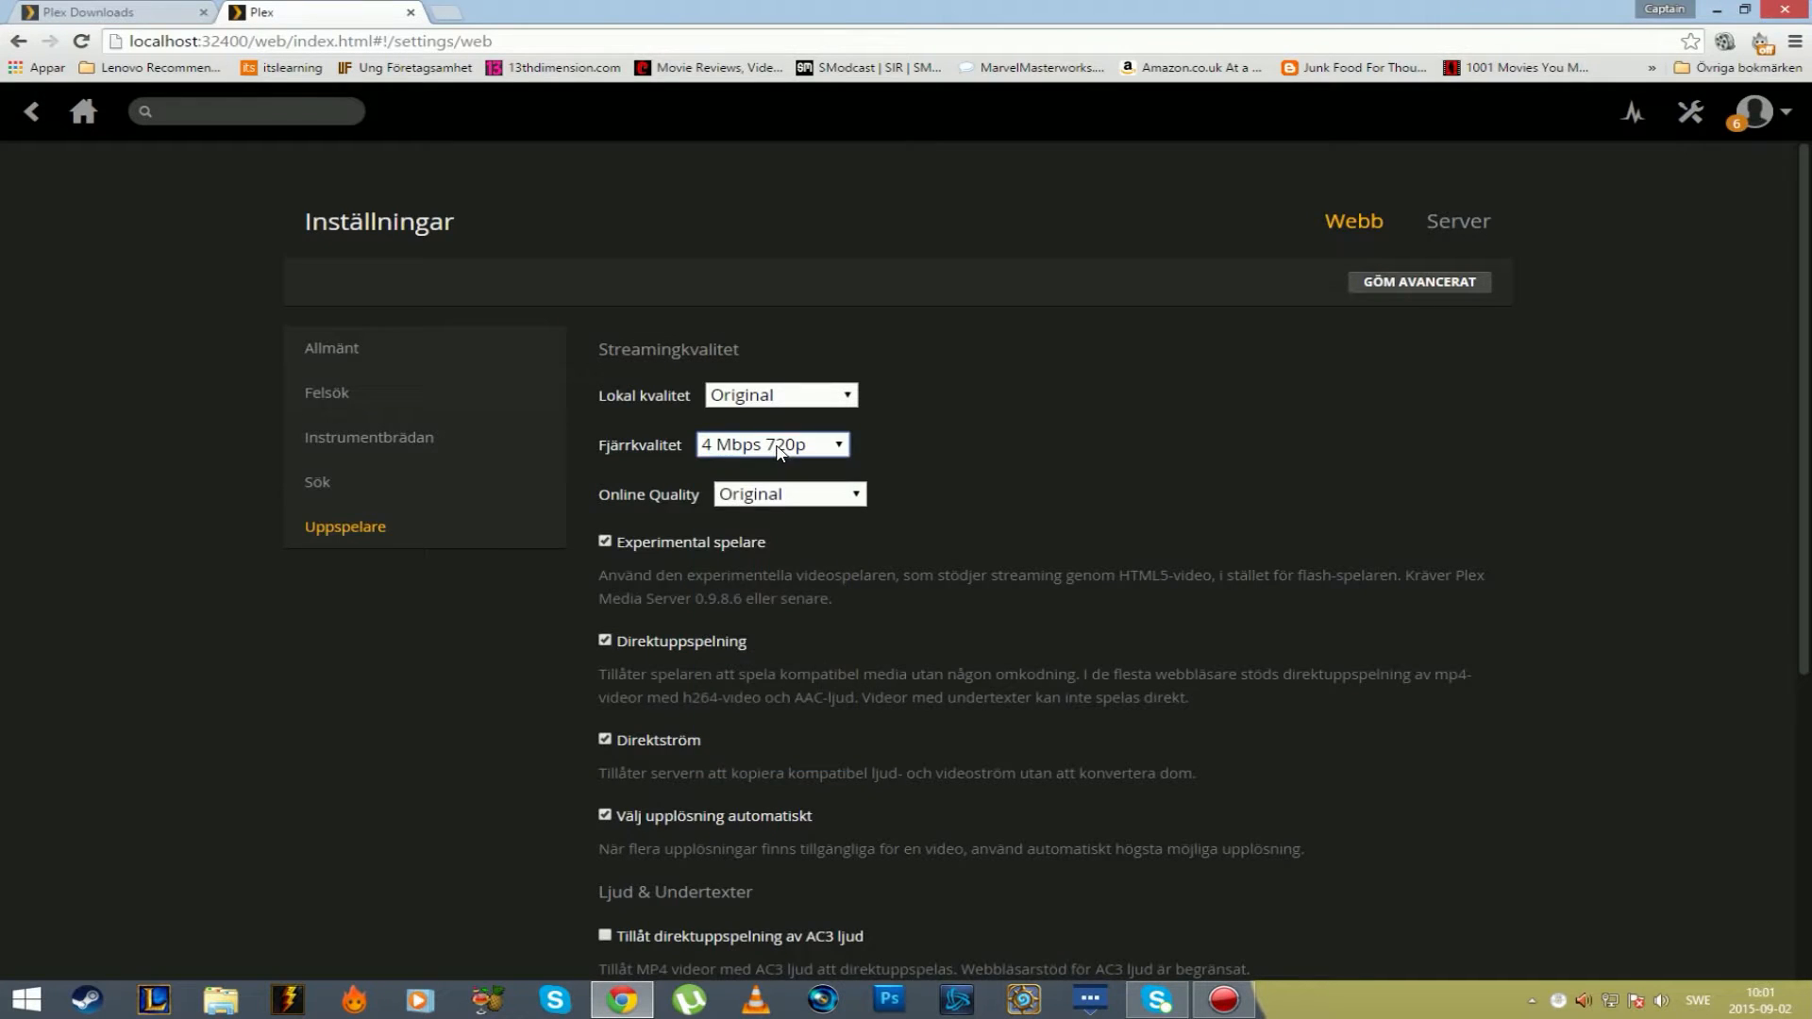
pyautogui.click(779, 450)
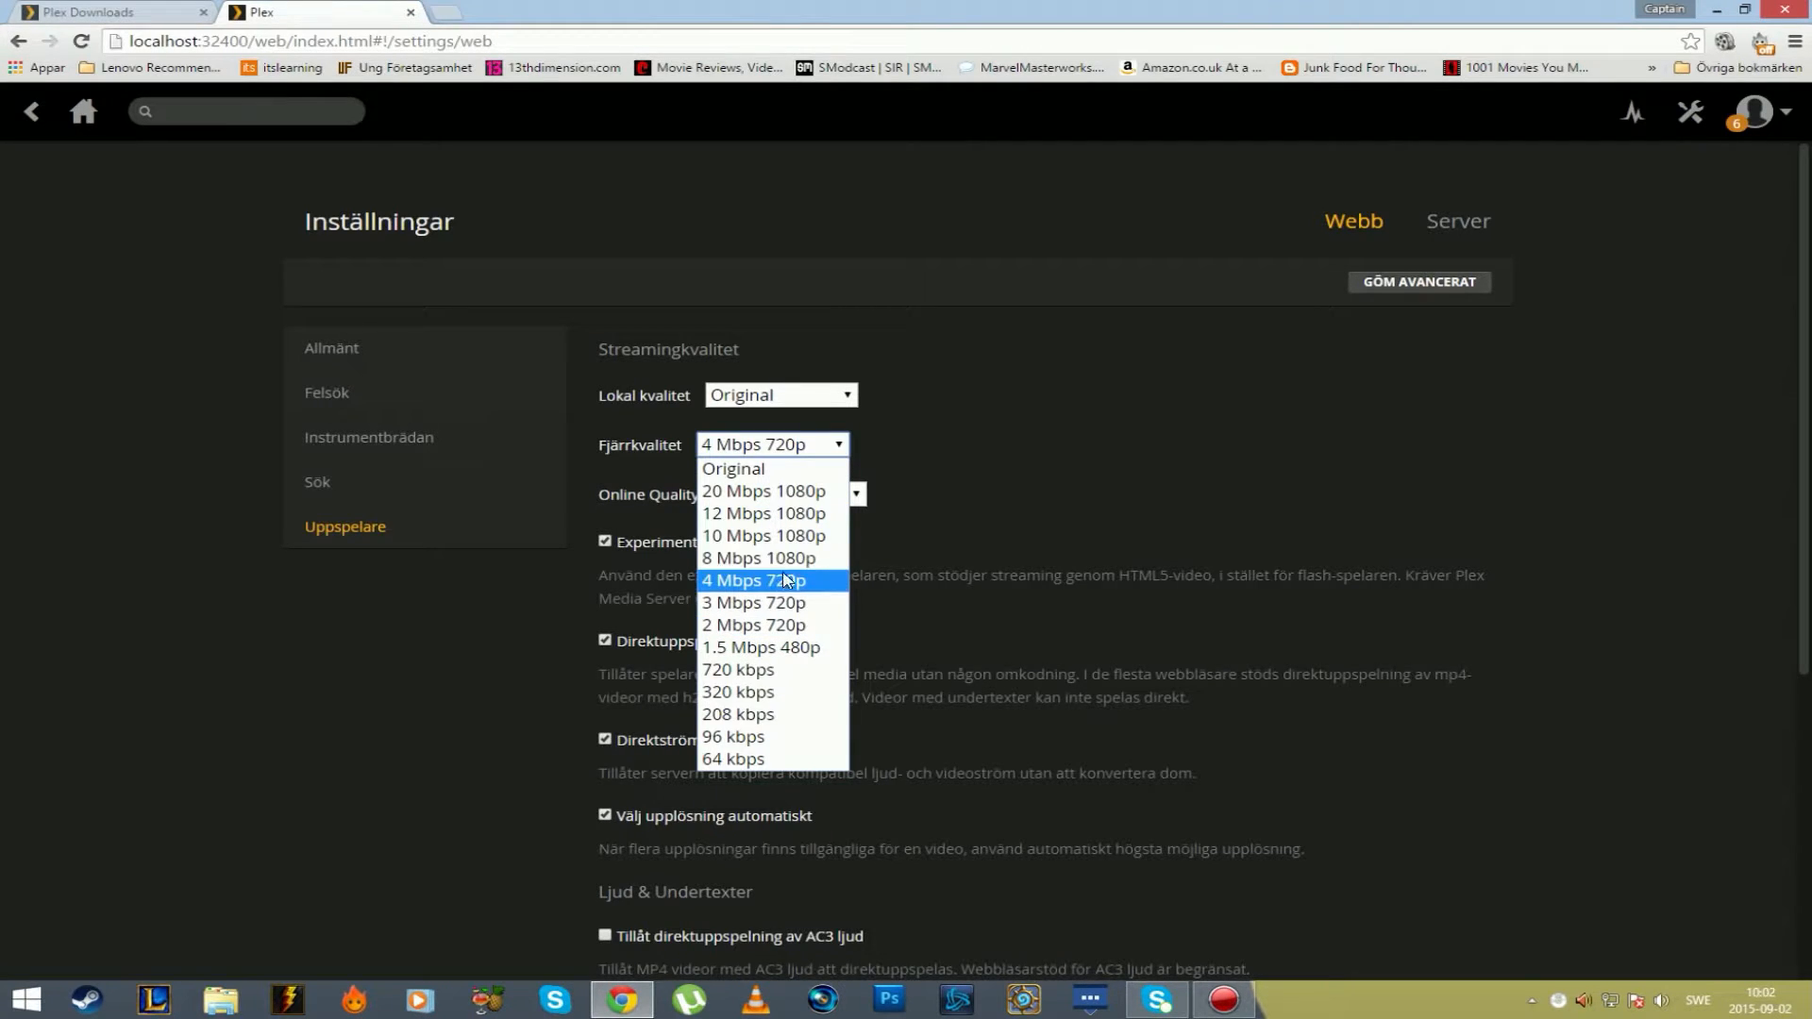
pyautogui.click(814, 444)
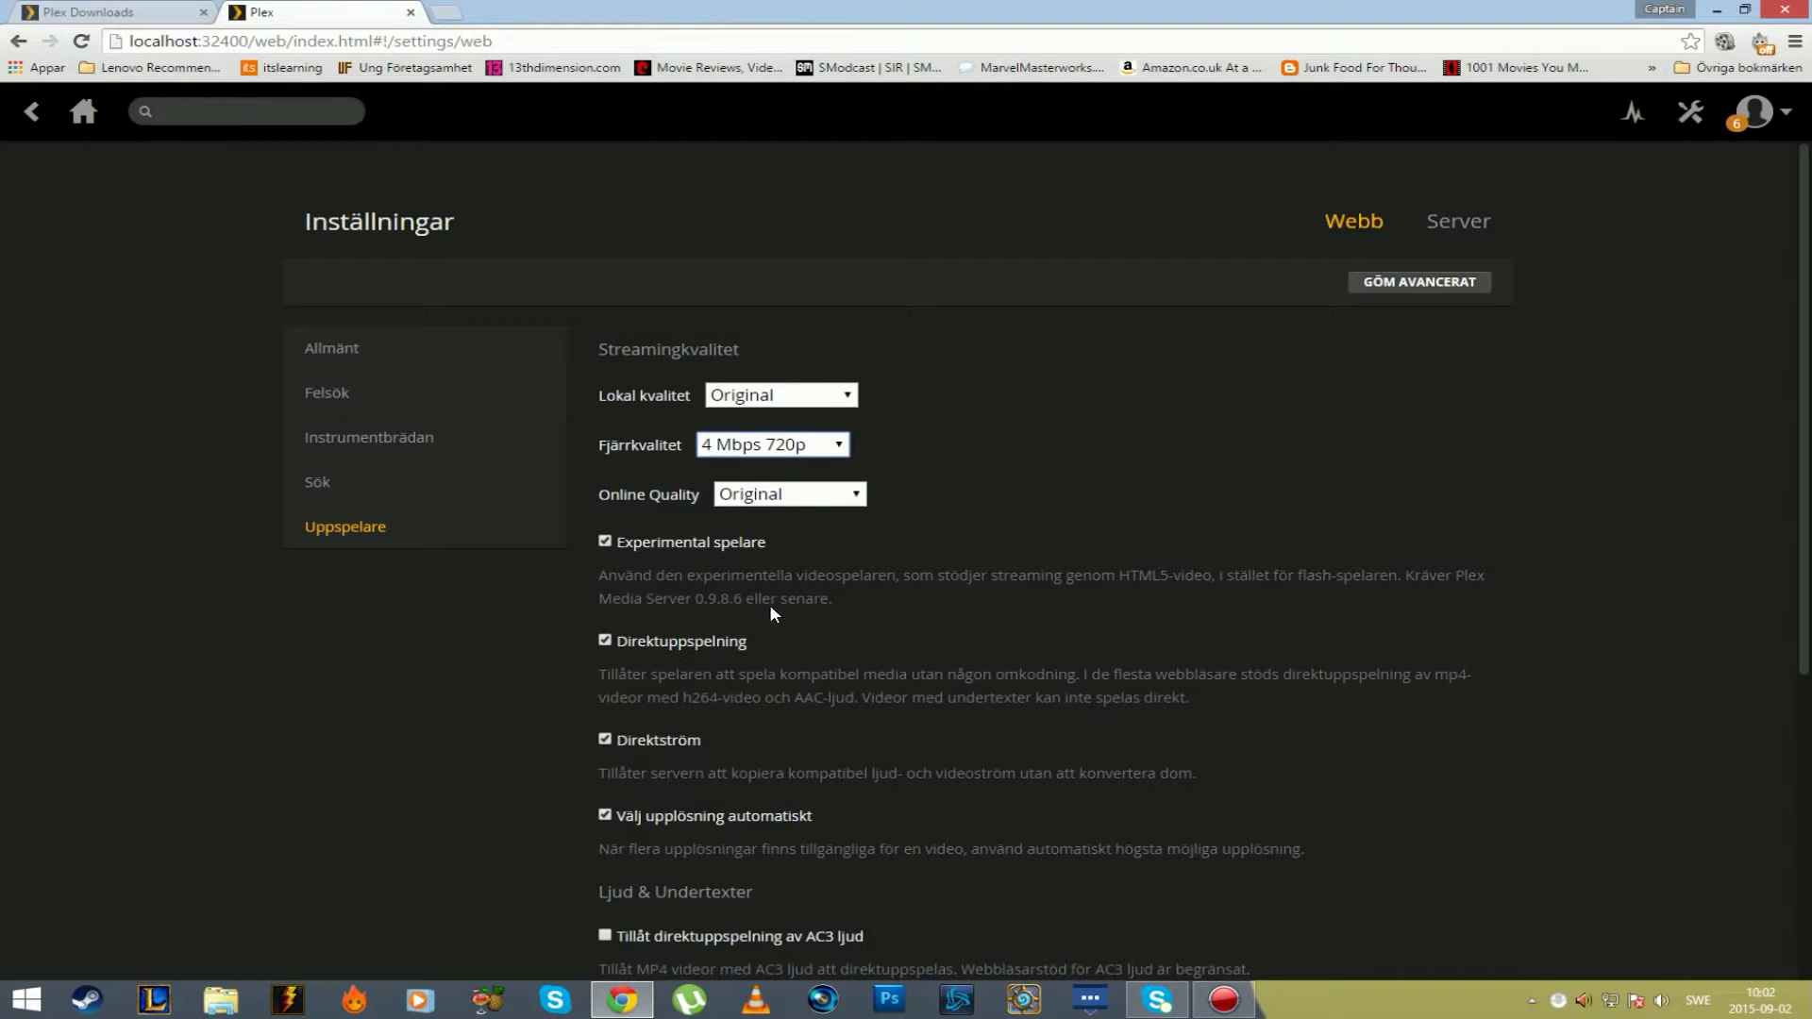
# Enable the preference for AAC audio (Föredra AAC-ljud) in the web player settings and save the changes.
pyautogui.scroll(-2, 613, 545)
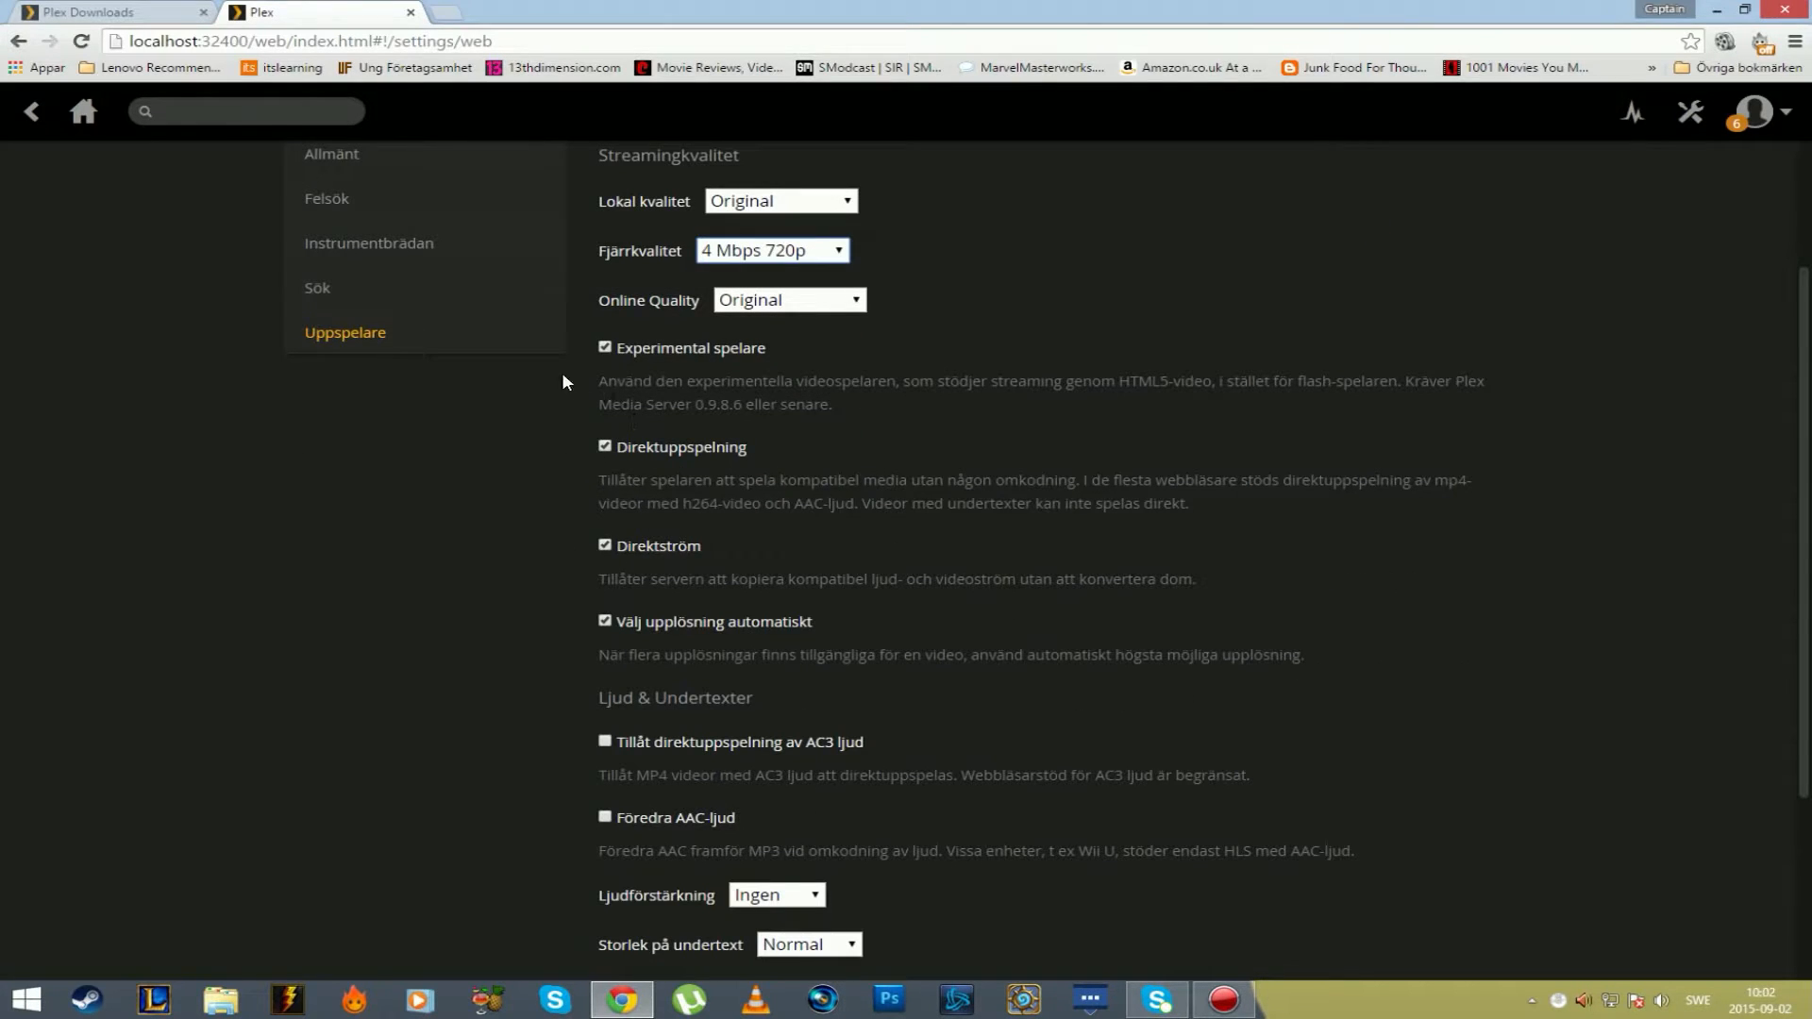
pyautogui.click(614, 815)
pyautogui.scroll(-3, 489, 763)
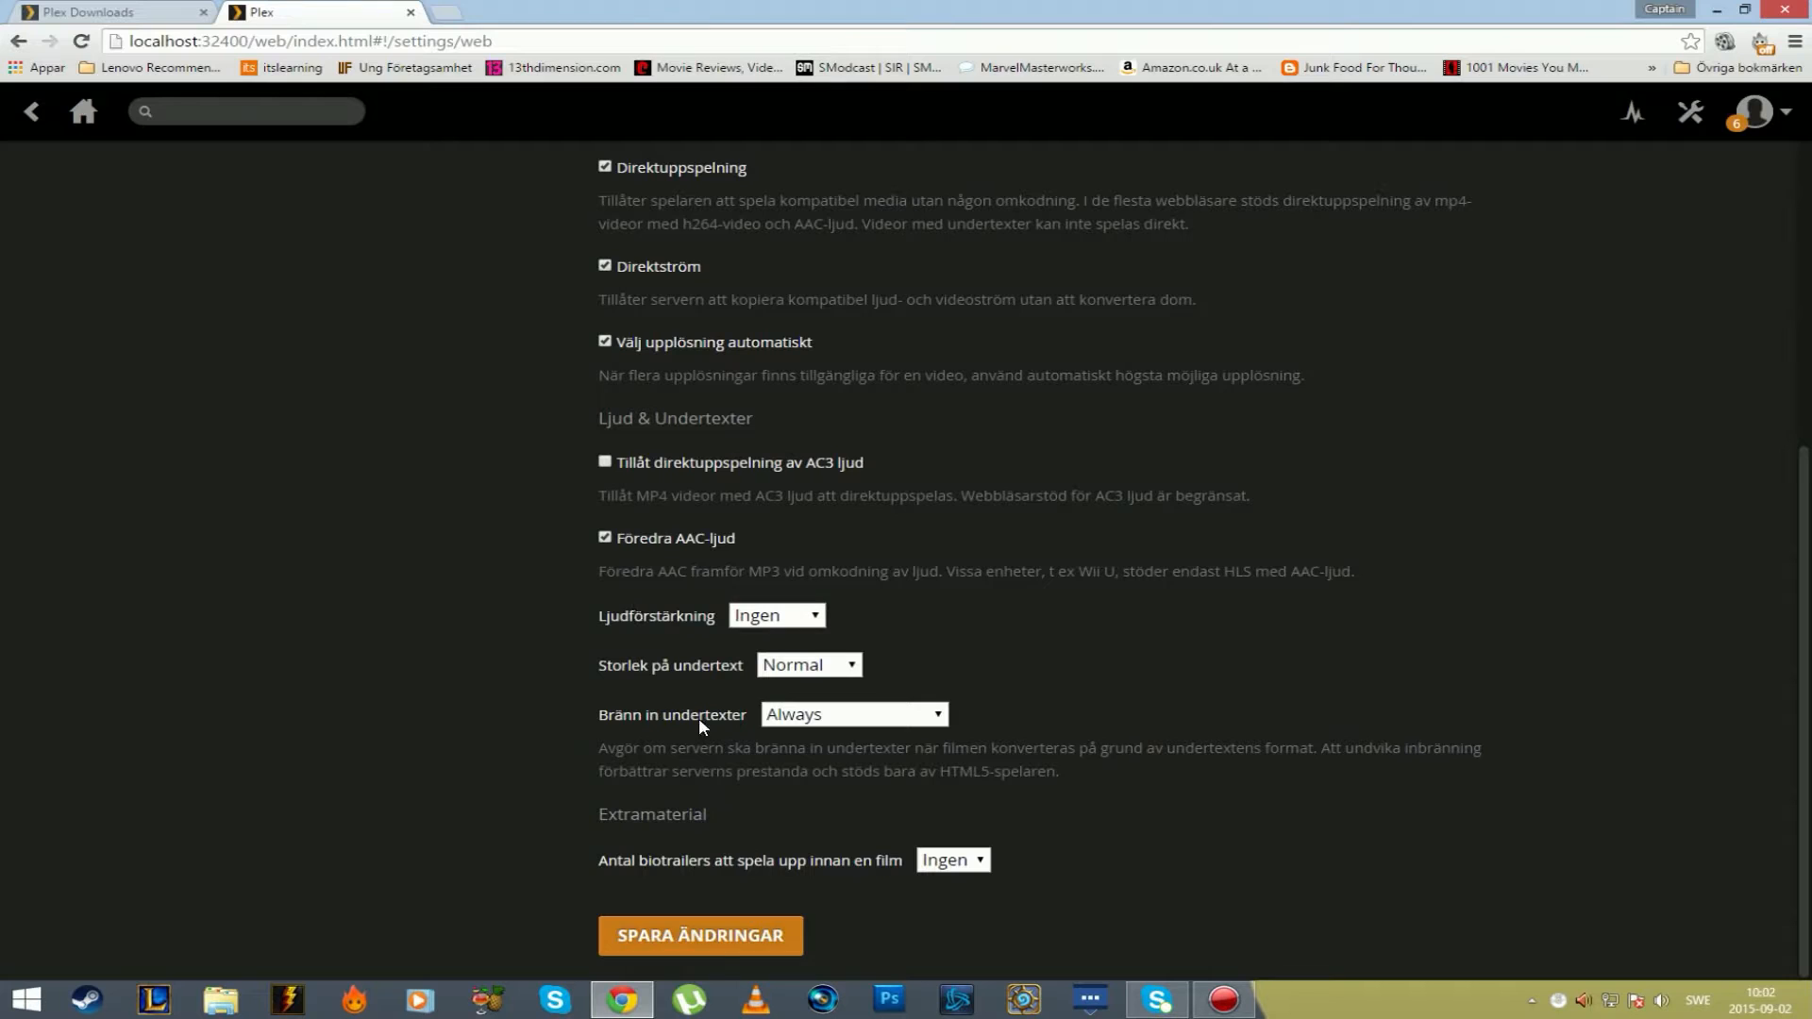
pyautogui.click(721, 934)
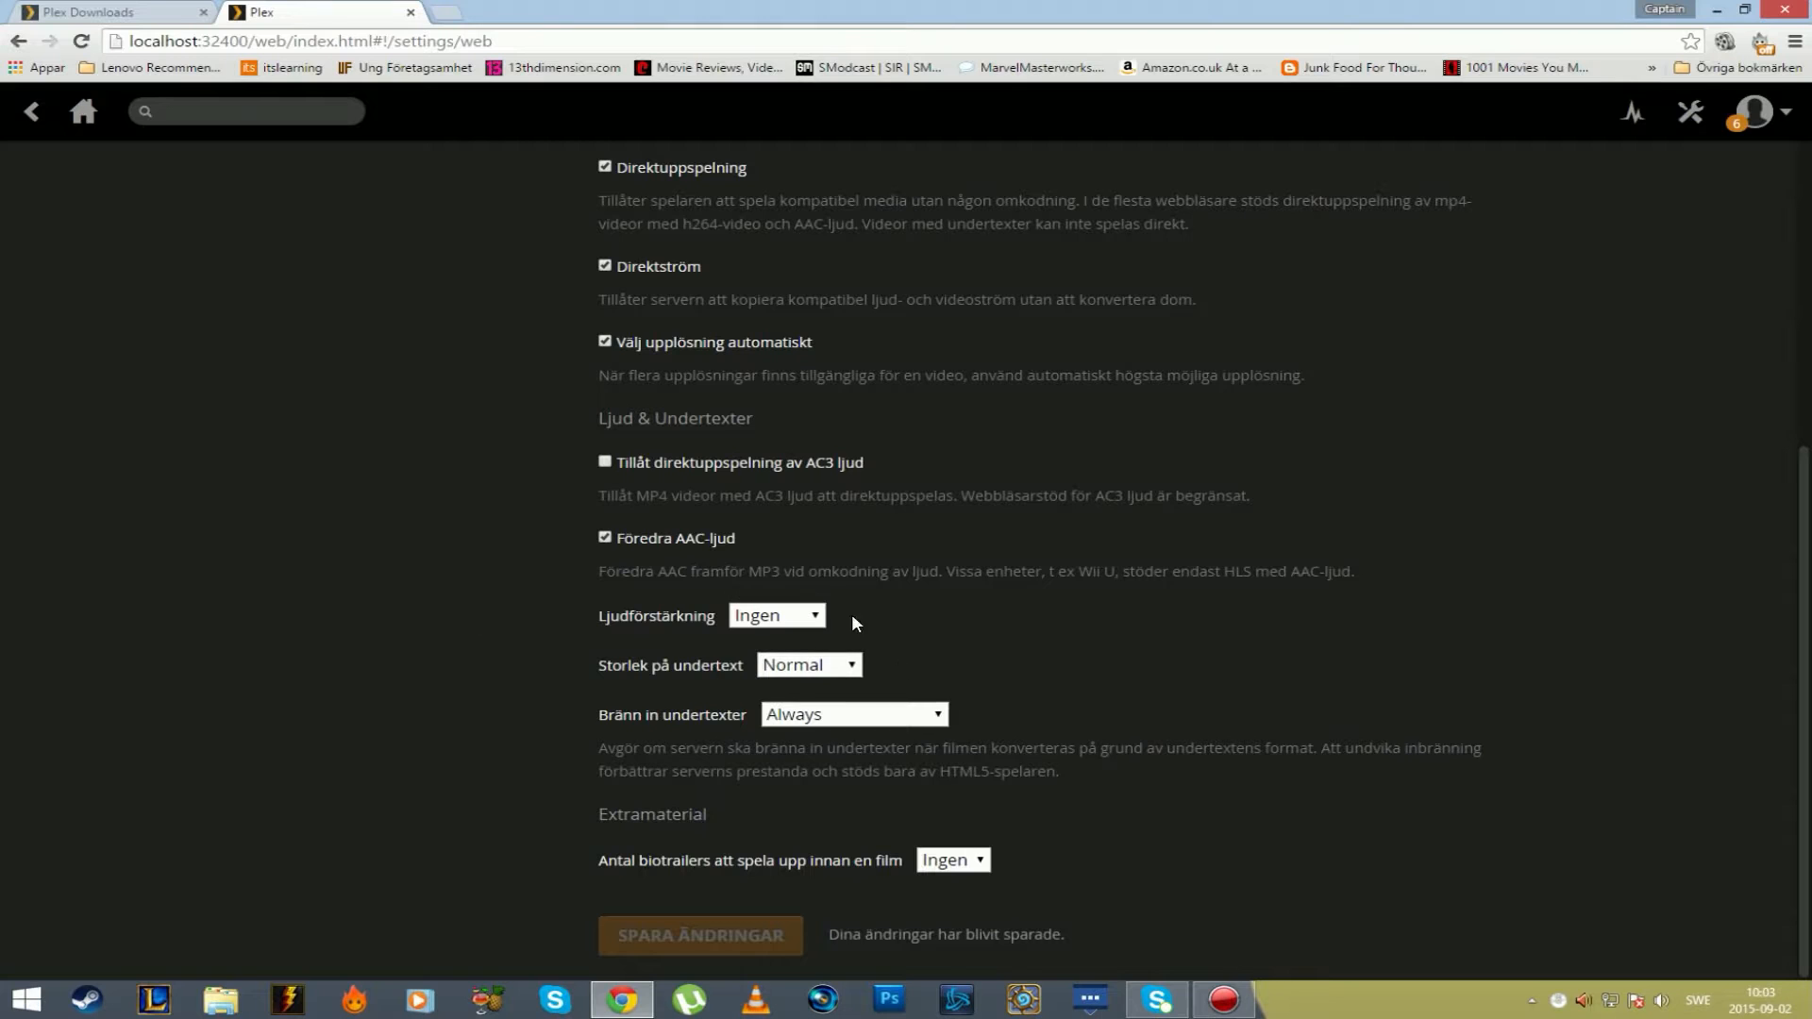
# View the remaining web settings: general, debug level choices (Felsök), dashboard order (Instrumentbrädan) and search (Sök).
pyautogui.scroll(5, 797, 647)
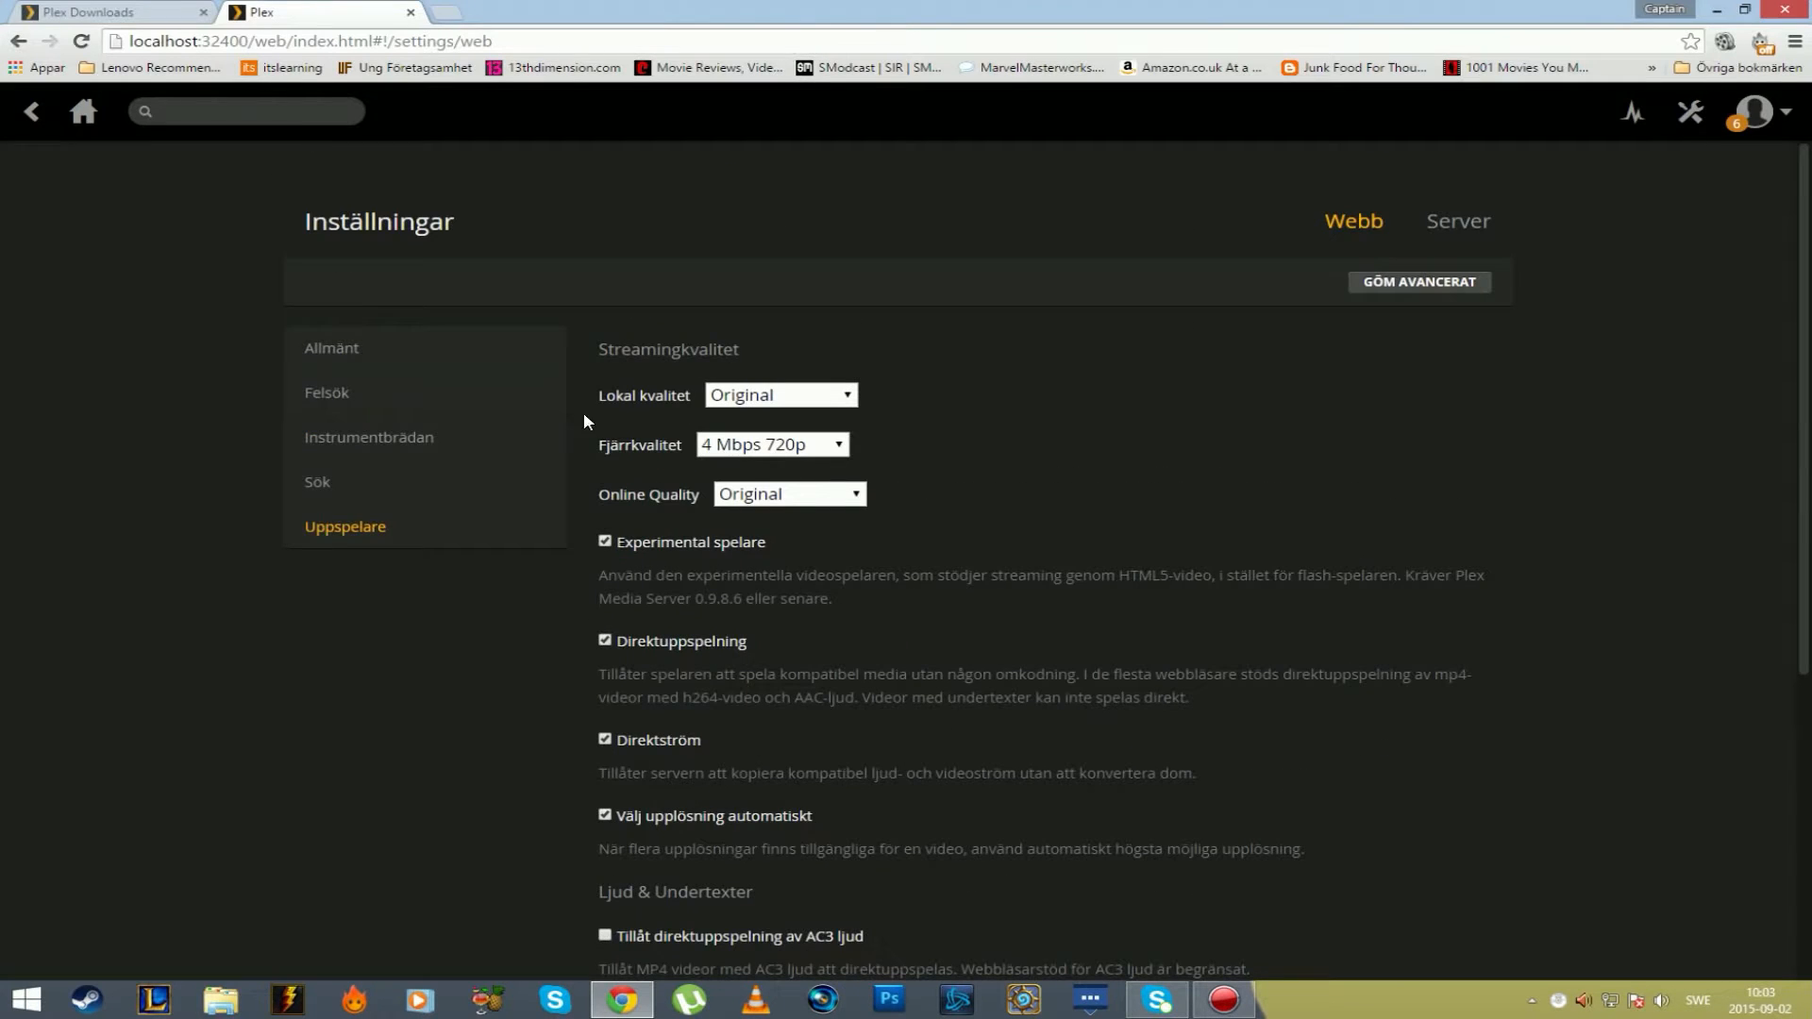
pyautogui.click(376, 332)
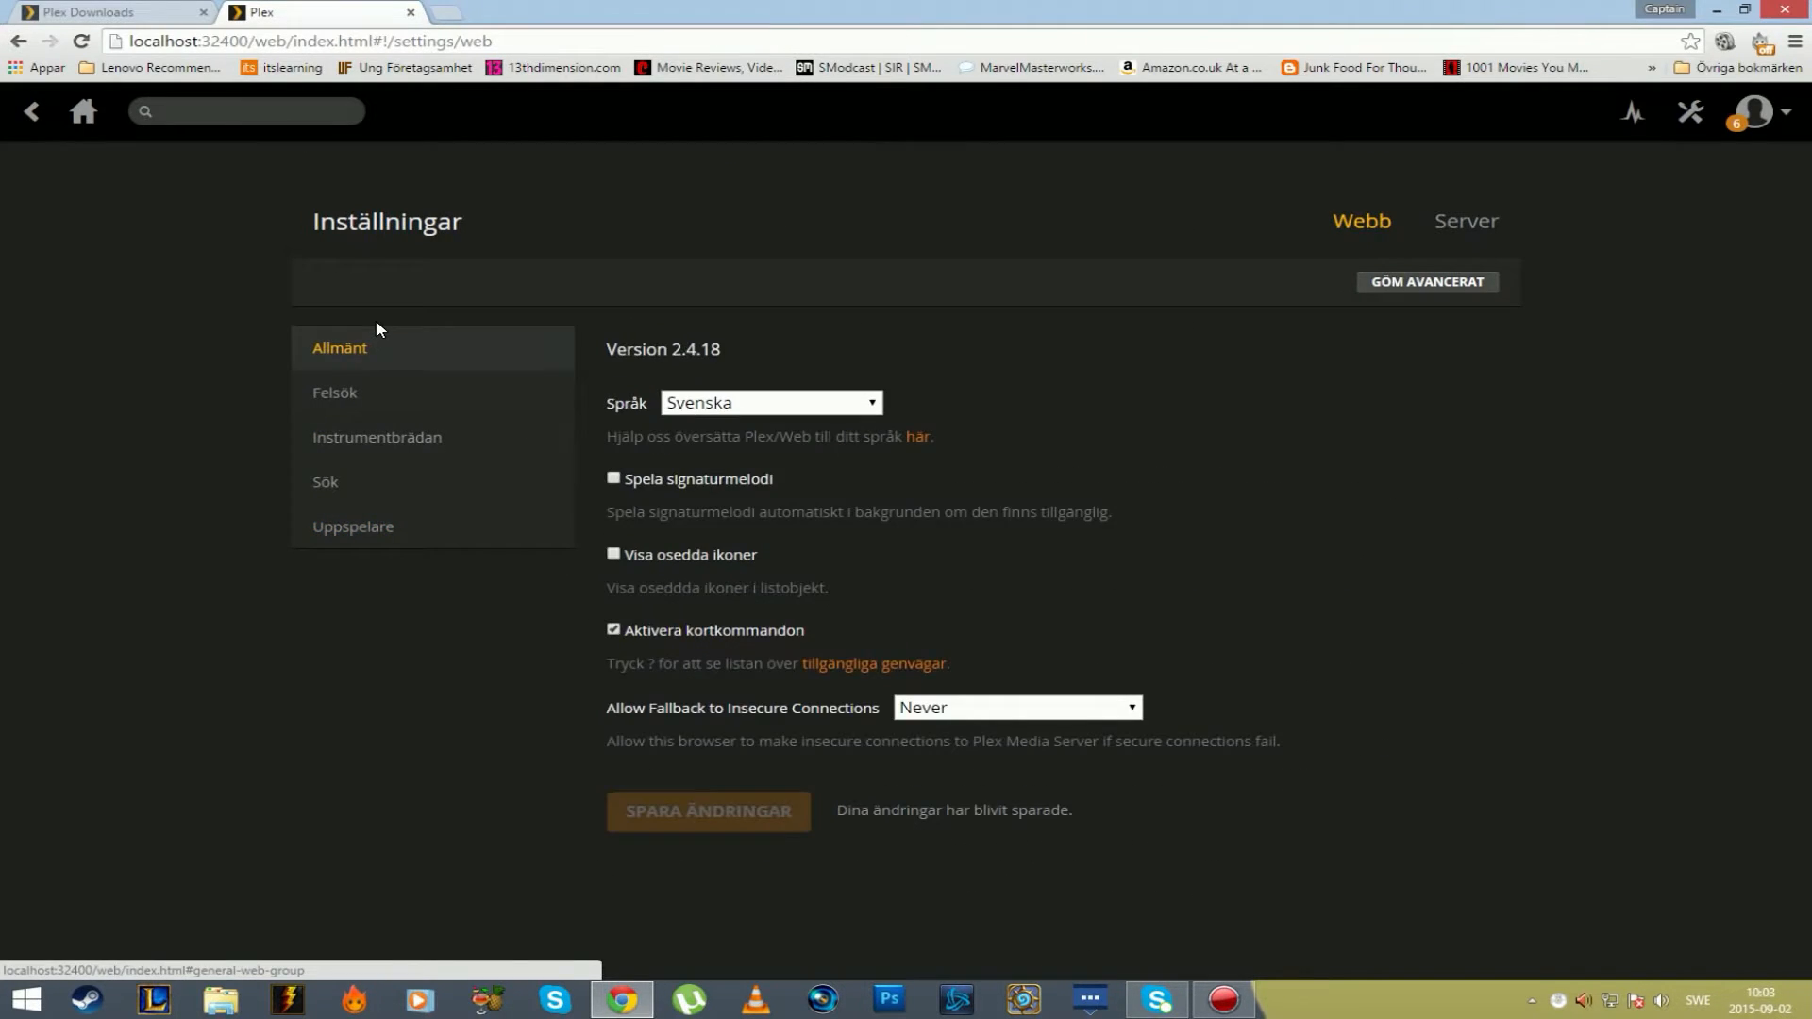
pyautogui.click(436, 393)
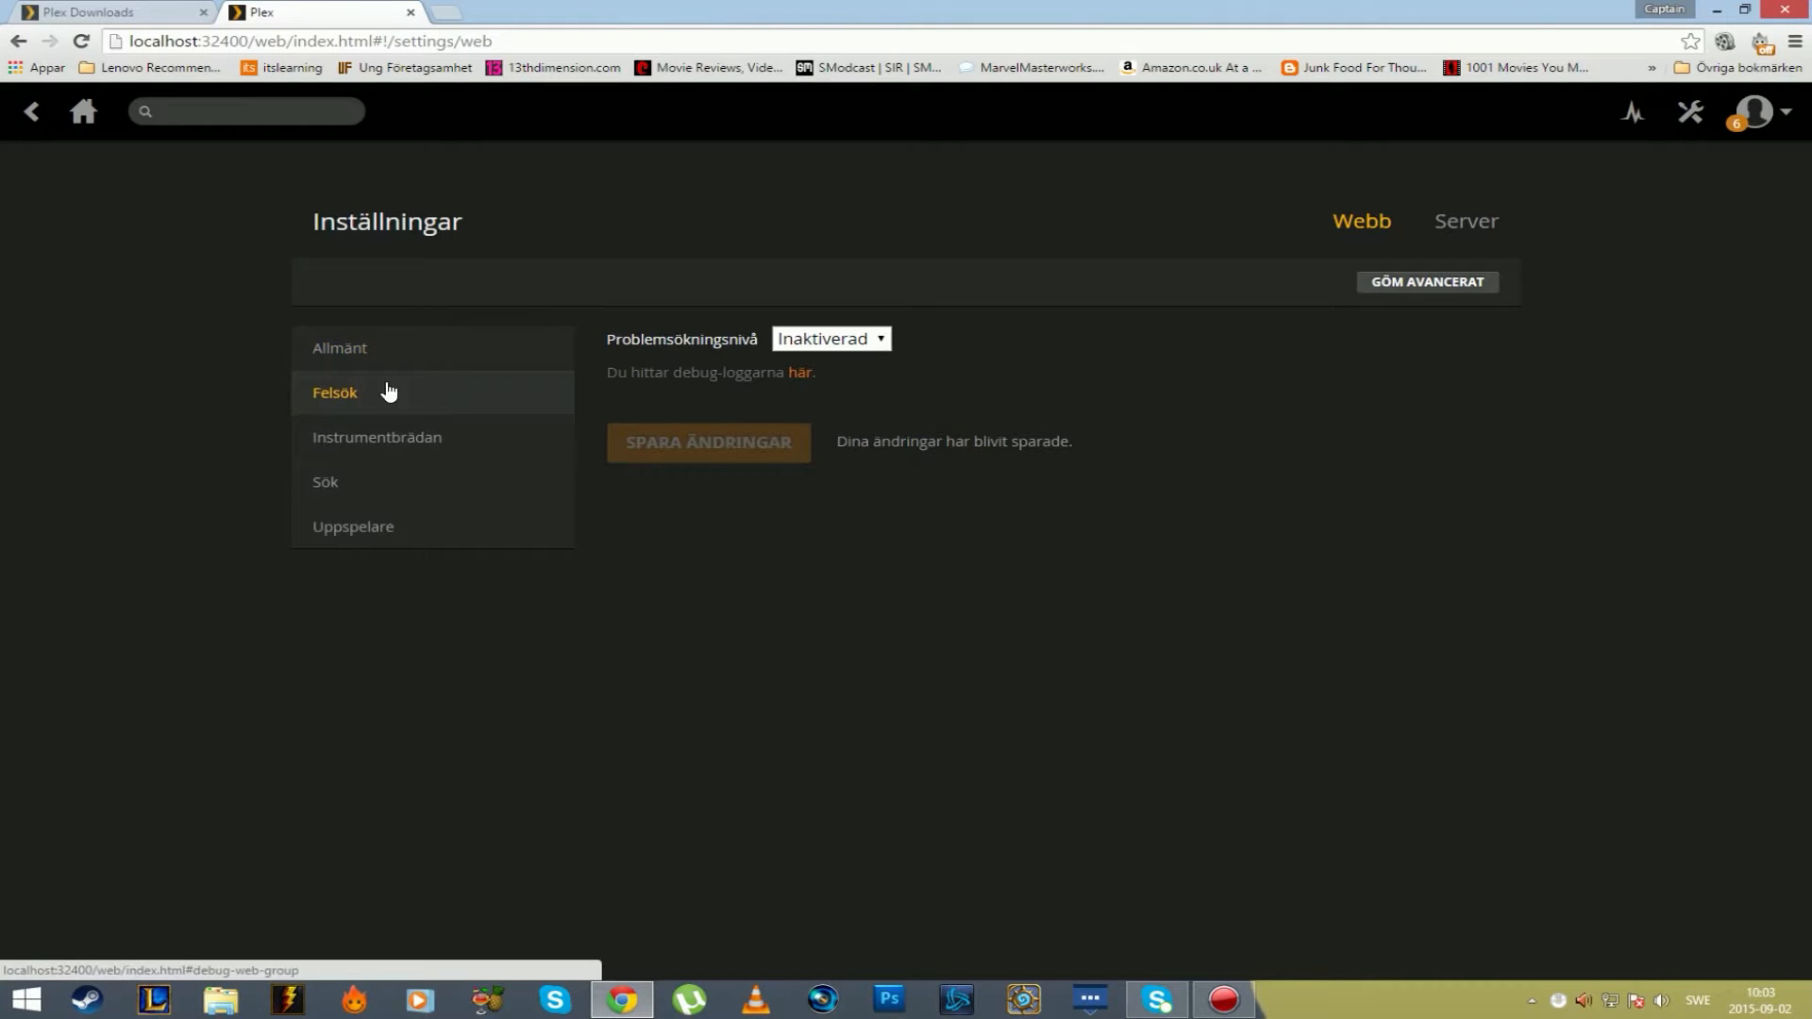
pyautogui.click(859, 335)
pyautogui.click(830, 360)
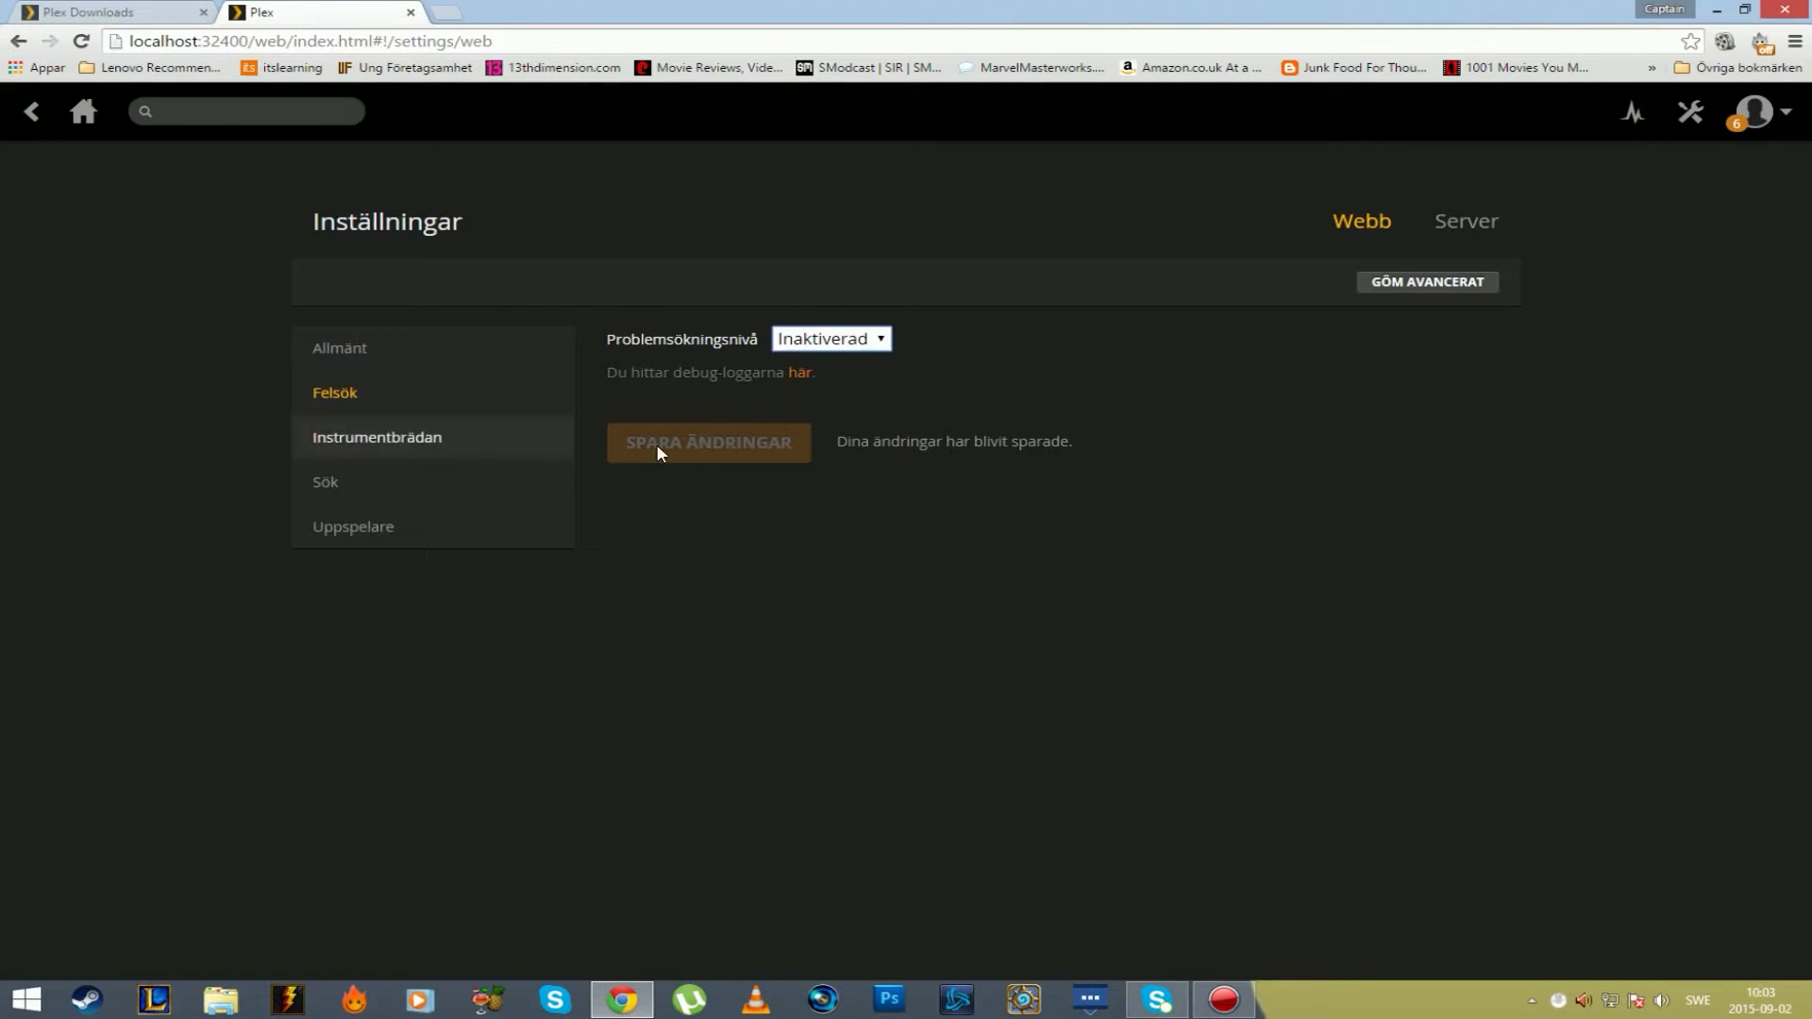
pyautogui.click(465, 448)
pyautogui.click(317, 479)
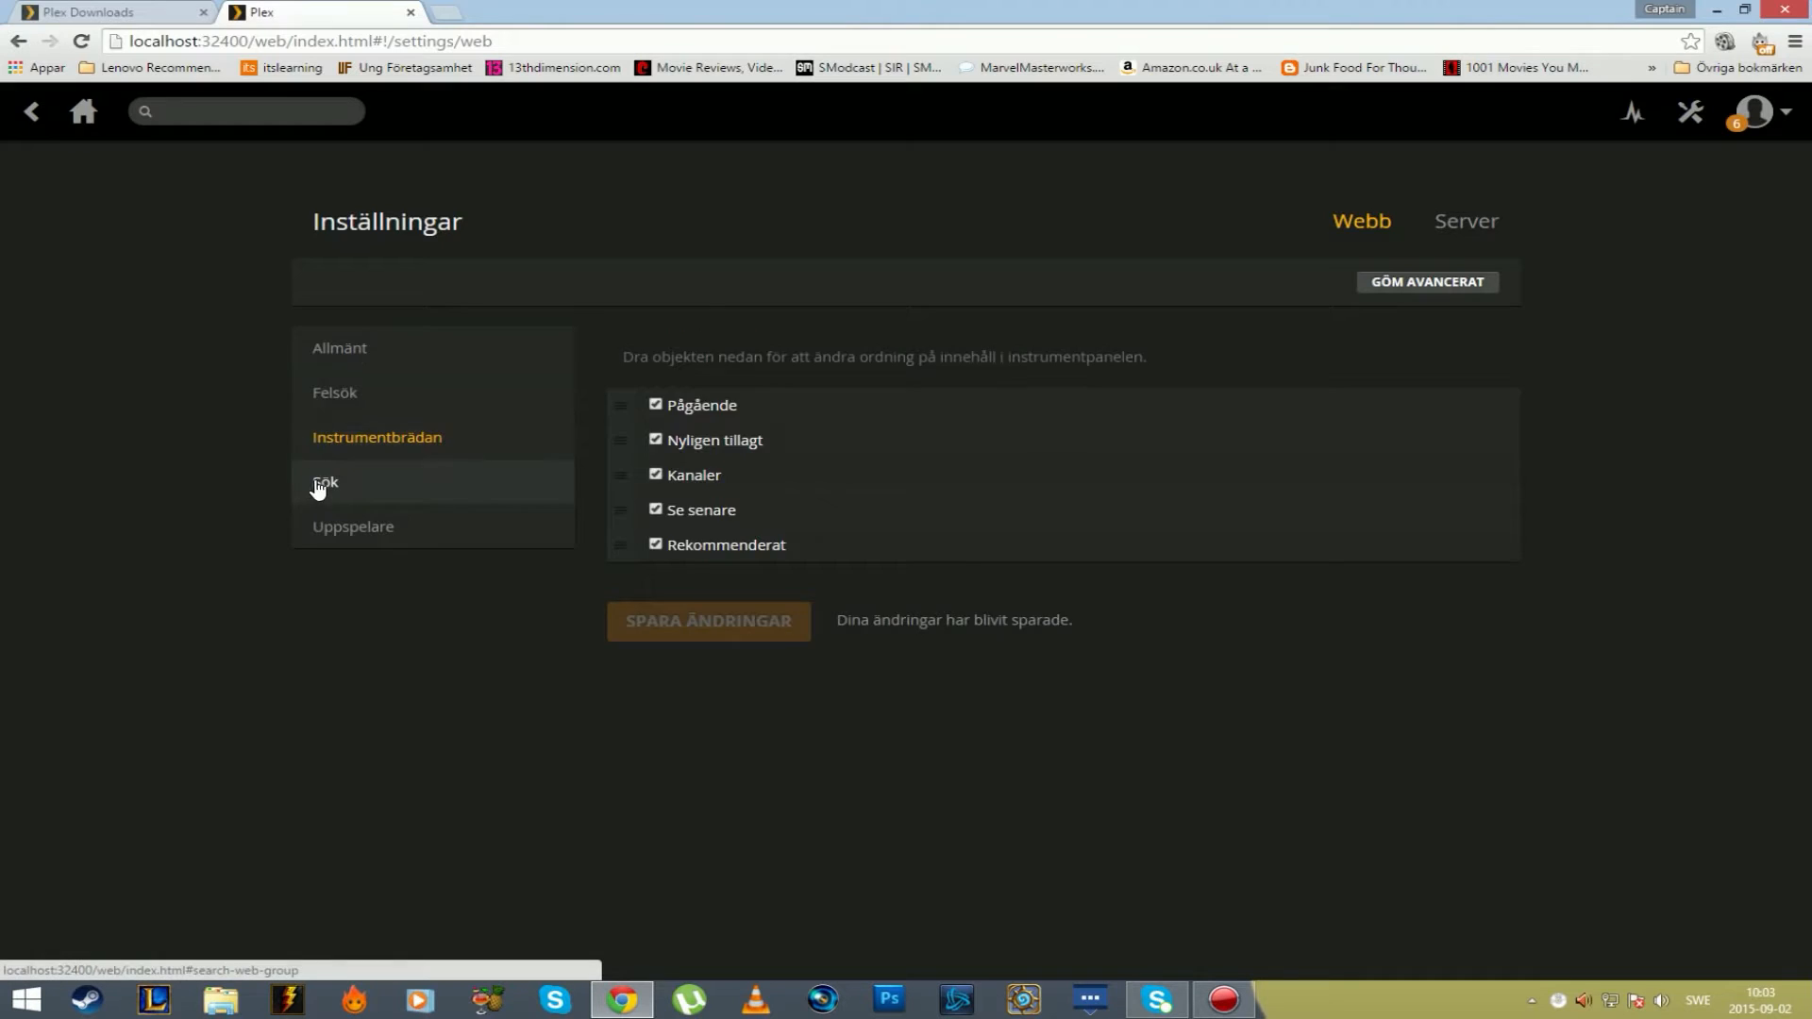
# Return to the Plex home page and open 127.0.0.1:32400/web in a new browser tab.
pyautogui.click(83, 111)
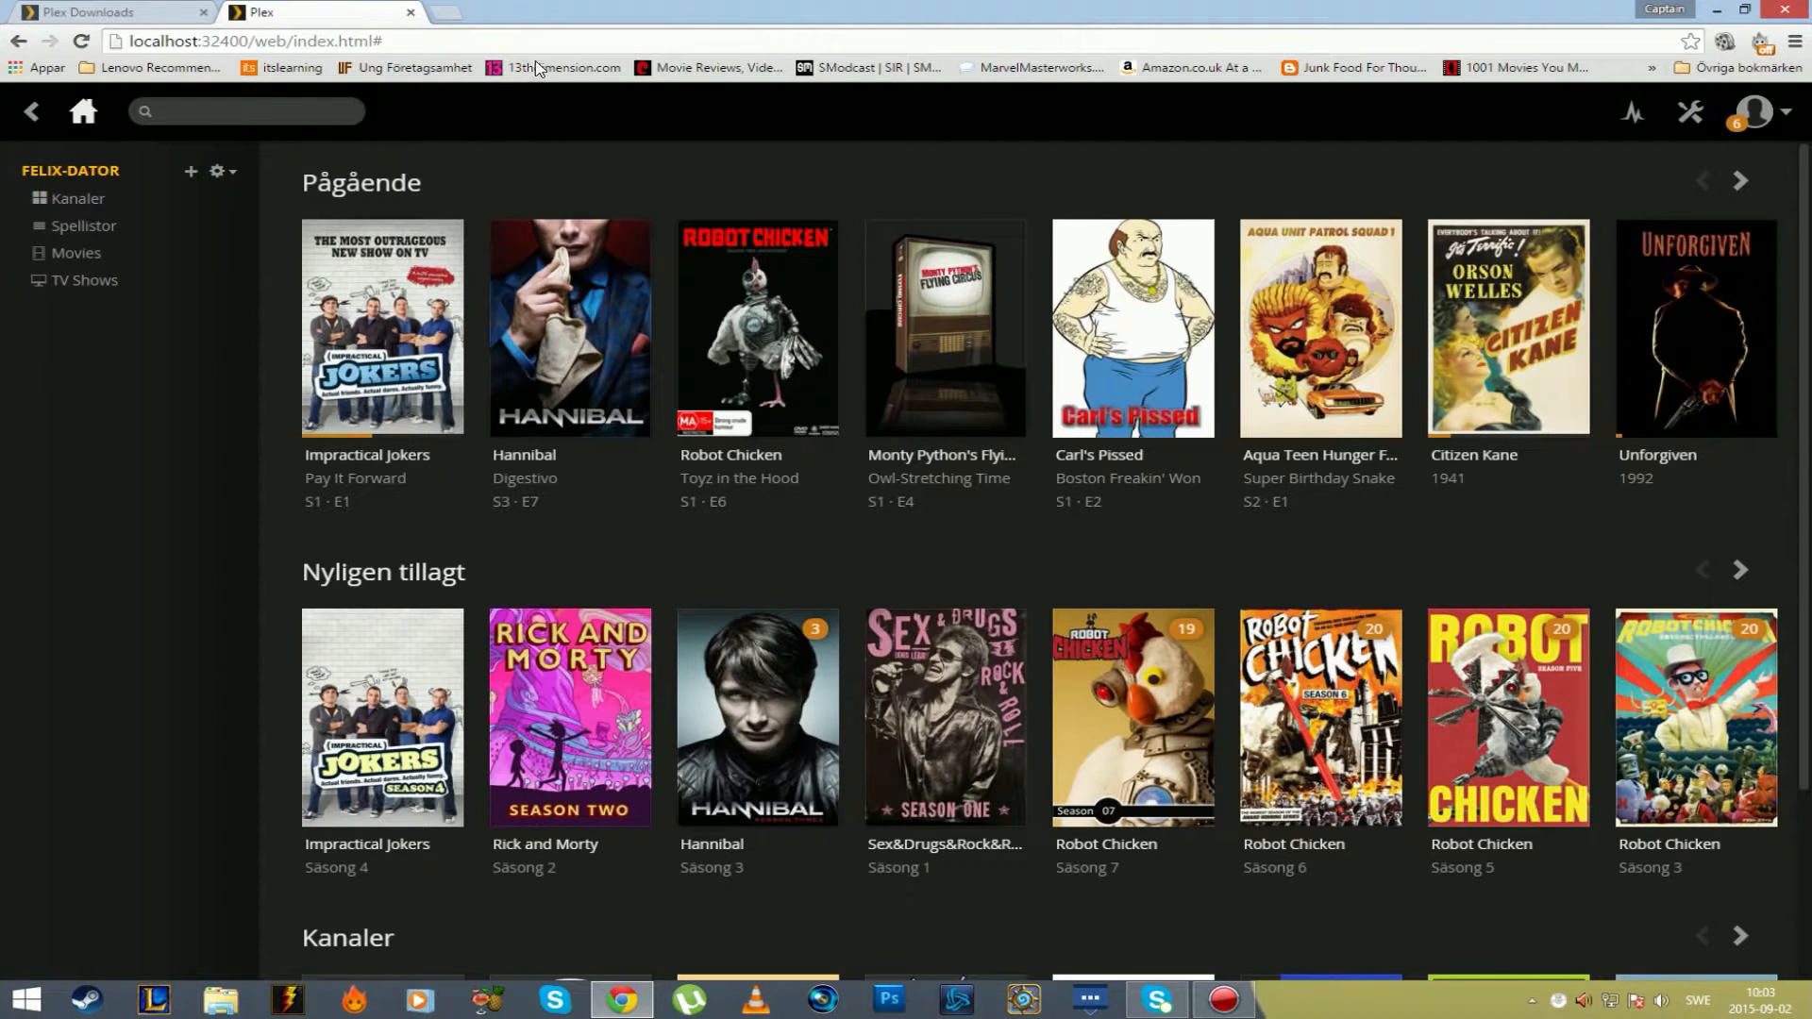
pyautogui.click(443, 12)
pyautogui.write('127.0.0.1:32400/web')
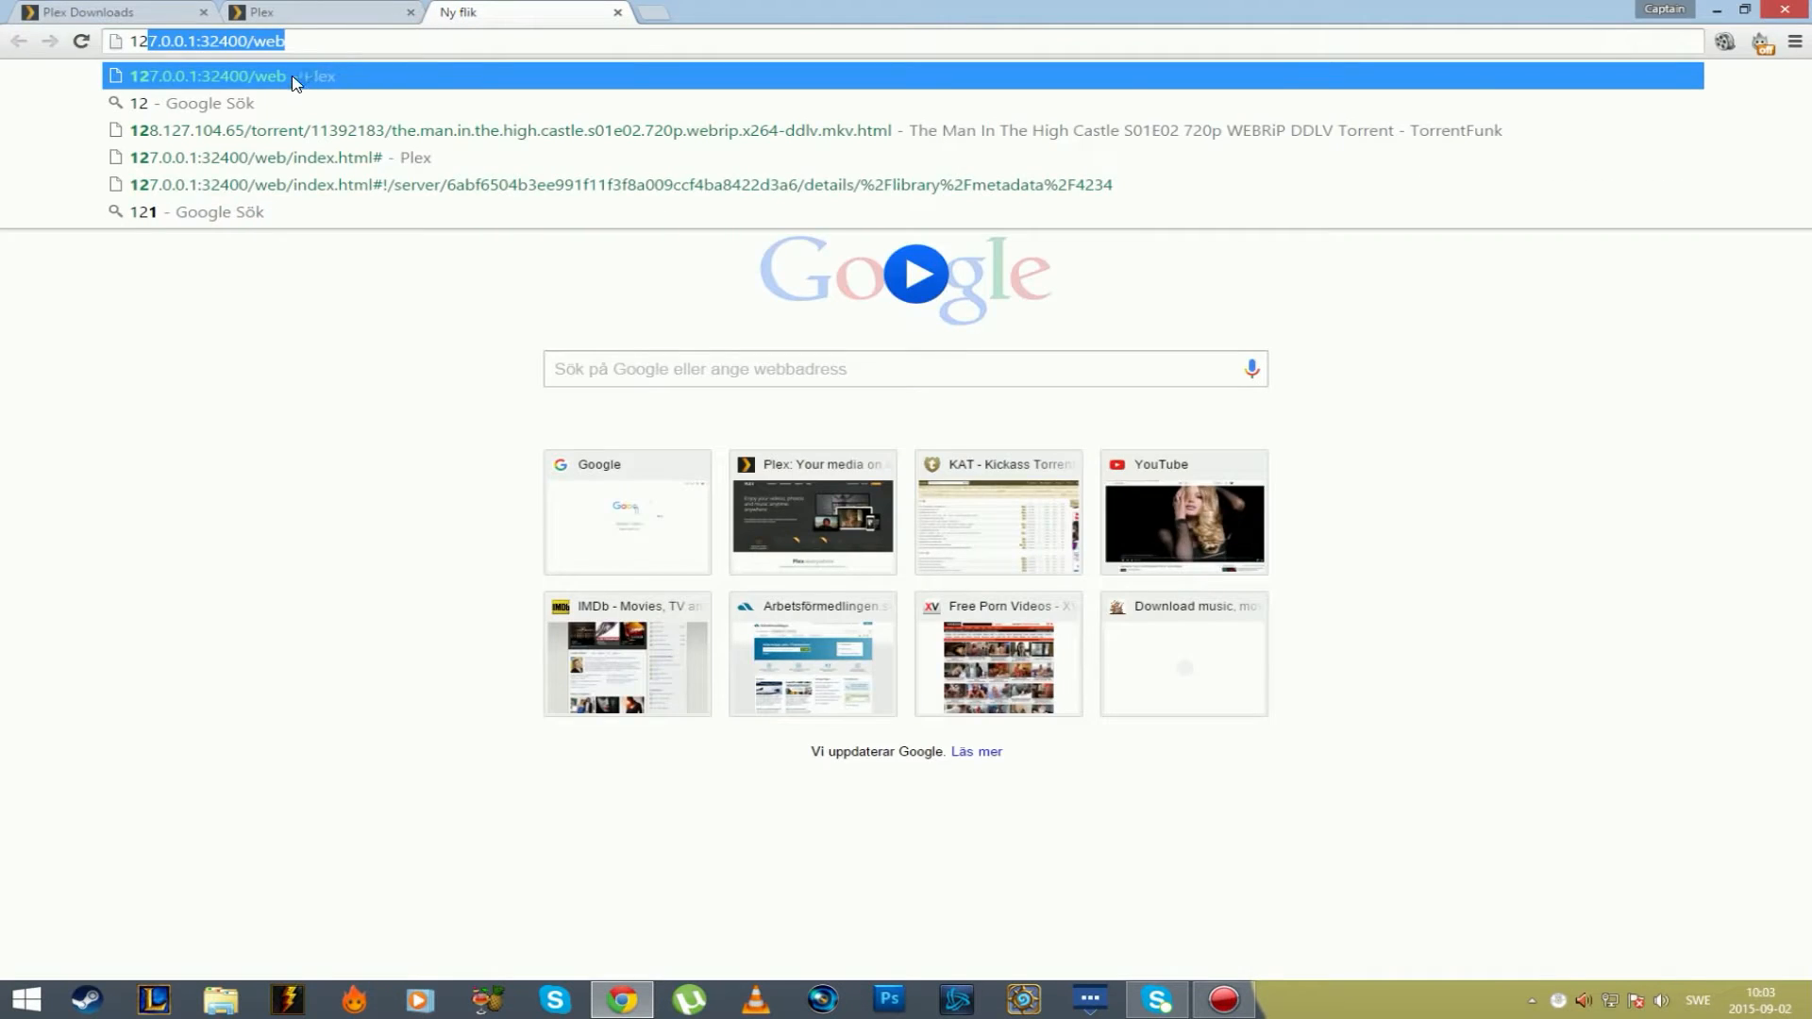
pyautogui.press('Return')
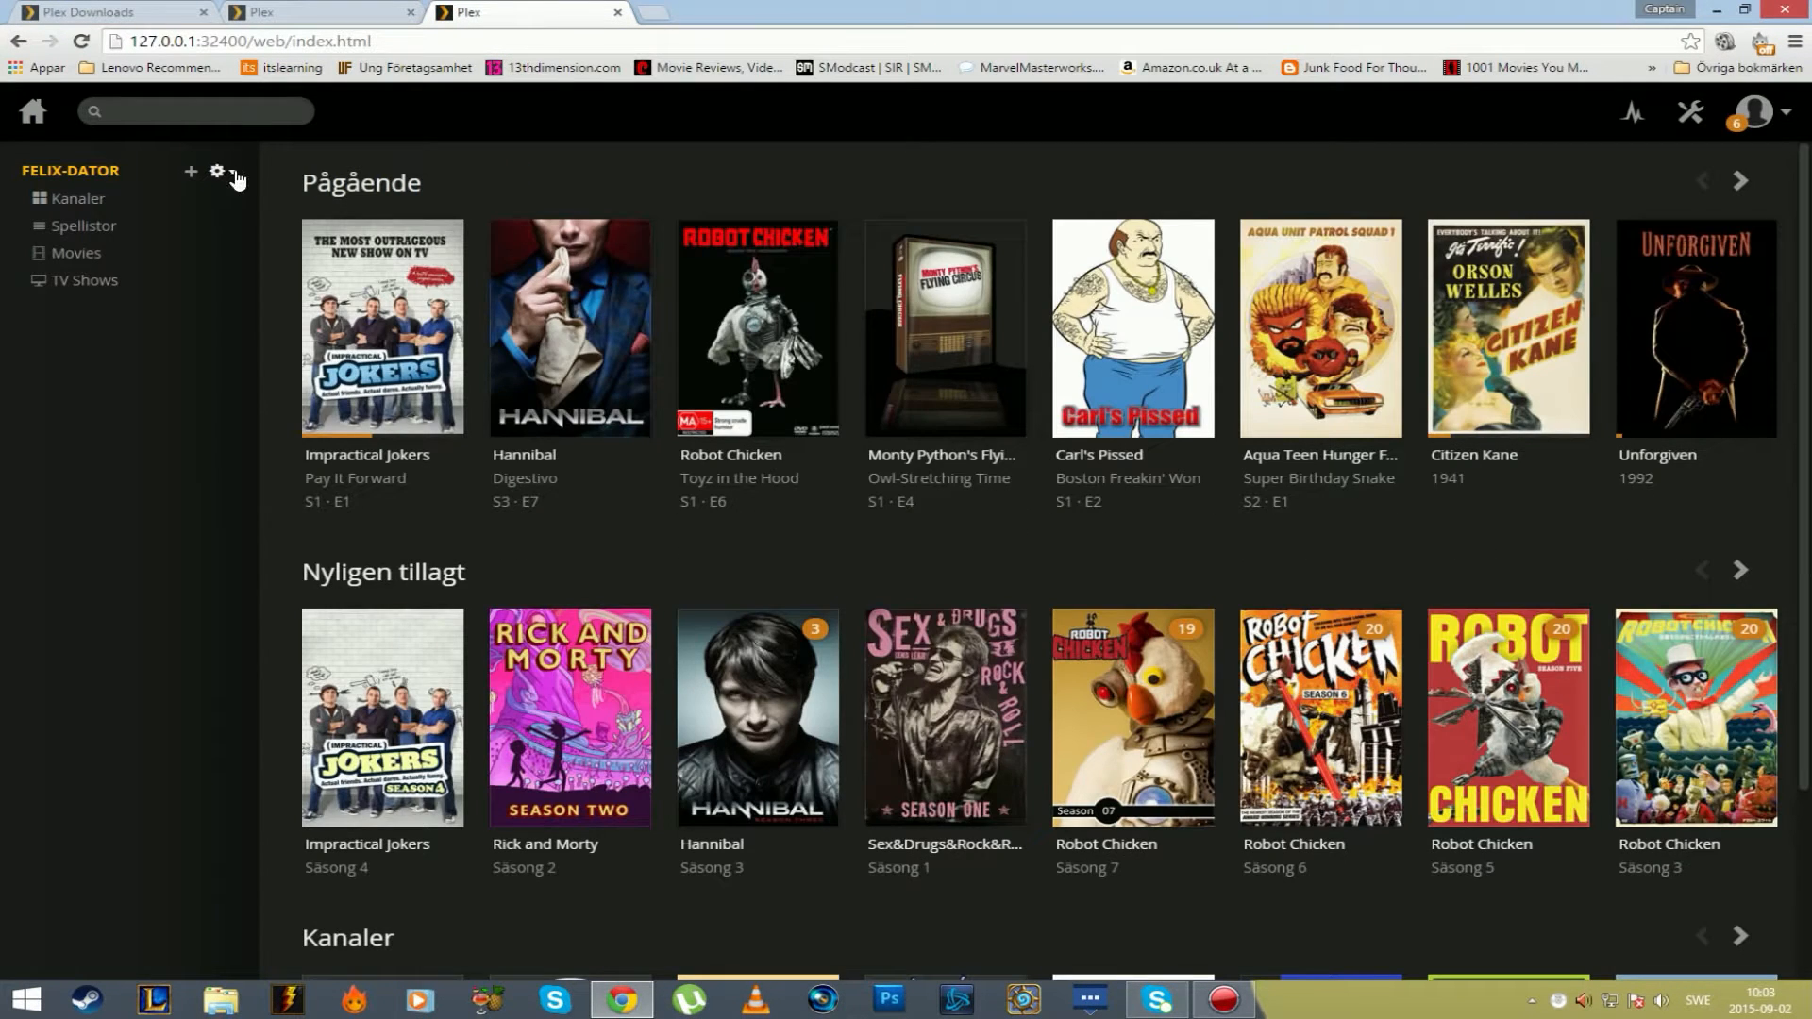
# Disable and re-enable remote access in the server's Remote Access settings, and show the advanced options there.
pyautogui.click(235, 175)
pyautogui.click(203, 191)
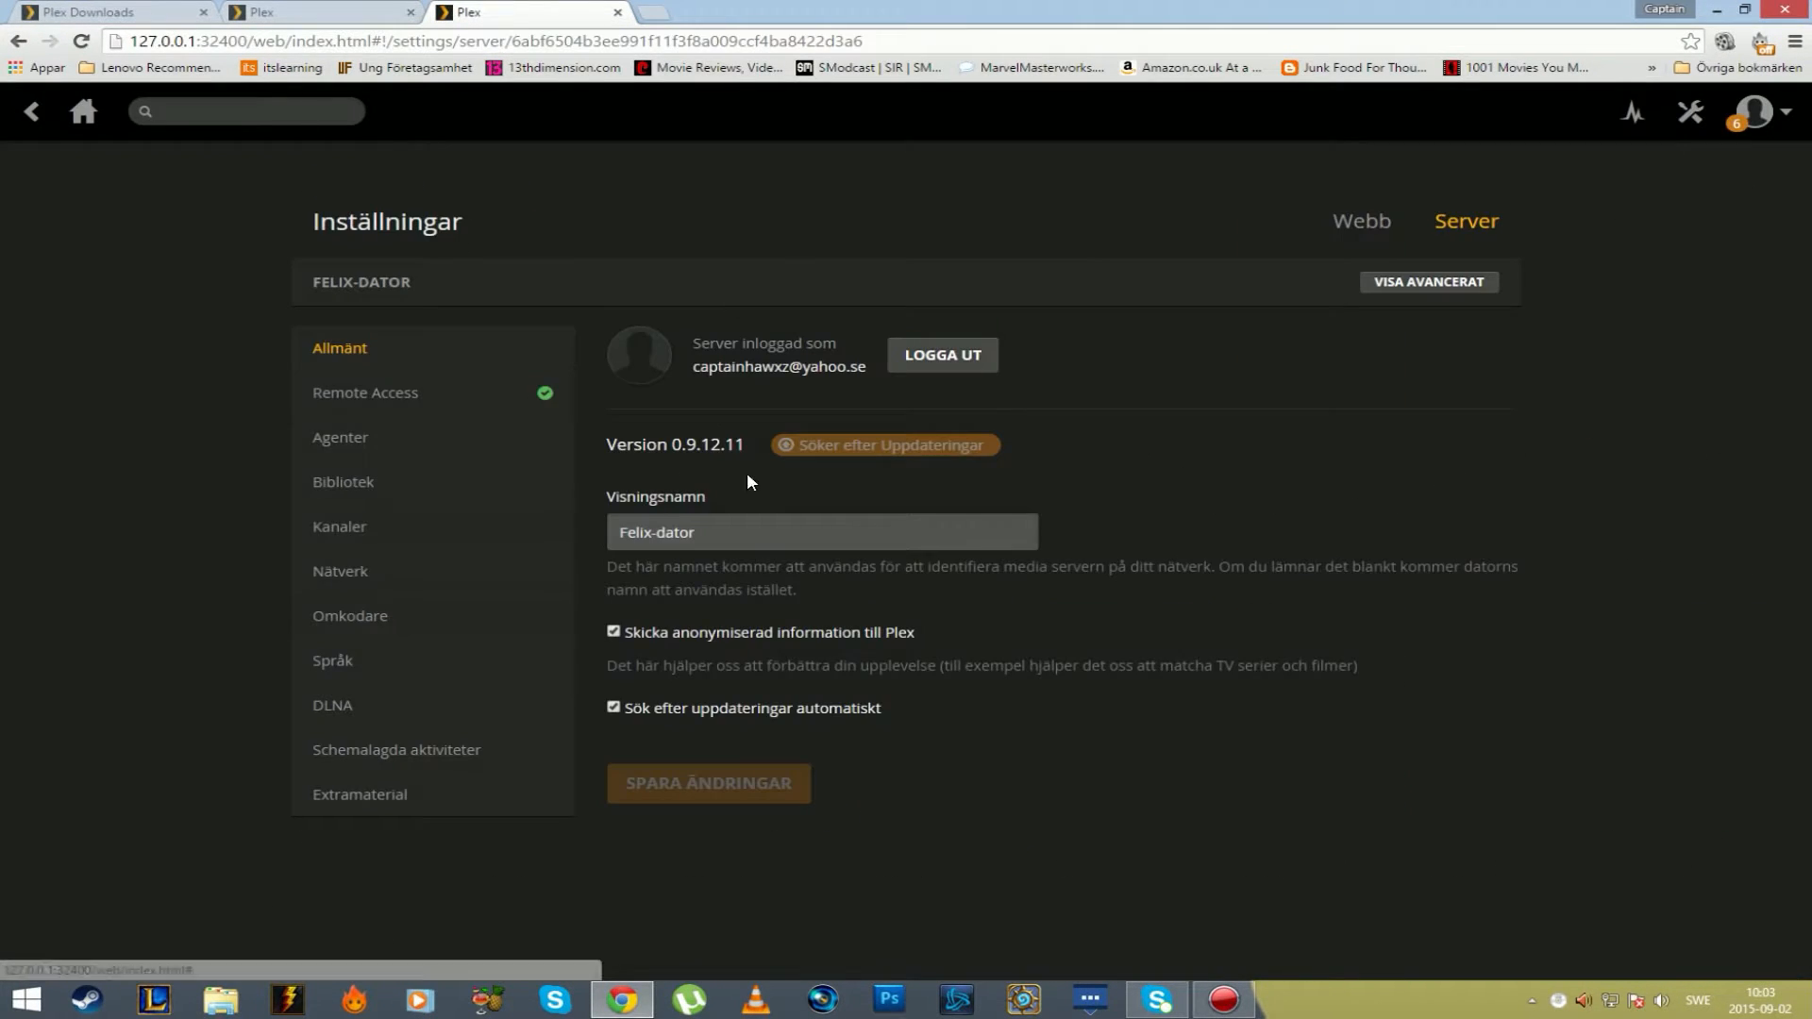
pyautogui.click(444, 394)
pyautogui.click(800, 421)
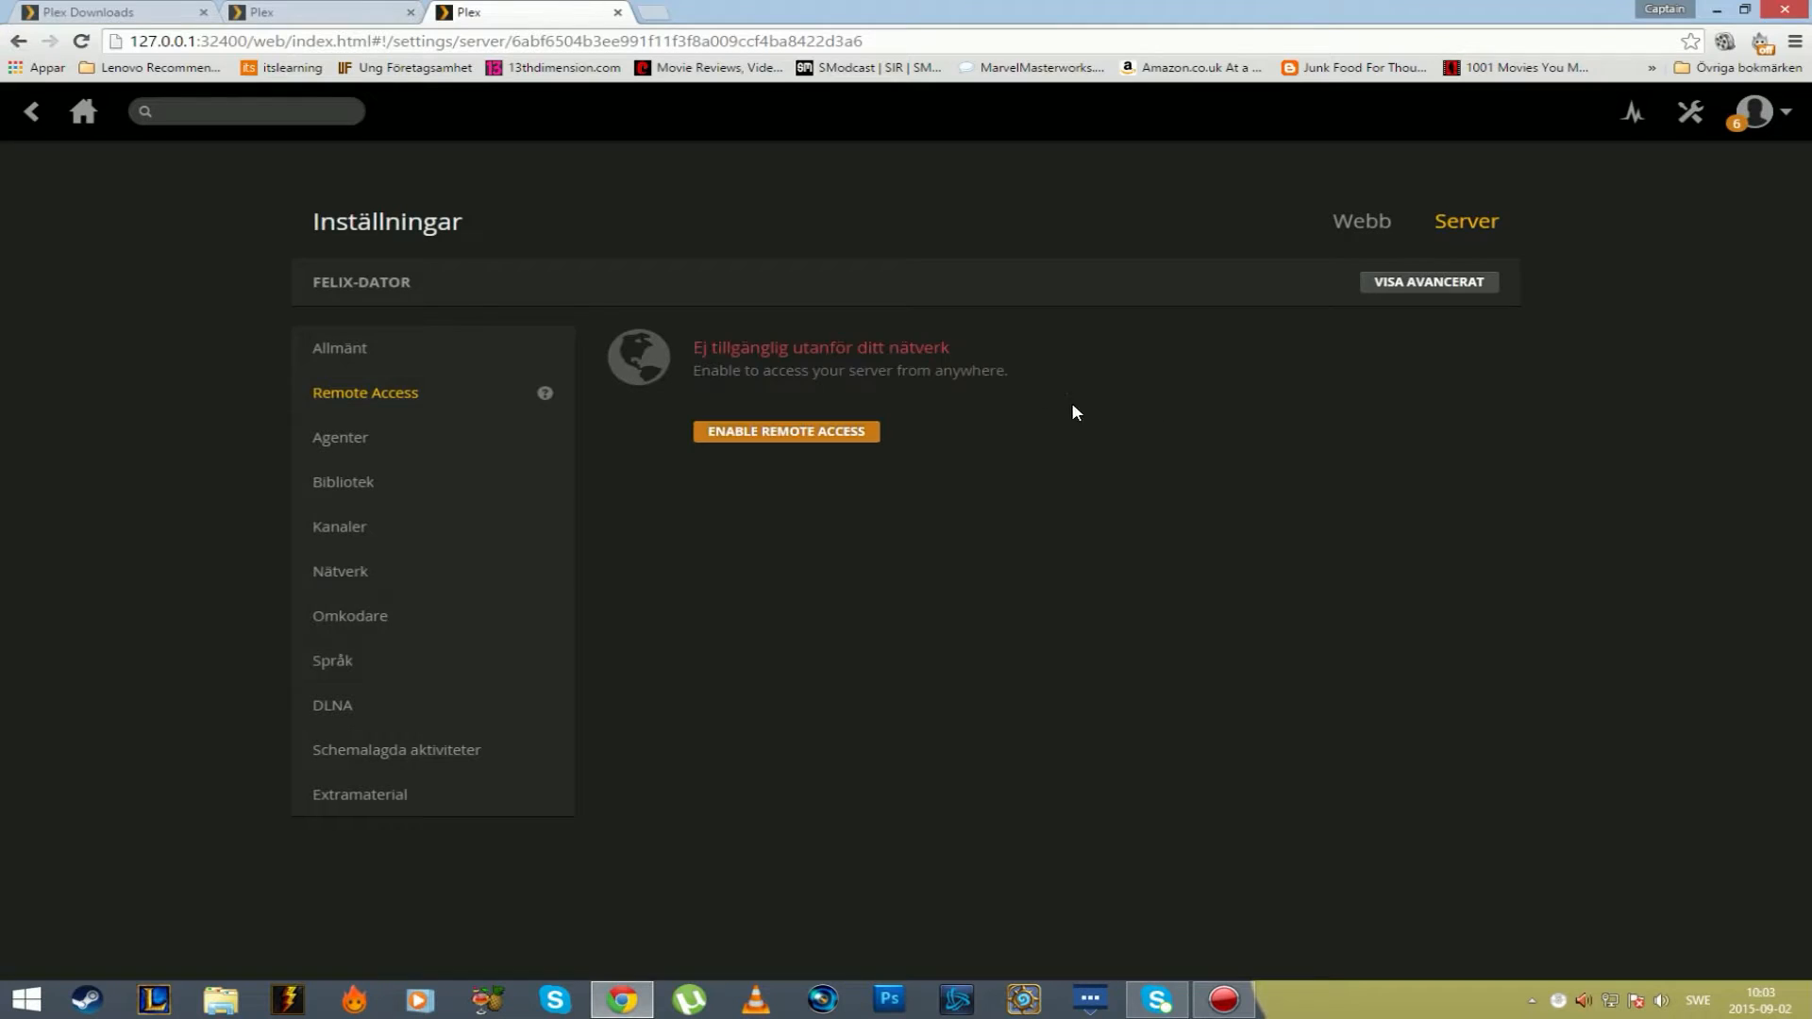
pyautogui.click(790, 431)
pyautogui.click(1383, 283)
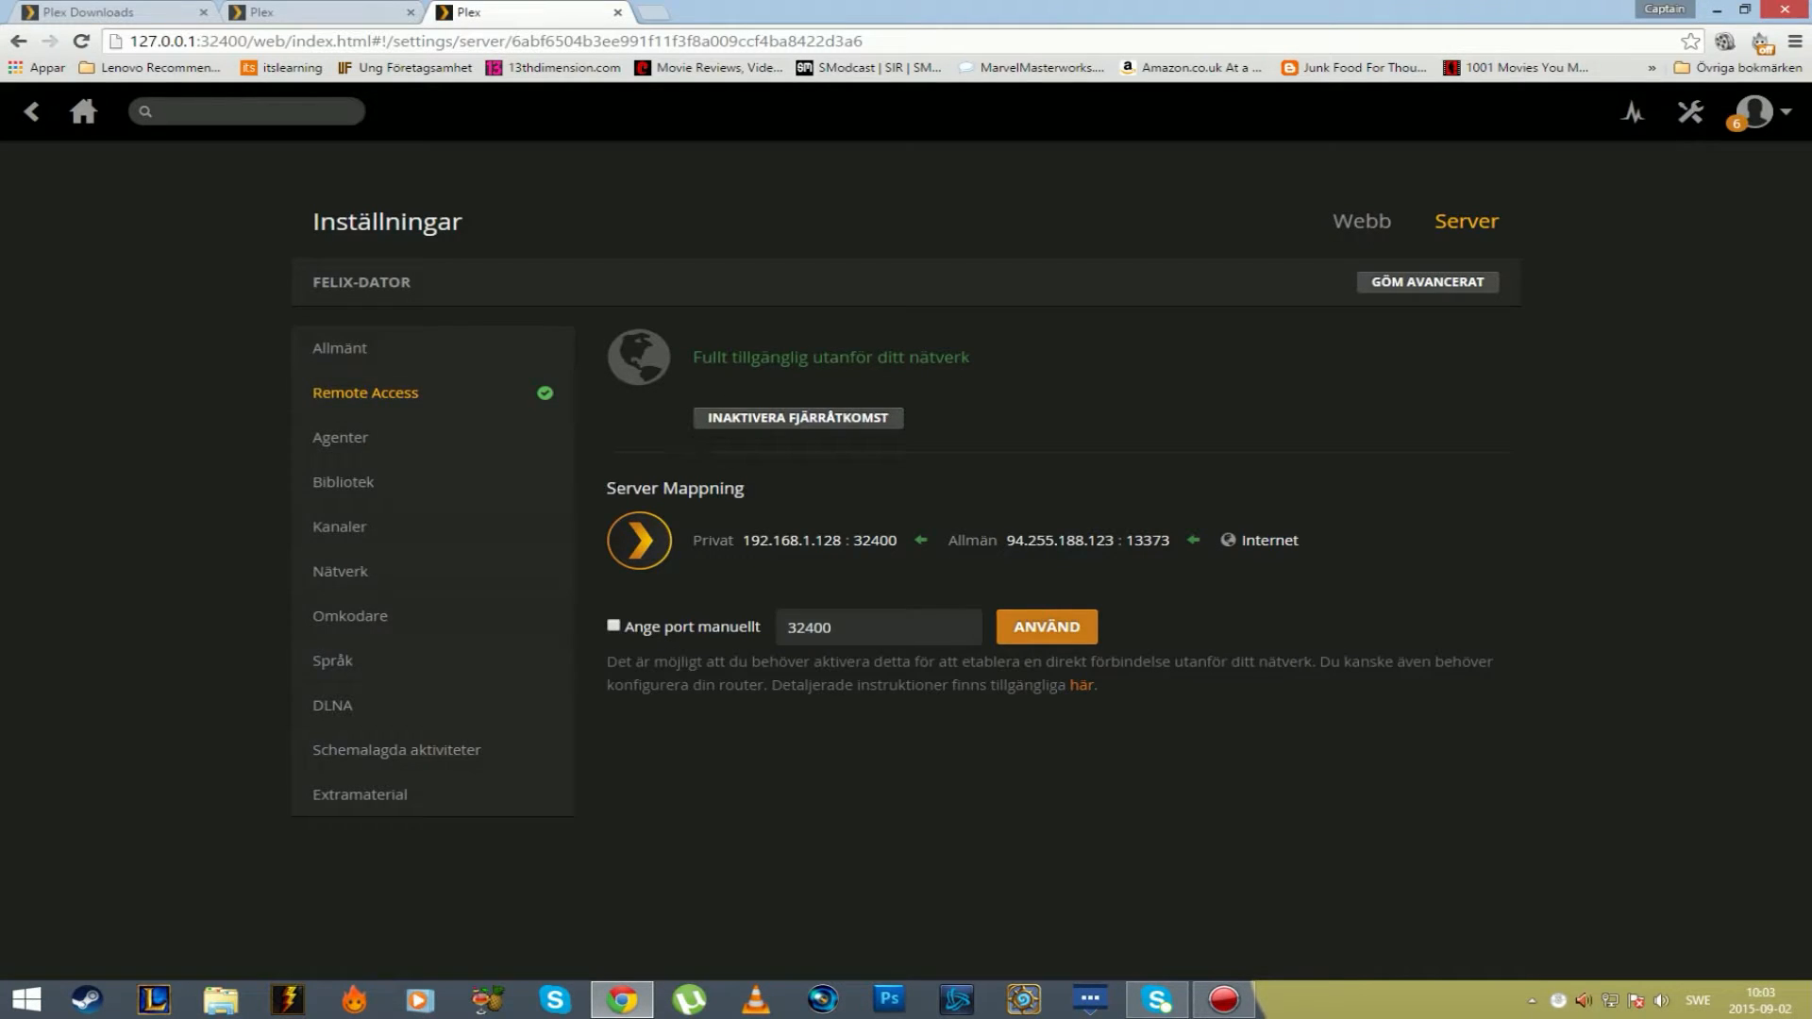
# Open plex.tv in a new browser tab and close the local Plex tabs.
pyautogui.click(82, 112)
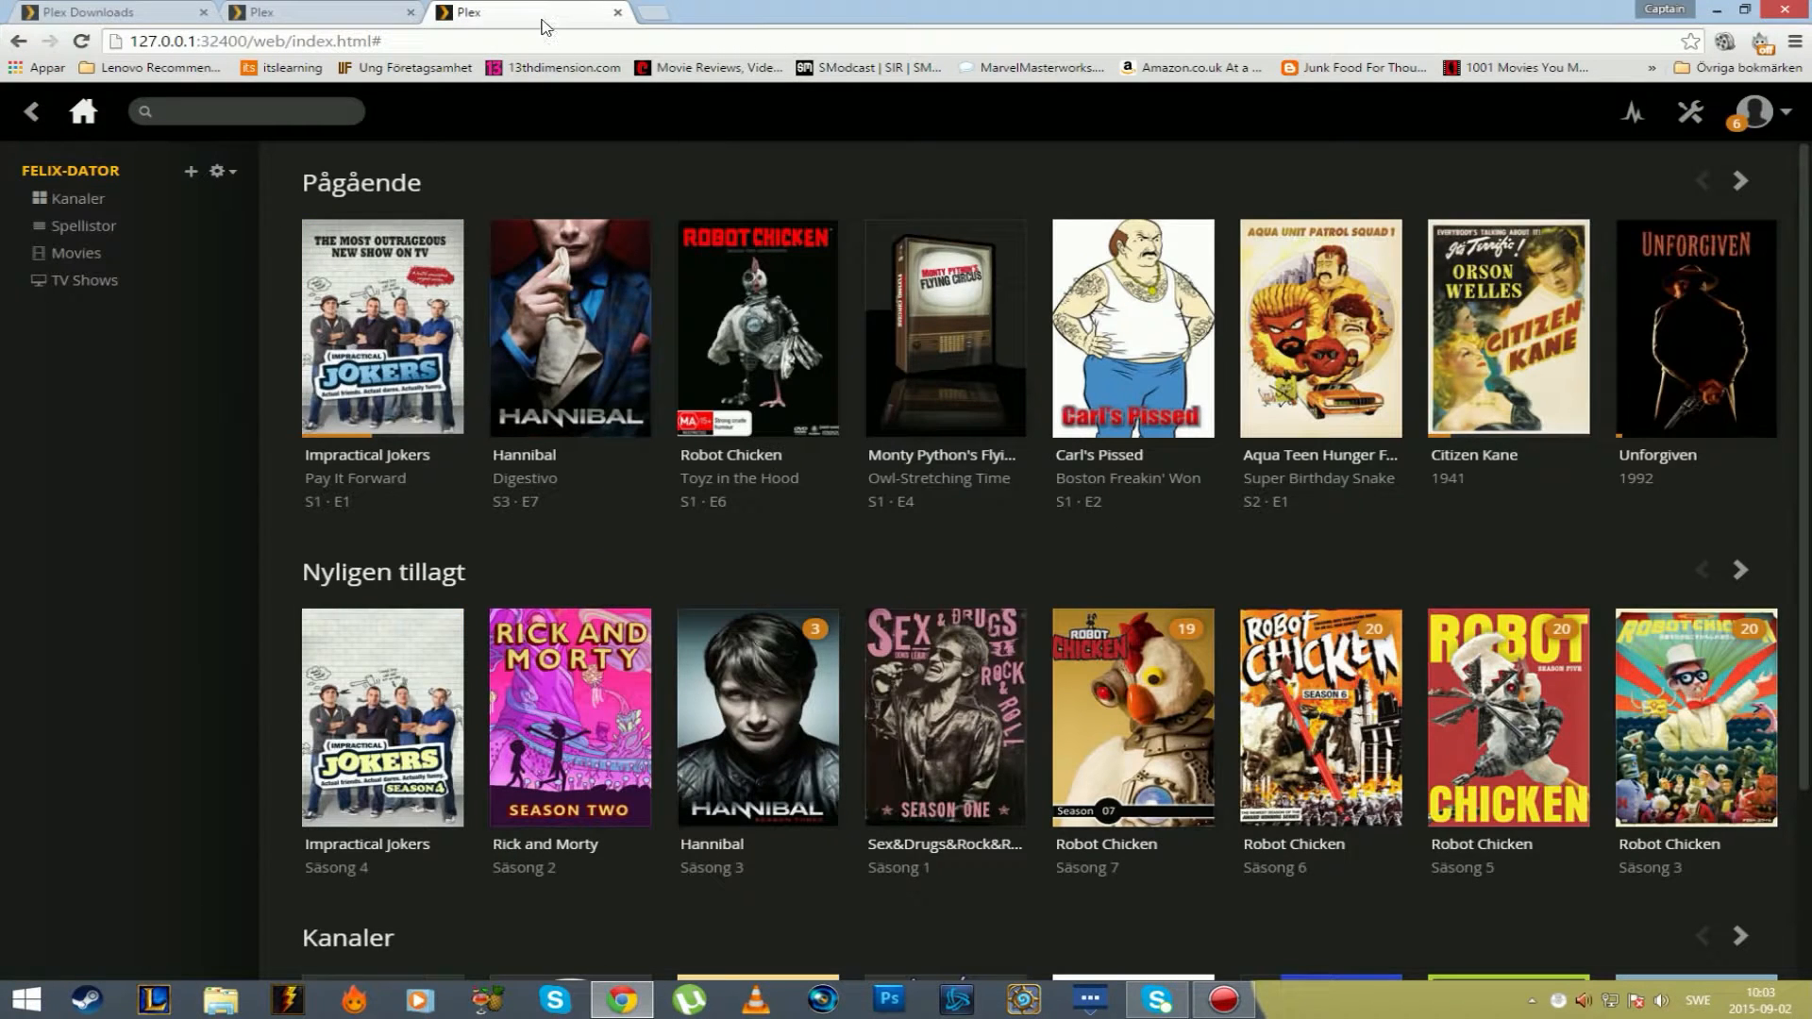
pyautogui.click(407, 11)
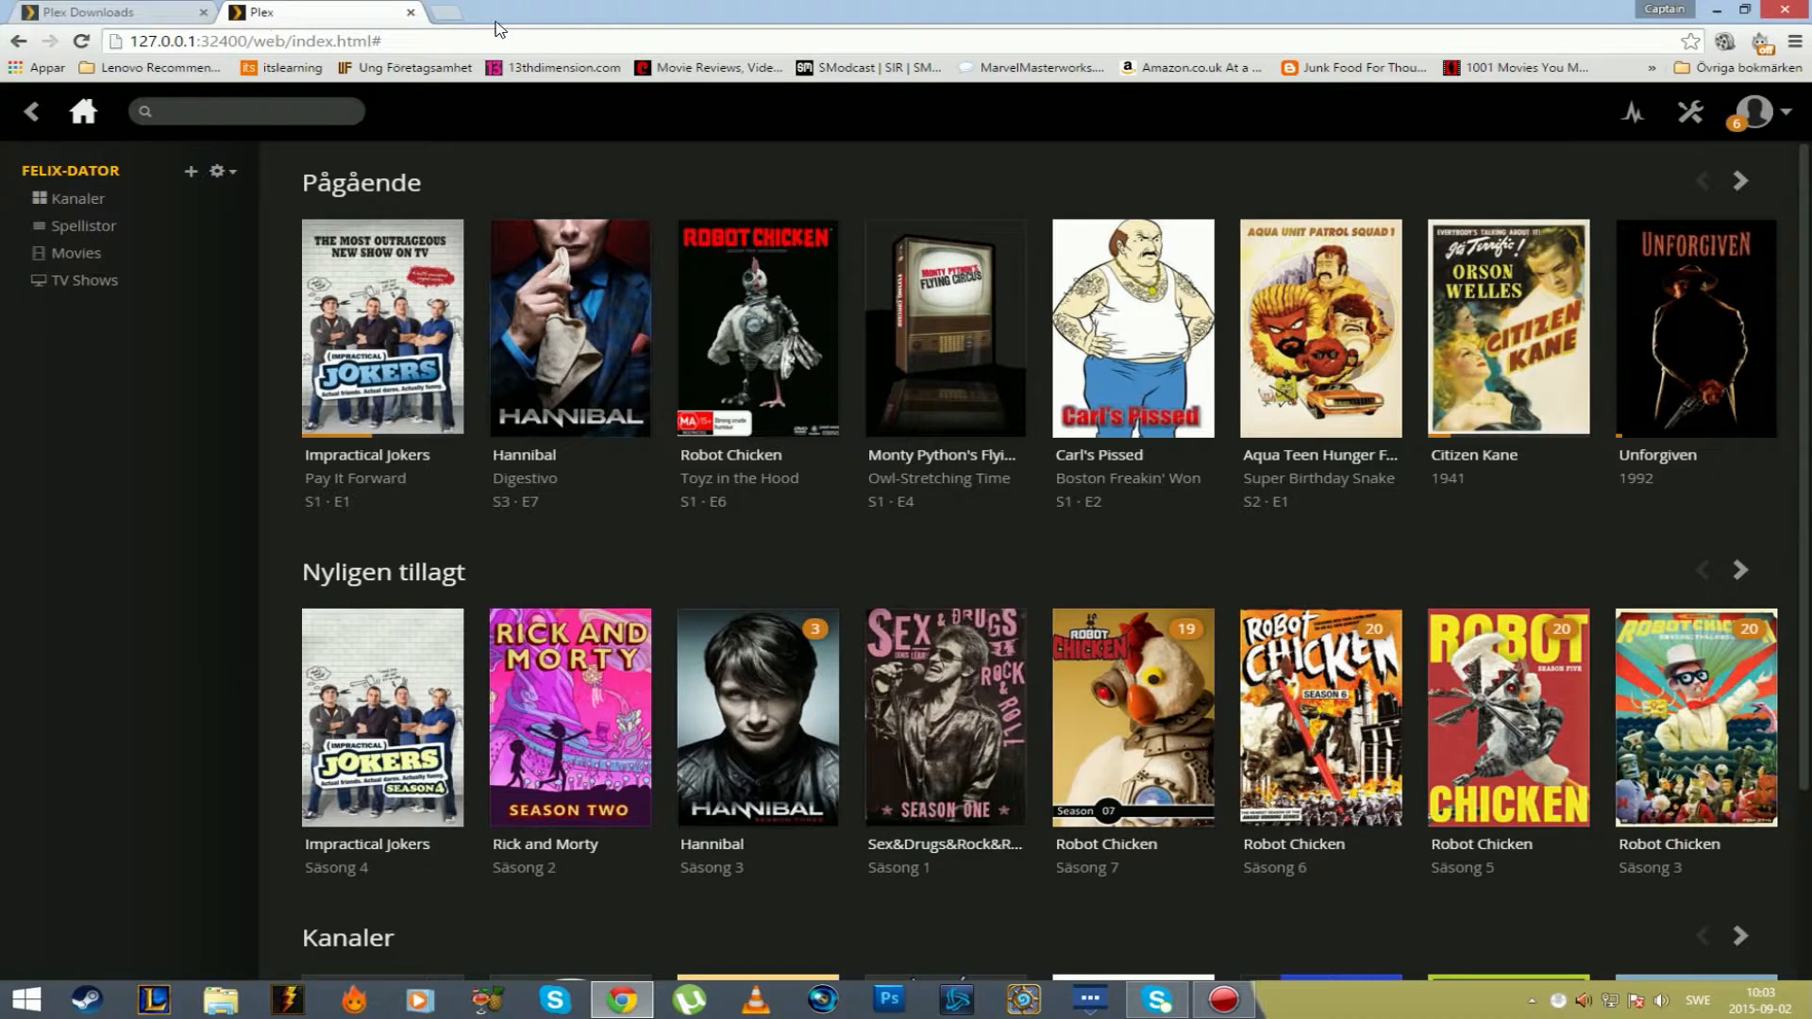
pyautogui.click(439, 9)
pyautogui.write('plex.tv')
pyautogui.press('Return')
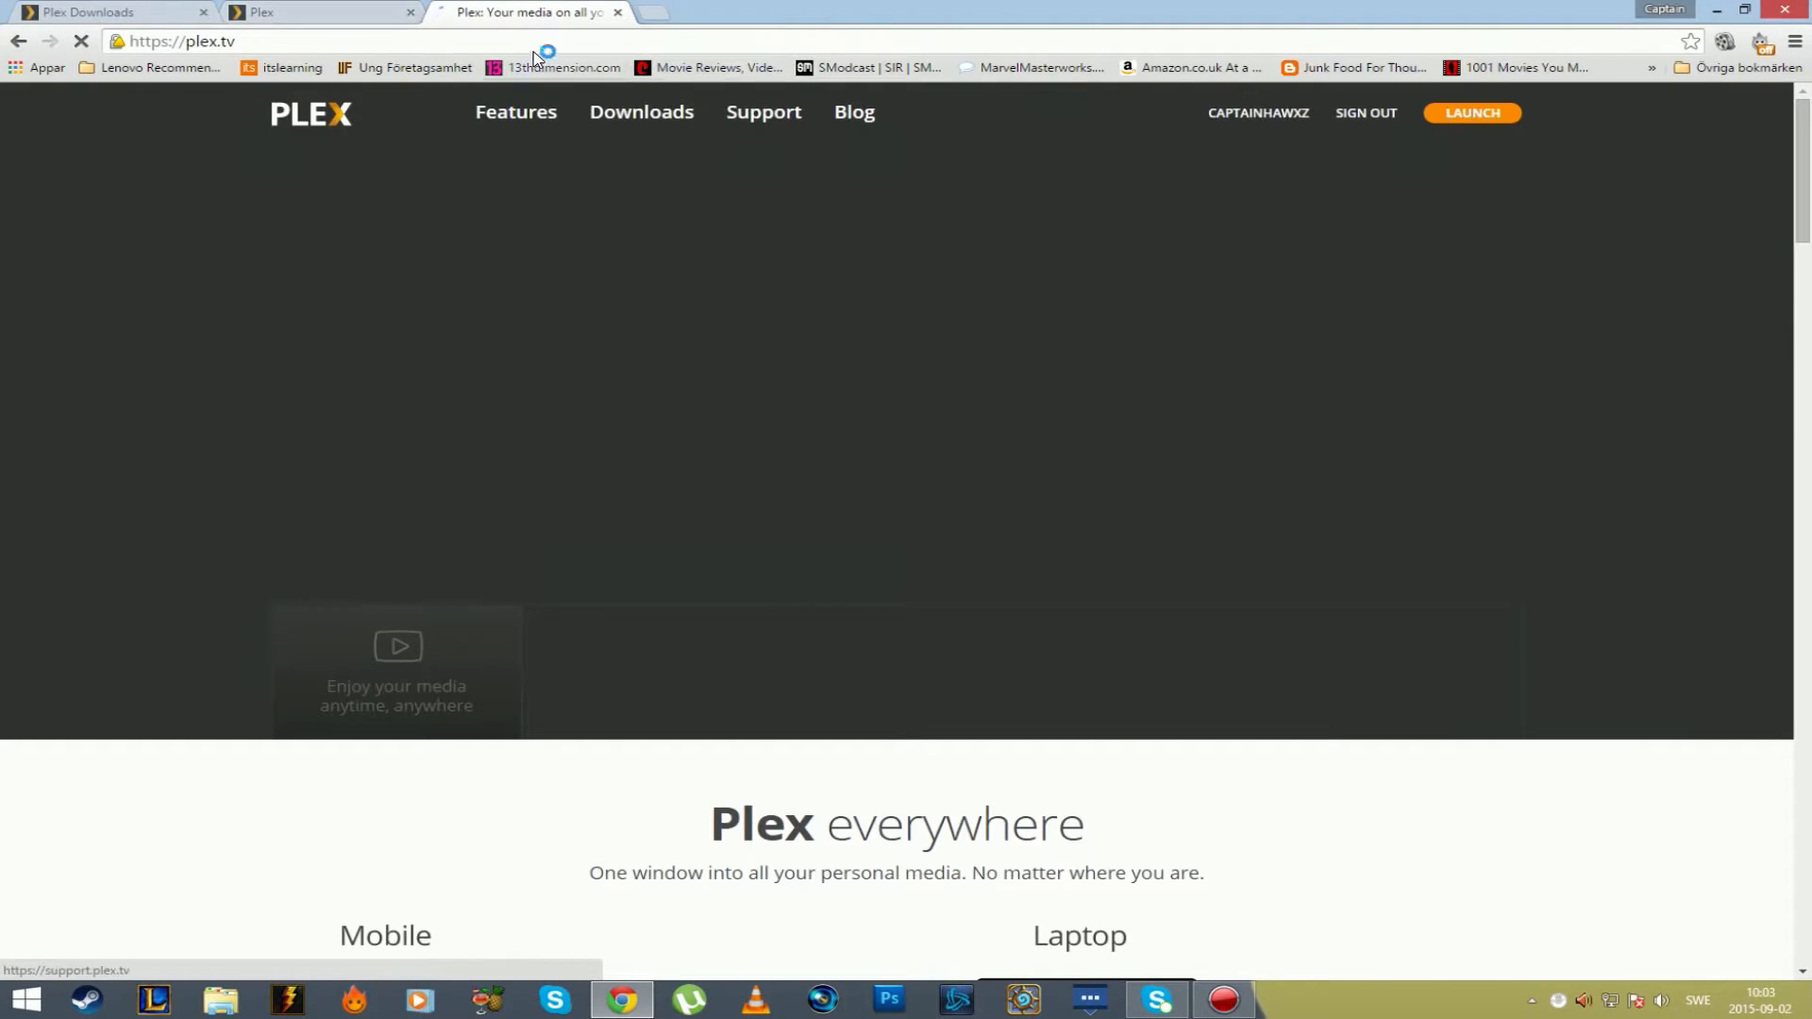
pyautogui.click(368, 16)
pyautogui.click(435, 16)
pyautogui.click(411, 11)
# Sign out of plex.tv and sign back in with the saved account credentials to reach the Plex web app.
pyautogui.click(1366, 113)
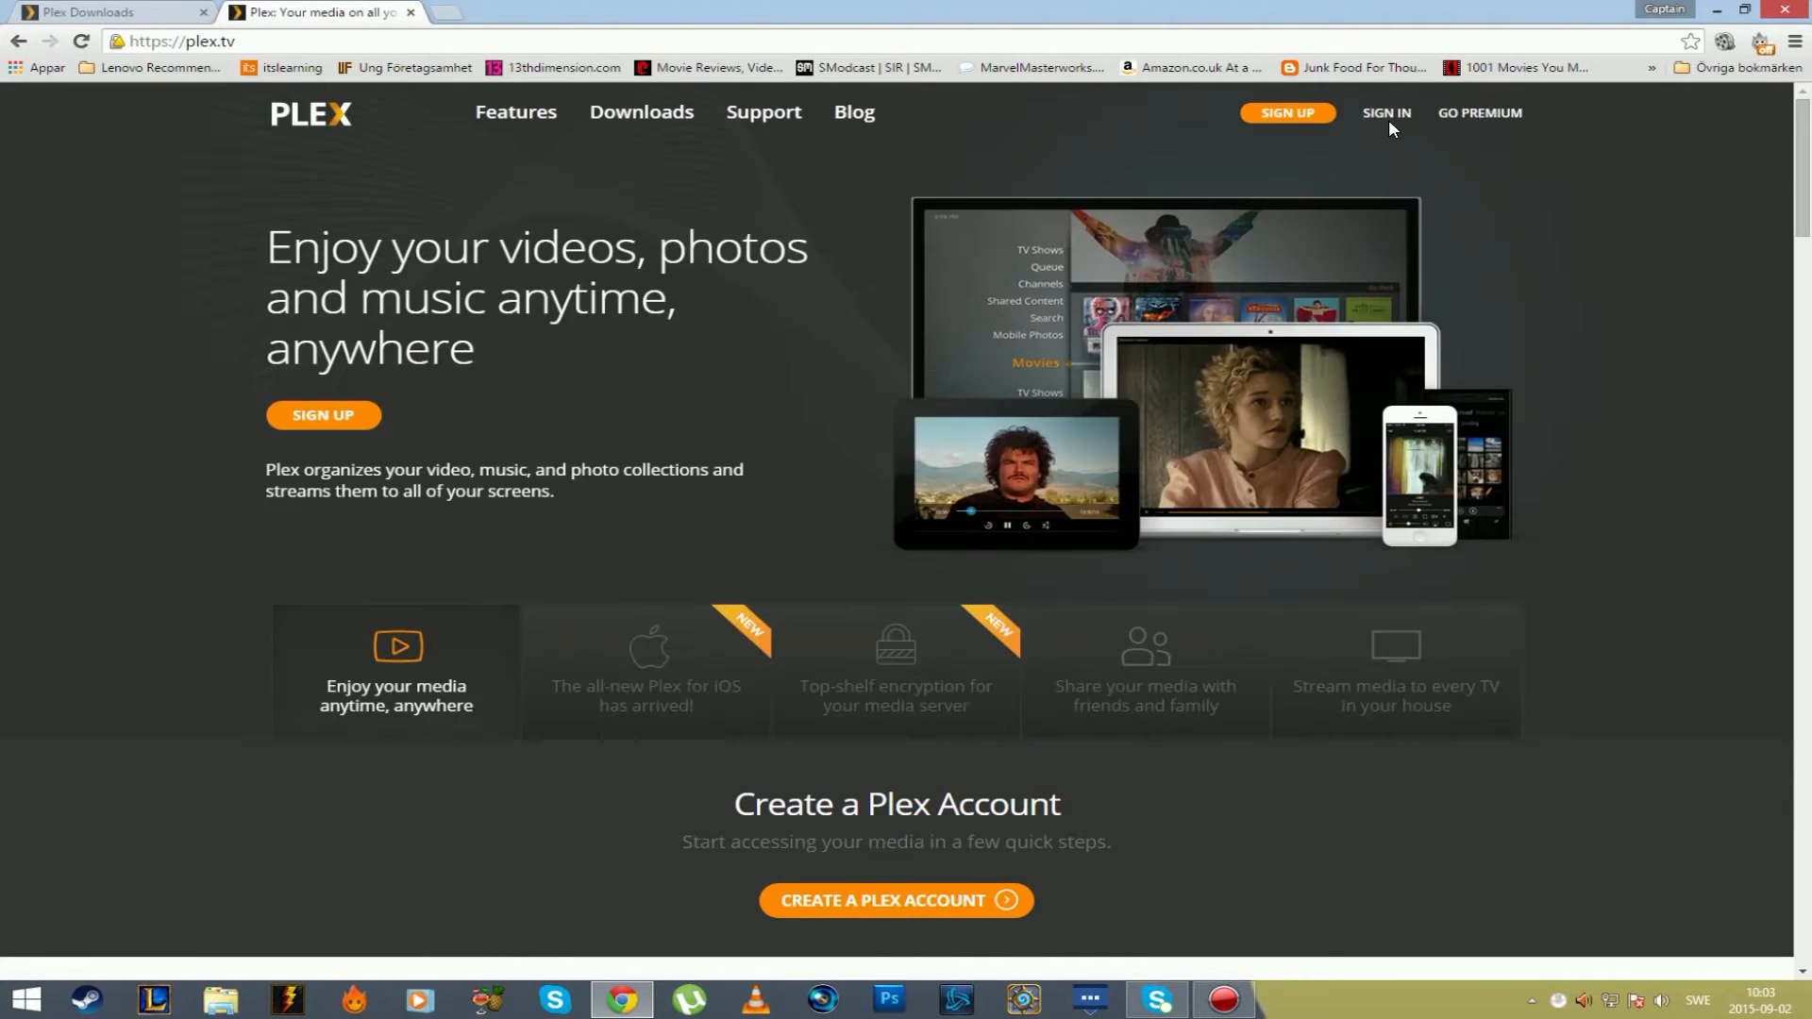
pyautogui.click(1386, 115)
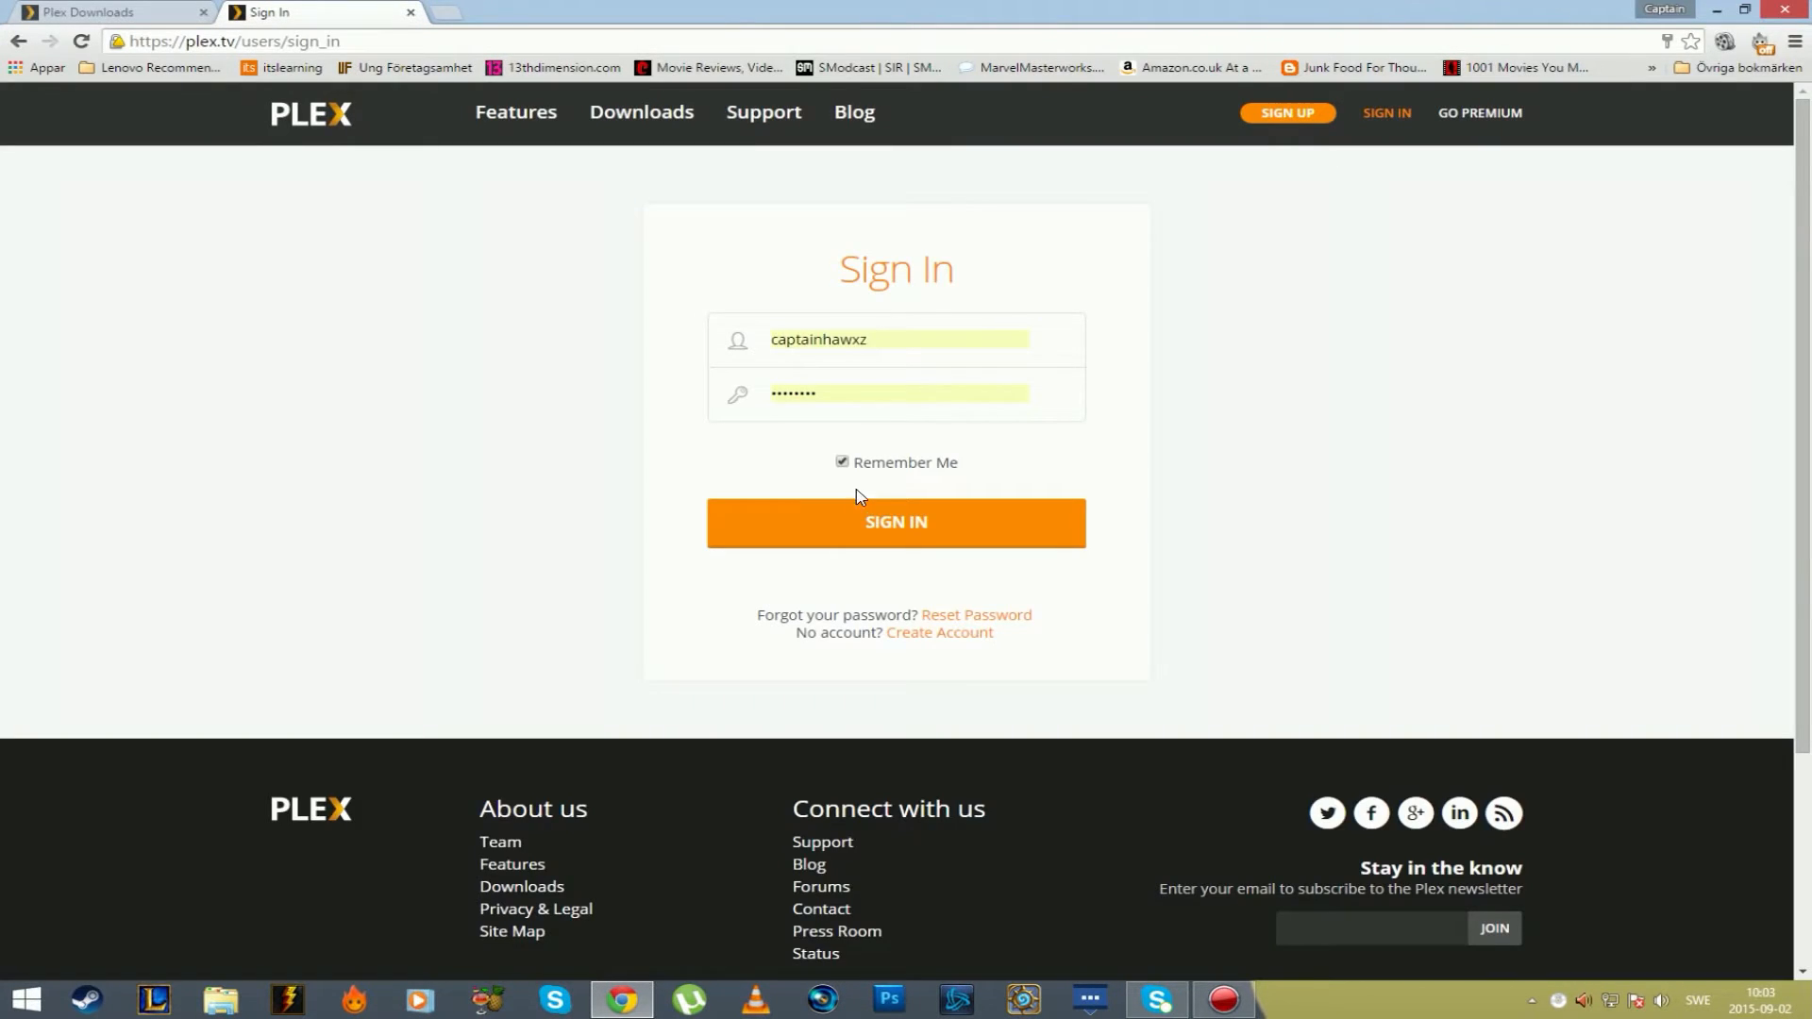
pyautogui.click(955, 506)
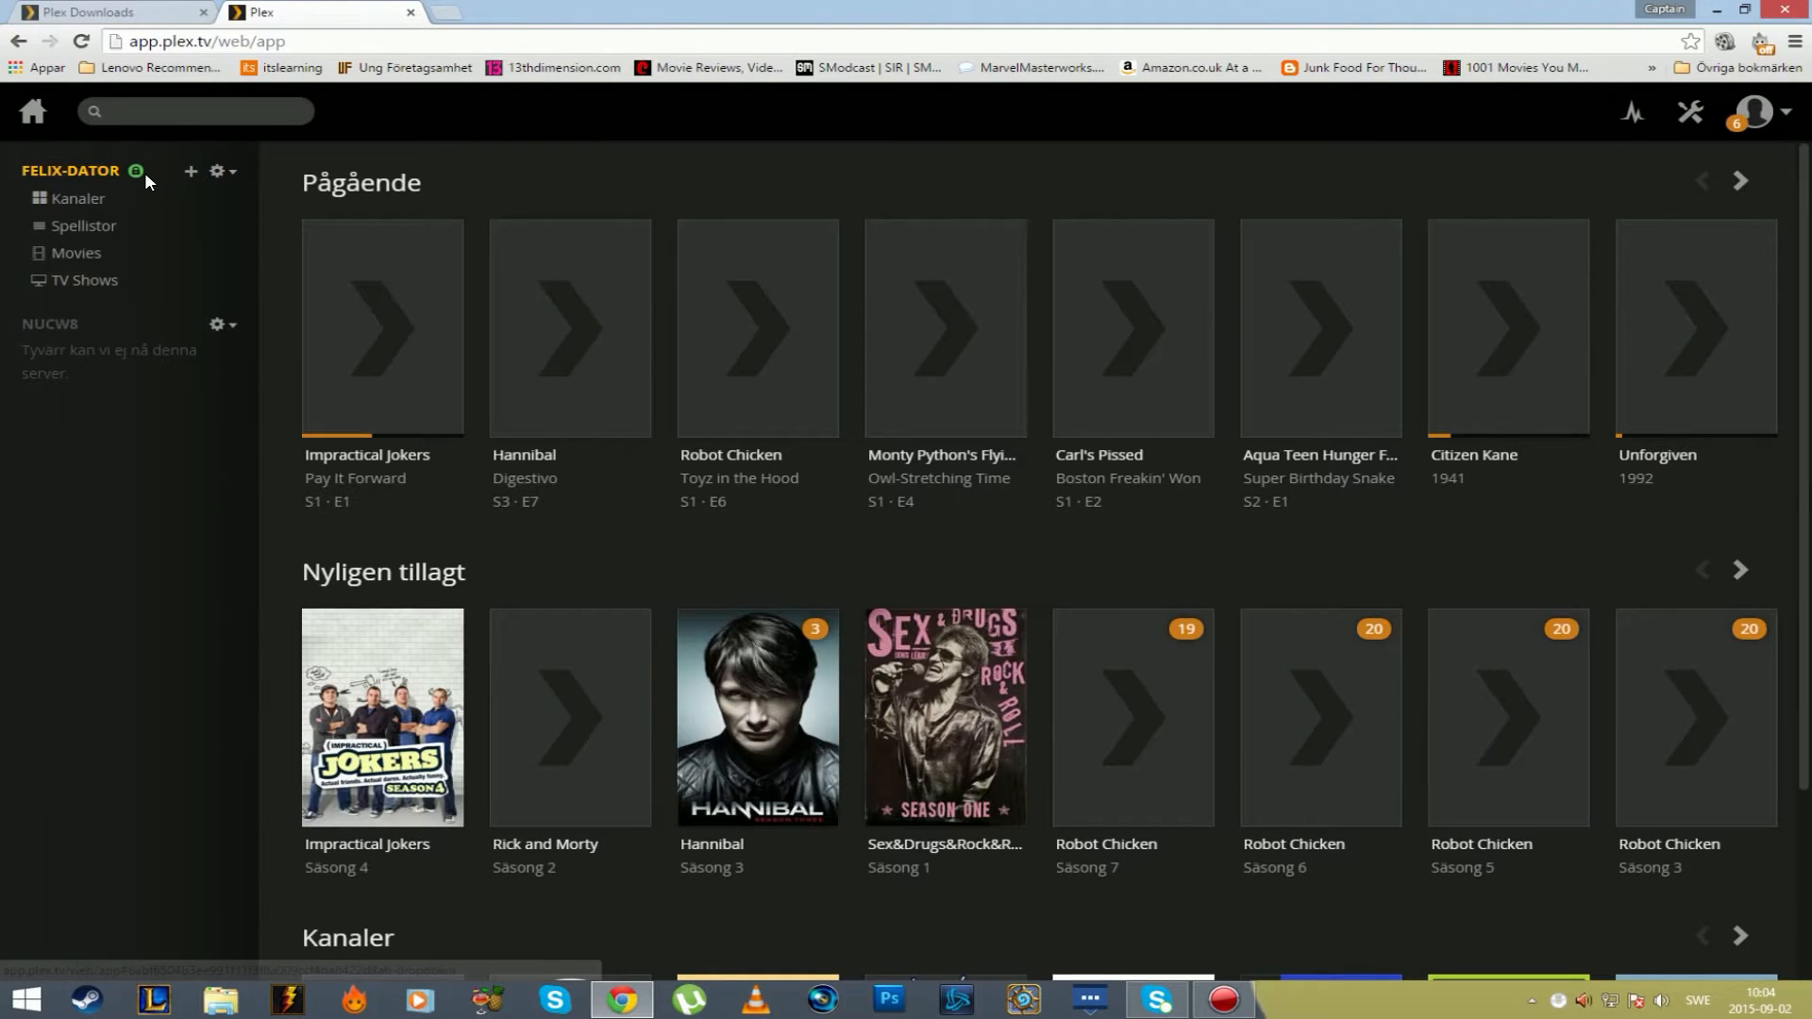
# Browse the web app's home page down to the channels row (Kanaler) and page through the channels.
pyautogui.rightClick(137, 178)
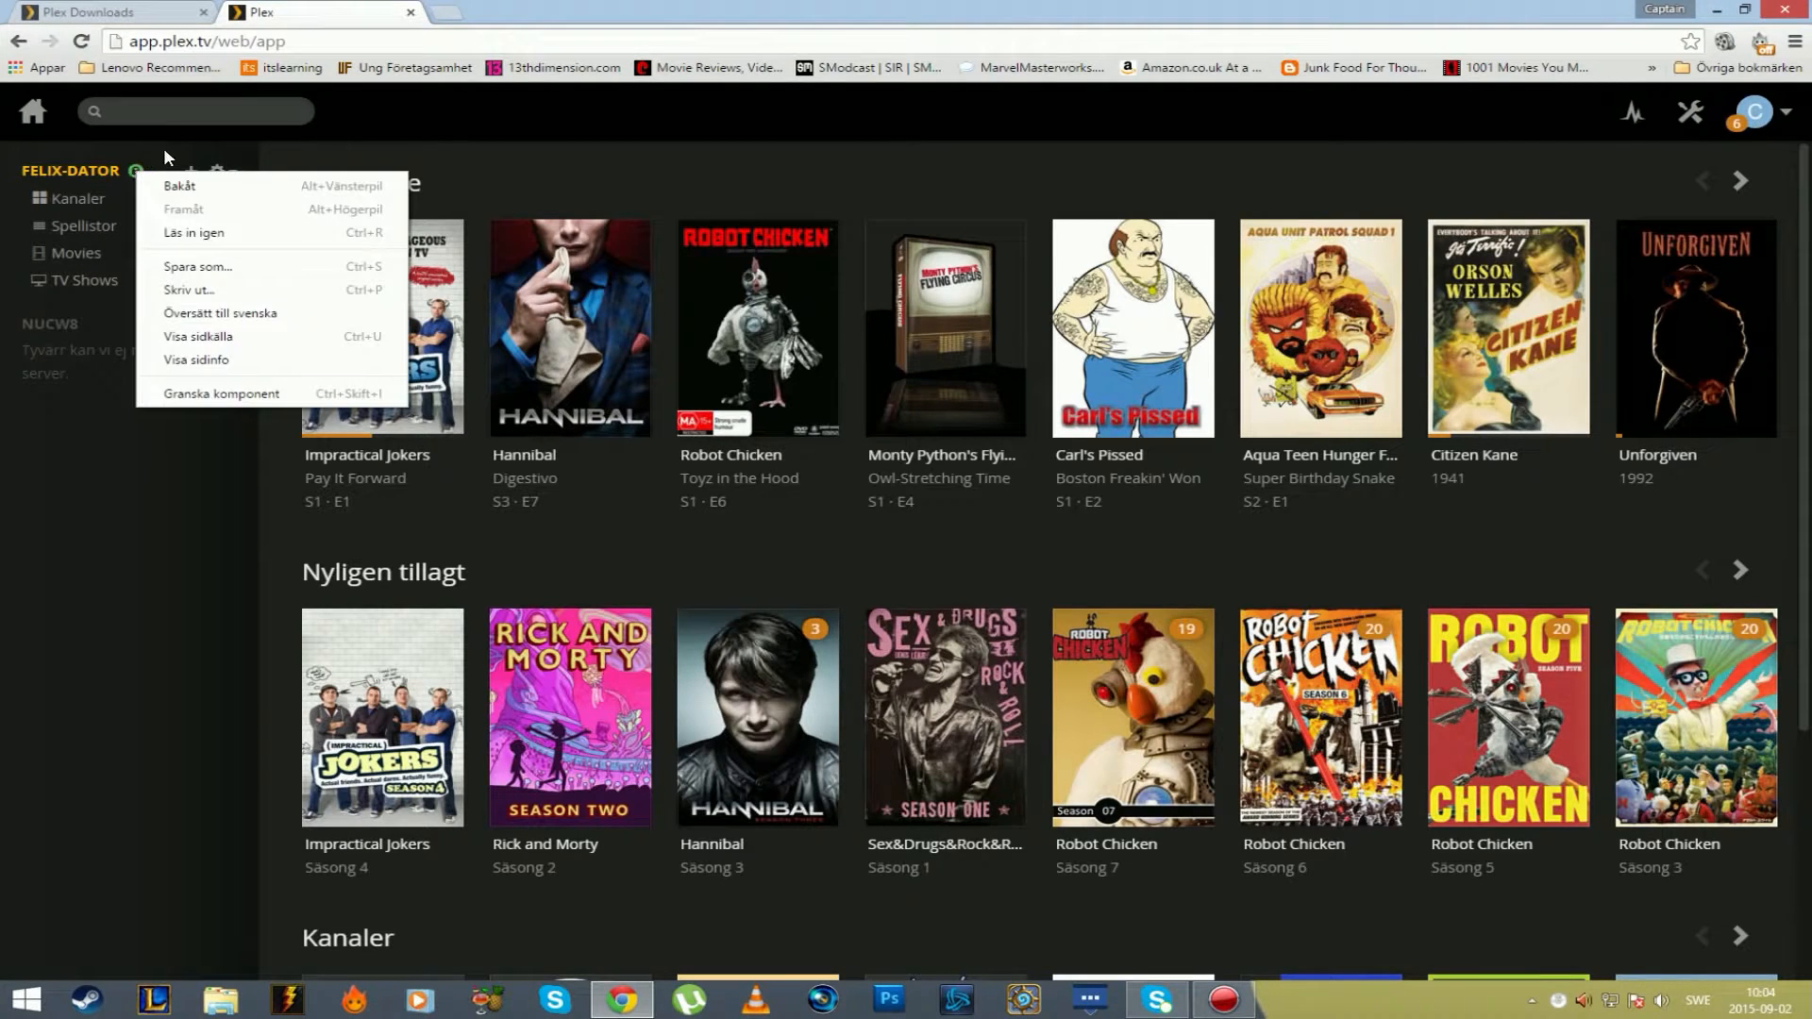
pyautogui.click(160, 148)
pyautogui.scroll(-4, 415, 514)
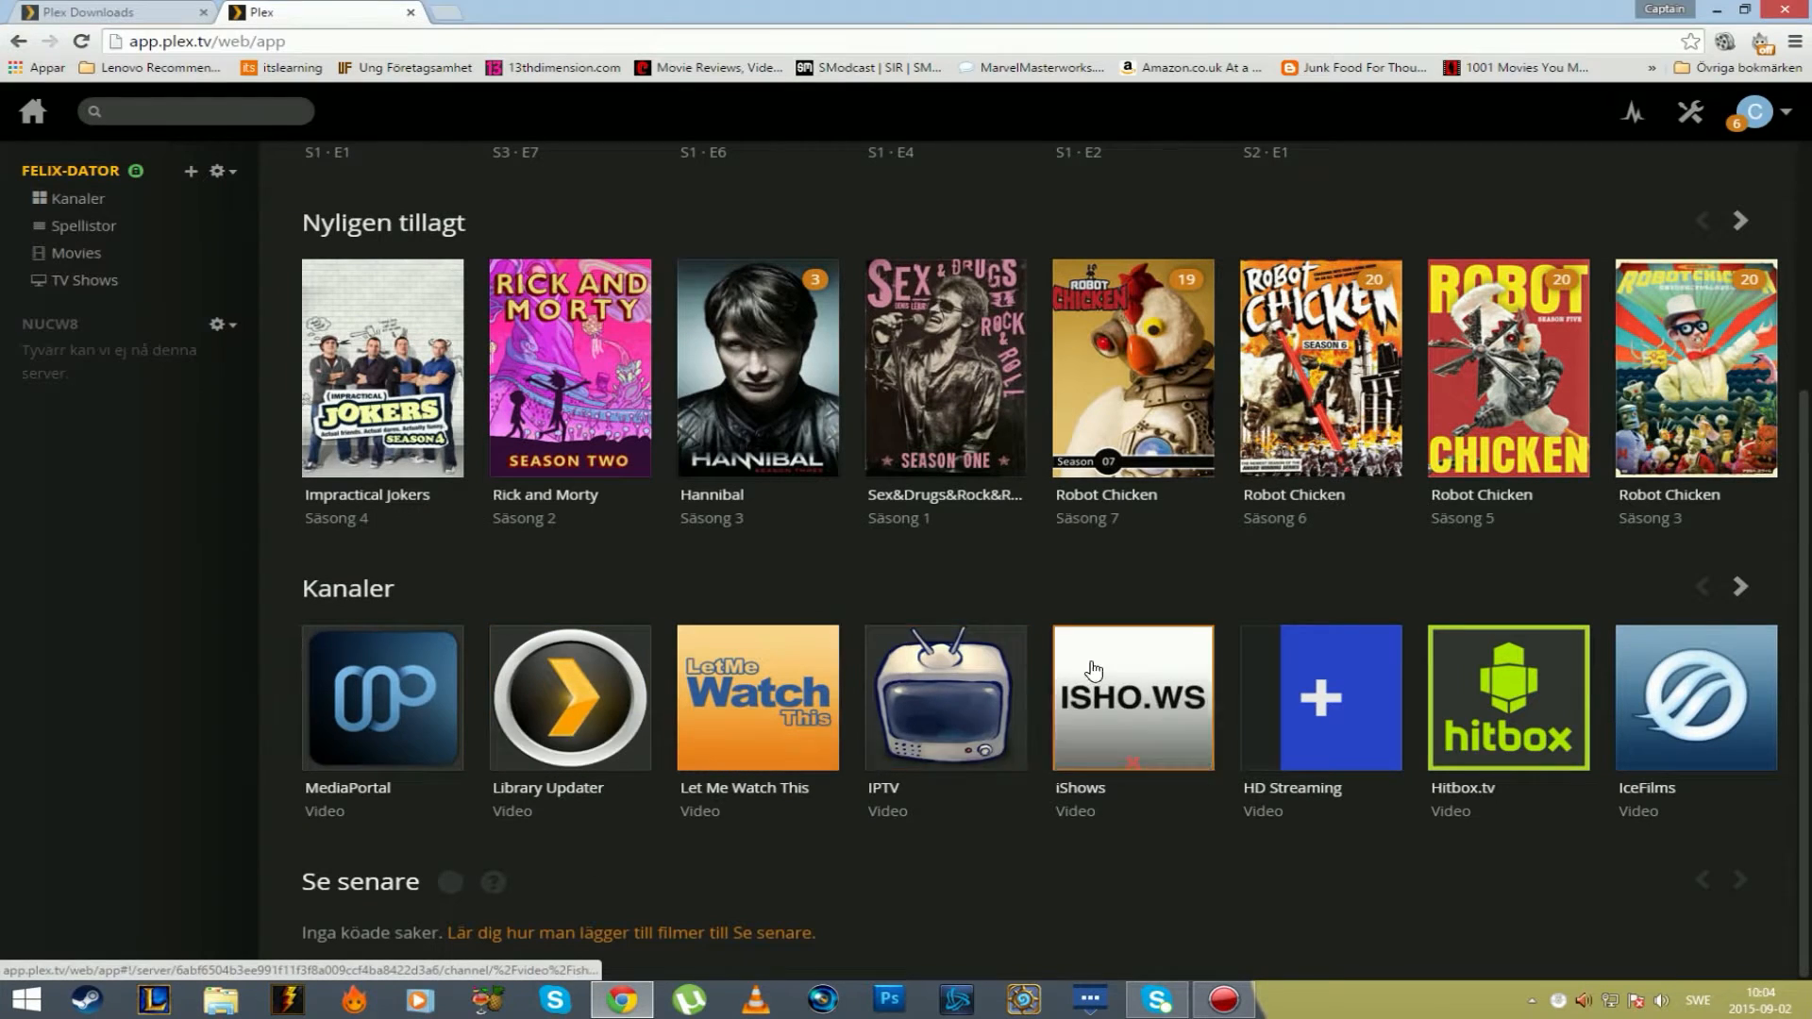
pyautogui.click(1740, 589)
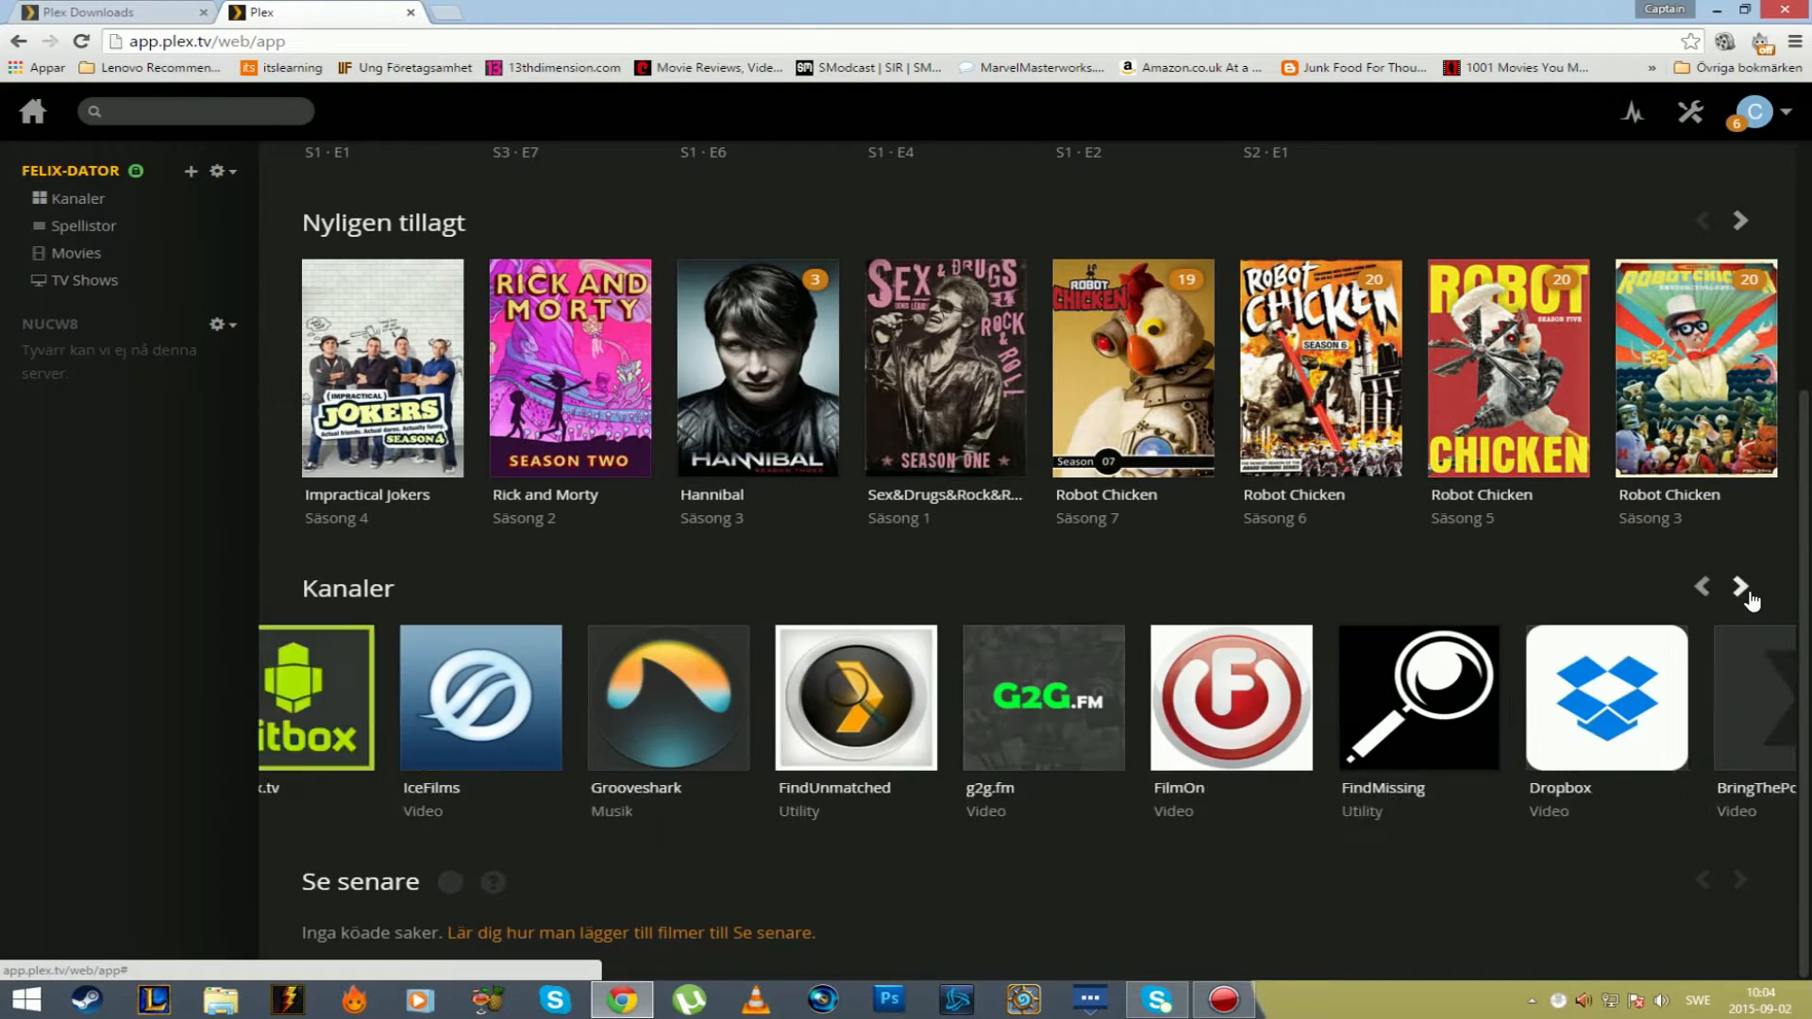
# Page through the Kanaler row to its last channels, back to its first ones, and forward again.
pyautogui.click(1741, 589)
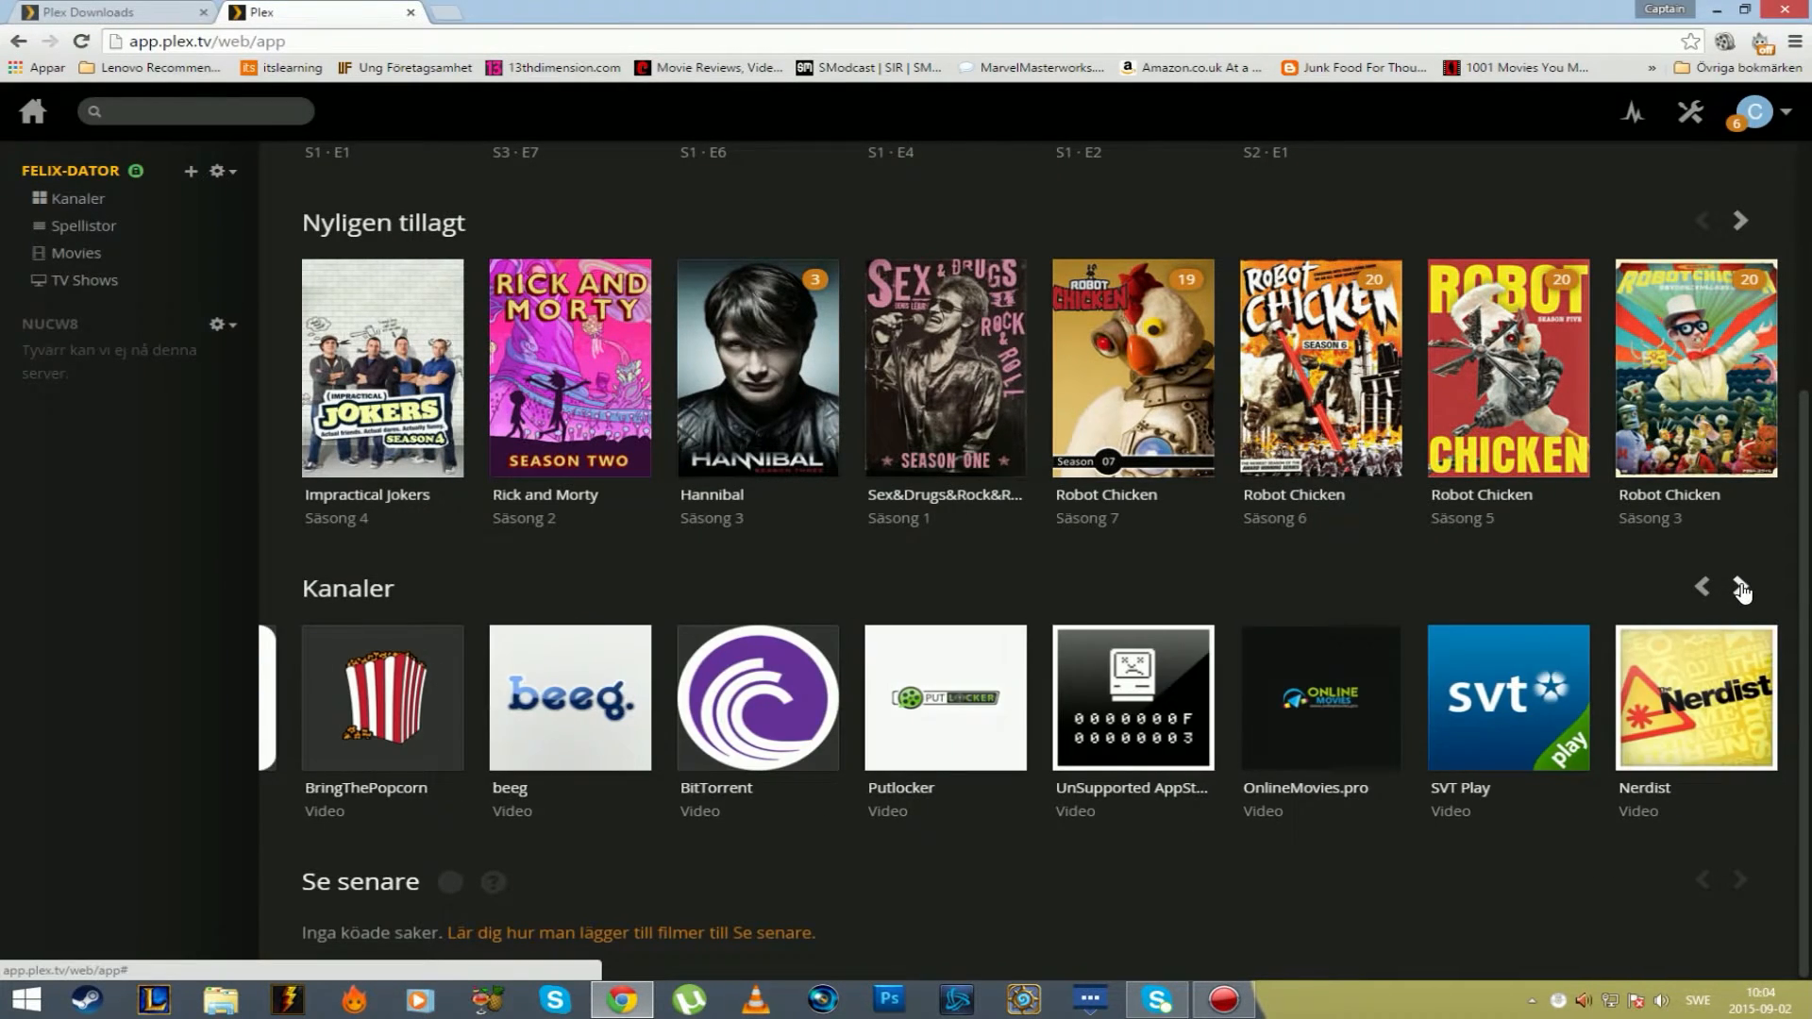
pyautogui.click(1741, 589)
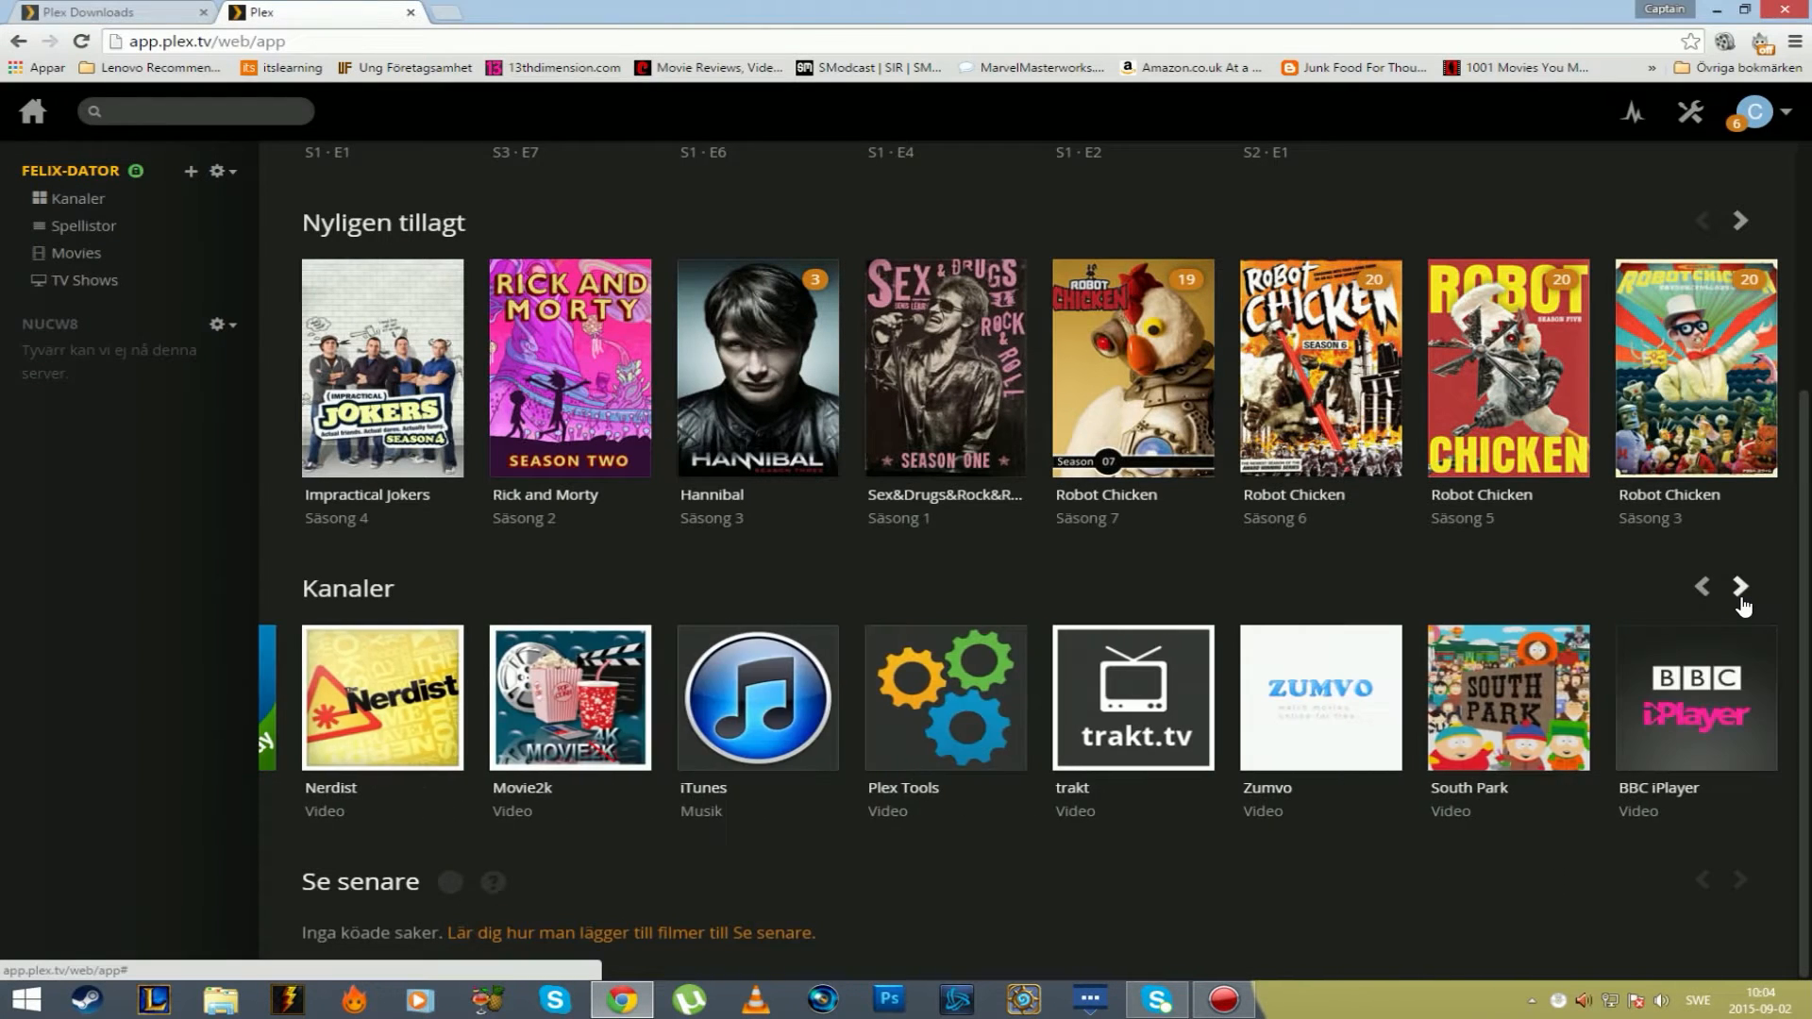
pyautogui.click(1741, 592)
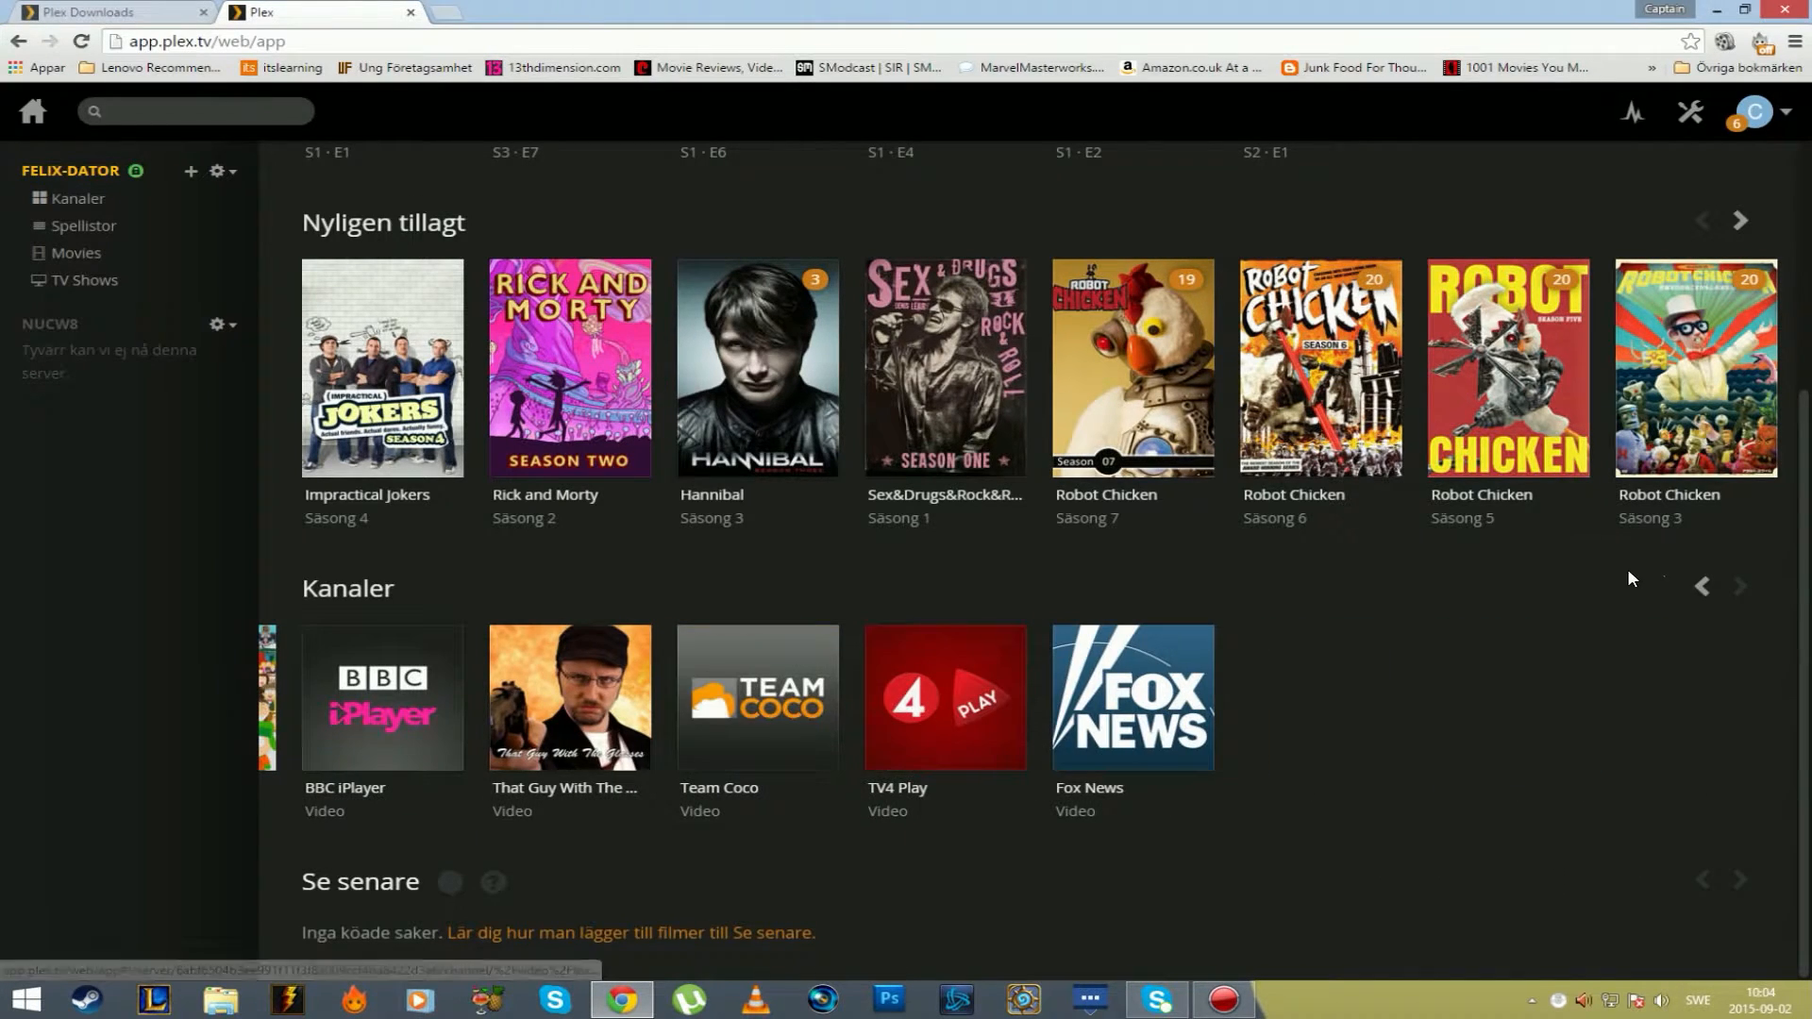
pyautogui.click(1695, 592)
pyautogui.click(1696, 592)
pyautogui.click(1695, 592)
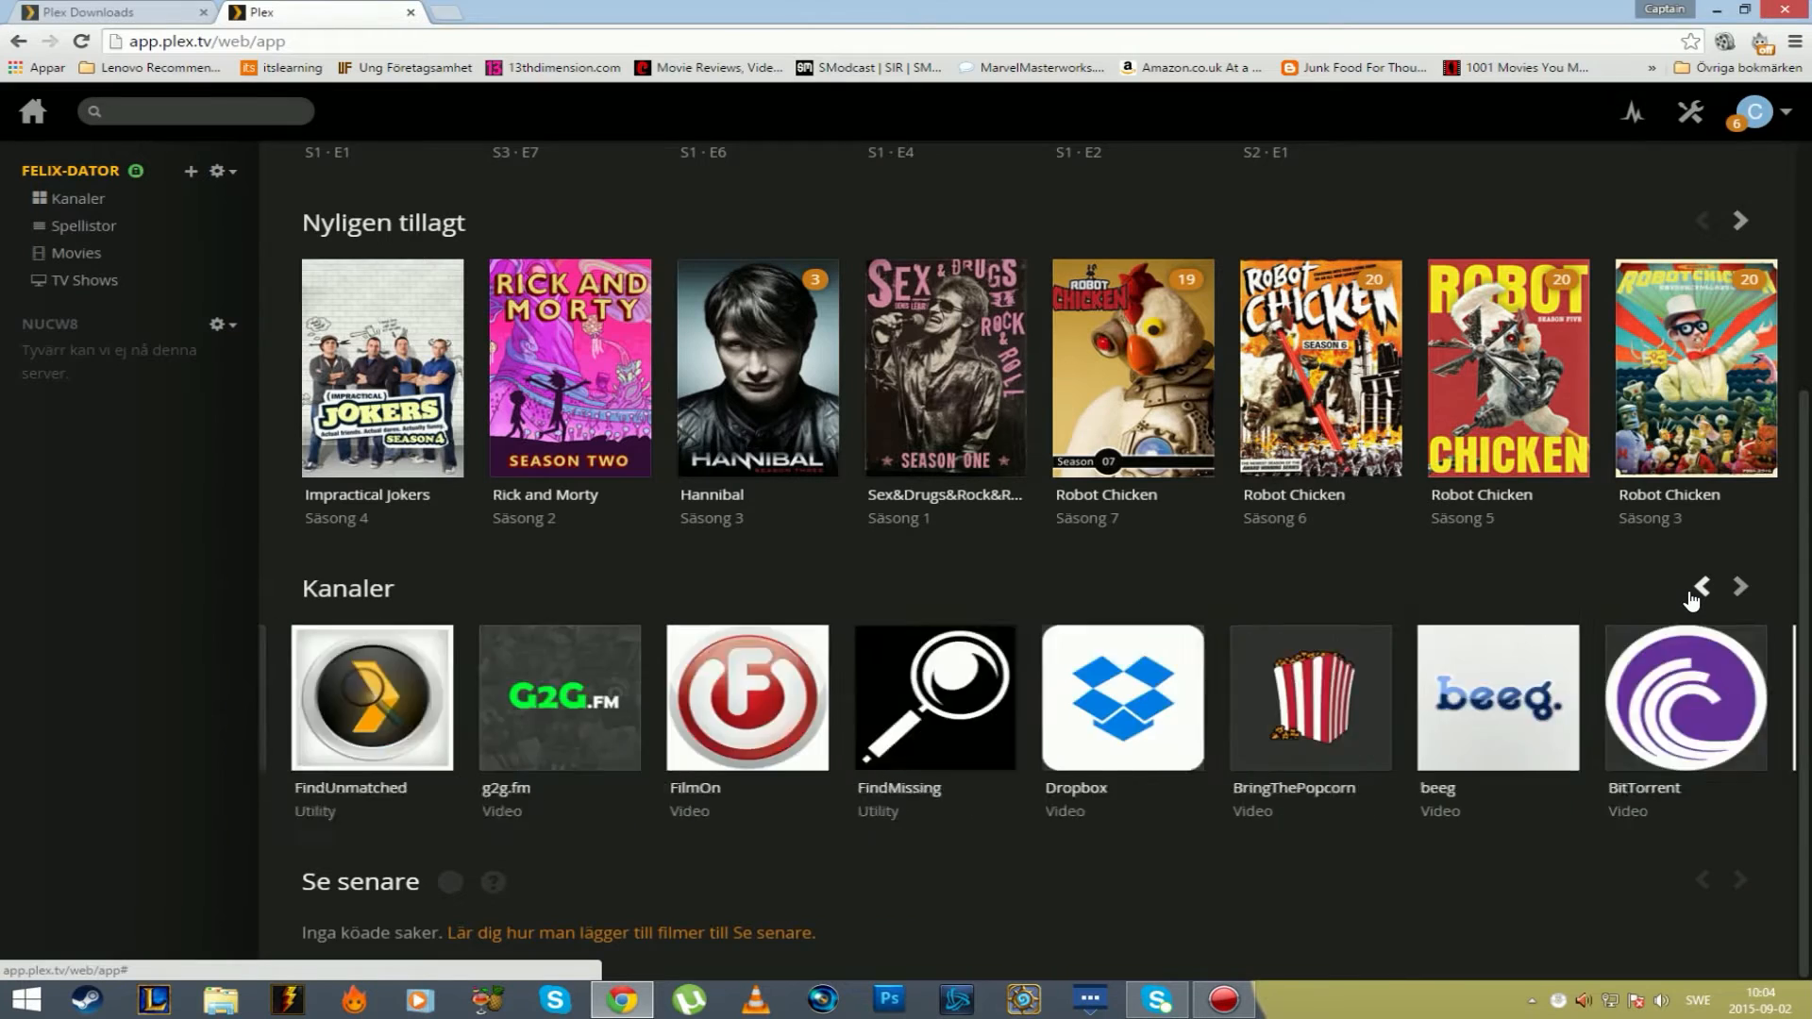
pyautogui.click(1741, 589)
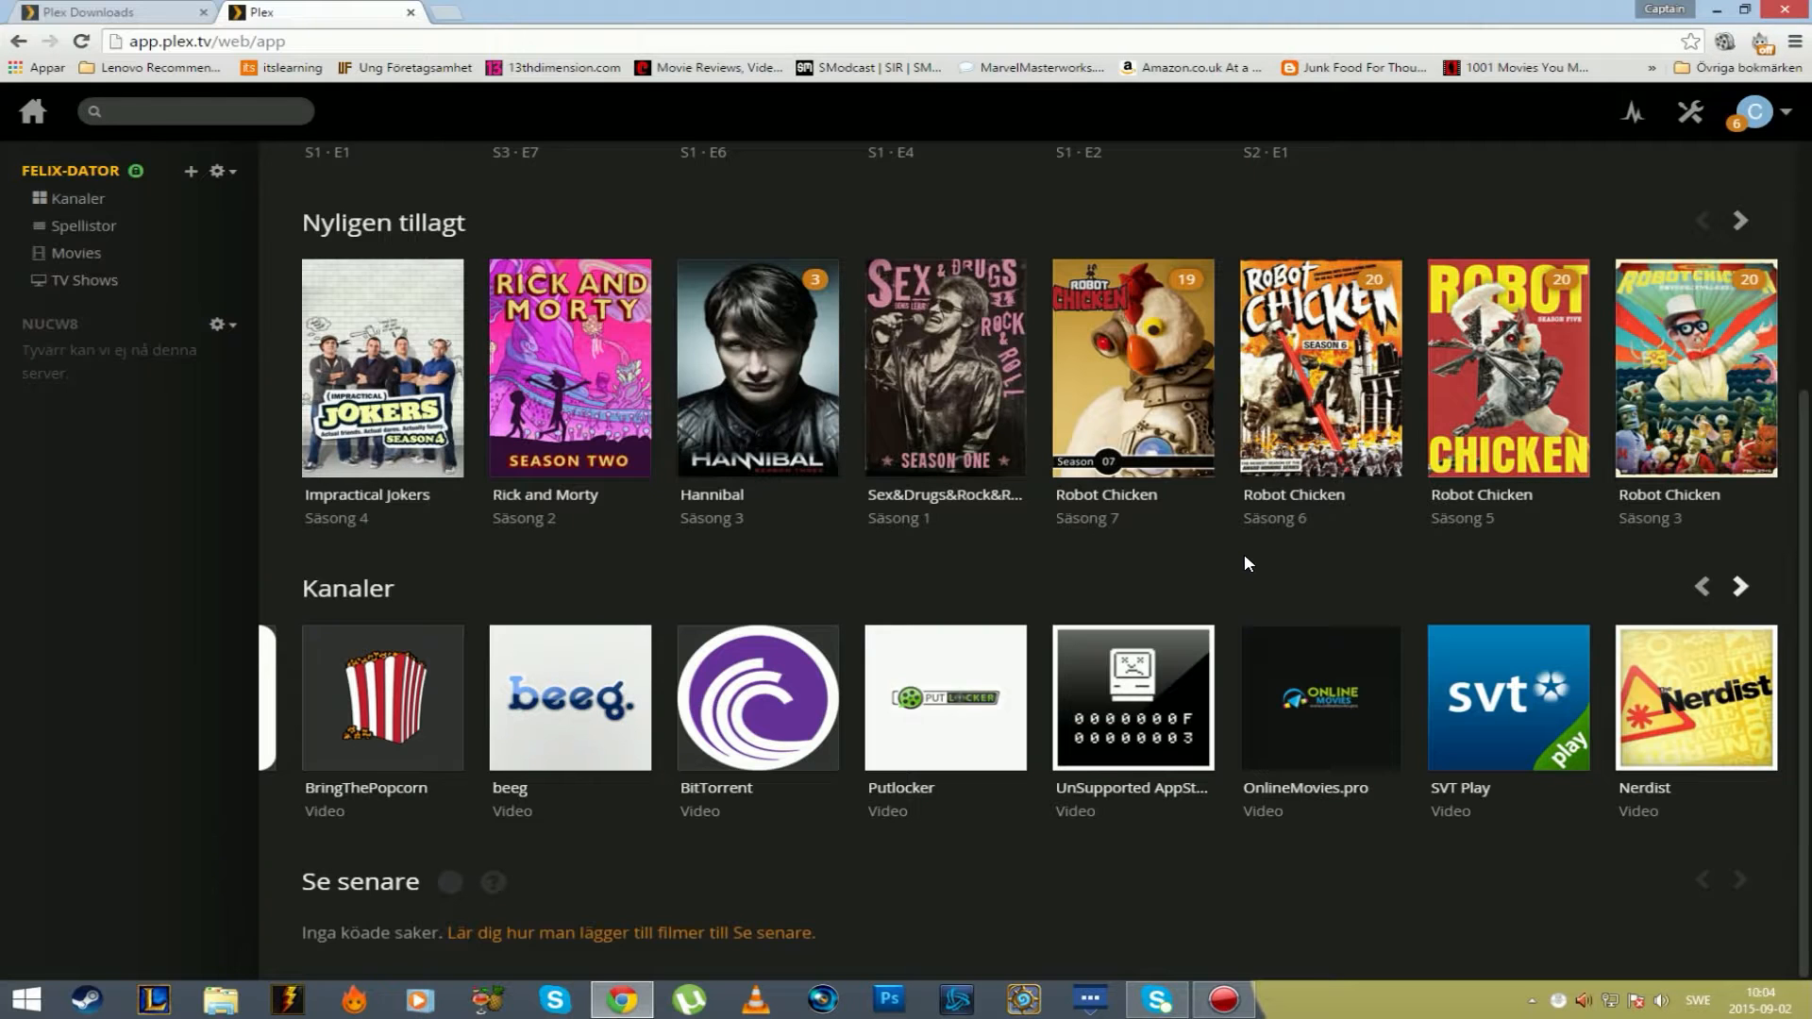
pyautogui.scroll(1, 1244, 555)
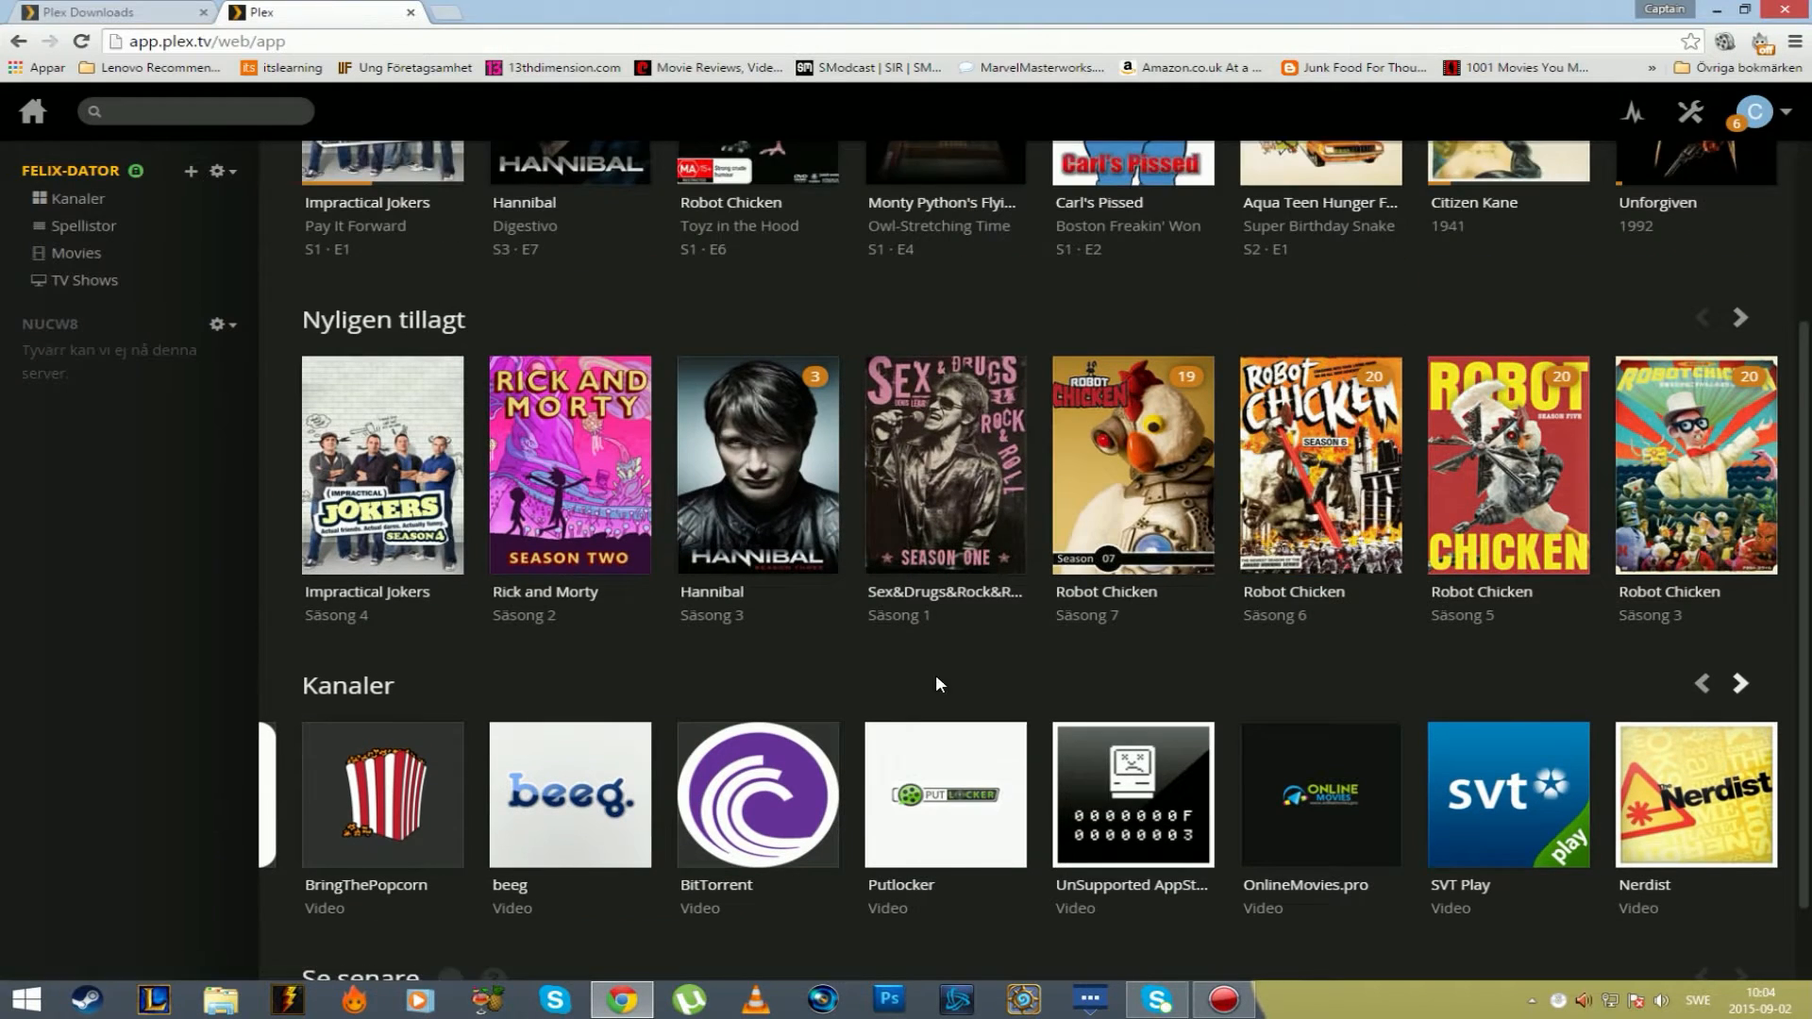
pyautogui.scroll(-1, 964, 690)
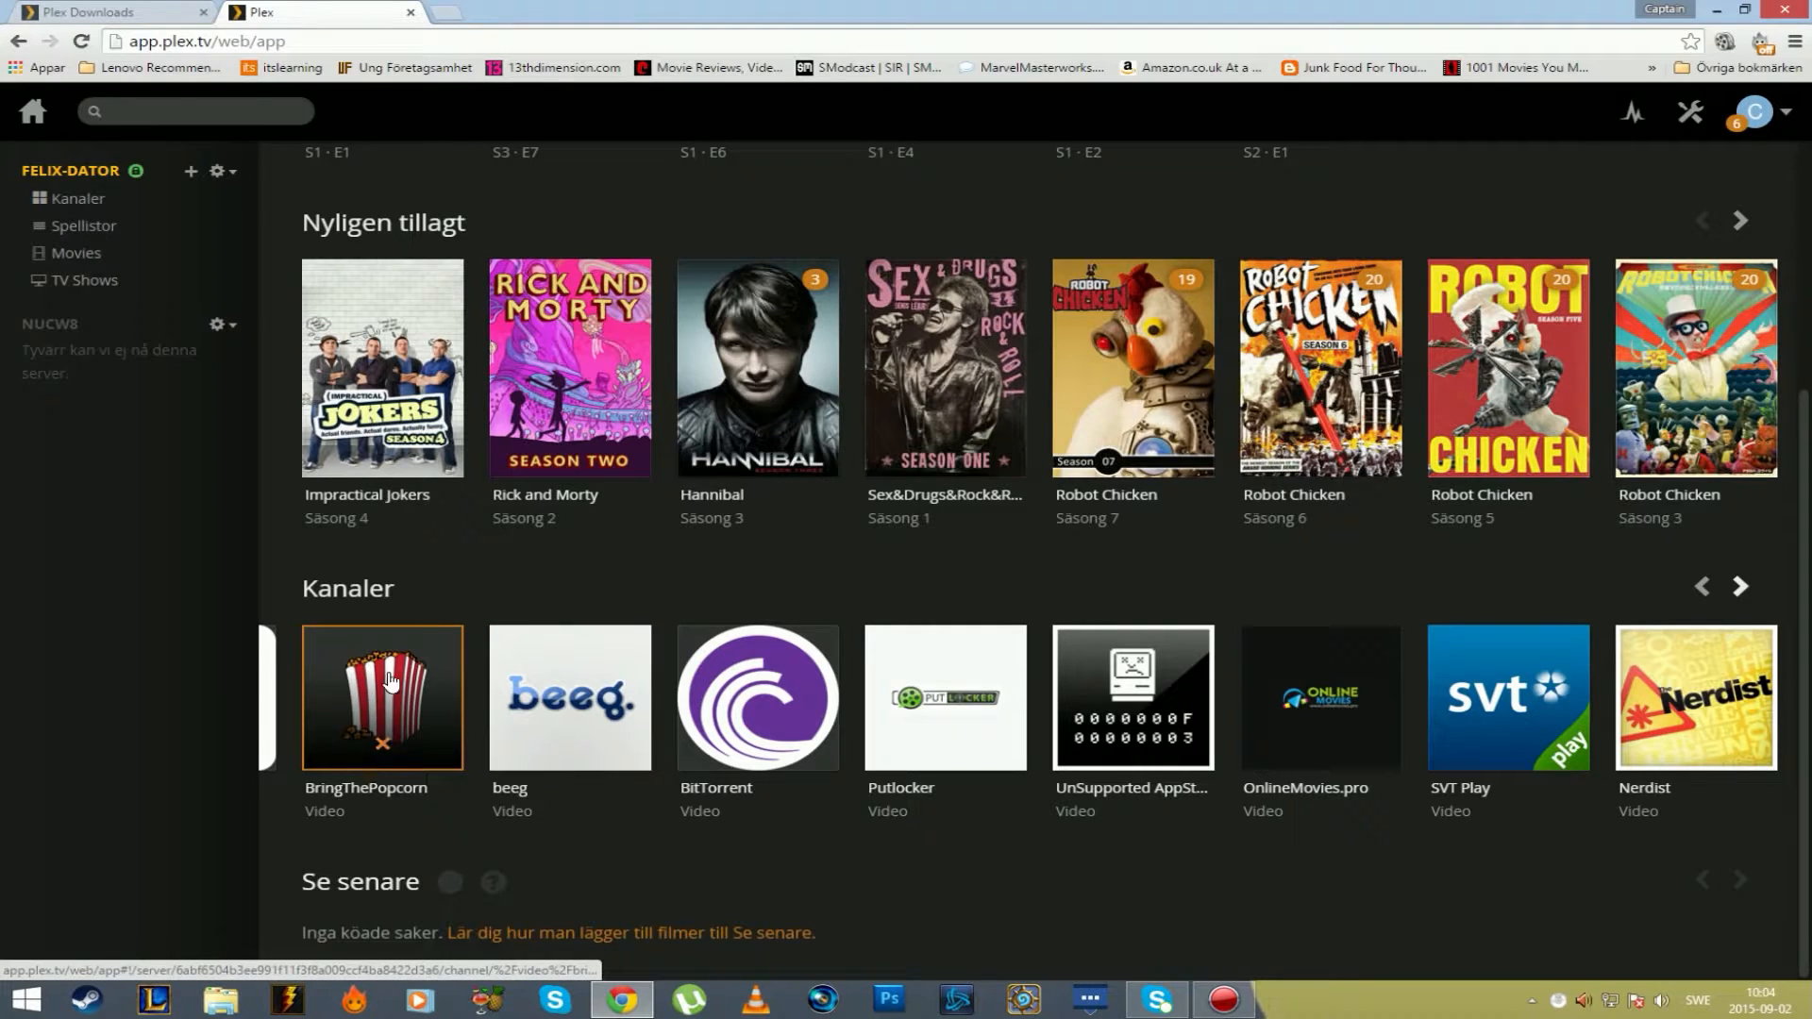
pyautogui.click(1701, 587)
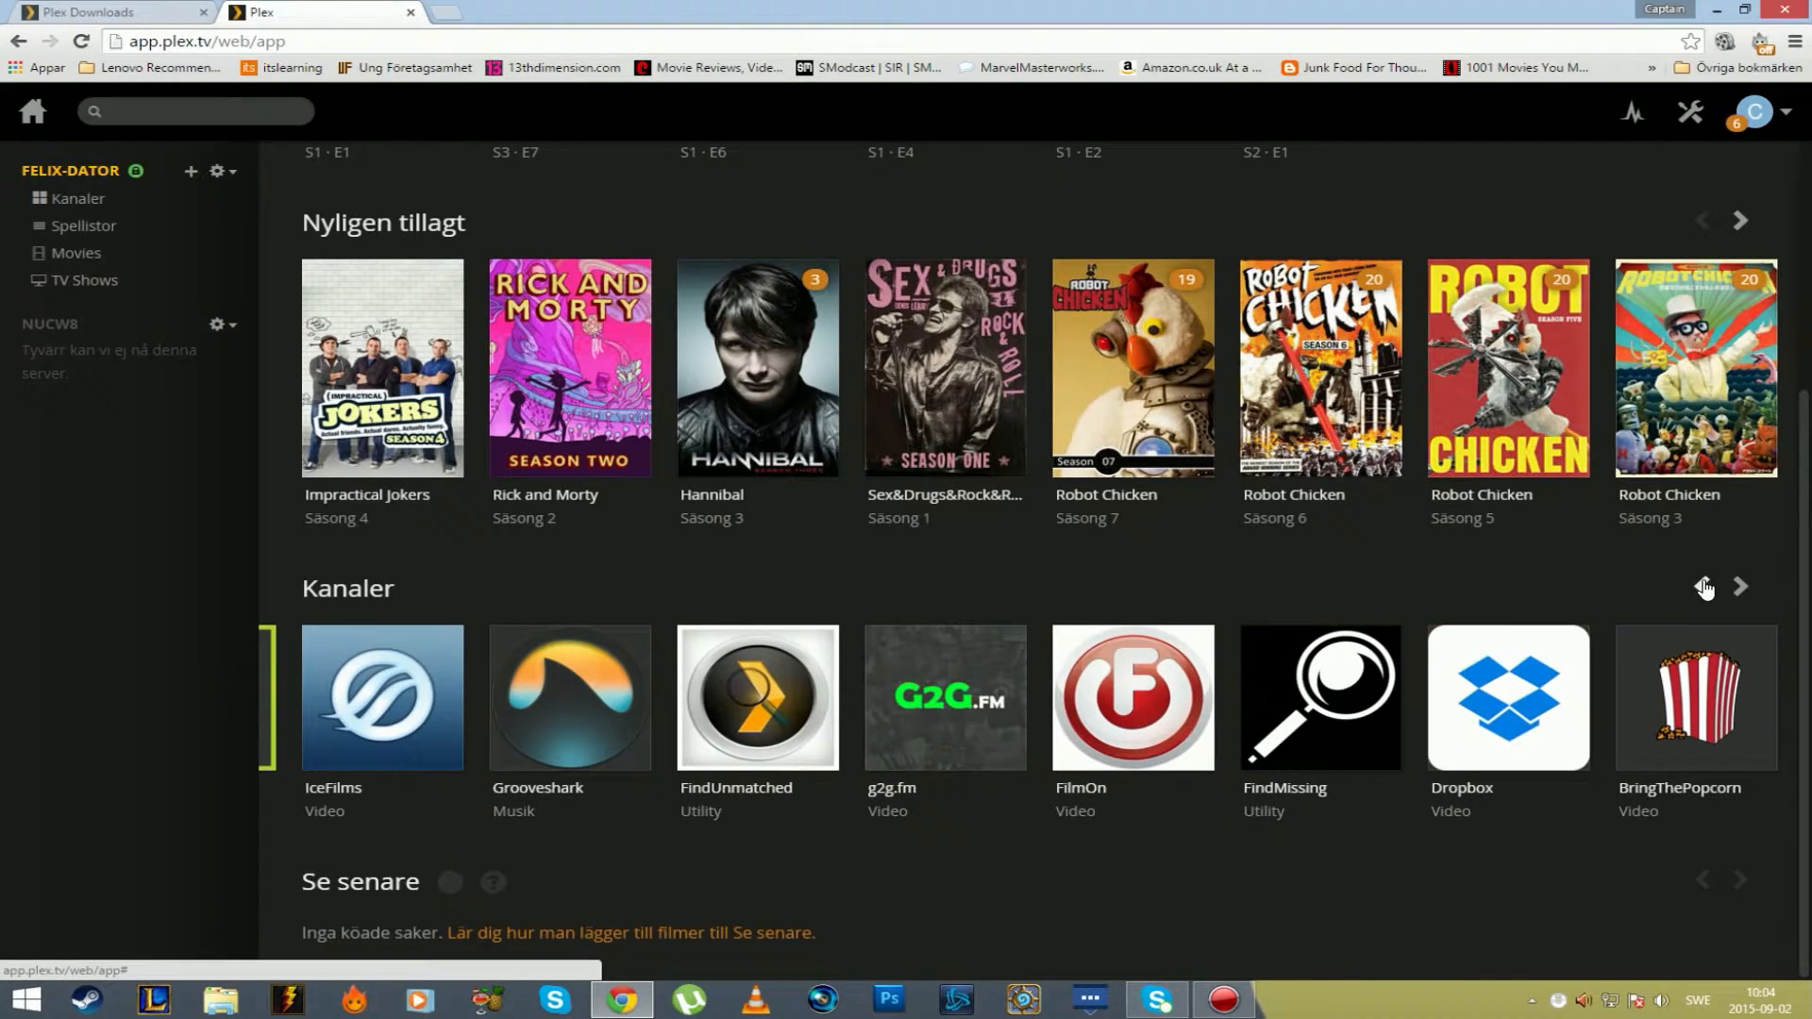
pyautogui.click(1704, 587)
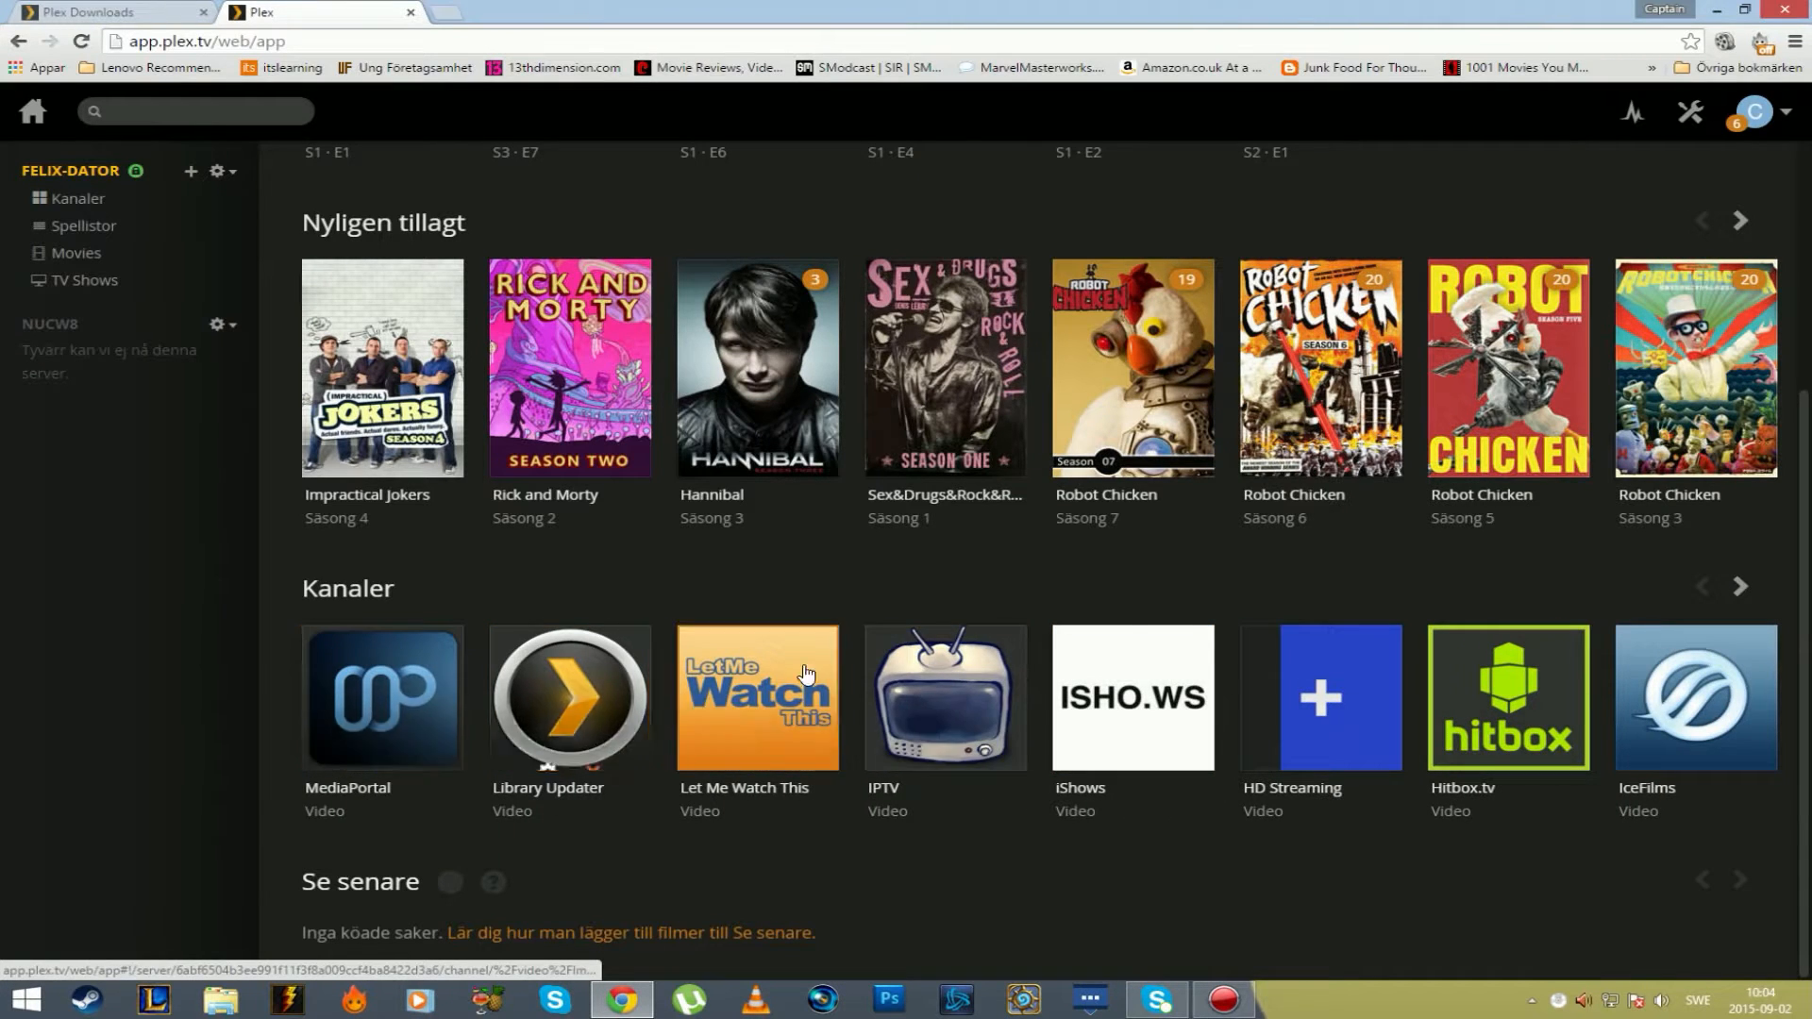
pyautogui.click(1739, 587)
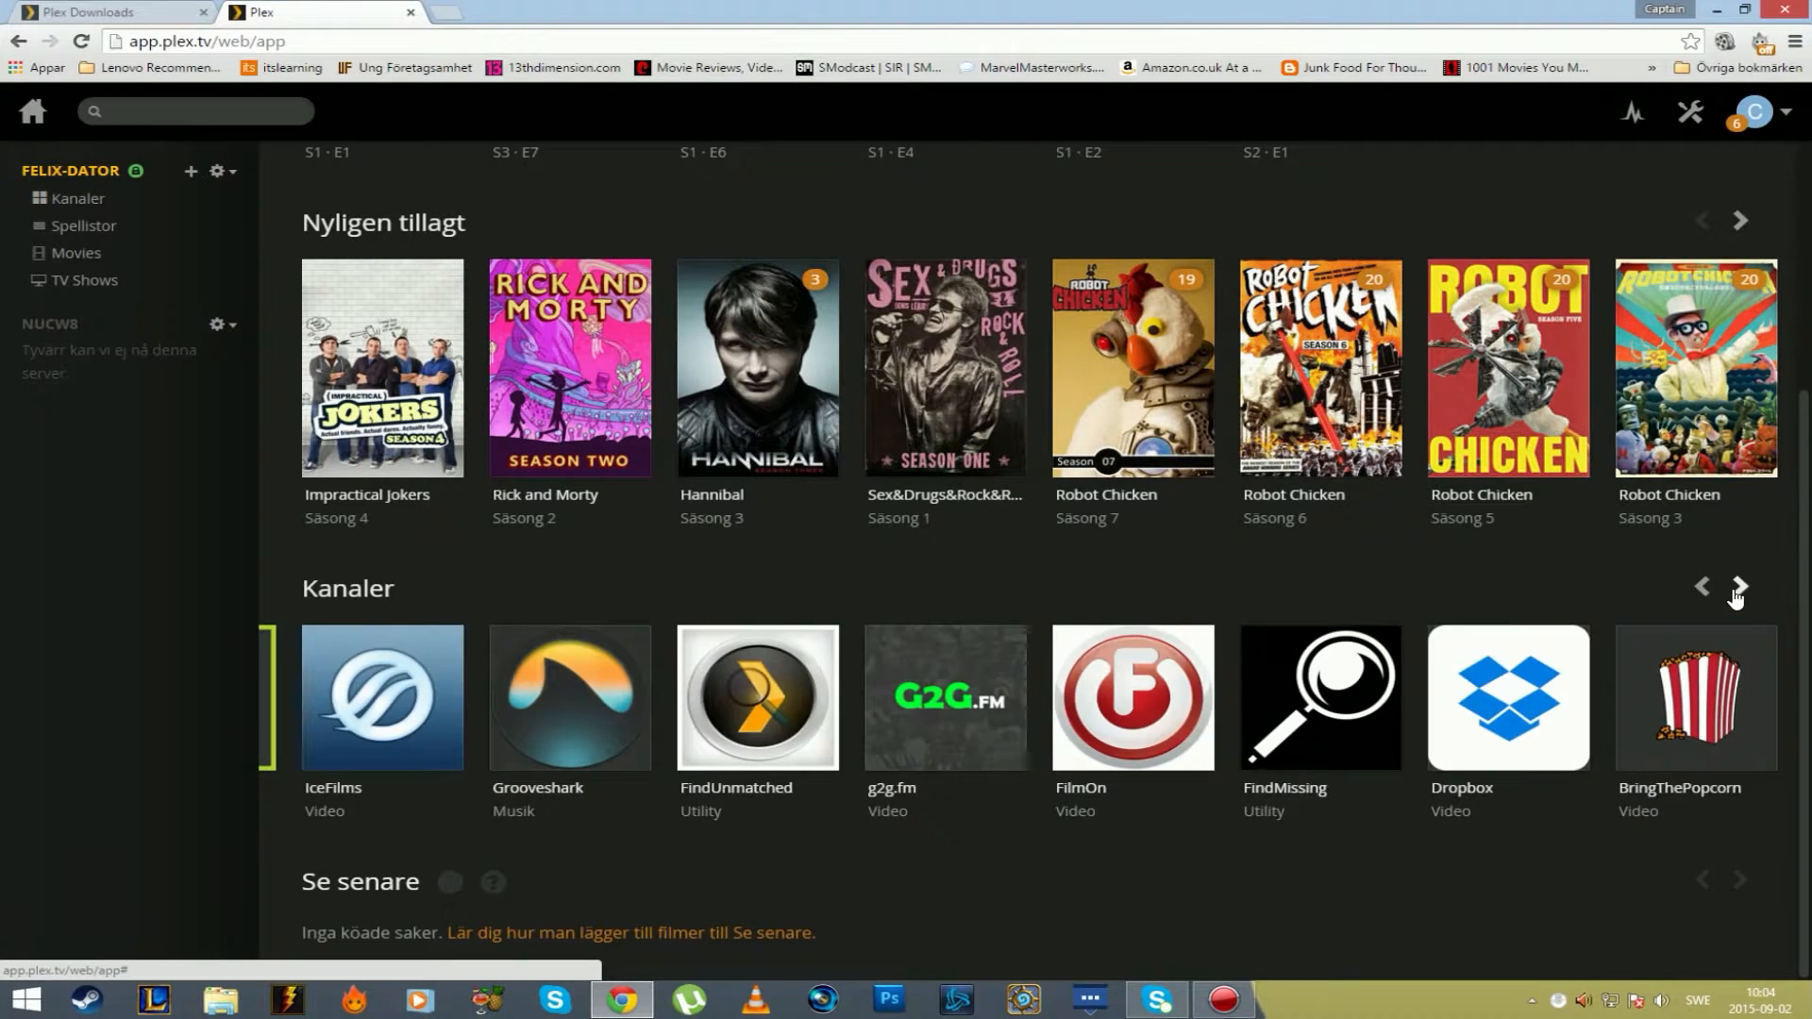
pyautogui.click(1739, 587)
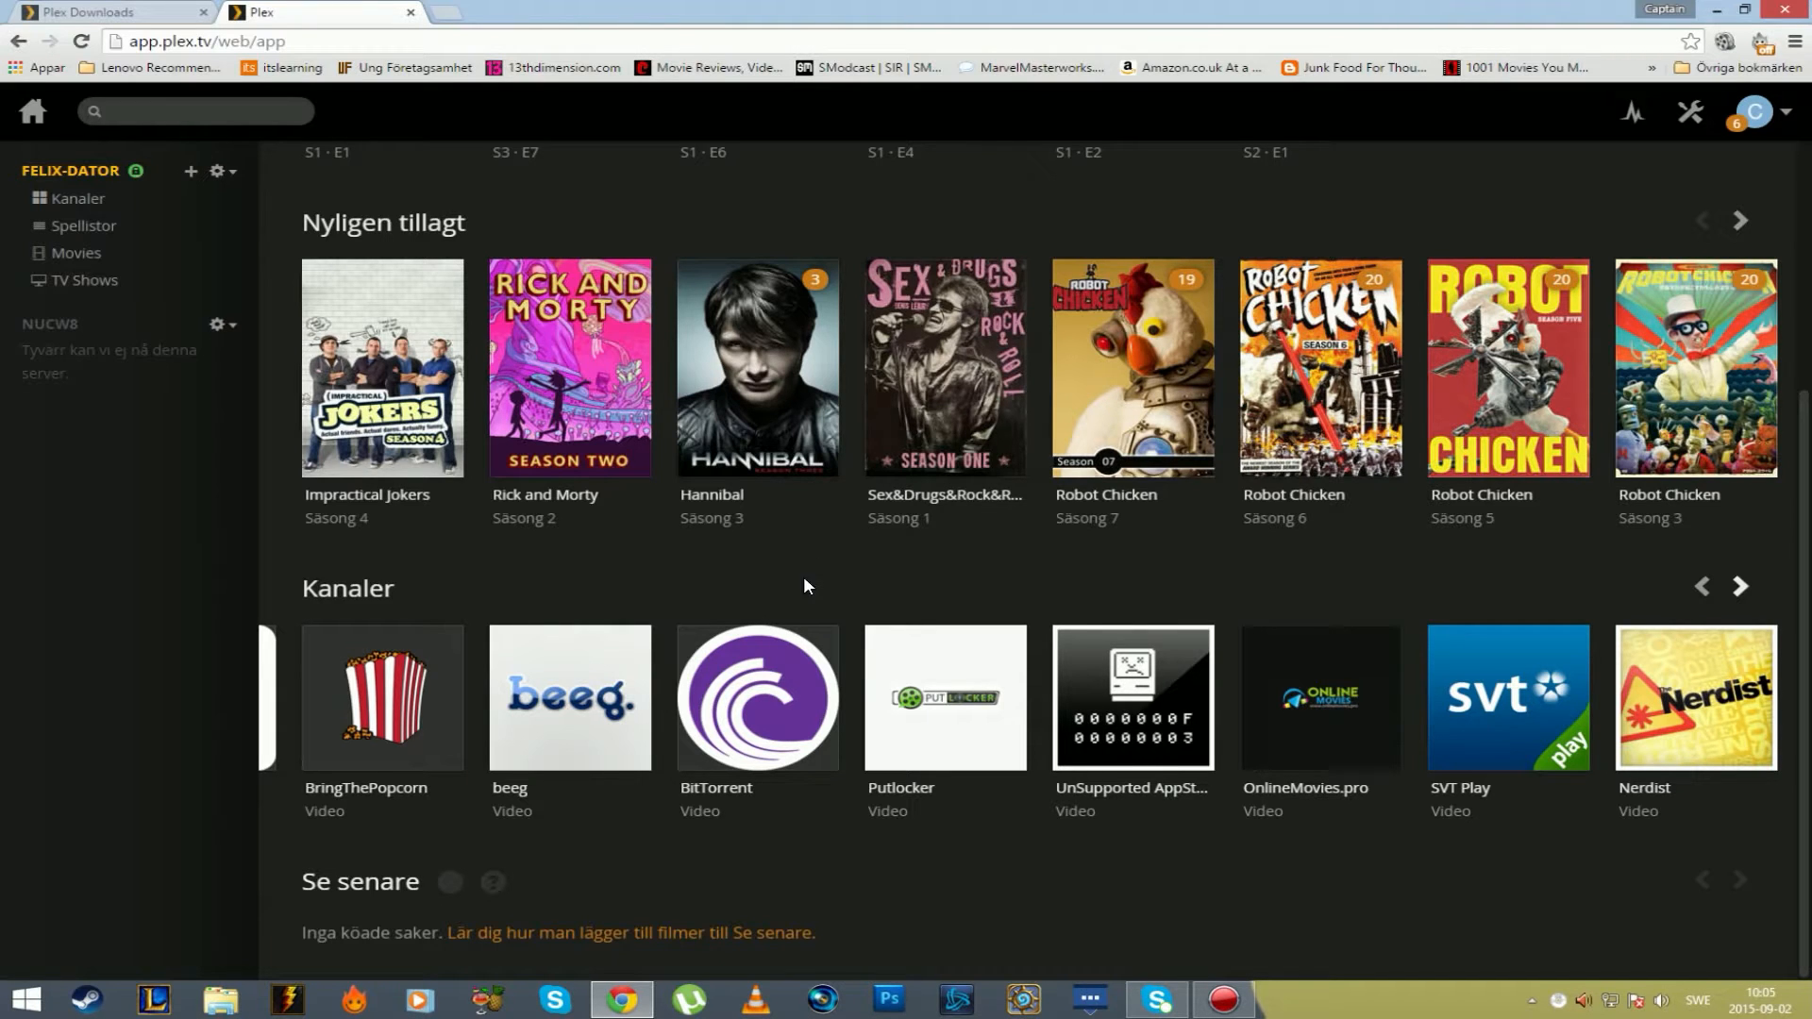
pyautogui.scroll(2, 787, 571)
pyautogui.scroll(-2, 787, 571)
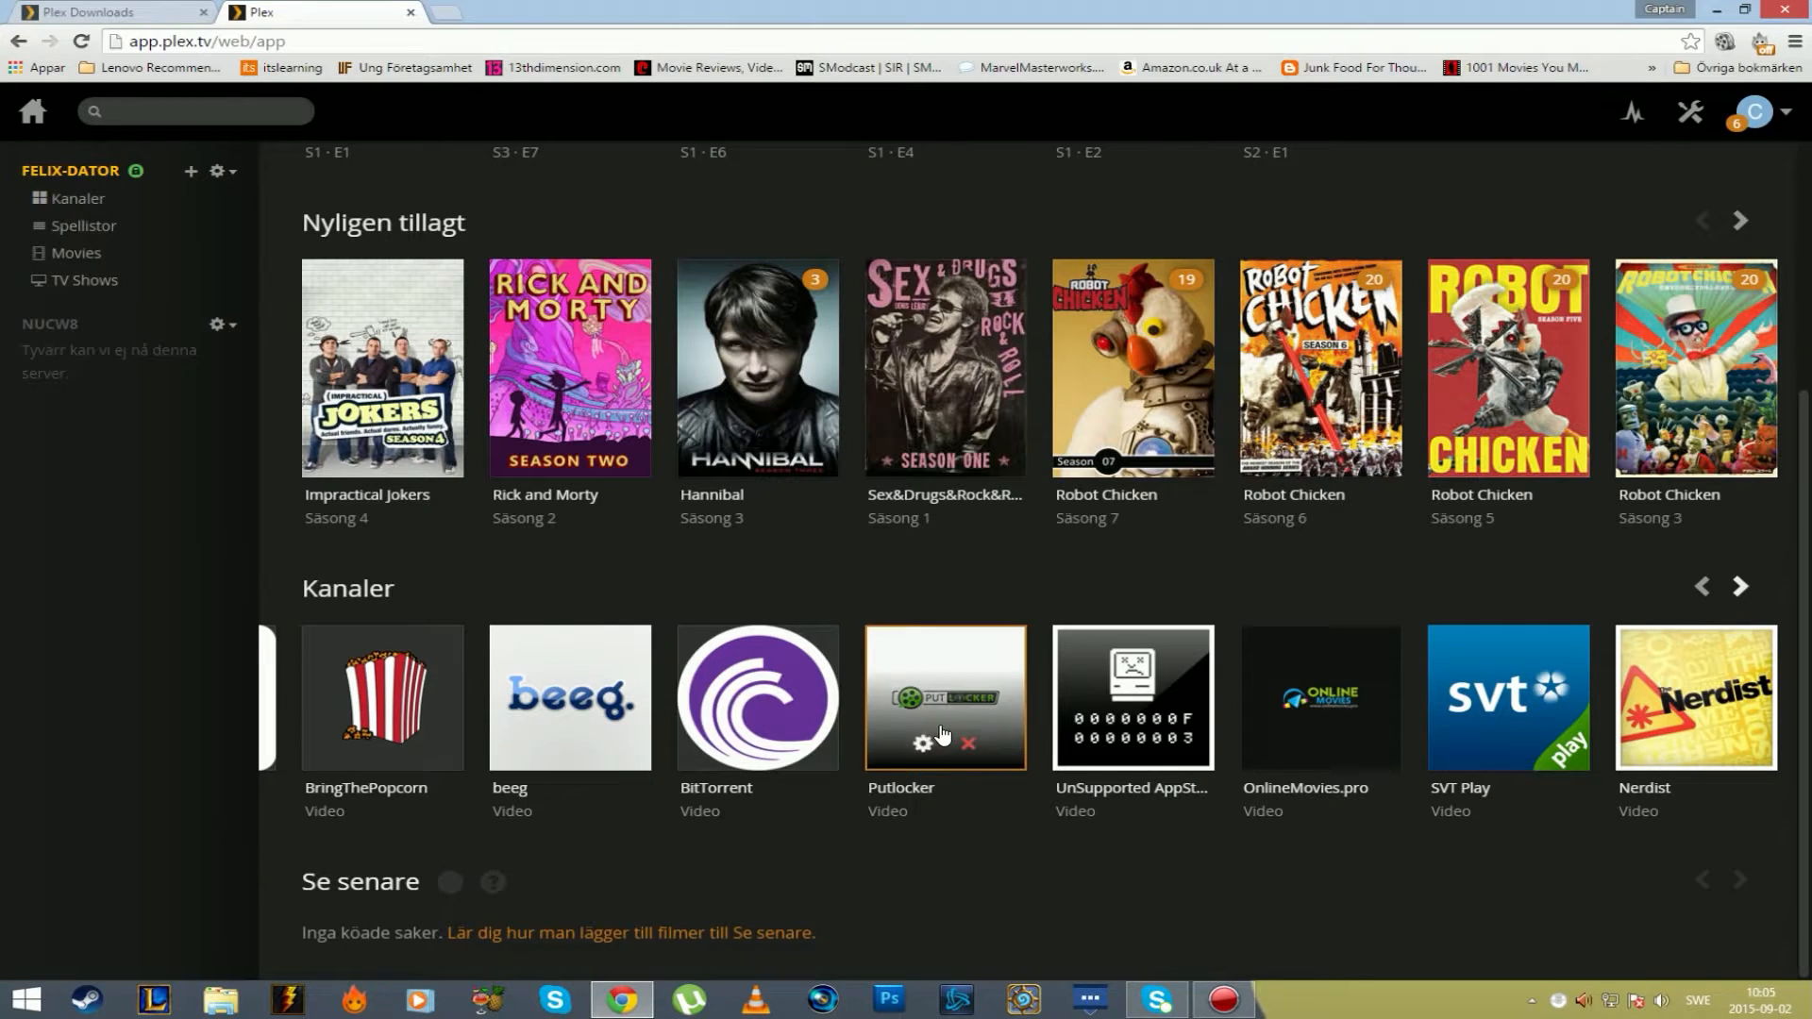
pyautogui.moveTo(783, 639)
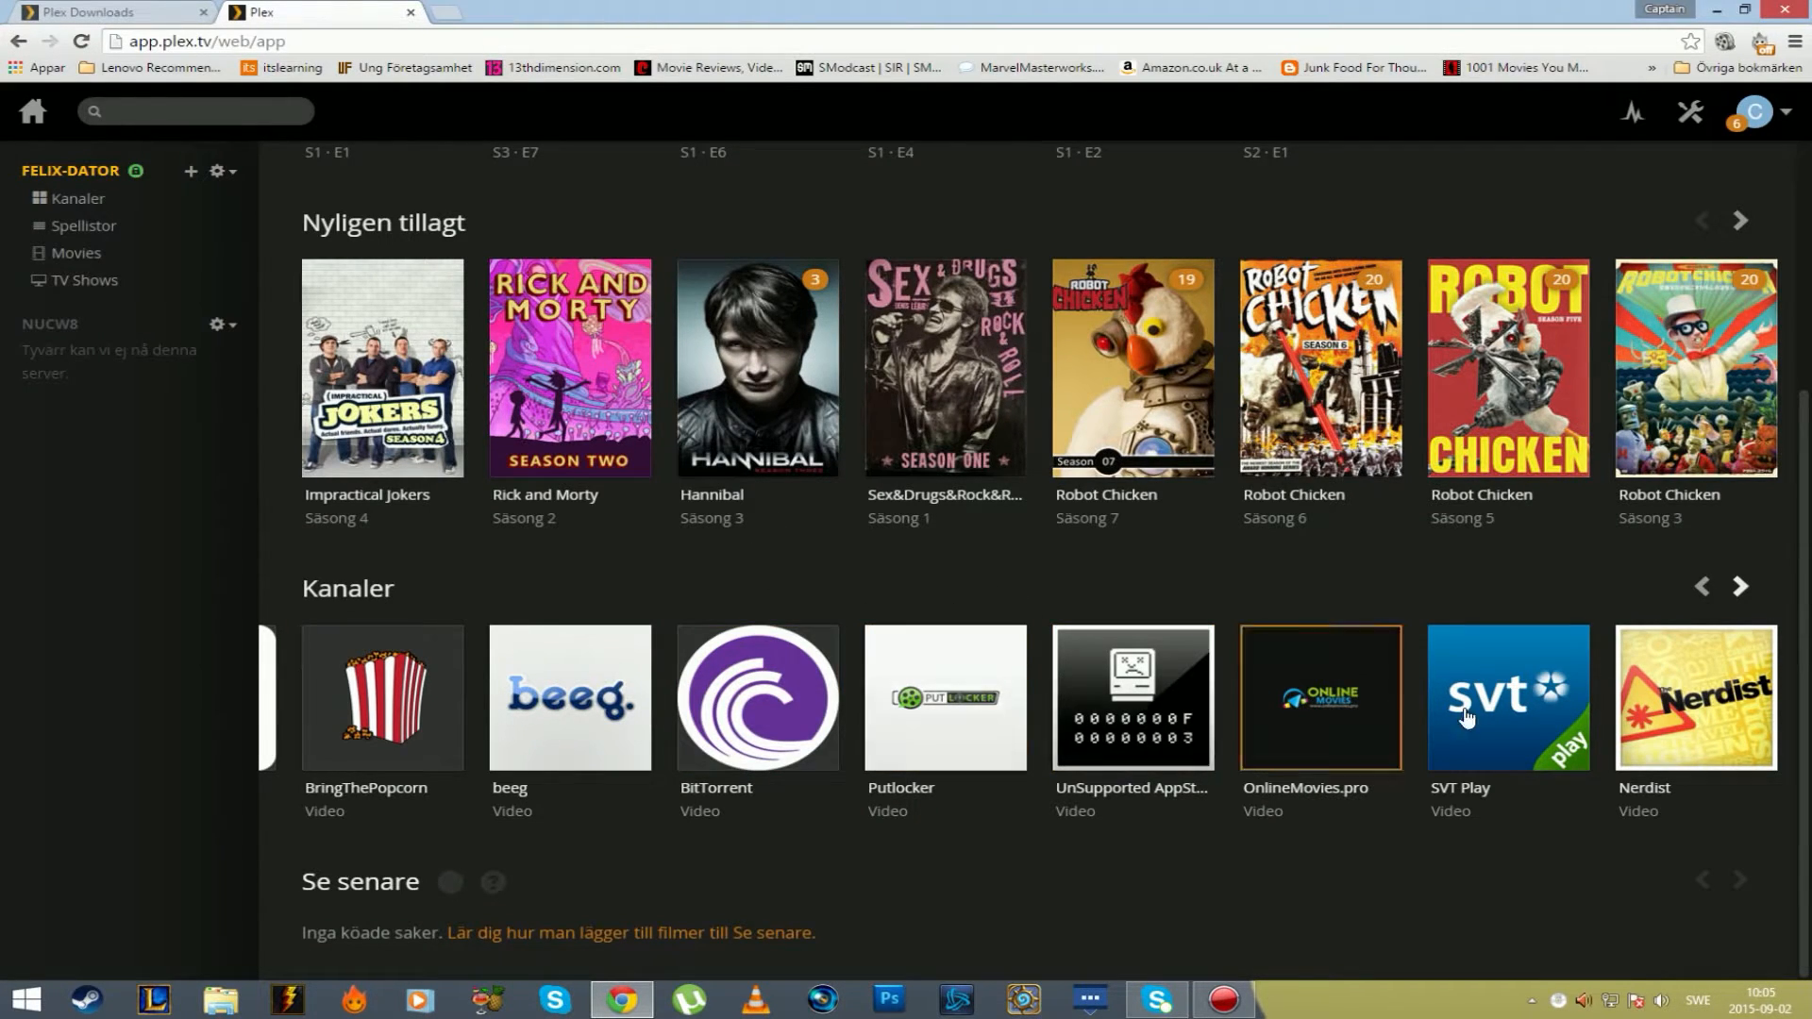
pyautogui.scroll(3, 848, 494)
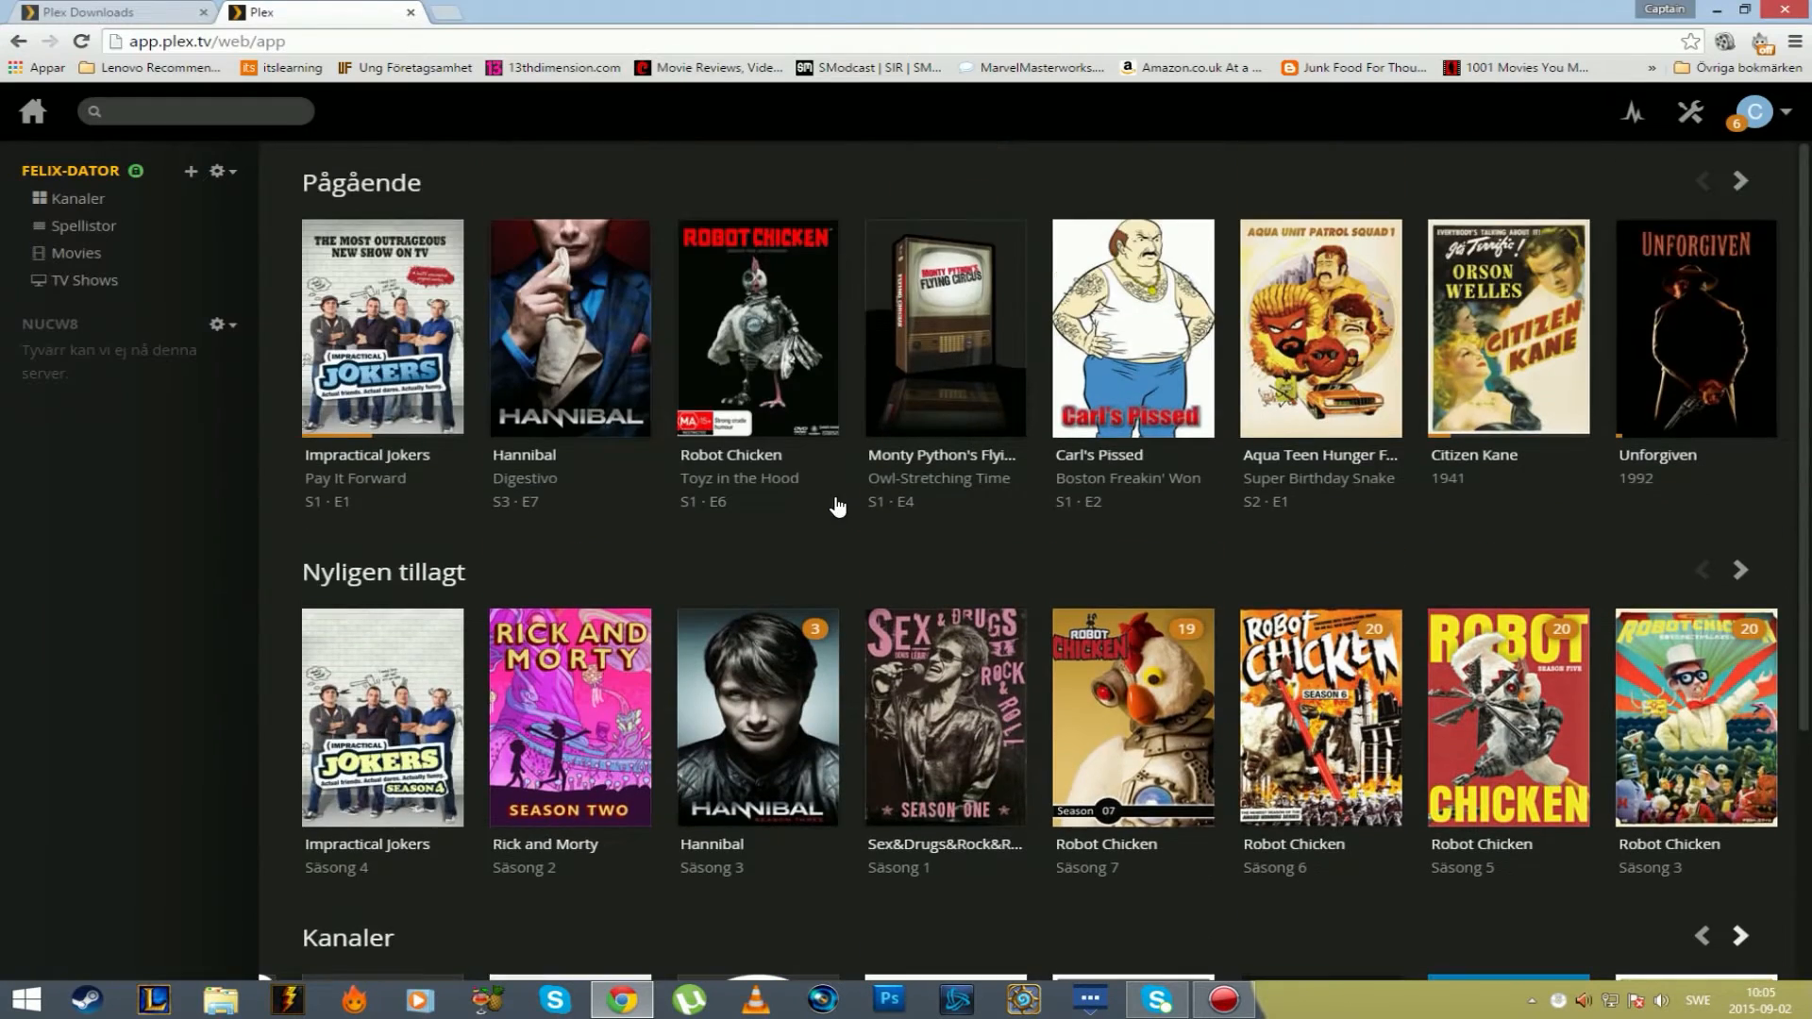
pyautogui.scroll(-3, 793, 500)
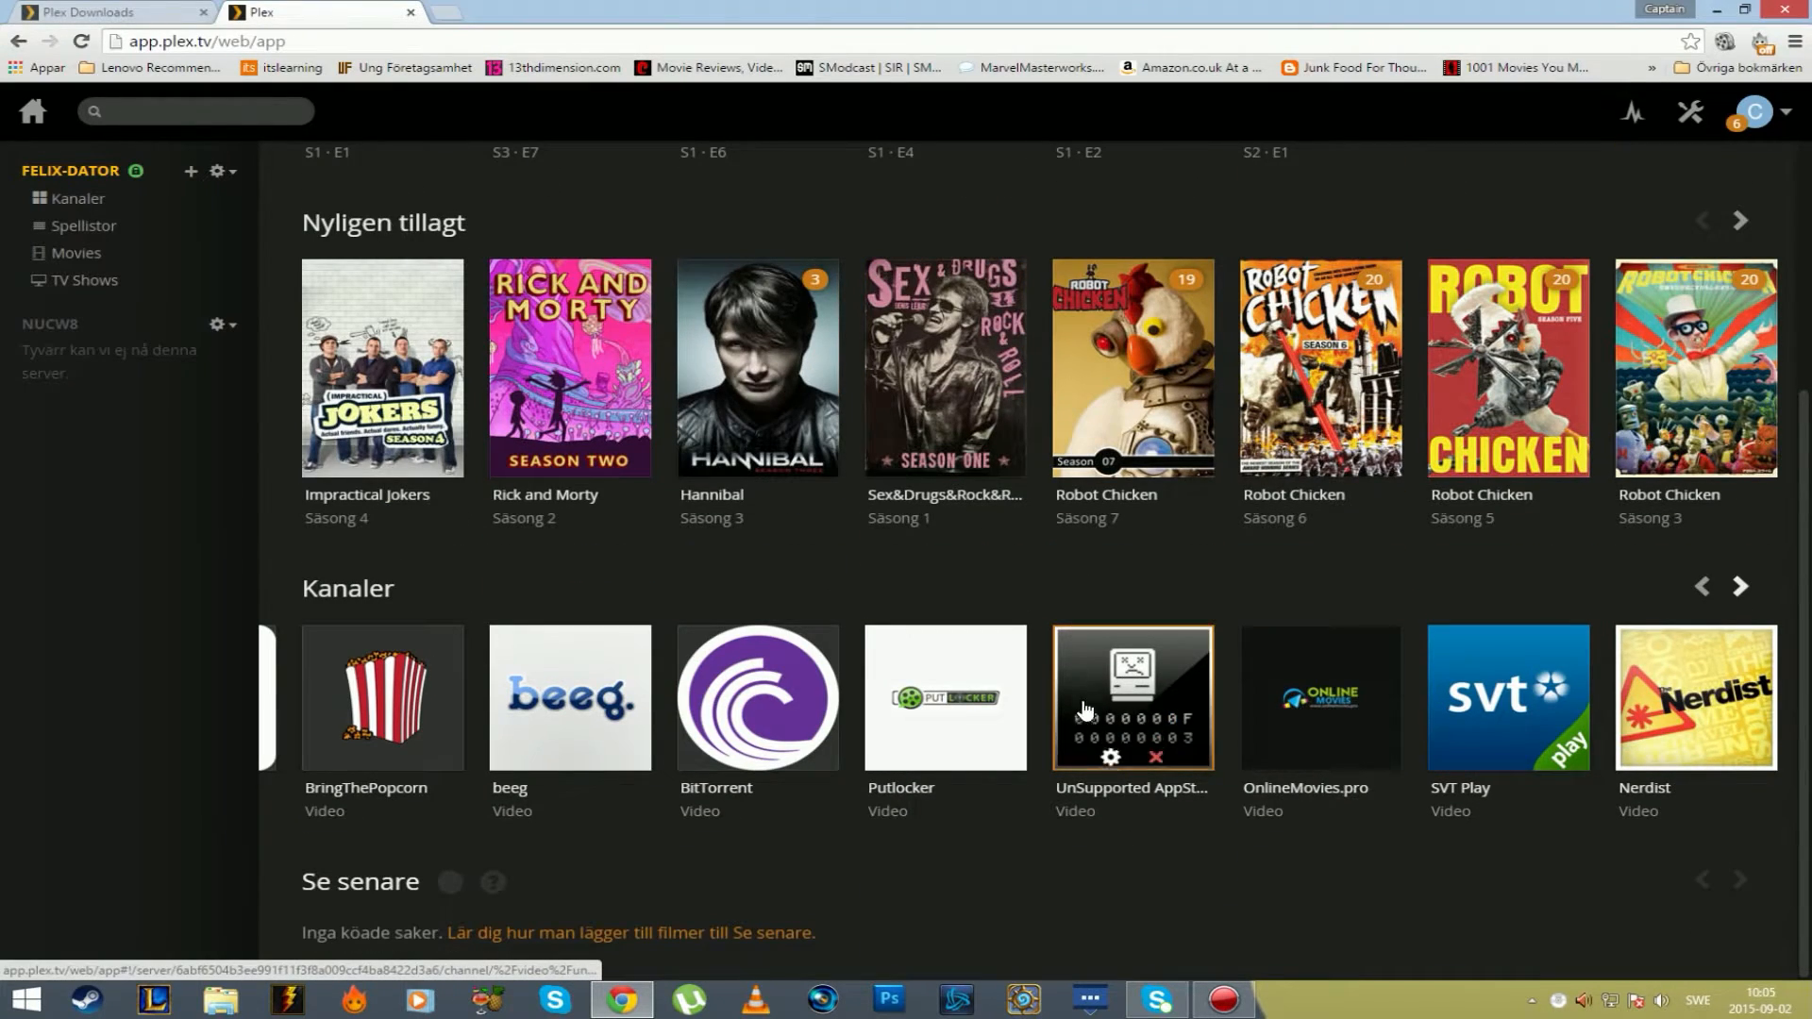
# Open the Monty Python's Flying Circus episode Owl-Stretching Time from Pågående and examine its synopsis and content rating.
pyautogui.scroll(3, 748, 506)
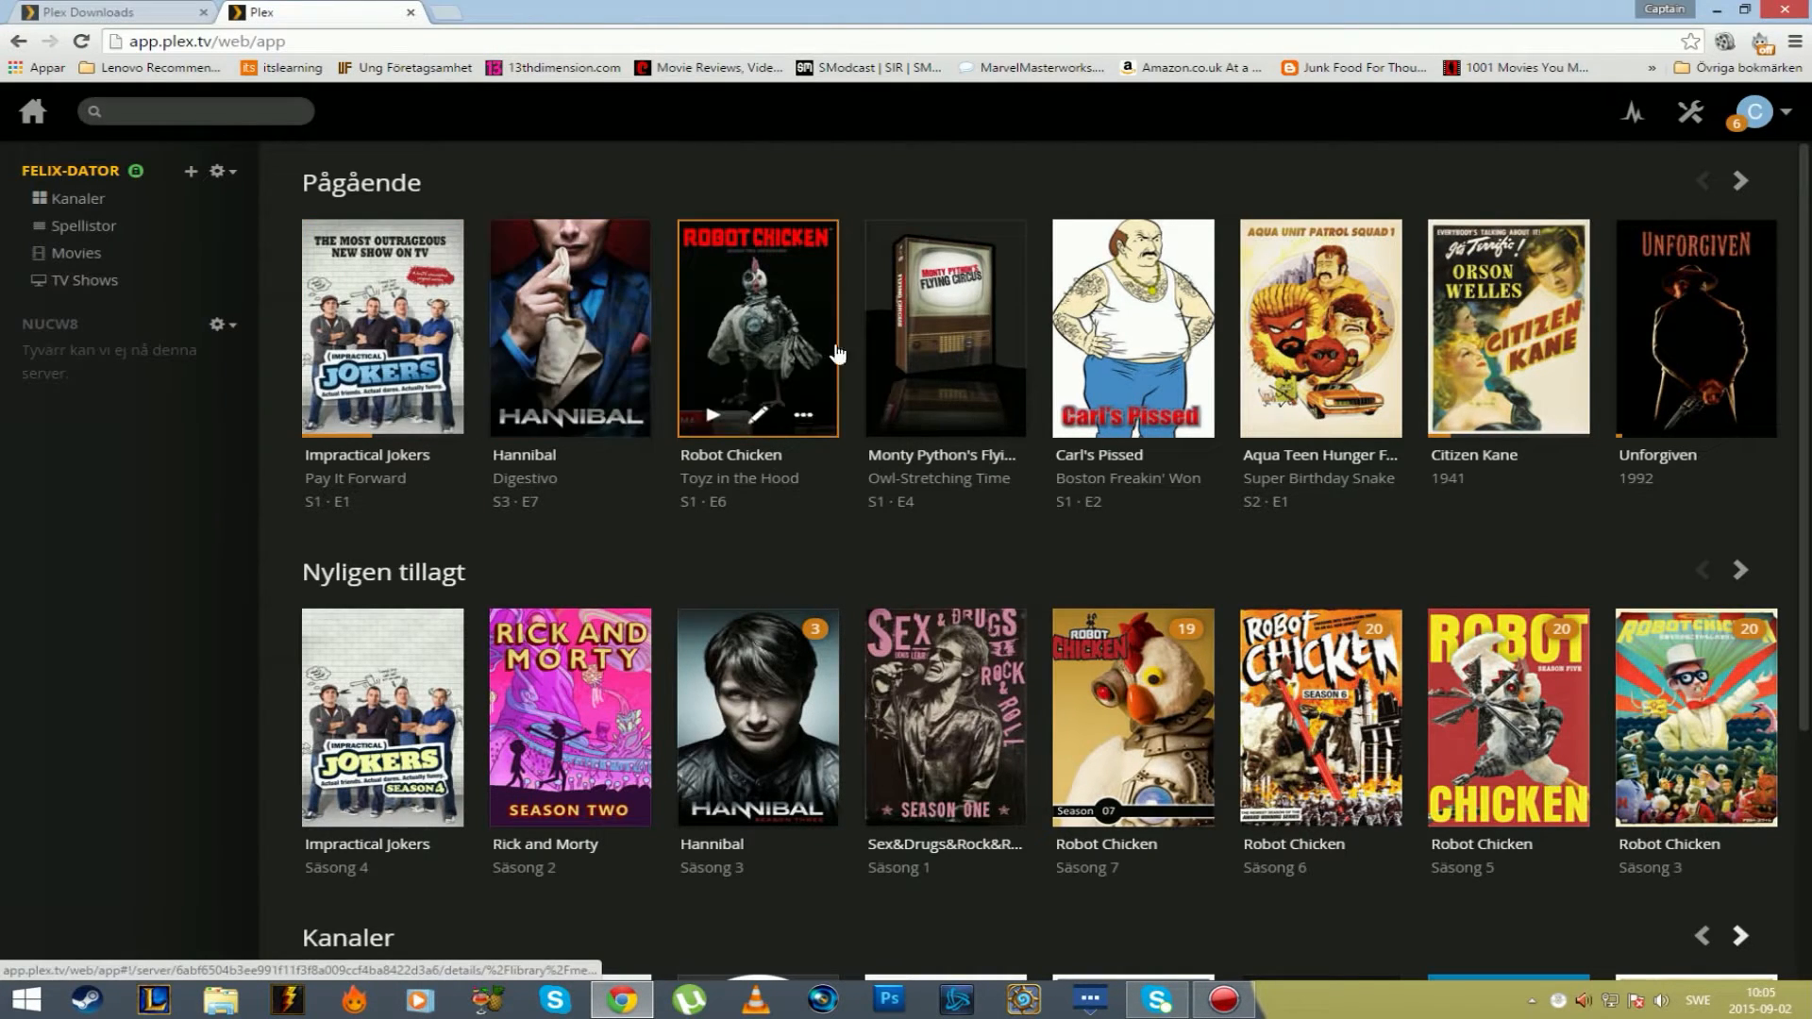
pyautogui.click(1001, 334)
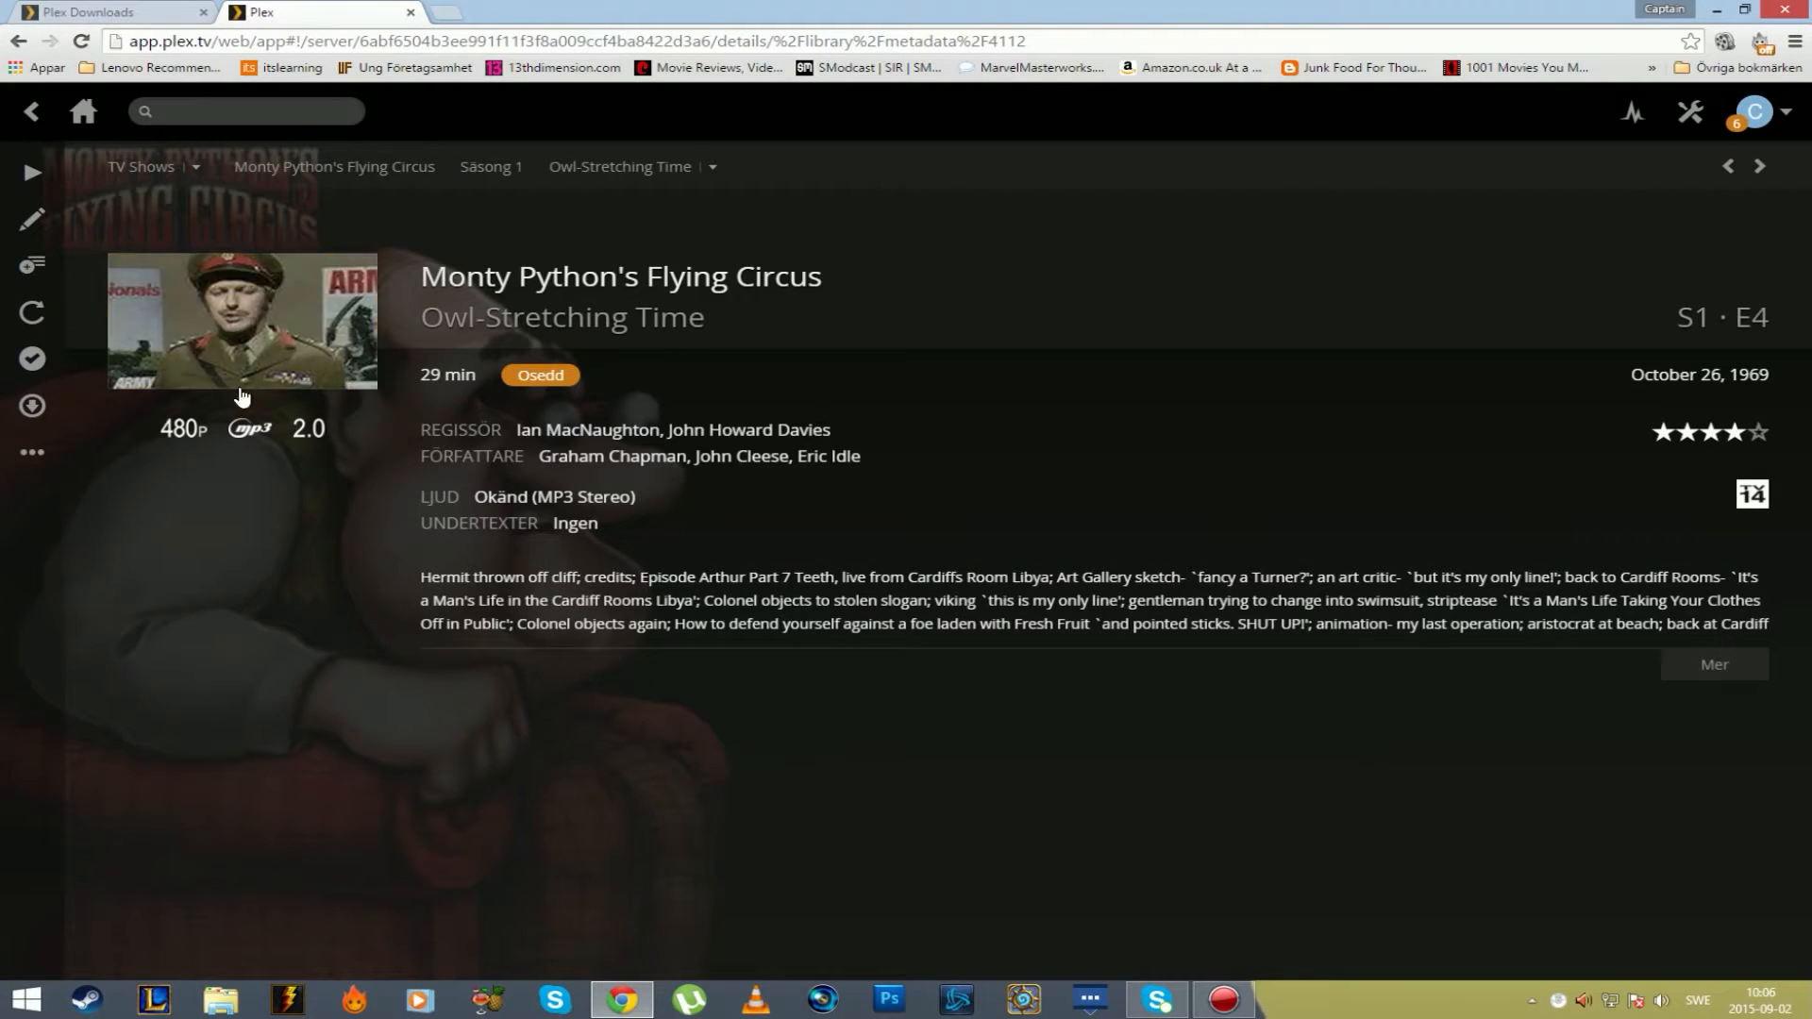
pyautogui.moveTo(557, 663); pyautogui.dragTo(1420, 632)
pyautogui.click(1424, 632)
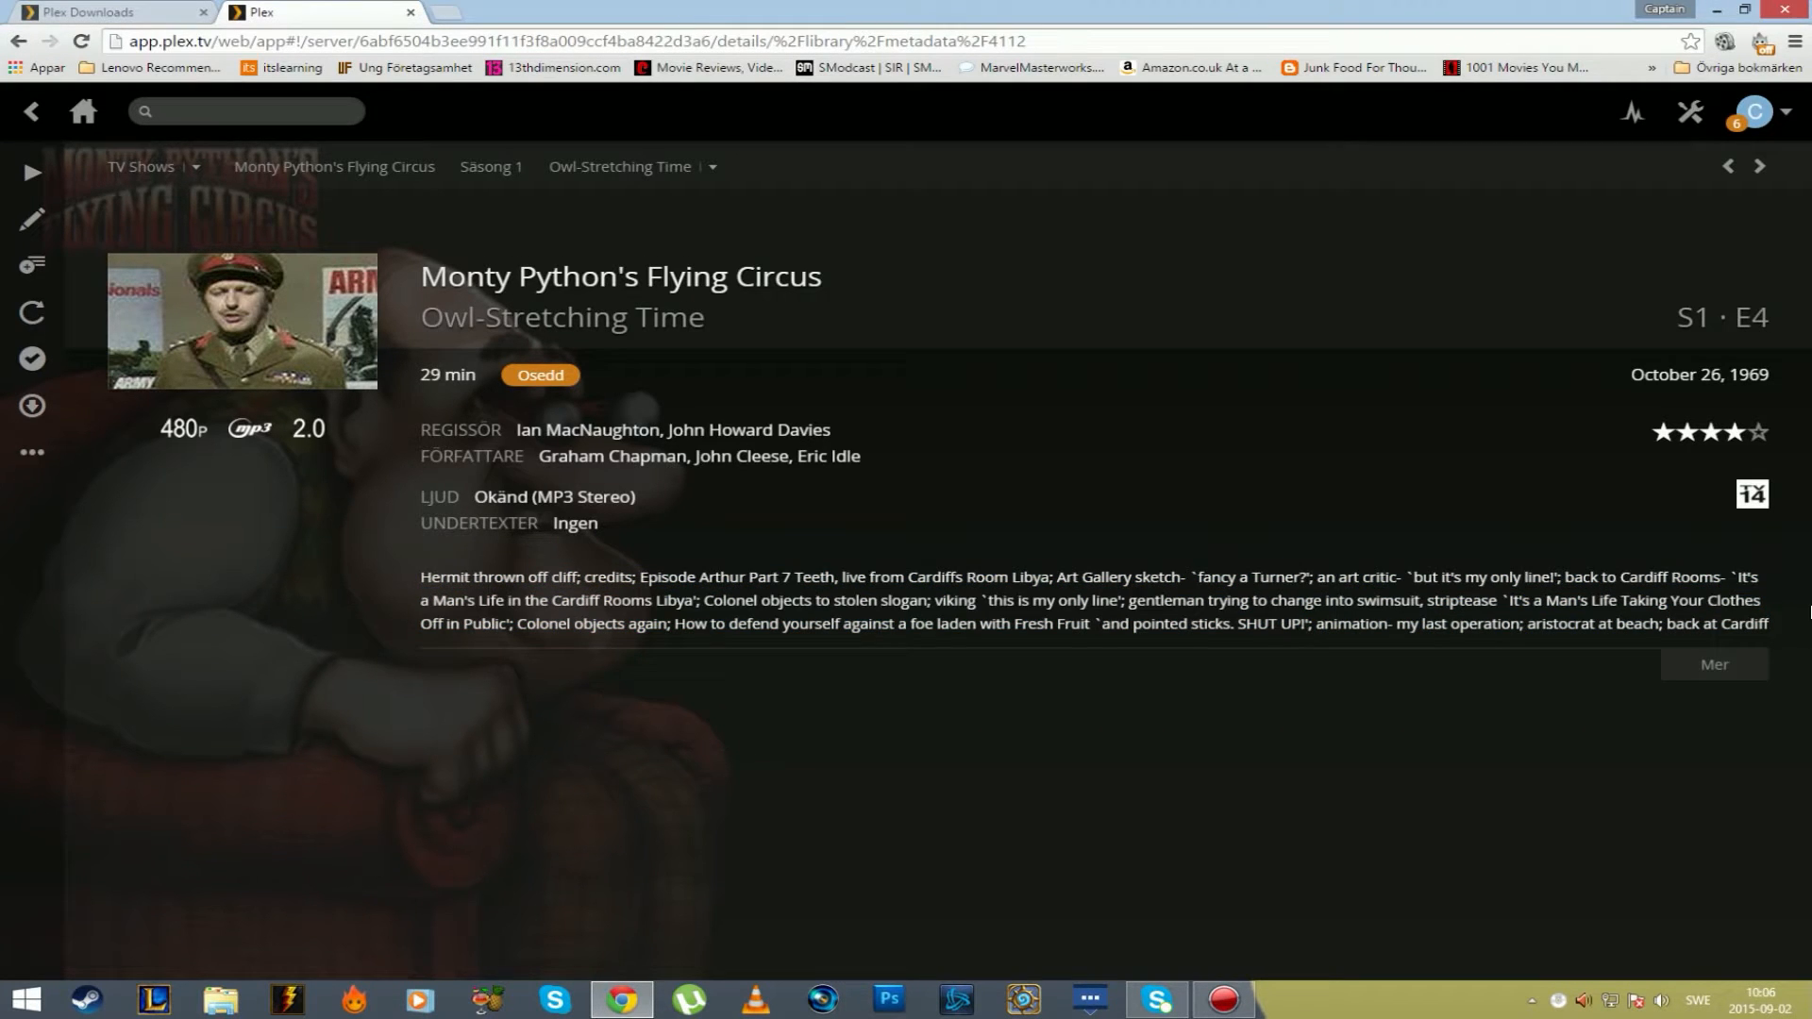
pyautogui.moveTo(1719, 507); pyautogui.dragTo(1668, 484)
pyautogui.click(1670, 483)
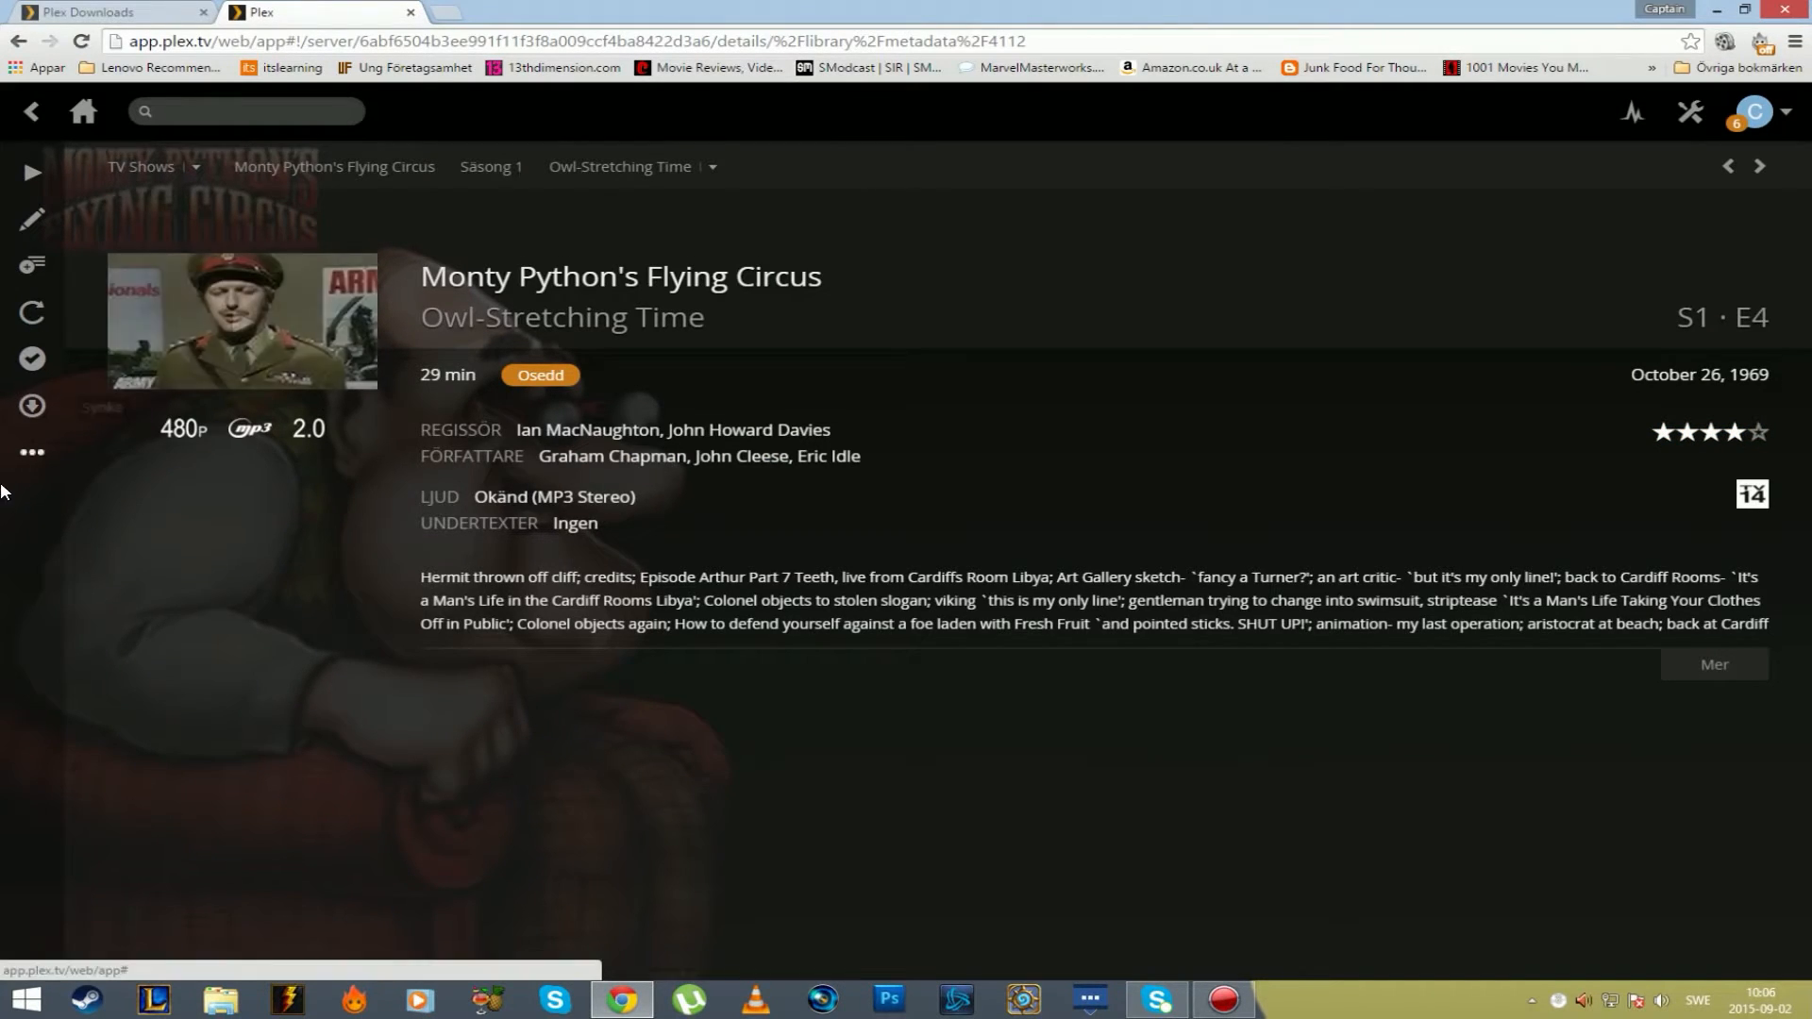
# Return to the Plex home page and look over the Pågående, Nyligen tillagt and Kanaler rows.
pyautogui.click(84, 111)
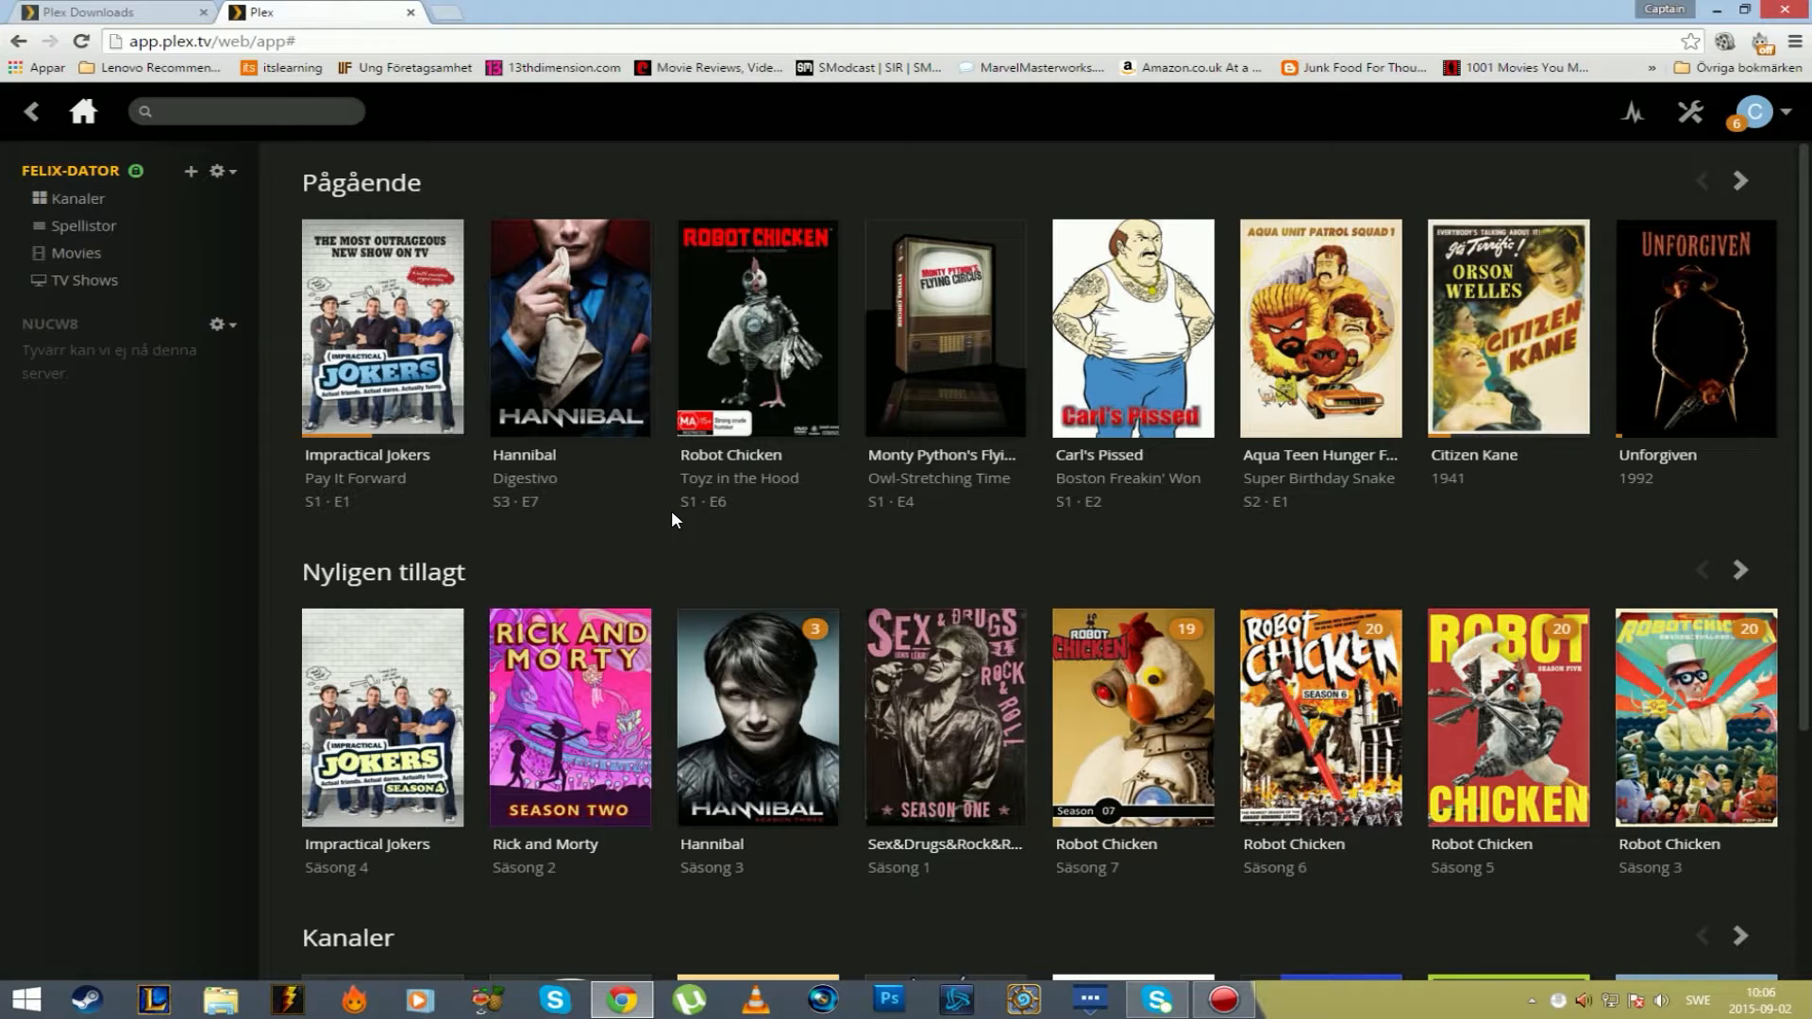
pyautogui.scroll(-4, 671, 519)
pyautogui.scroll(4, 670, 519)
pyautogui.moveTo(889, 469)
pyautogui.scroll(-4, 829, 536)
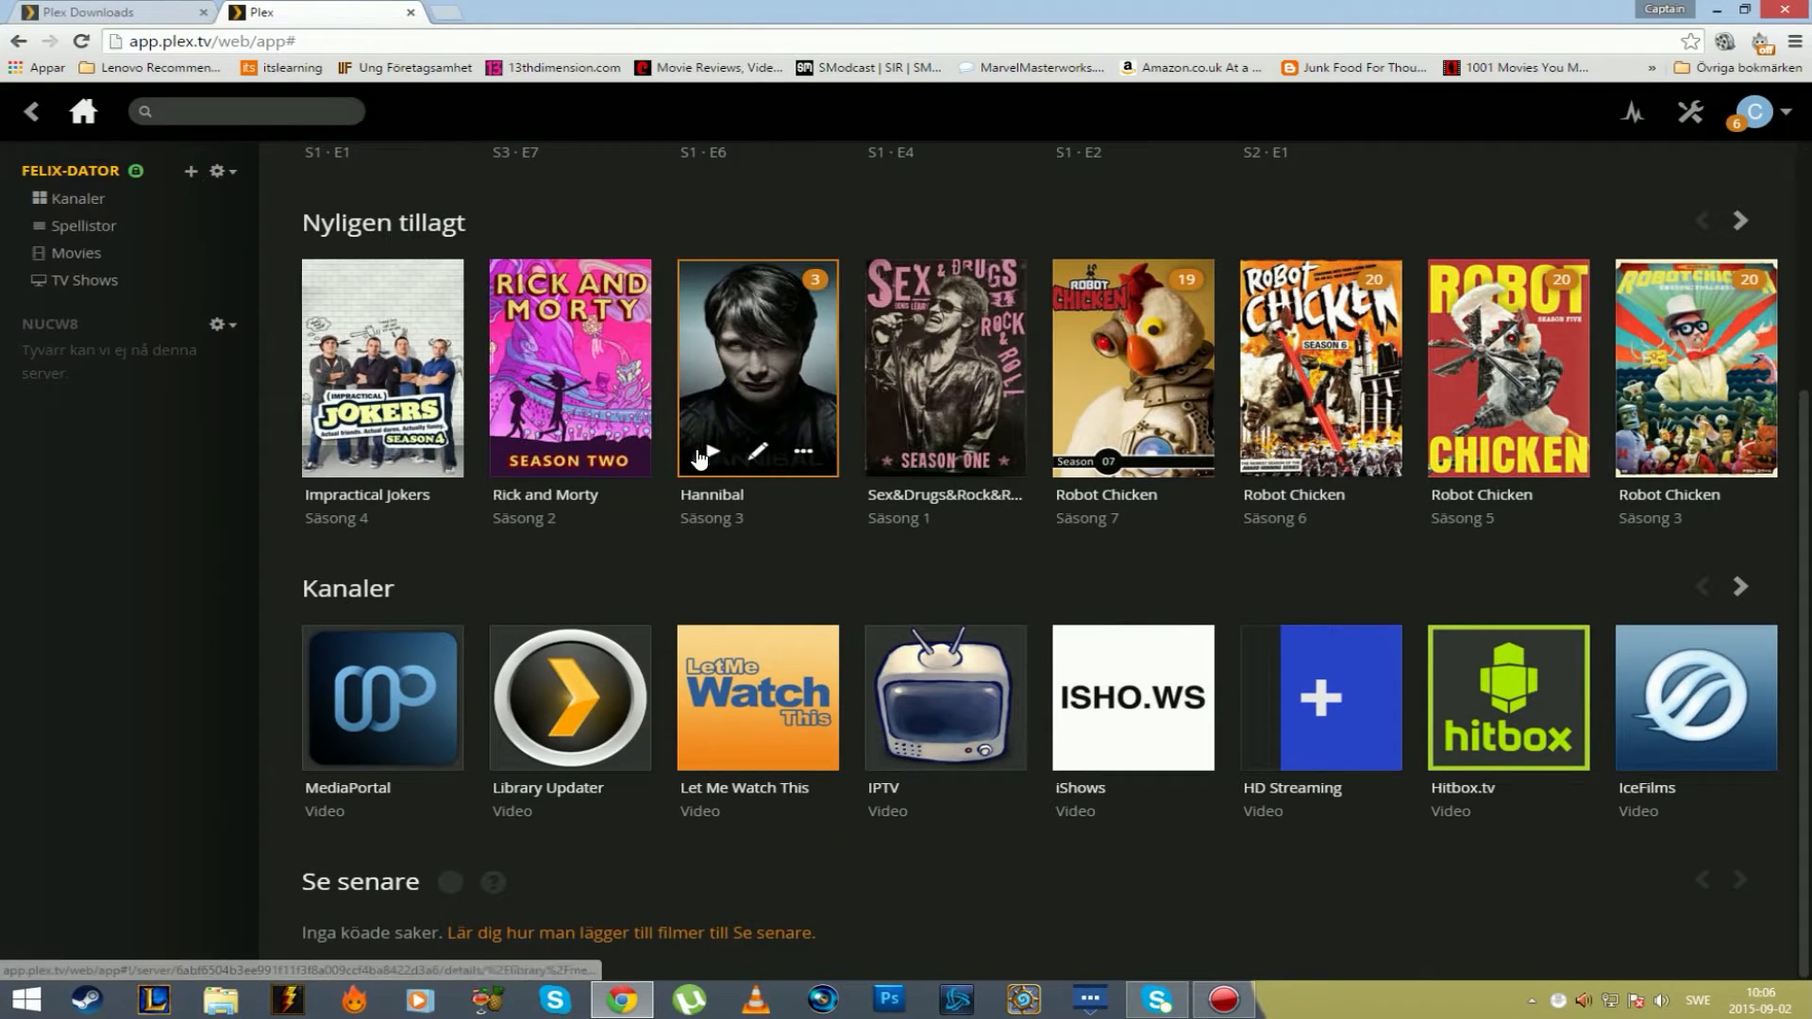
pyautogui.scroll(4, 829, 557)
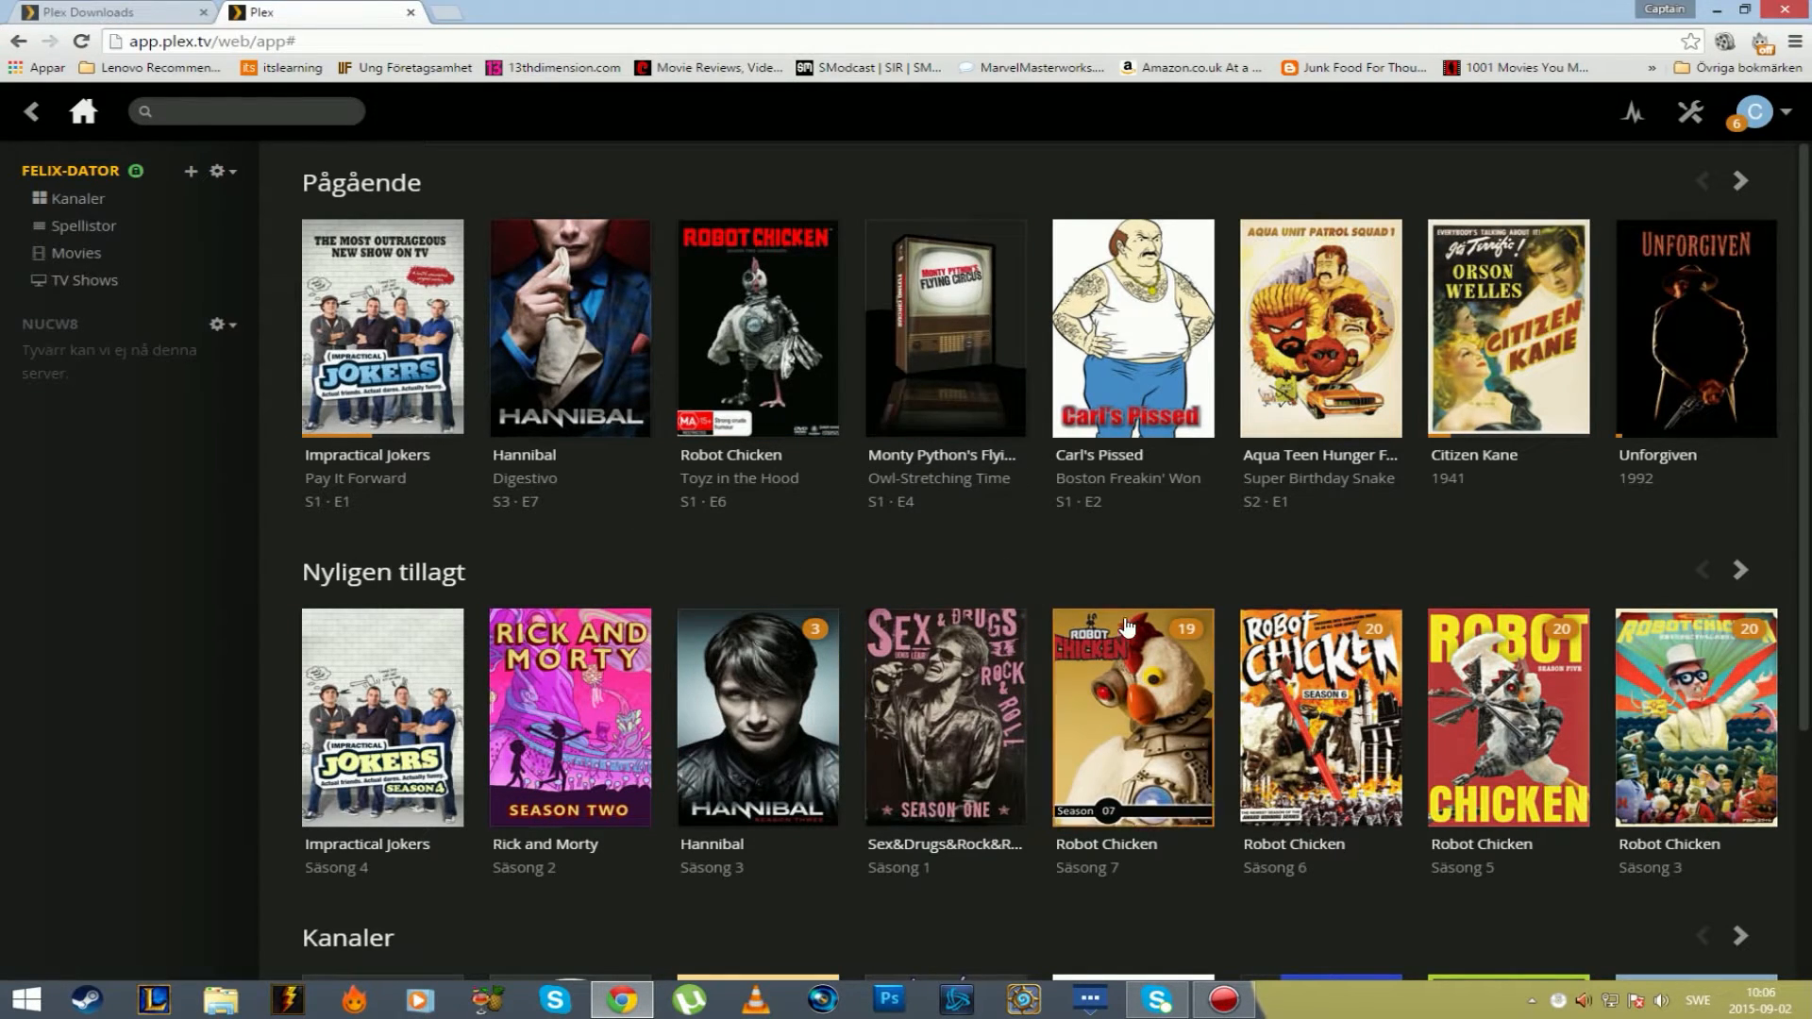
pyautogui.scroll(-3, 1114, 613)
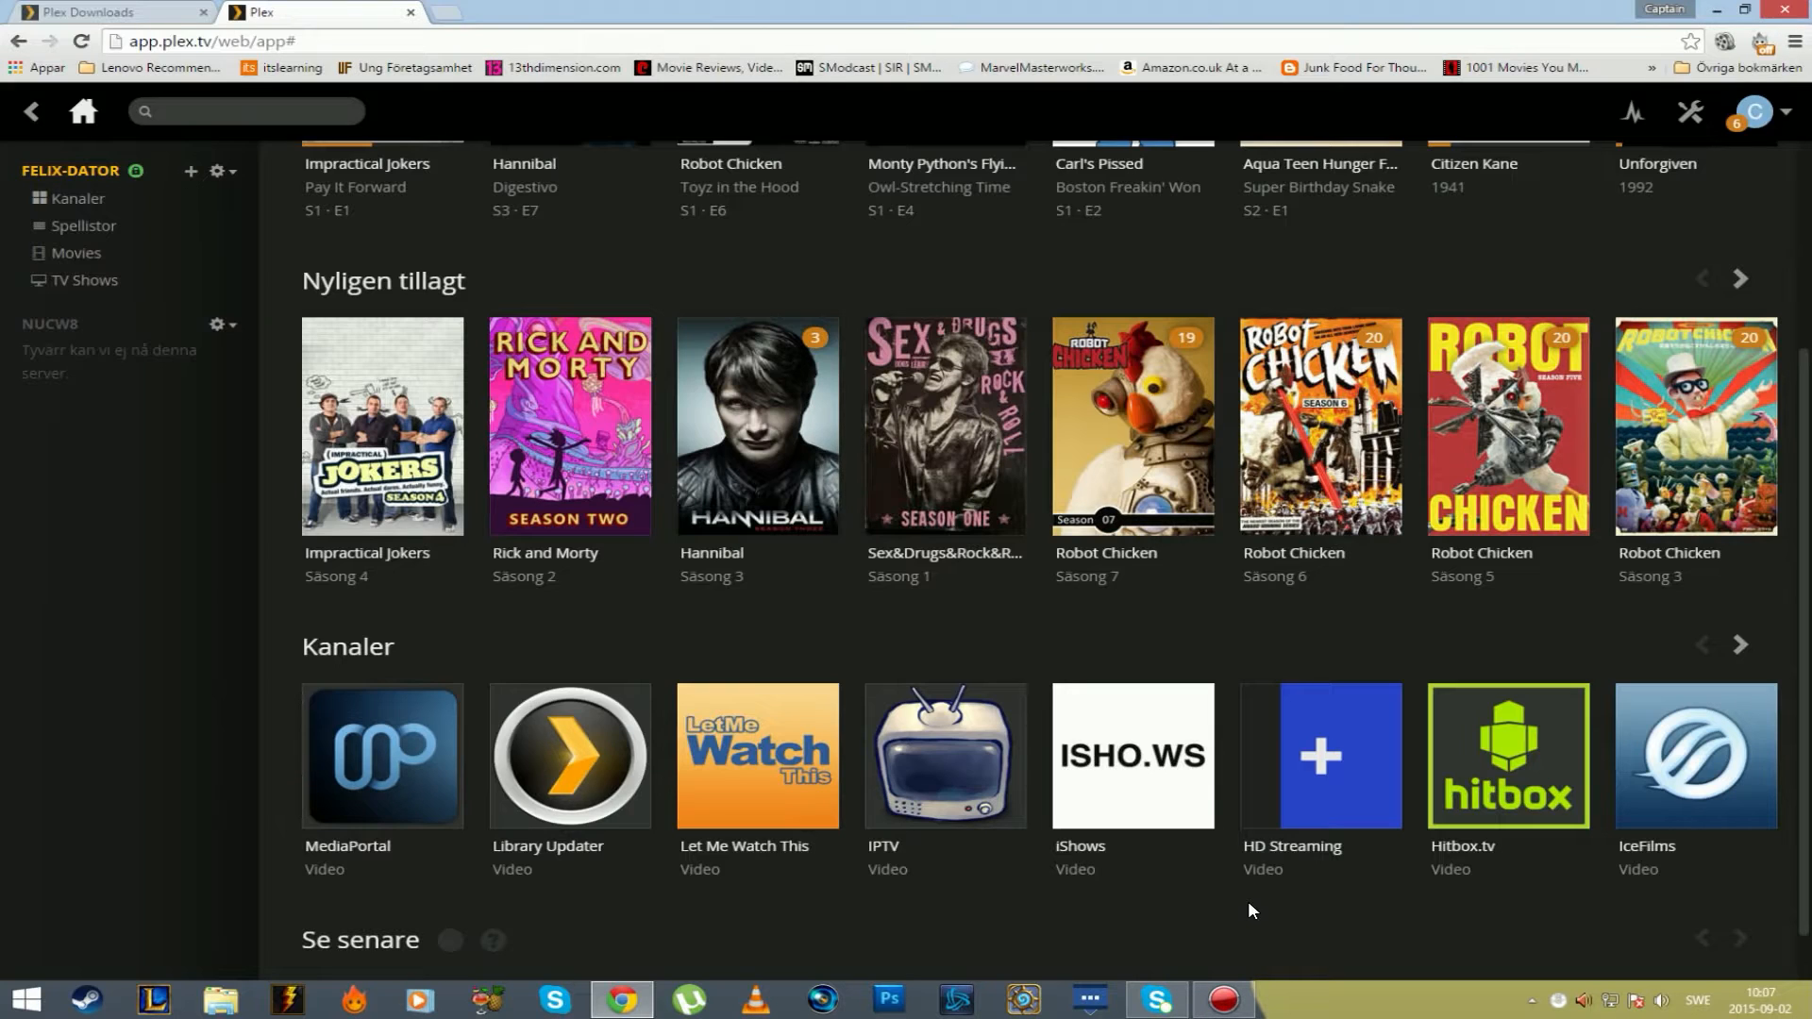
pyautogui.scroll(3, 1248, 900)
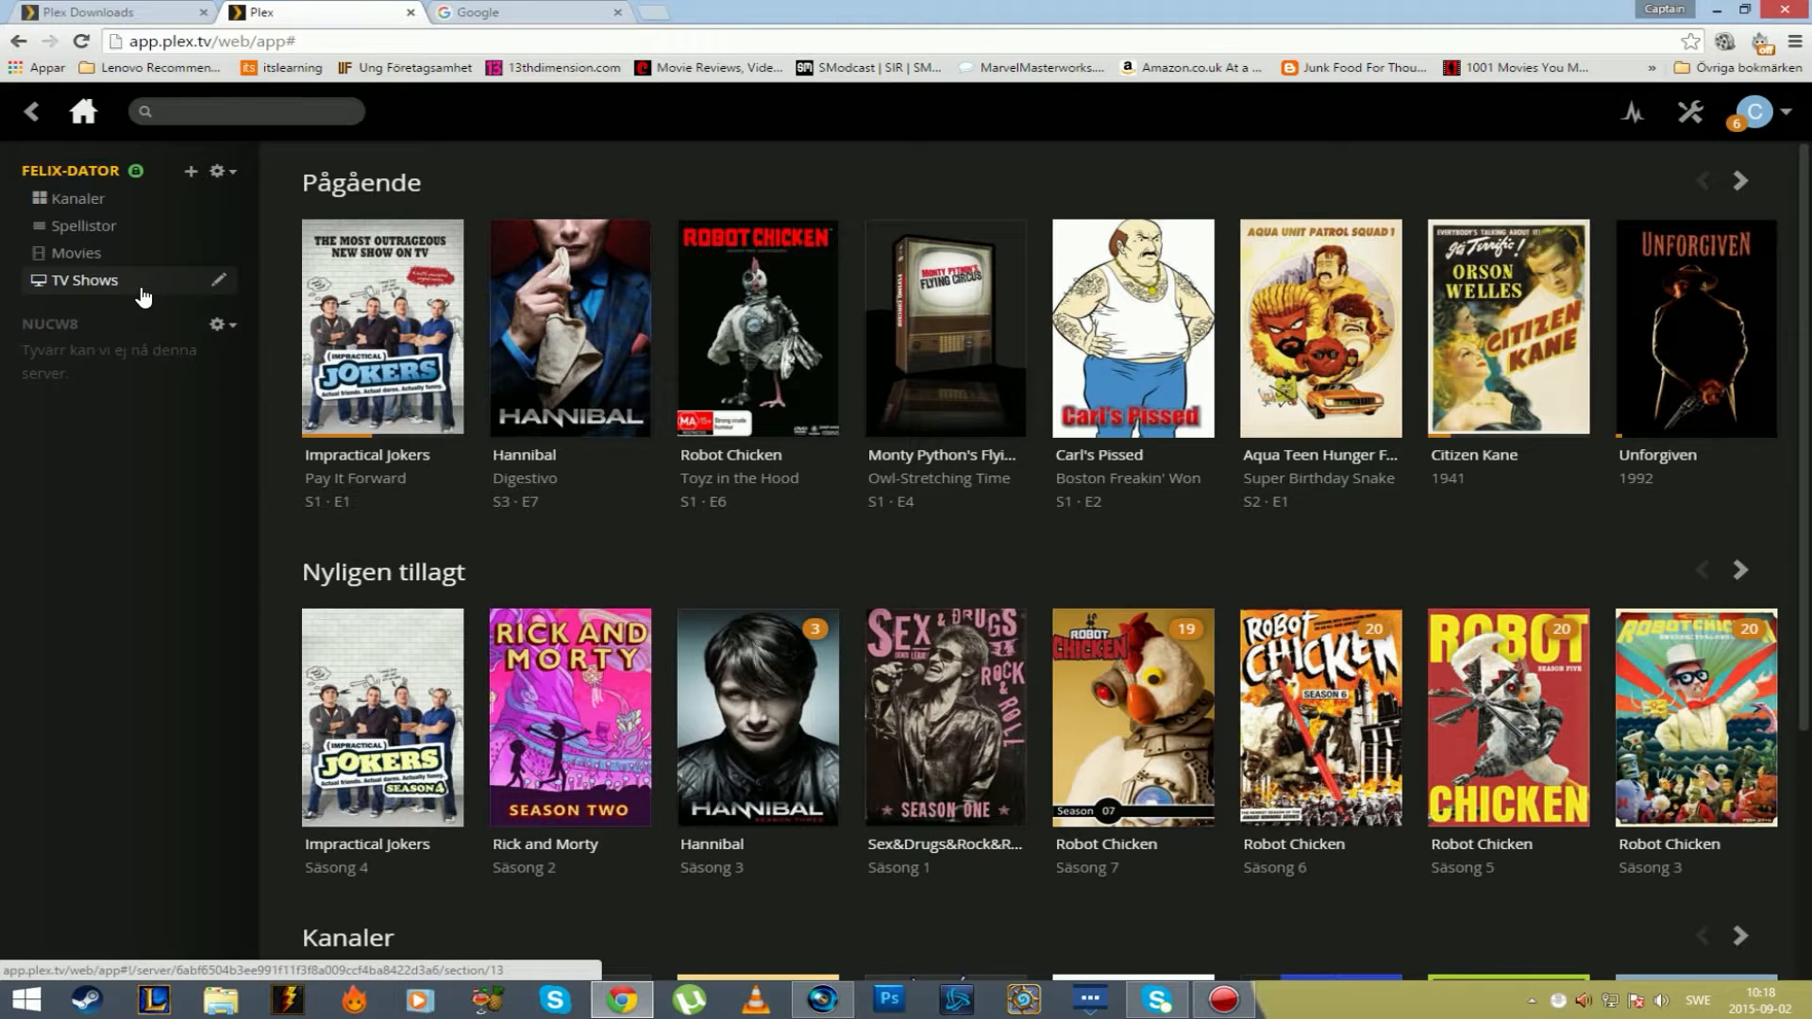
# Open Dogma from the Movies library and look over its additional options and details page.
pyautogui.click(113, 255)
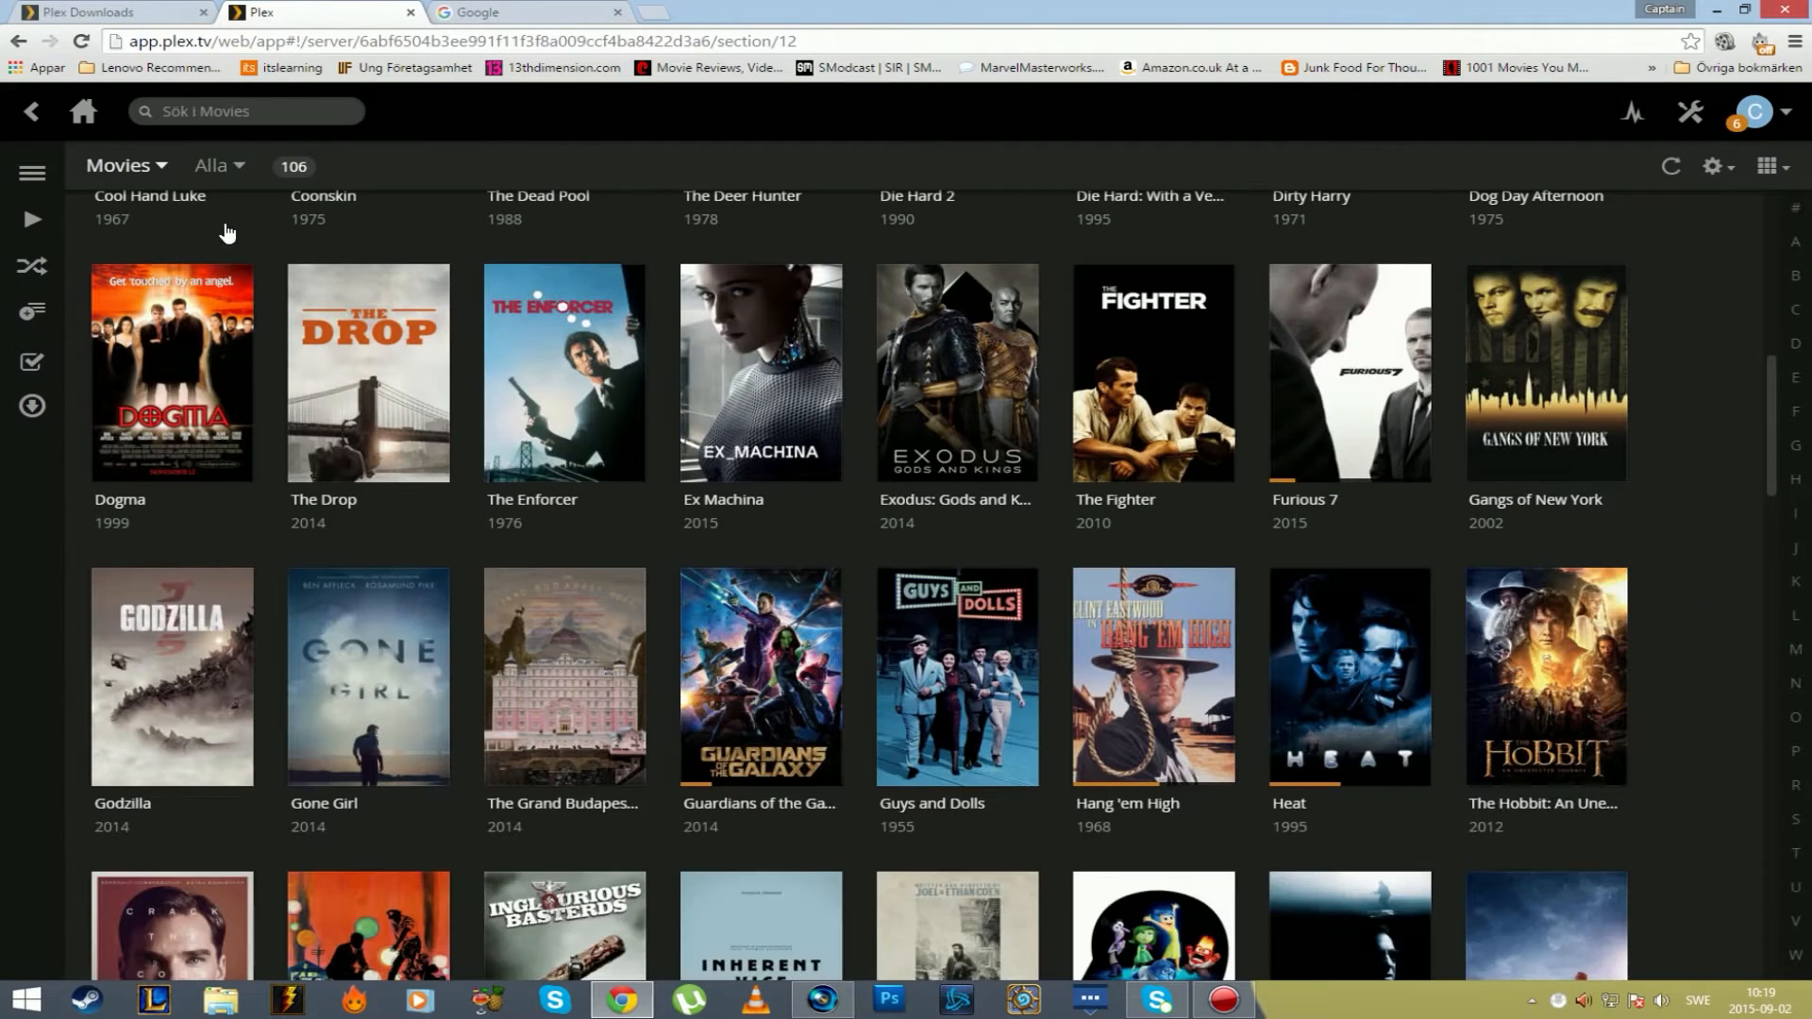
pyautogui.scroll(1, 189, 312)
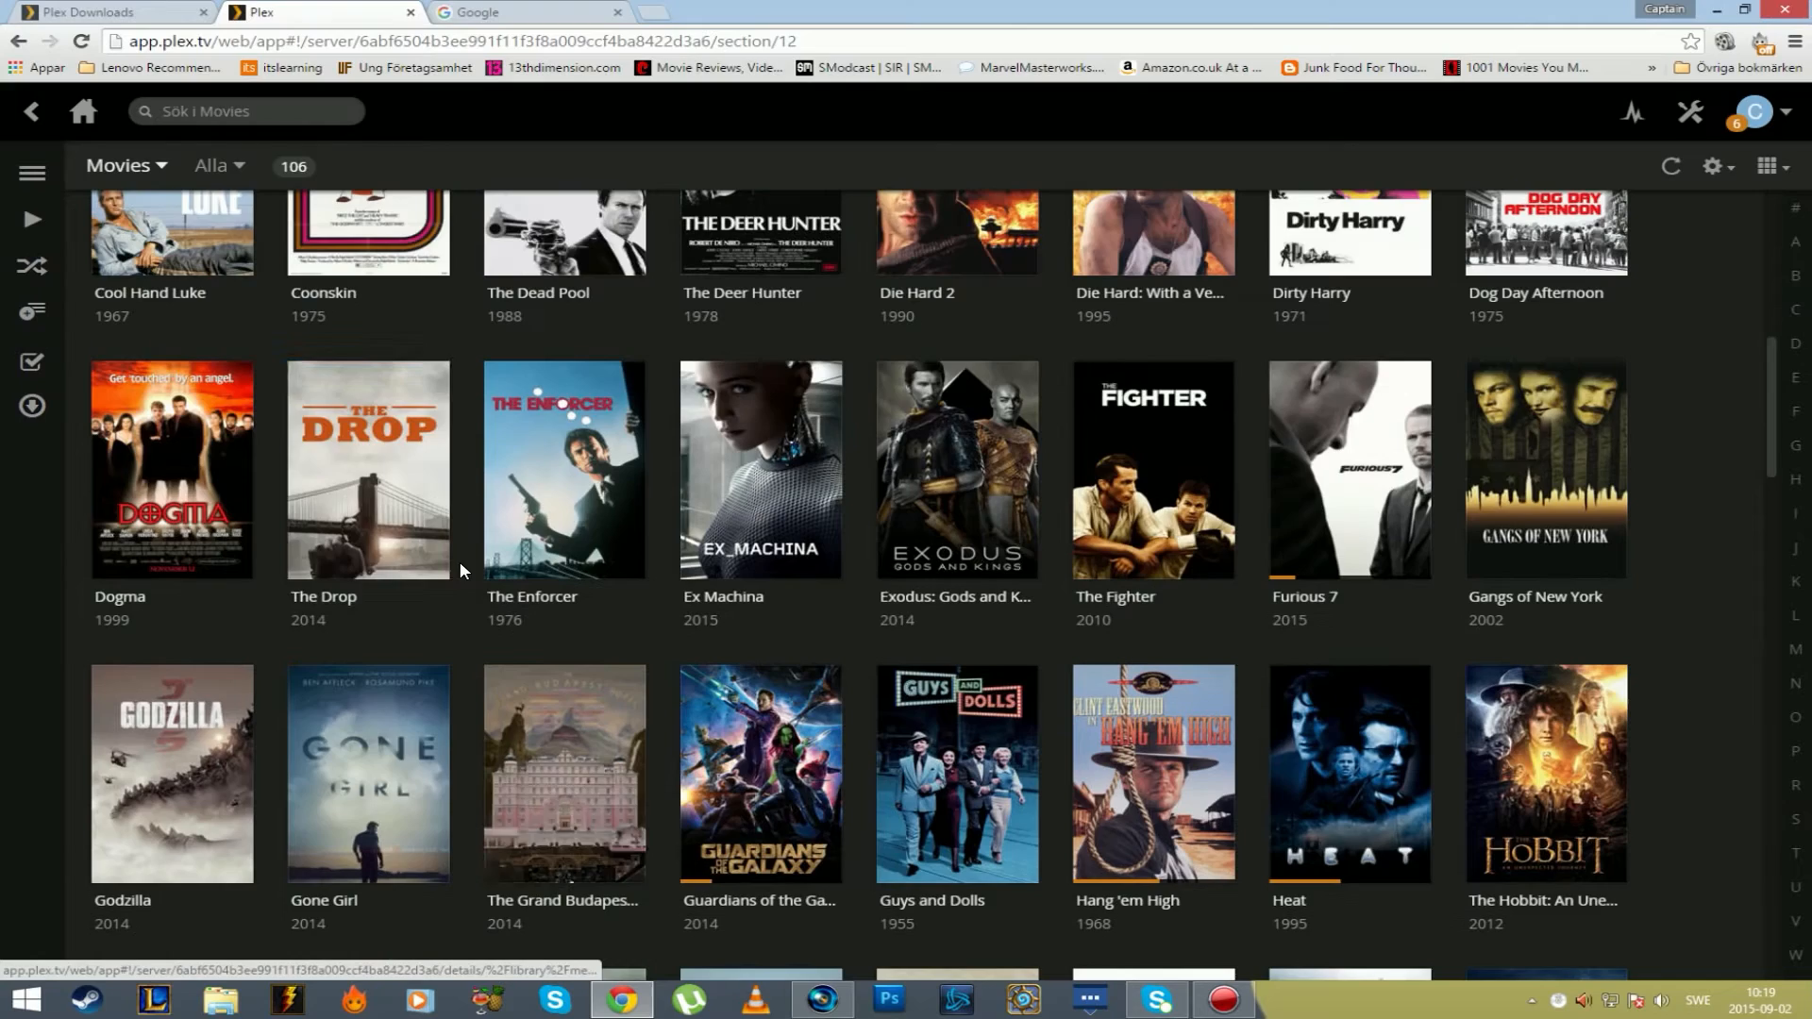
pyautogui.click(168, 399)
pyautogui.click(32, 500)
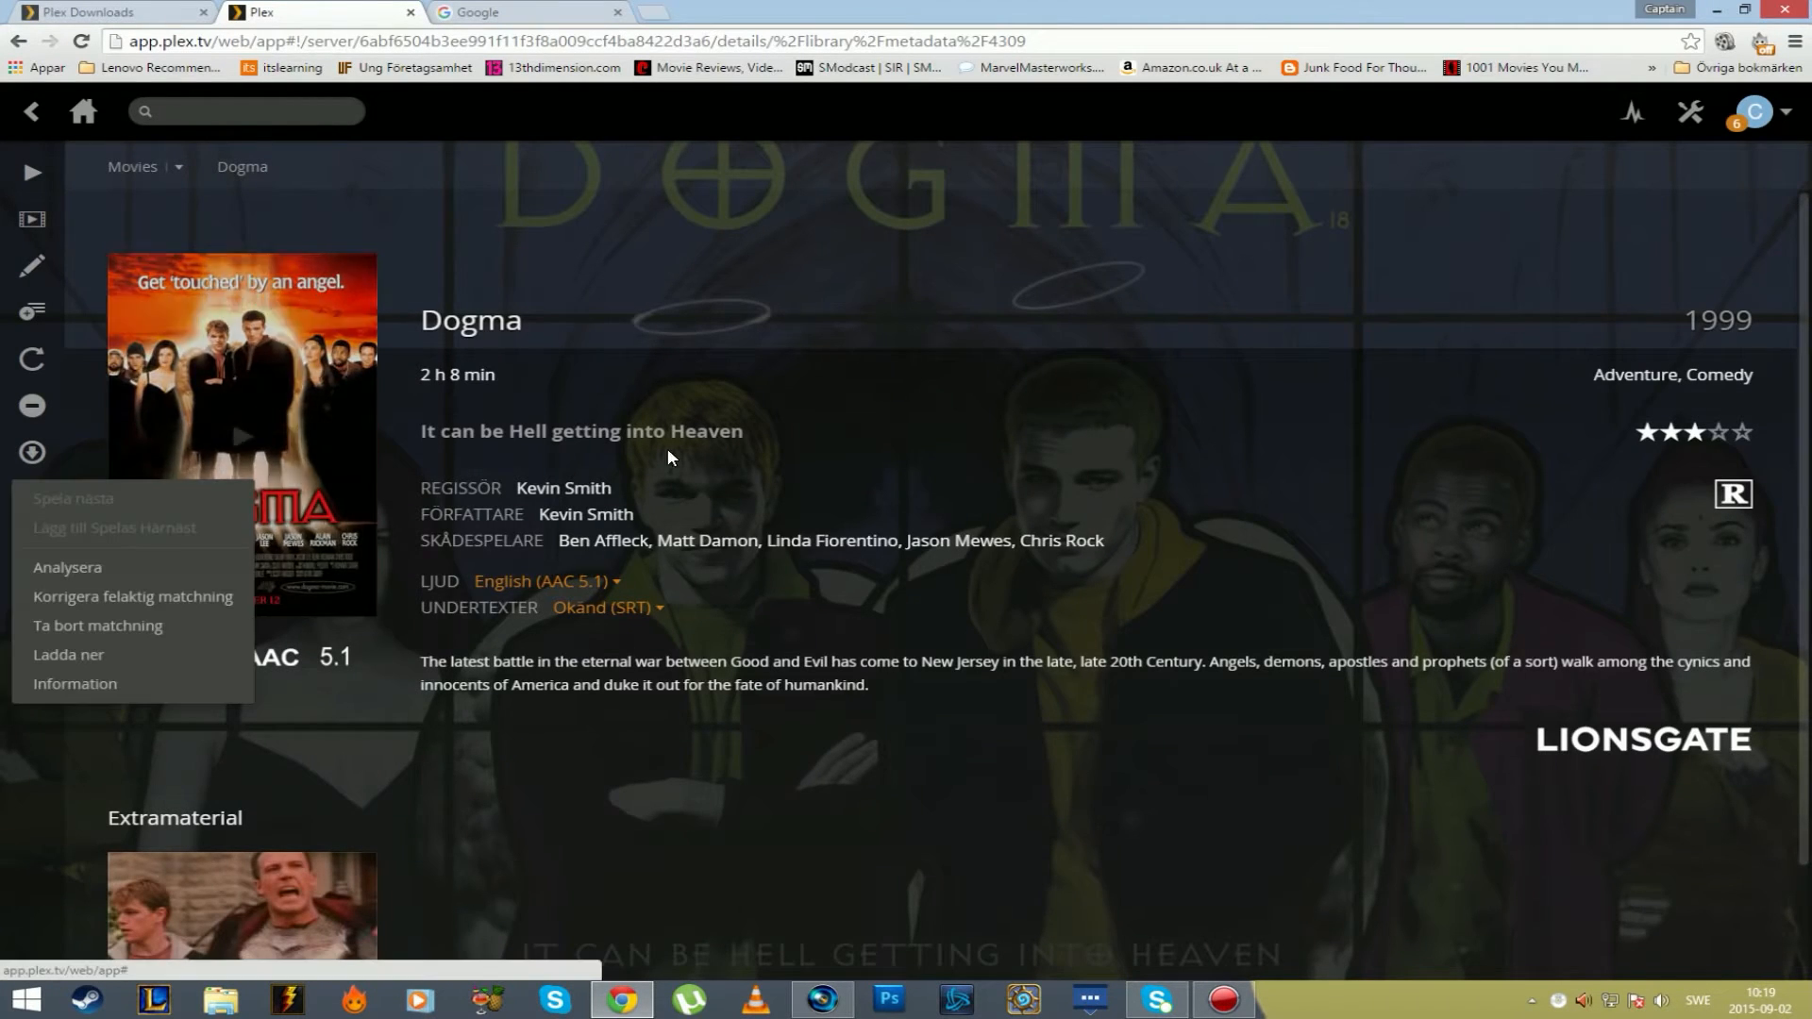
pyautogui.click(1029, 877)
pyautogui.scroll(-2, 530, 649)
pyautogui.scroll(2, 530, 649)
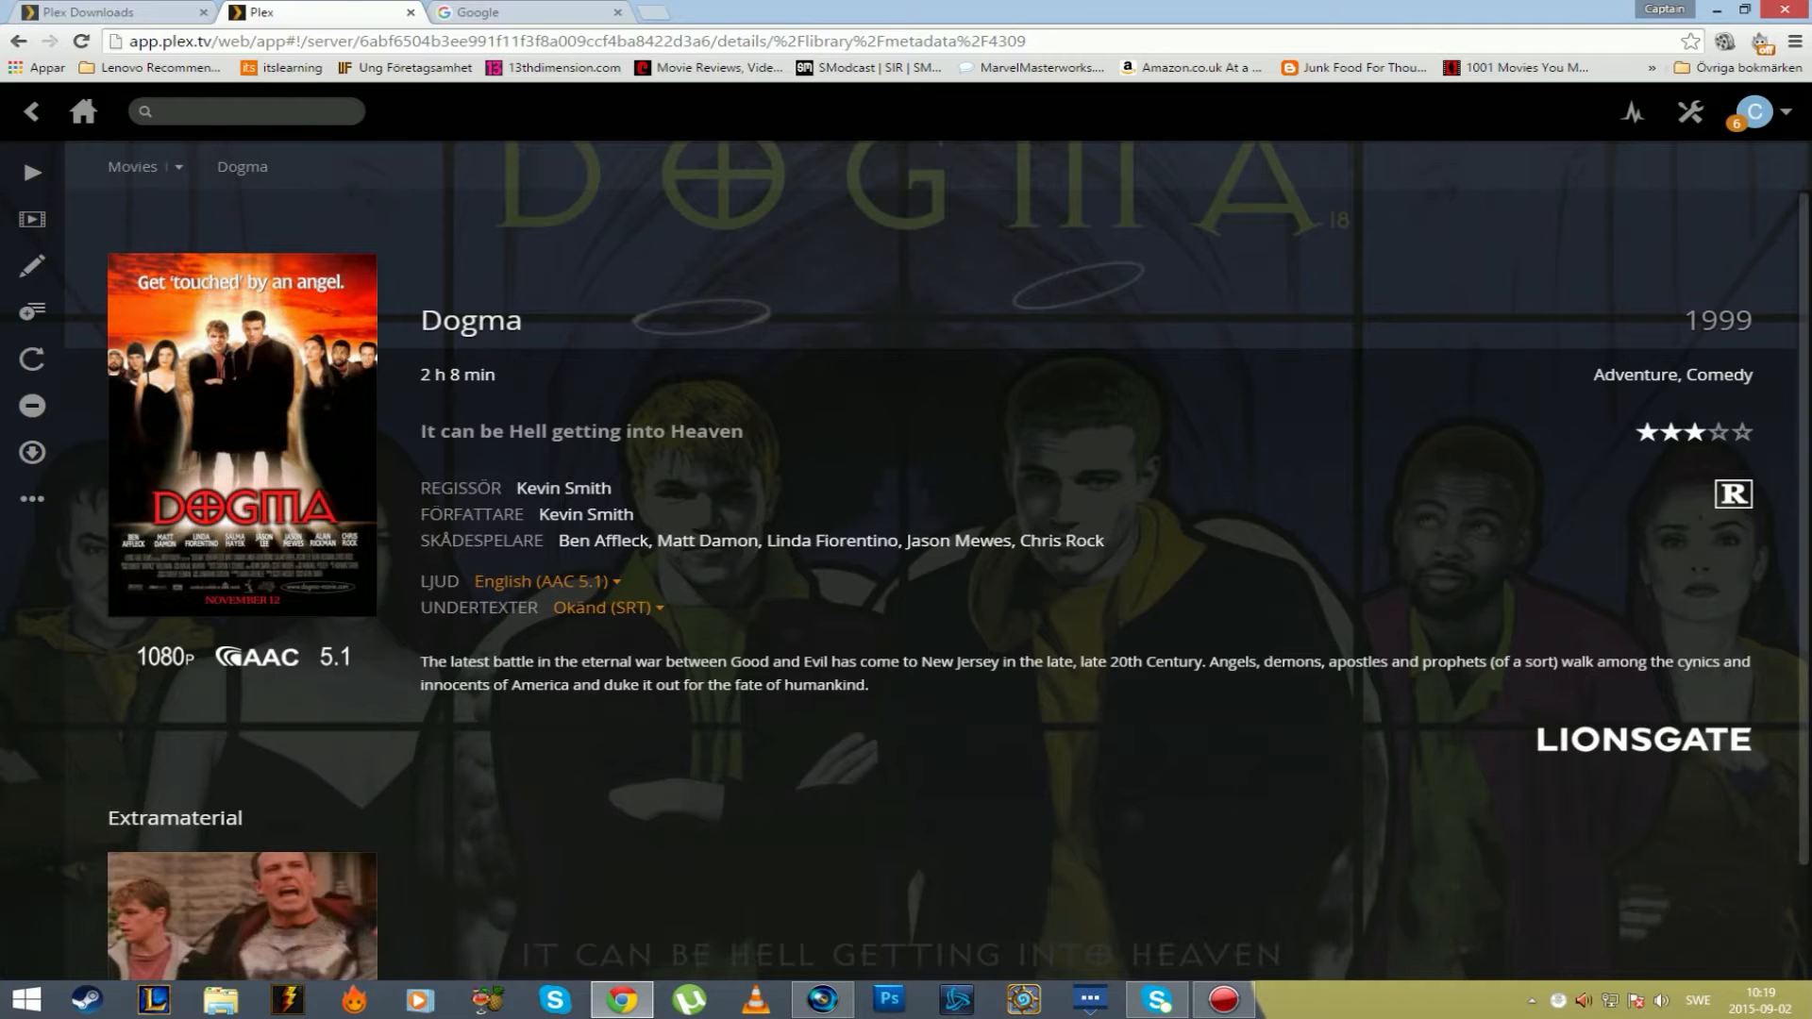
# Show the available subtitle tracks (Undertexter) for Dogma and view its Extramaterial trailer section.
pyautogui.click(657, 608)
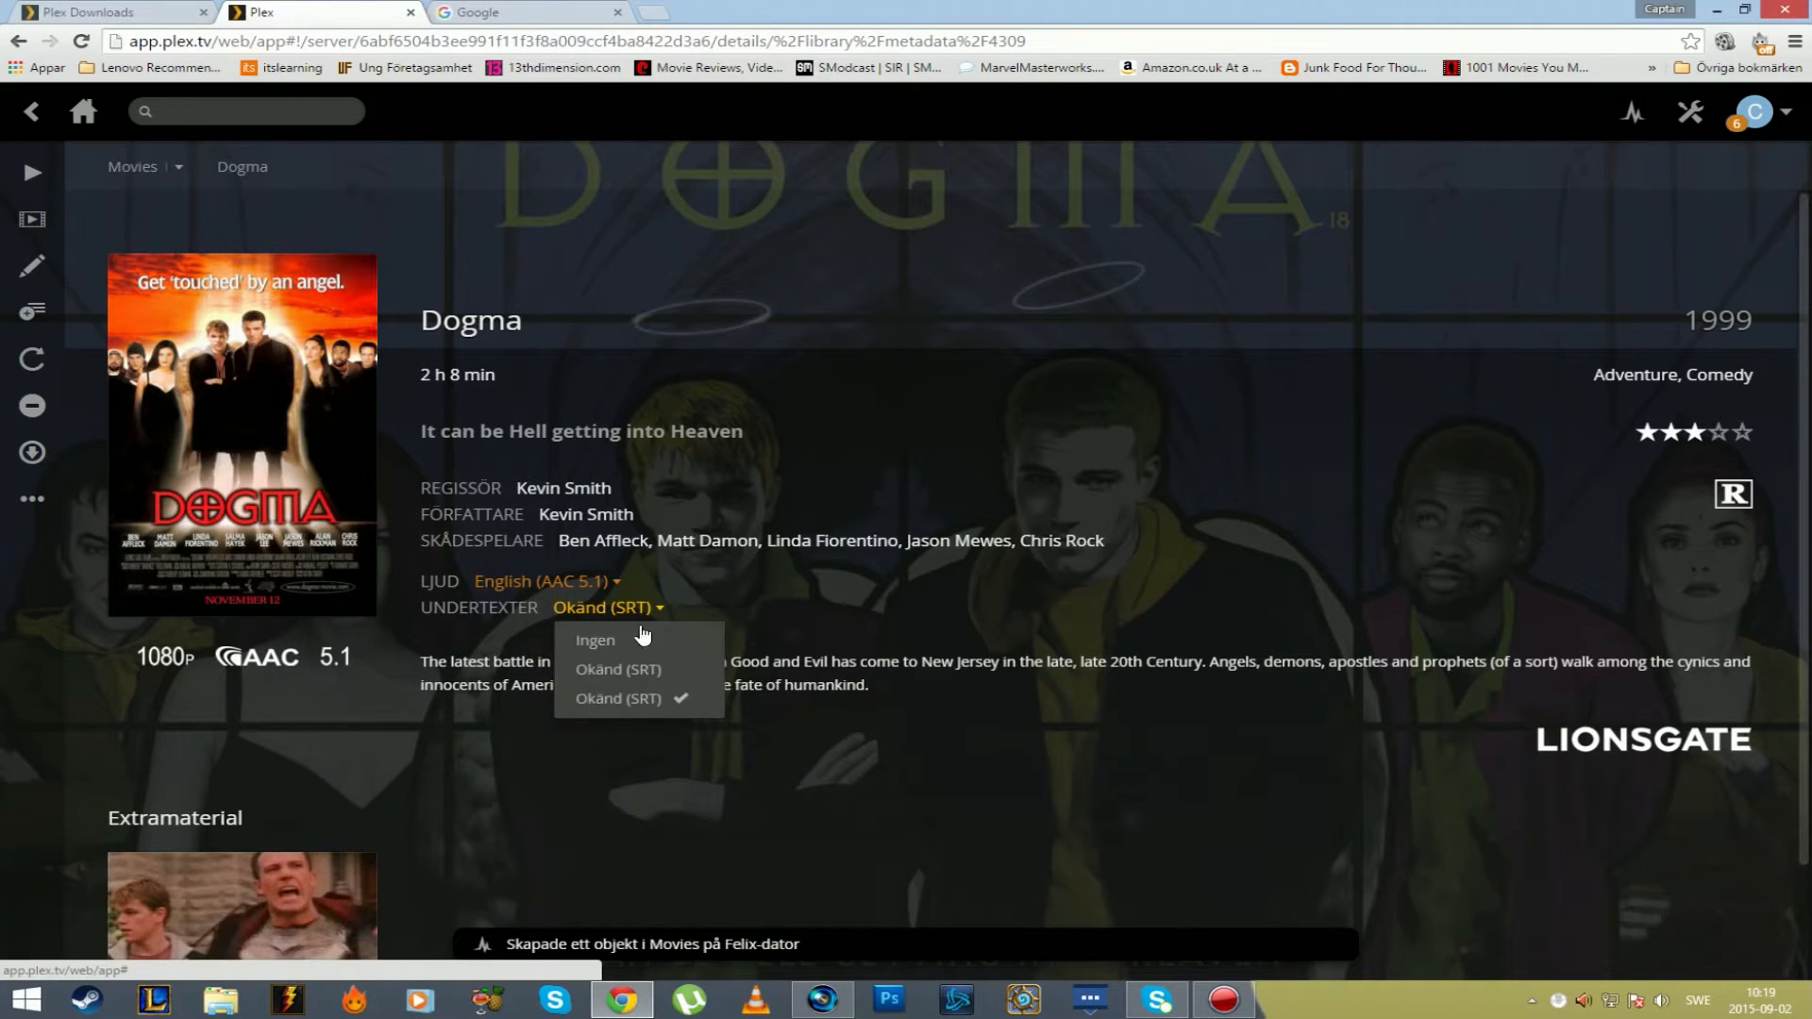
pyautogui.scroll(-1, 529, 708)
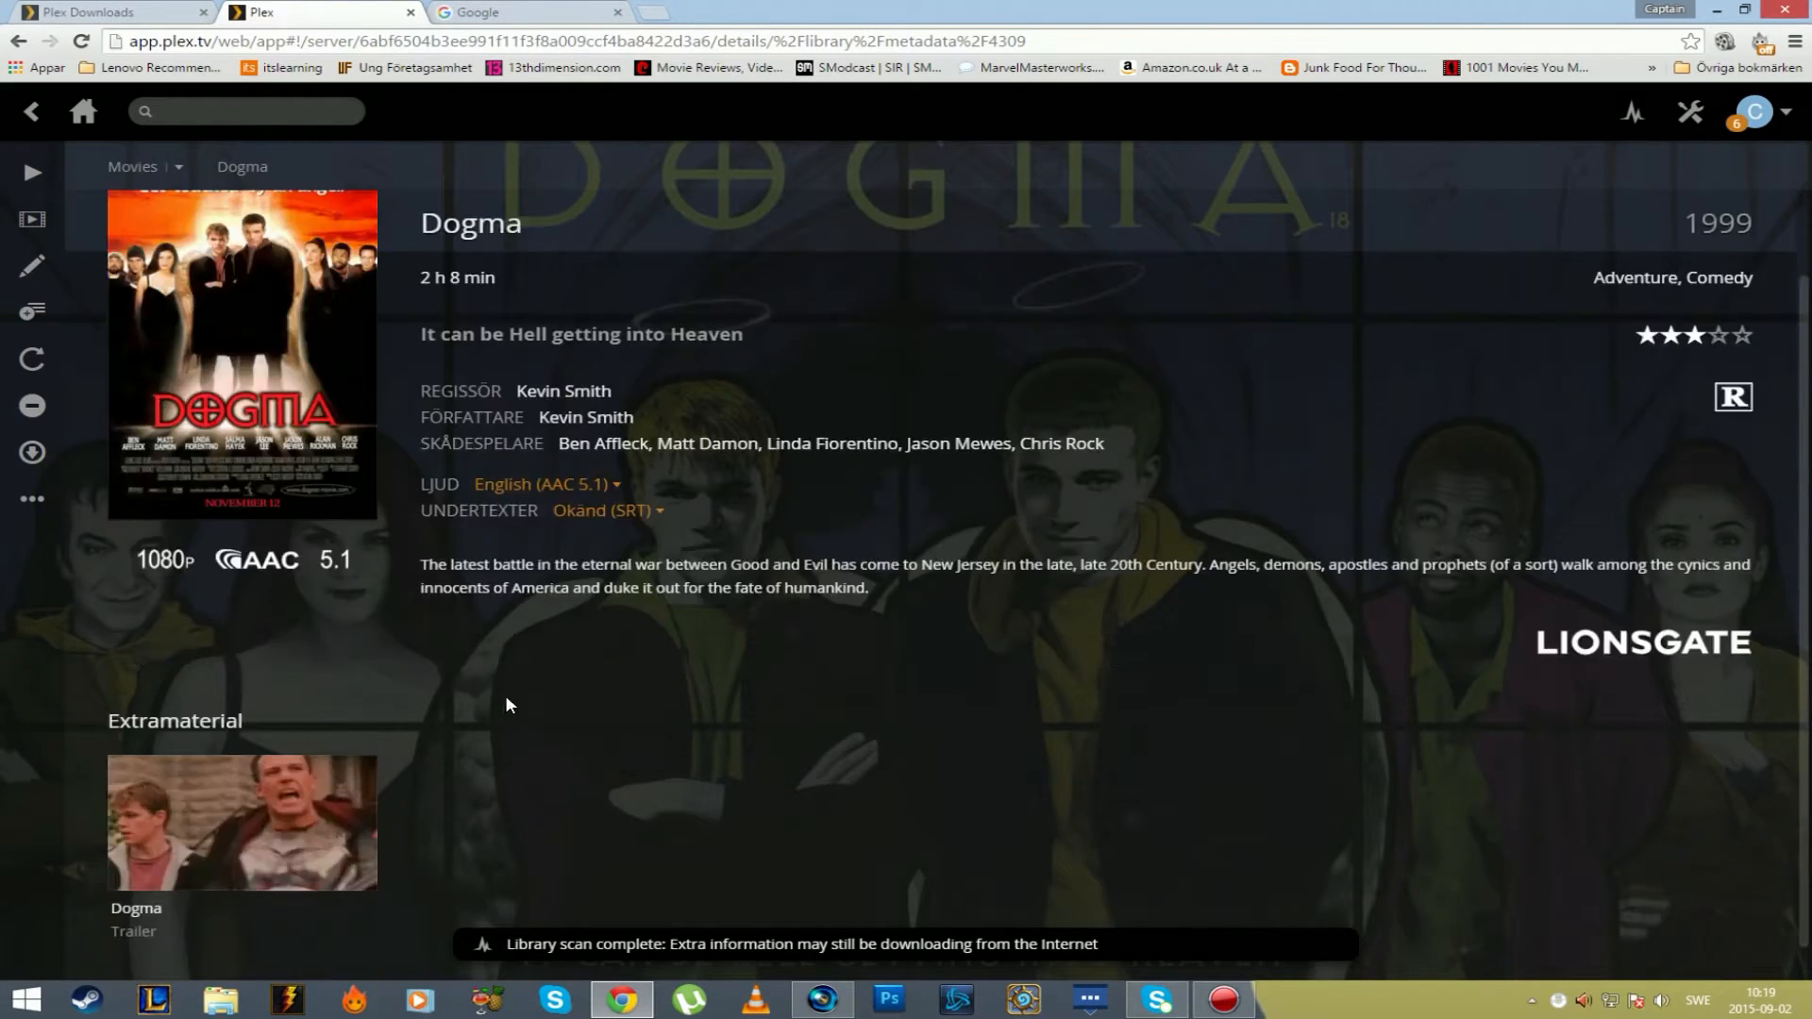
pyautogui.scroll(1, 246, 774)
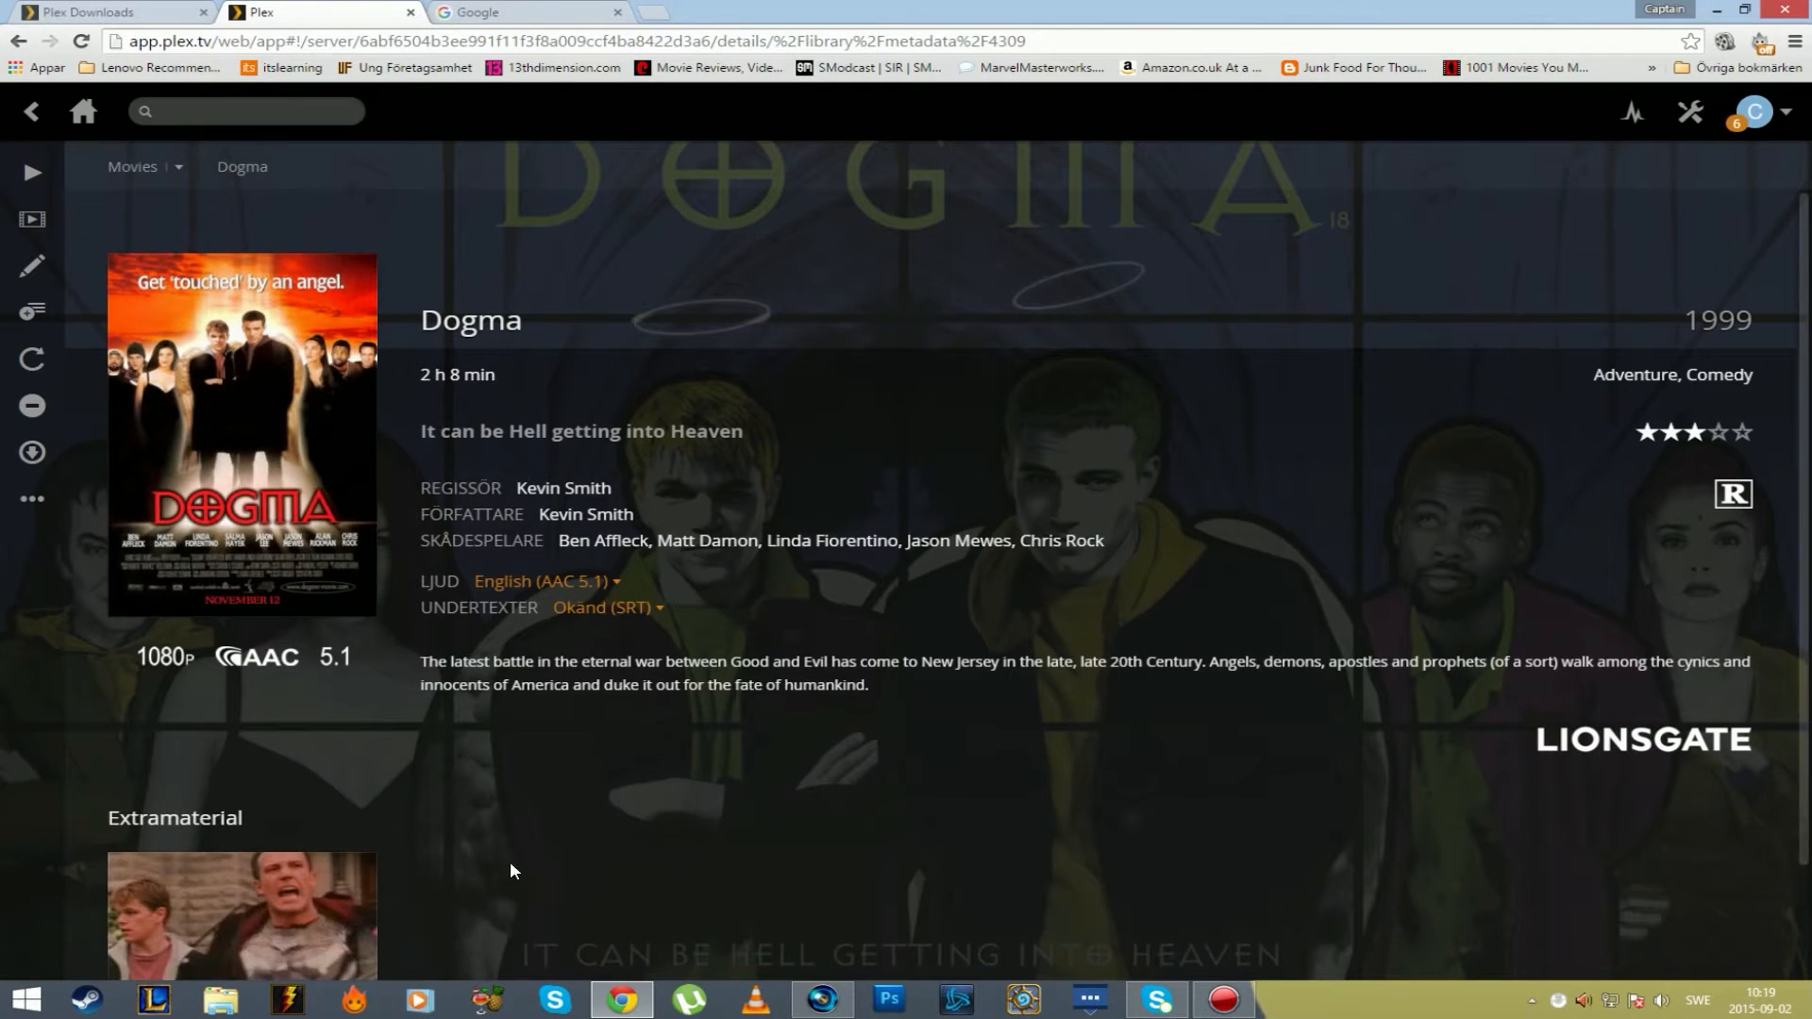
# Remove Dogma's metadata match (Ta bort matchning) and show the additional options for the unmatched movie.
pyautogui.click(31, 499)
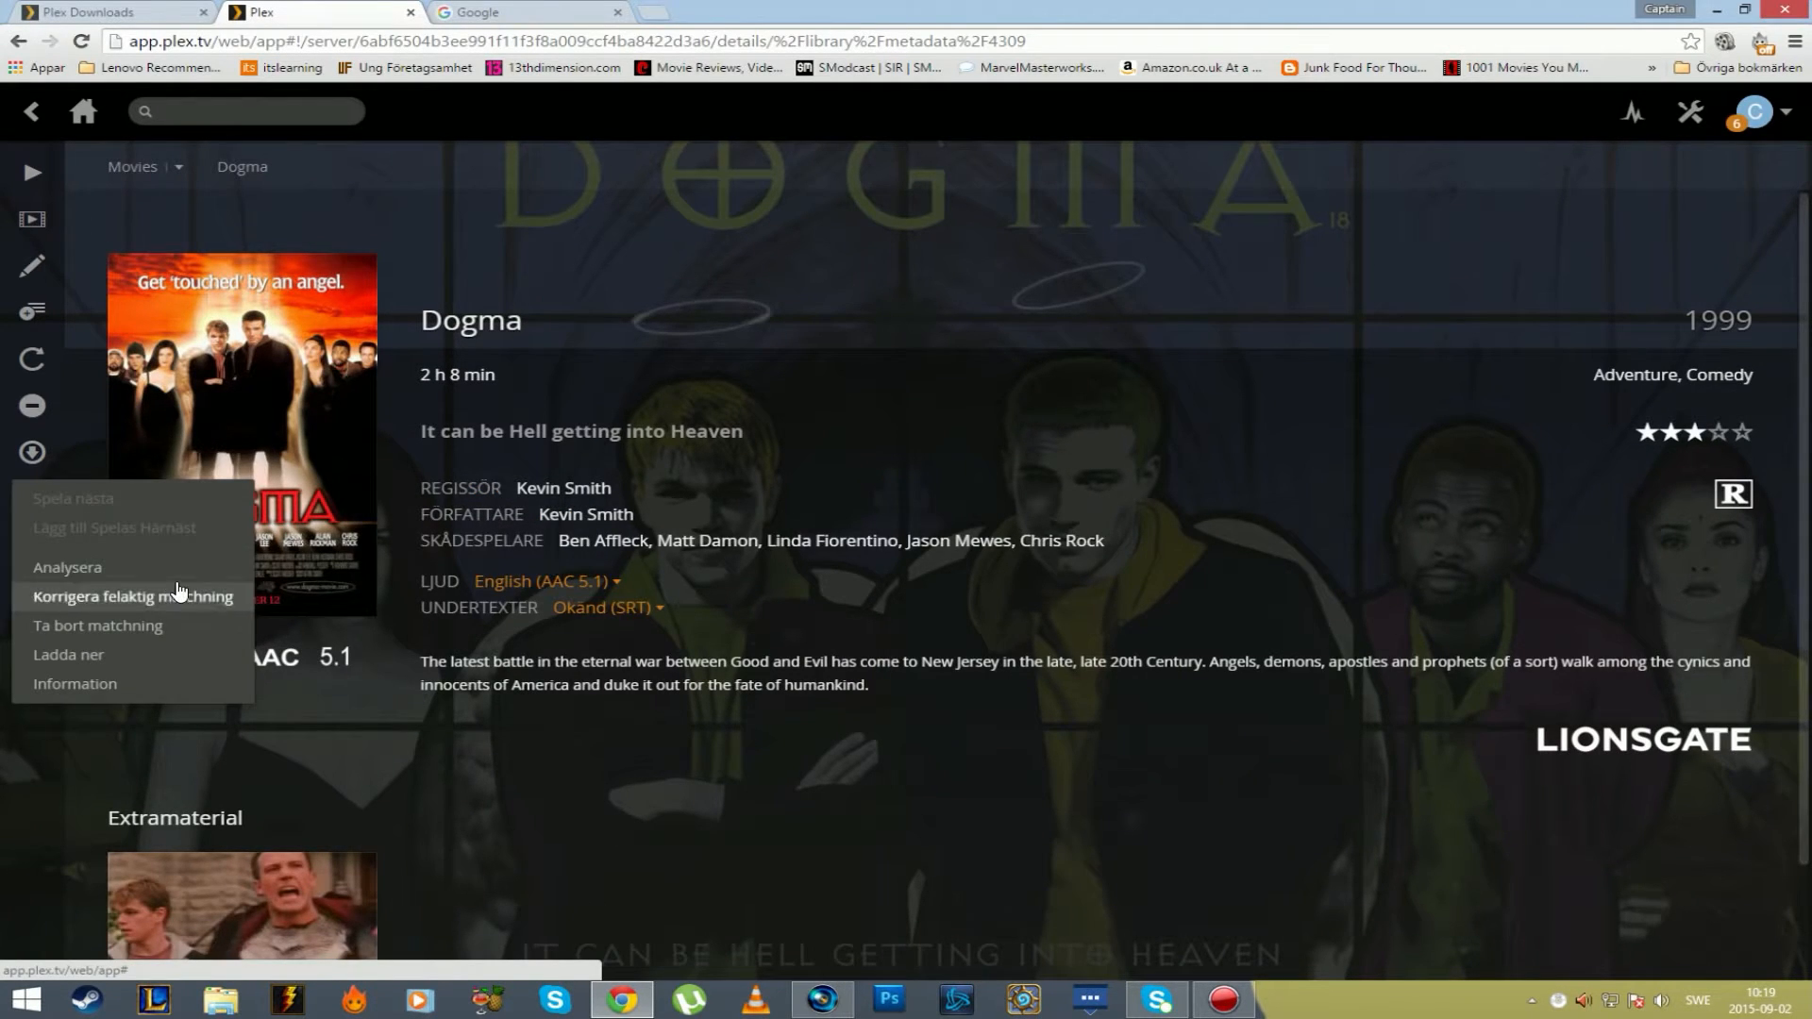
pyautogui.click(116, 617)
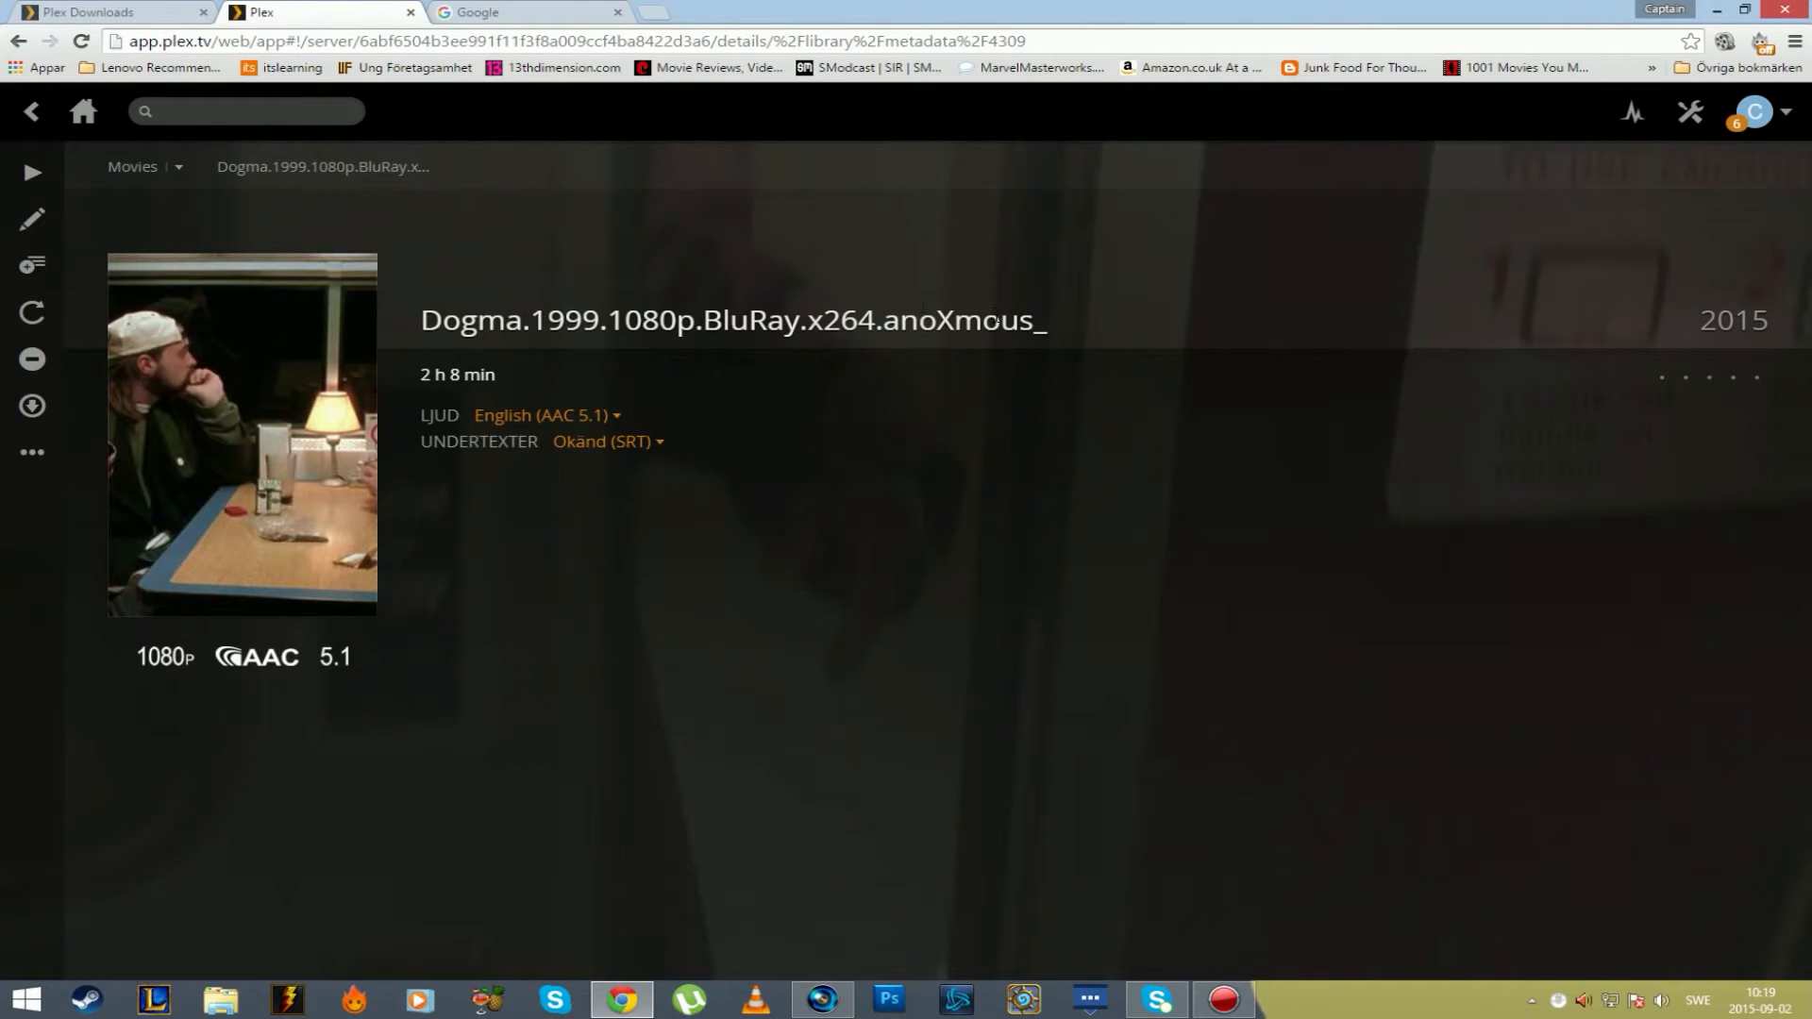
pyautogui.click(32, 452)
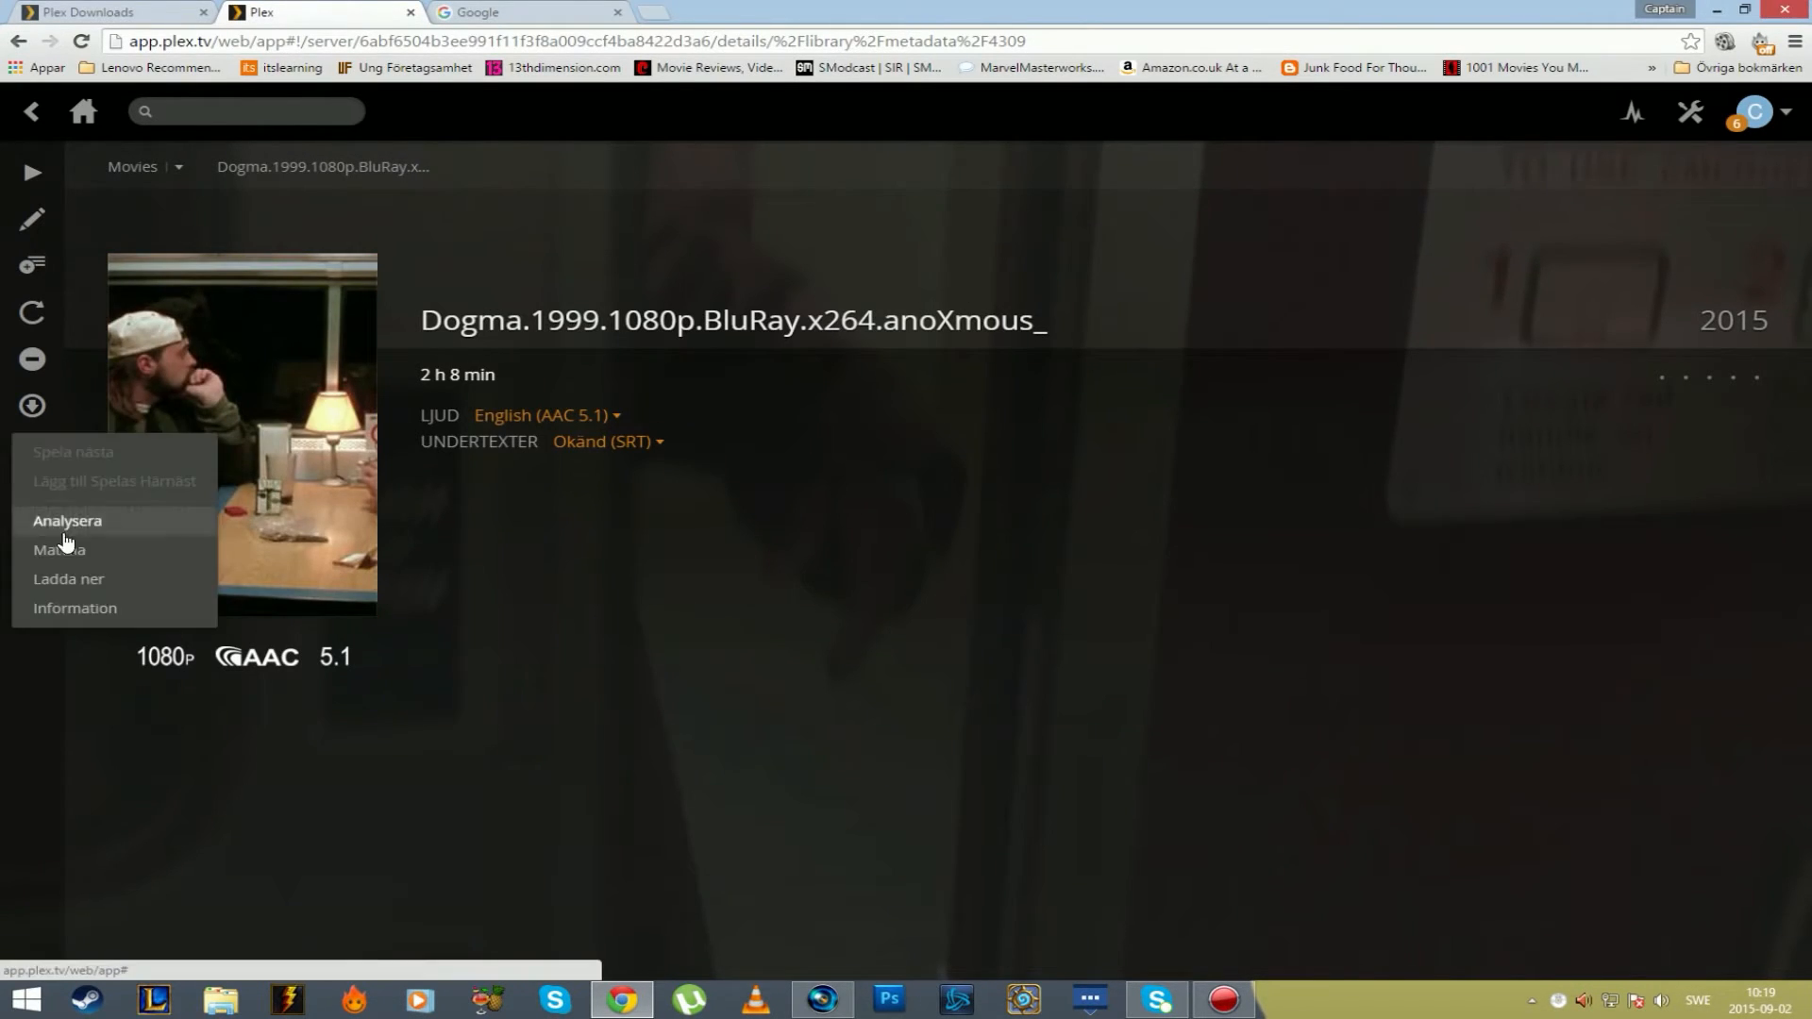
pyautogui.click(1289, 515)
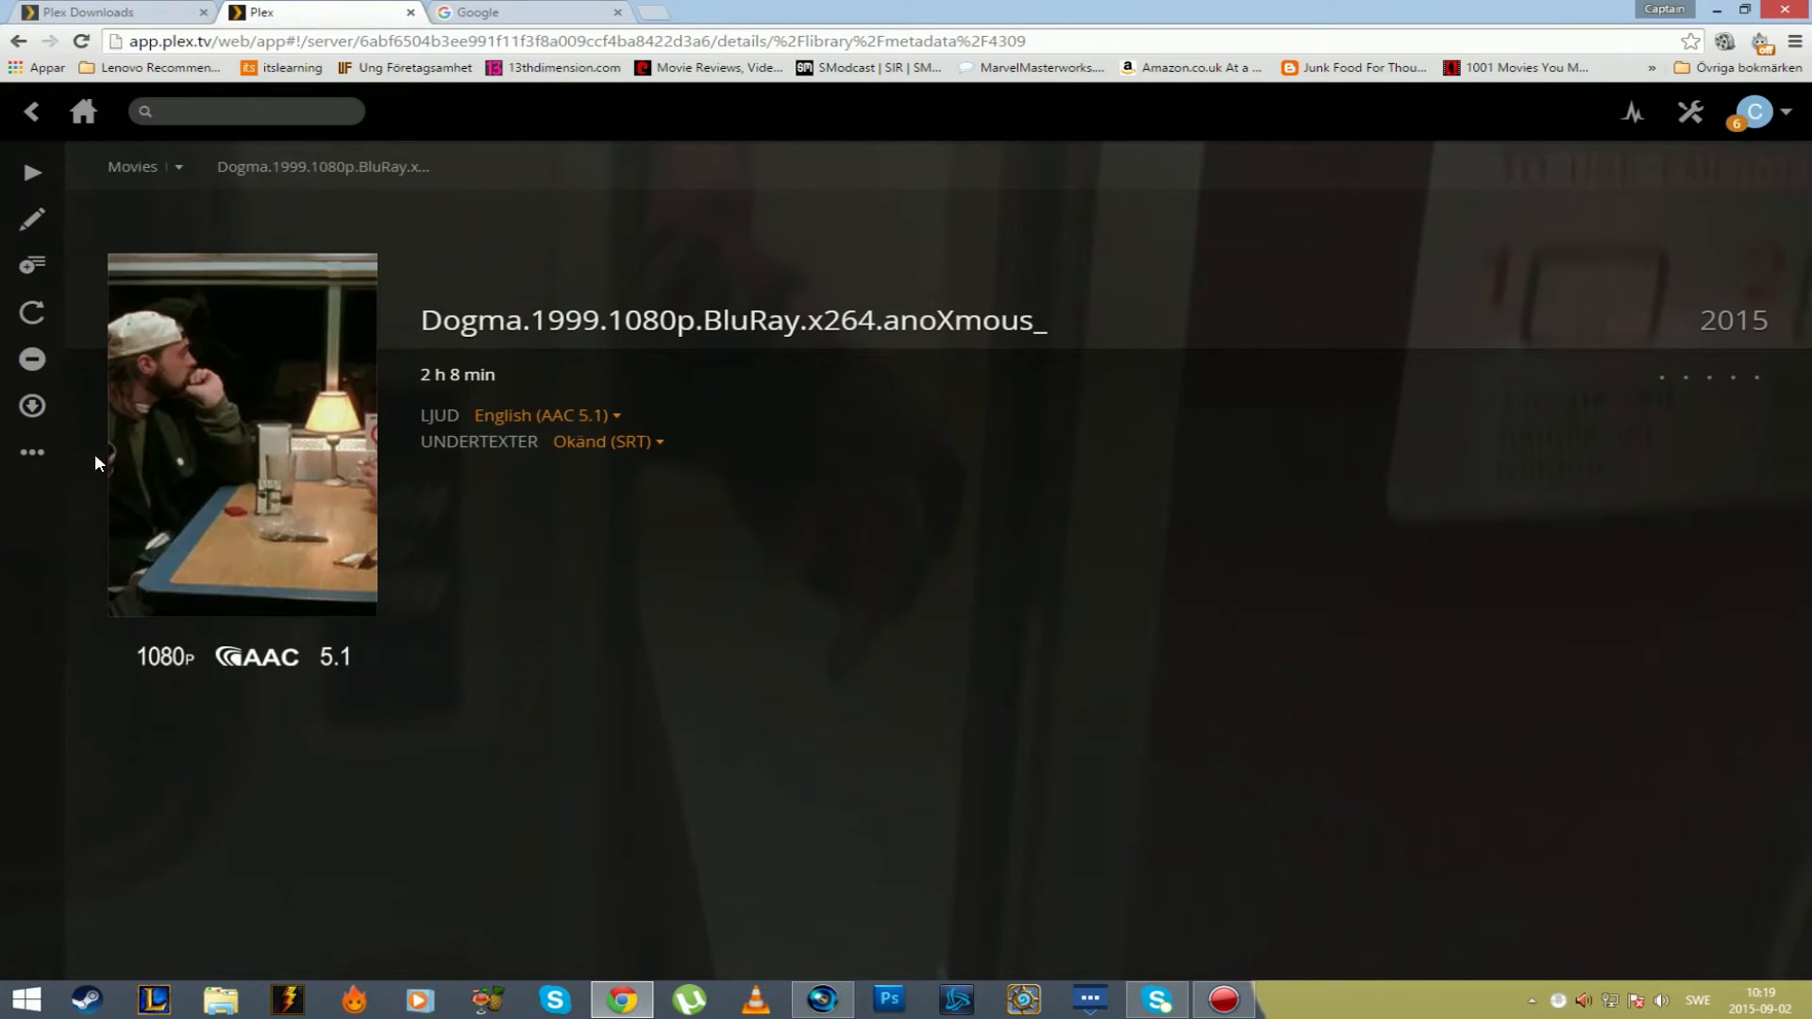
# Open the Matcha dialog for the unmatched Dogma movie and show the agents available under Automatcha.
pyautogui.click(32, 452)
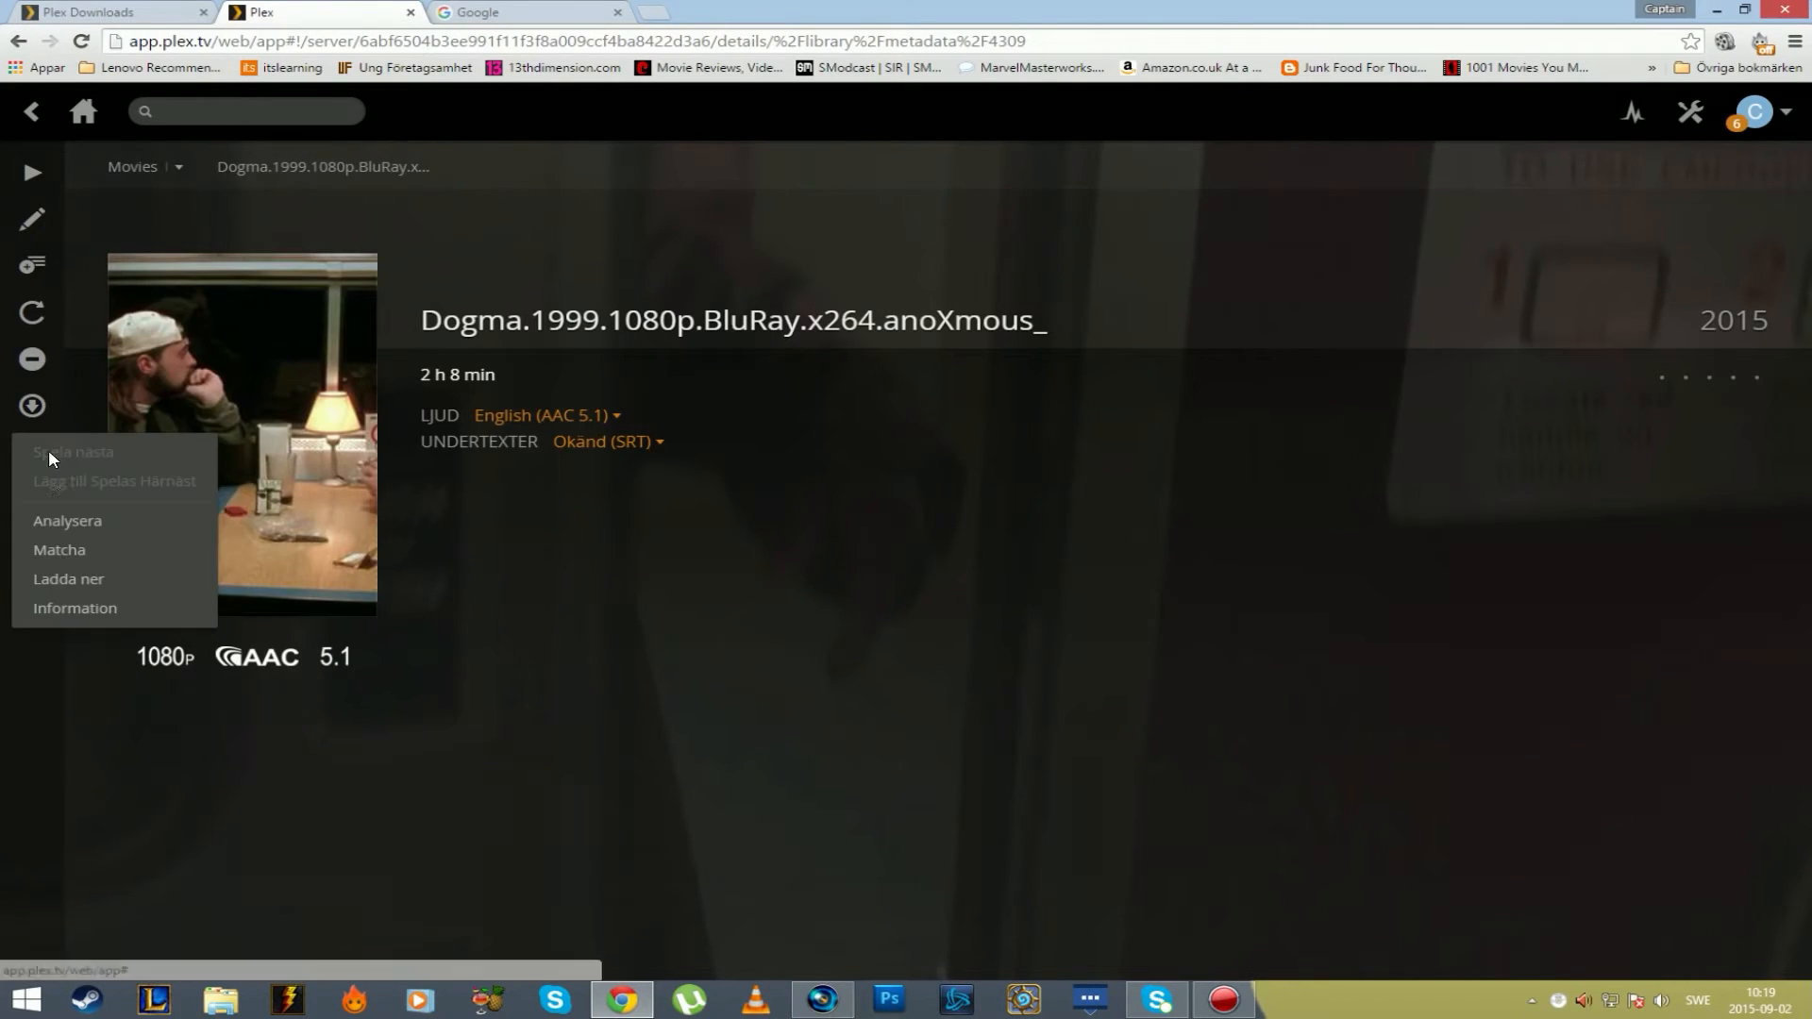
pyautogui.click(114, 560)
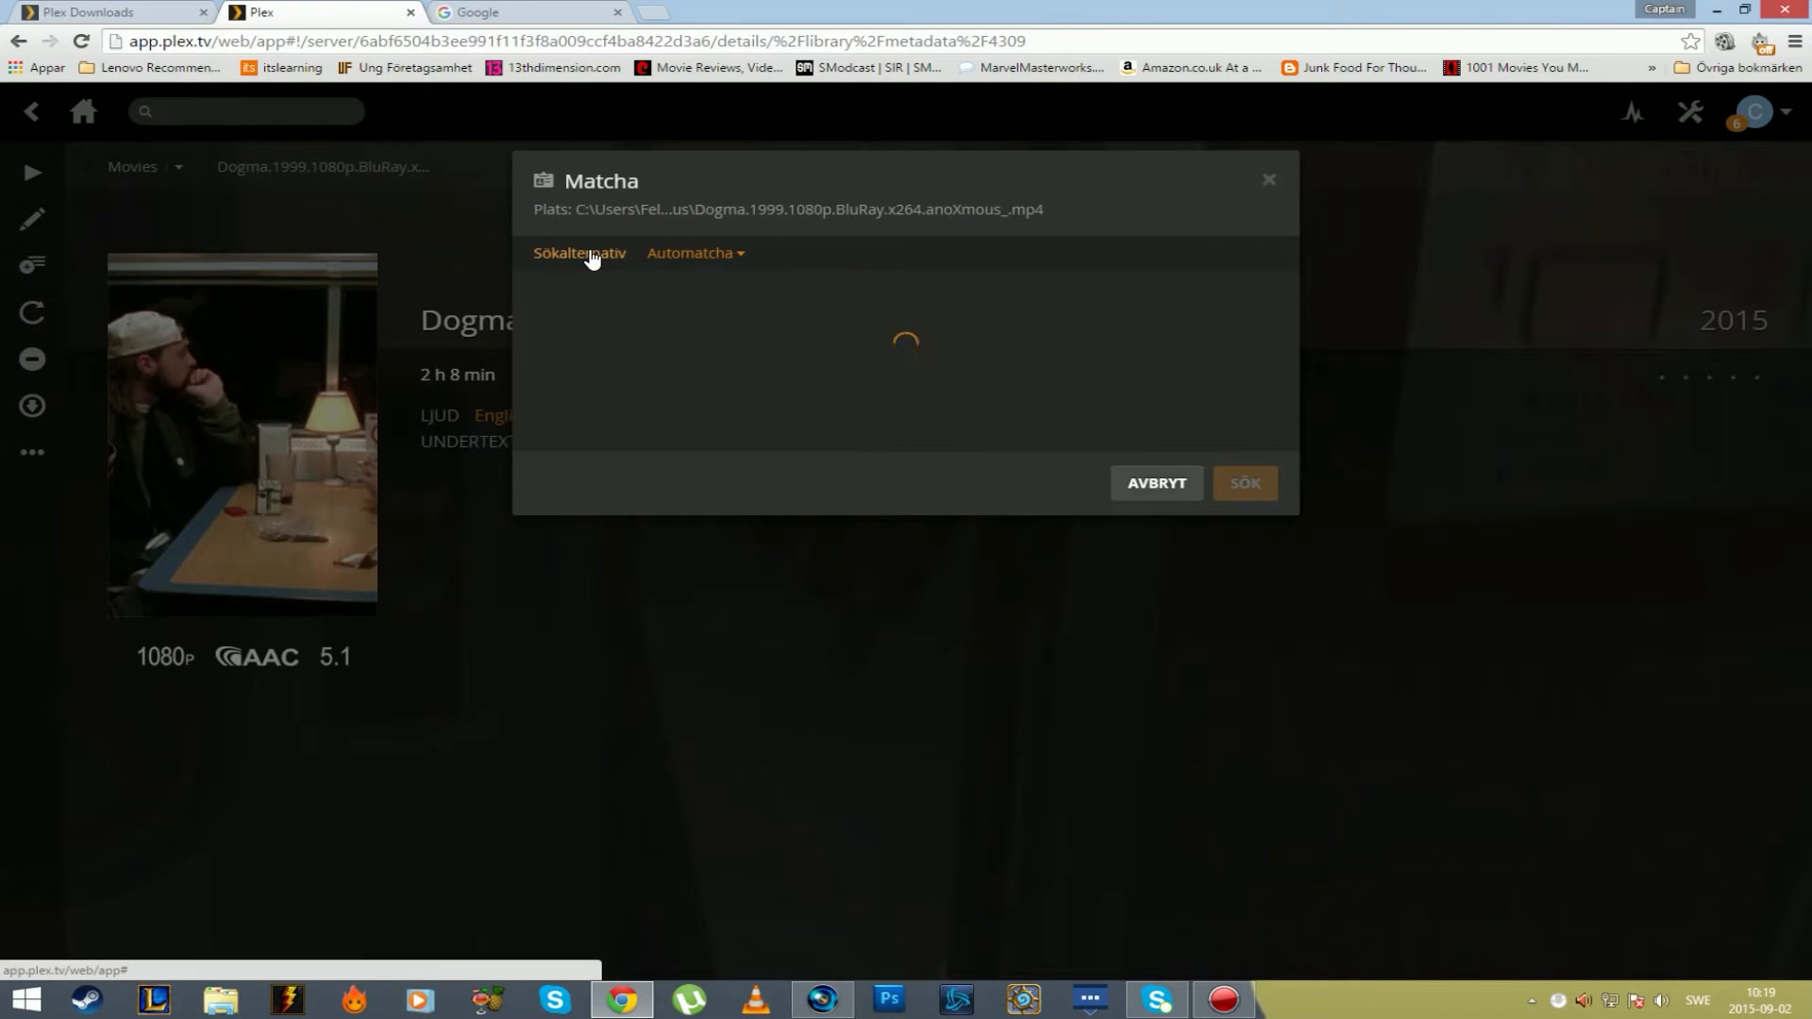
pyautogui.click(739, 257)
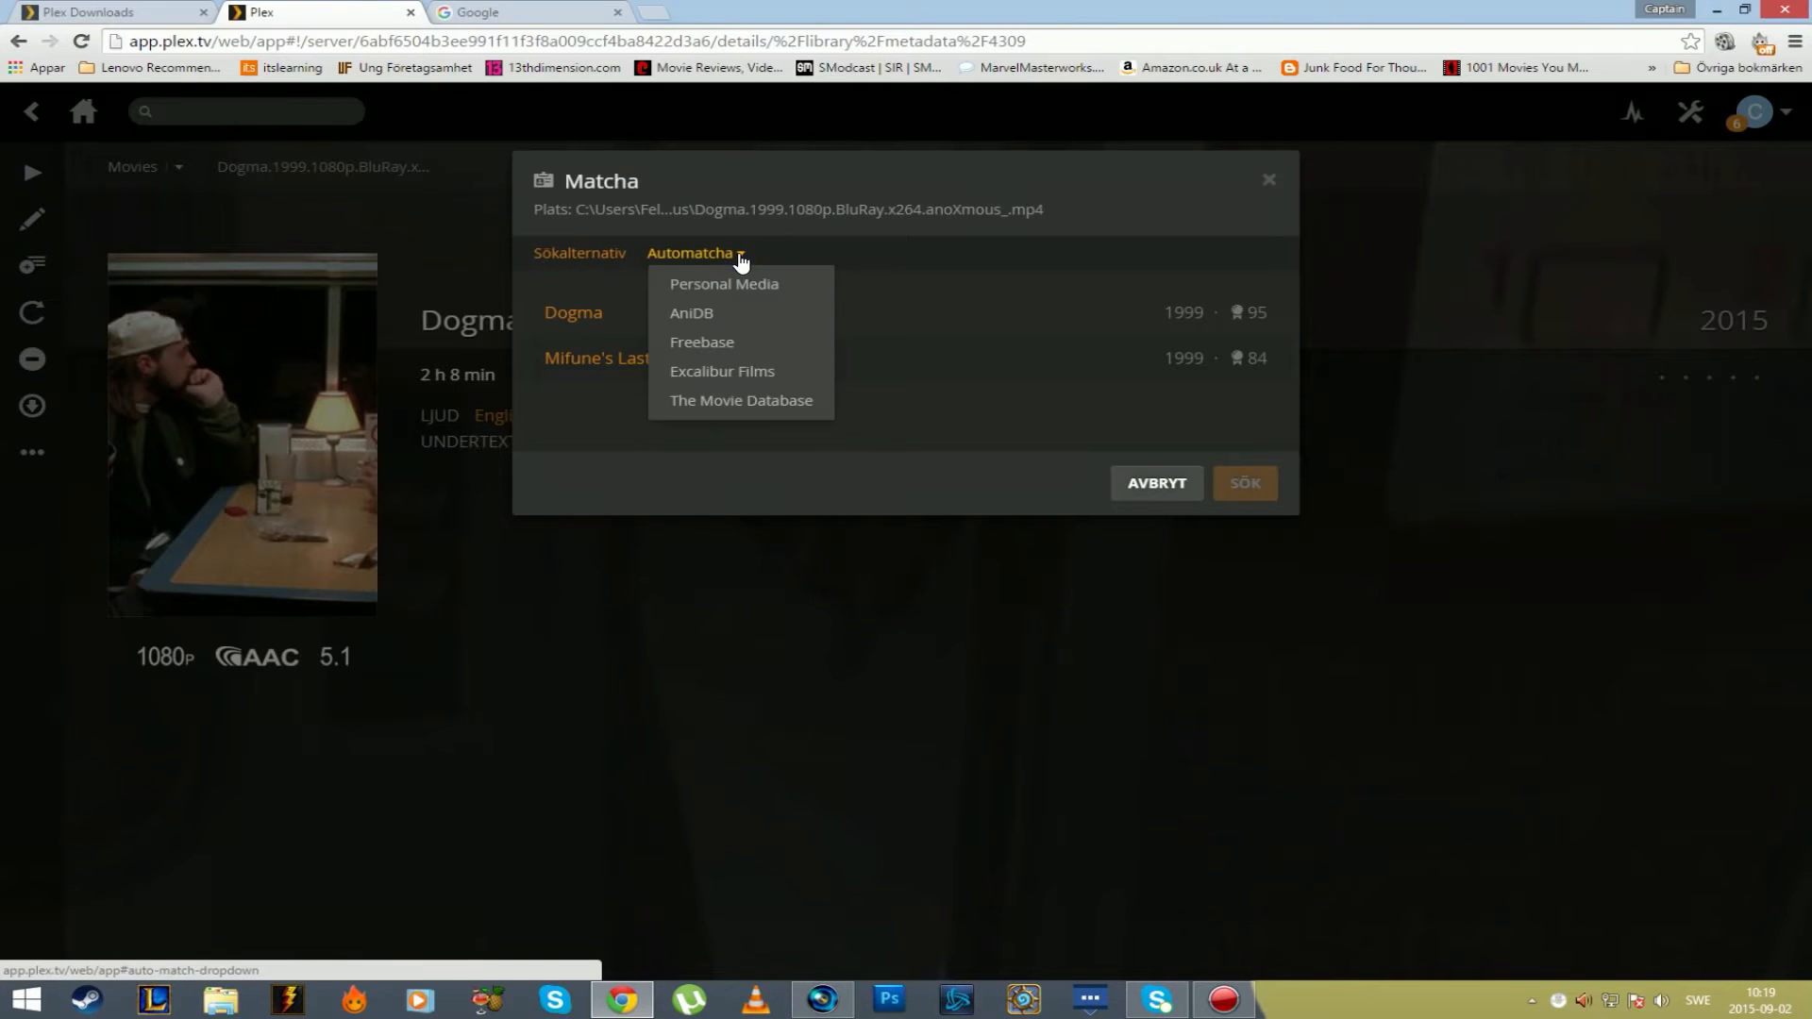
# In the match search options (Sökalternativ), shorten the title to Dogma and set the year to 1999.
pyautogui.click(585, 262)
pyautogui.moveTo(868, 339); pyautogui.dragTo(604, 325)
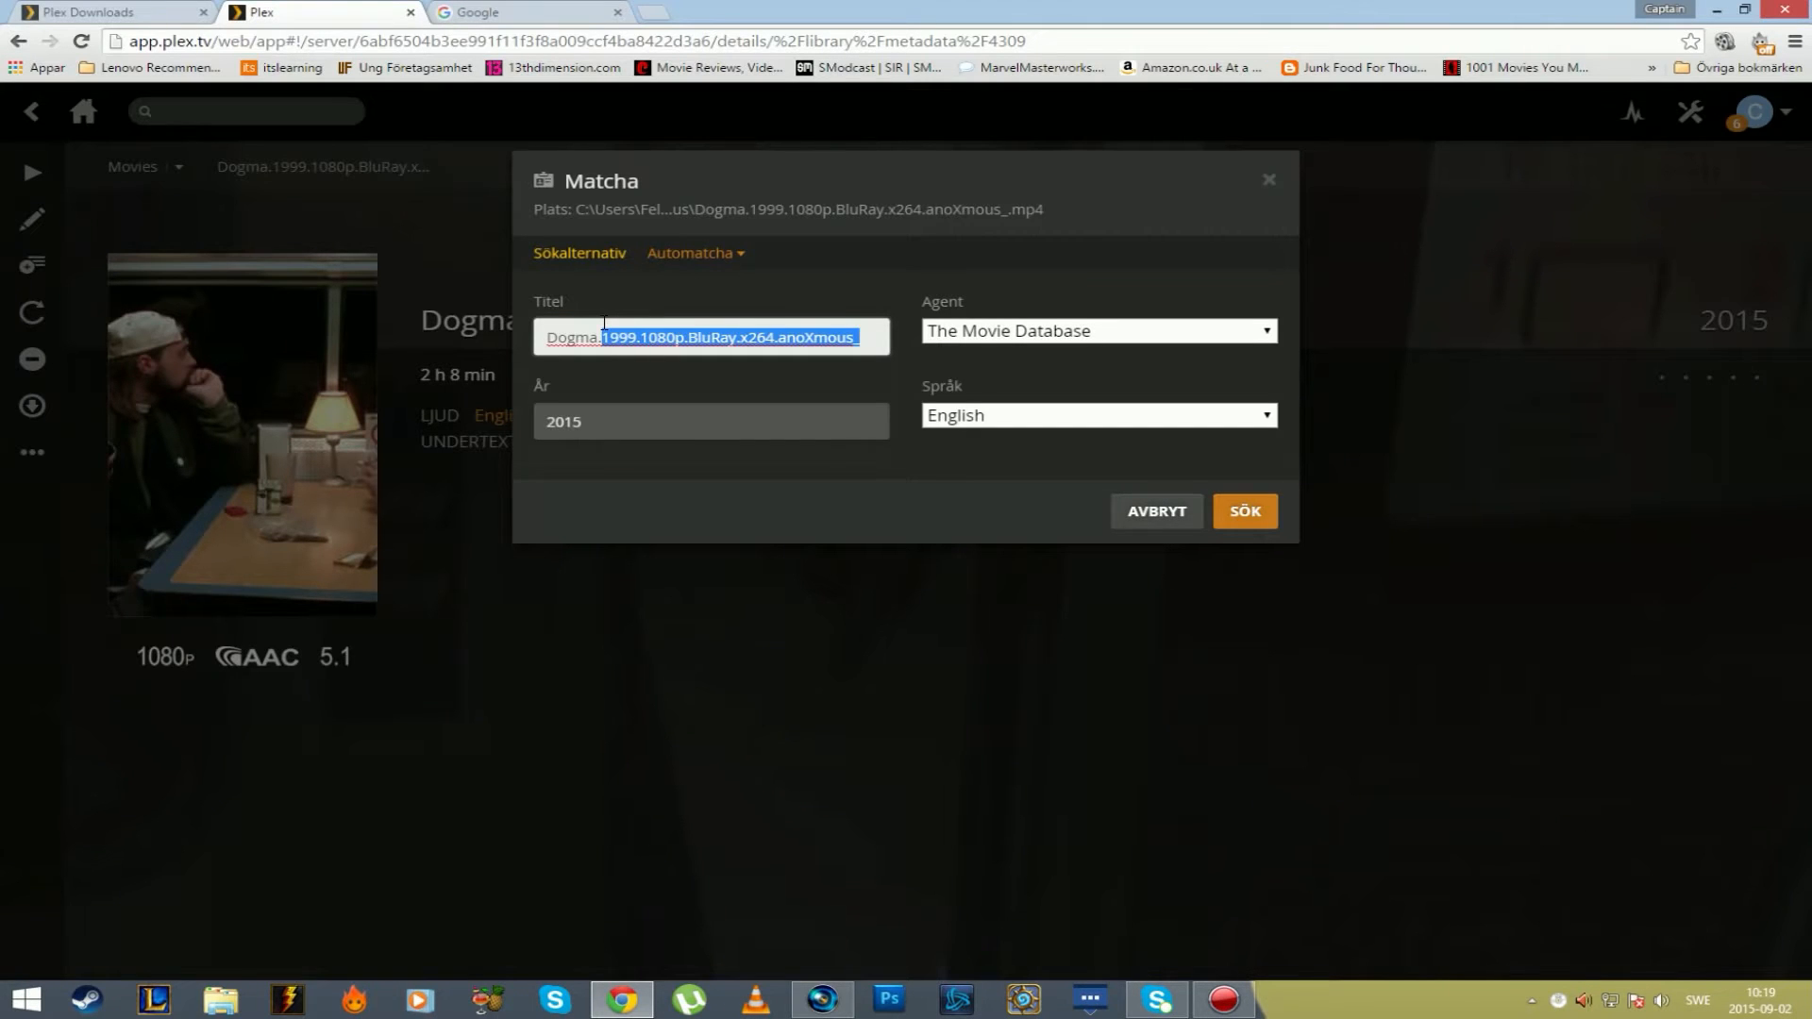
pyautogui.press('BackSpace')
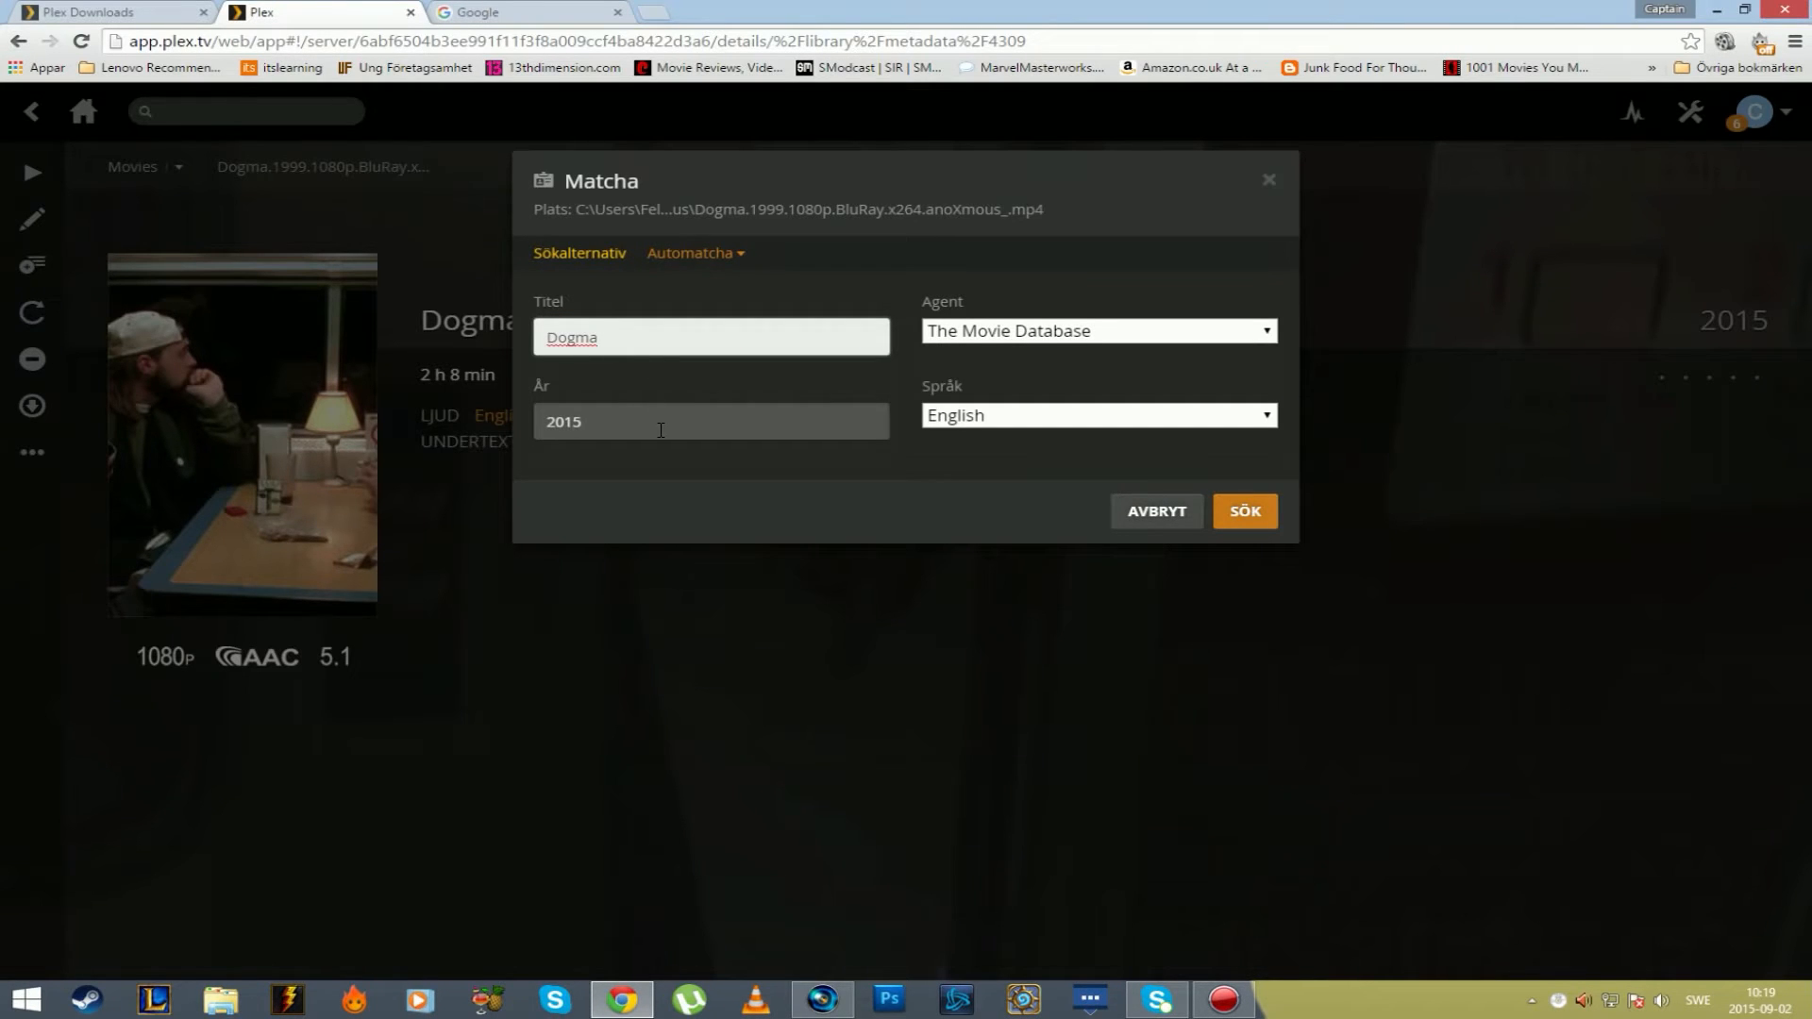
pyautogui.click(658, 428)
pyautogui.write('1999')
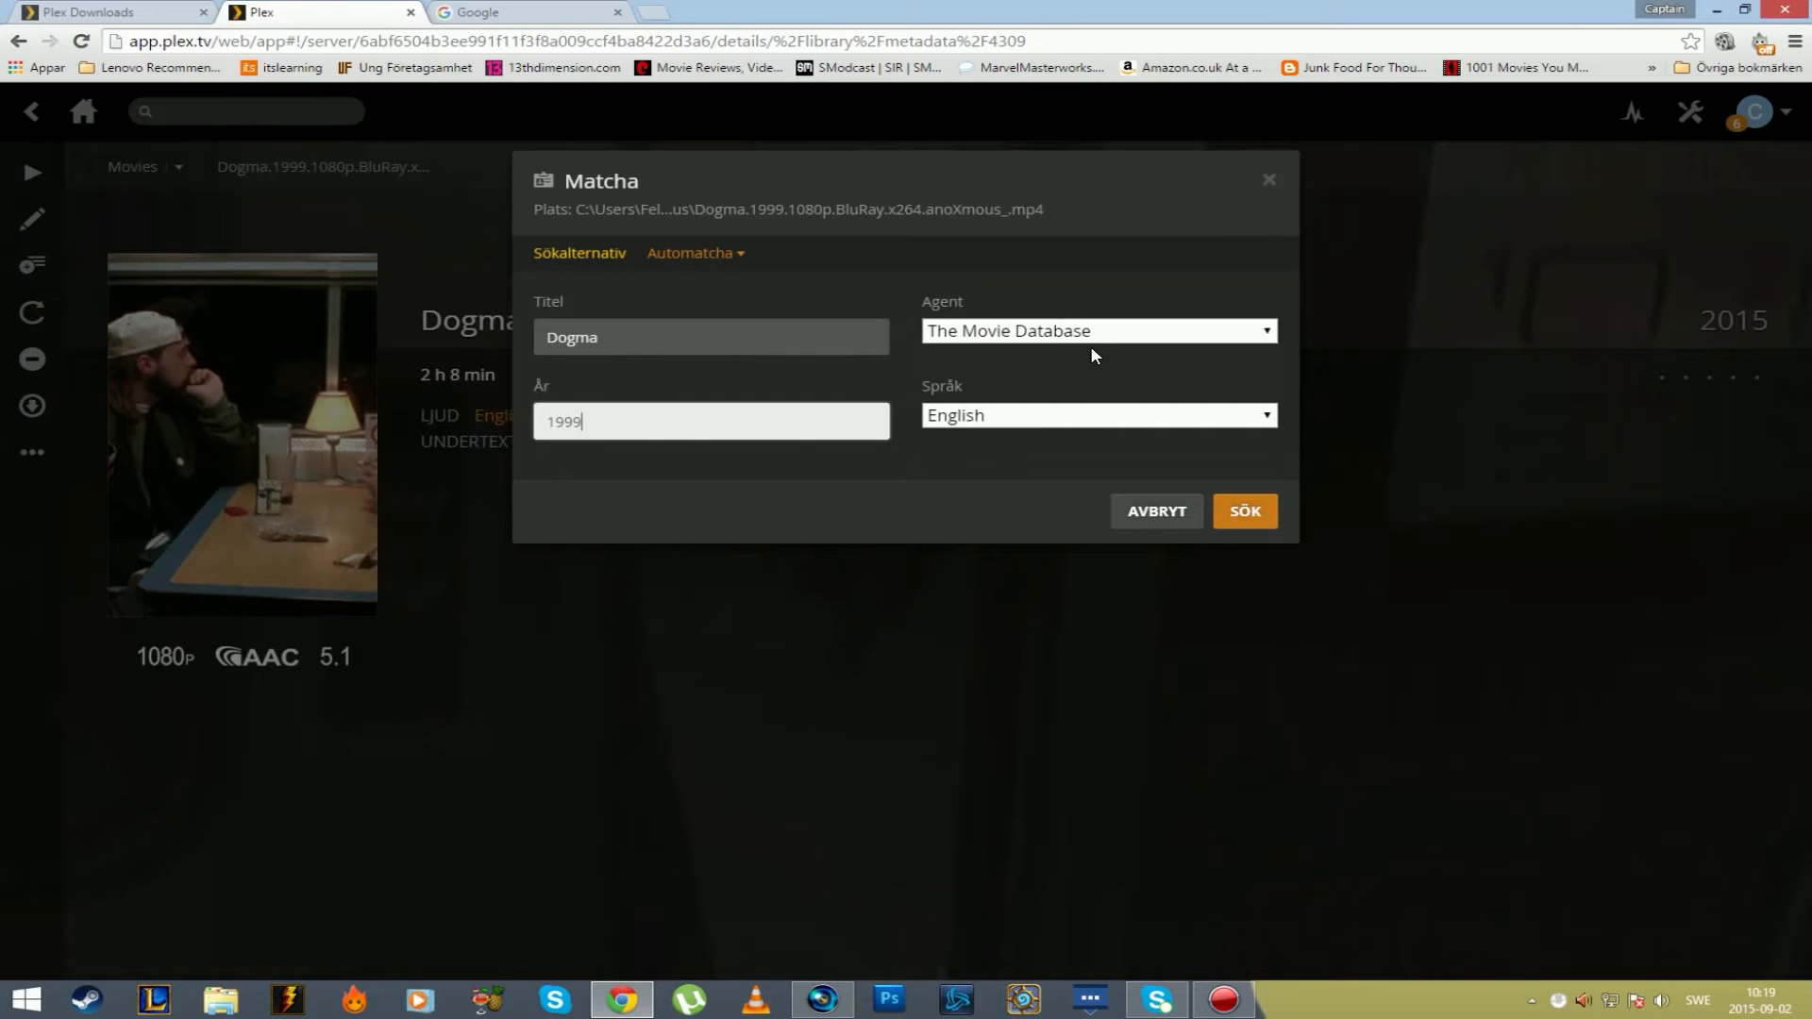
# Look over the available metadata agents for the match search, keeping The Movie Database selected.
pyautogui.click(1090, 335)
pyautogui.click(1072, 337)
pyautogui.click(1059, 337)
pyautogui.click(1061, 338)
pyautogui.click(1080, 338)
pyautogui.click(1095, 335)
pyautogui.click(1071, 336)
pyautogui.click(1057, 333)
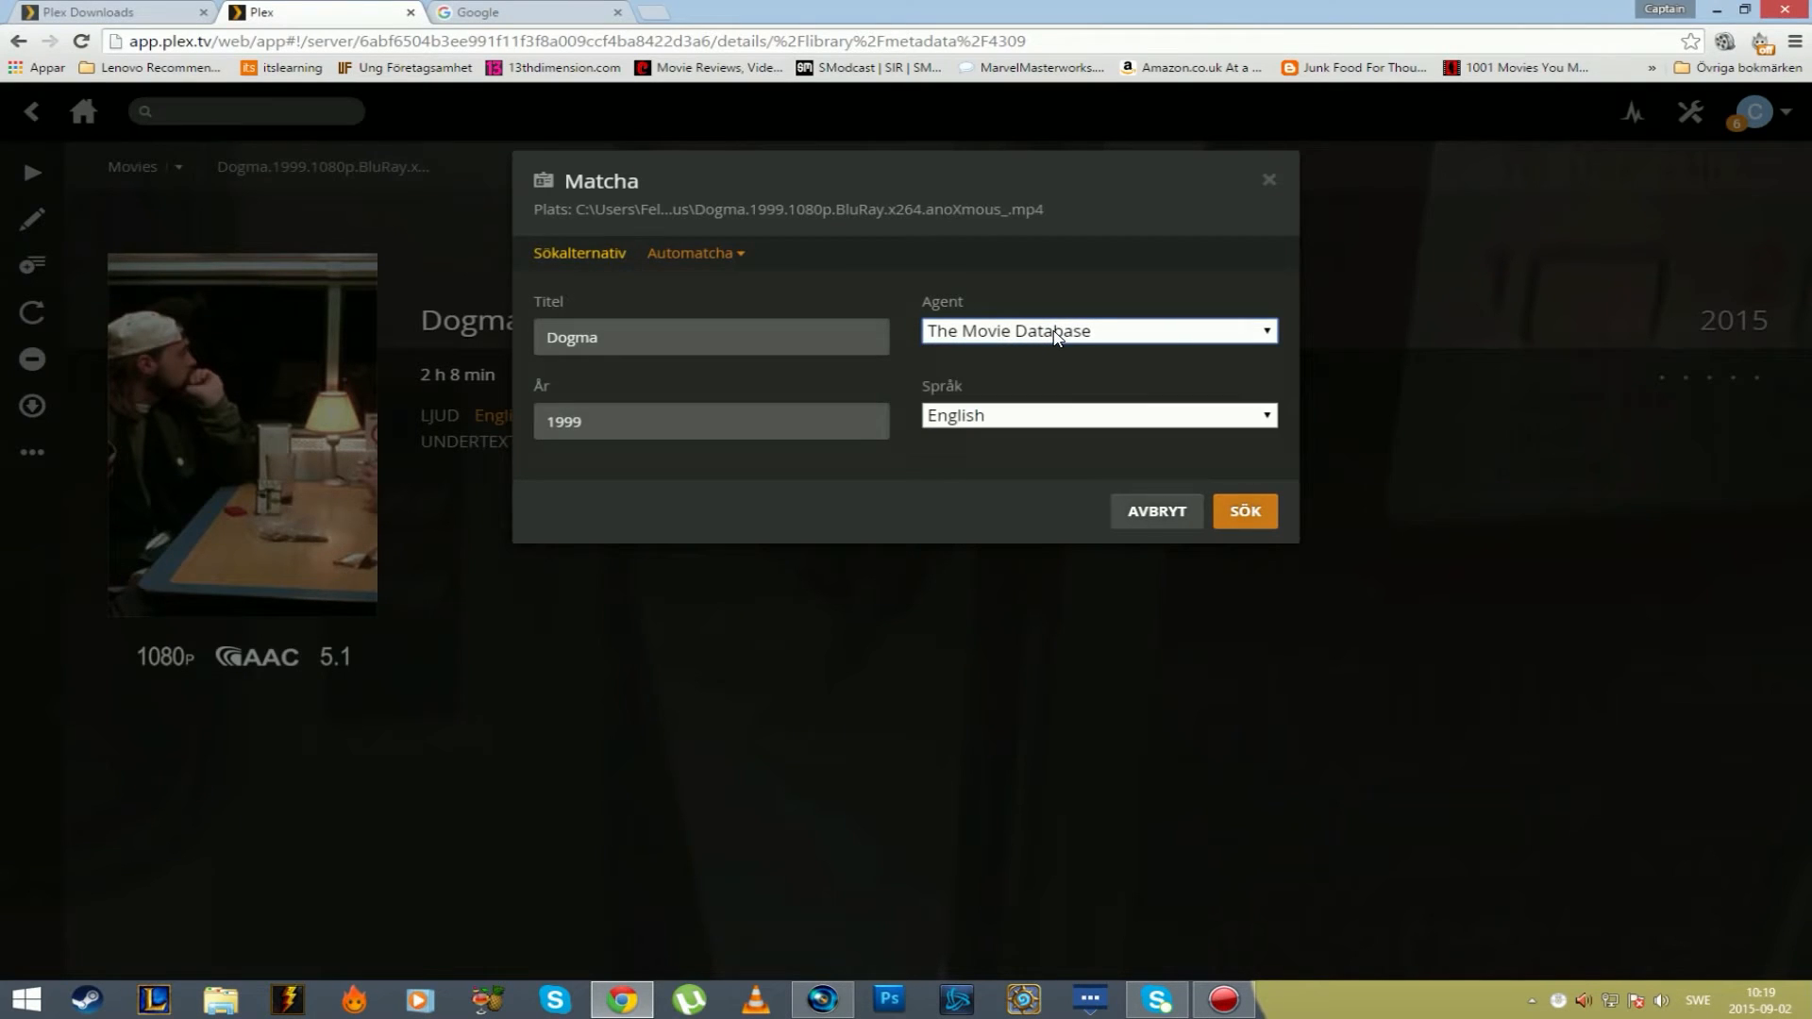
pyautogui.click(1030, 328)
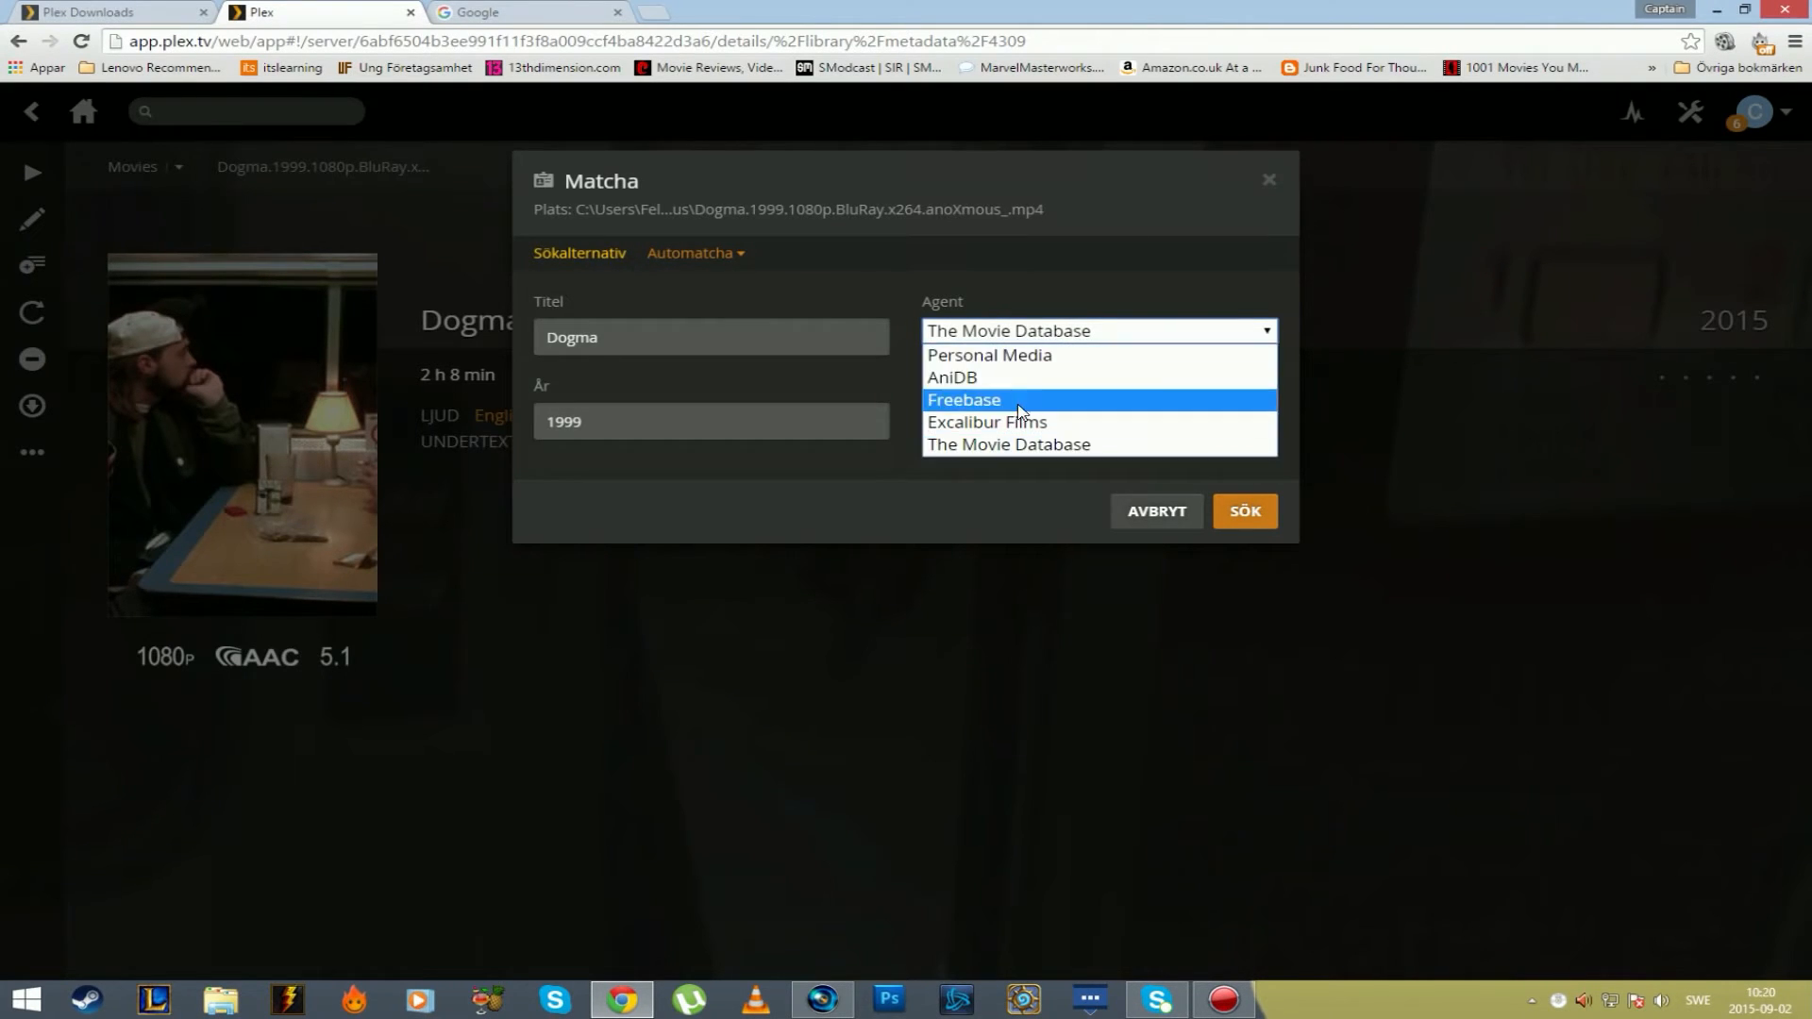
pyautogui.click(981, 446)
pyautogui.click(1052, 332)
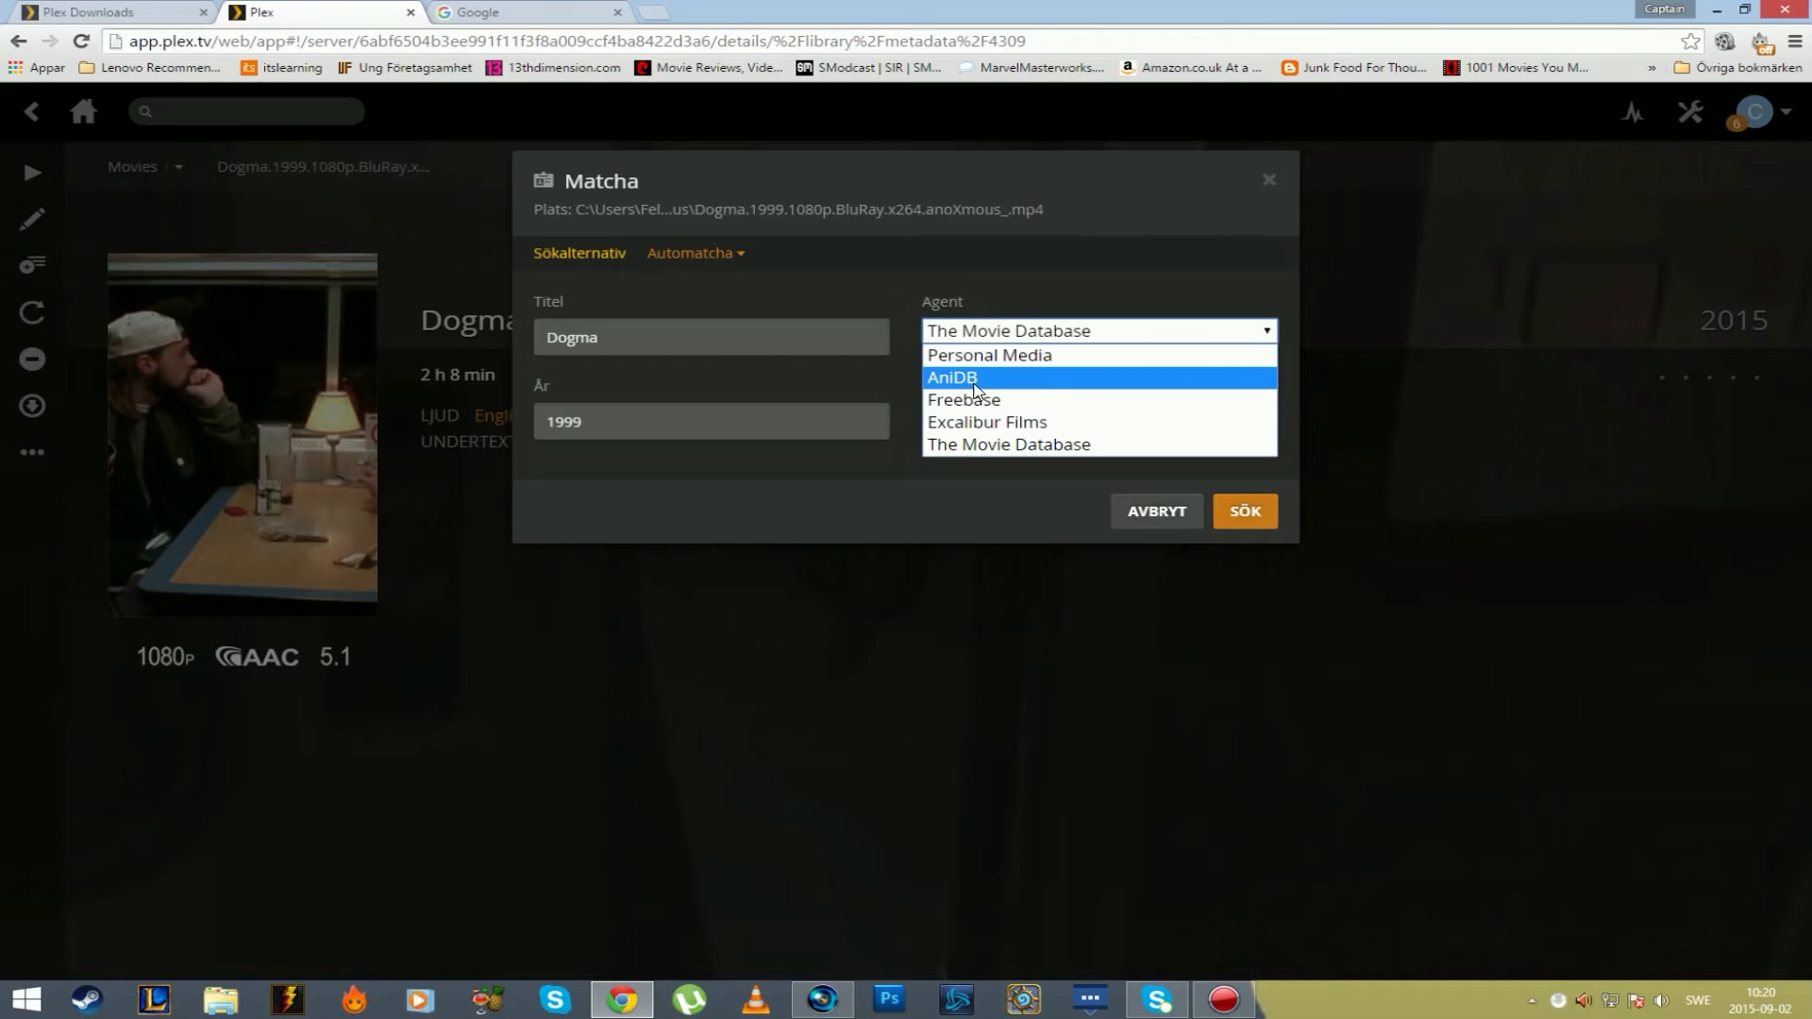
pyautogui.click(1093, 329)
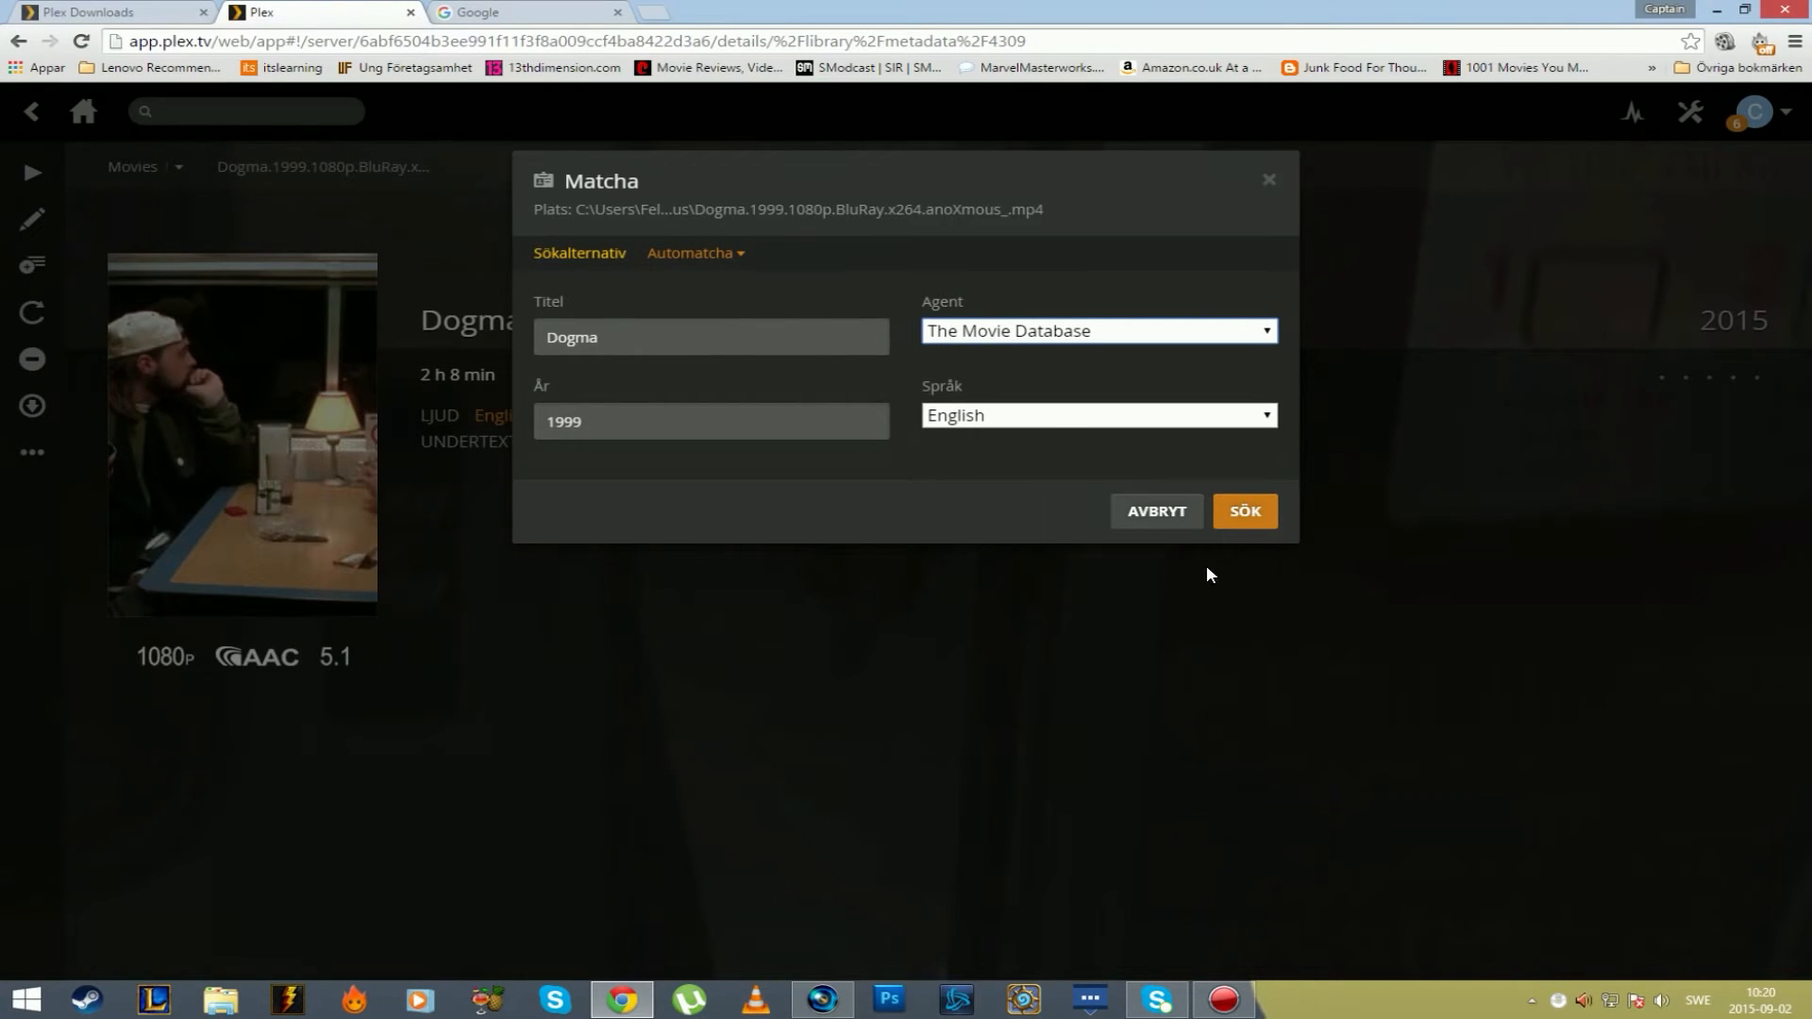
# Run the match search and apply the 1999 Dogma result to the movie.
pyautogui.click(1264, 515)
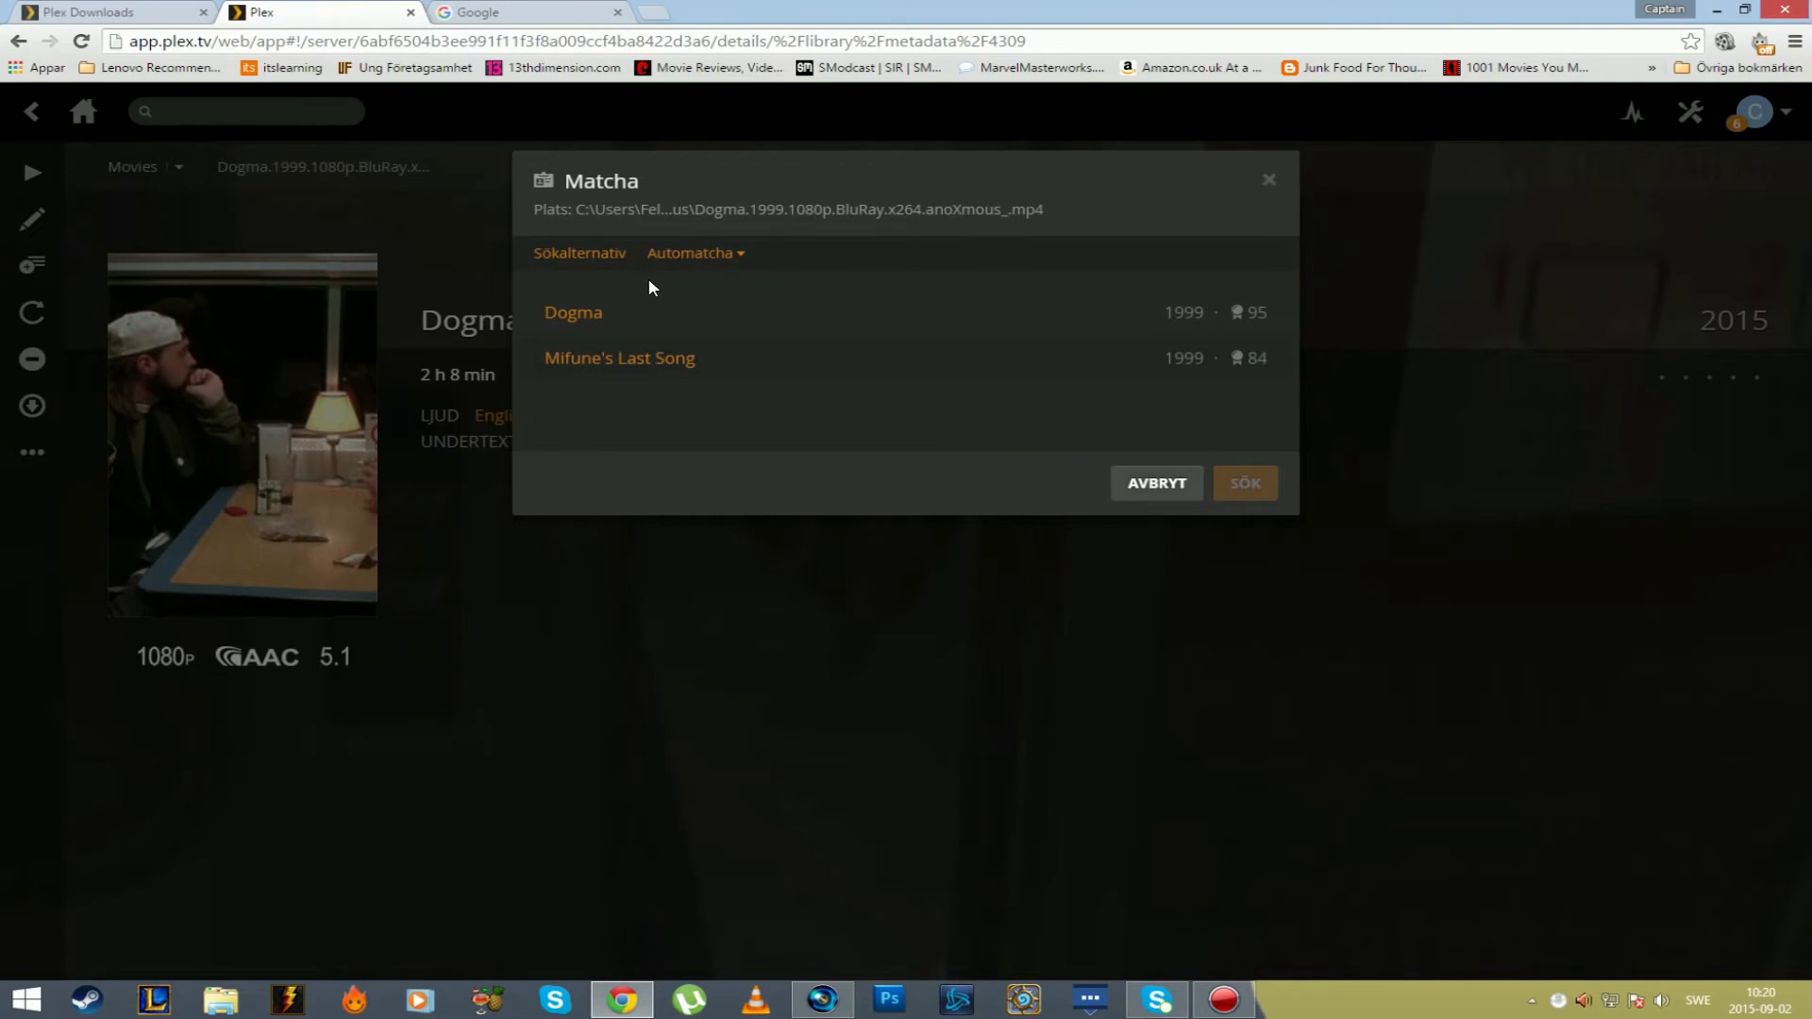
pyautogui.click(743, 257)
pyautogui.click(741, 256)
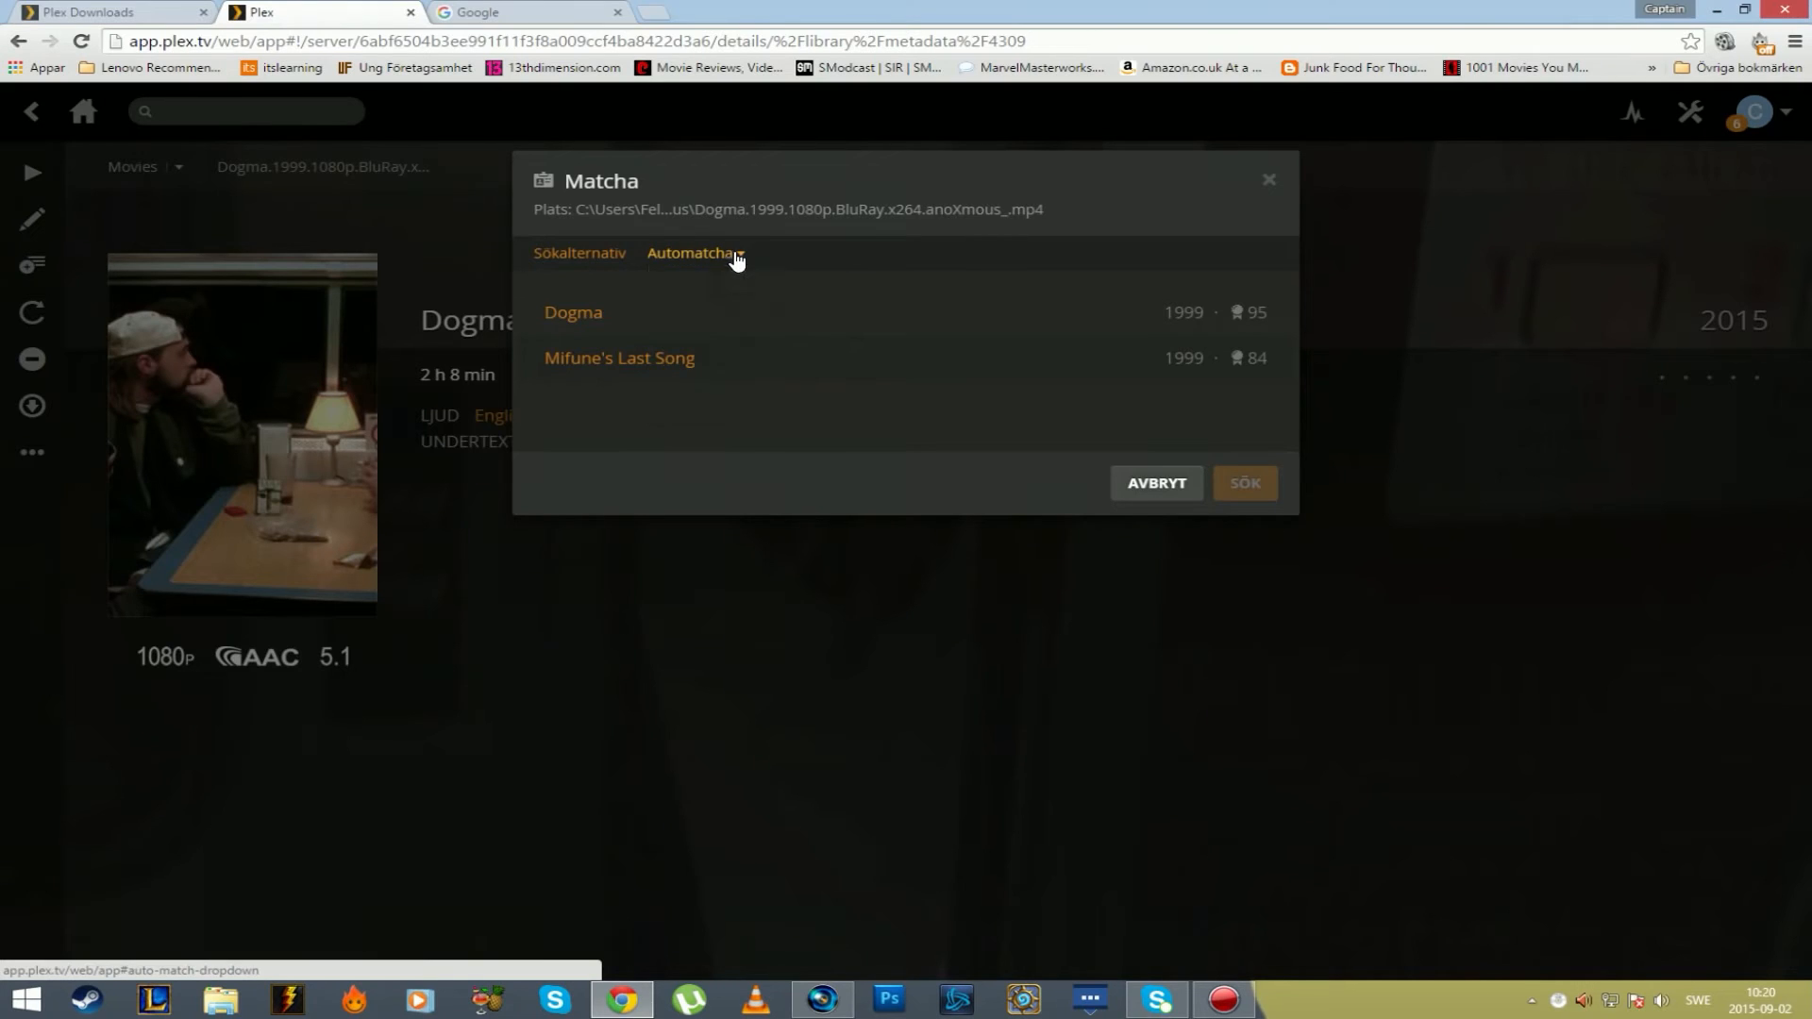
pyautogui.click(590, 321)
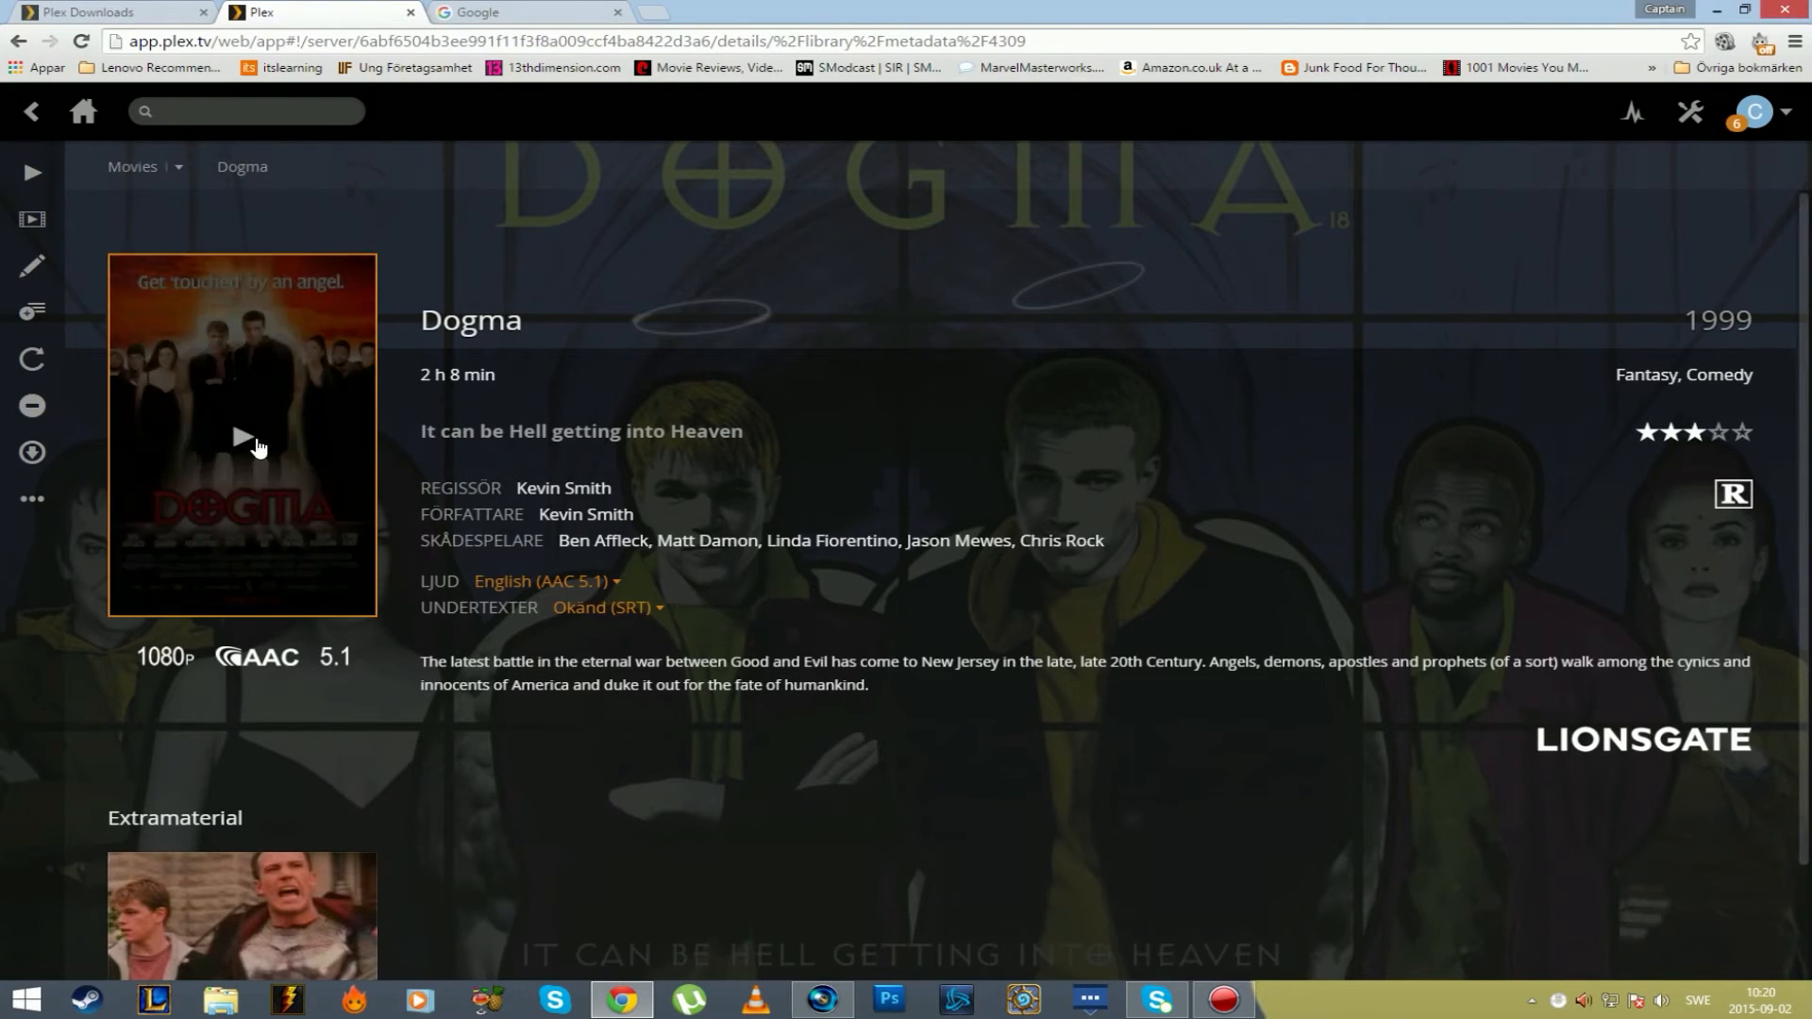
# Look over Dogma's details page, including its audio track (Ljud) and subtitle (Undertexter) choices and the Extramaterial trailer.
pyautogui.scroll(-2, 828, 673)
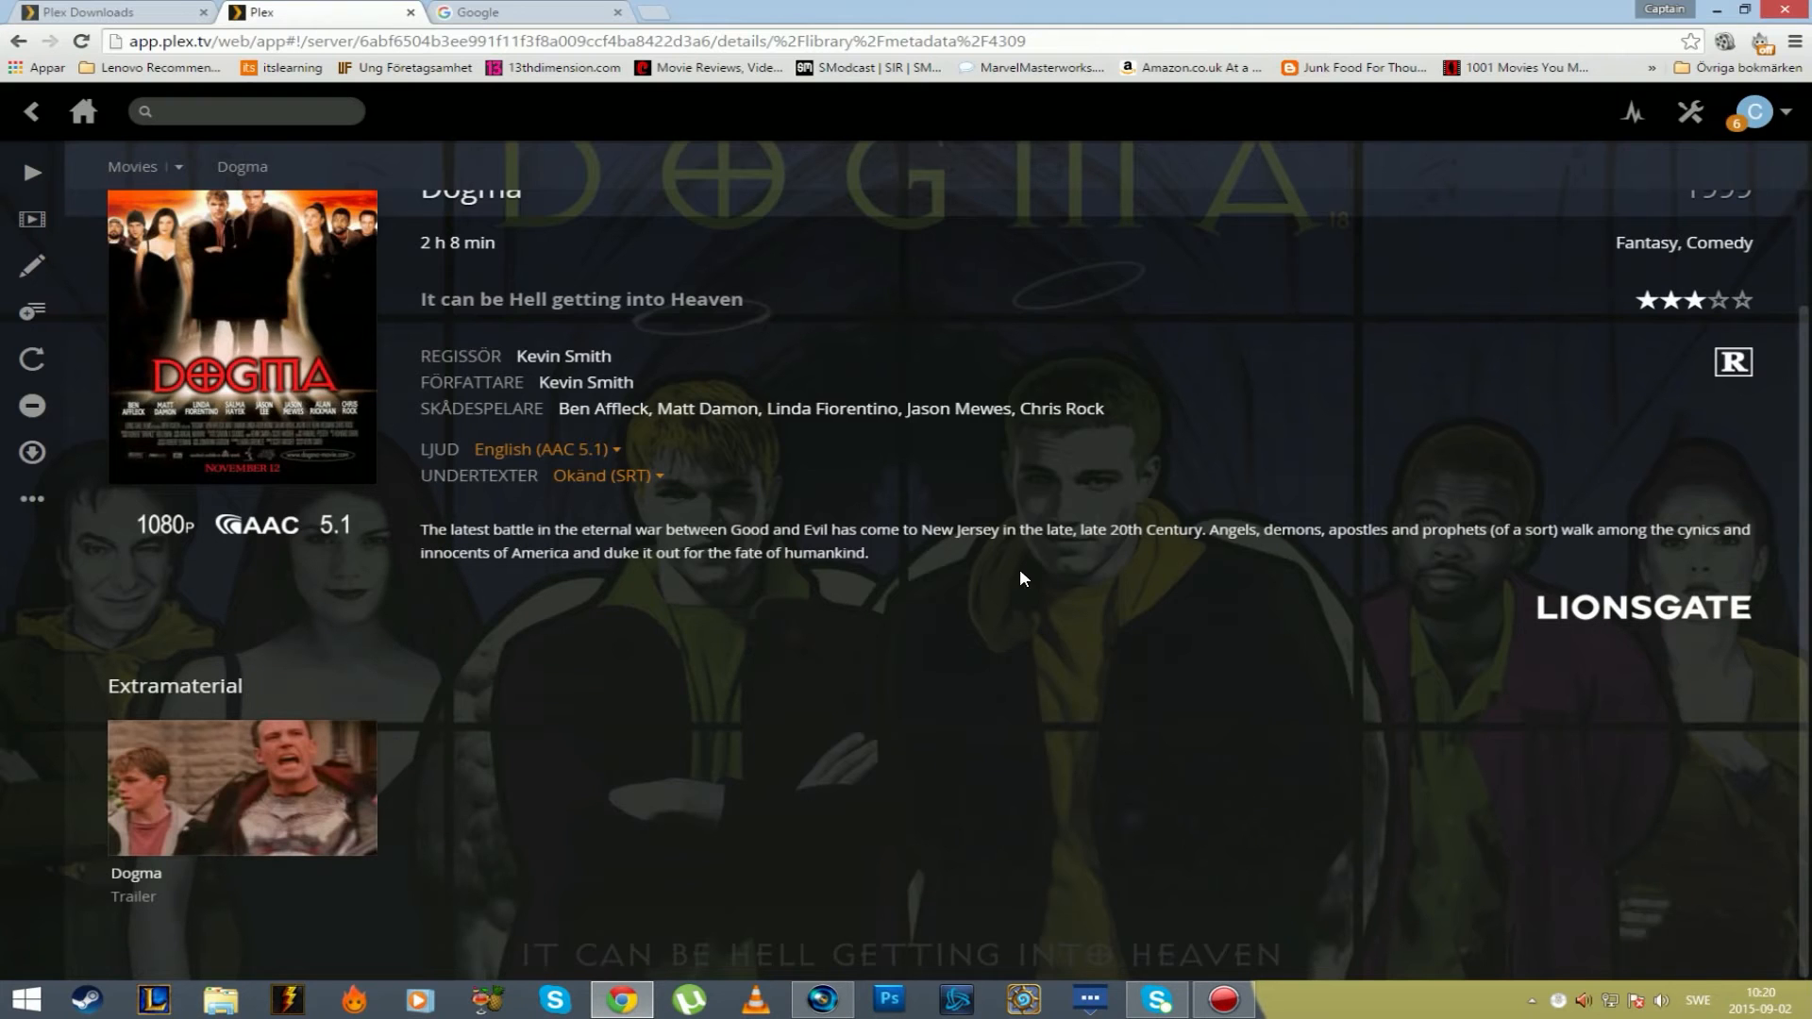
pyautogui.scroll(1, 1262, 486)
pyautogui.scroll(-1, 1271, 472)
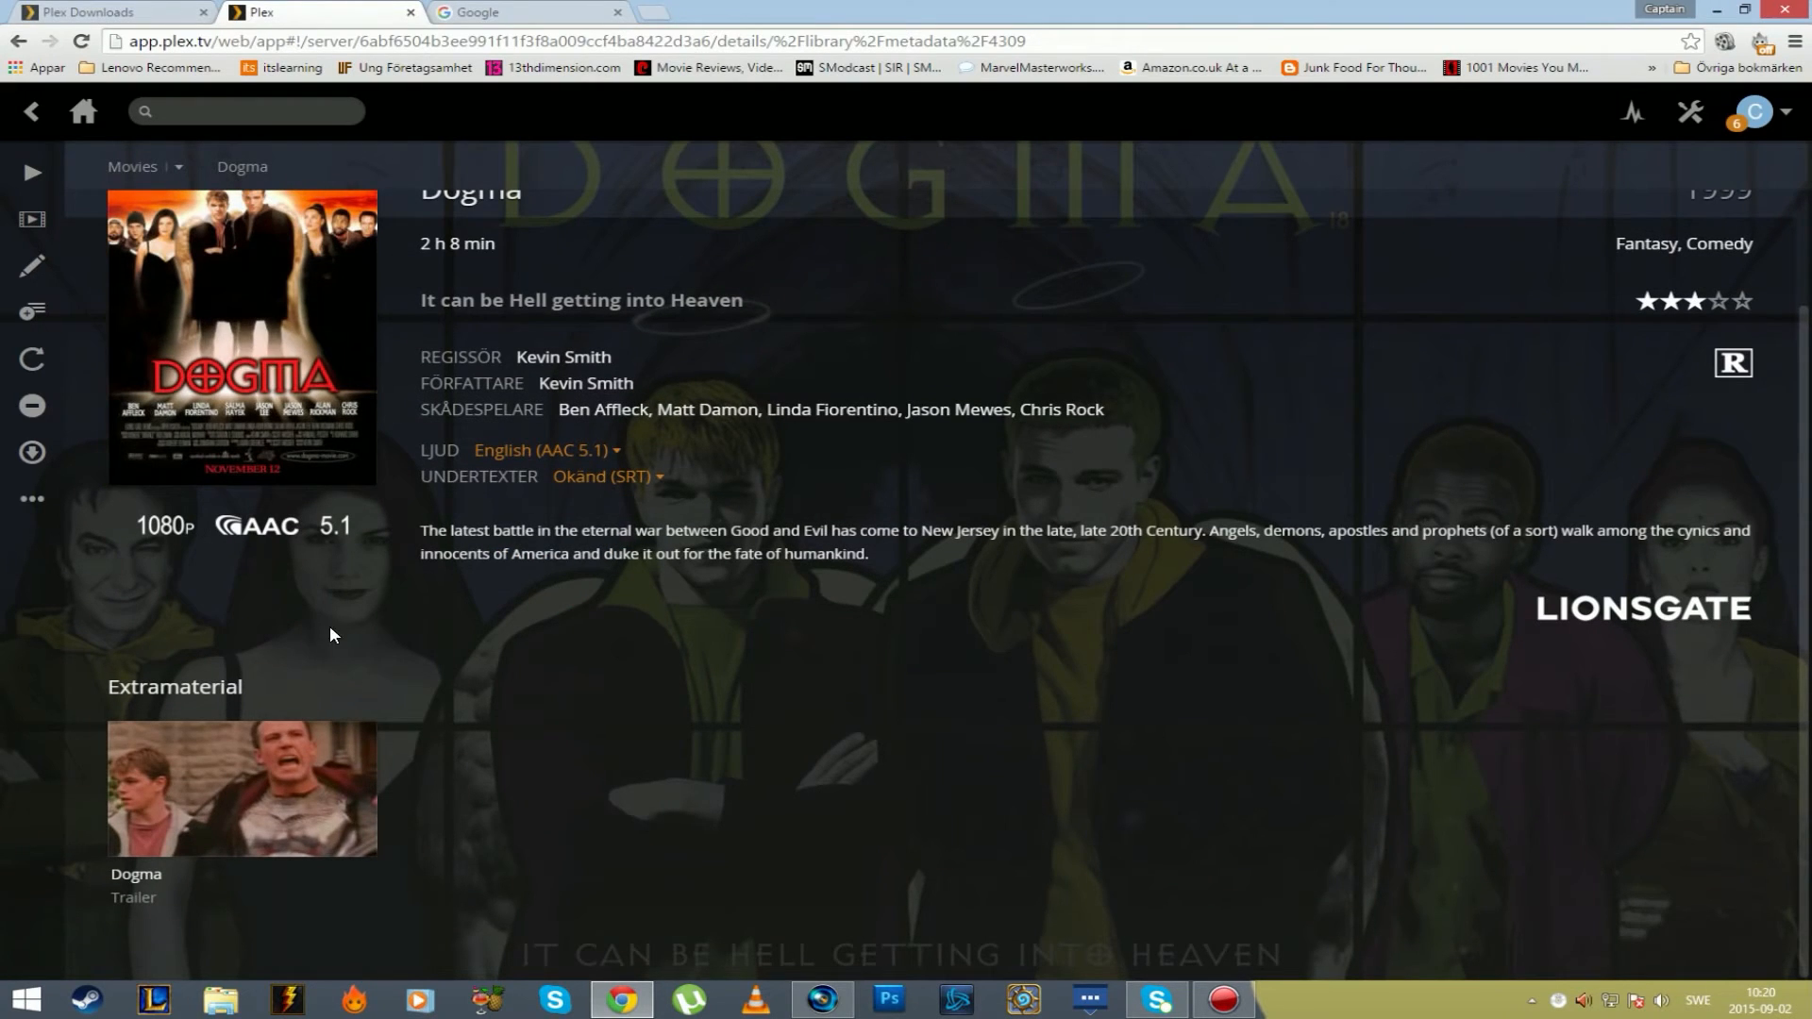
pyautogui.click(621, 447)
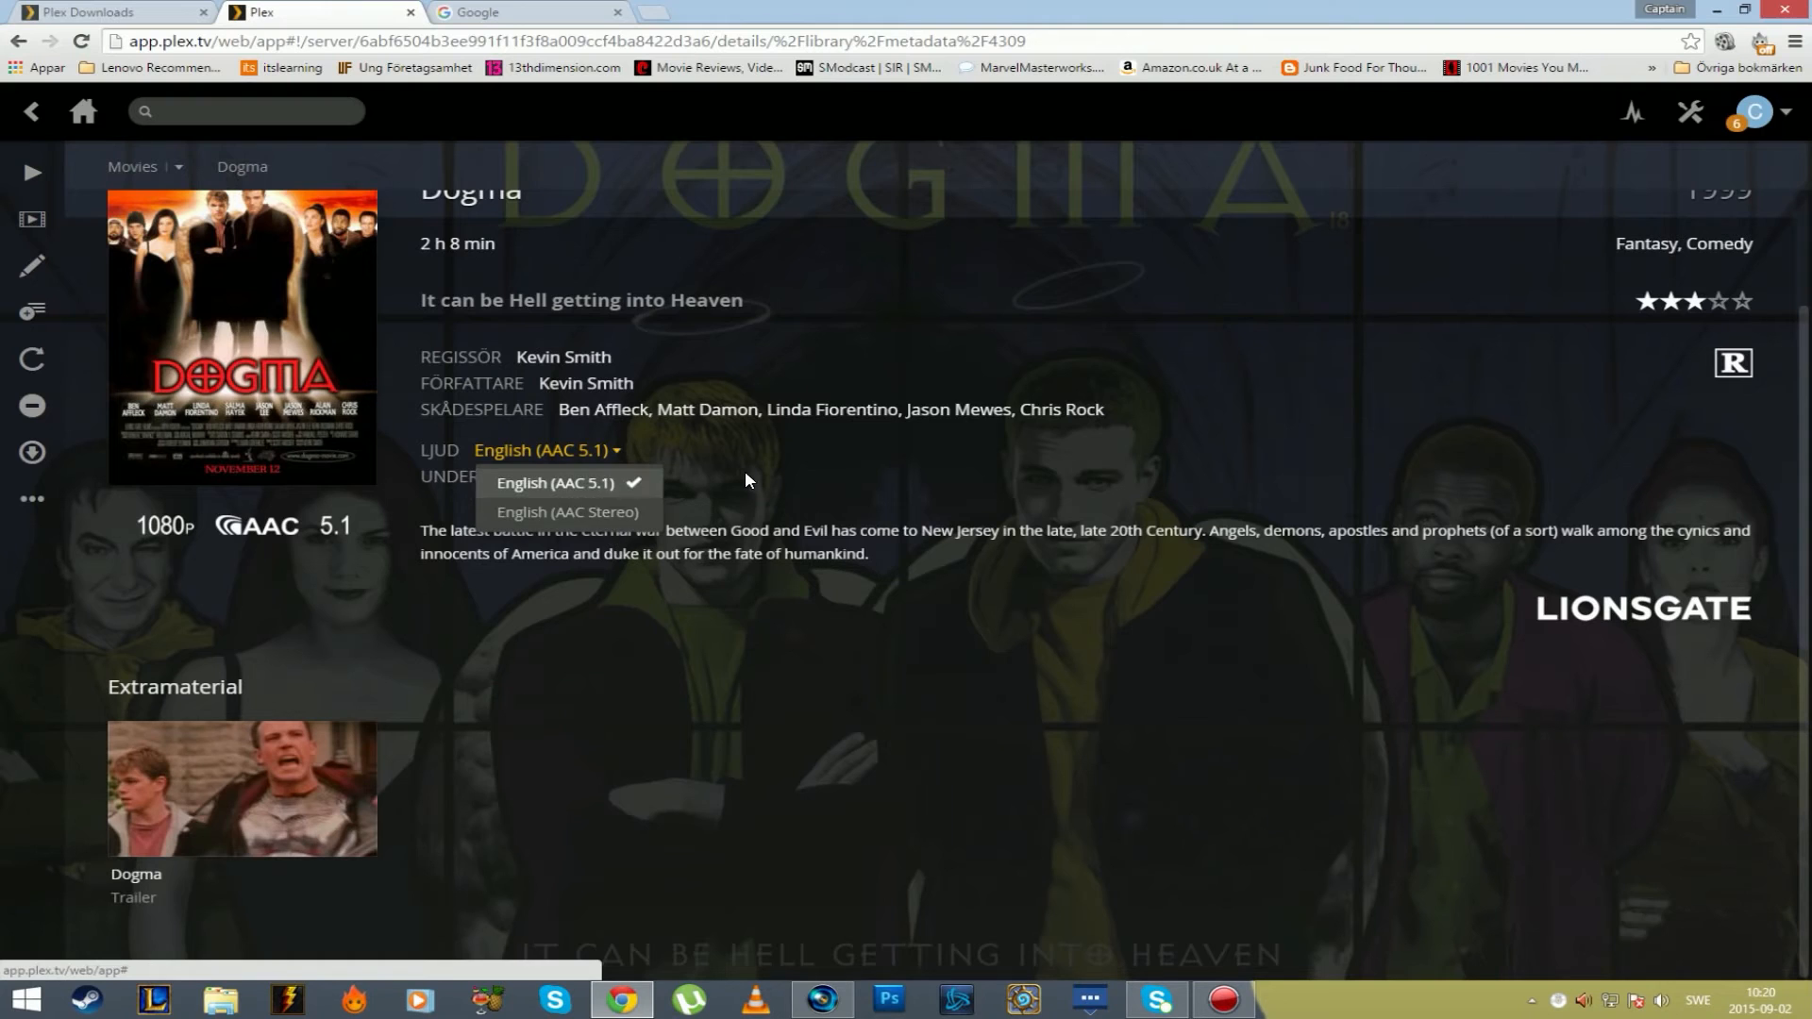
pyautogui.click(745, 480)
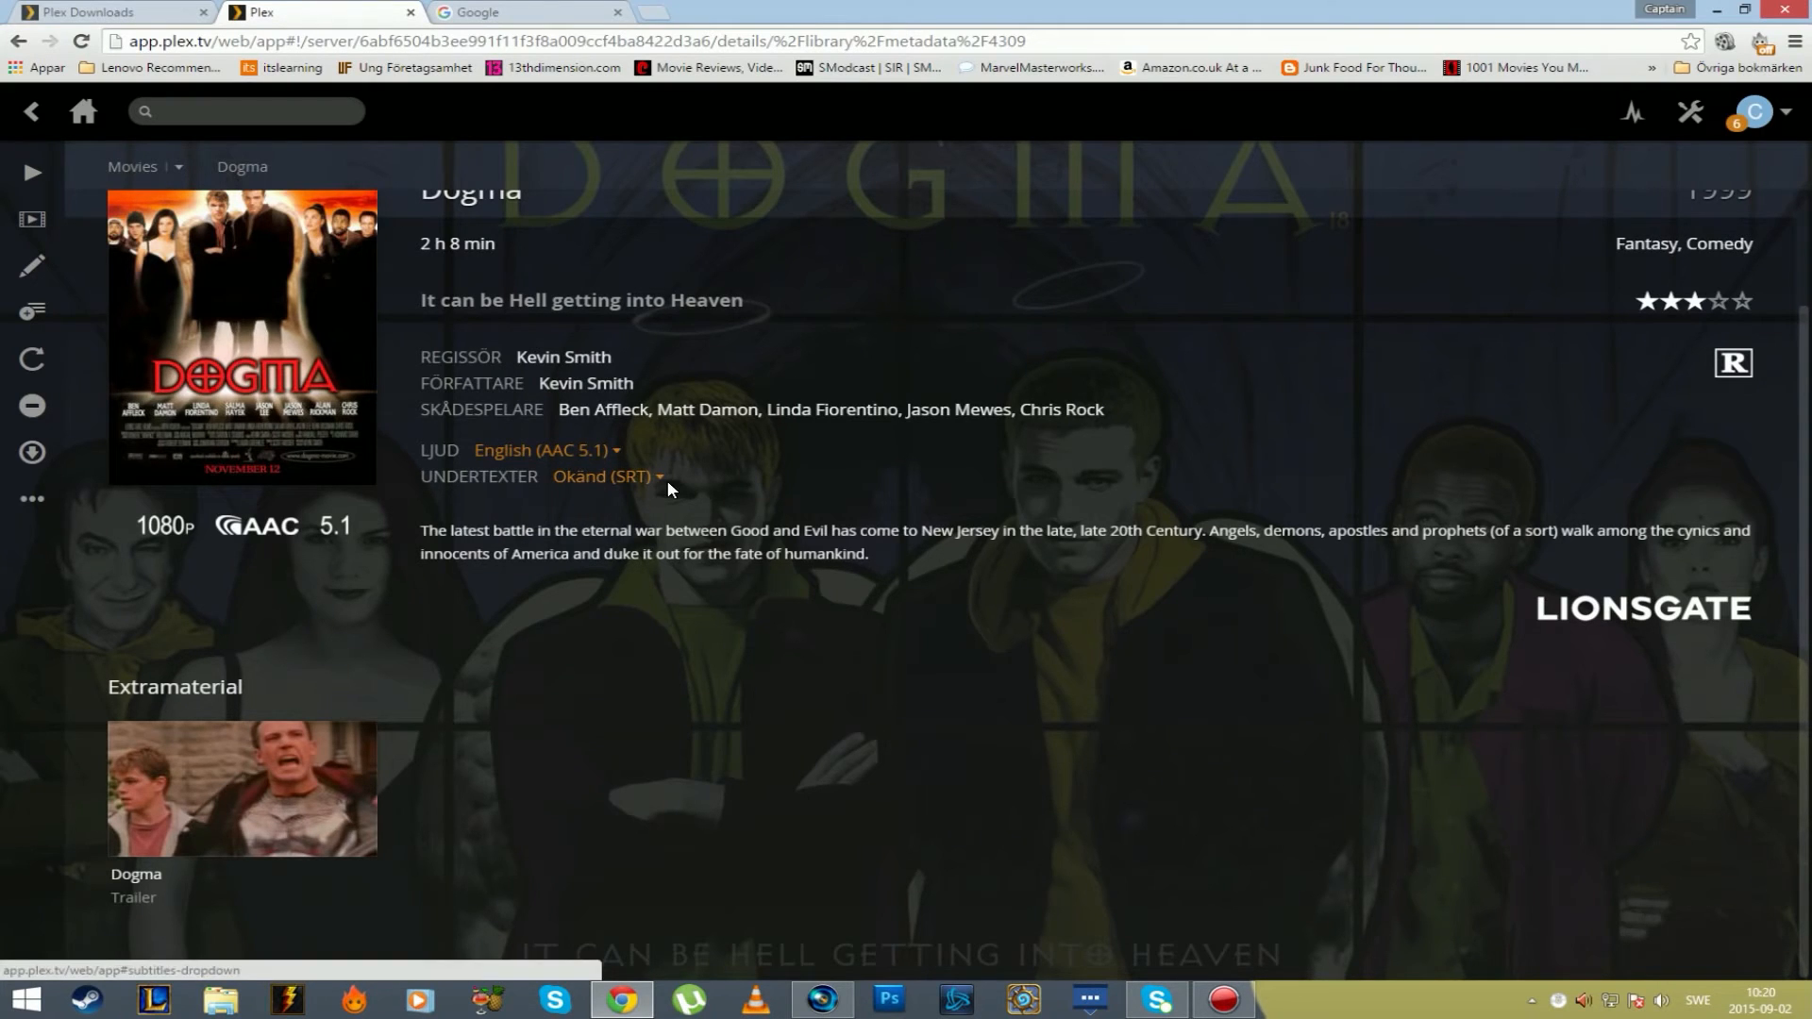
pyautogui.click(659, 475)
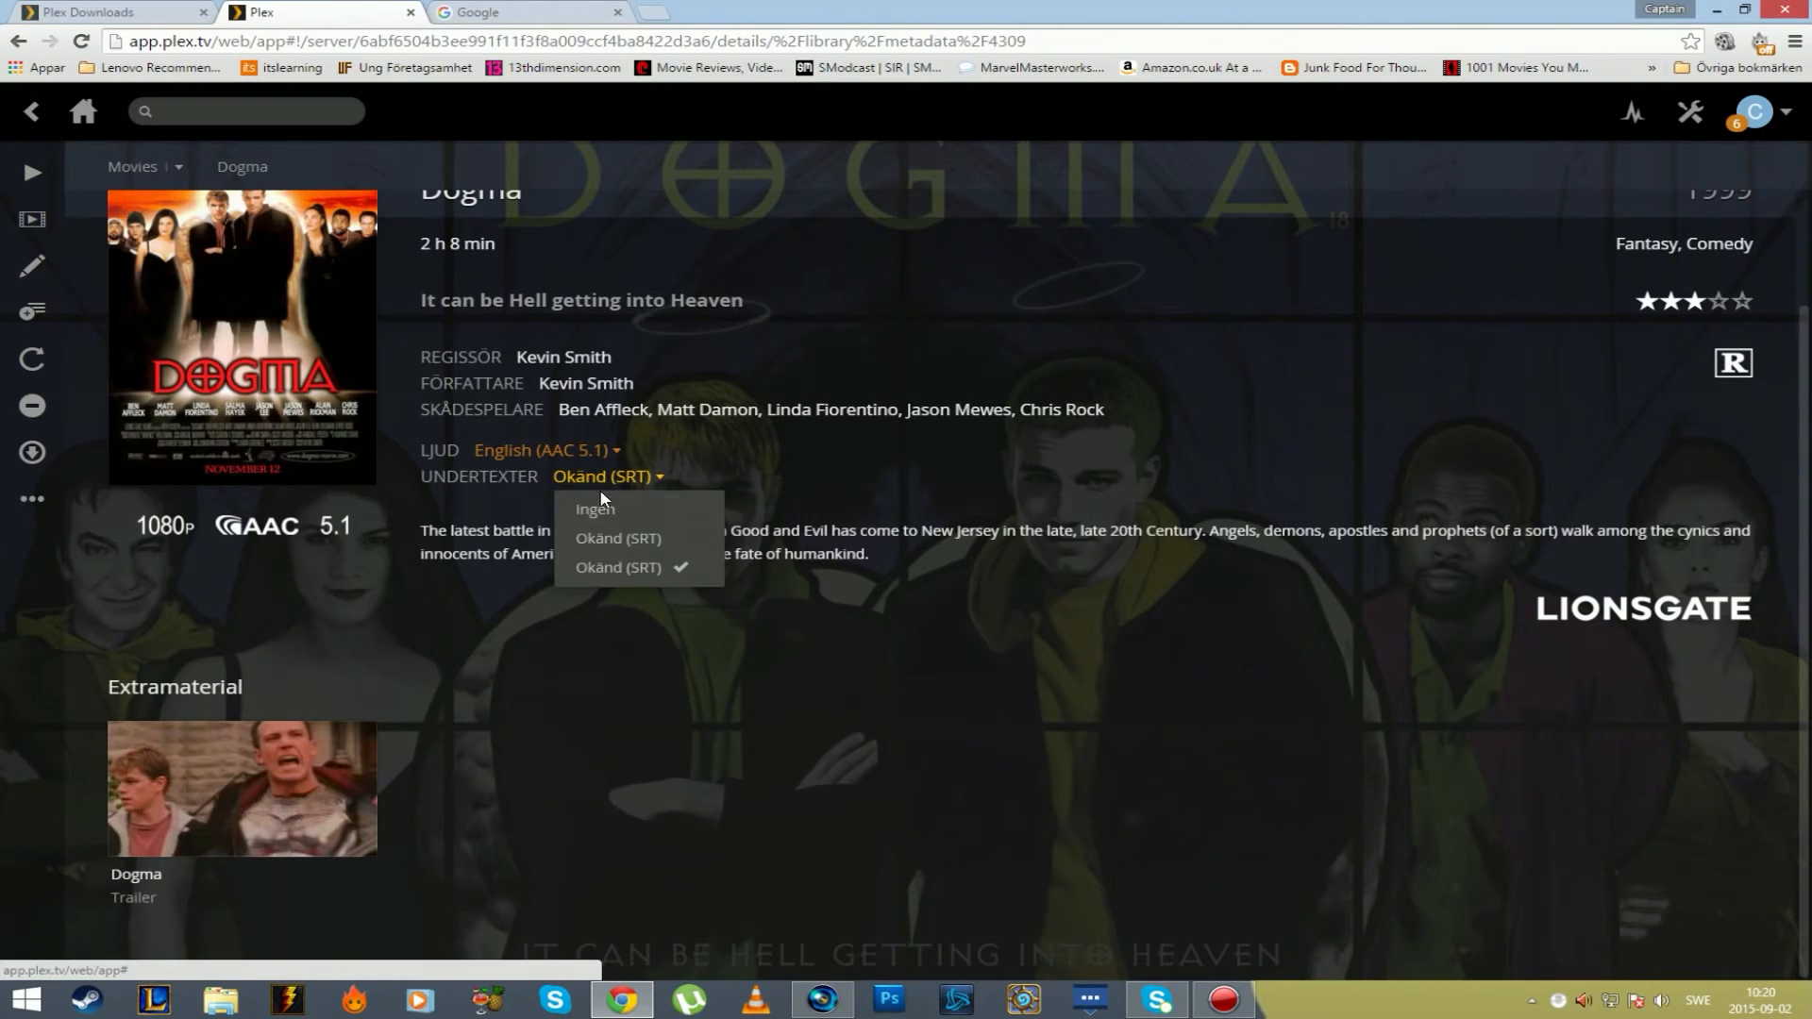
pyautogui.click(736, 452)
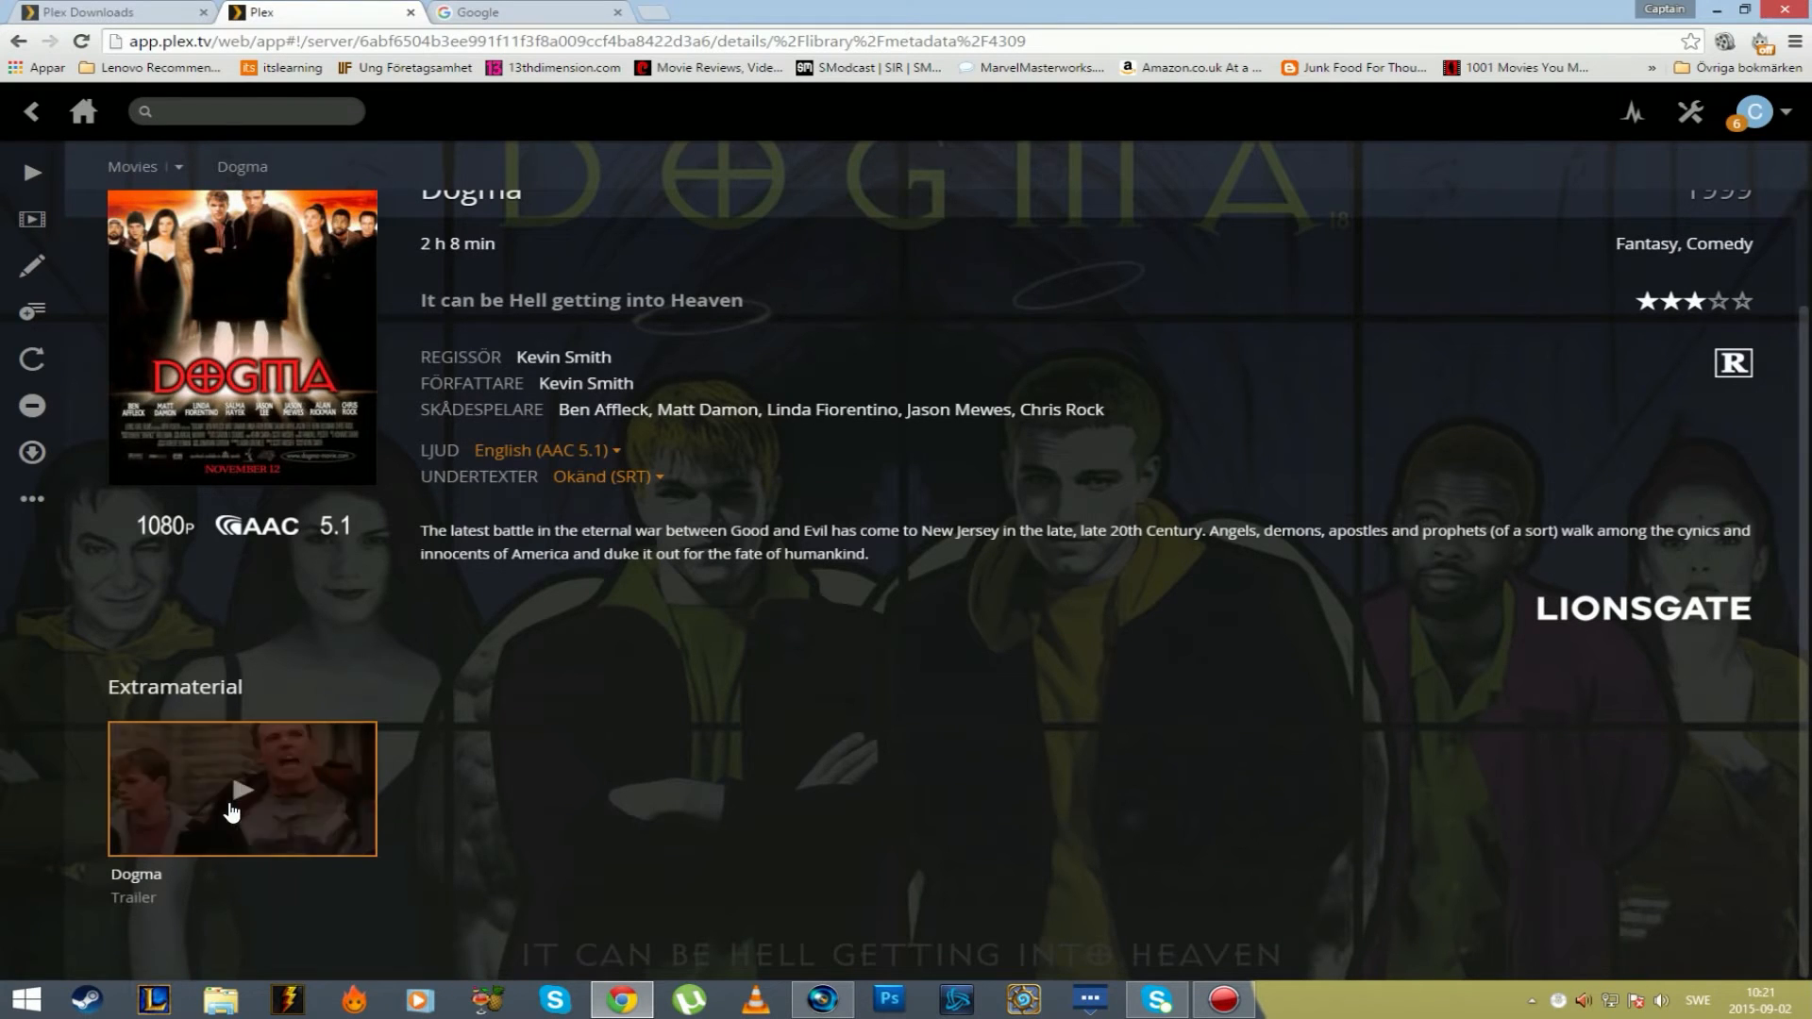
# View Dogma's media information, including its file, video and container details, and close it.
pyautogui.click(32, 498)
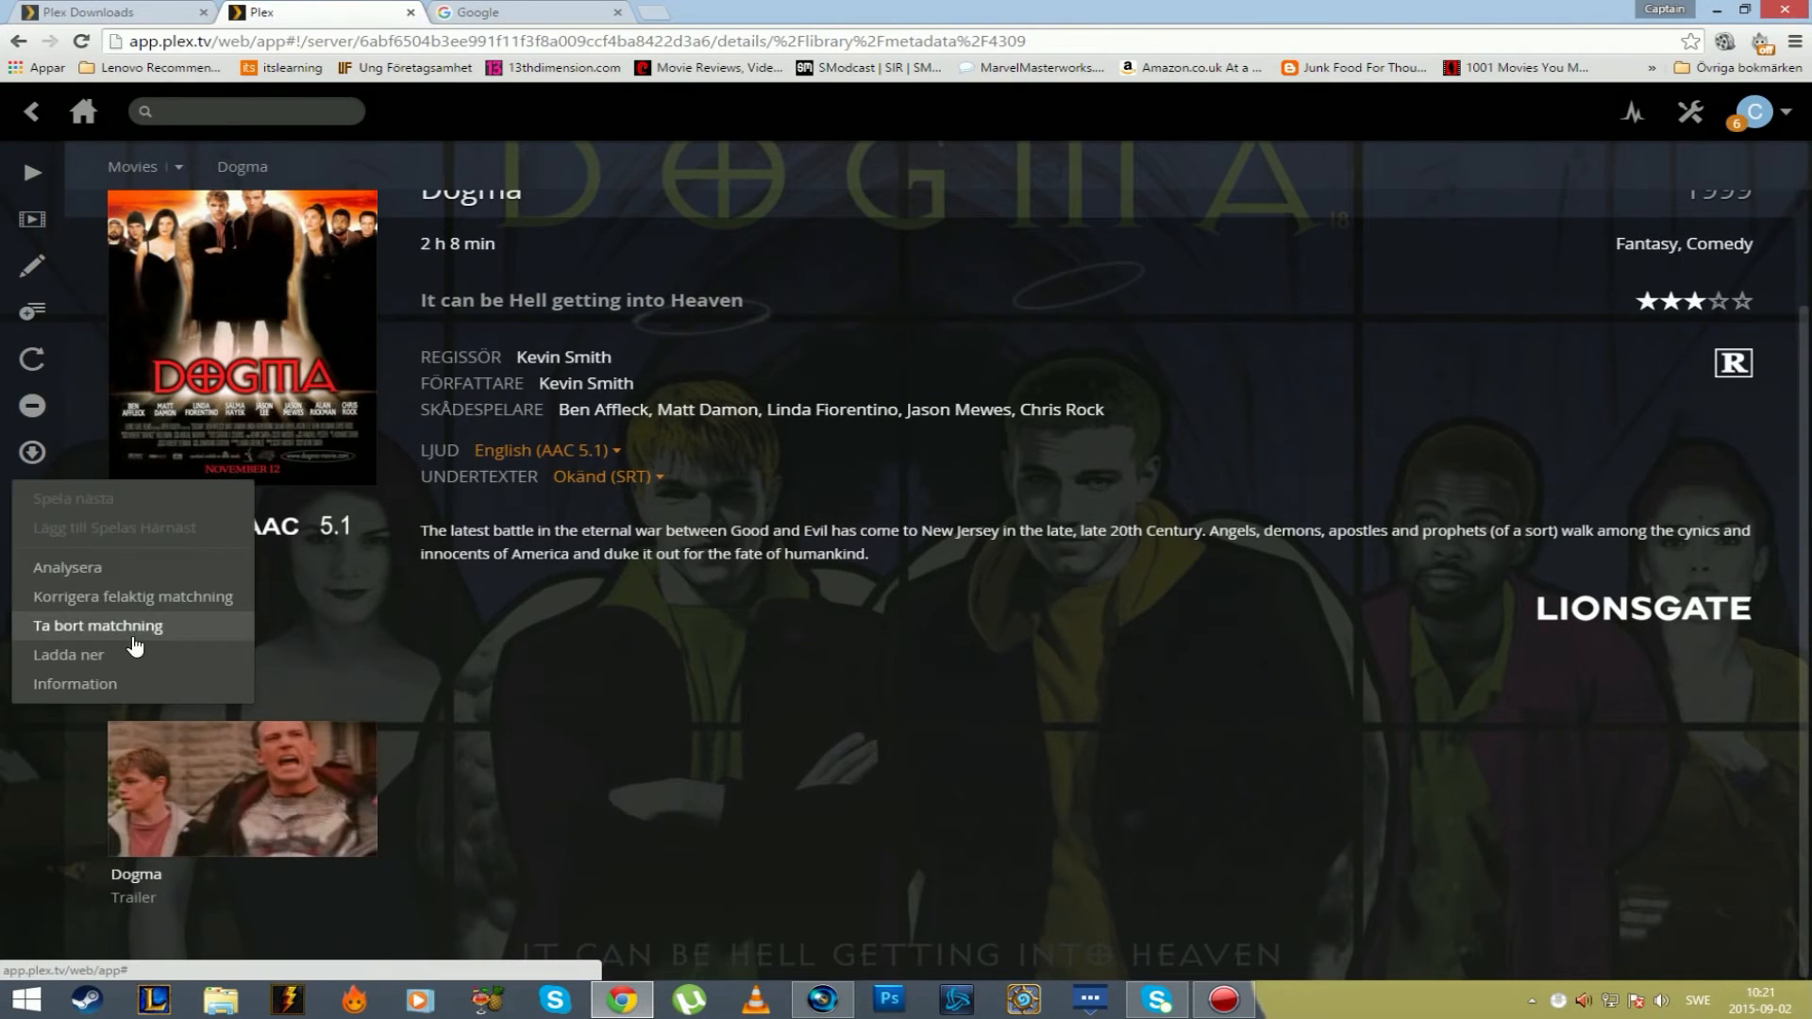
pyautogui.click(130, 683)
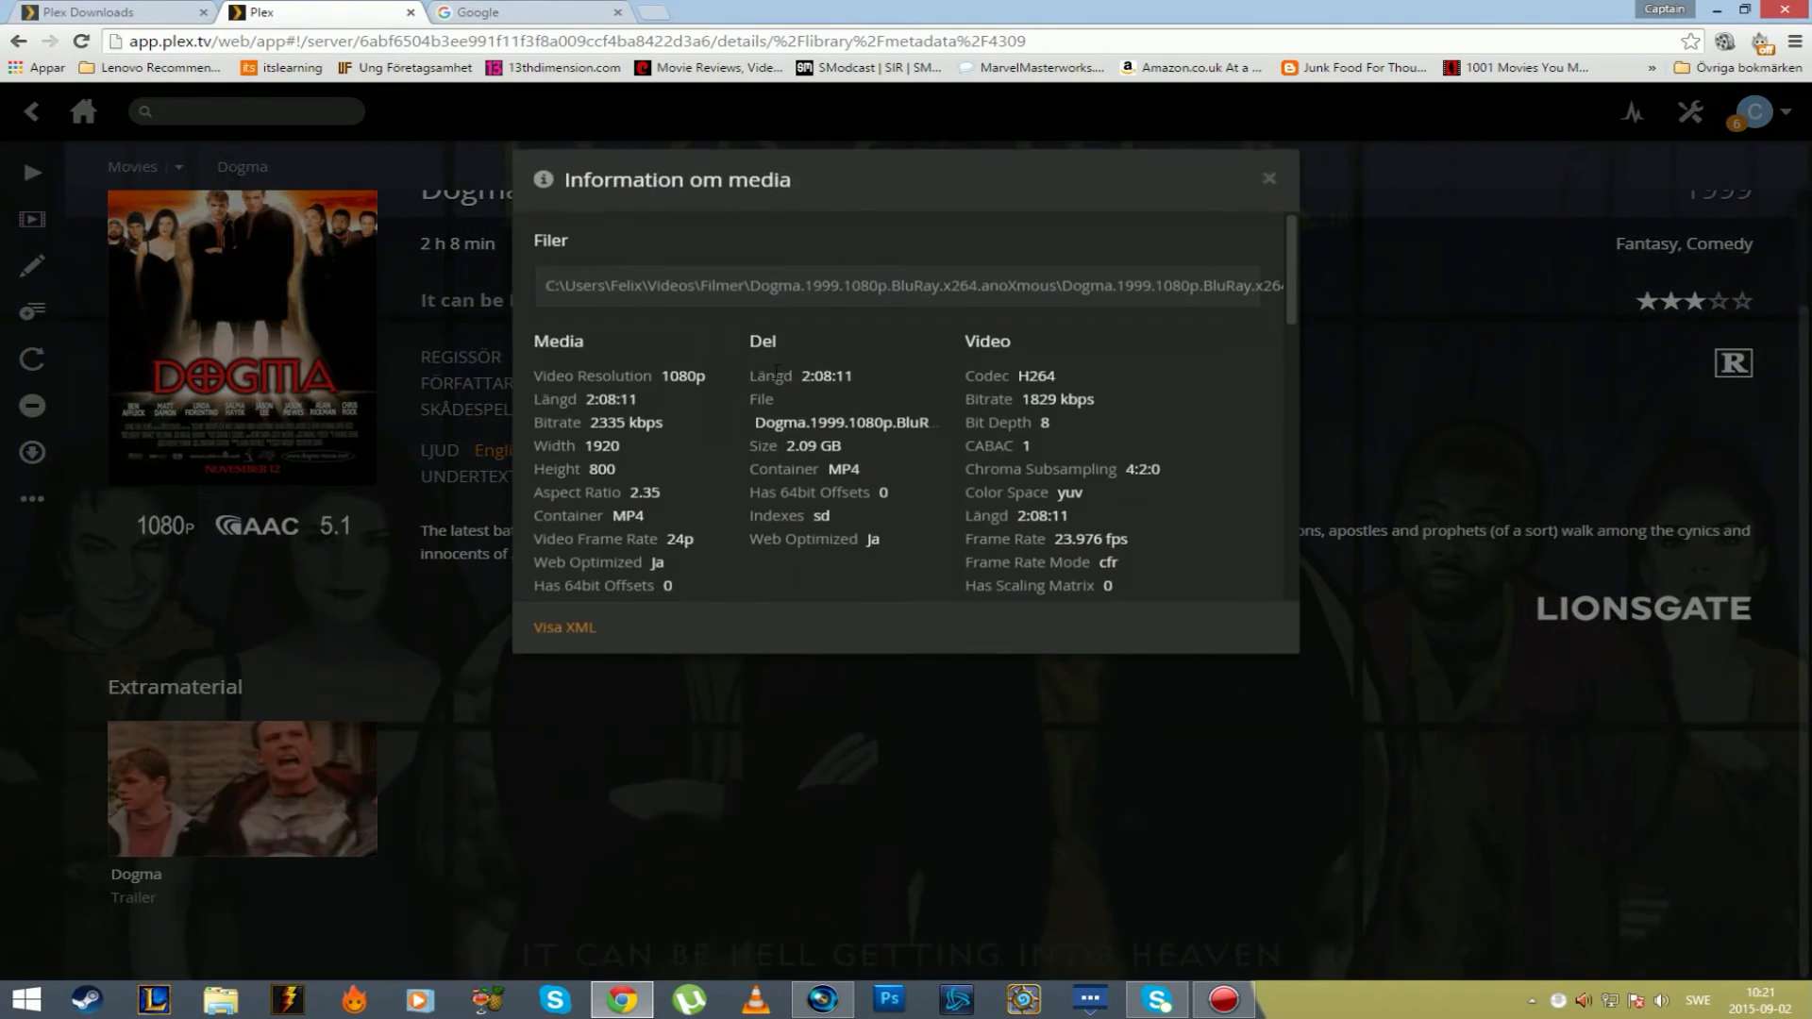
pyautogui.click(1268, 180)
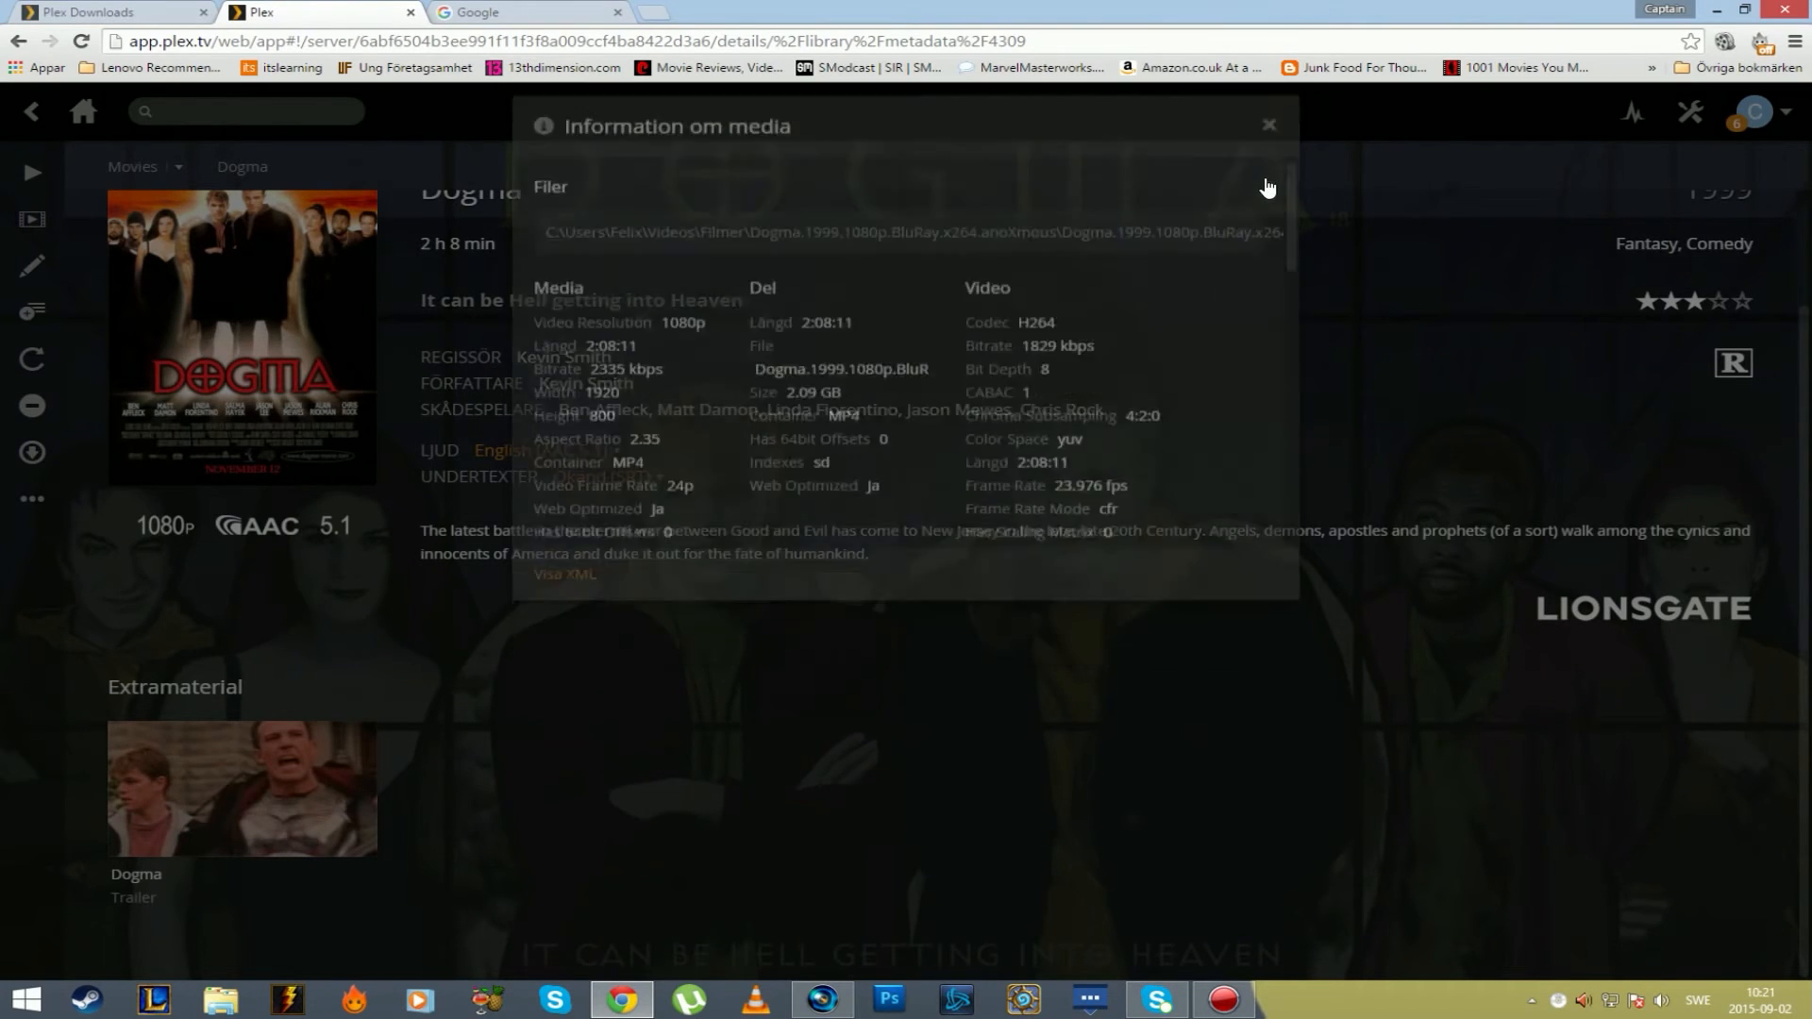
# View the match candidates under Korrigera felaktig matchning for Dogma and close them without changing the match.
pyautogui.click(32, 499)
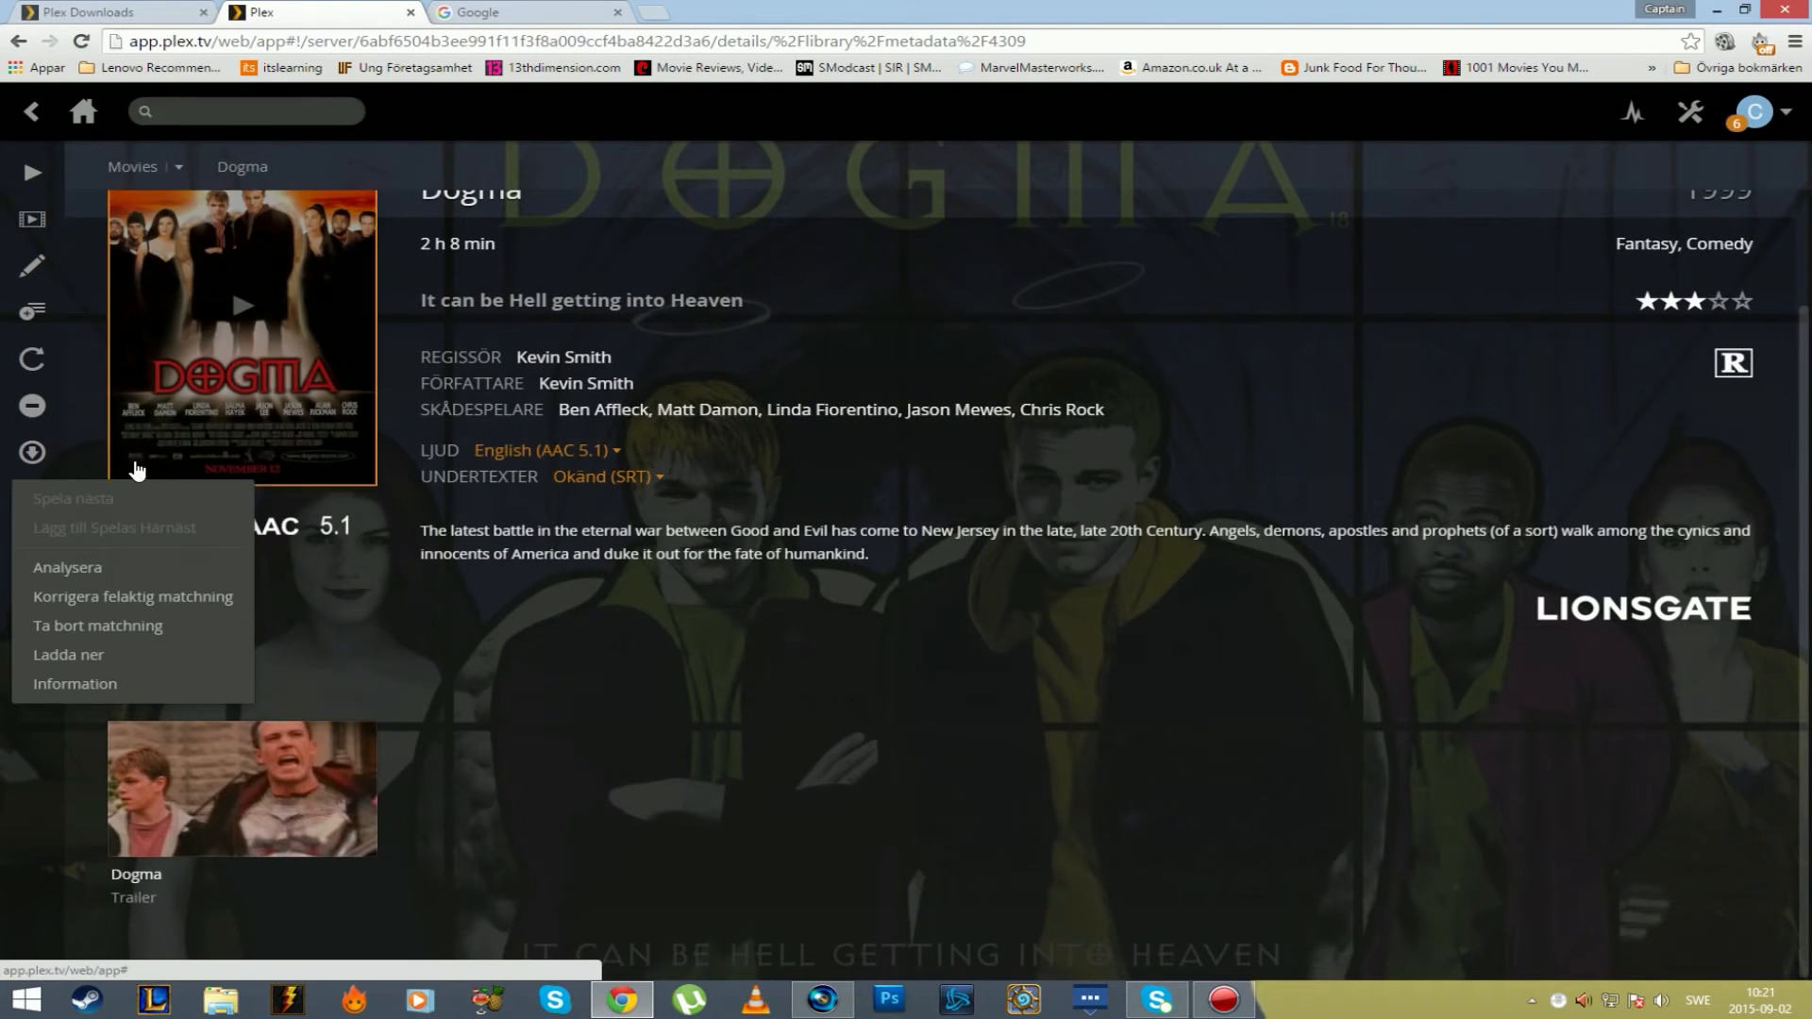
pyautogui.click(111, 598)
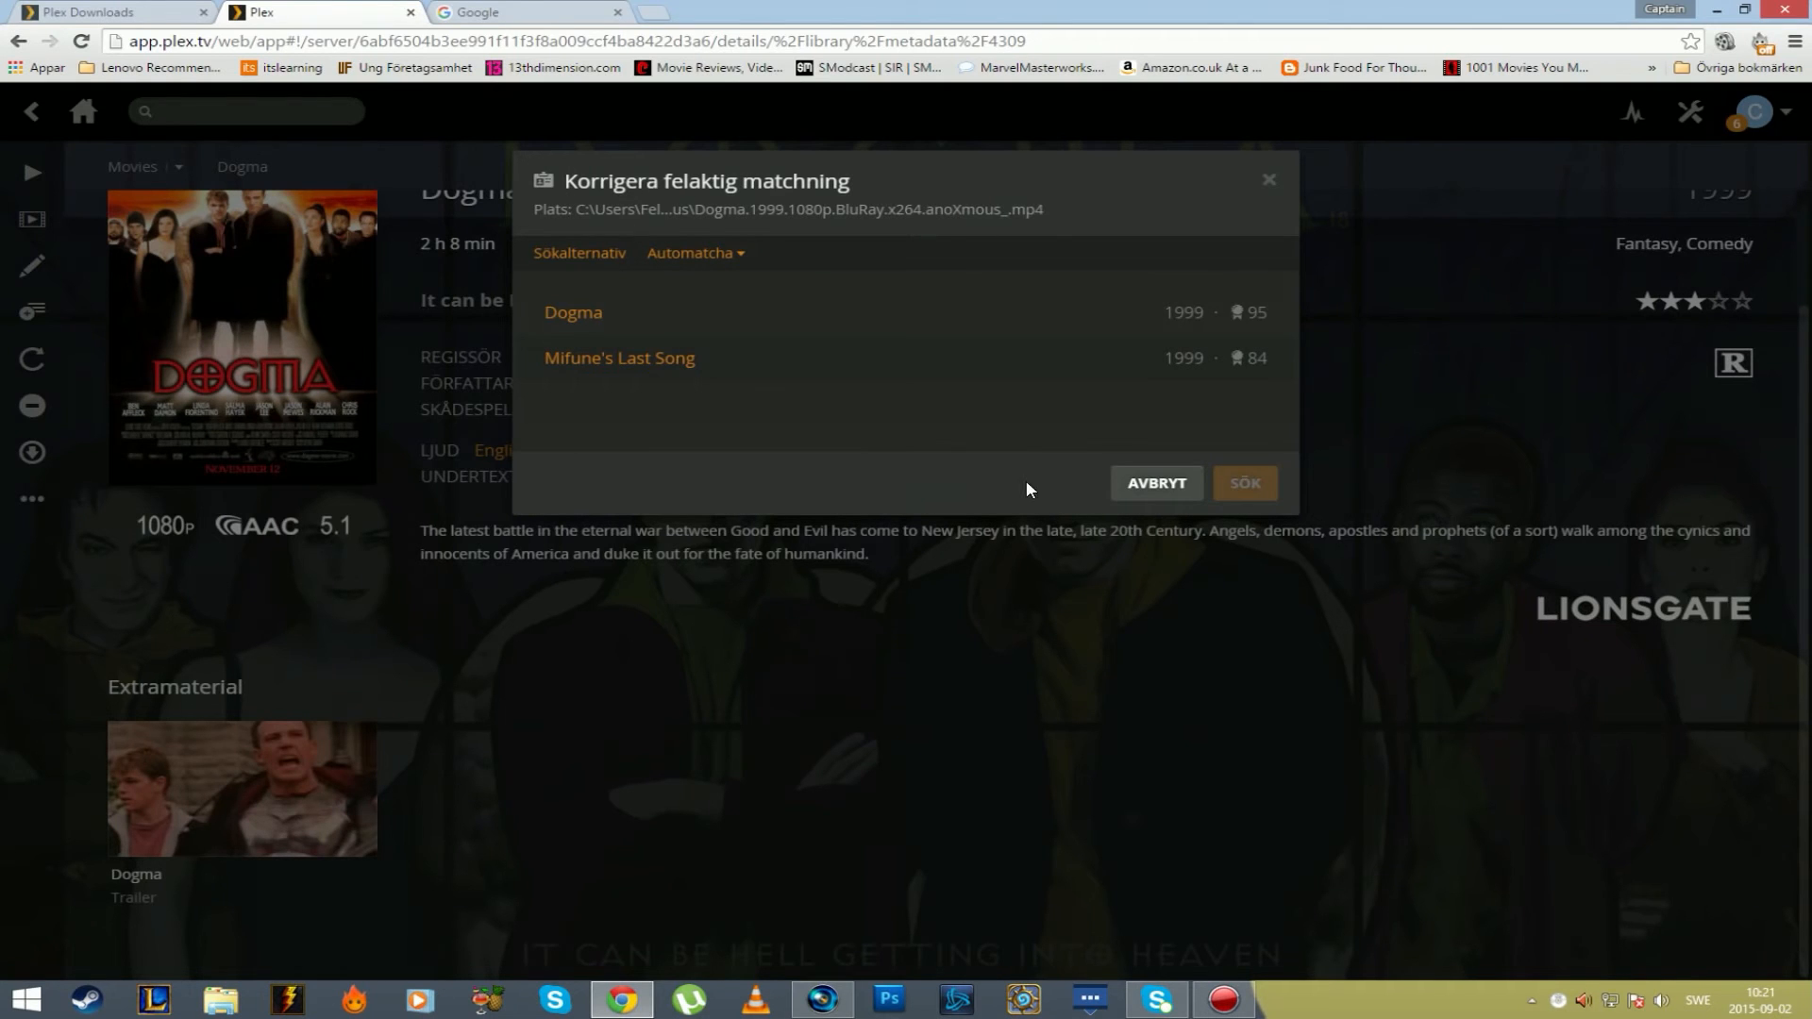
pyautogui.click(1269, 180)
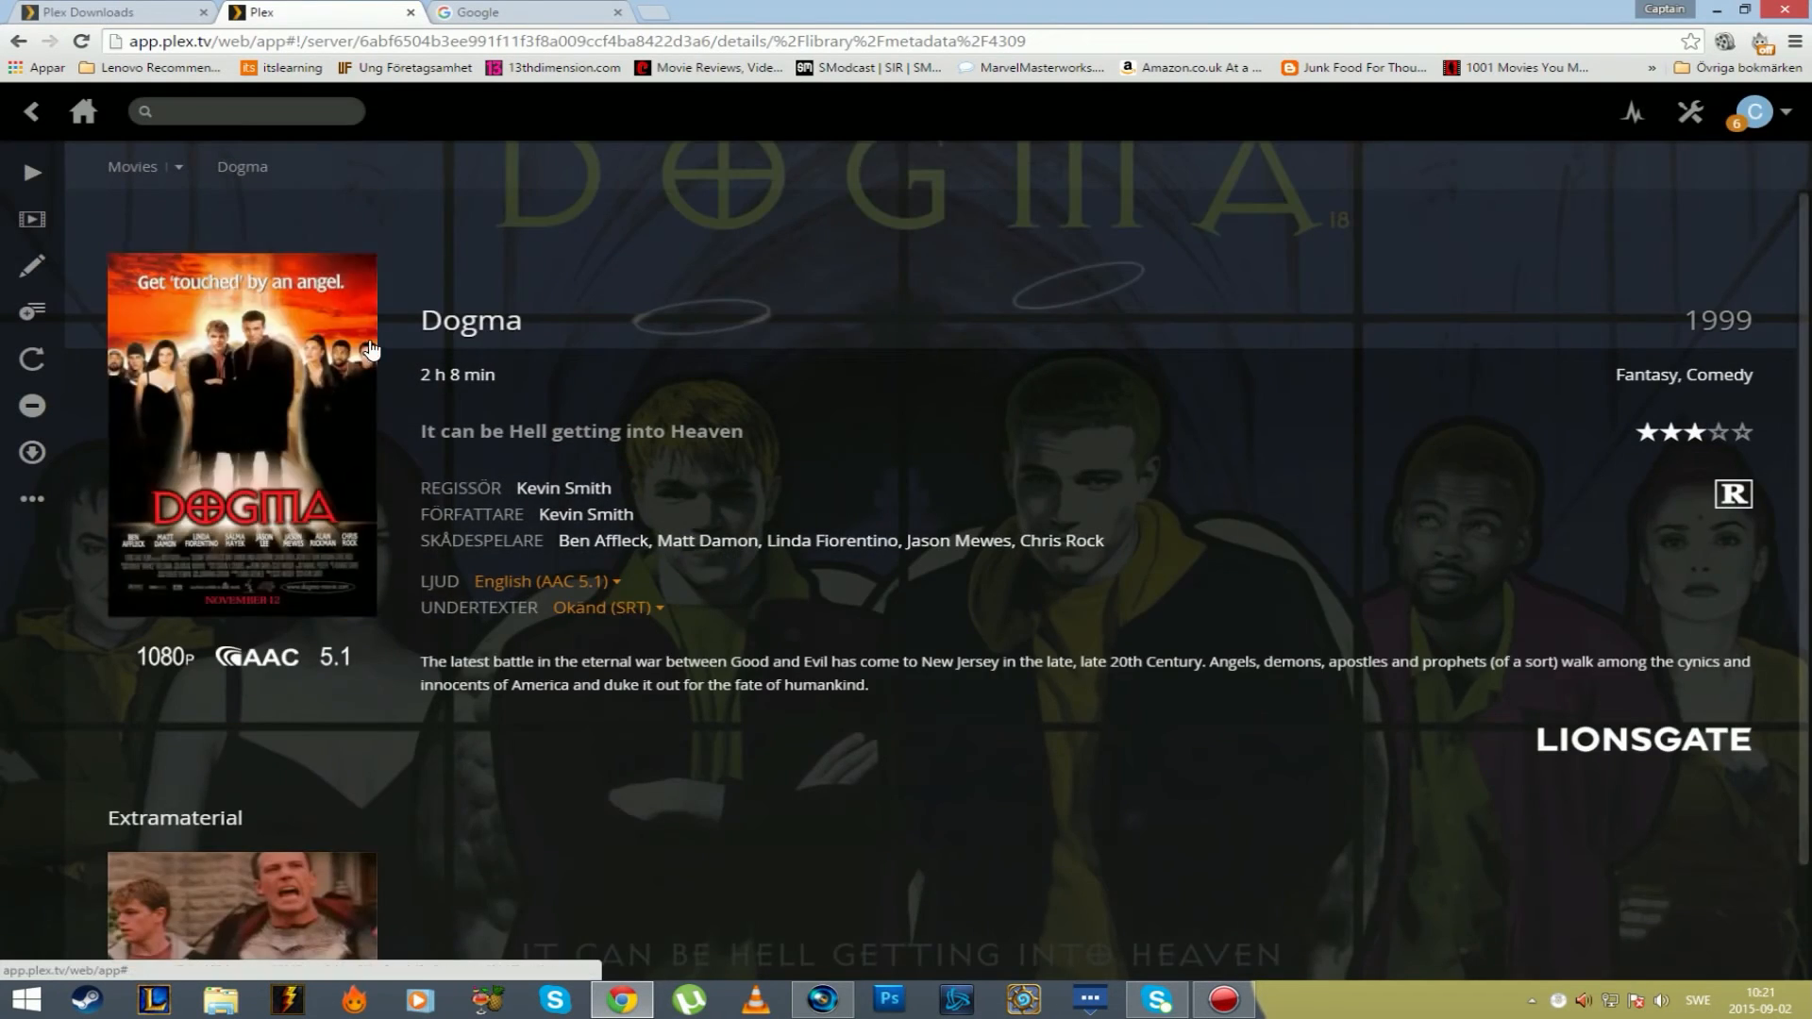
# Open Dogma's metadata for editing and look over the Allmänt, Etiketter and Delning sections.
pyautogui.click(35, 268)
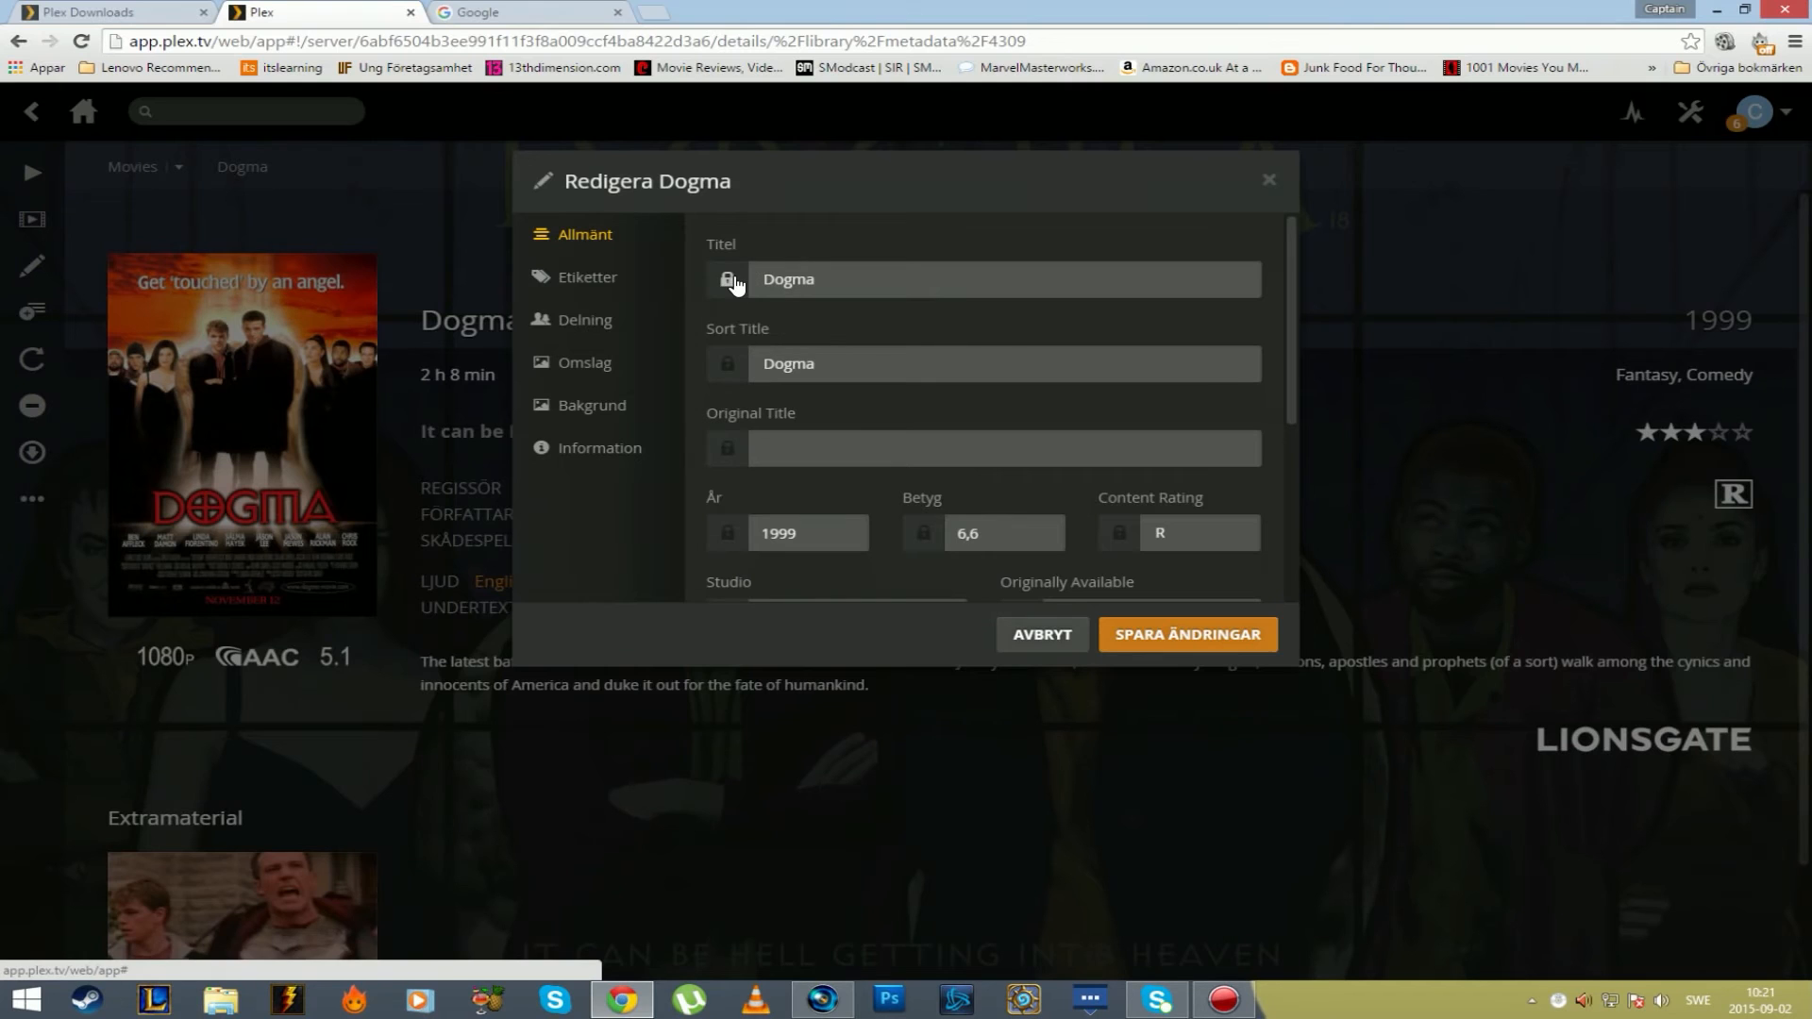
pyautogui.click(634, 276)
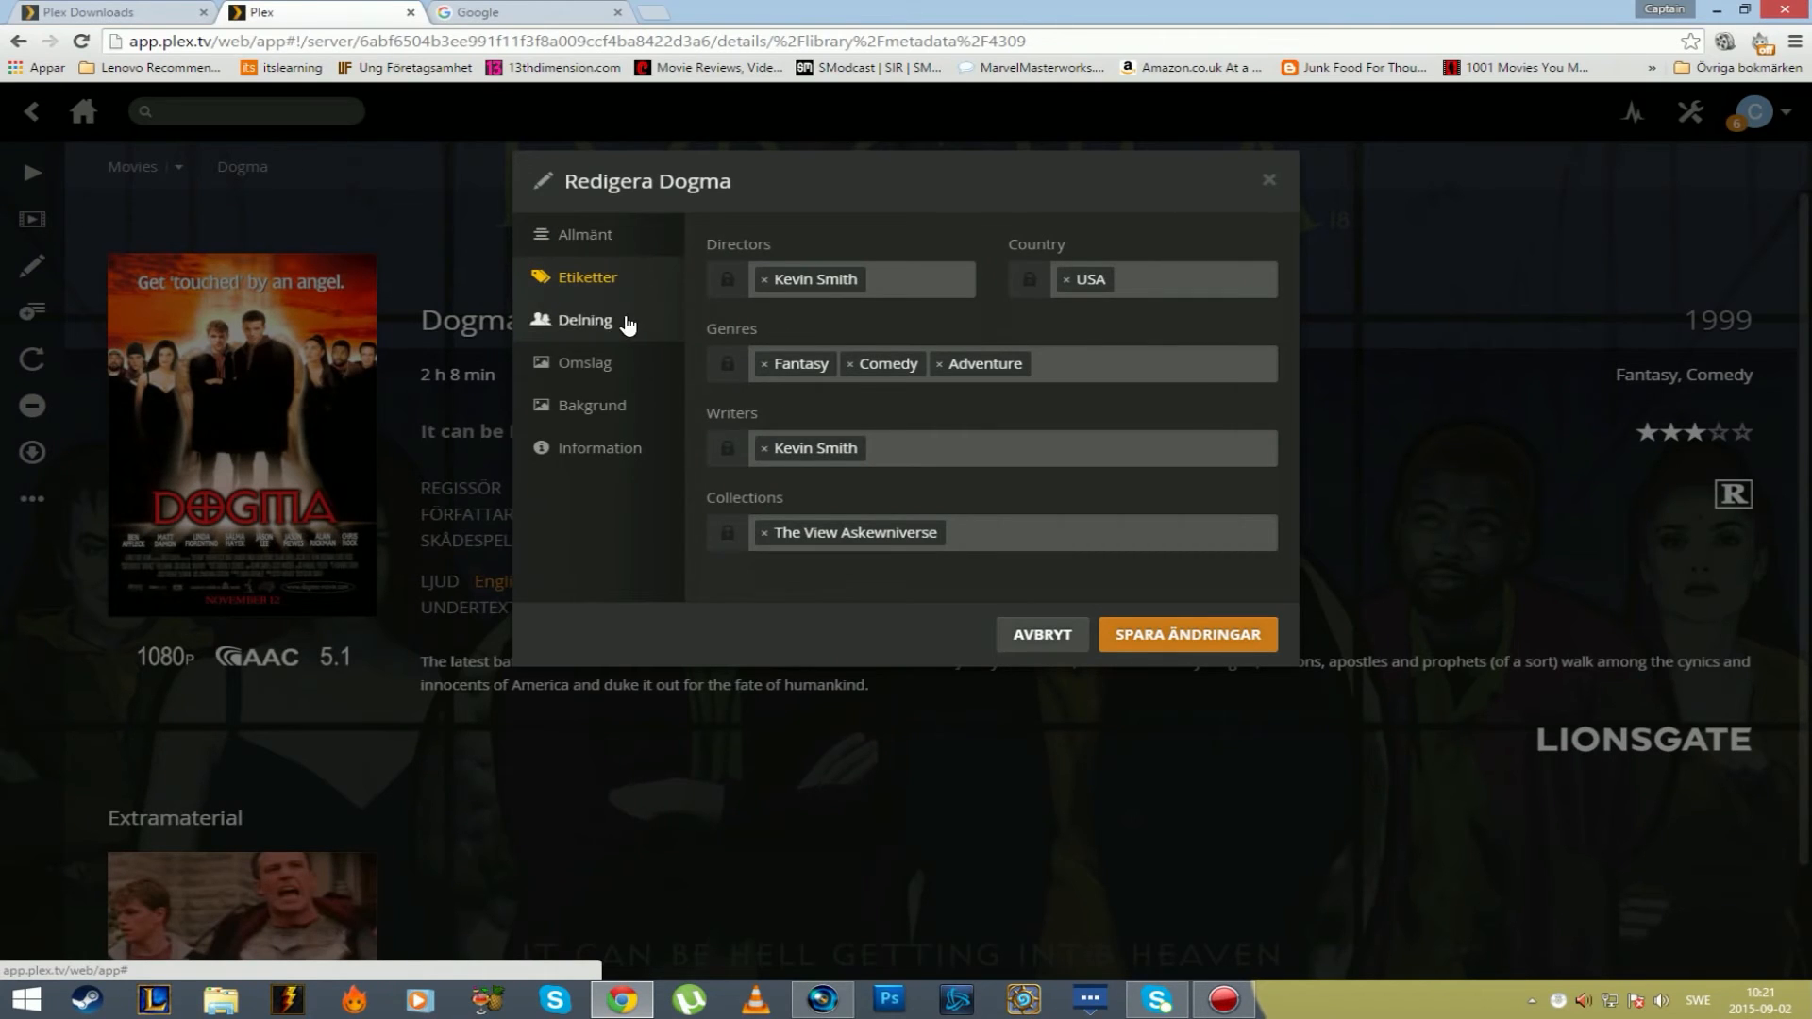
pyautogui.click(626, 249)
pyautogui.click(618, 260)
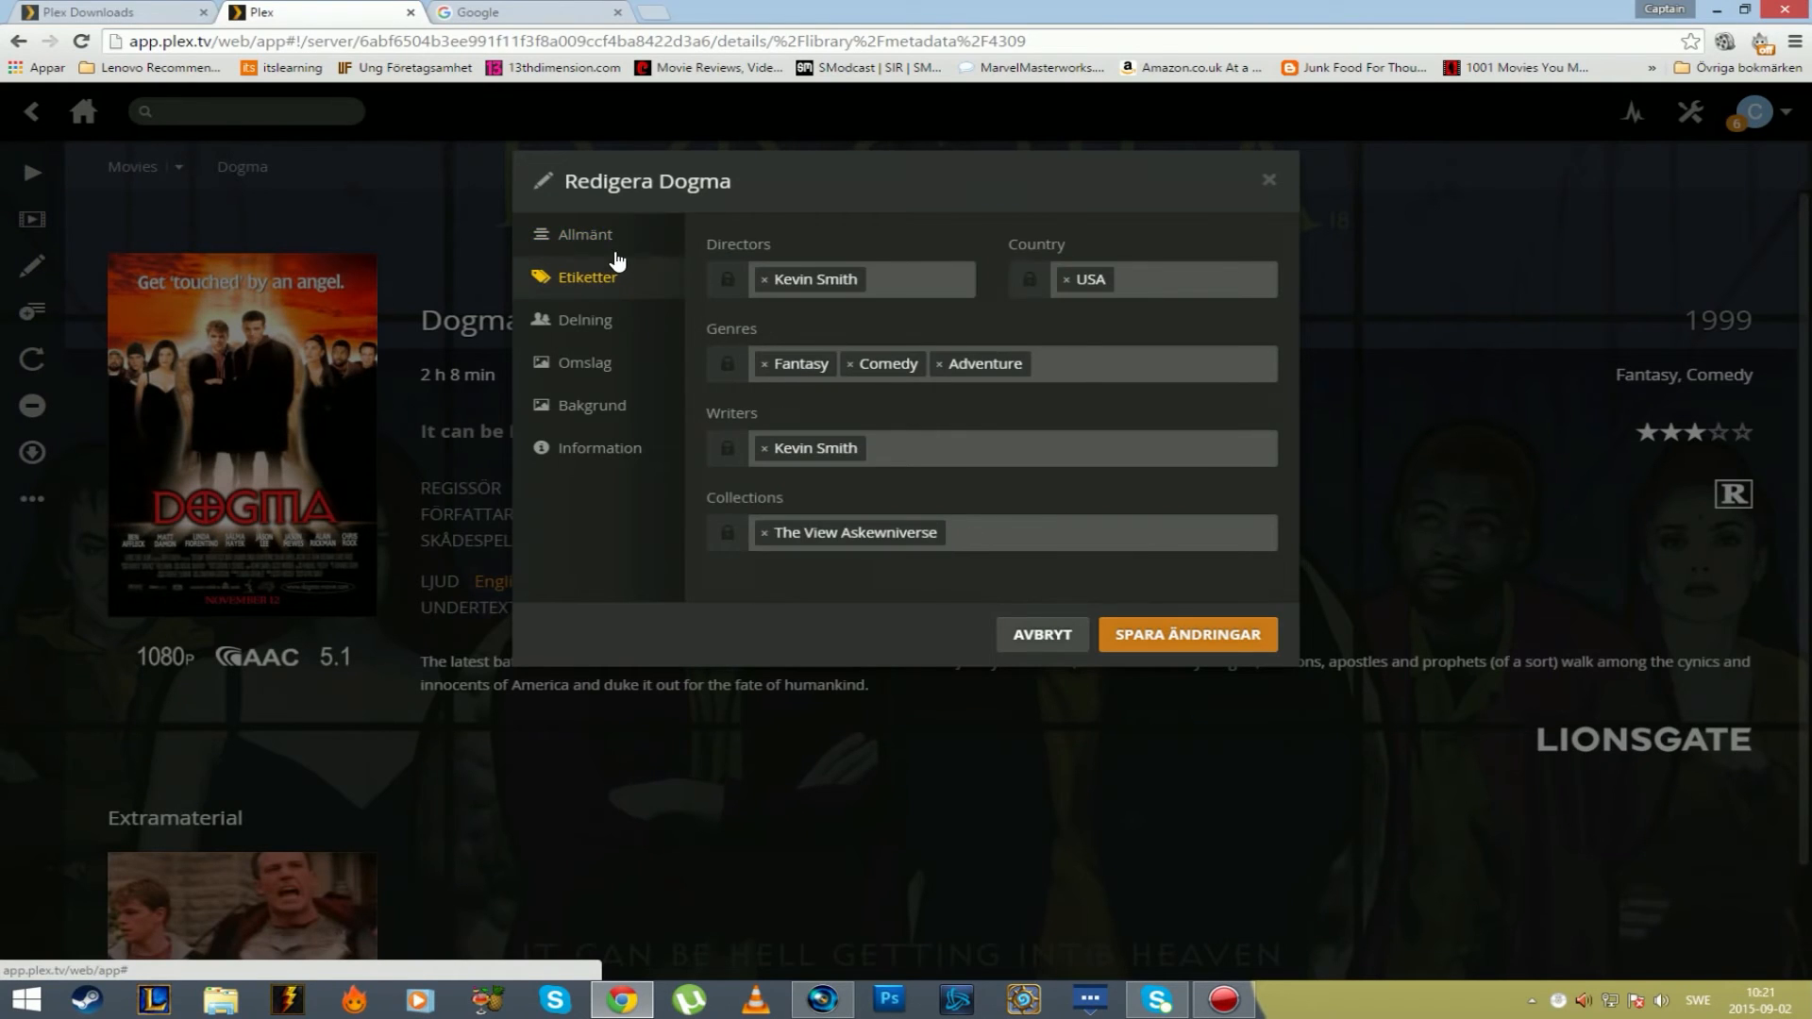
pyautogui.click(582, 322)
# Browse the alternative poster images (Omslag) offered for Dogma.
pyautogui.click(623, 366)
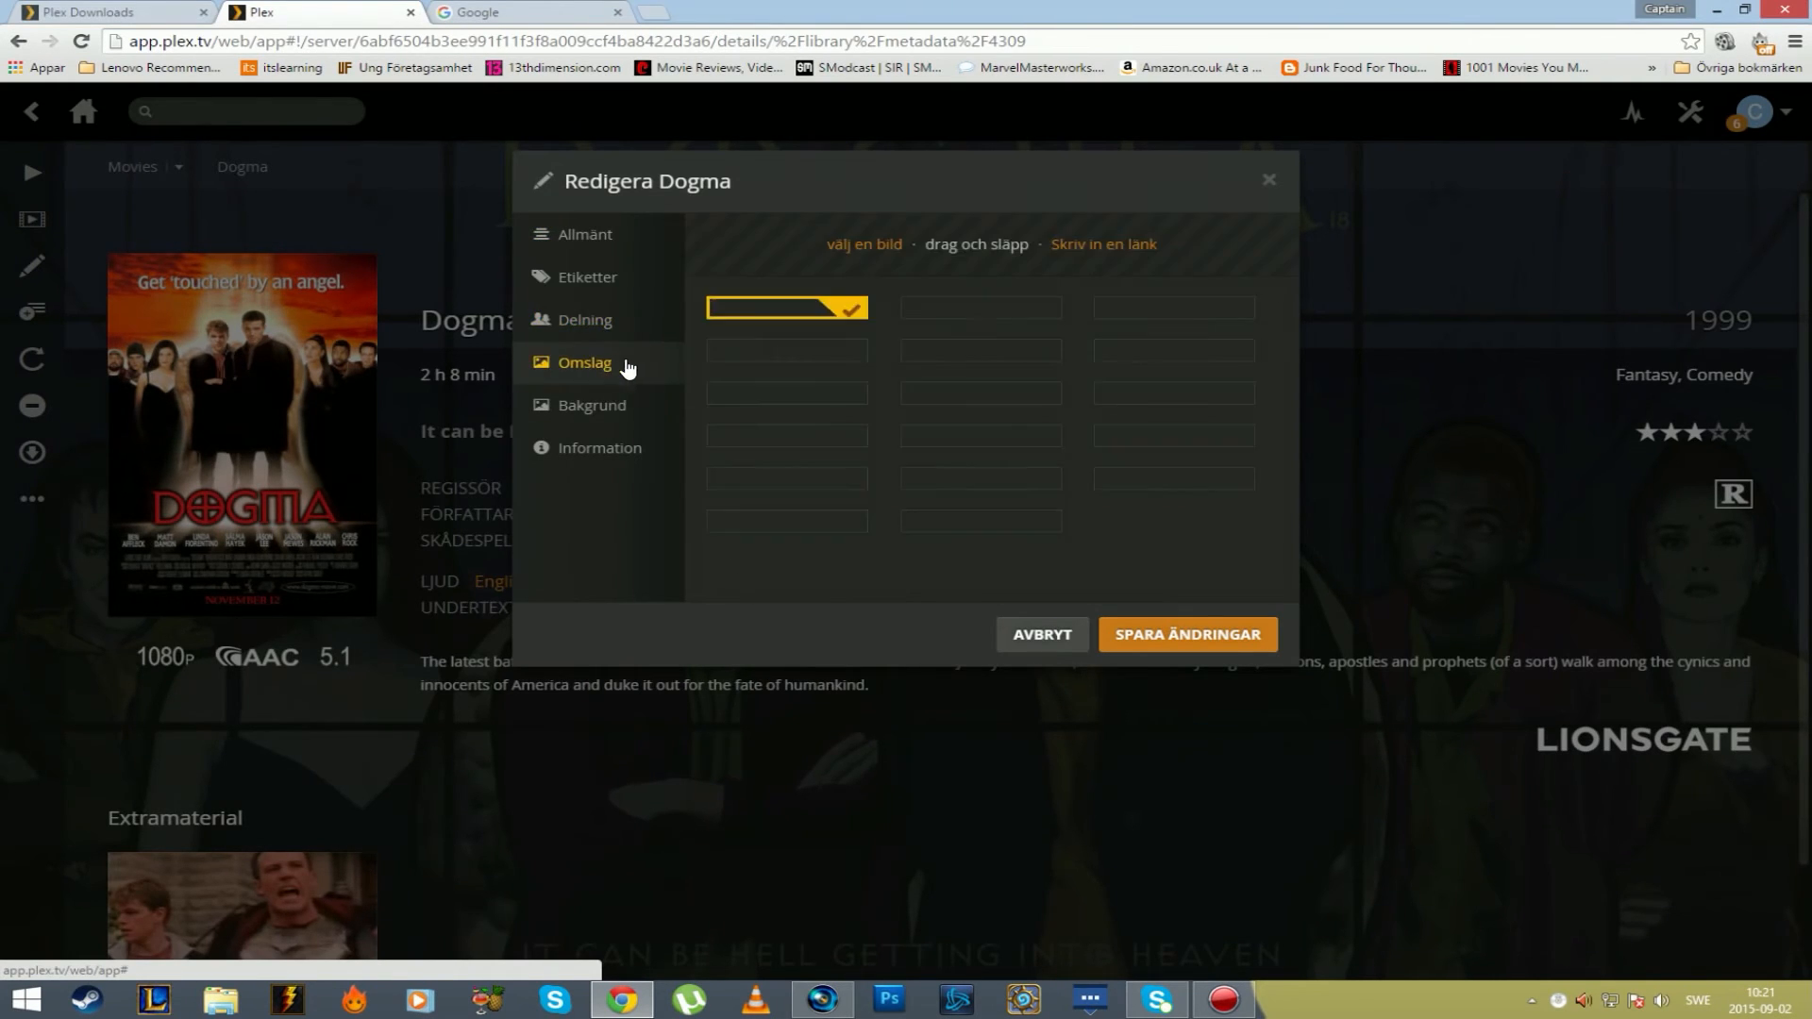
pyautogui.scroll(-10, 1059, 406)
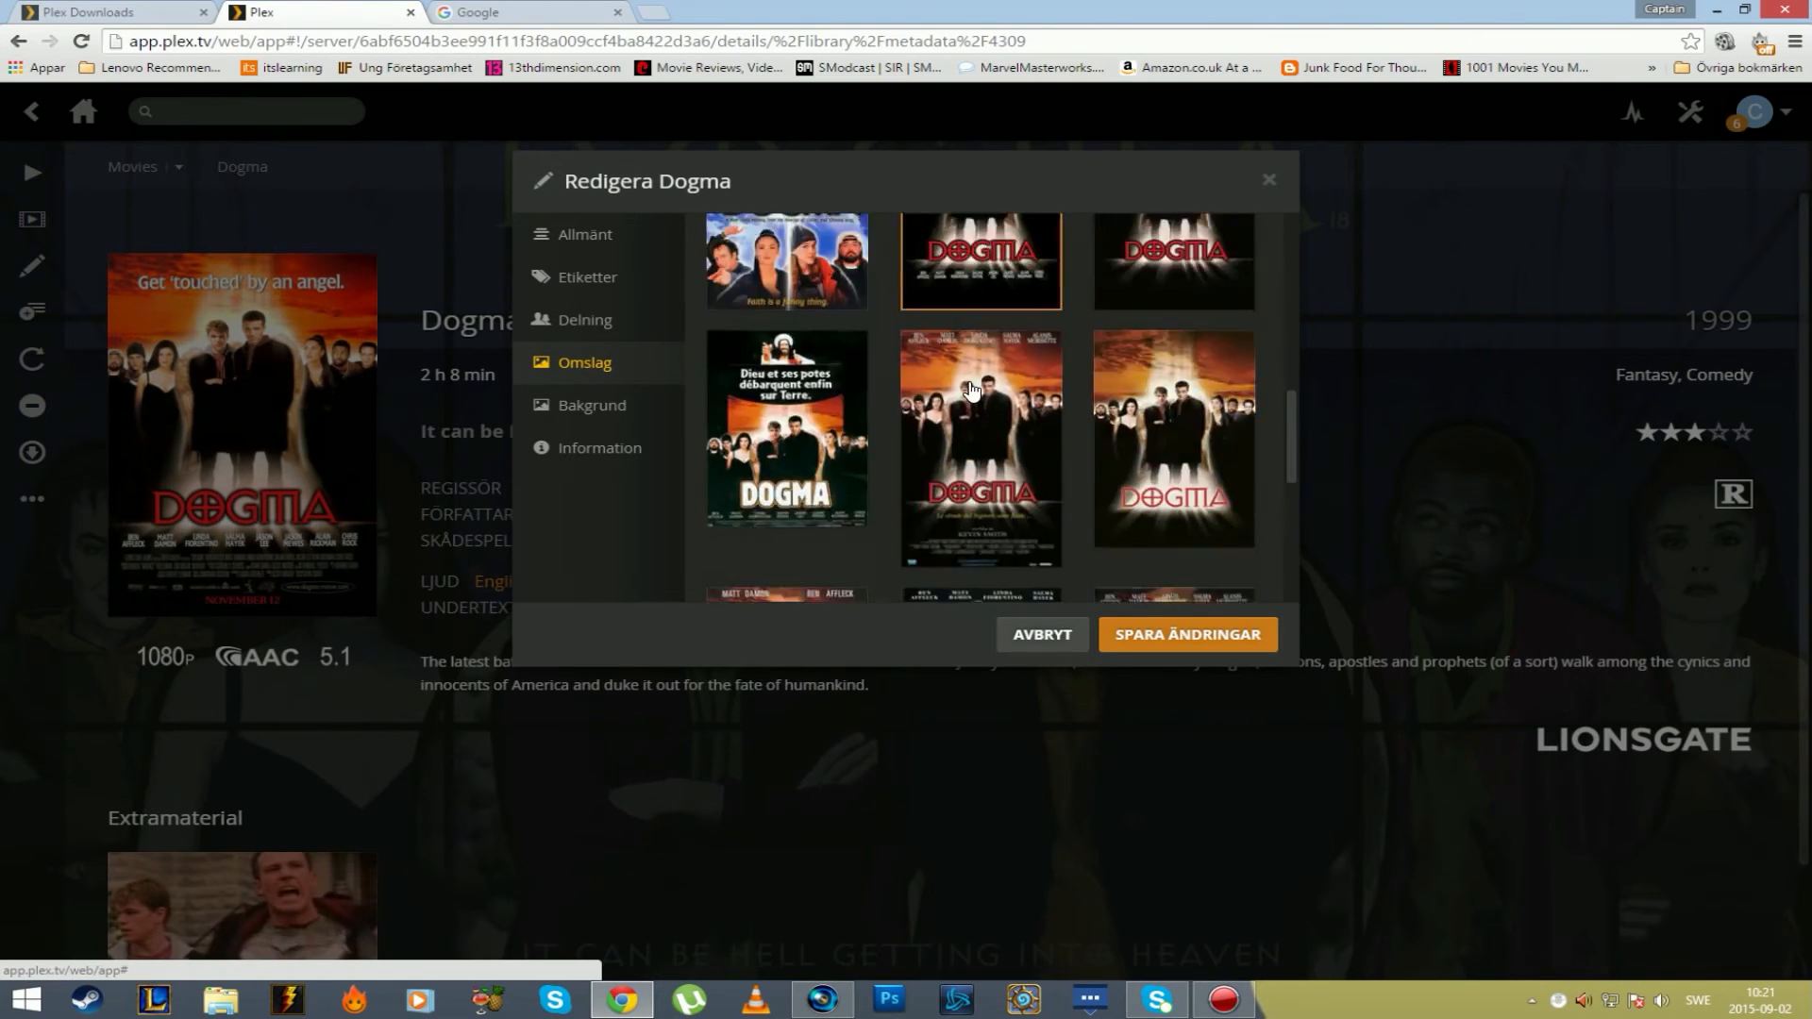
pyautogui.scroll(10, 906, 430)
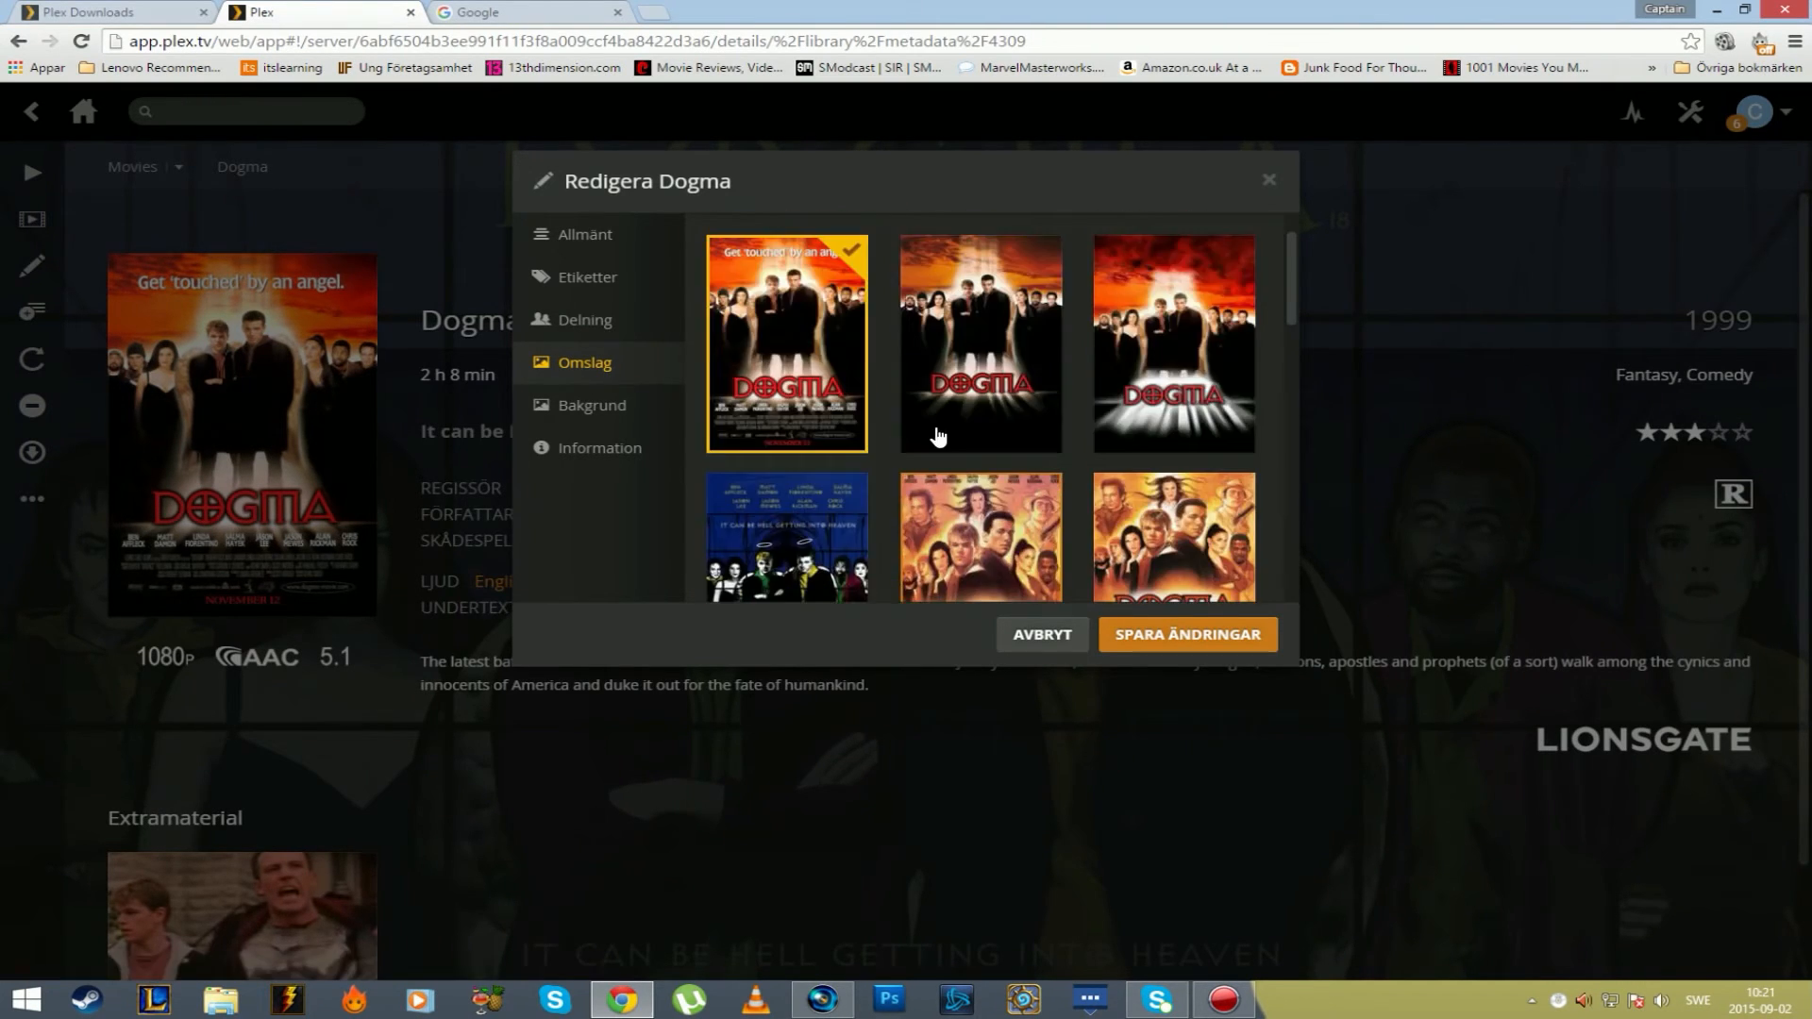
# Browse Dogma's background images (Bakgrund), view its file information, and return to the Allmänt fields.
pyautogui.click(596, 394)
pyautogui.scroll(-5, 901, 391)
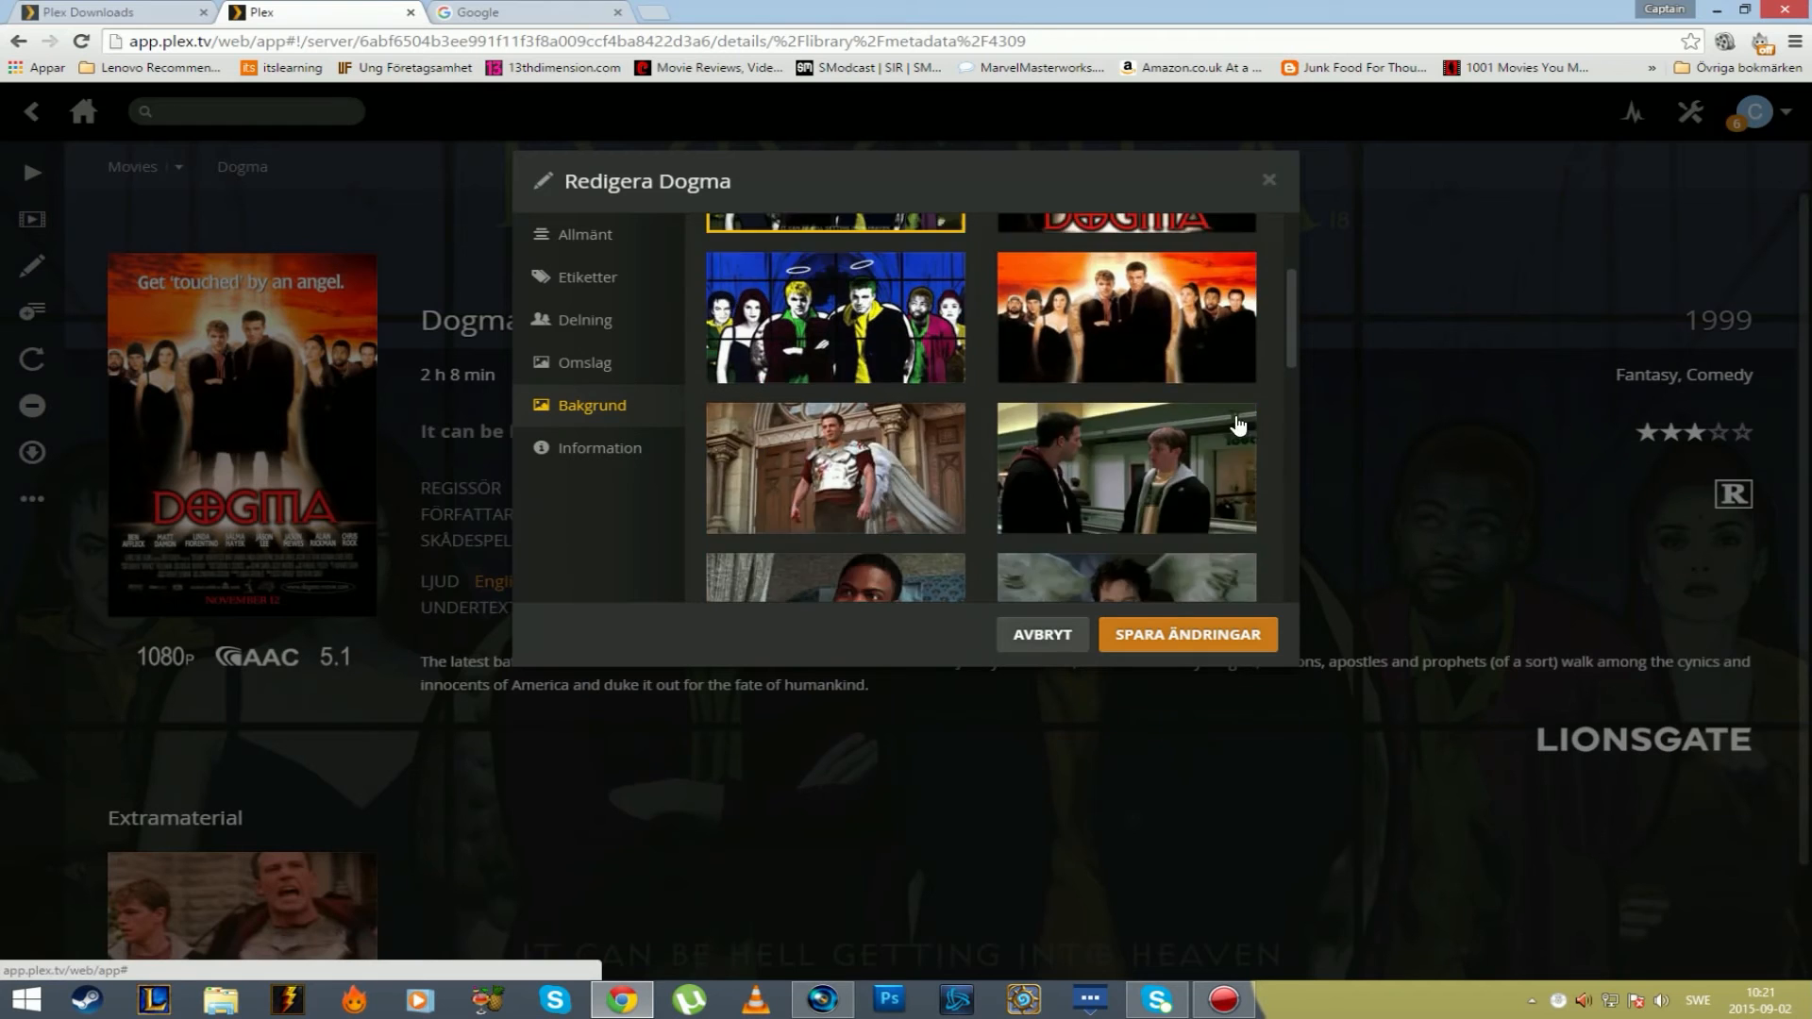
pyautogui.scroll(5, 901, 392)
pyautogui.scroll(-6, 906, 387)
pyautogui.scroll(5, 971, 390)
pyautogui.scroll(2, 976, 383)
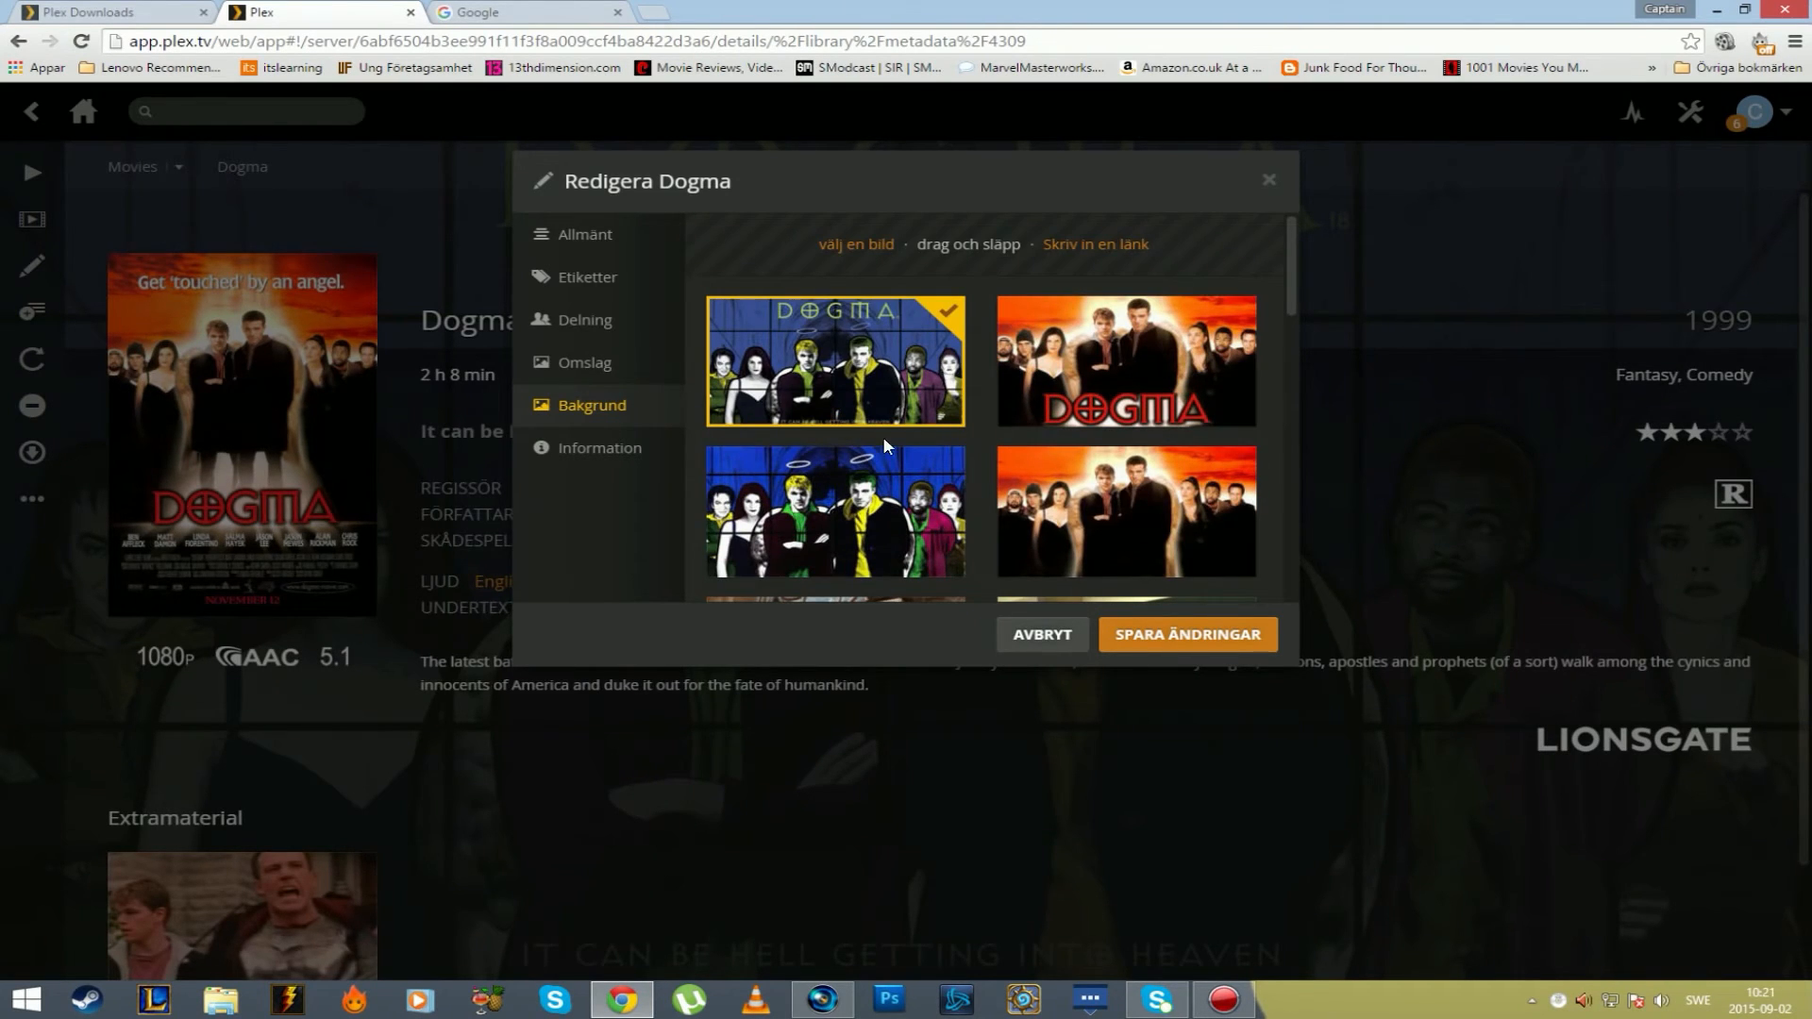
pyautogui.click(612, 457)
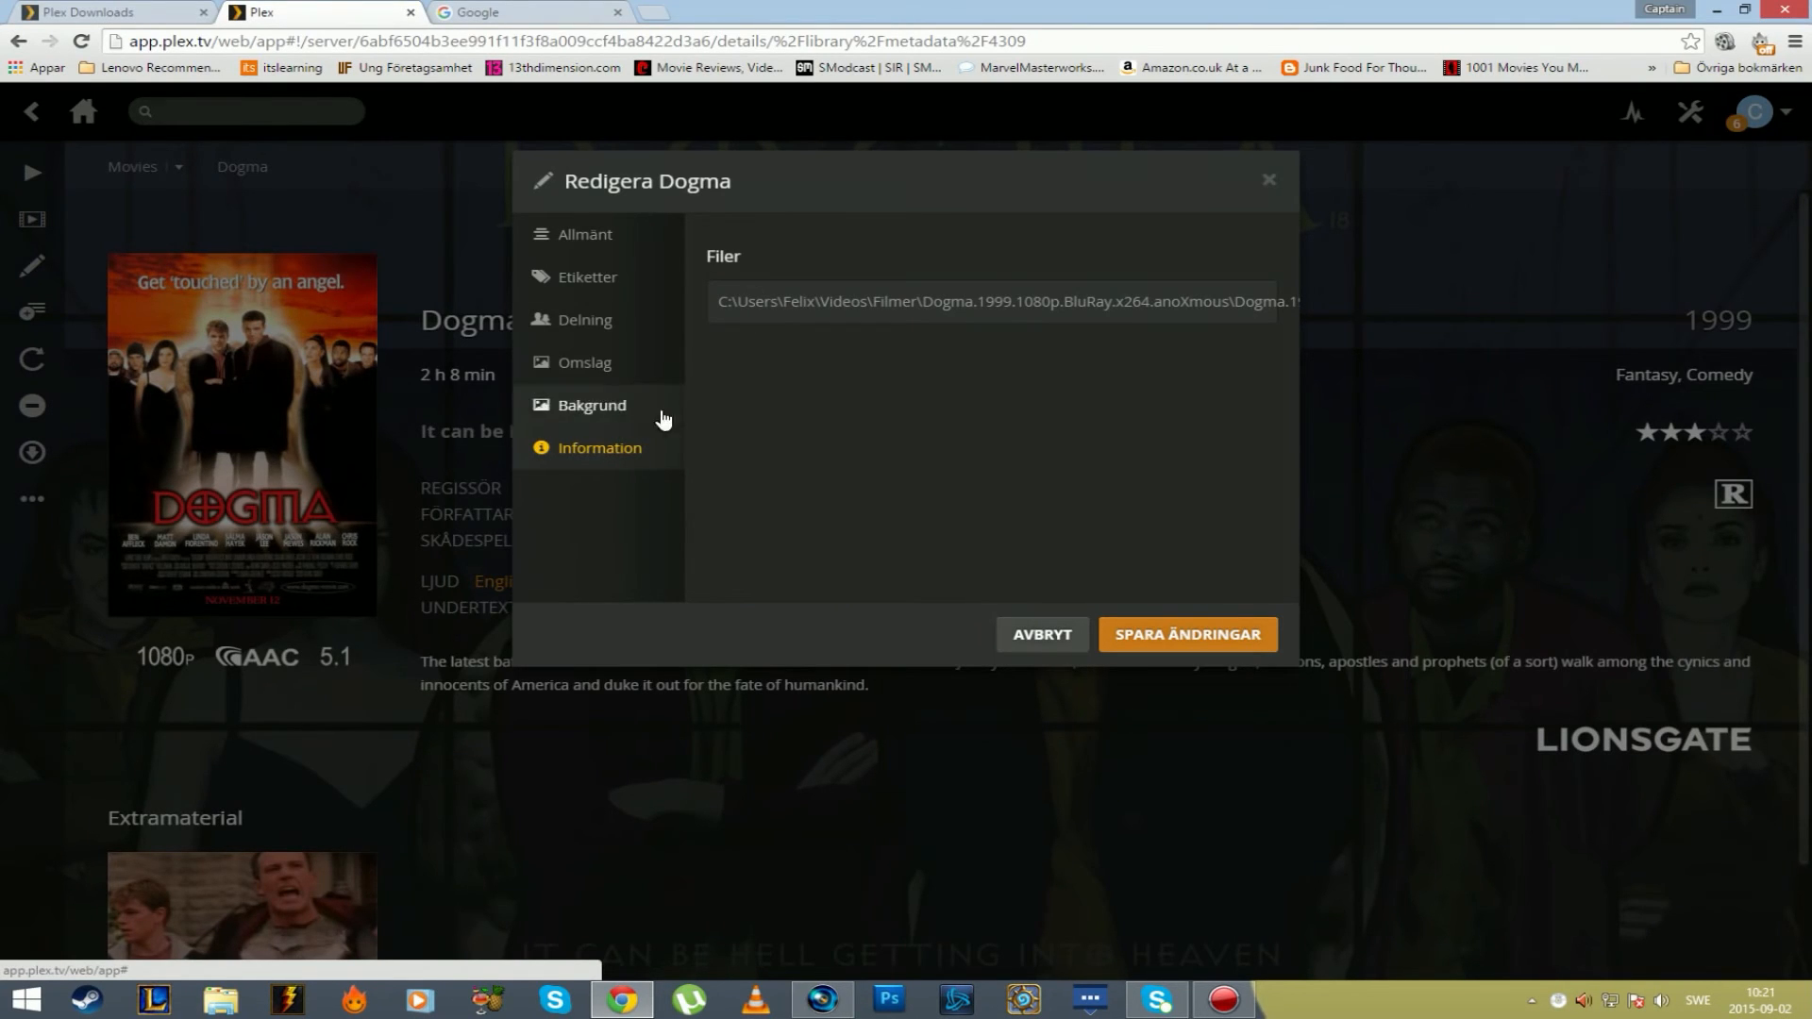
pyautogui.click(585, 234)
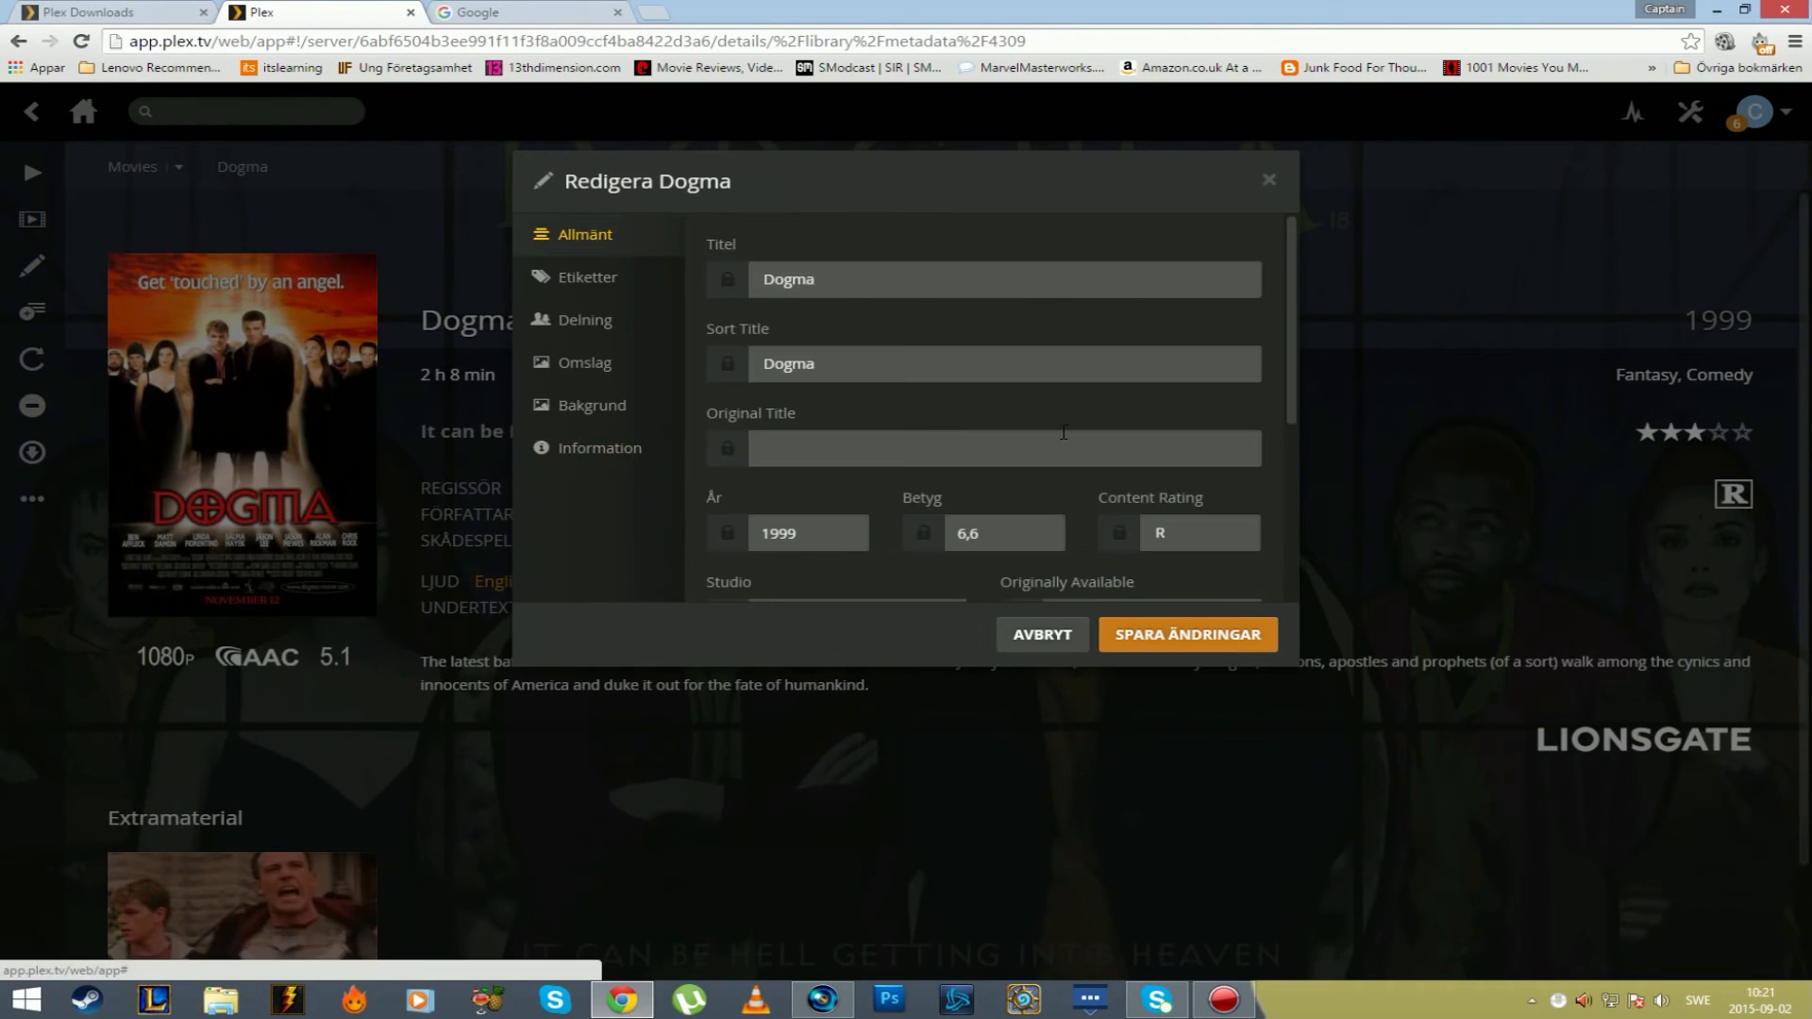
# Close Dogma's metadata editor without saving and look over the home page's Pågående, Nyligen tillagt and Kanaler sections.
pyautogui.click(1043, 636)
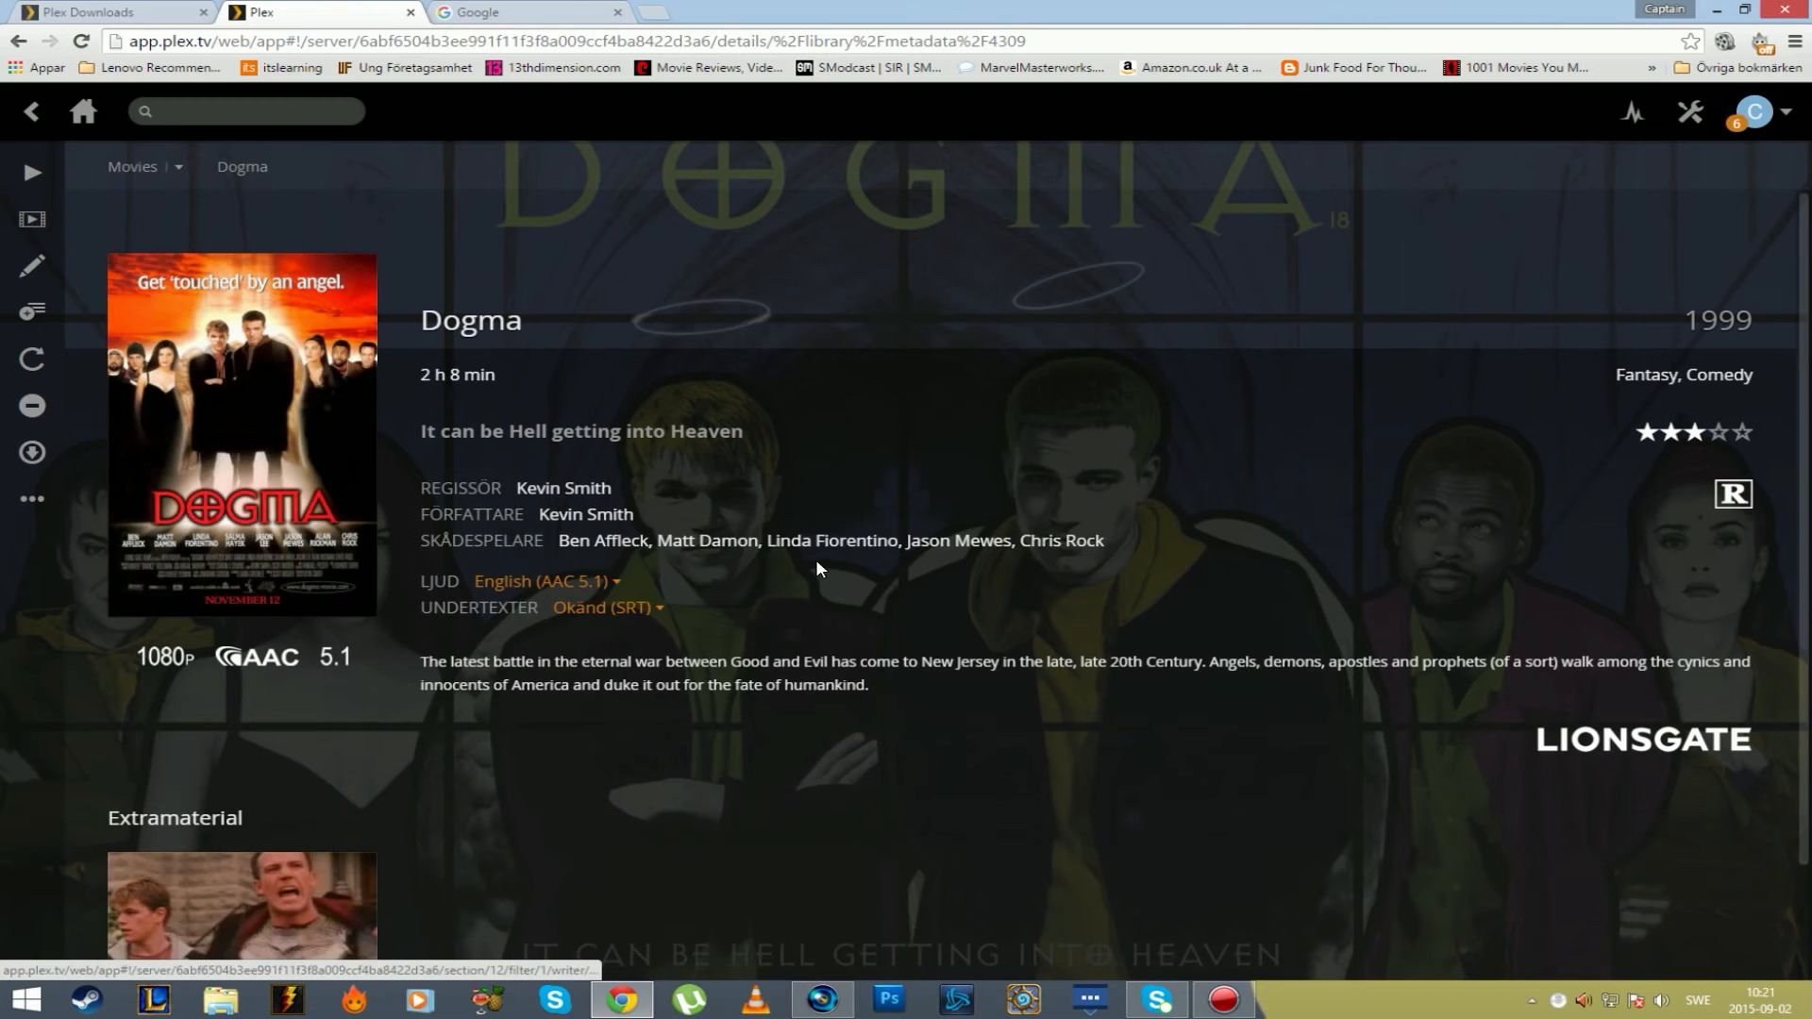
pyautogui.click(83, 111)
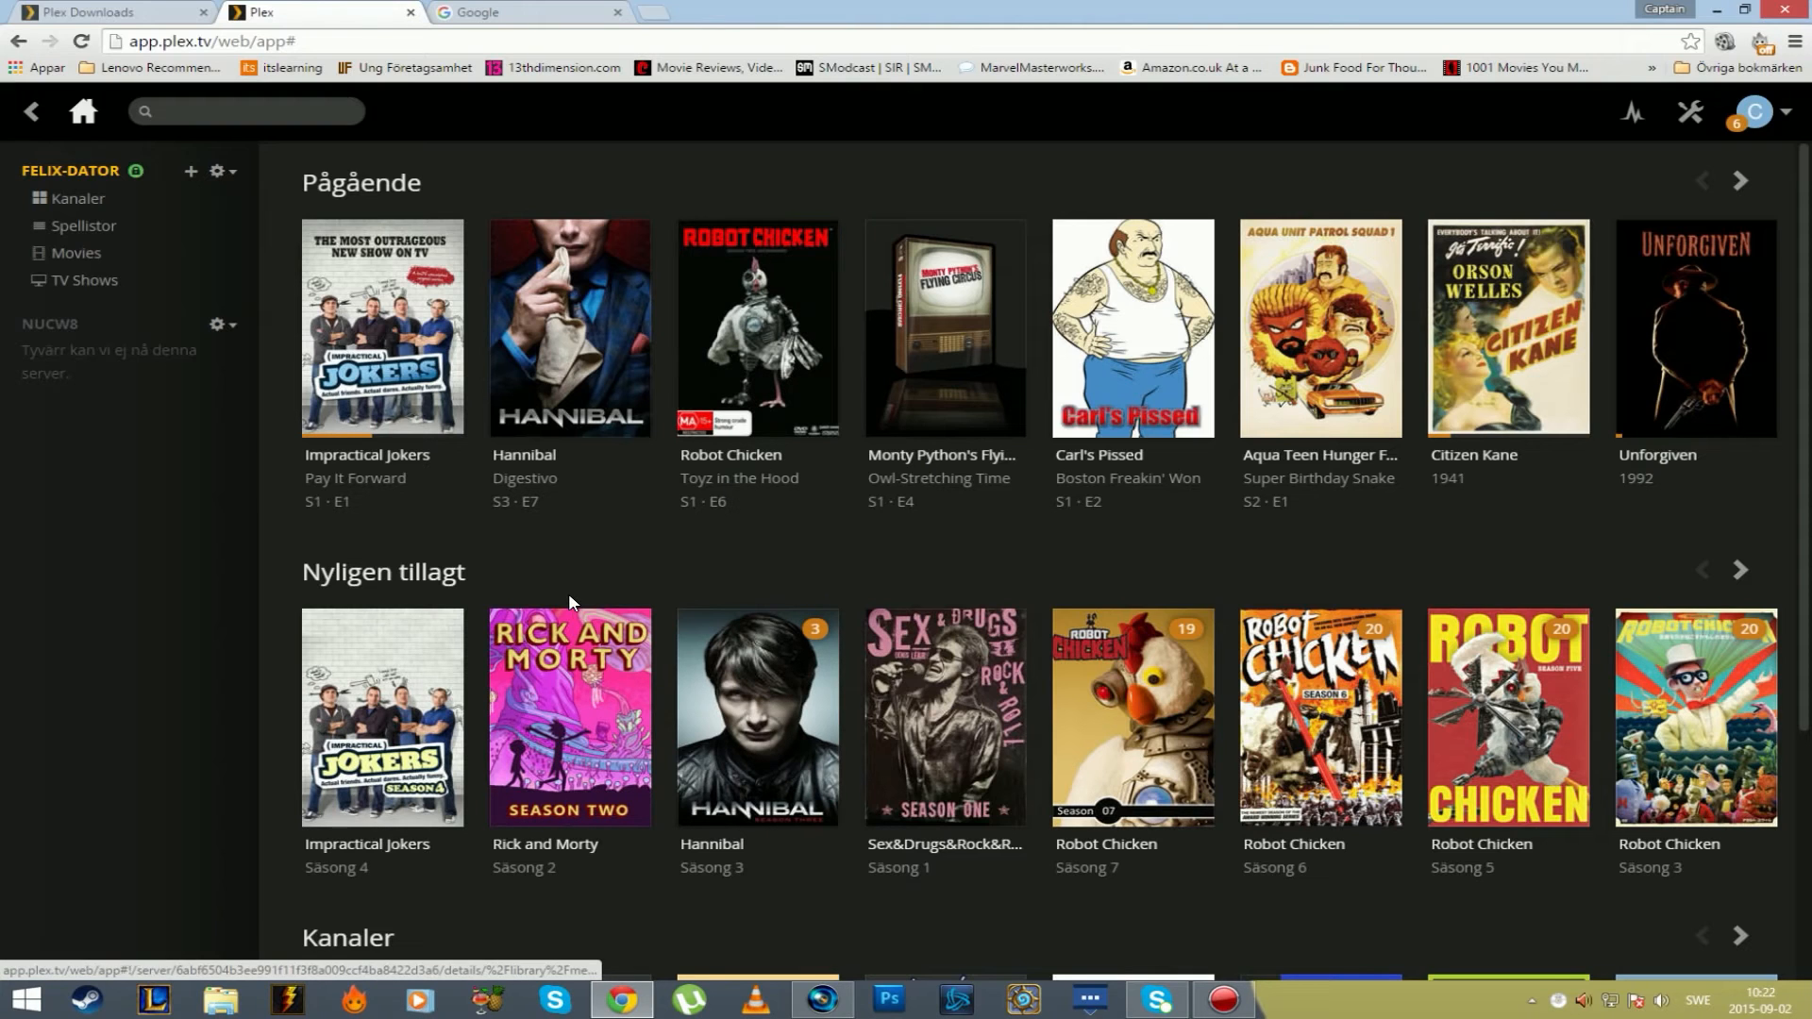
pyautogui.scroll(-4, 838, 549)
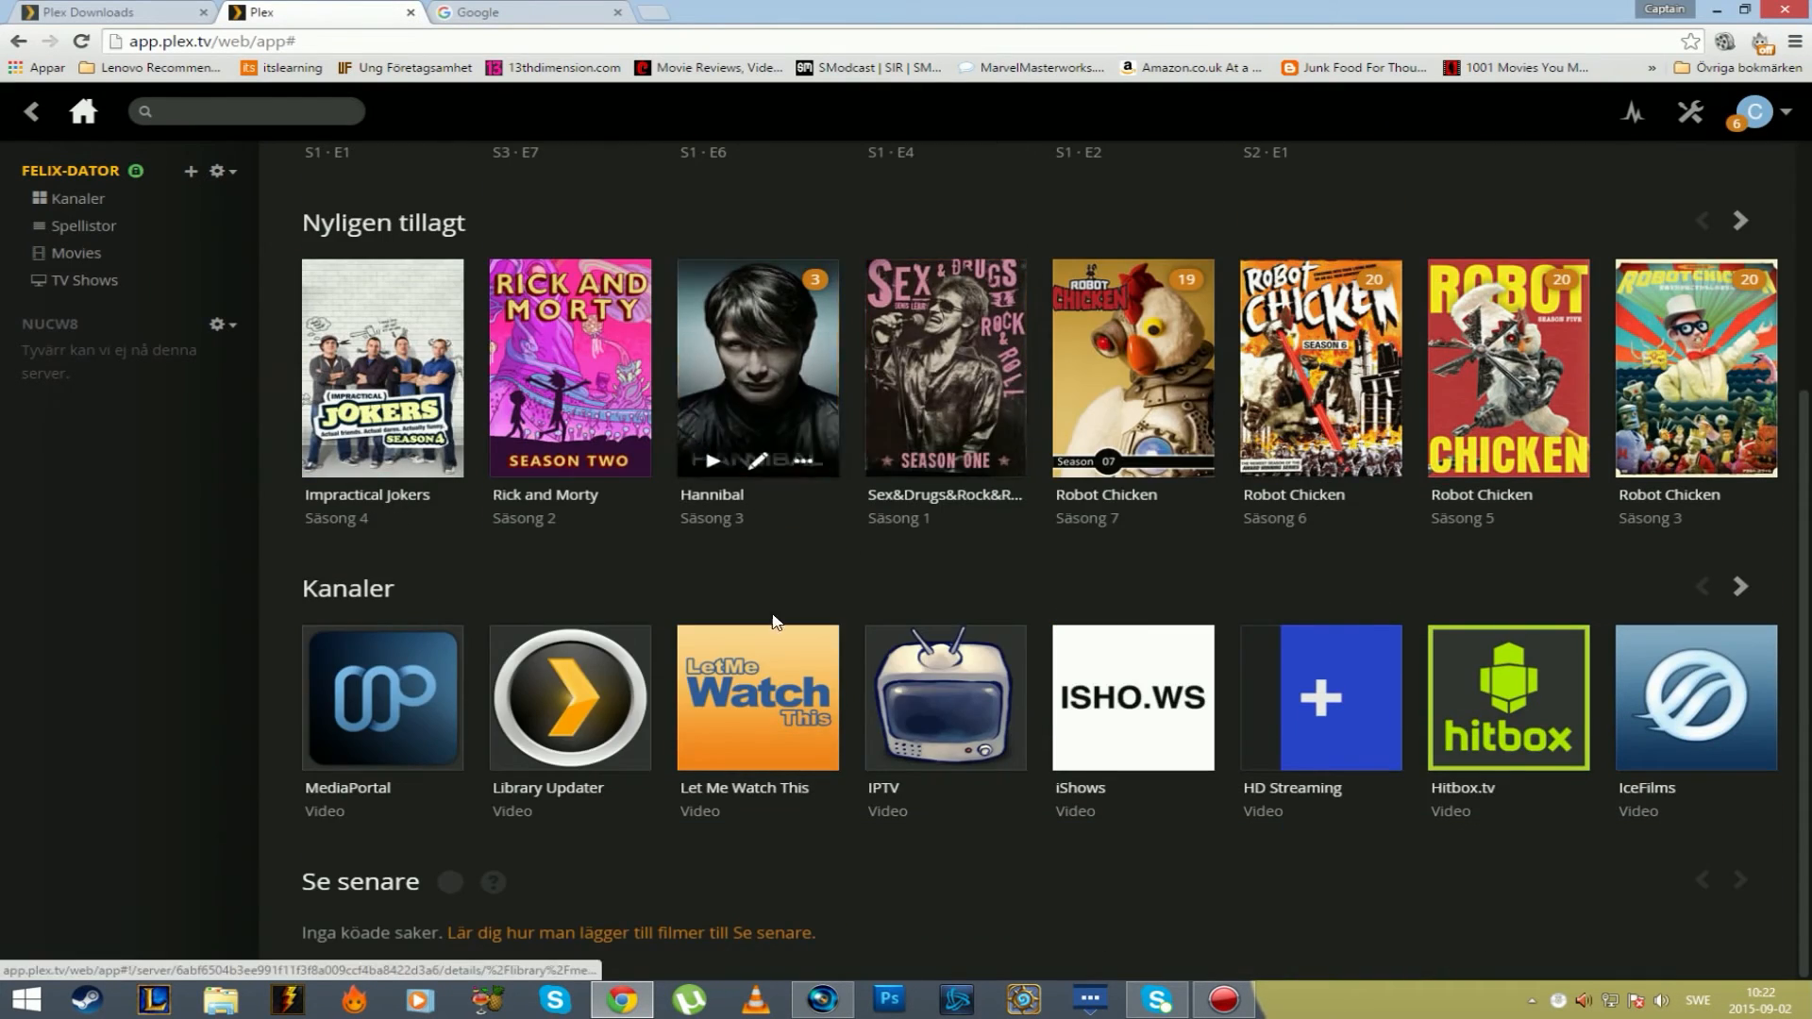
pyautogui.scroll(4, 881, 514)
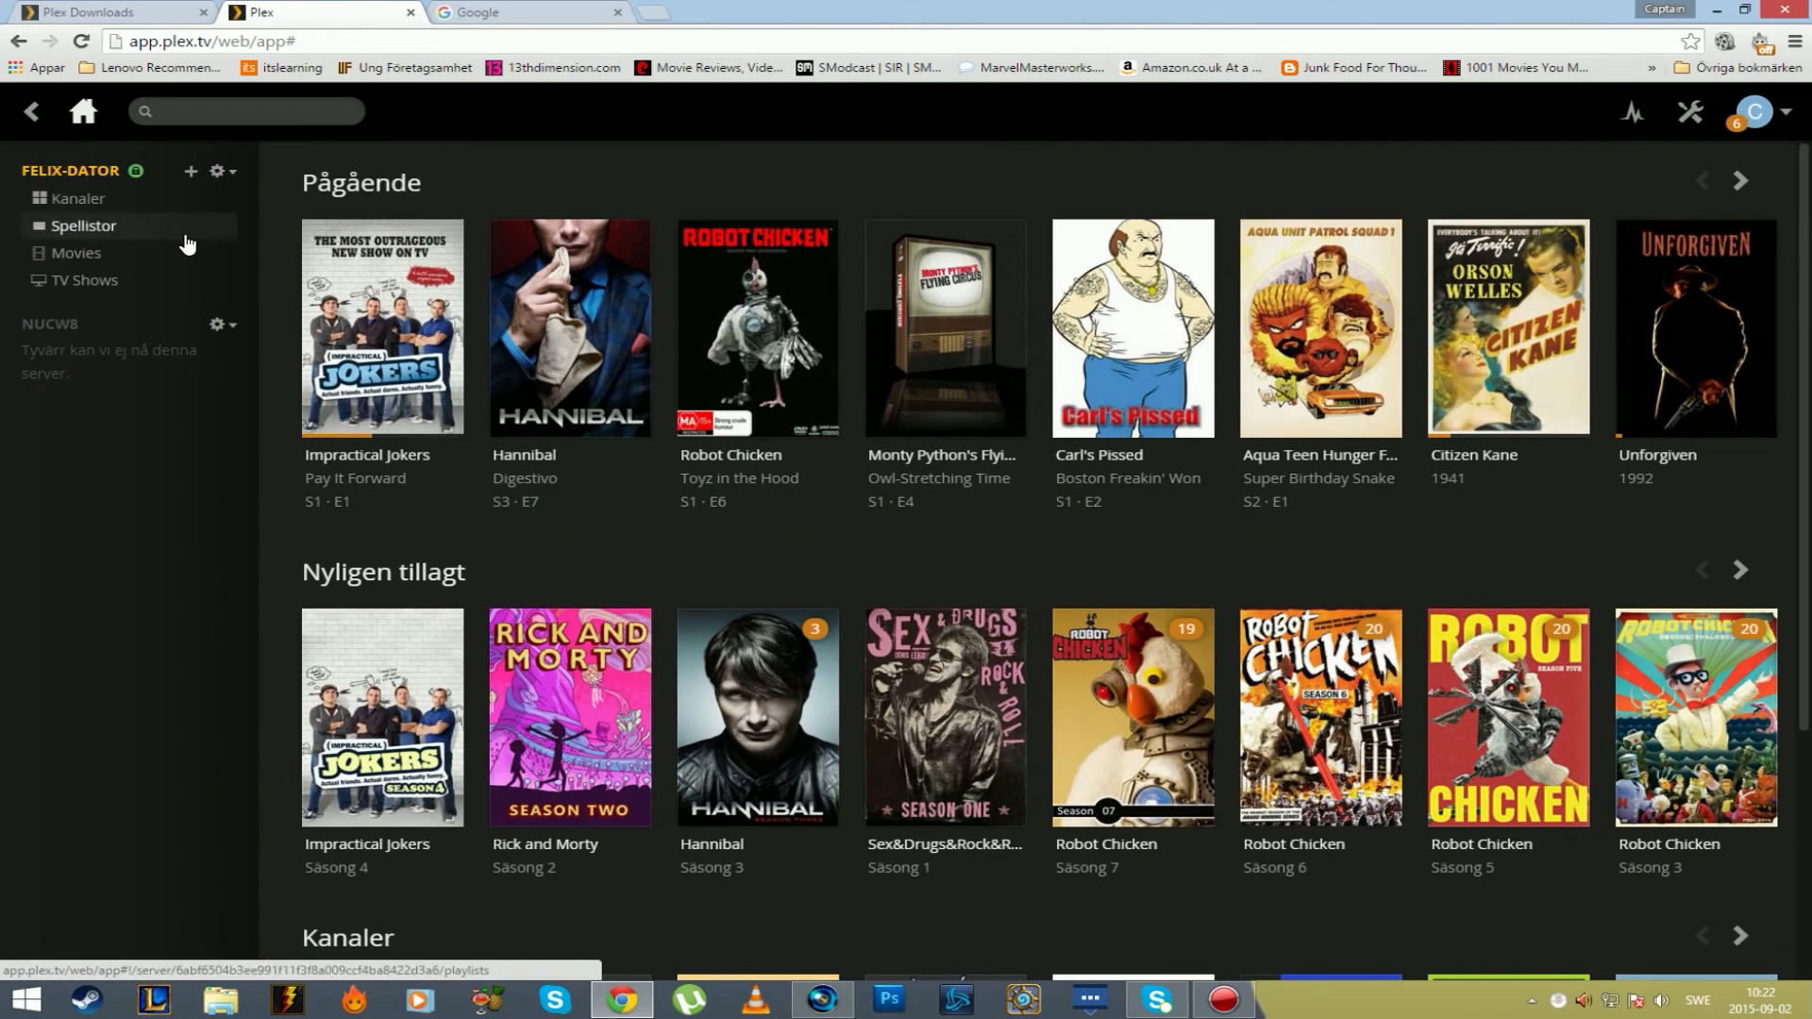
# View the Spellistor page and the Movies library, returning to the home page after each.
pyautogui.click(133, 234)
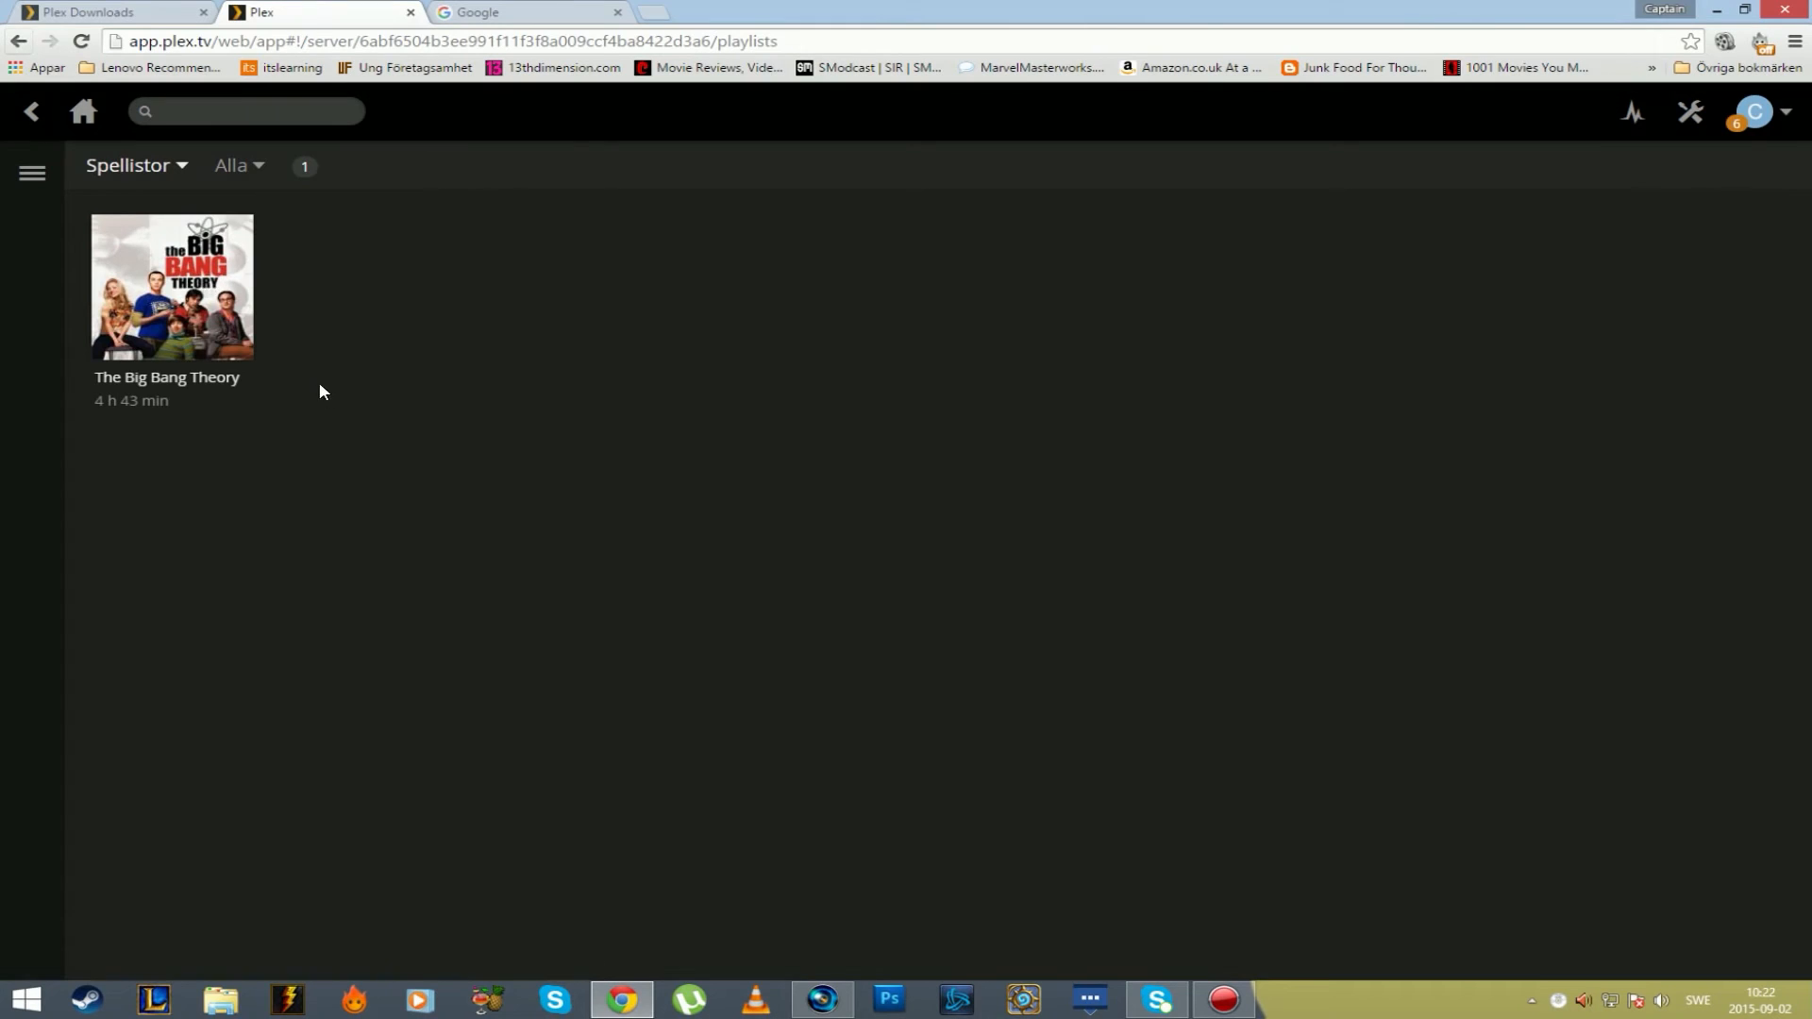
pyautogui.click(16, 41)
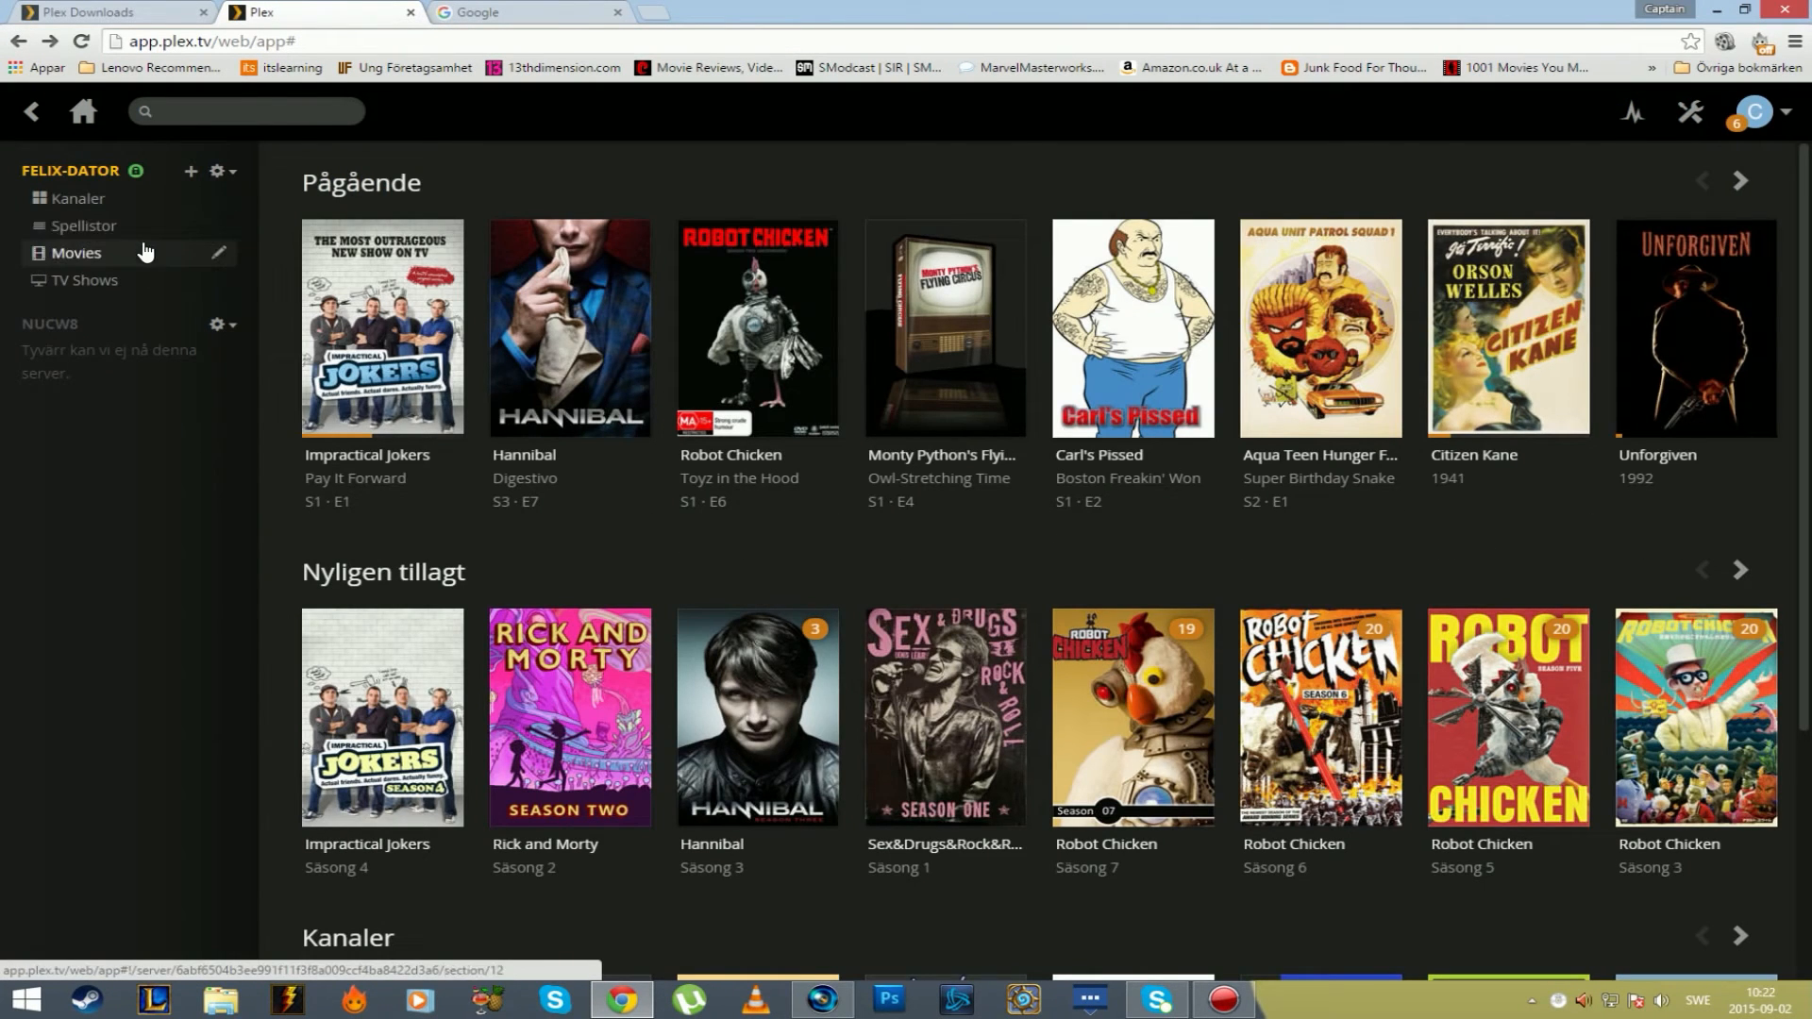
pyautogui.click(146, 252)
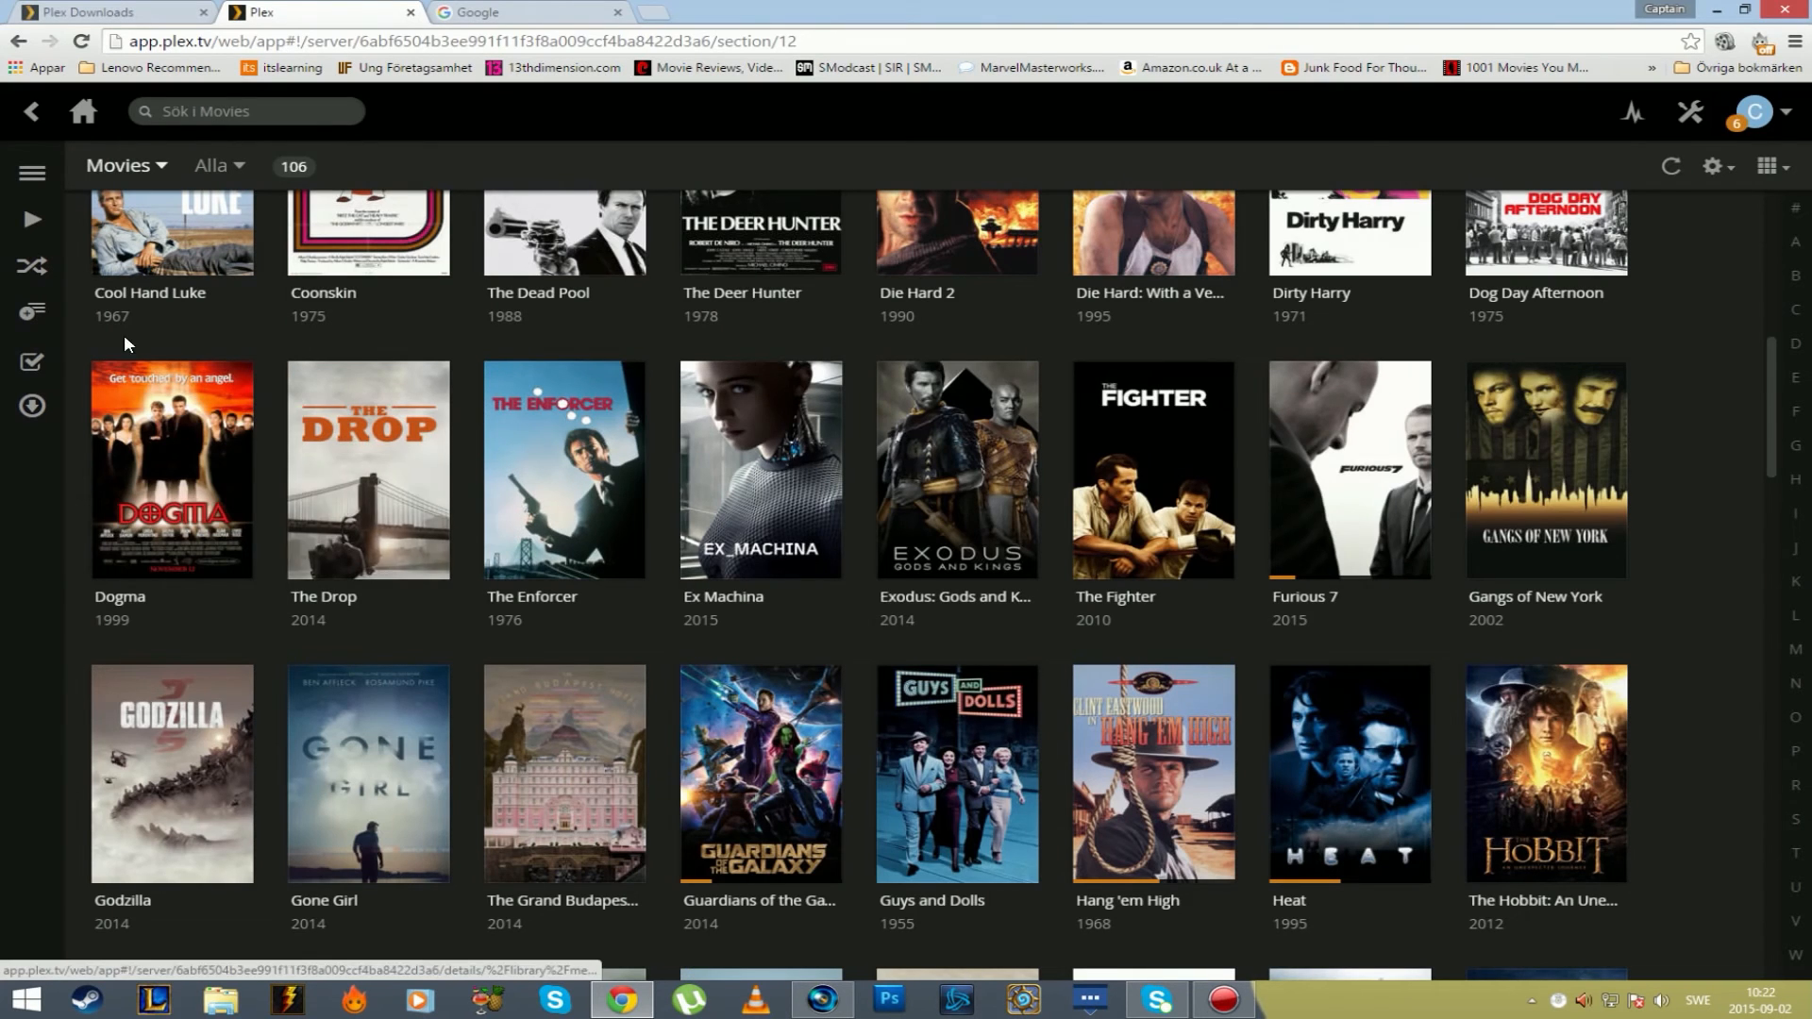
pyautogui.click(31, 106)
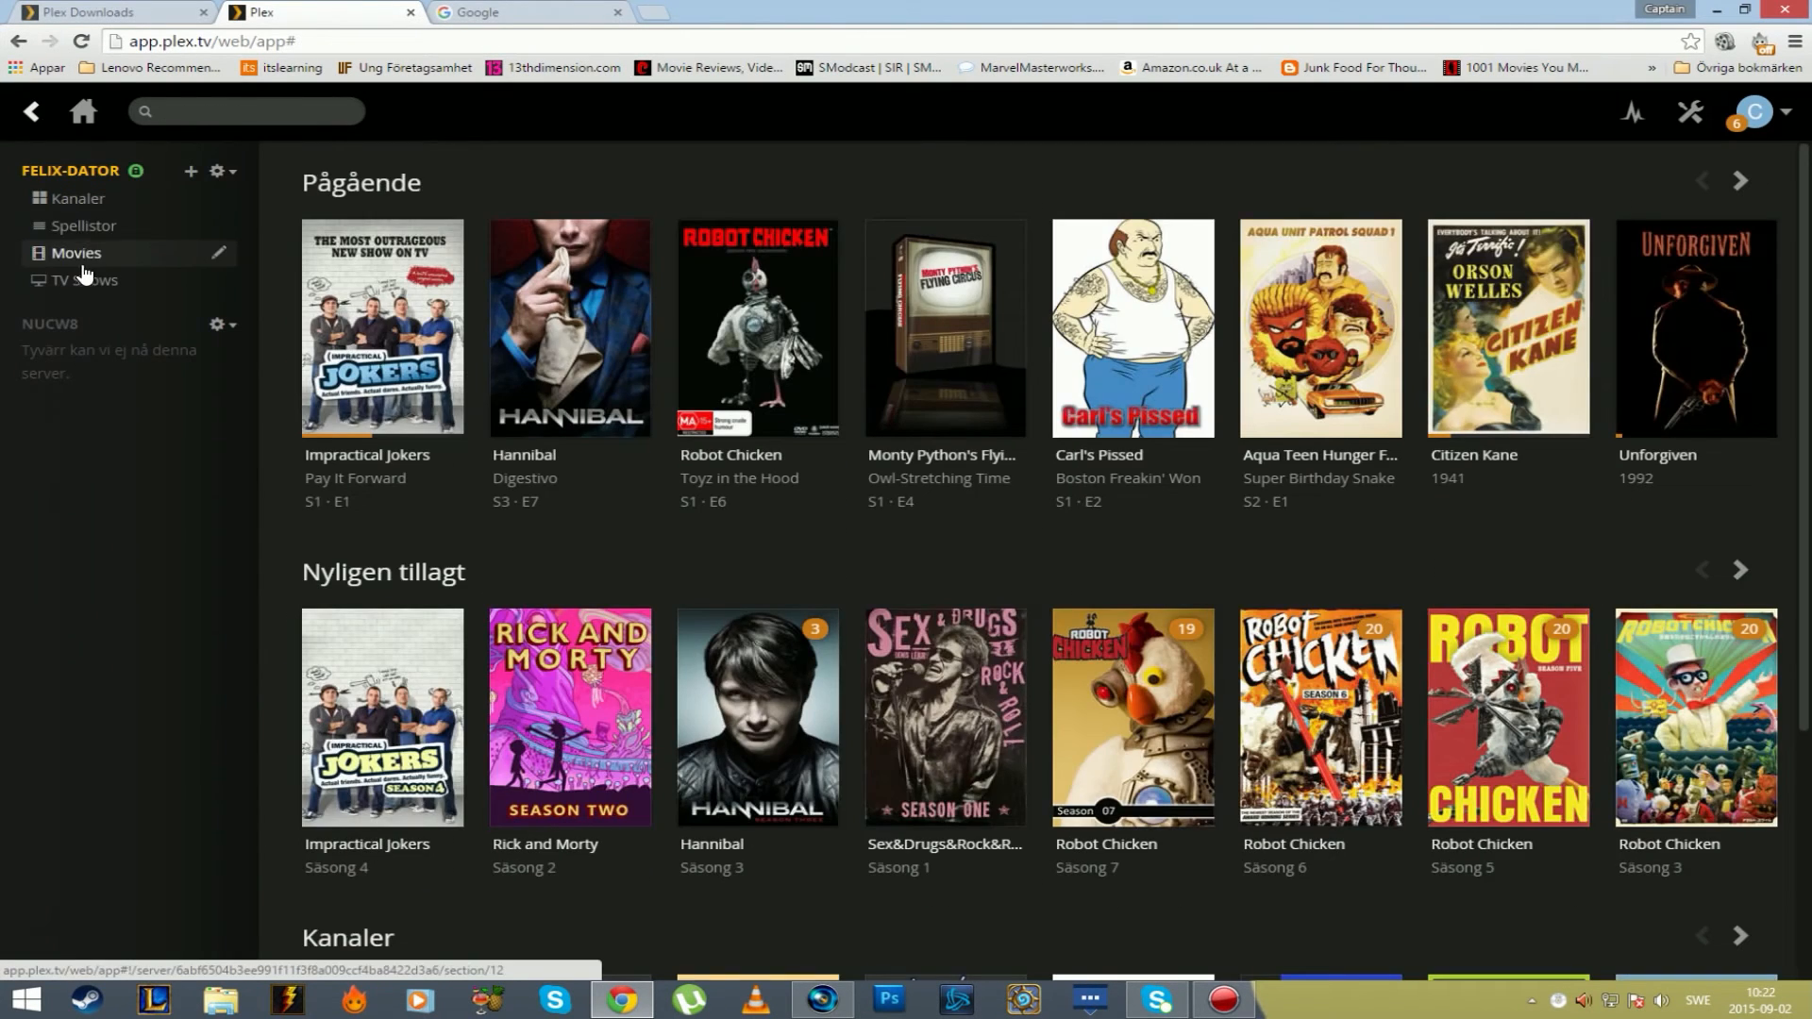
# Open Säsong 8 of The Big Bang Theory from the TV Shows library.
pyautogui.click(88, 285)
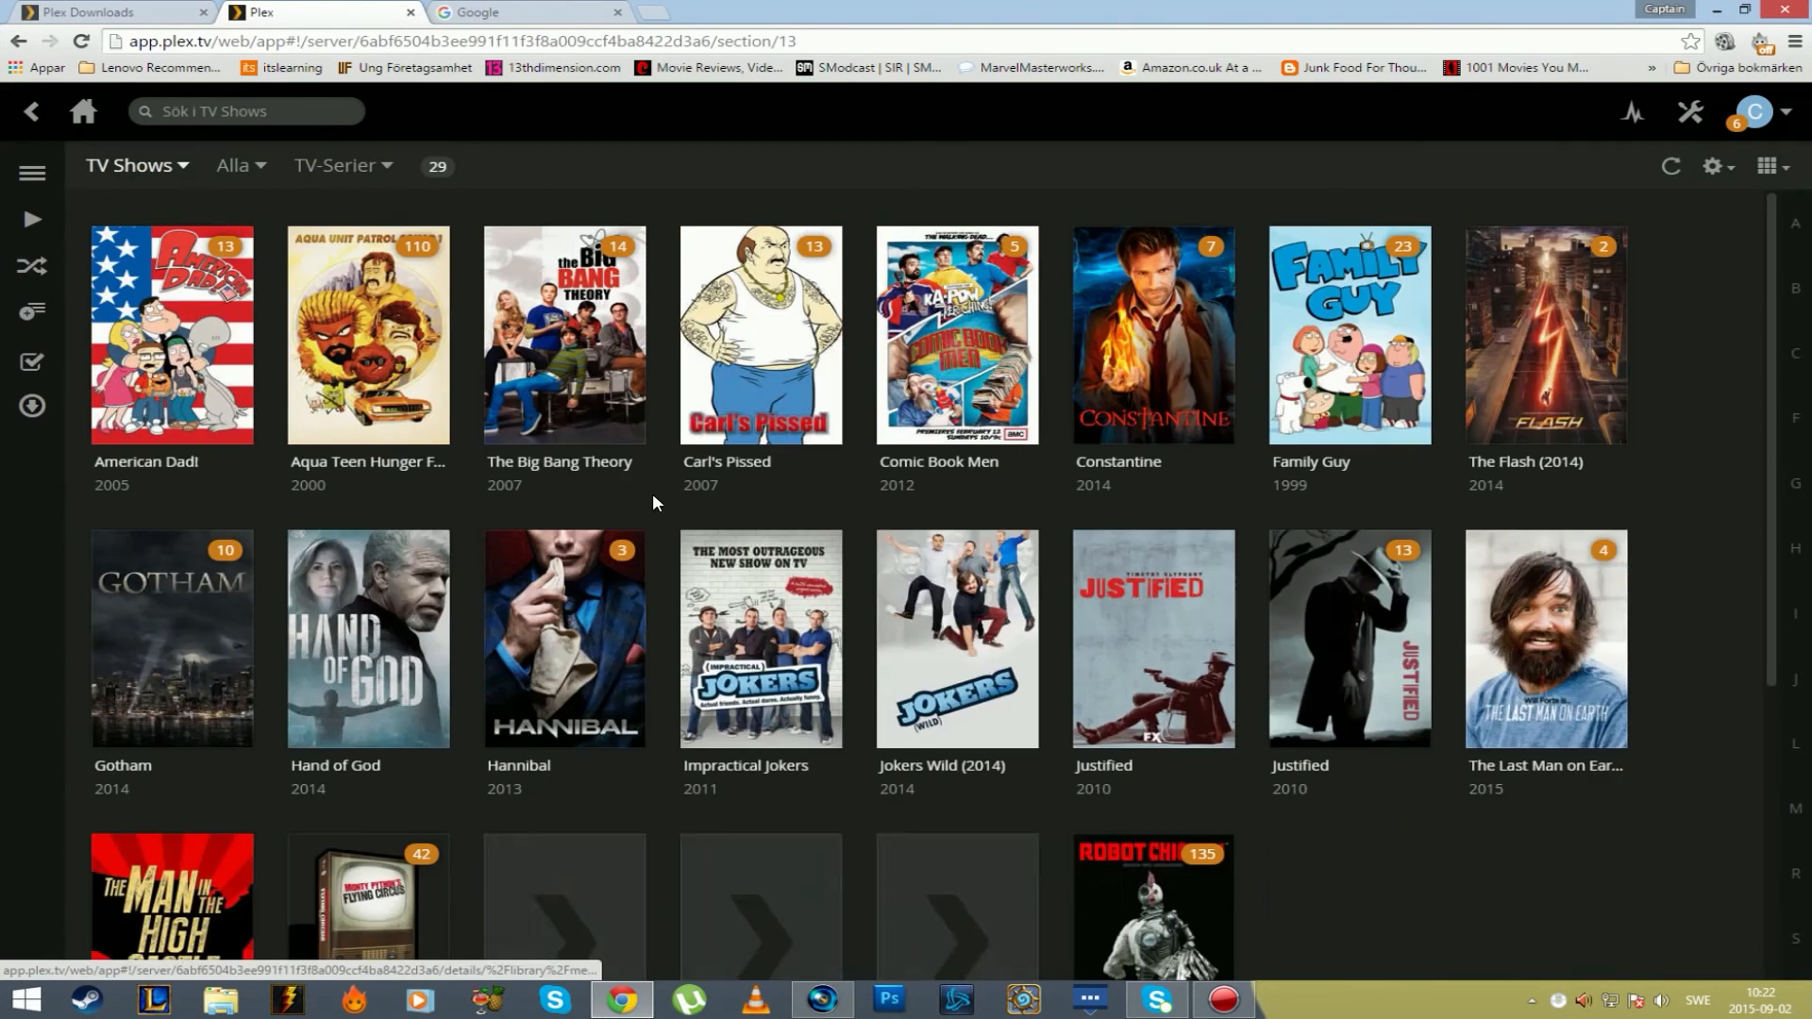
pyautogui.click(577, 250)
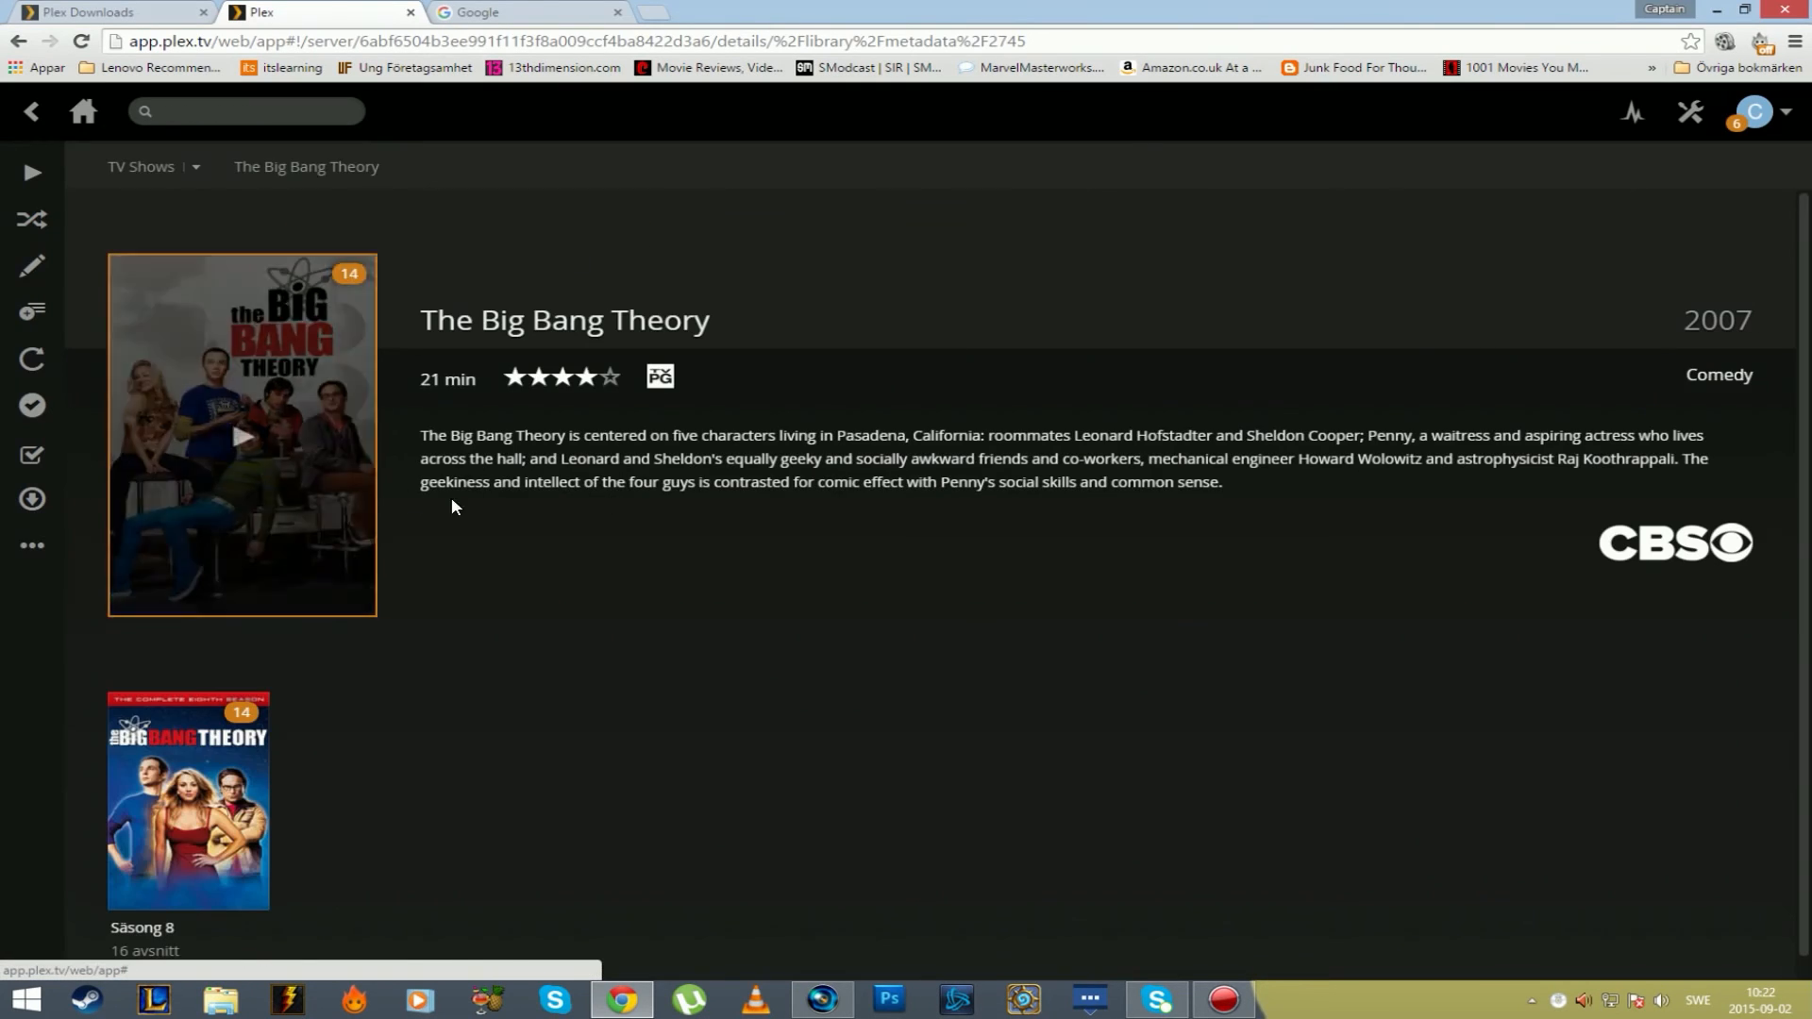
pyautogui.click(217, 802)
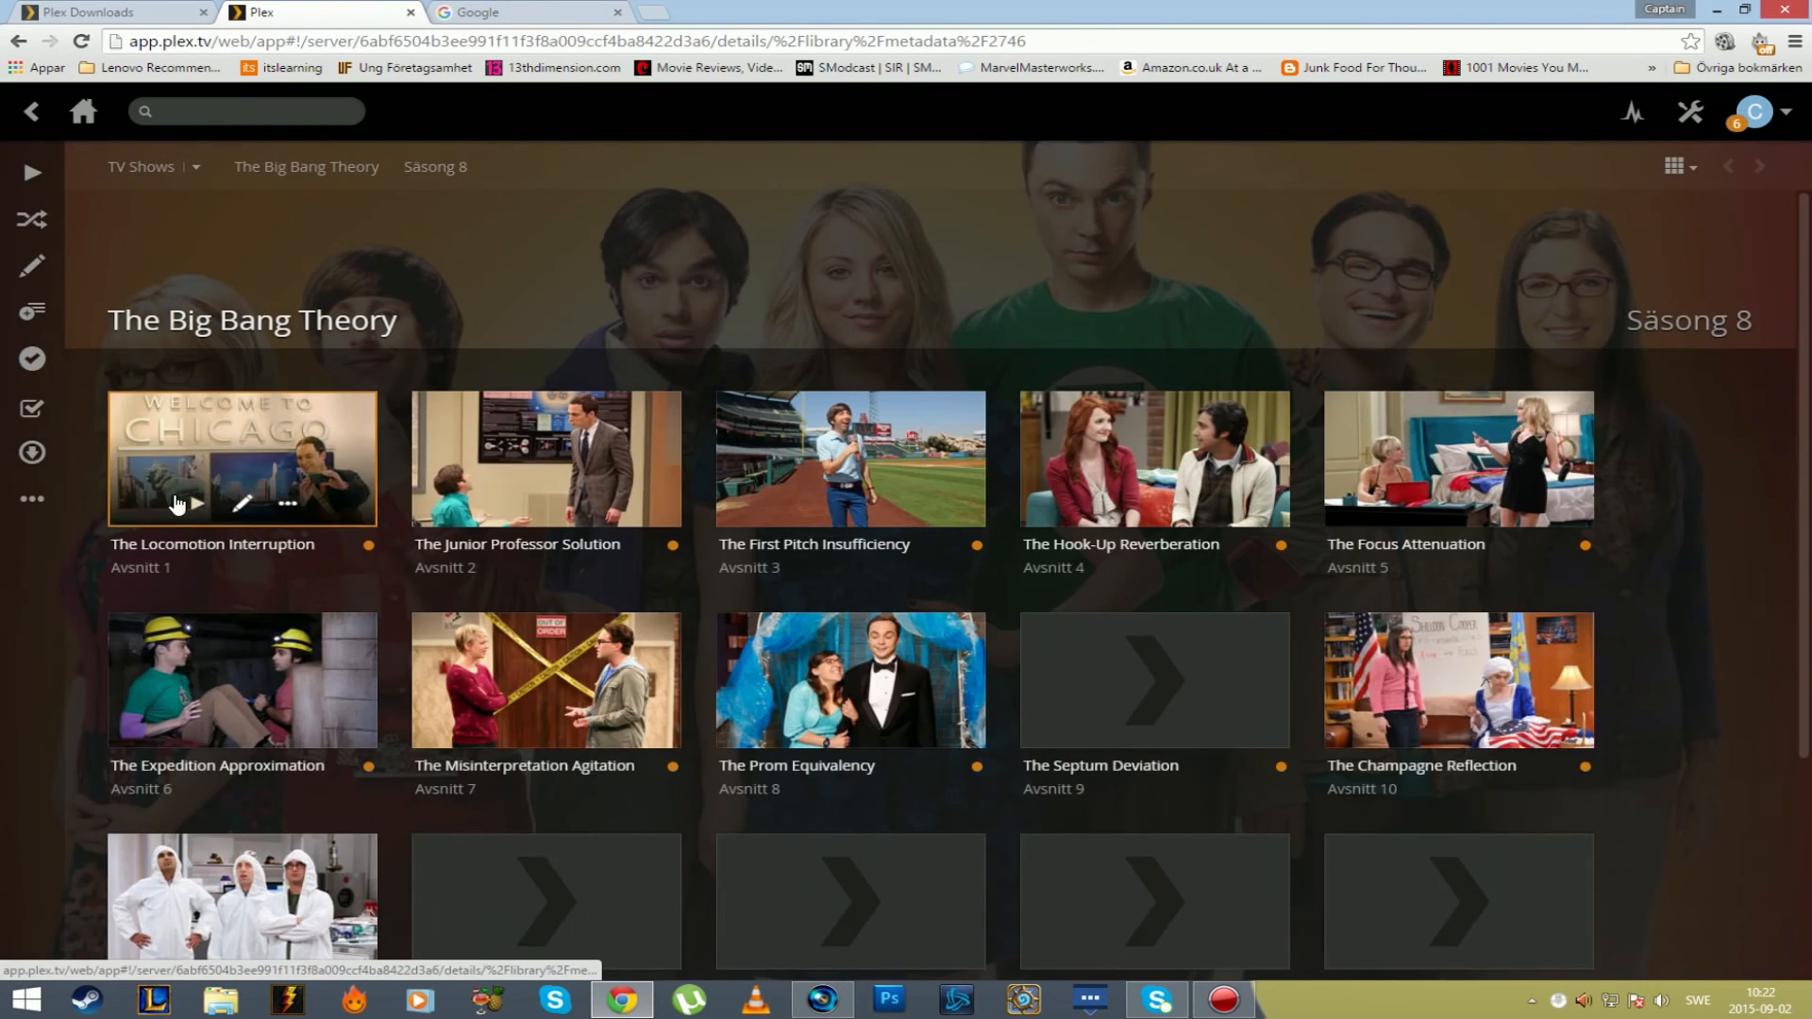
# Mark the episode The Locomotion Interruption in multi-select mode and return to the TV Shows library.
pyautogui.click(32, 408)
pyautogui.click(325, 460)
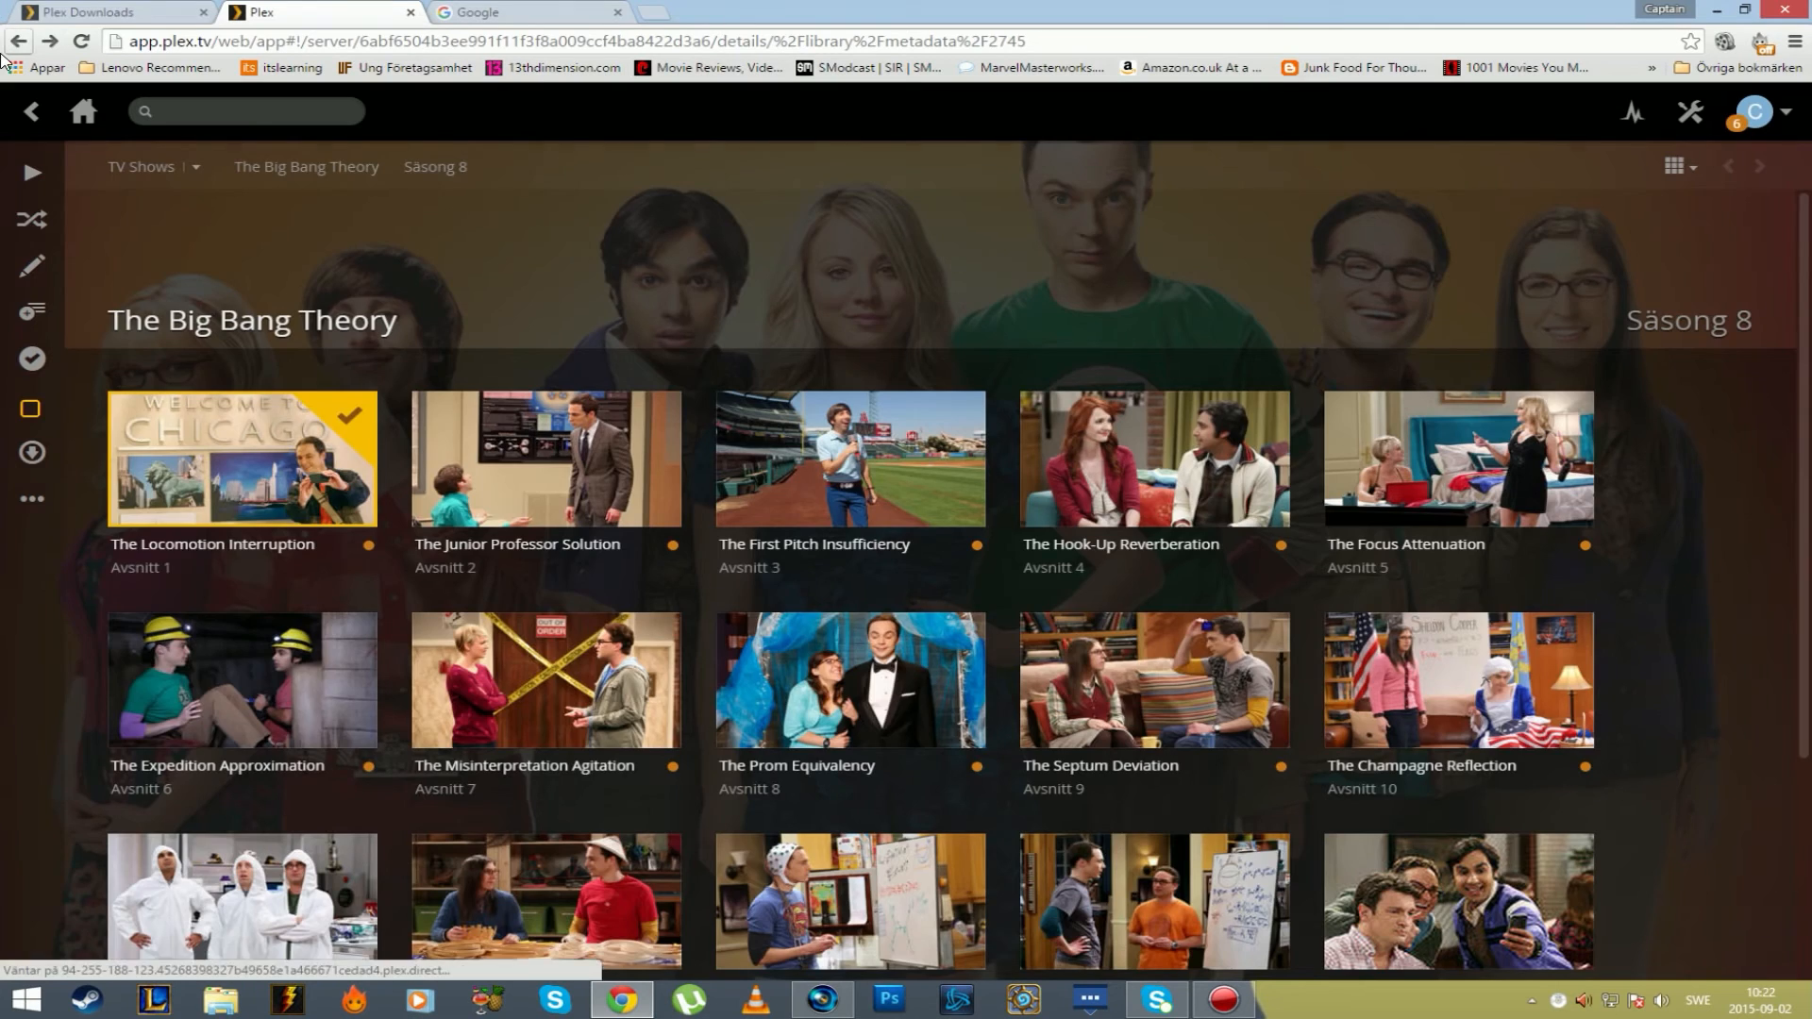
pyautogui.click(17, 42)
pyautogui.click(17, 42)
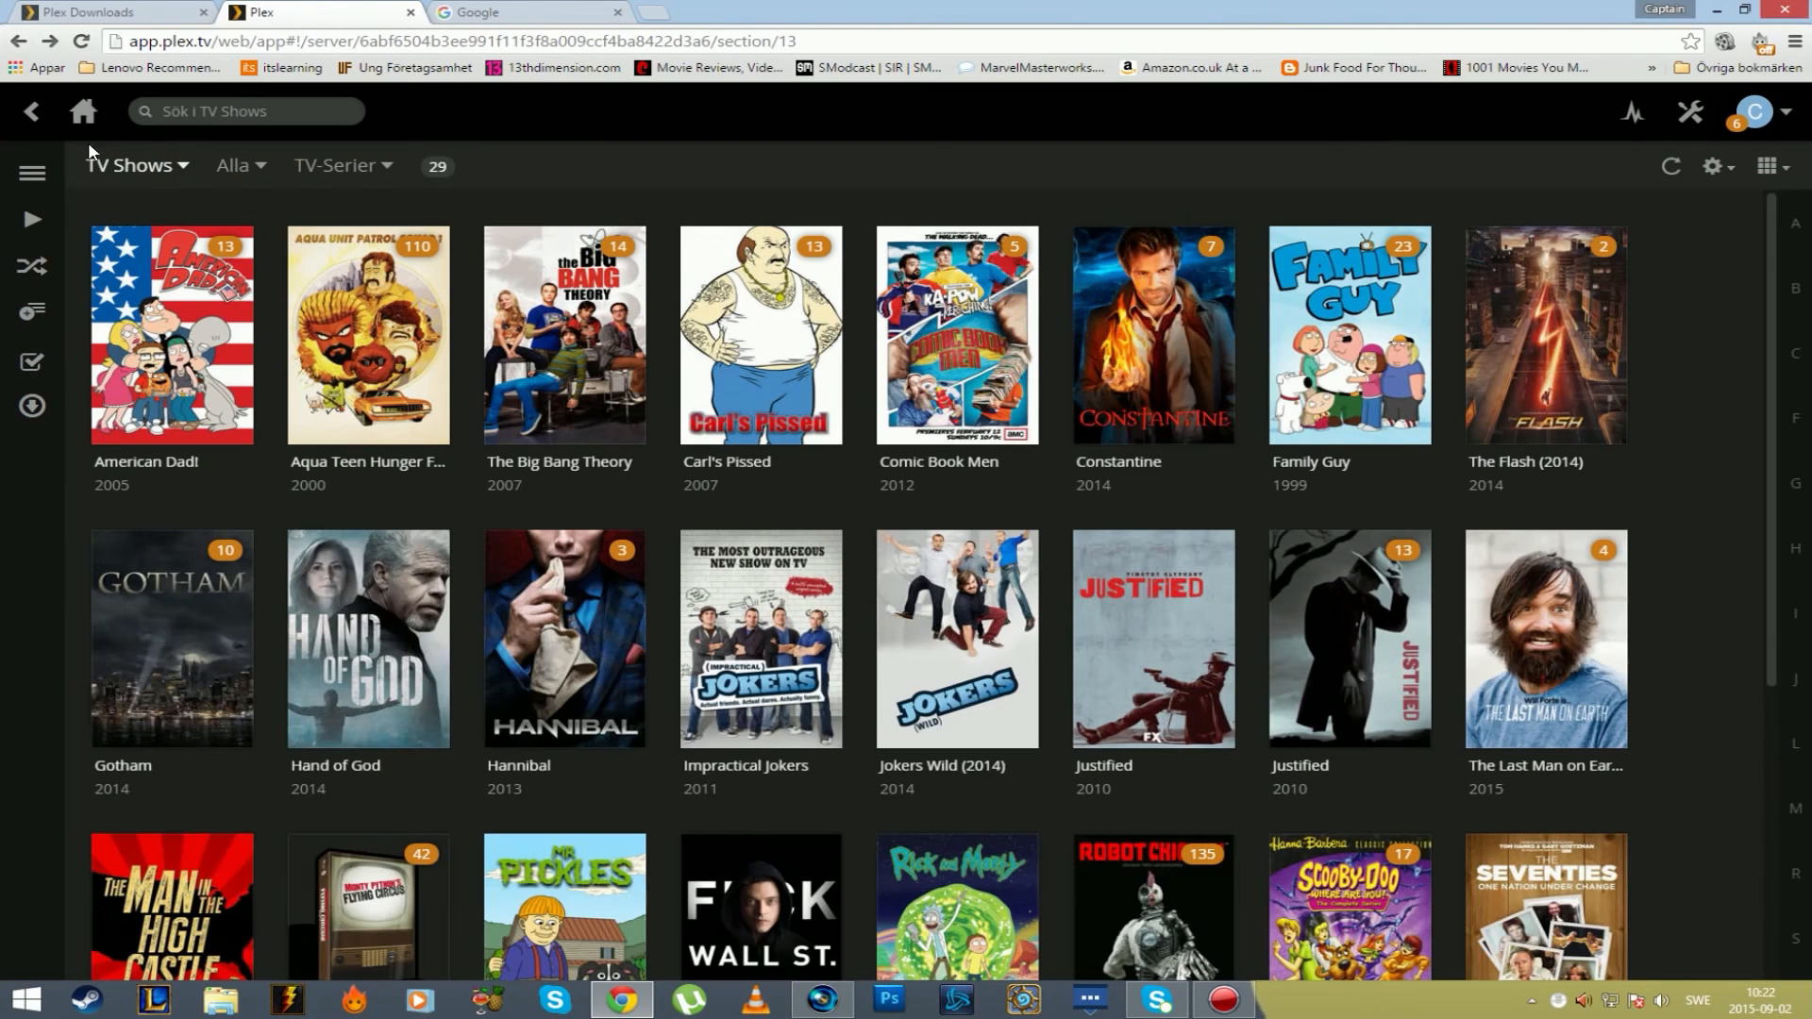
# Mark American Dad! and Aqua Teen Hunger Force together in the TV Shows library's multi-select mode, and leave that mode.
pyautogui.click(33, 365)
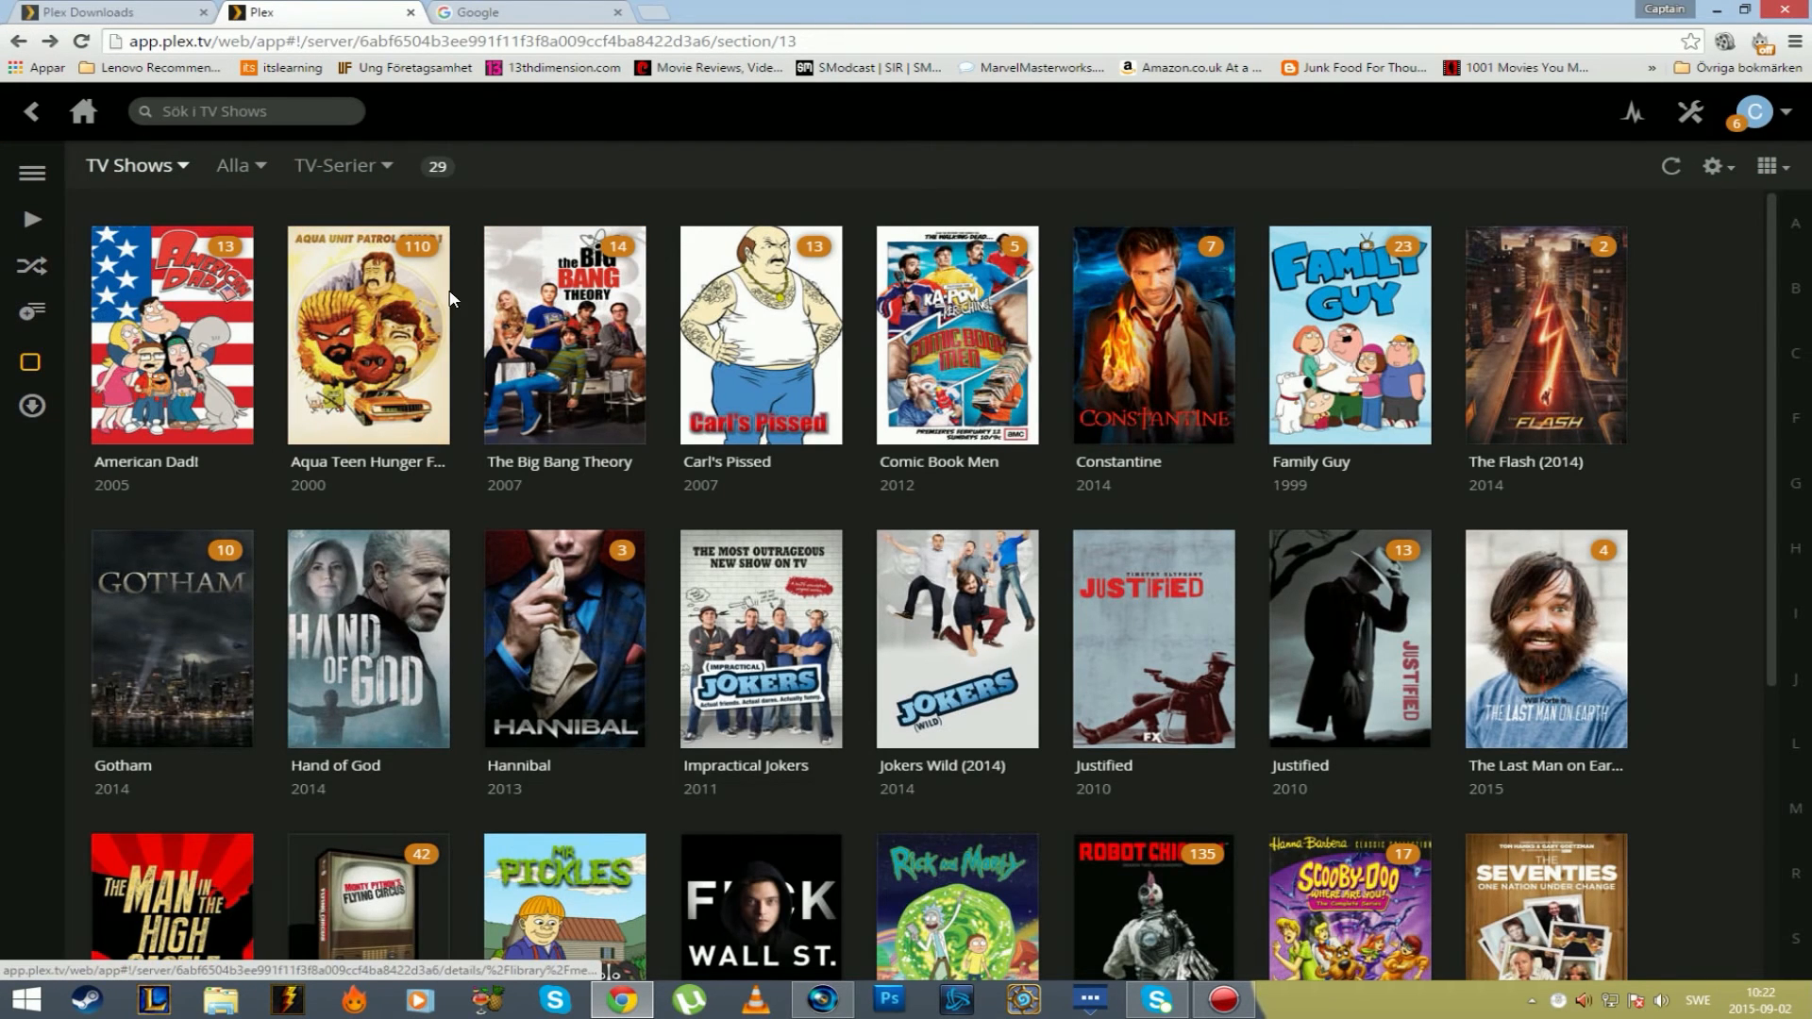
pyautogui.click(358, 311)
pyautogui.click(204, 310)
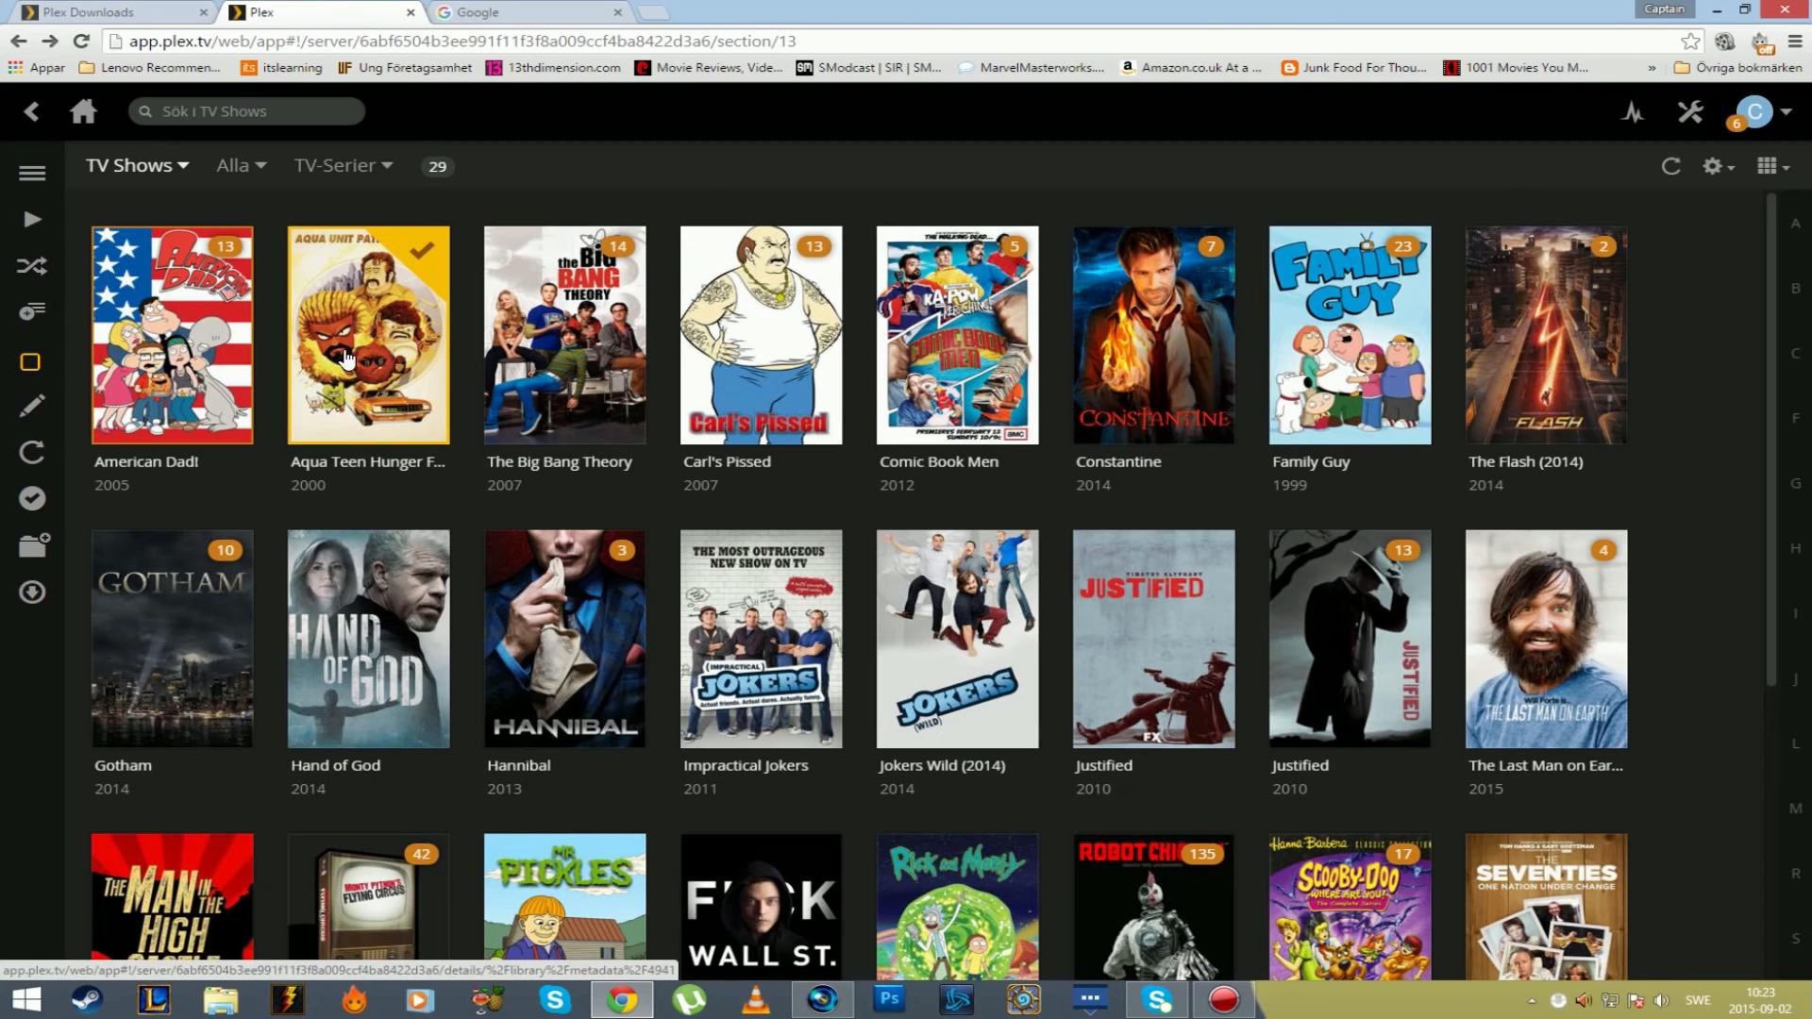
pyautogui.click(403, 396)
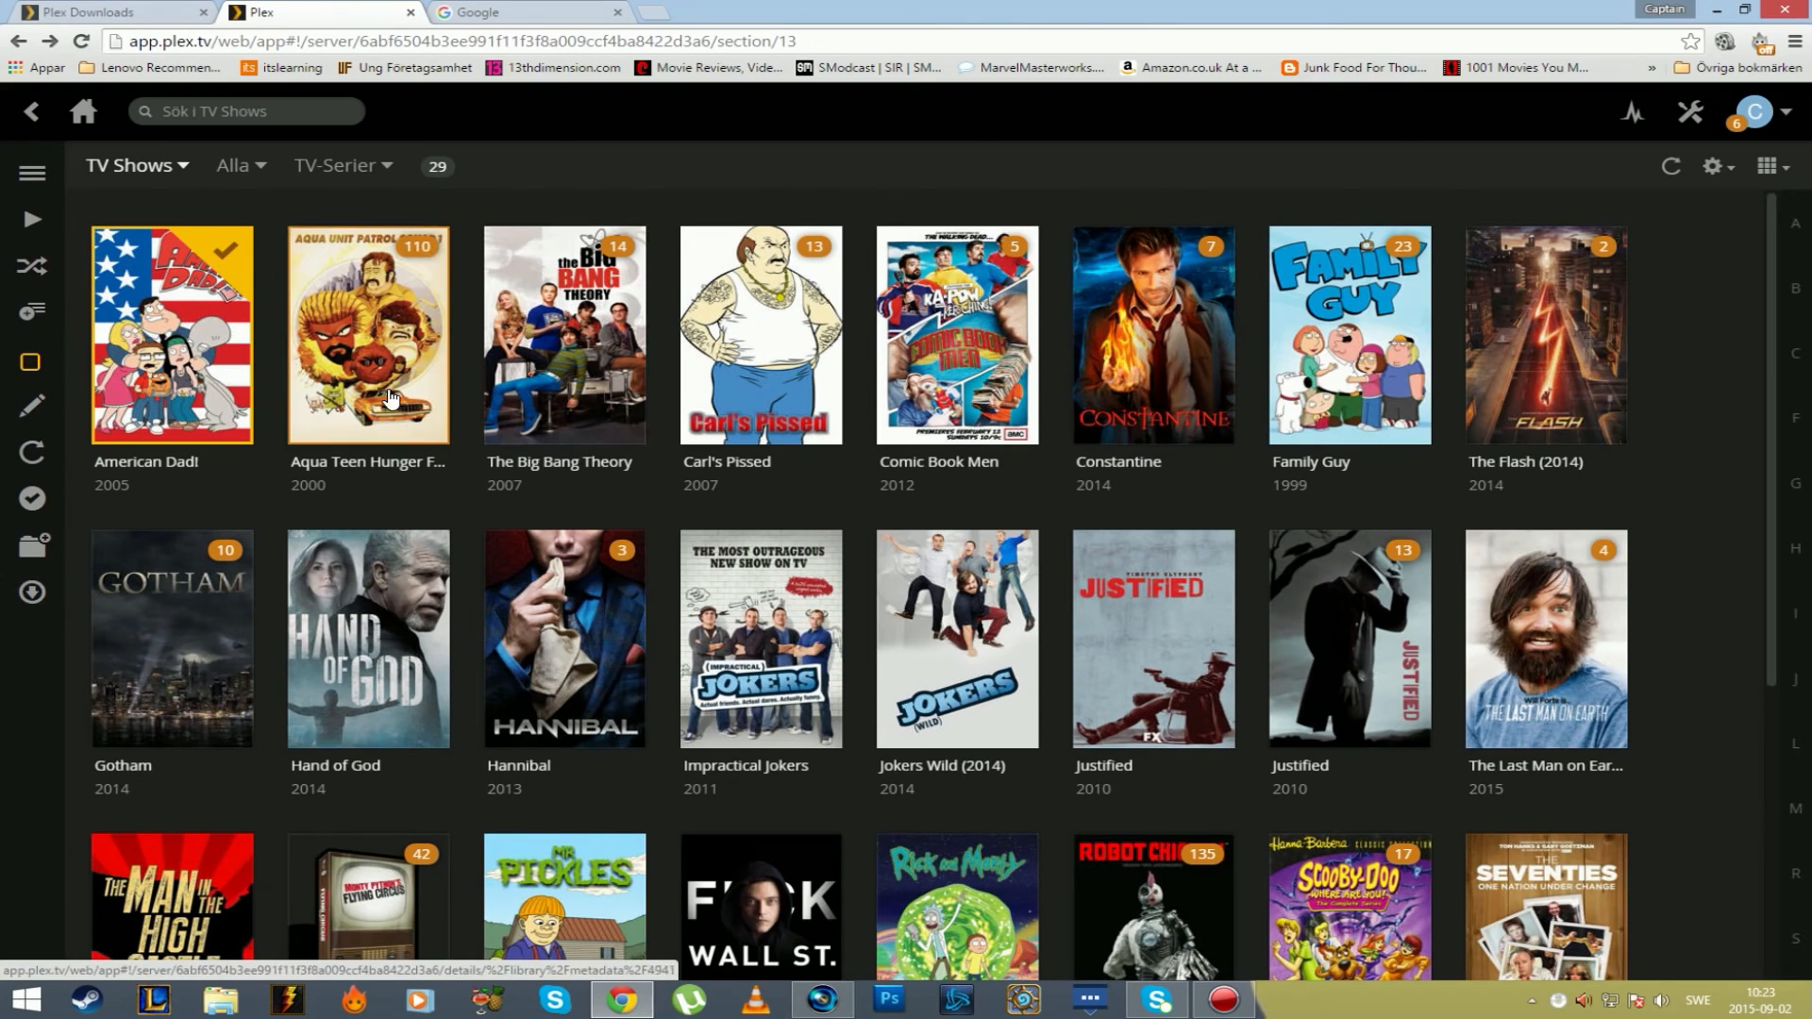
pyautogui.click(395, 342)
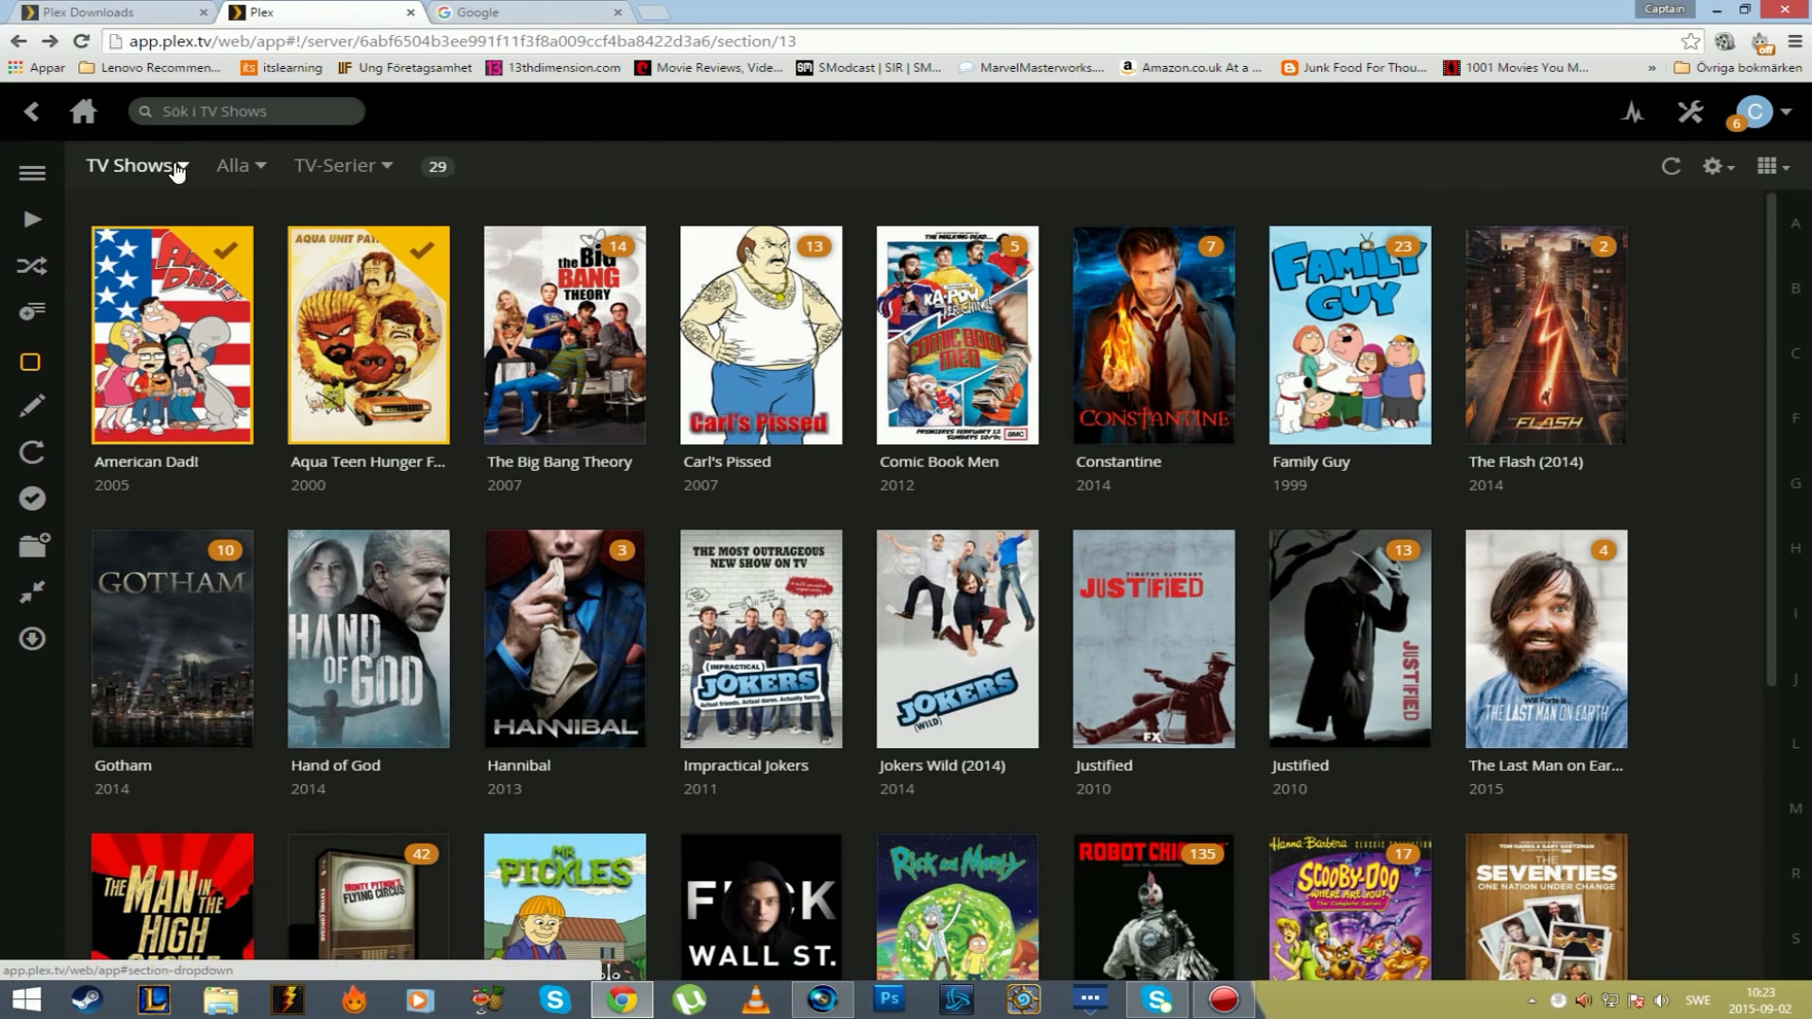
pyautogui.click(31, 361)
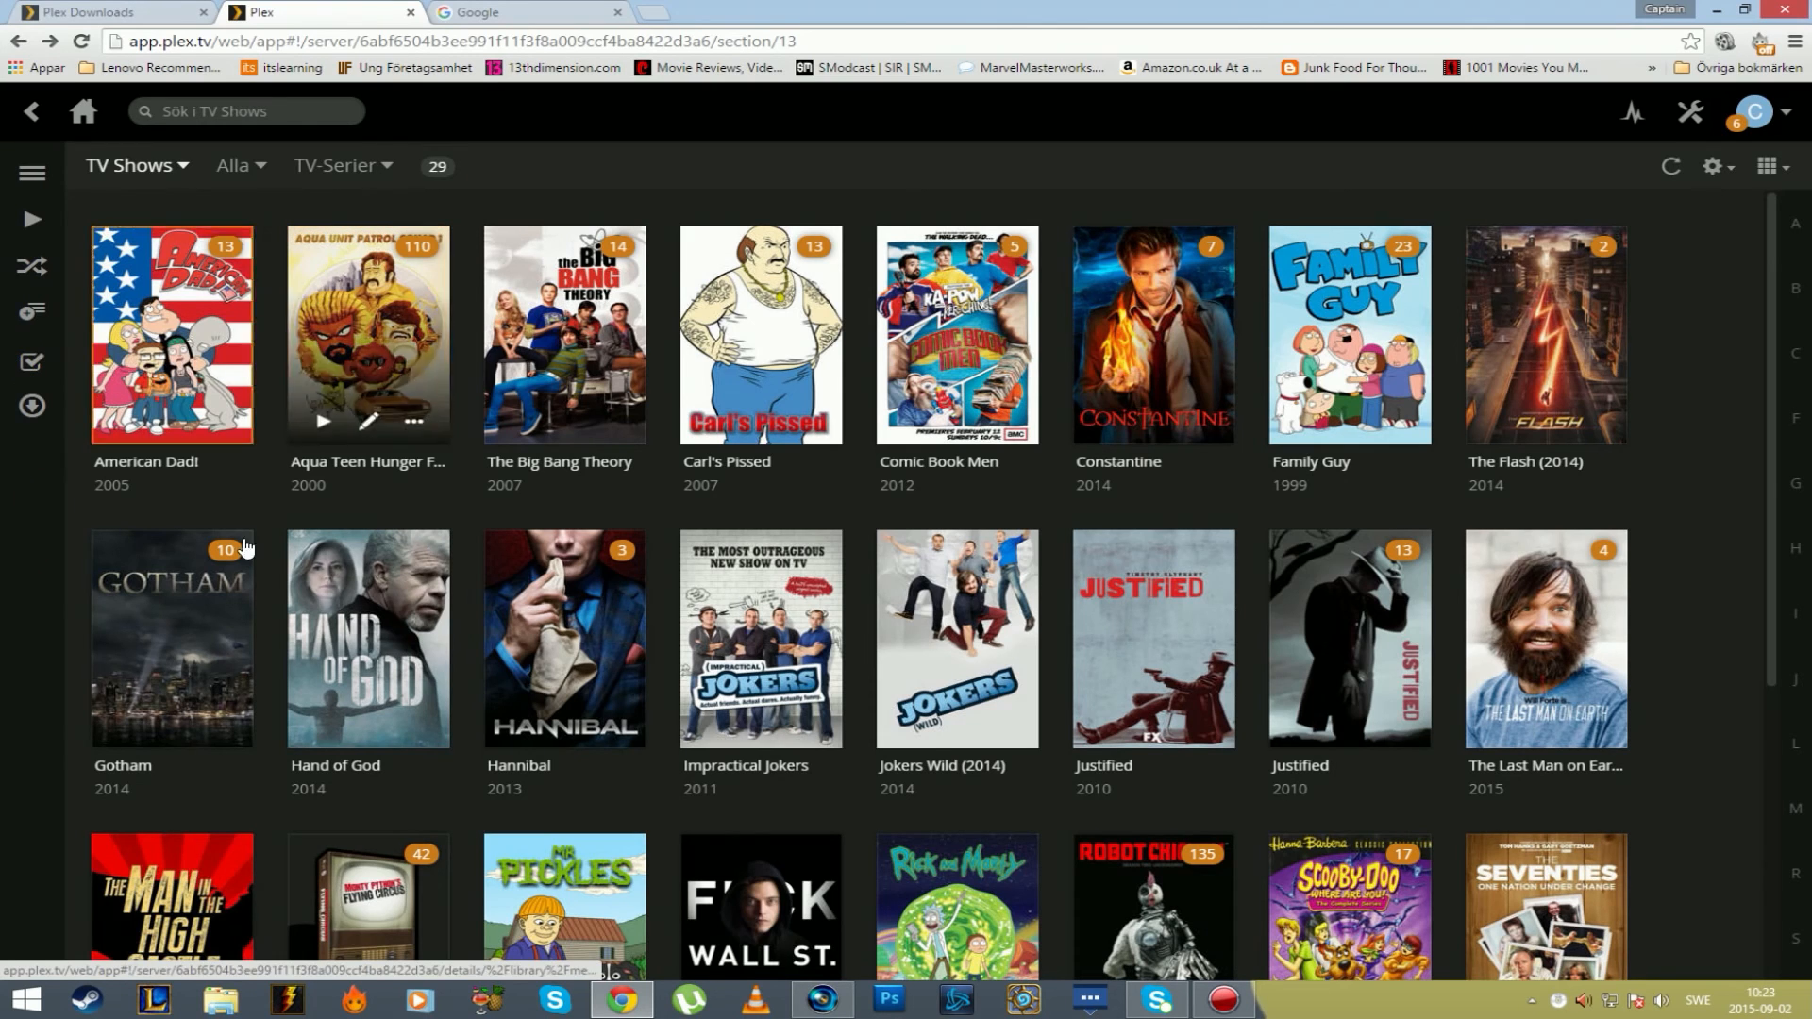
# Return to the home page from the TV Shows library and look through its sections down to Se senare.
pyautogui.click(83, 112)
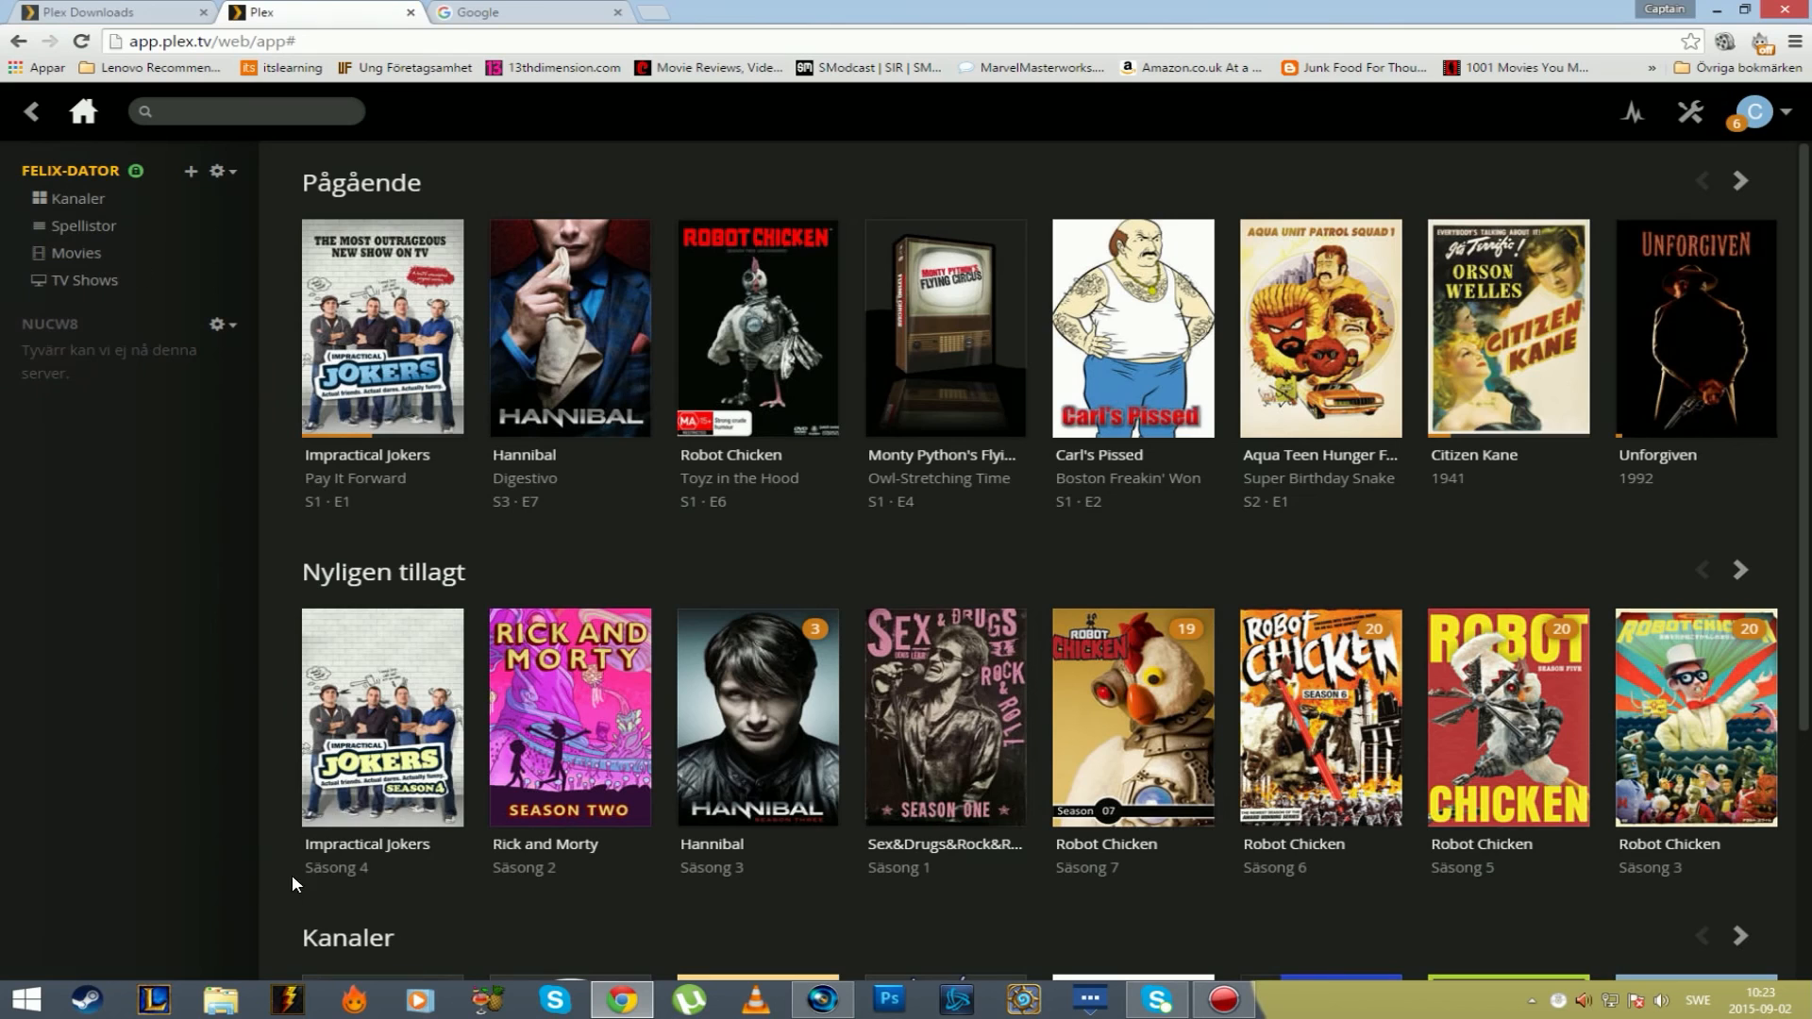
pyautogui.scroll(-4, 291, 874)
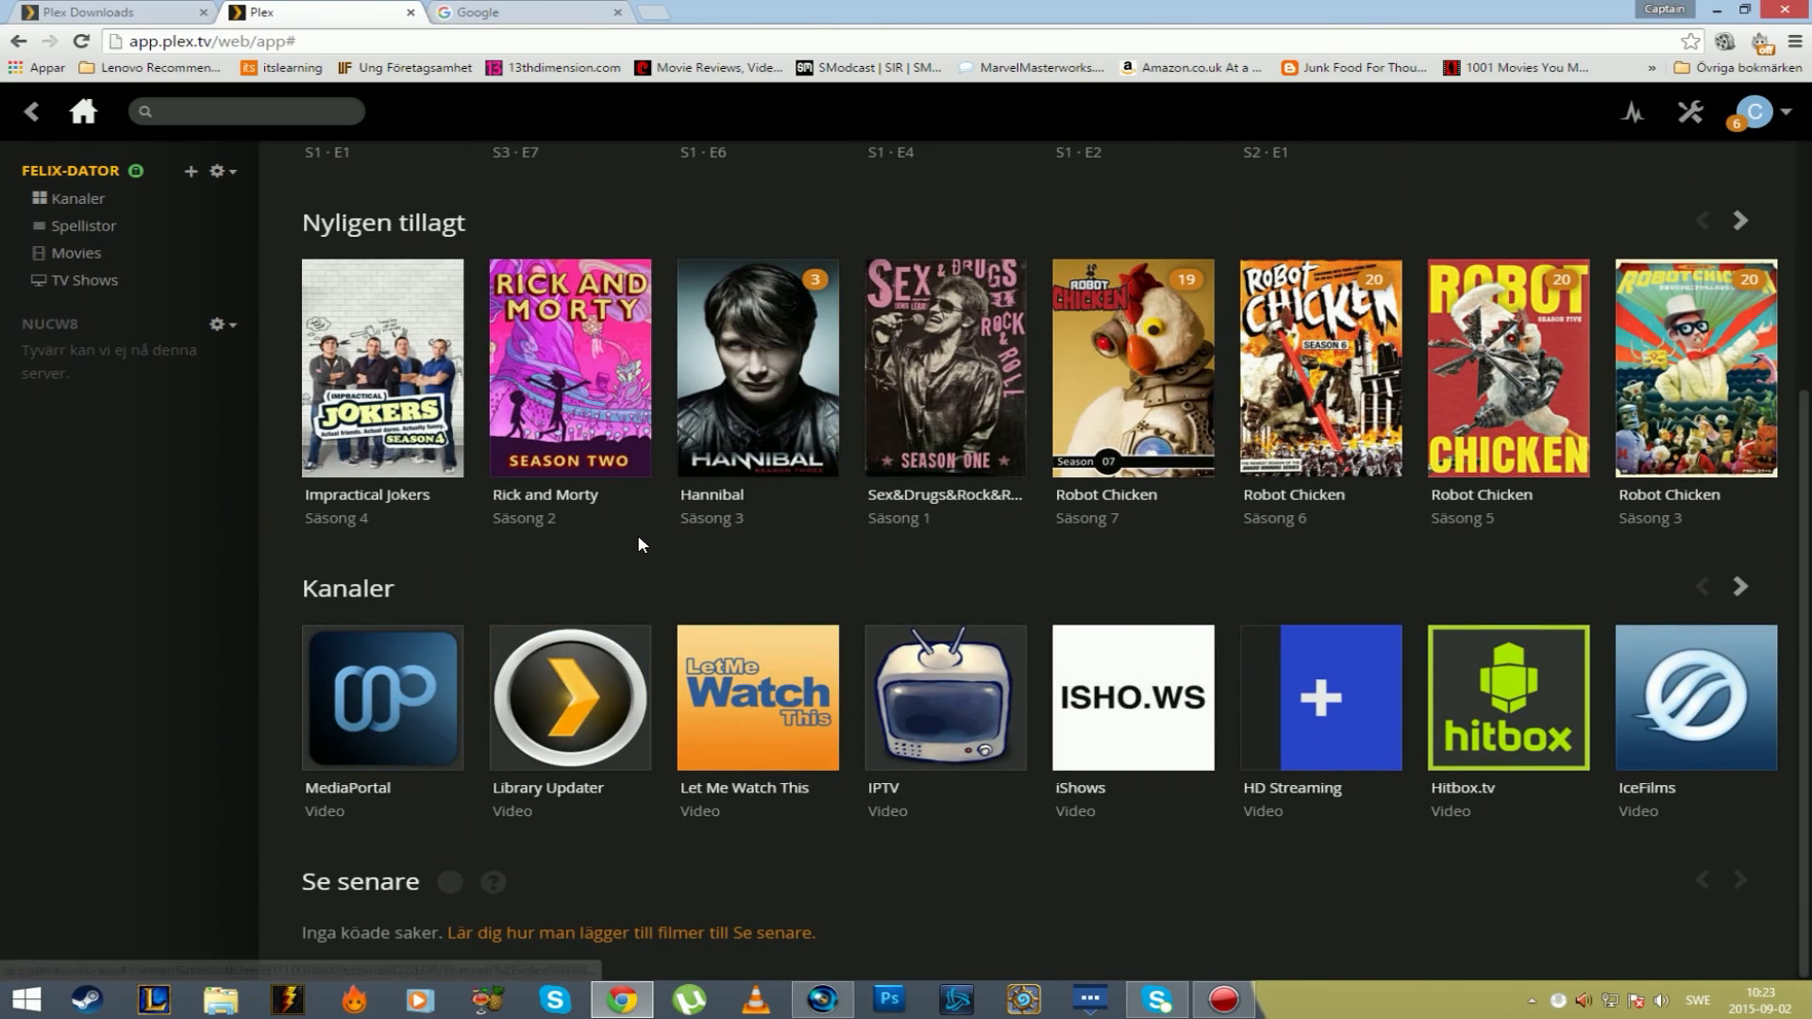
pyautogui.scroll(4, 698, 614)
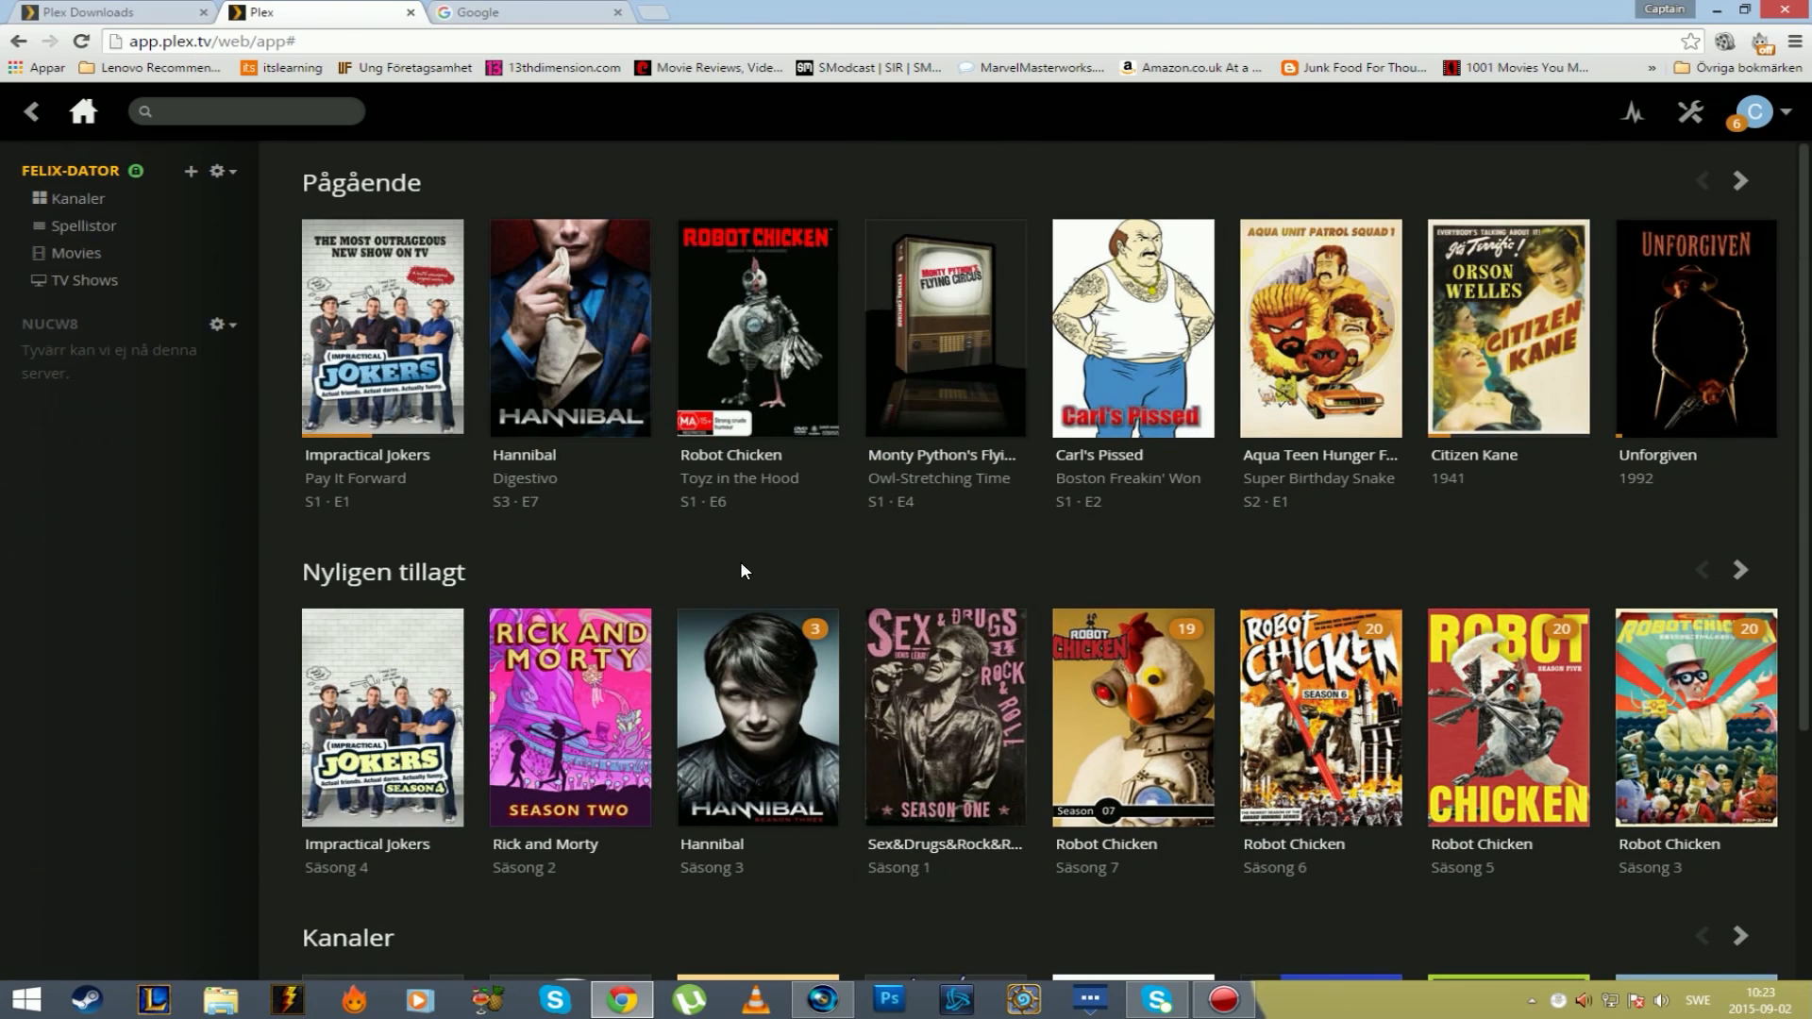